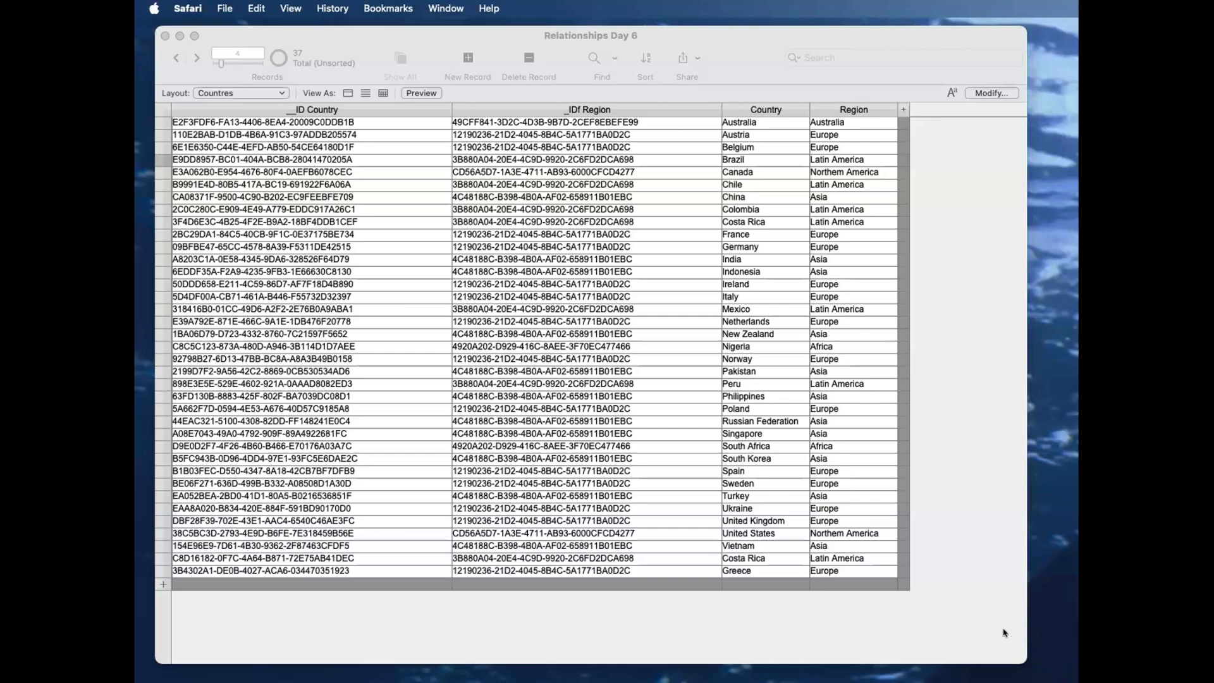
left_click(936, 633)
key("super+shift+s")
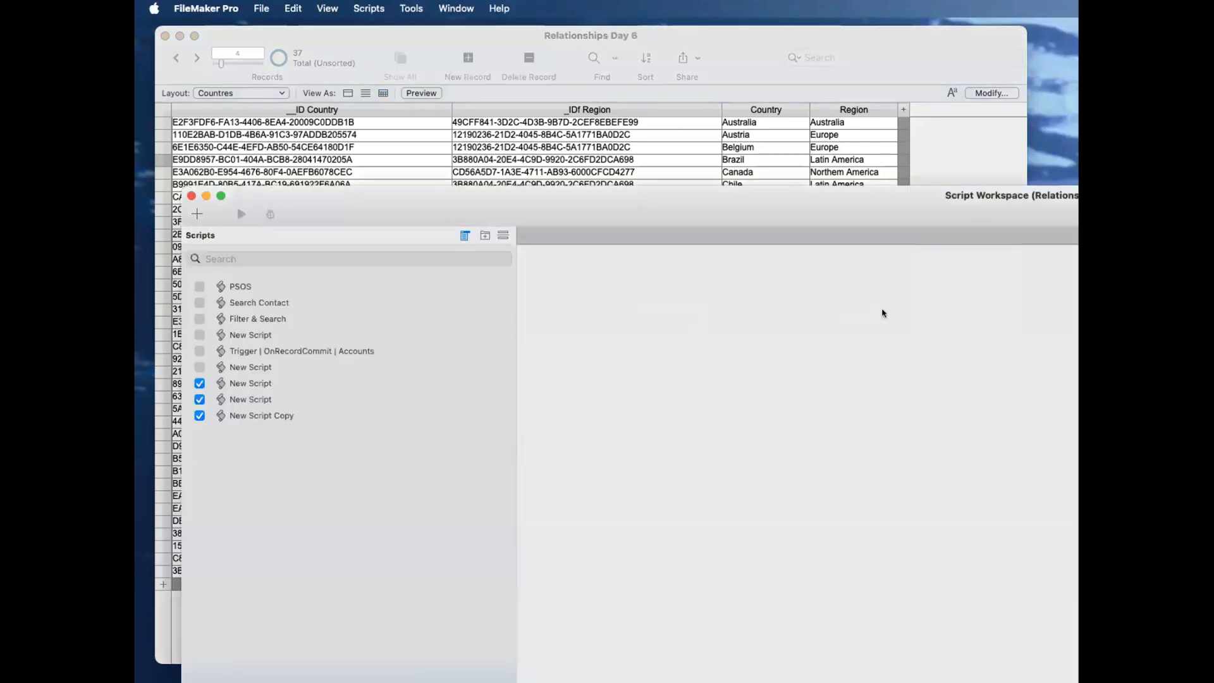
left_click(191, 196)
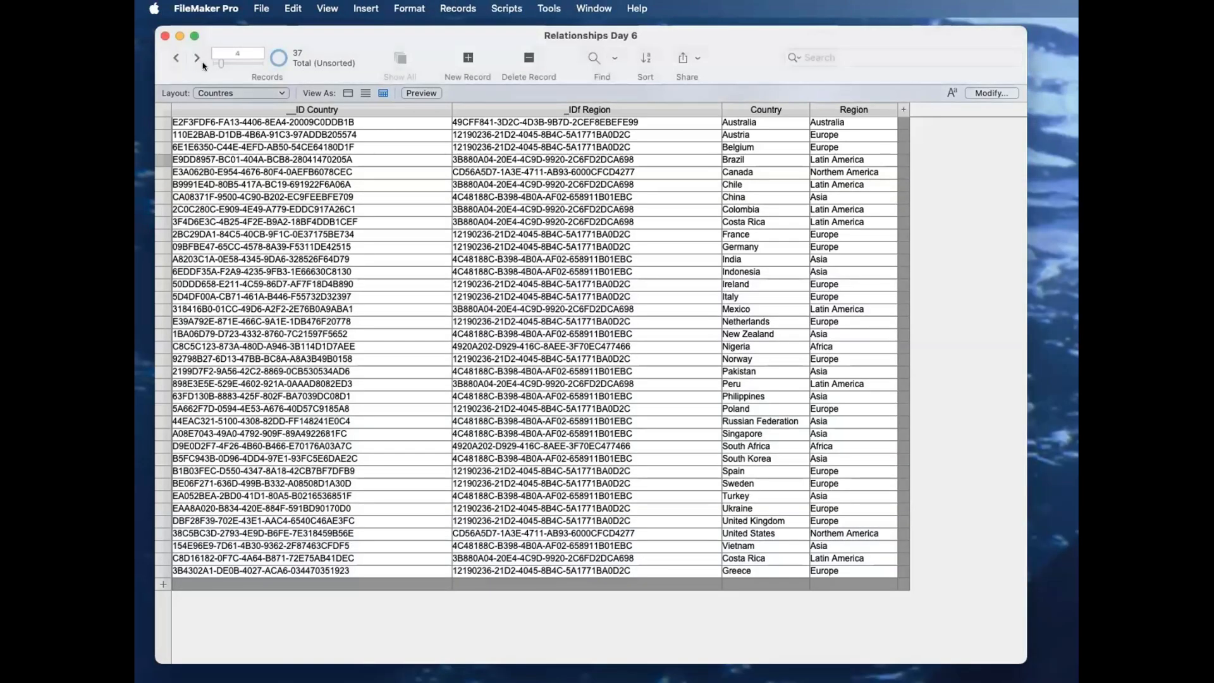
Step: Compare the records on the Regions and Countres layouts, finishing on the Regions layout
left_click(213, 91)
left_click(328, 372)
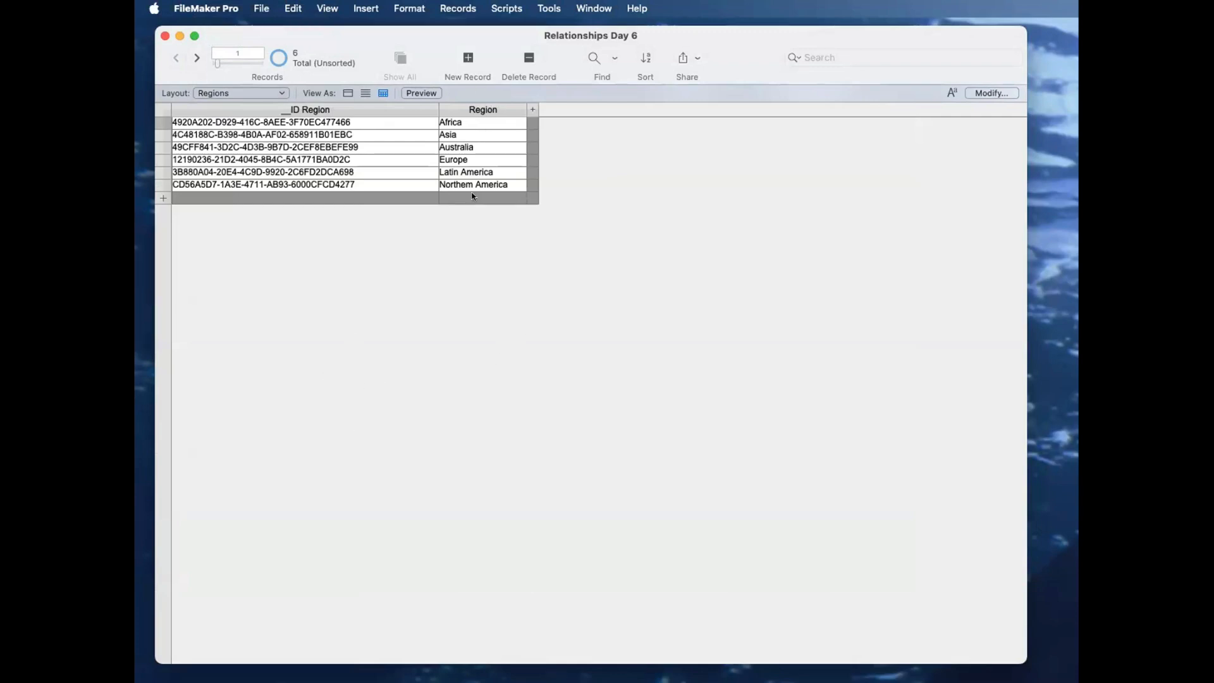
left_click(250, 93)
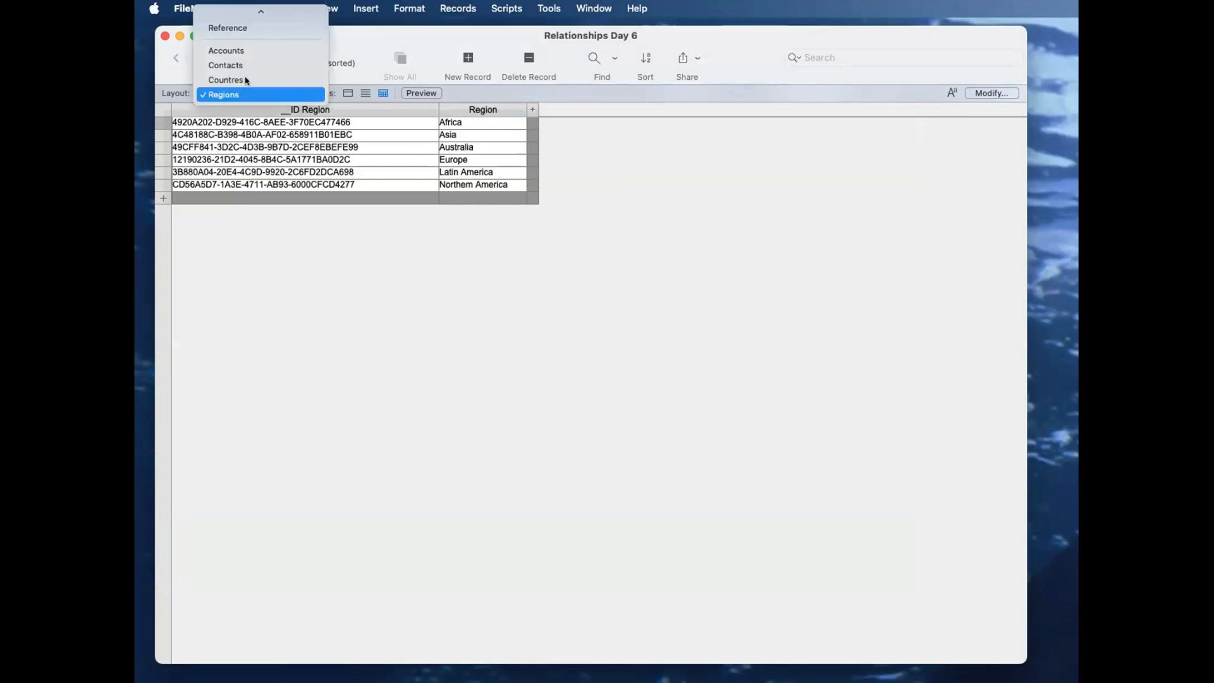
left_click(287, 79)
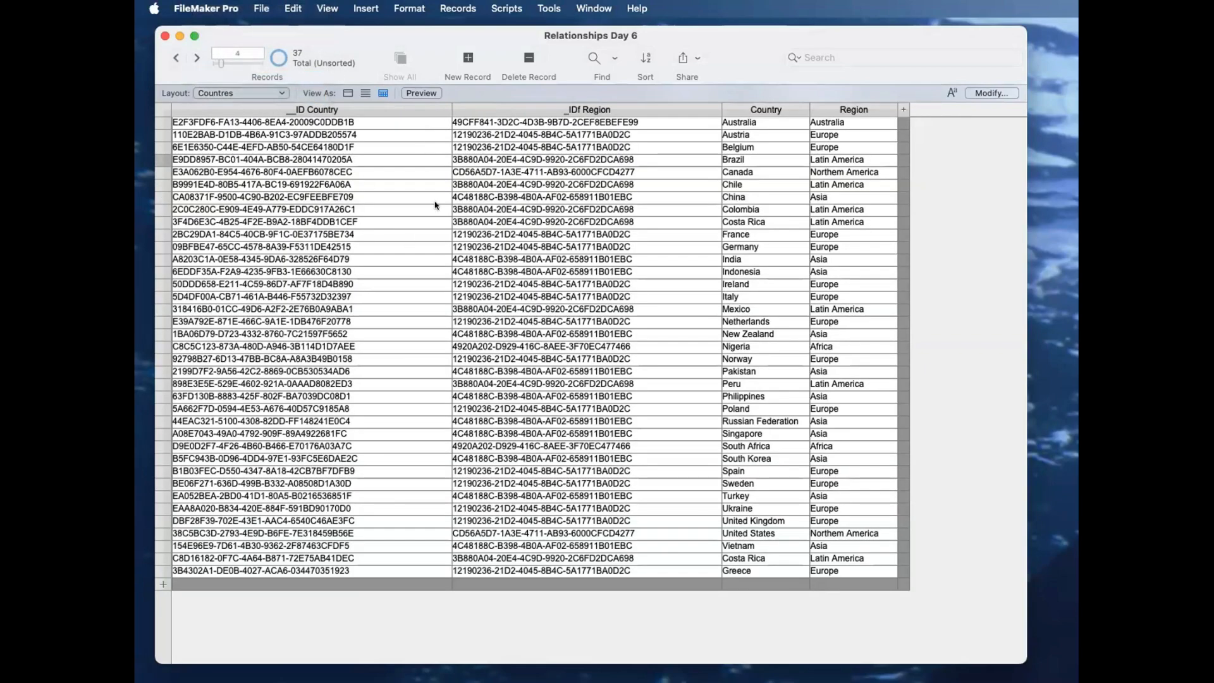
left_click(281, 94)
left_click(264, 108)
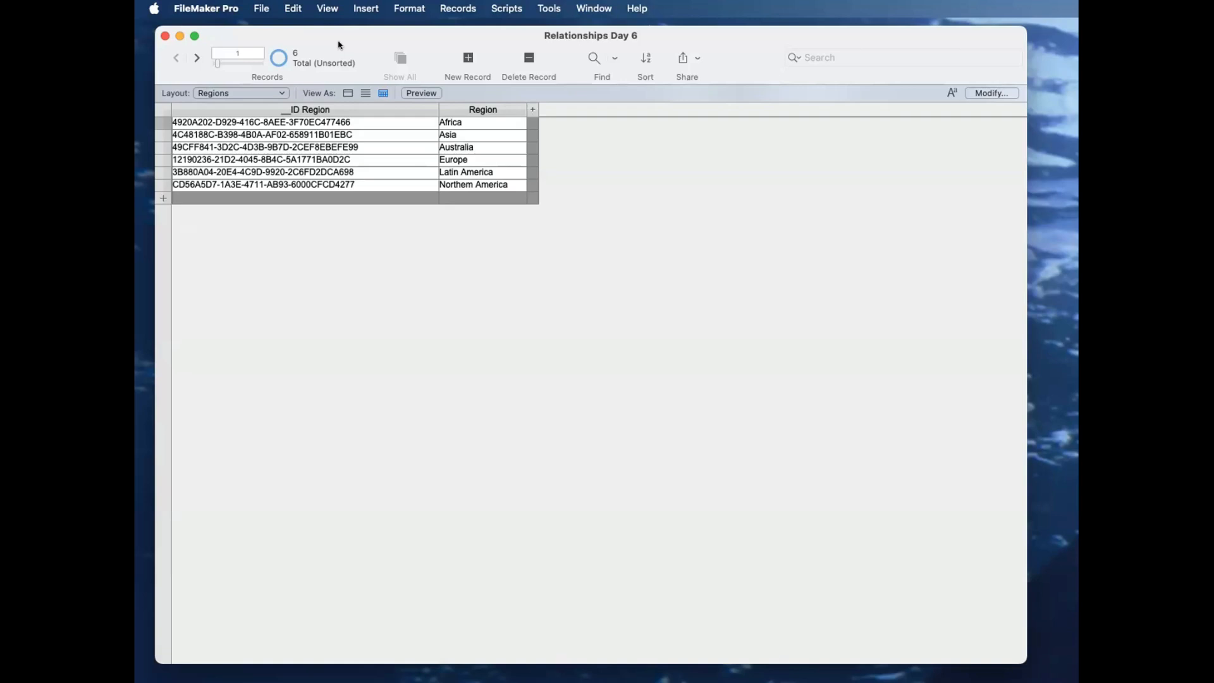
Step: Try the custom values option in the Regions value list and discard the change
left_click(261, 8)
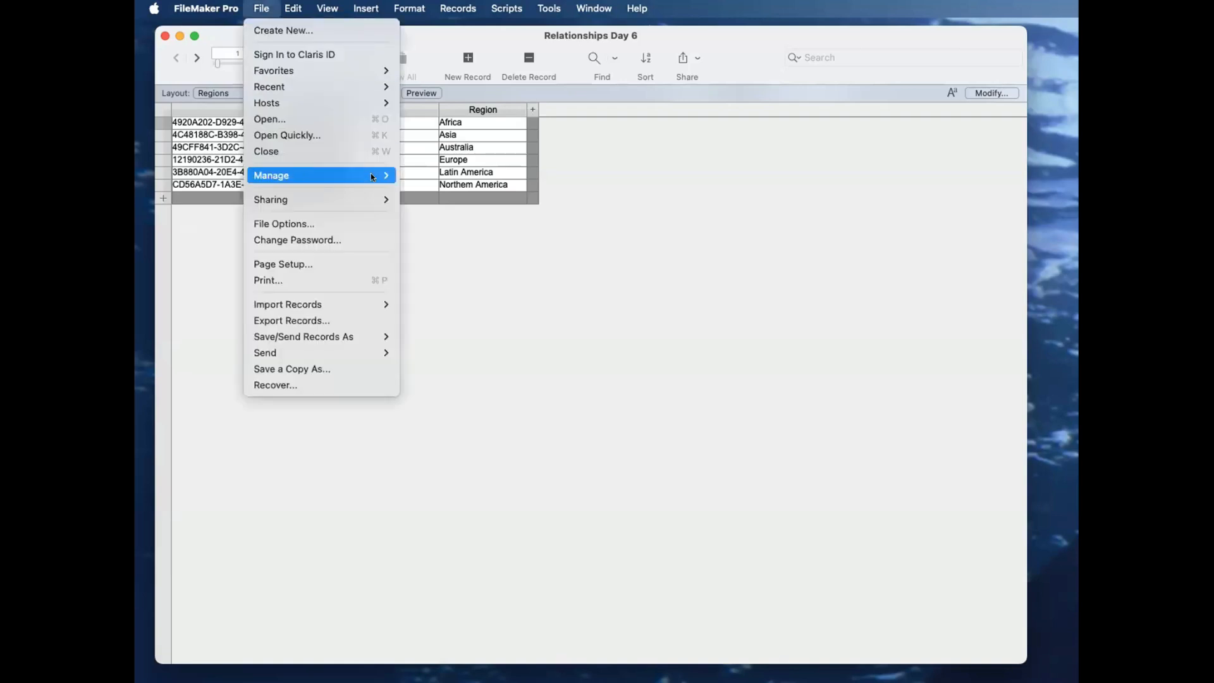
mouse_move(370, 175)
left_click(430, 207)
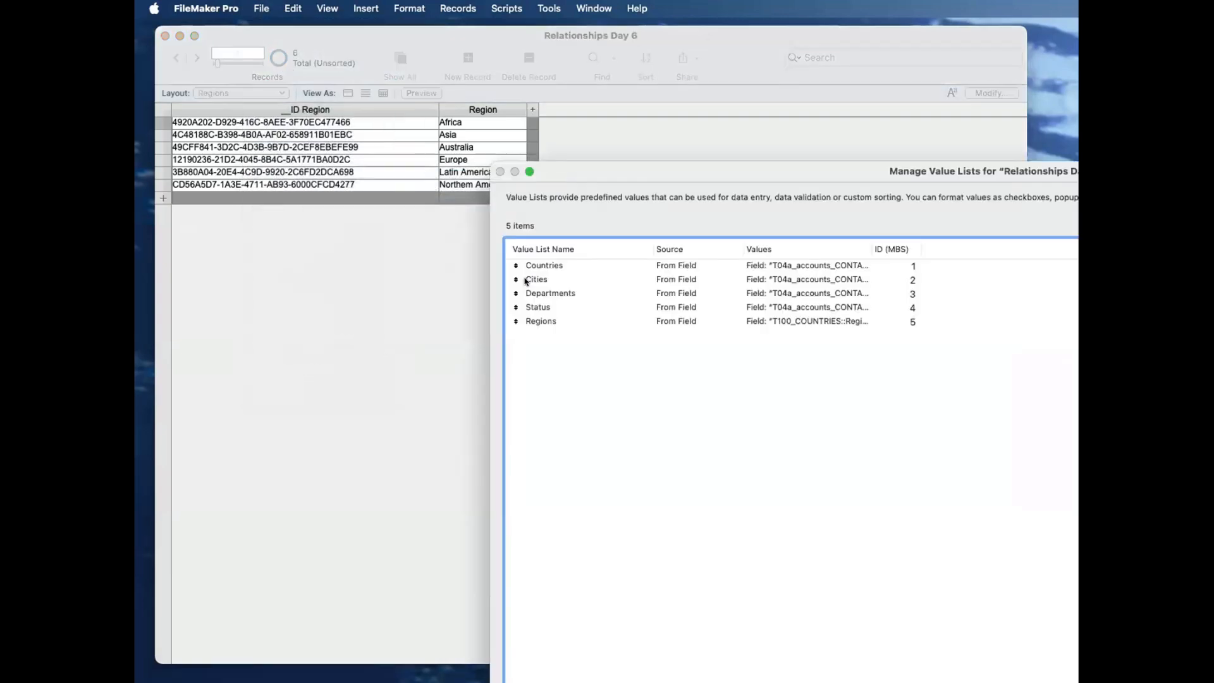
double_click(583, 319)
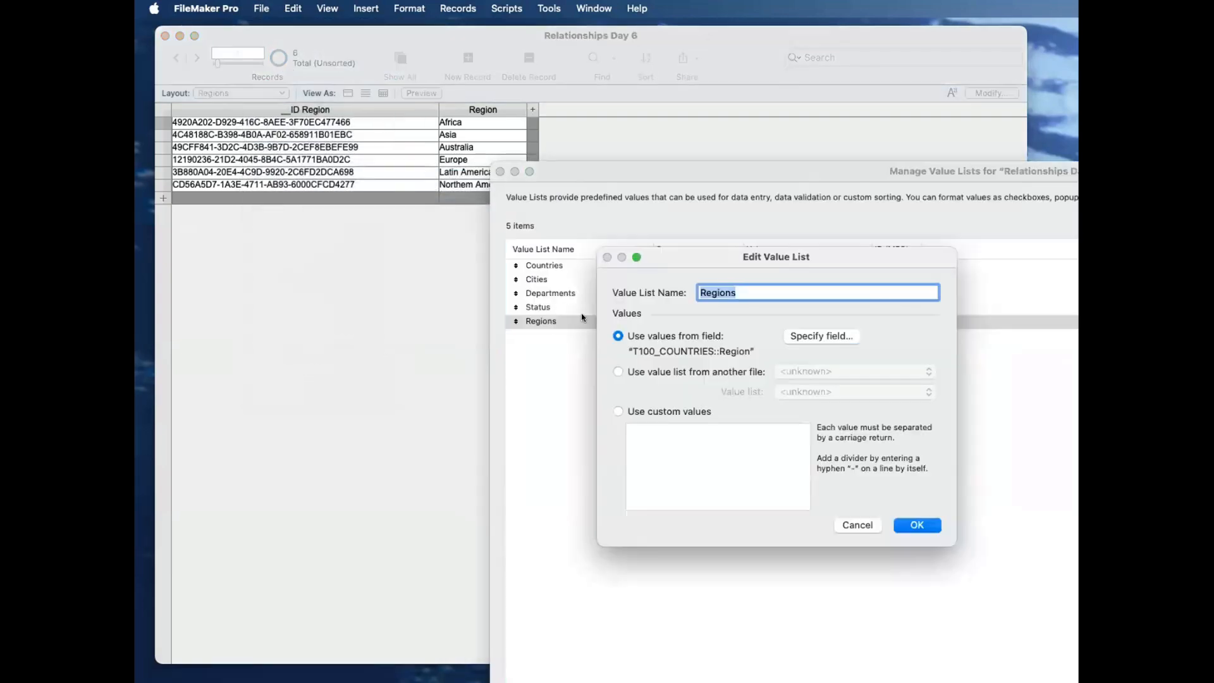
left_click(656, 414)
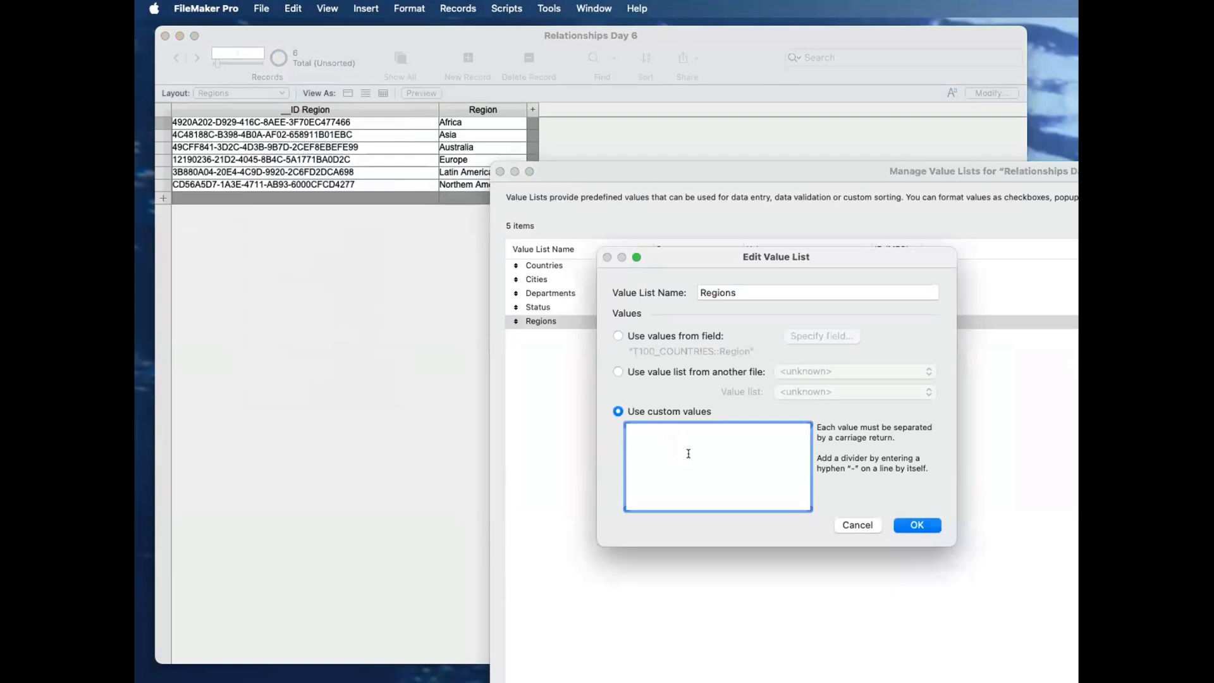
left_click(857, 525)
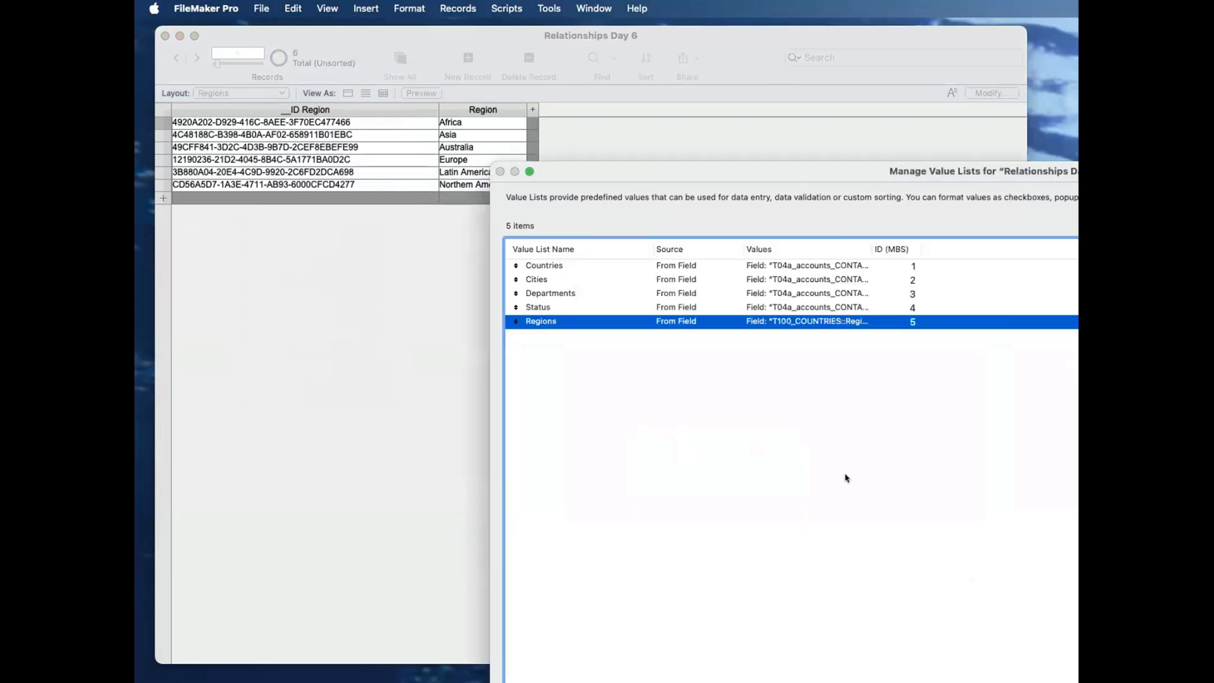
key("Escape")
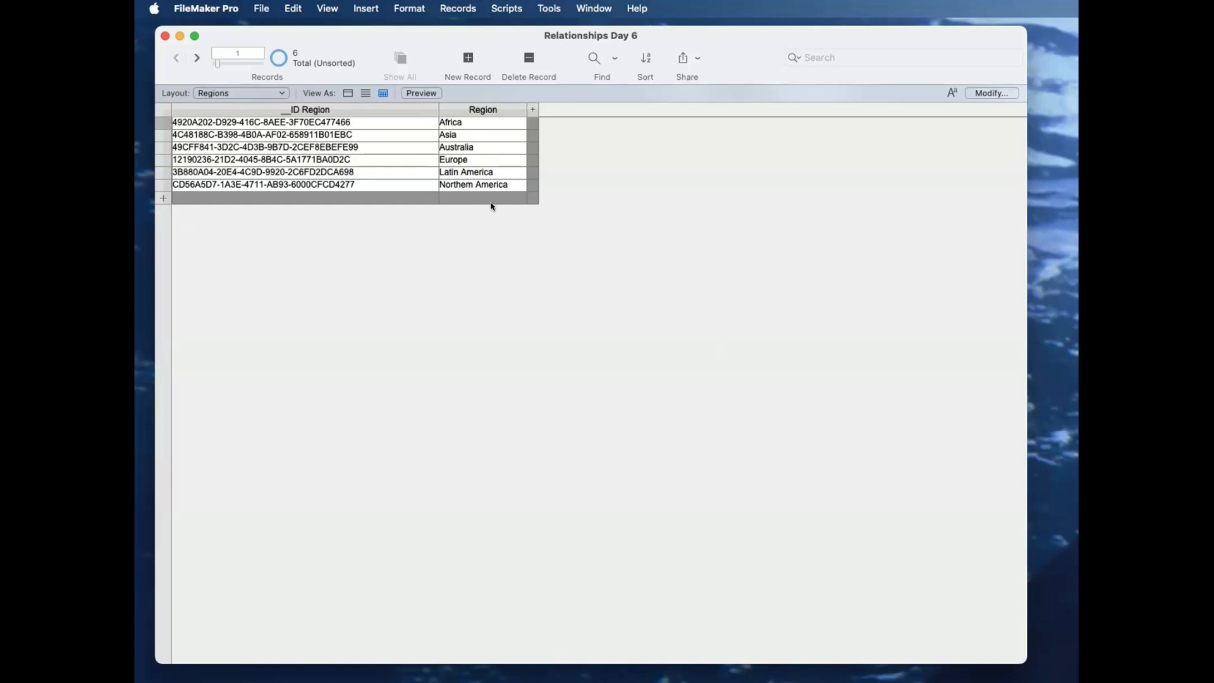
Step: Add a record on the Countres layout with Hungary as the Country and Europe as the Region
left_click(365, 120)
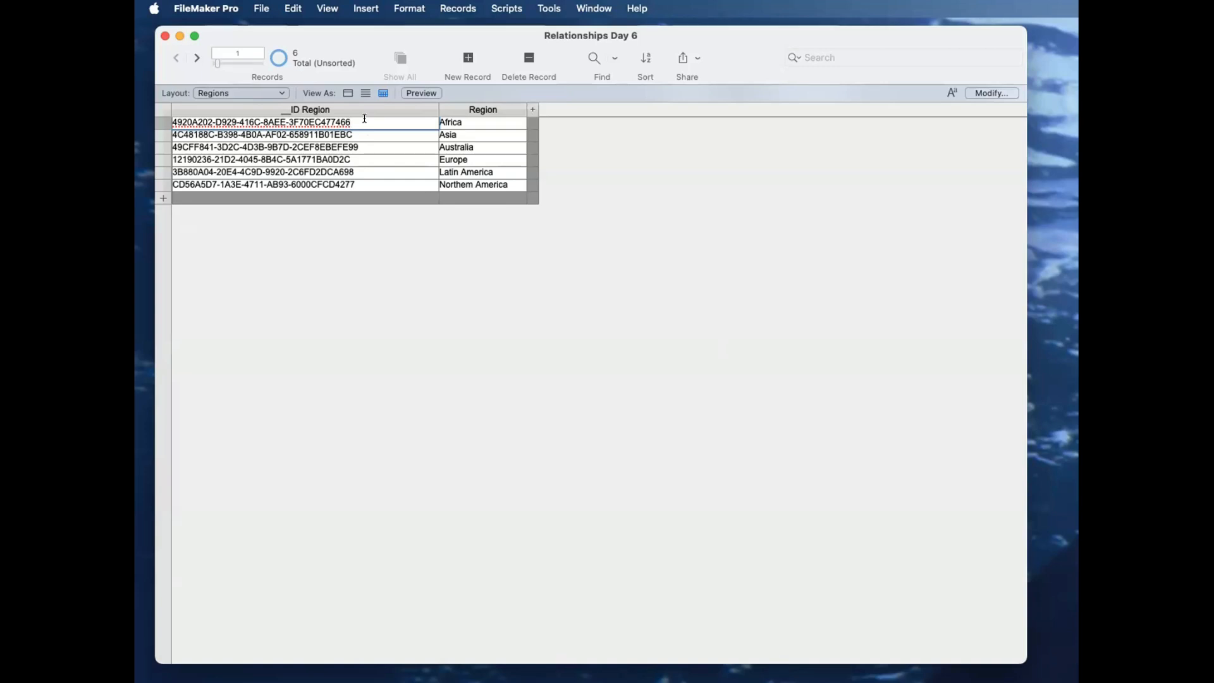
left_click(261, 93)
left_click(234, 80)
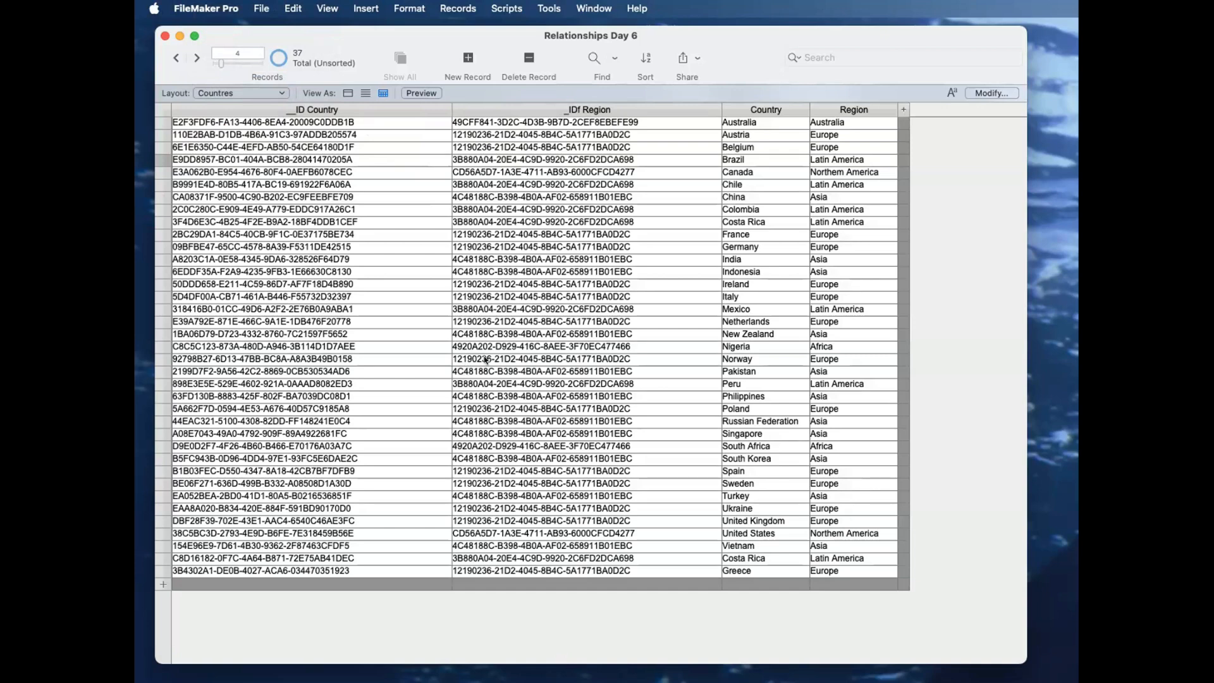
left_click(442, 588)
left_click(729, 579)
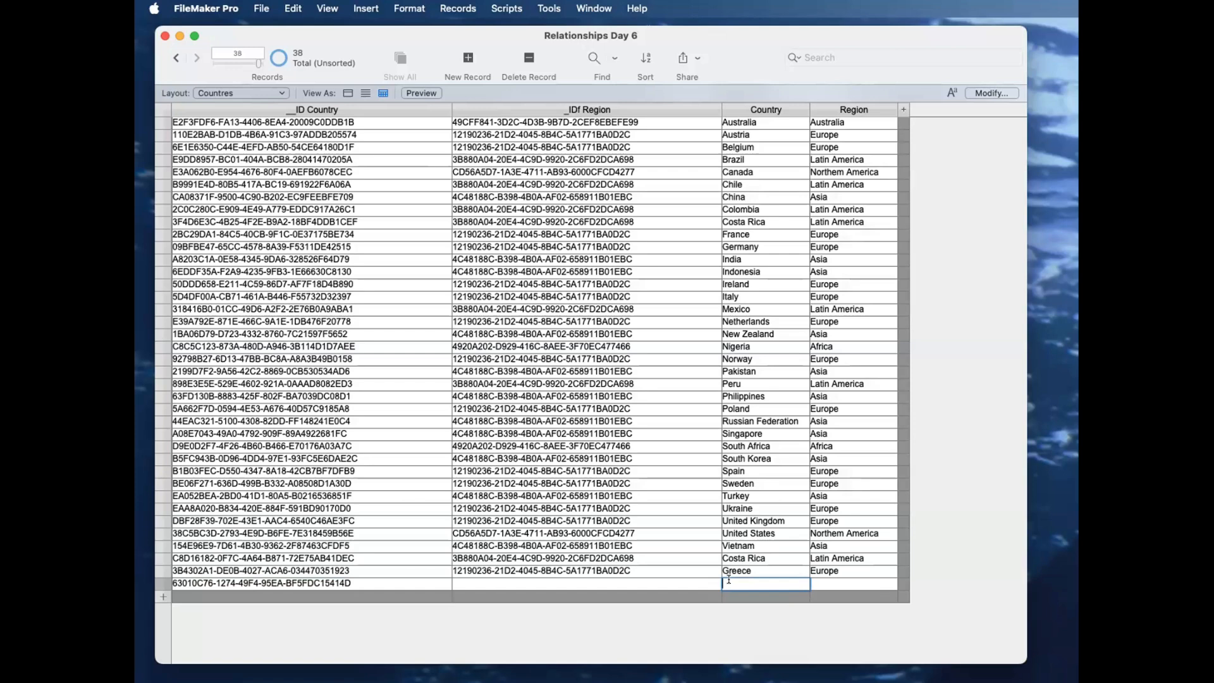
type("Hungary")
left_click(758, 628)
left_click(831, 583)
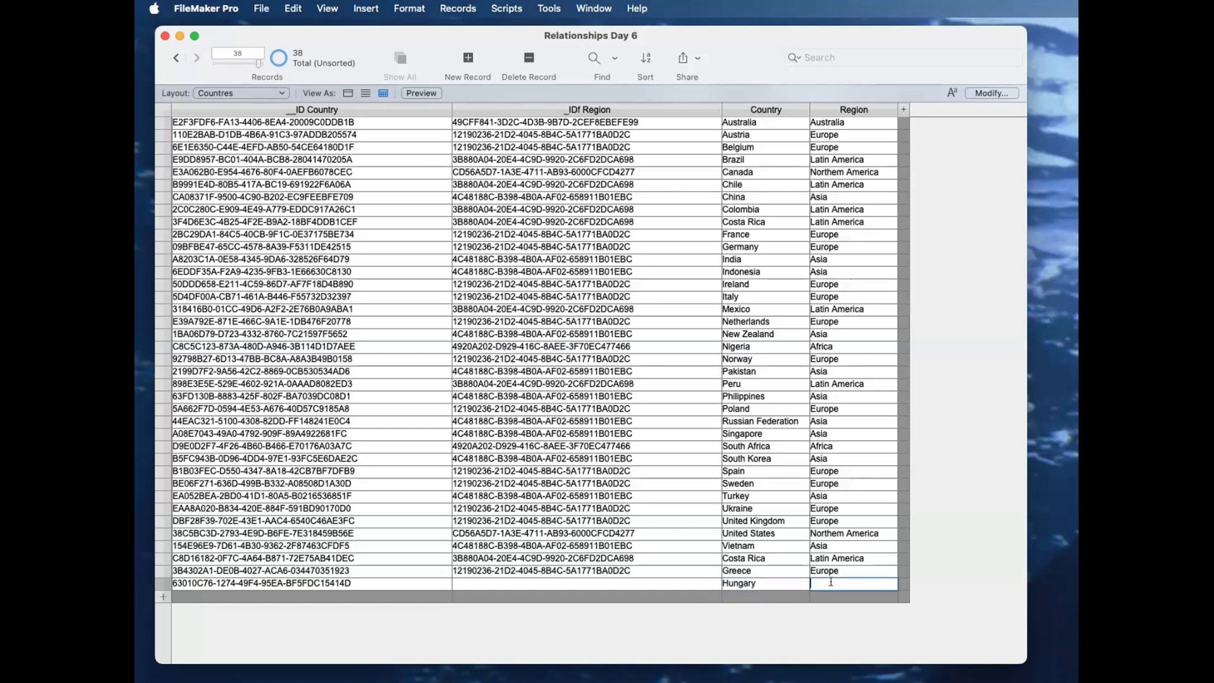
type("Europe")
left_click(834, 612)
left_click(541, 579)
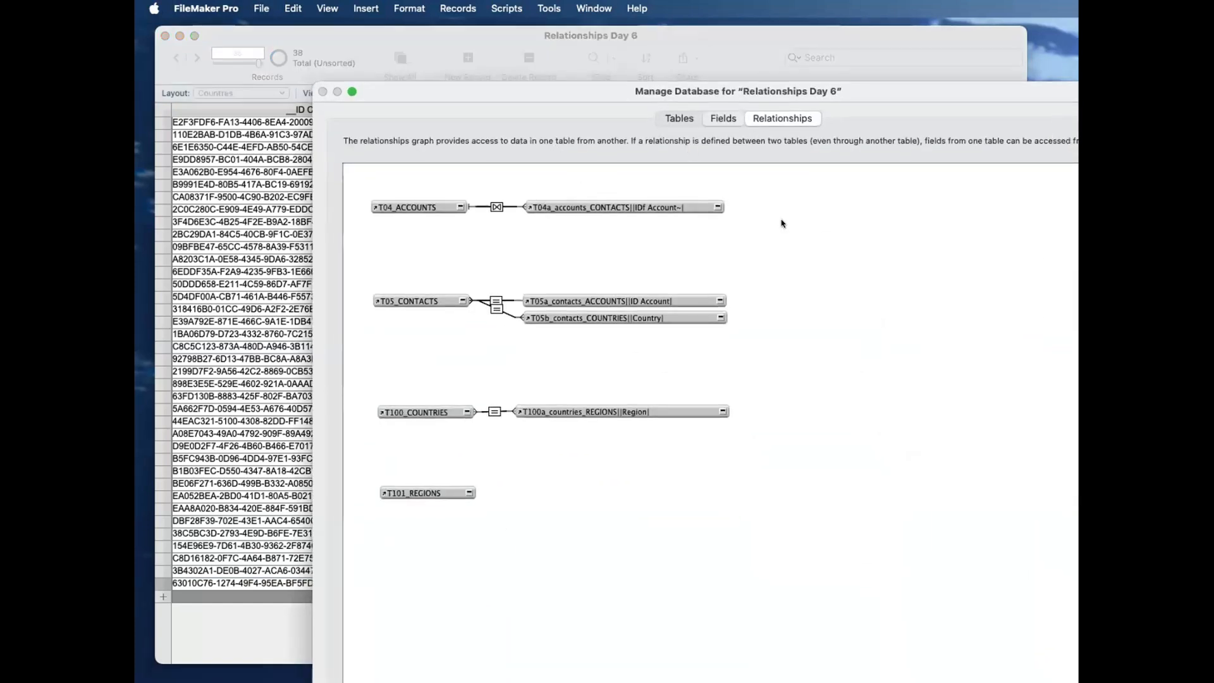
Step: Make the Countries table's _IDf Region field look up __ID Region from T100a_countries_REGIONS||Region|, starting from T100_COUNTRIES
left_click(723, 118)
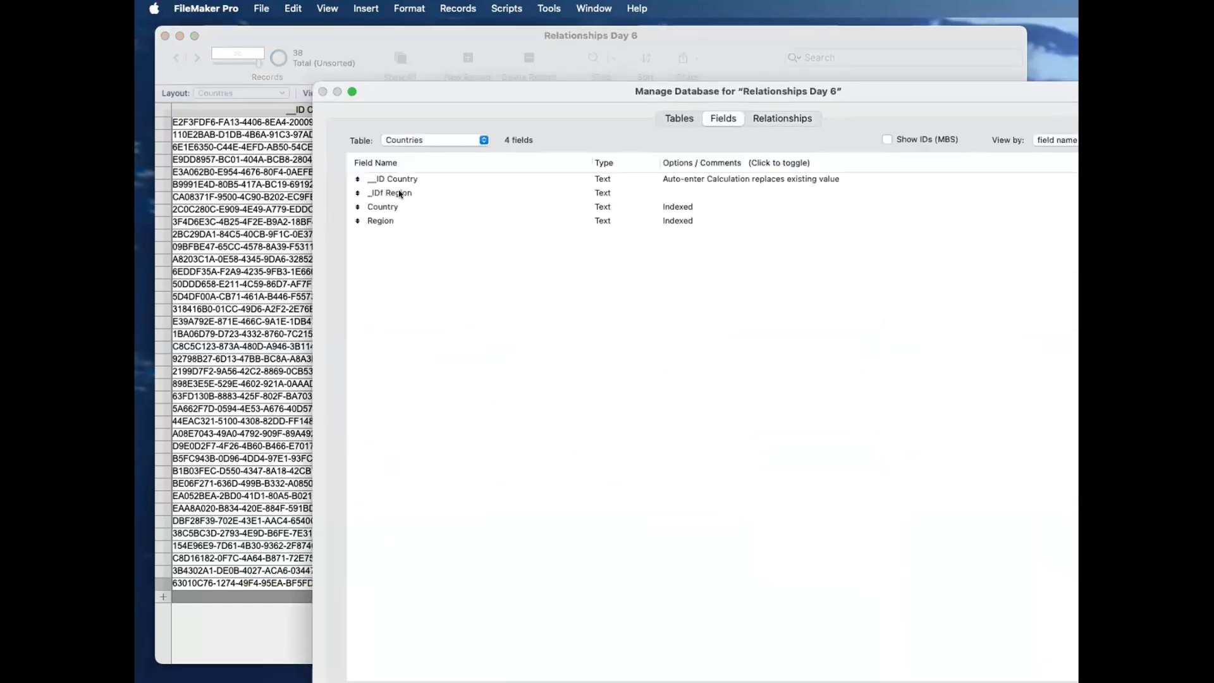
double_click(400, 193)
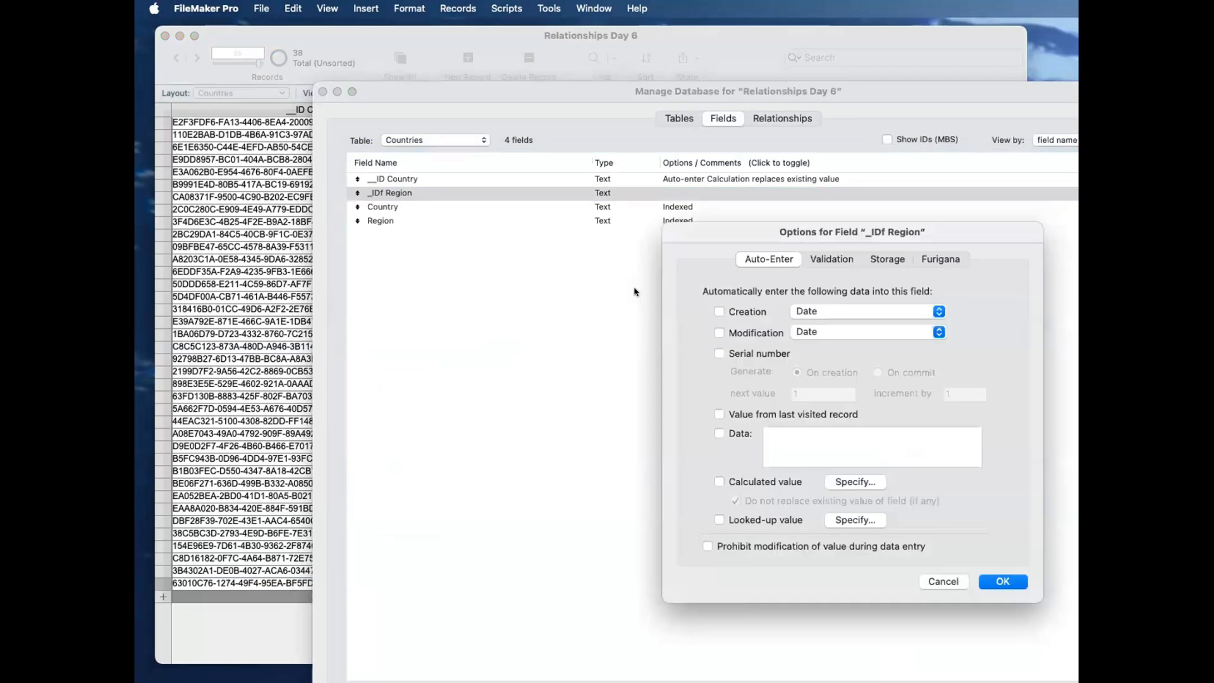
left_click(854, 521)
left_click(744, 252)
left_click(743, 267)
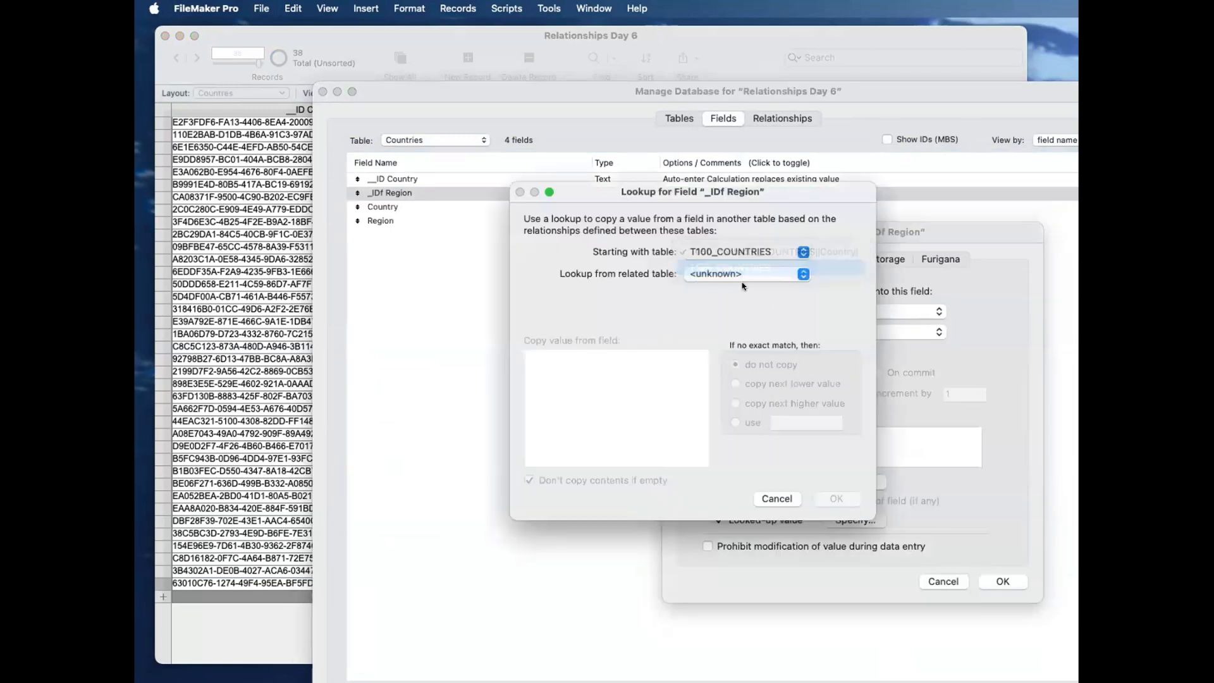
left_click(751, 274)
left_click(759, 317)
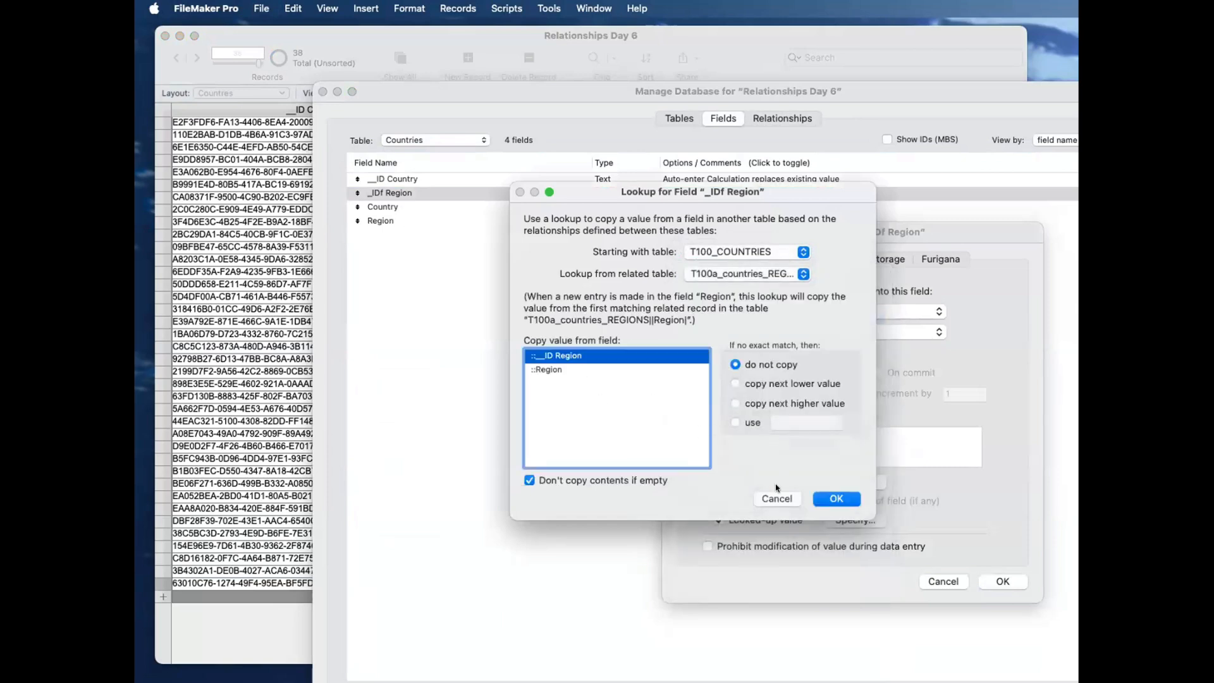
left_click(836, 499)
key("Return")
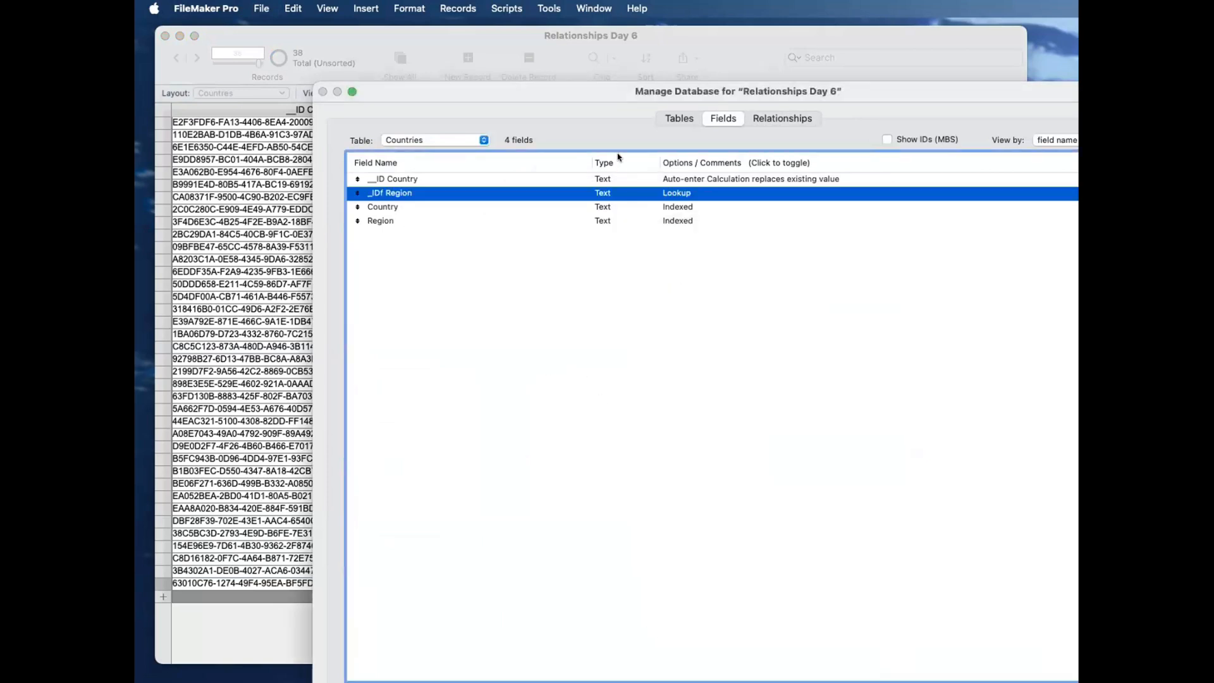
key("Return")
Step: Inspect the match fields of the relationship between T100_COUNTRIES and T100a_countries_REGIONS||Region| in the relationships graph
left_click_drag(914, 614, 458, 155)
left_click(781, 185)
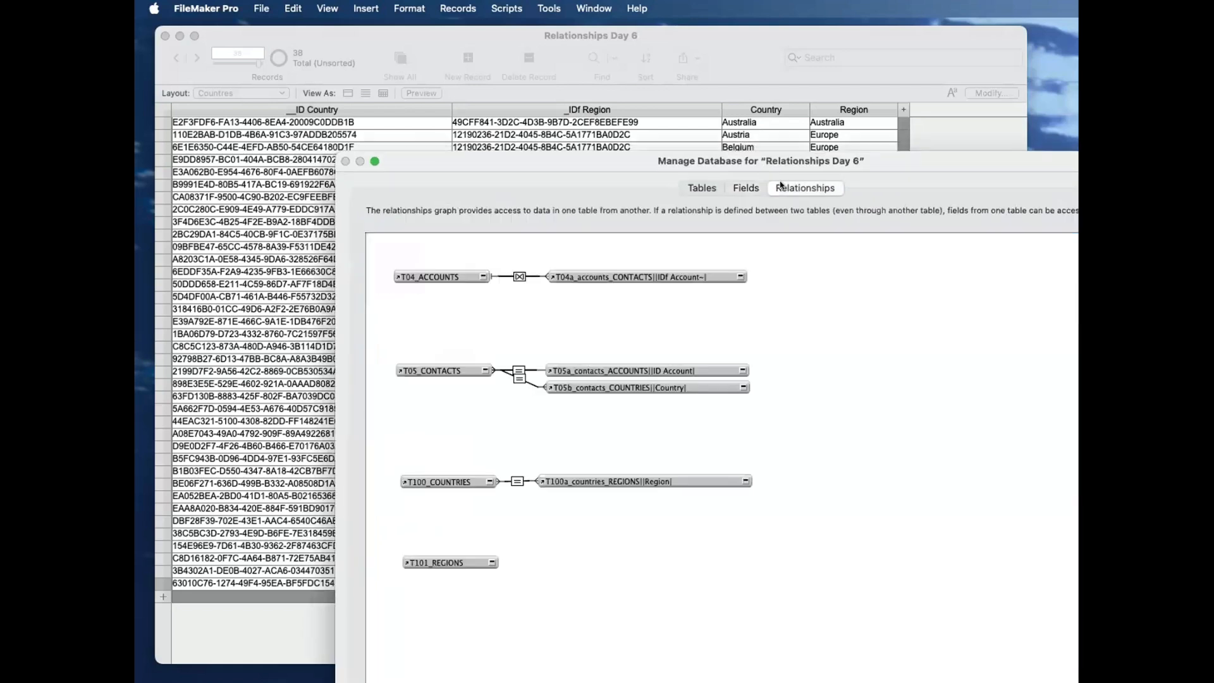
left_click(623, 475)
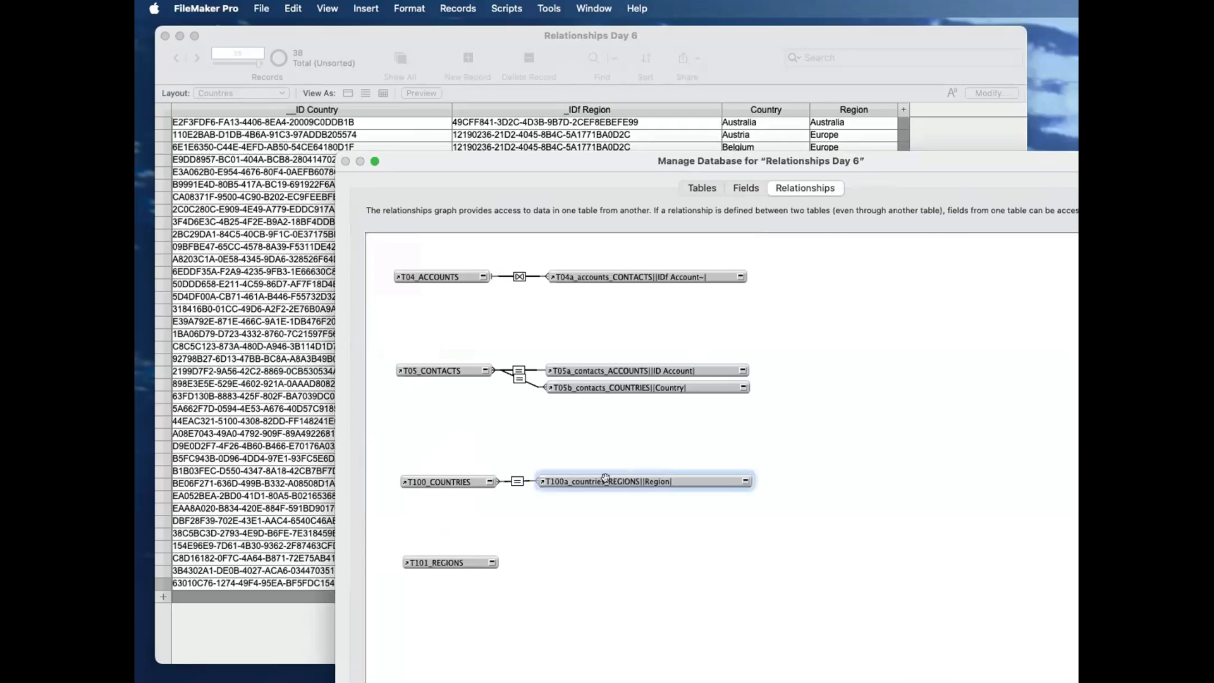
left_click(448, 480)
mouse_move(442, 35)
left_mouse_down()
mouse_move(505, 25)
mouse_move(428, 34)
left_mouse_up()
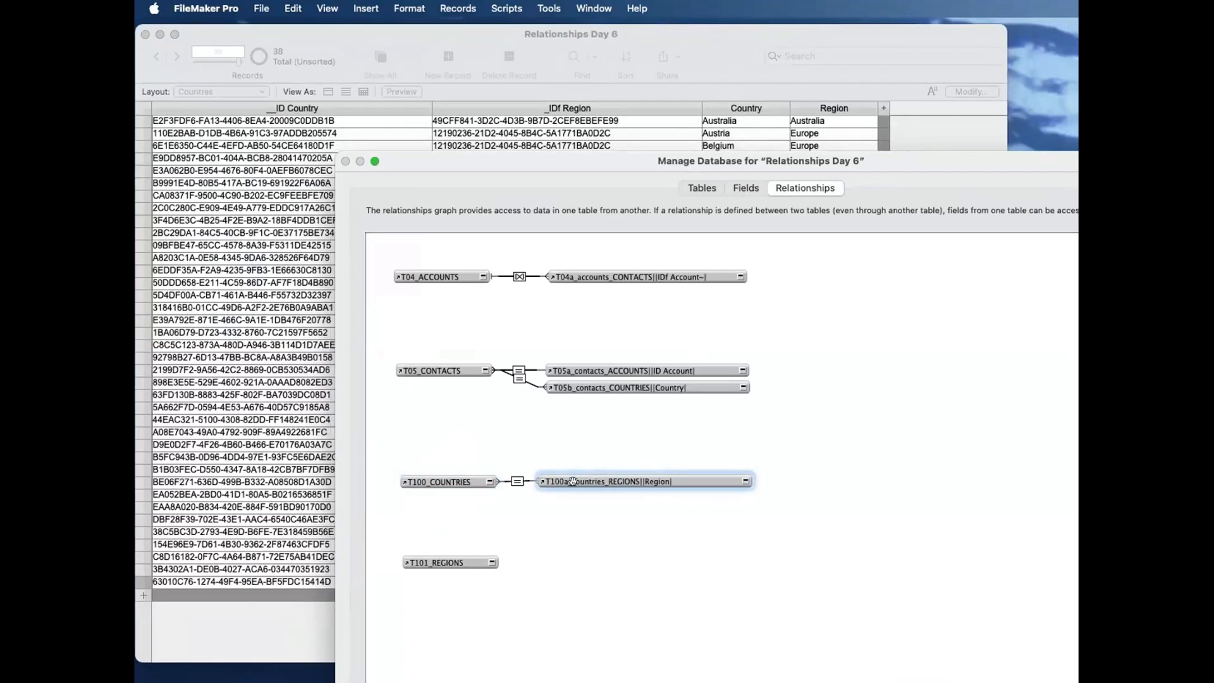
double_click(518, 482)
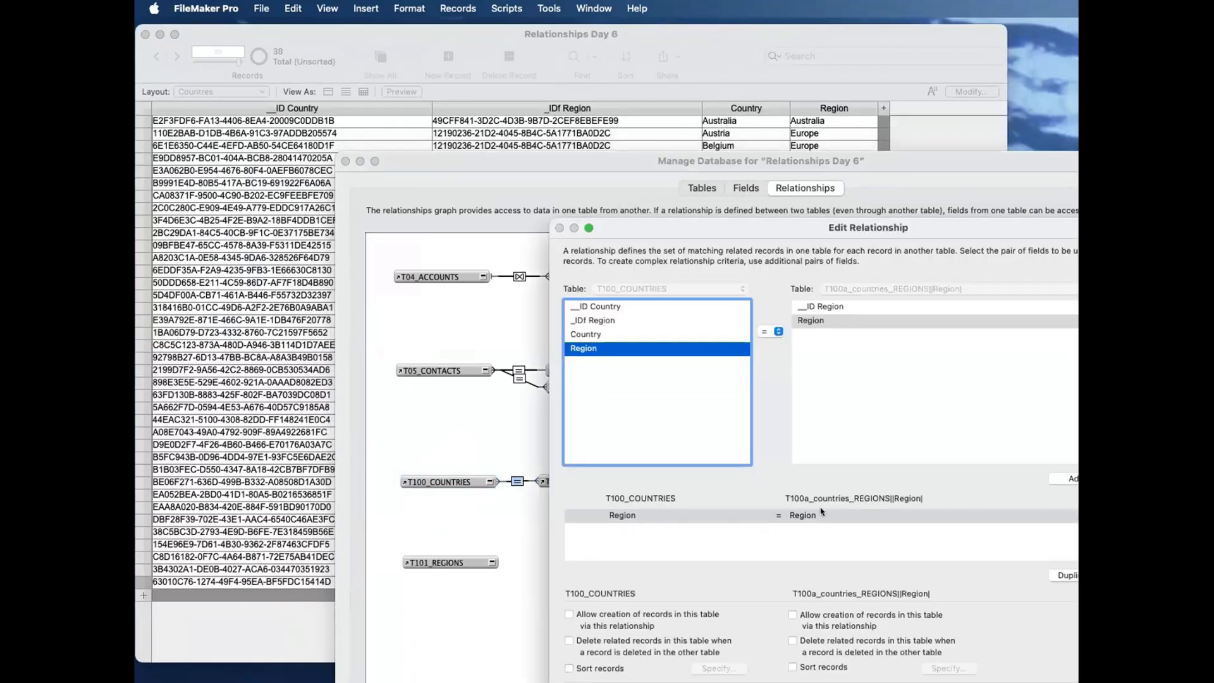
key("Return")
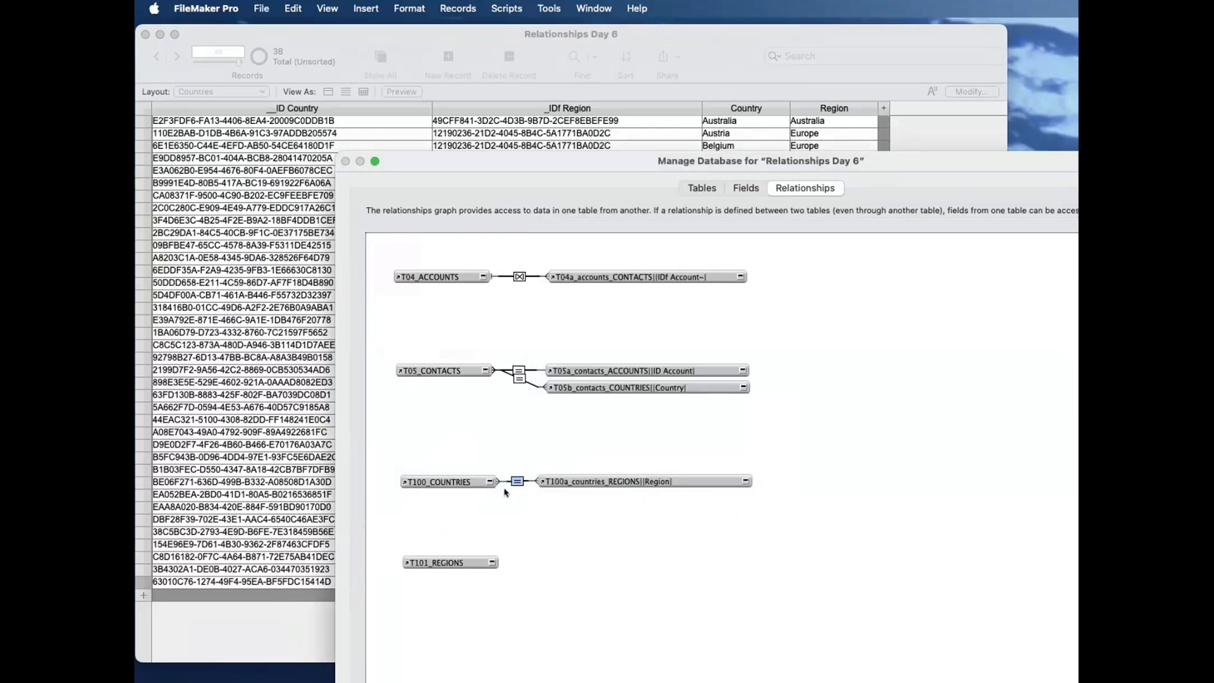
Step: Review the lookup settings of the _IDf Region field in the Countries table
left_click(747, 189)
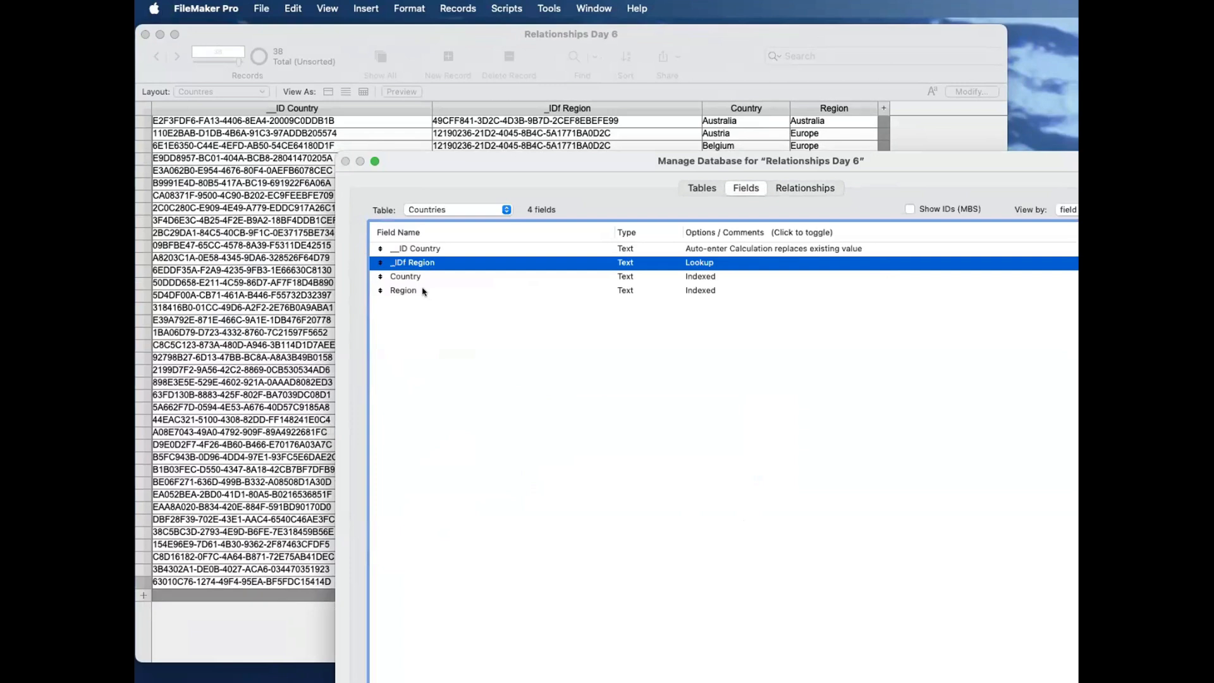
left_click(424, 292)
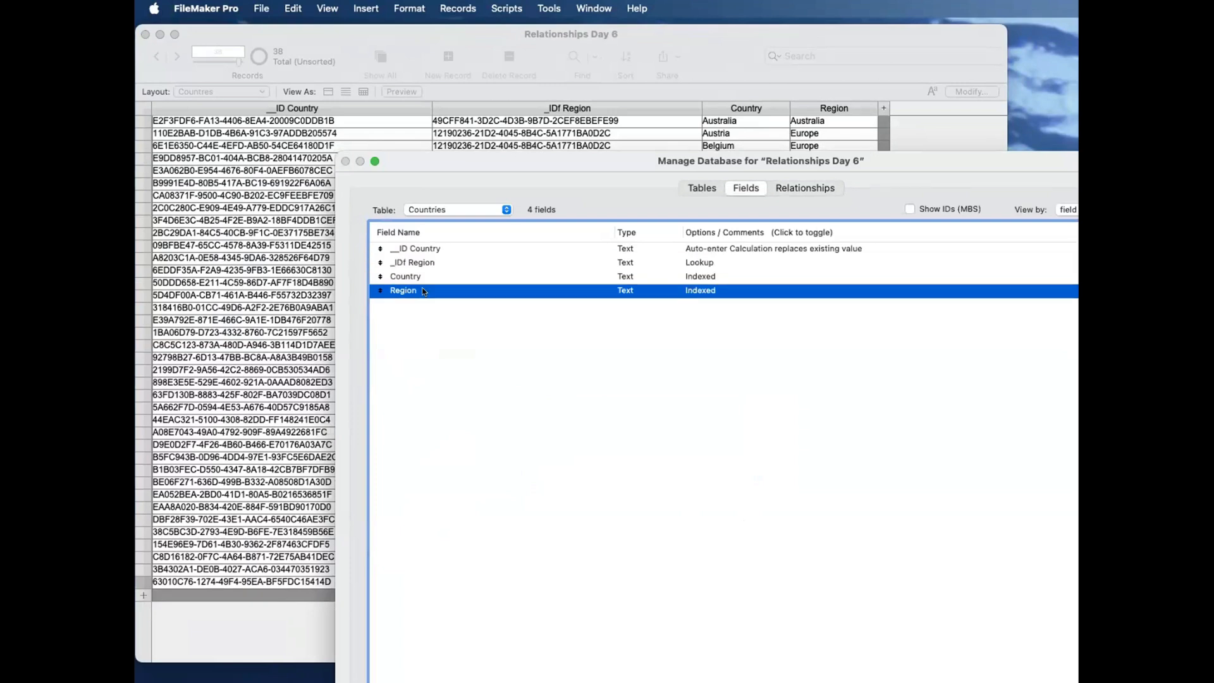
double_click(443, 260)
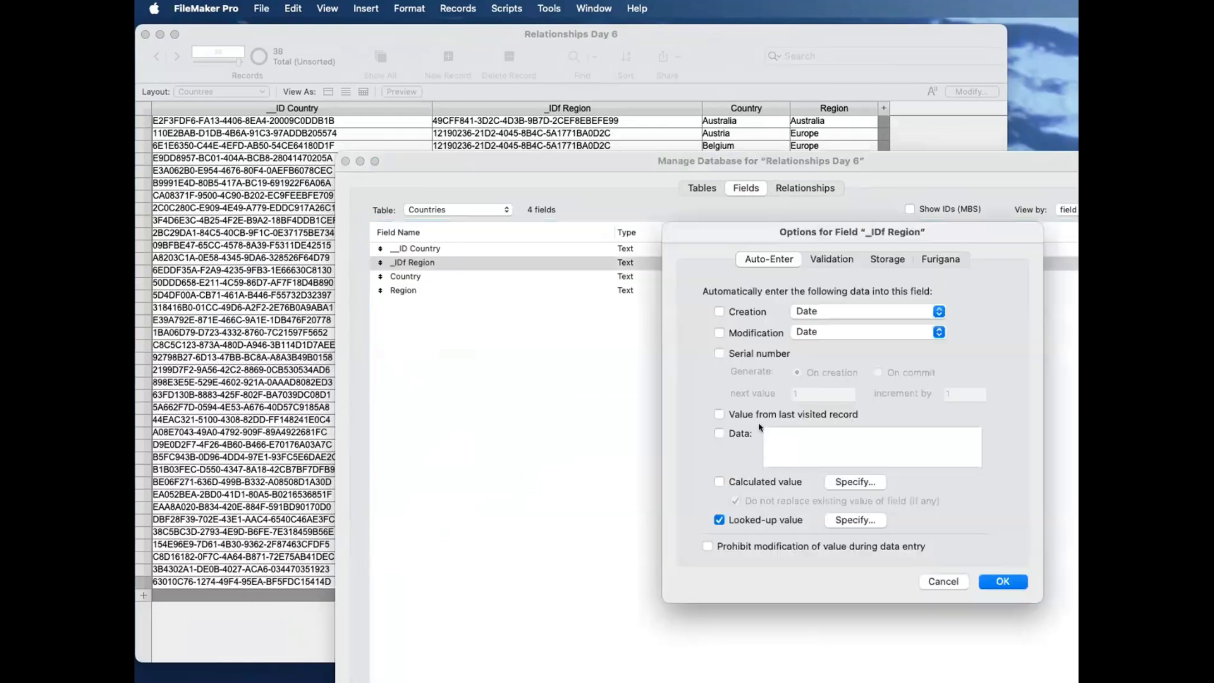
left_click(848, 515)
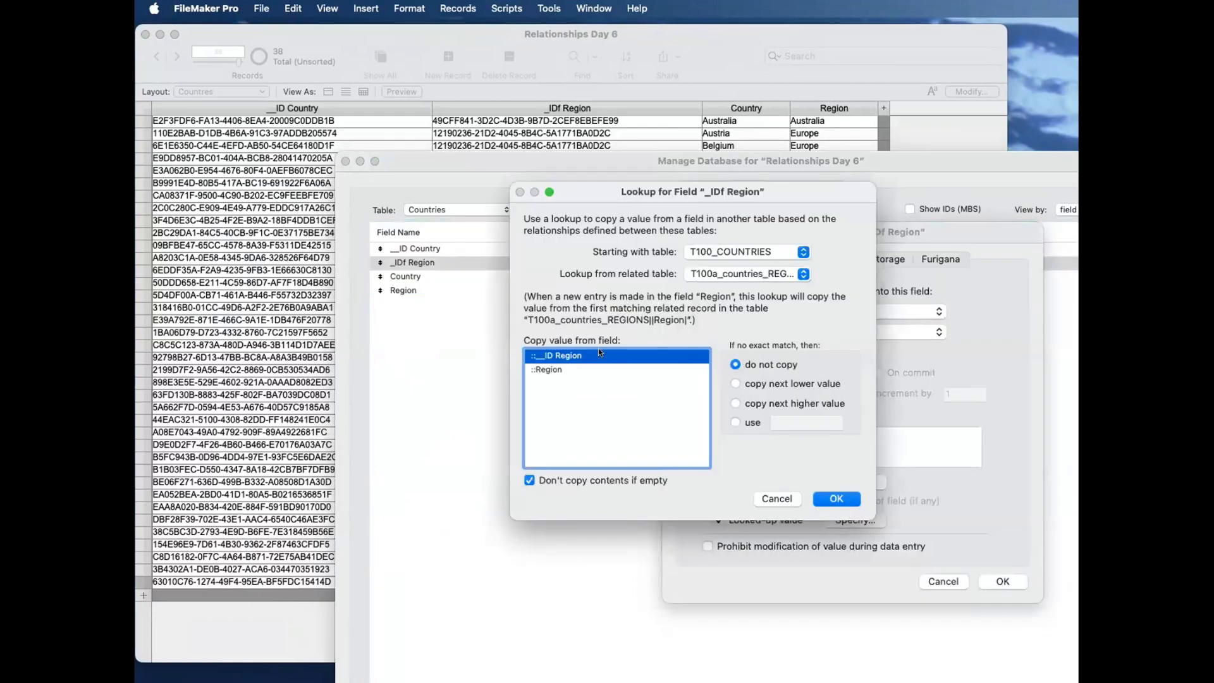
left_click(716, 275)
left_click(759, 273)
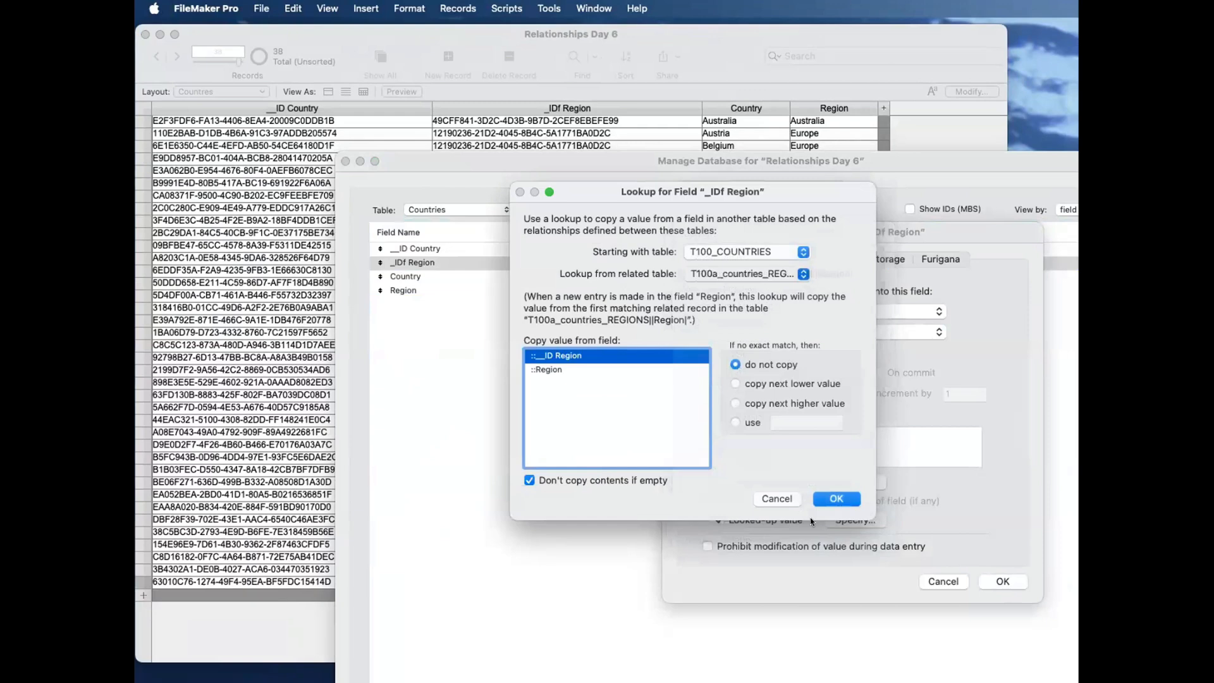
left_click(986, 497)
left_click(1006, 582)
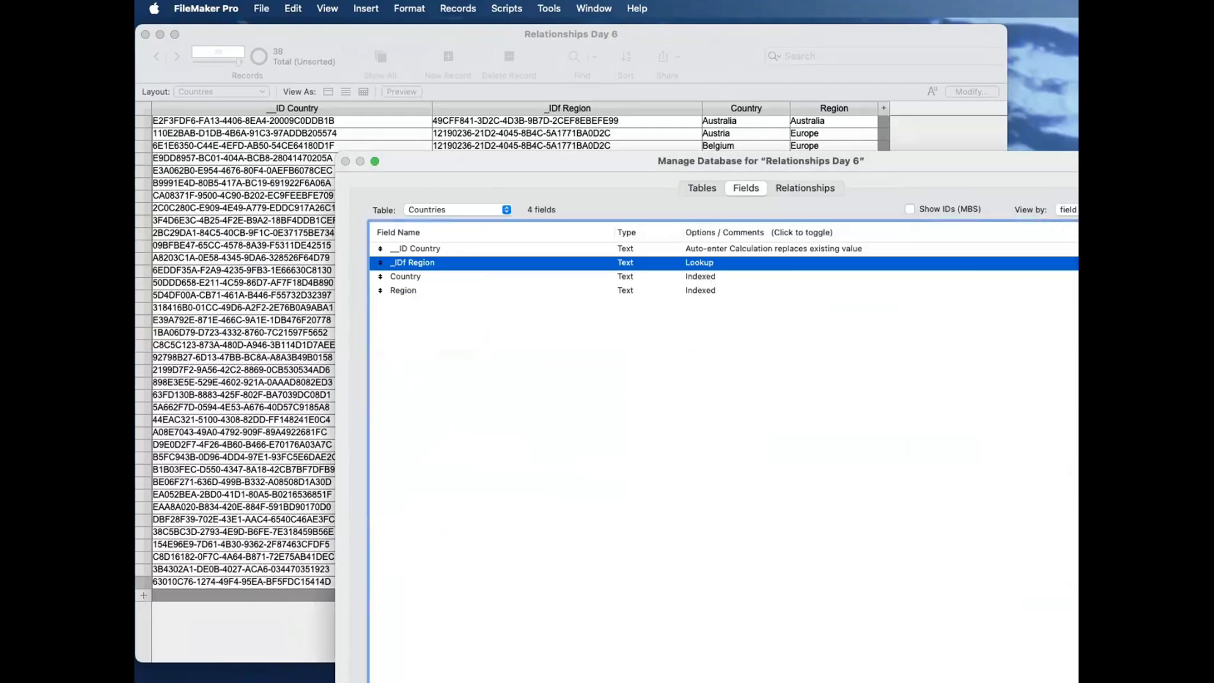
key("Return")
Step: Clear the Hungary record's Region and restore Europe so the _IDf Region lookup runs
left_click(828, 585)
triple_click(828, 585)
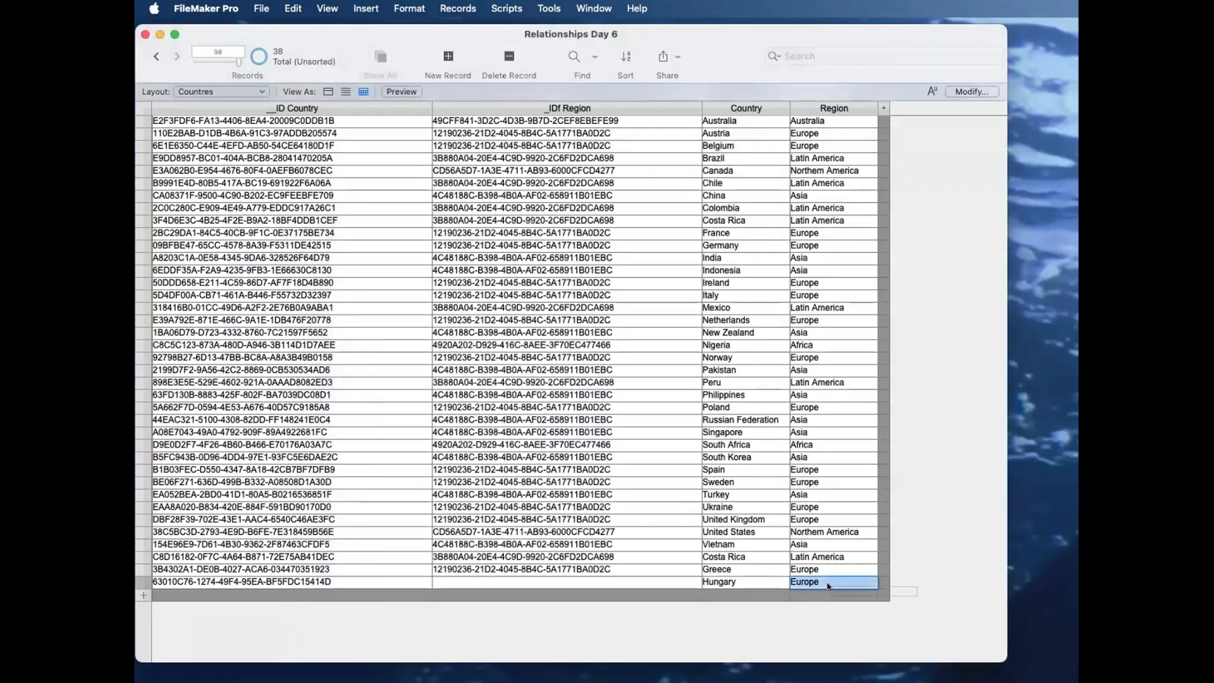
key("BackSpace")
left_click(833, 615)
left_click(808, 573)
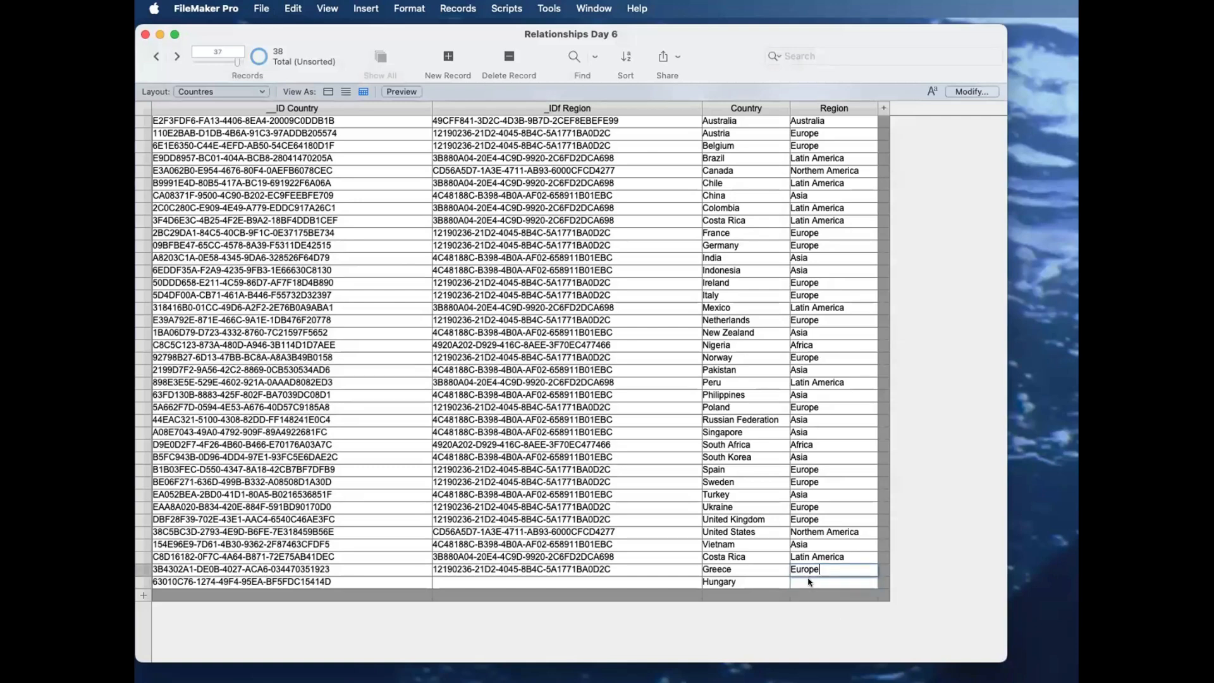
key("super+z")
left_click(830, 609)
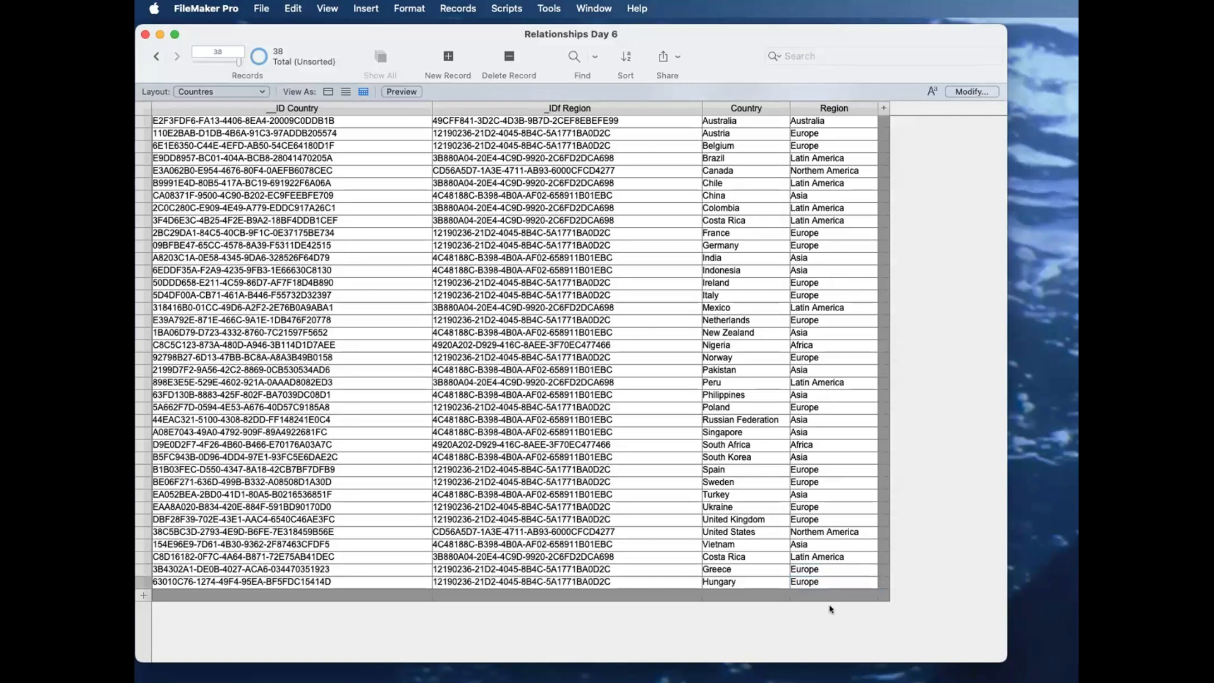
left_click(656, 578)
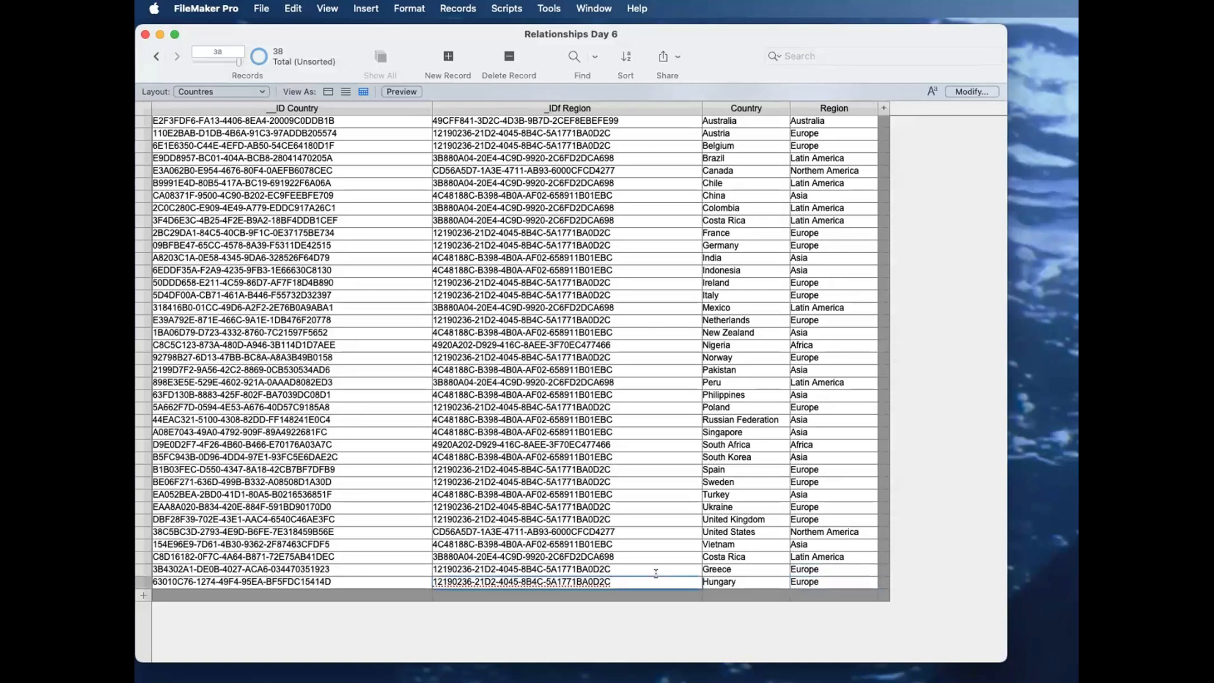
left_click(808, 580)
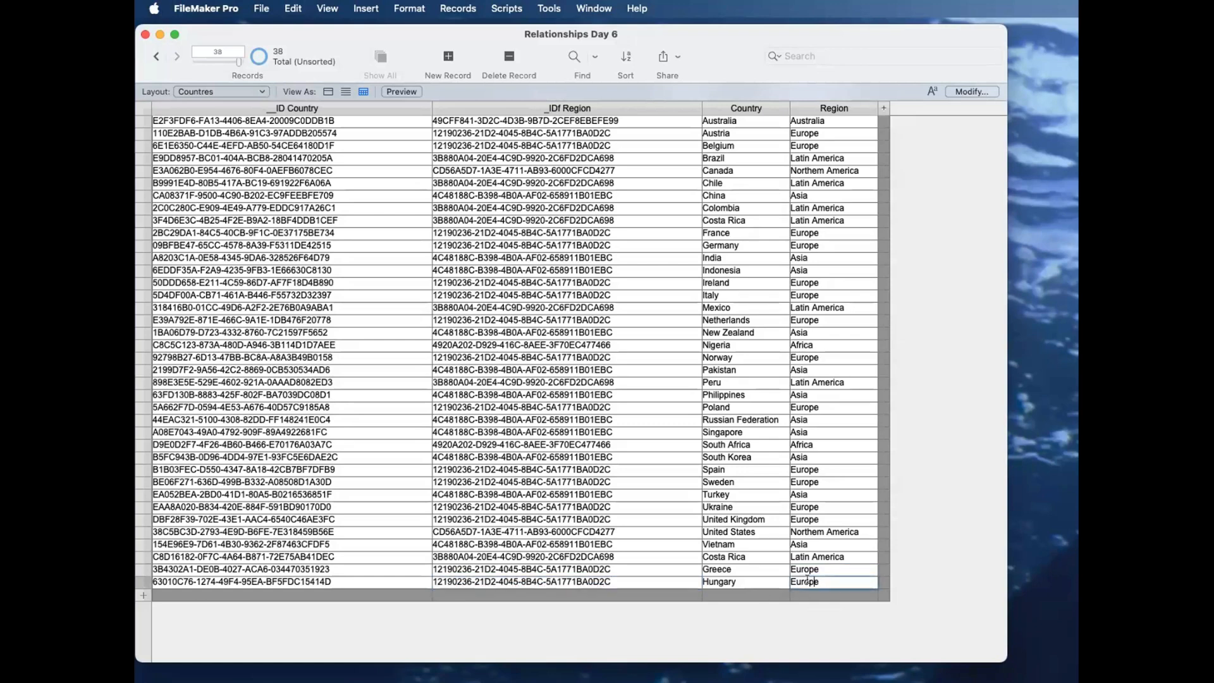
Step: Open a second window on the Regions layout and place it beside the Countres list
left_click(593, 8)
left_click(598, 30)
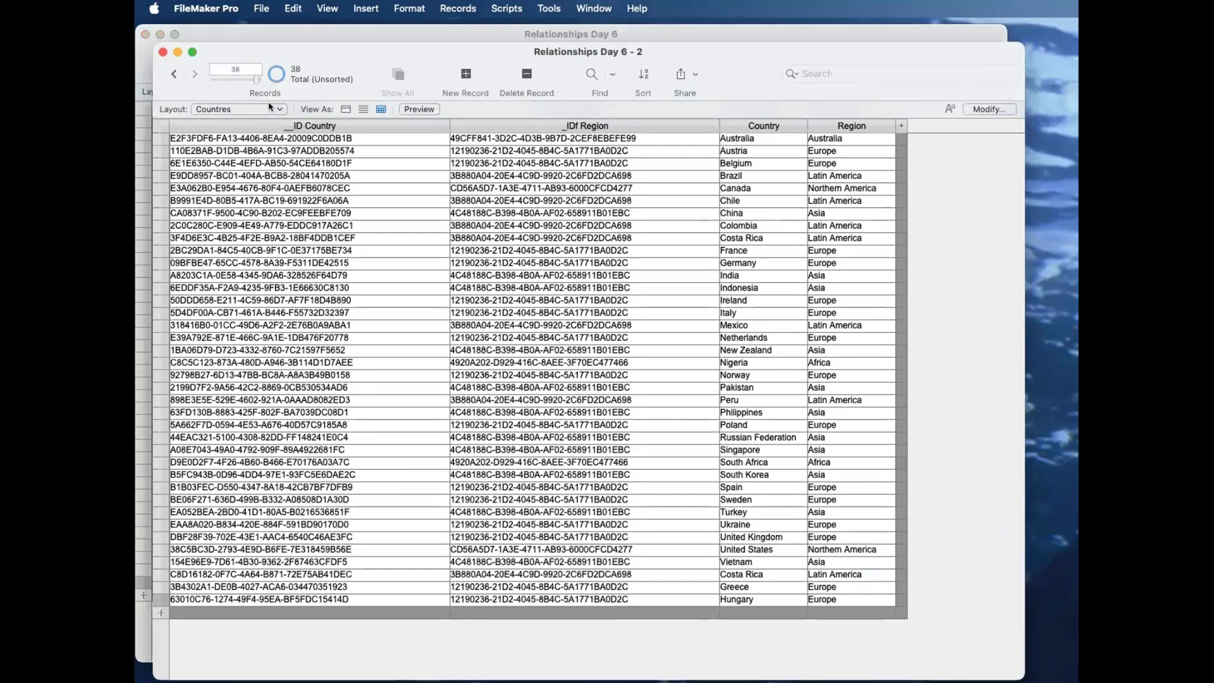
left_click(272, 110)
left_click(271, 123)
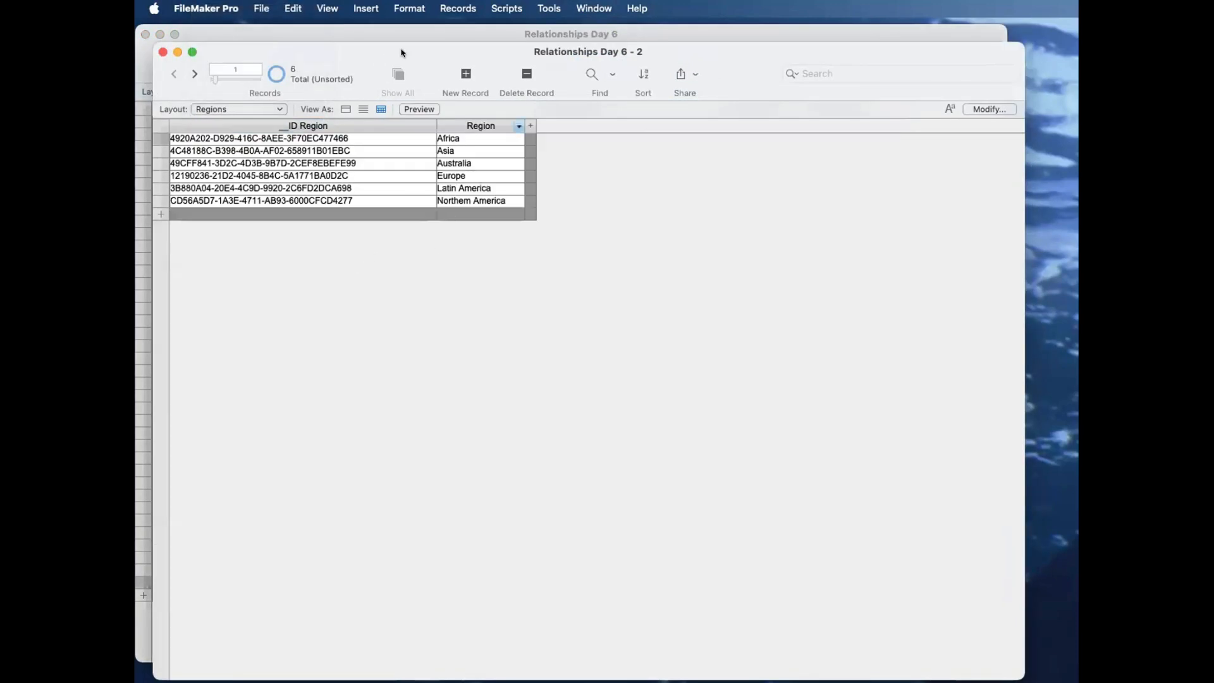
left_click_drag(401, 50, 848, 250)
left_click(929, 372)
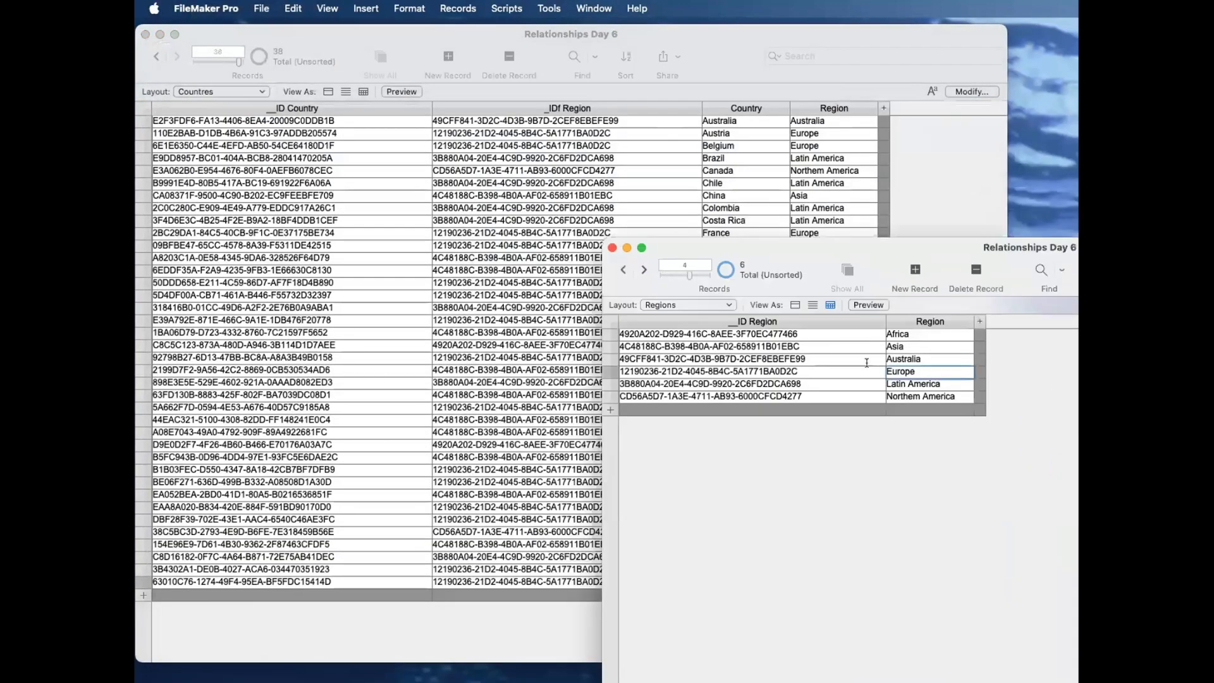
left_click_drag(812, 253, 1033, 344)
Step: Inspect the Hungary record's own __ID Country and its looked-up _IDf Region on the Countres layout
left_click(573, 609)
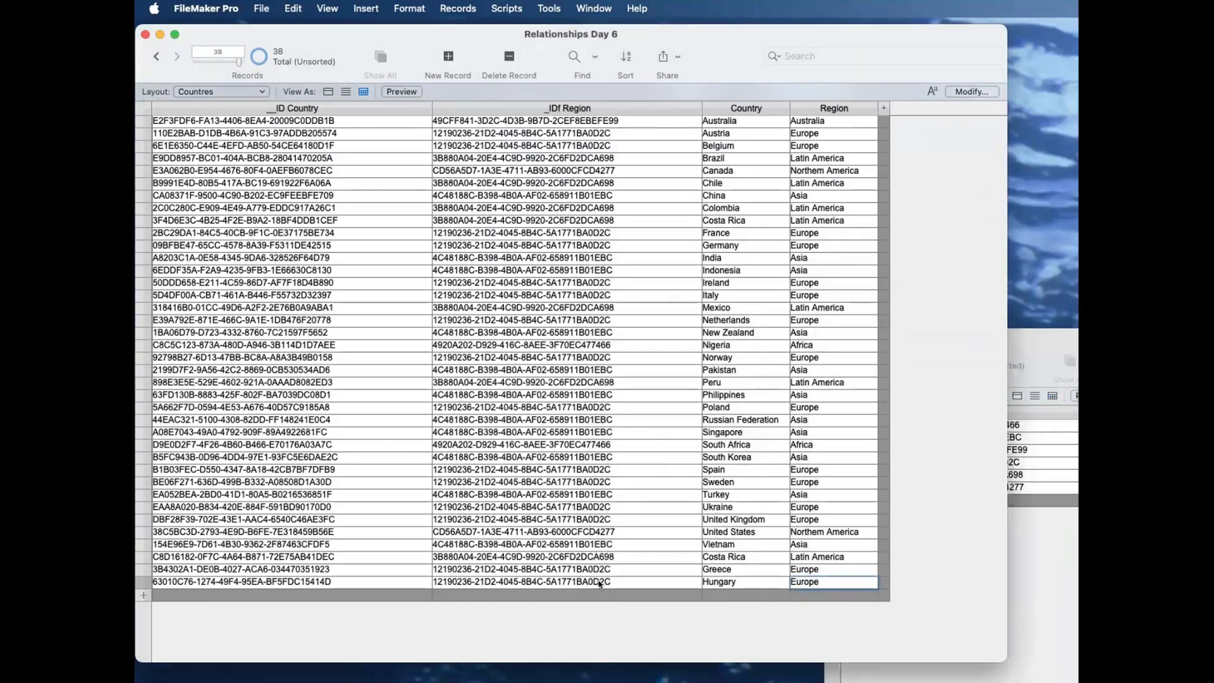
left_click(688, 579)
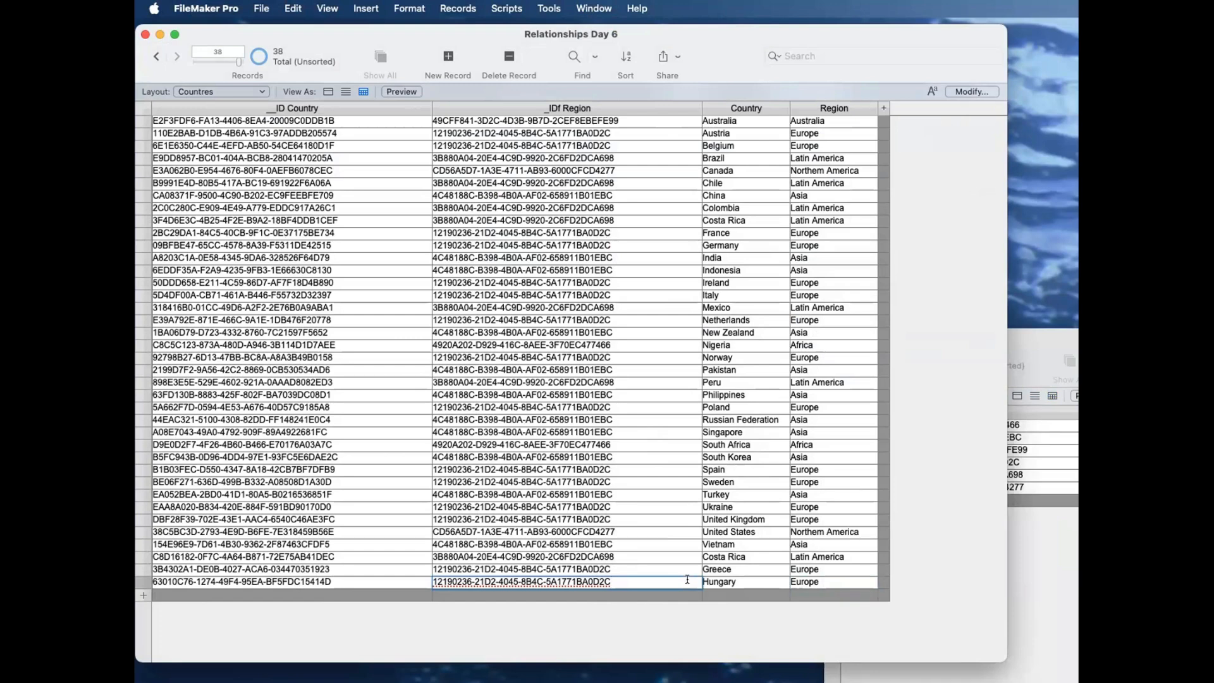
left_click(366, 576)
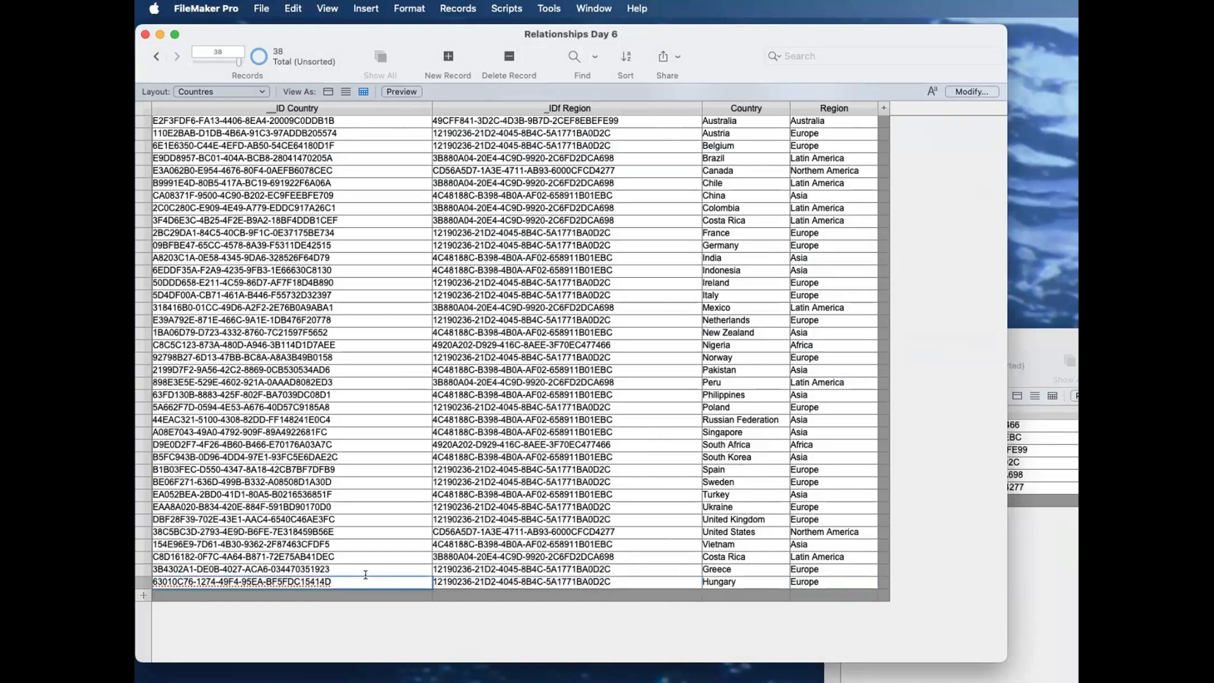
key("super+a")
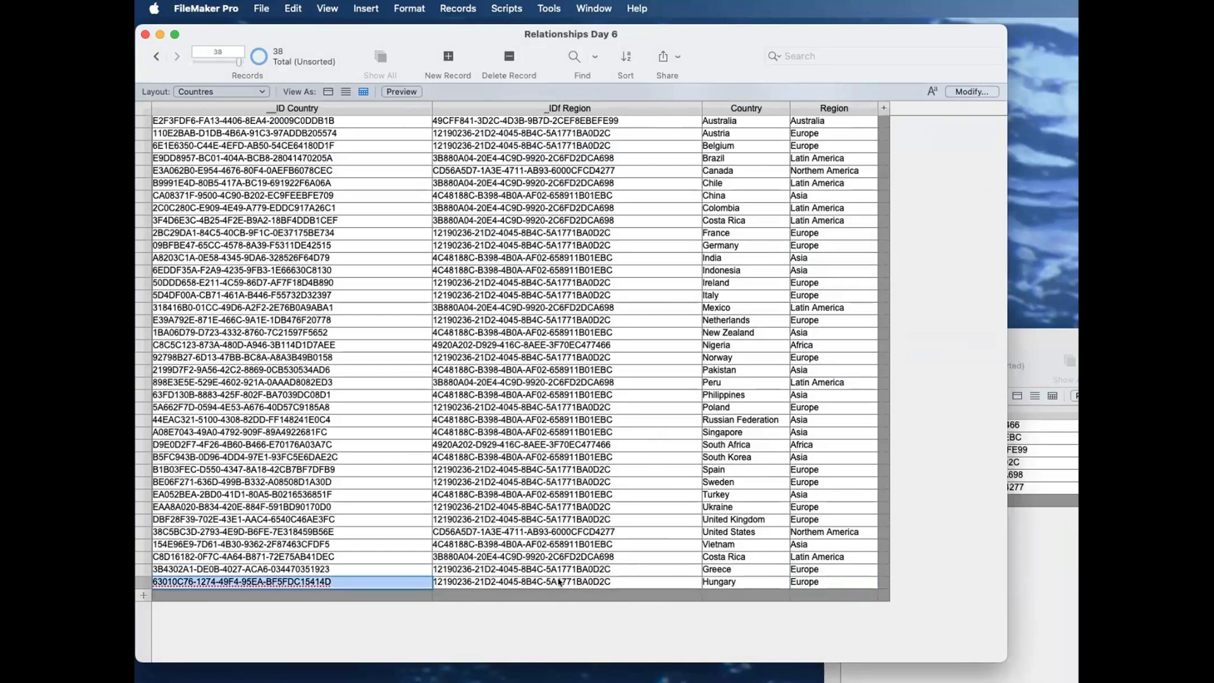
left_click(633, 580)
key("super+a")
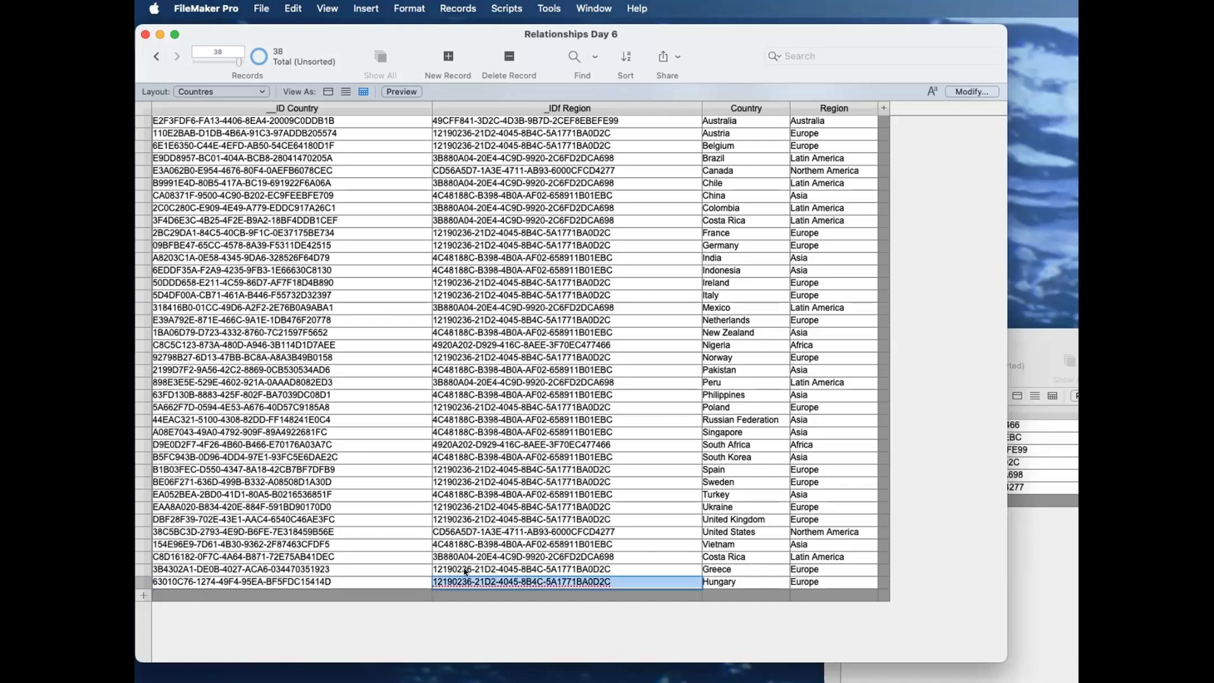
key("super+grave")
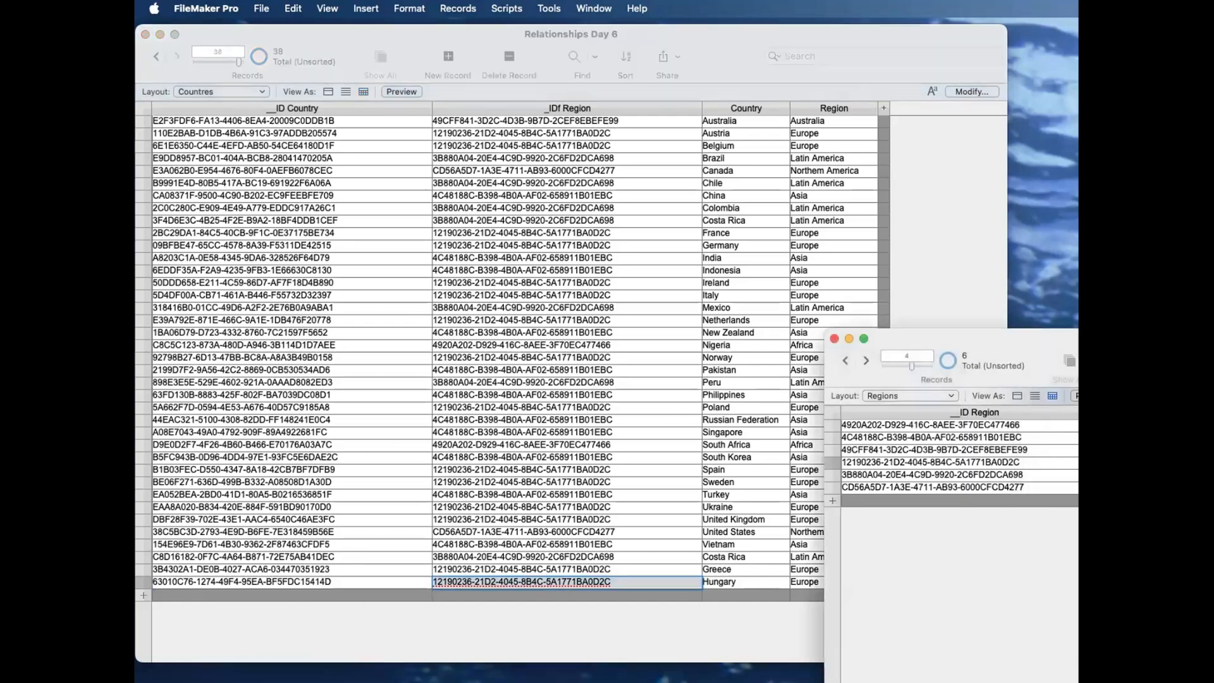
left_click_drag(982, 335, 1042, 328)
key("super+grave")
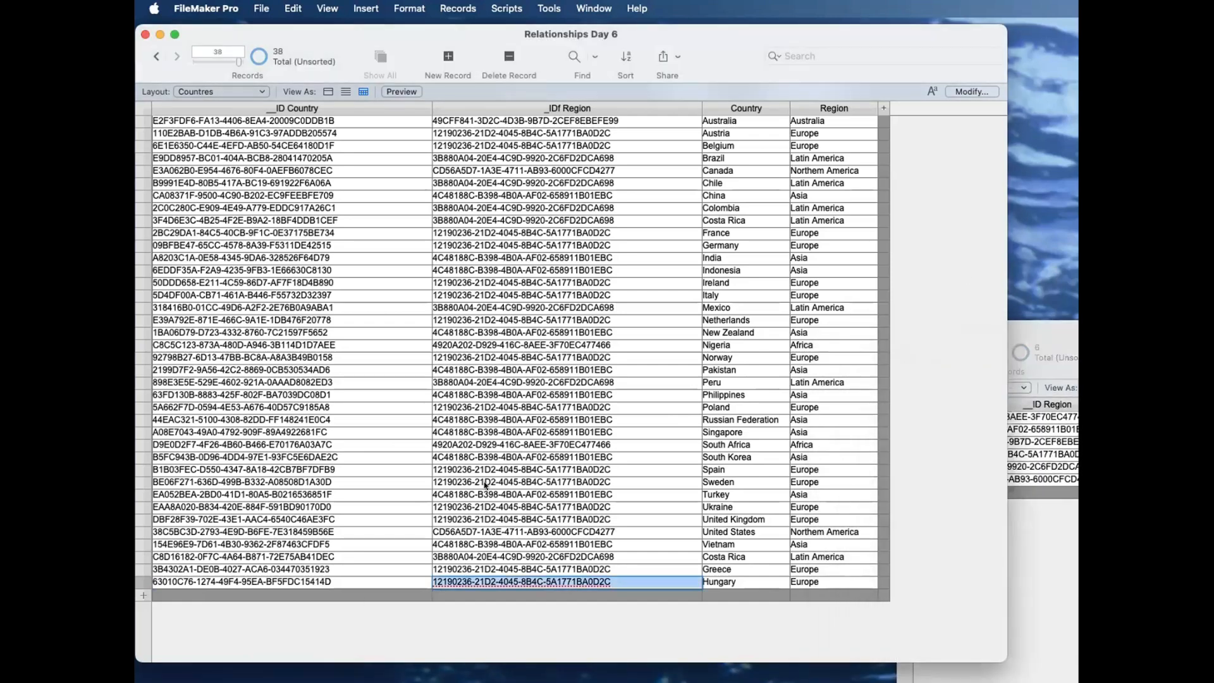
left_click(517, 608)
left_click(513, 581)
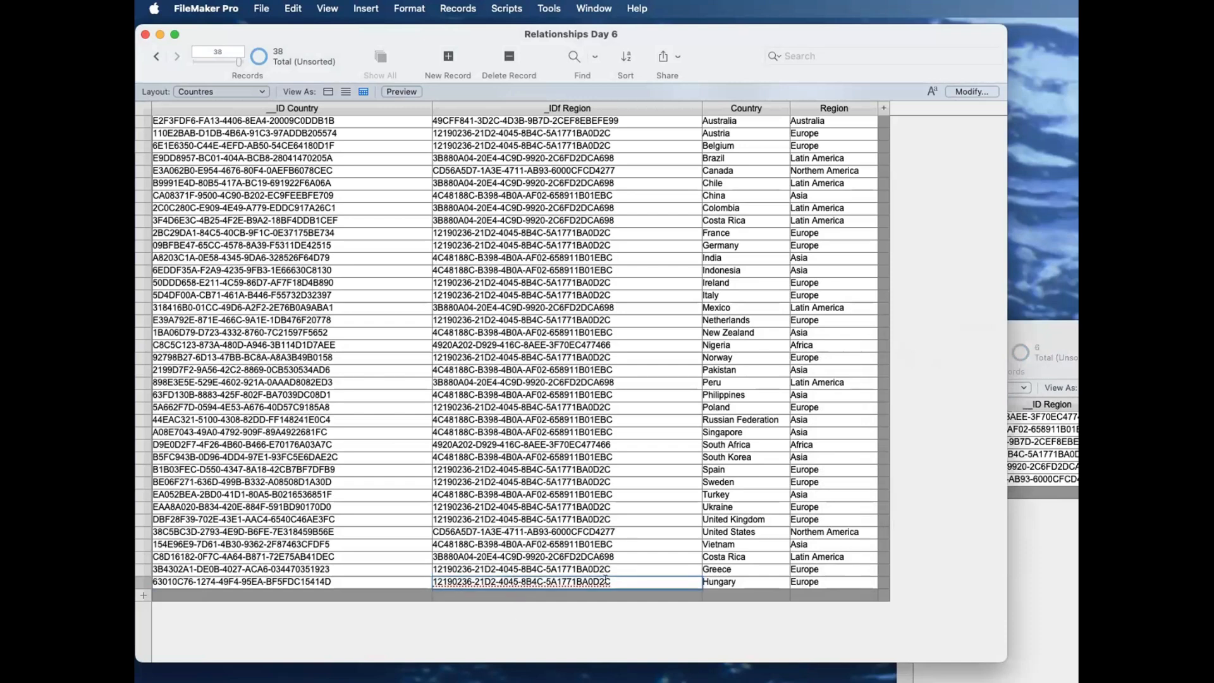
left_click_drag(613, 579, 425, 581)
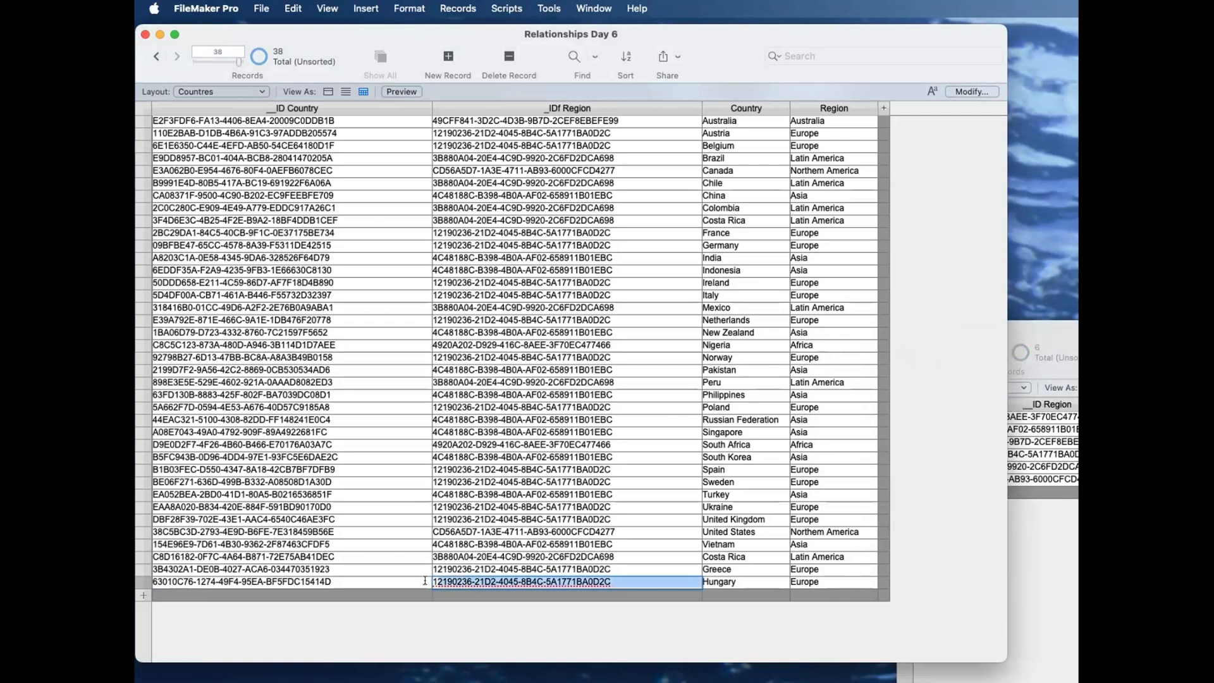
Step: Compare the Hungary record's _IDf Region with the __ID Region values in the Regions window
left_click_drag(1031, 333, 863, 314)
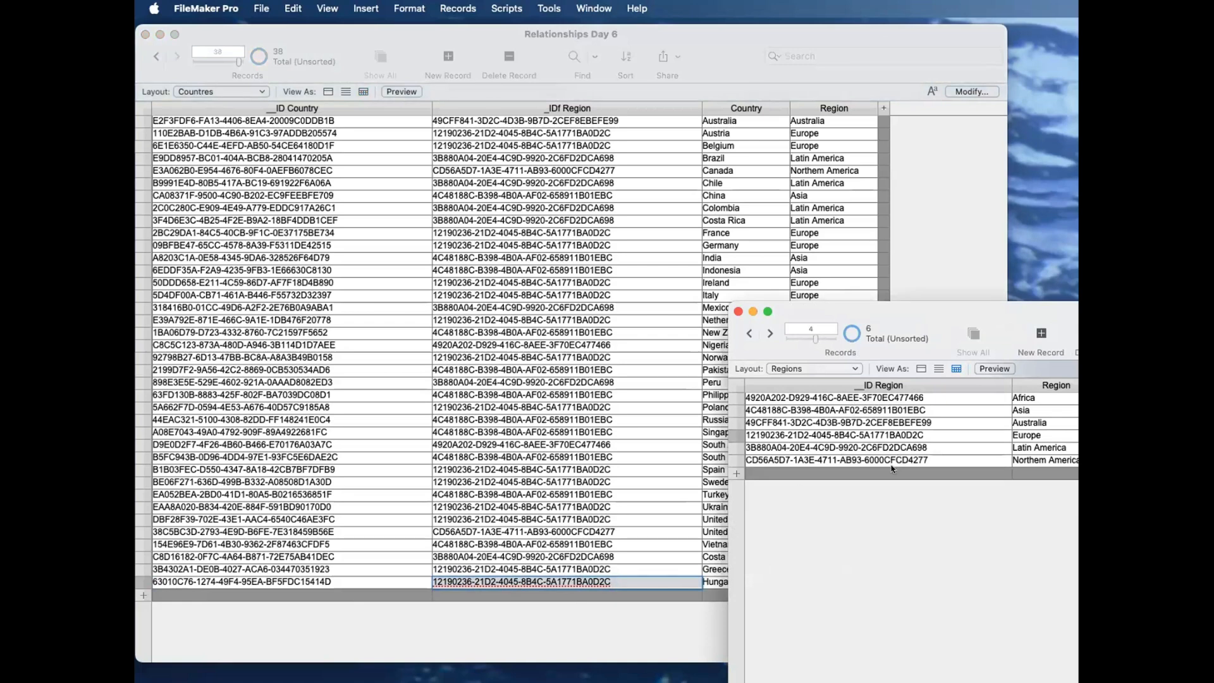
left_click(539, 618)
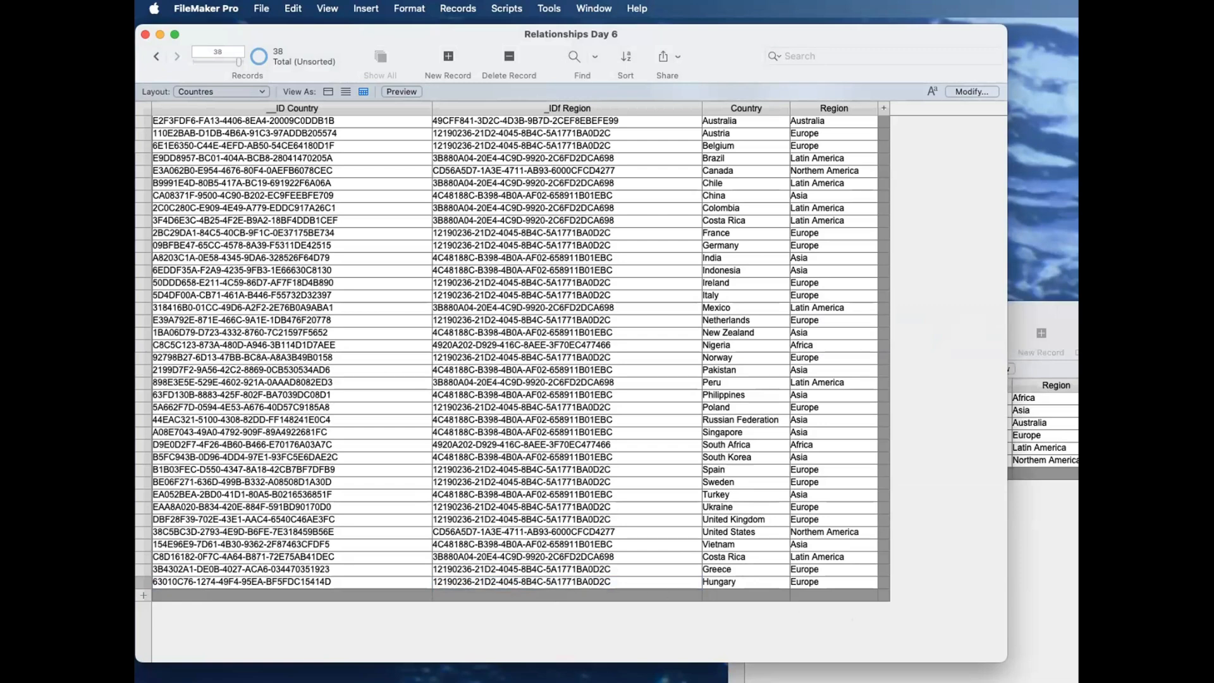
left_click(1043, 619)
left_click(578, 616)
left_click(620, 576)
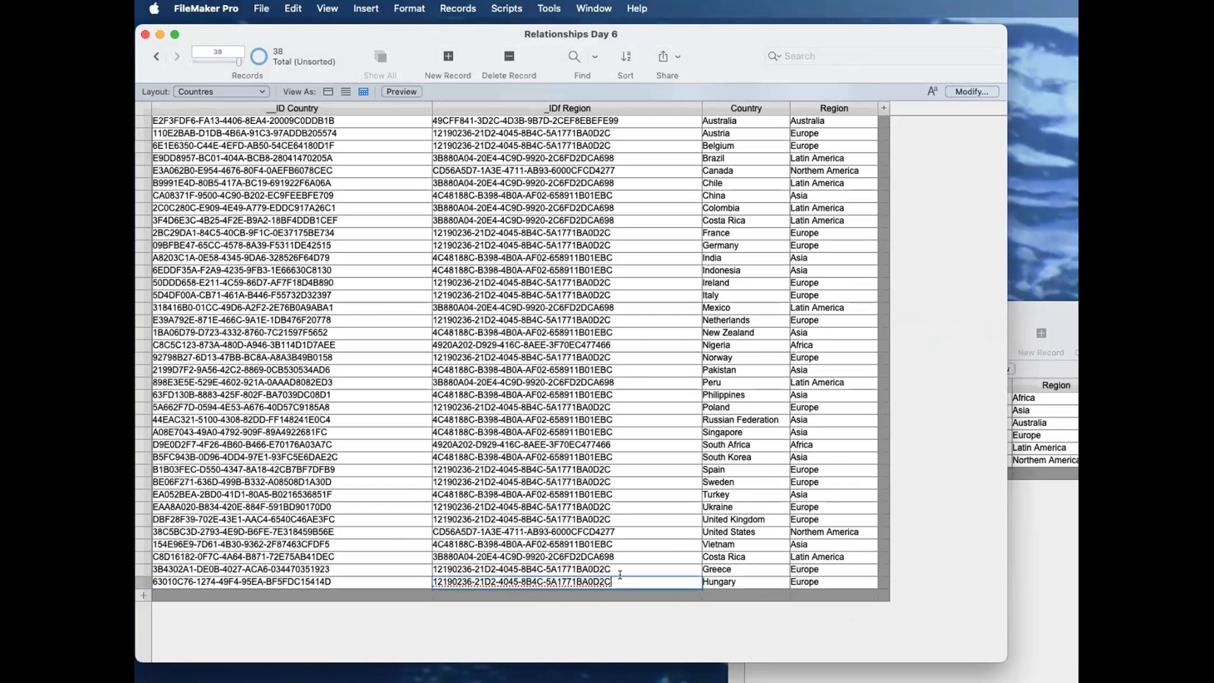
left_click(1015, 569)
left_click(925, 461)
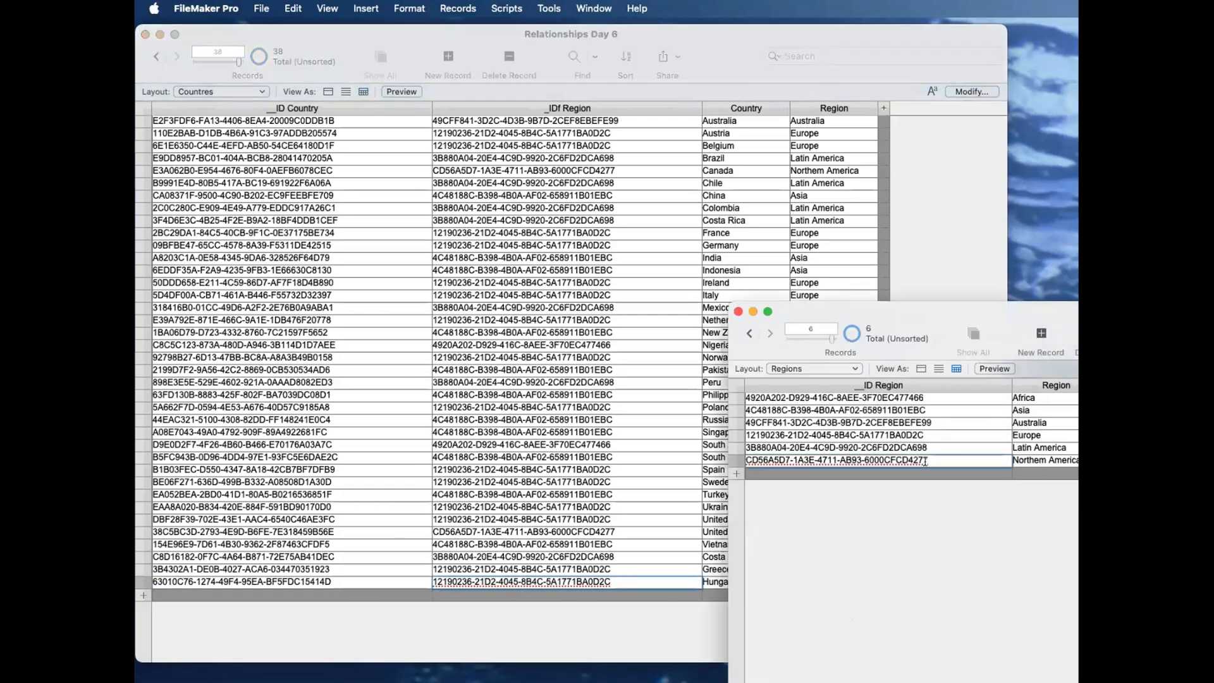
left_click(554, 640)
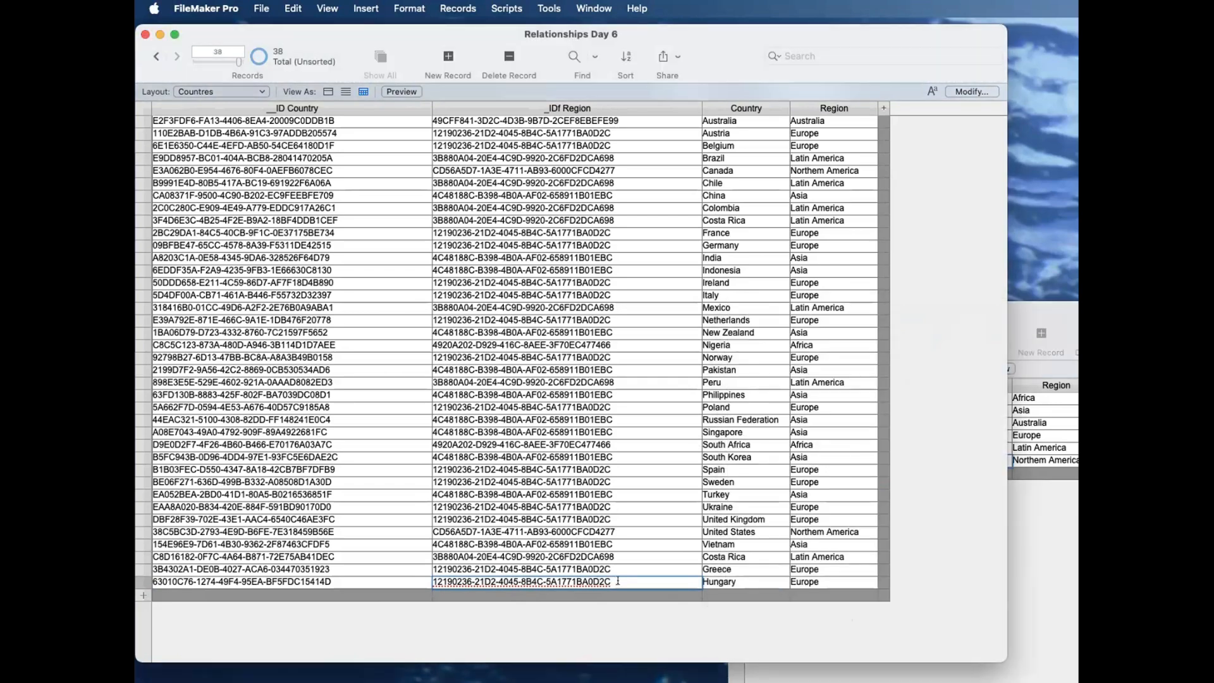
left_click(815, 580)
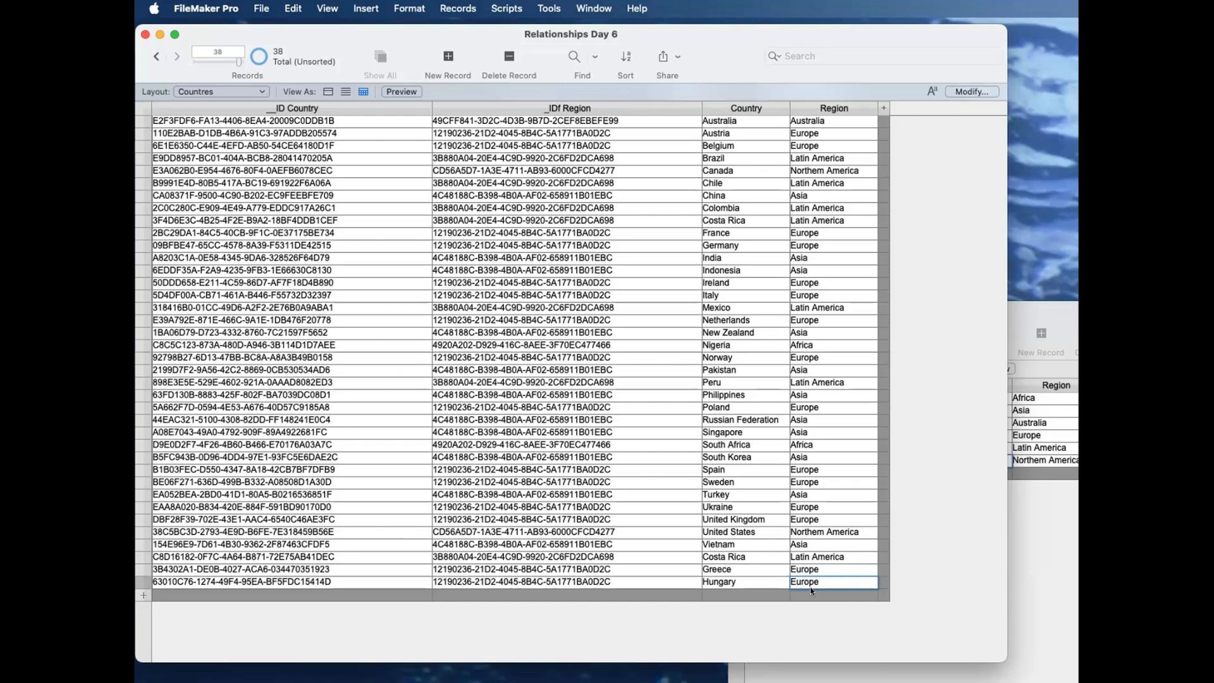
Step: Review the list of region names in the Regions window and return to the Countres window
left_click(262, 8)
left_click(1032, 367)
left_click_drag(985, 310, 726, 315)
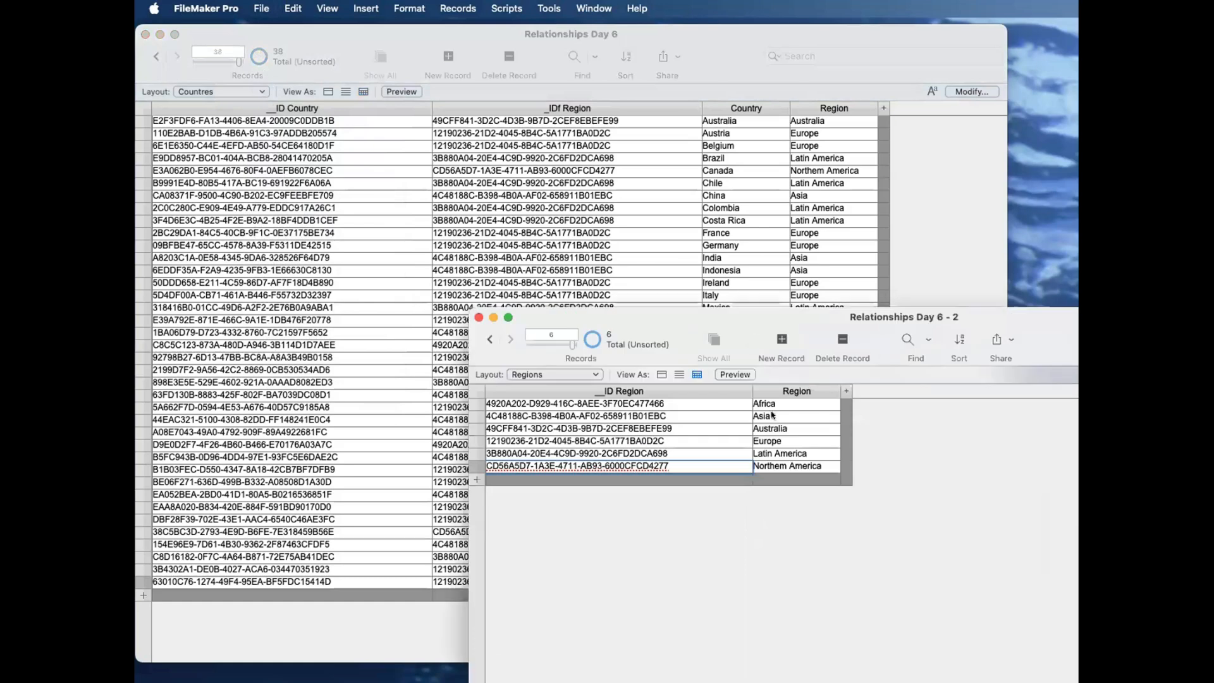
left_click(818, 541)
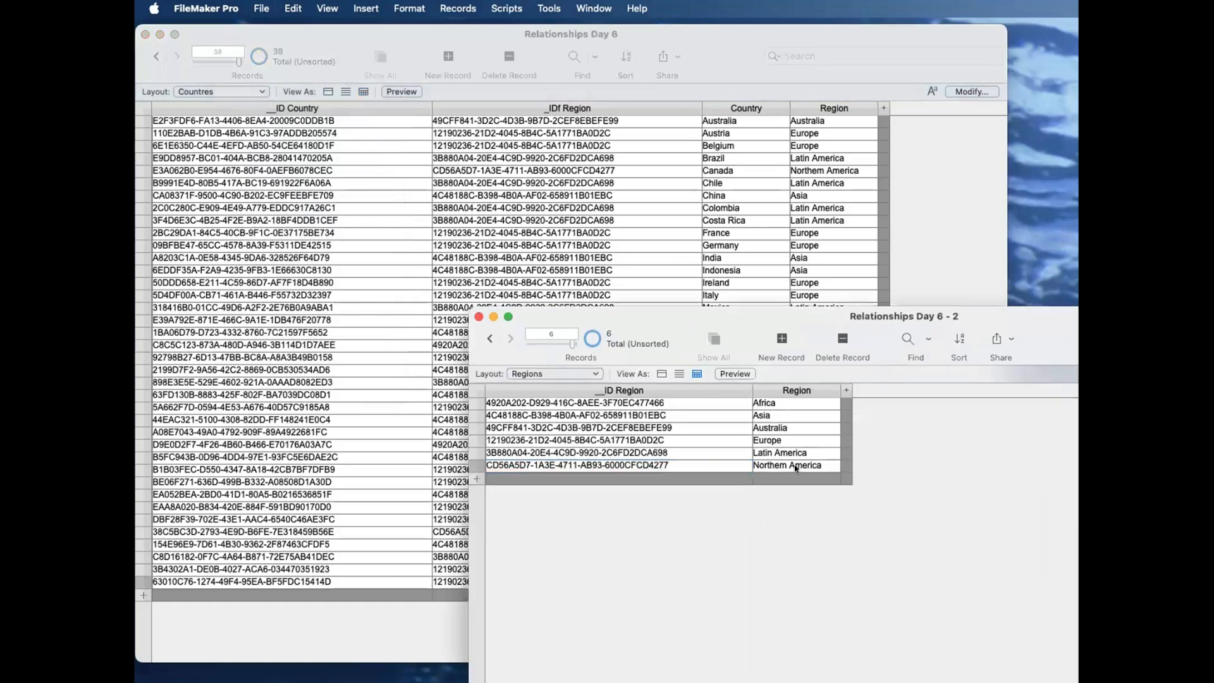
left_click_drag(712, 313, 1029, 425)
left_click(809, 300)
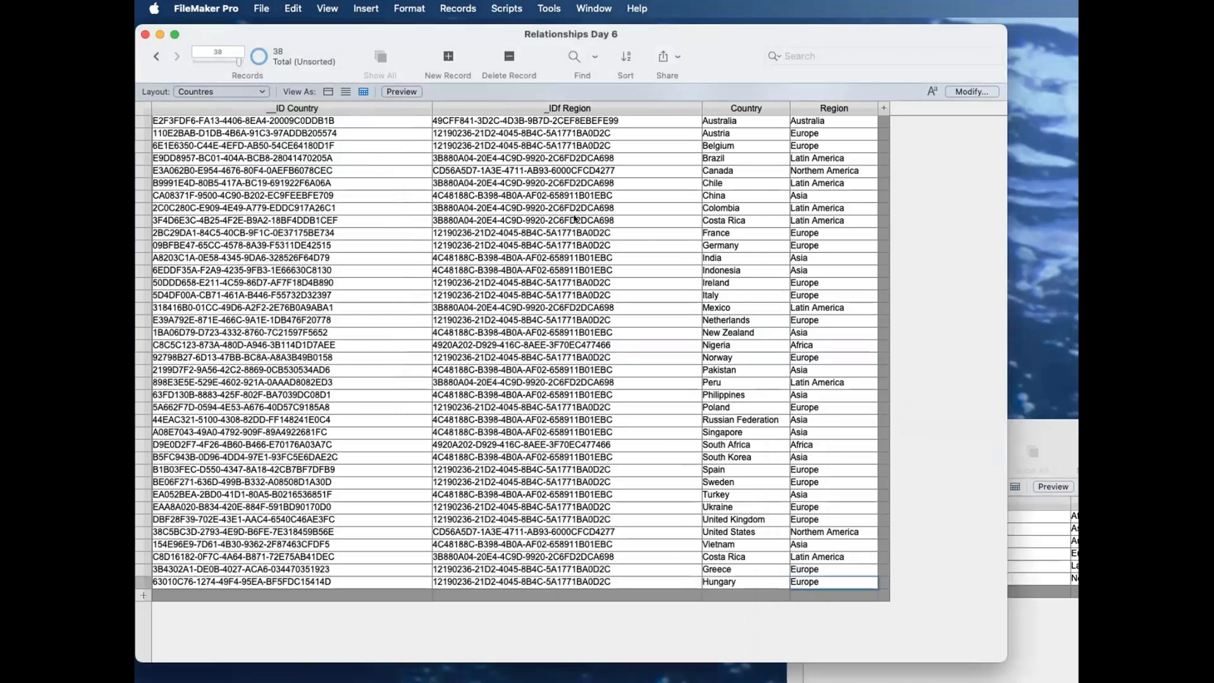
Step: Change the Regions value list to take its values from the Region field of T101_REGIONS
left_click(270, 5)
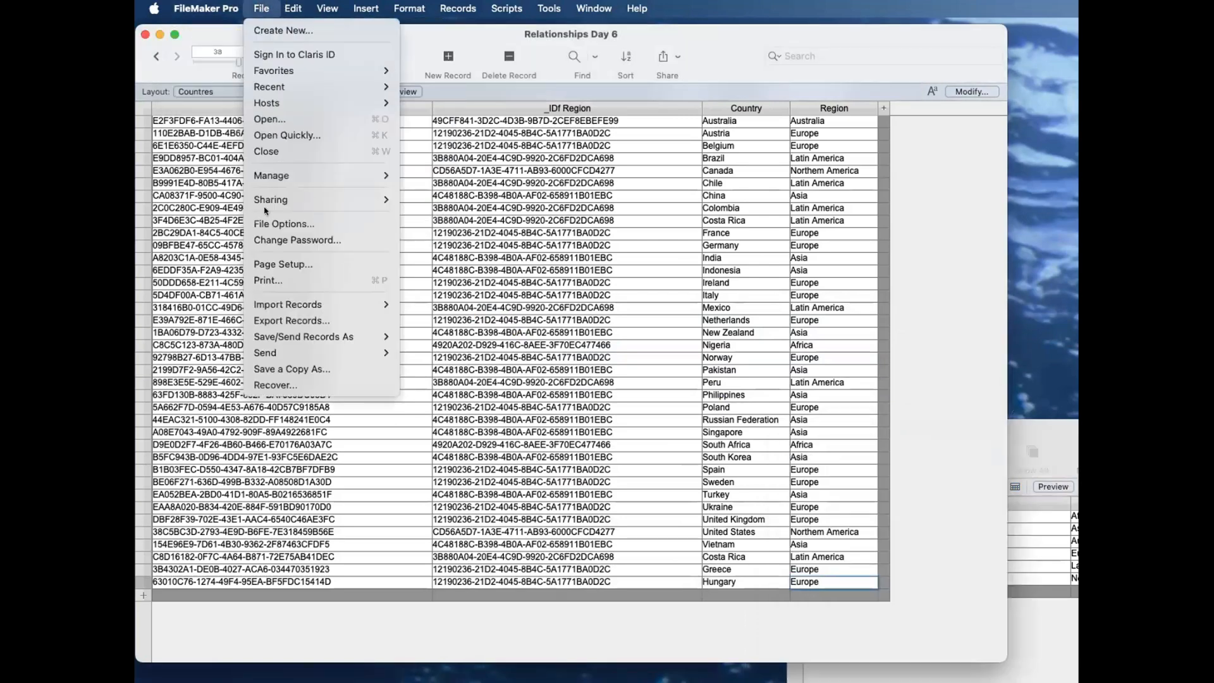
mouse_move(284, 175)
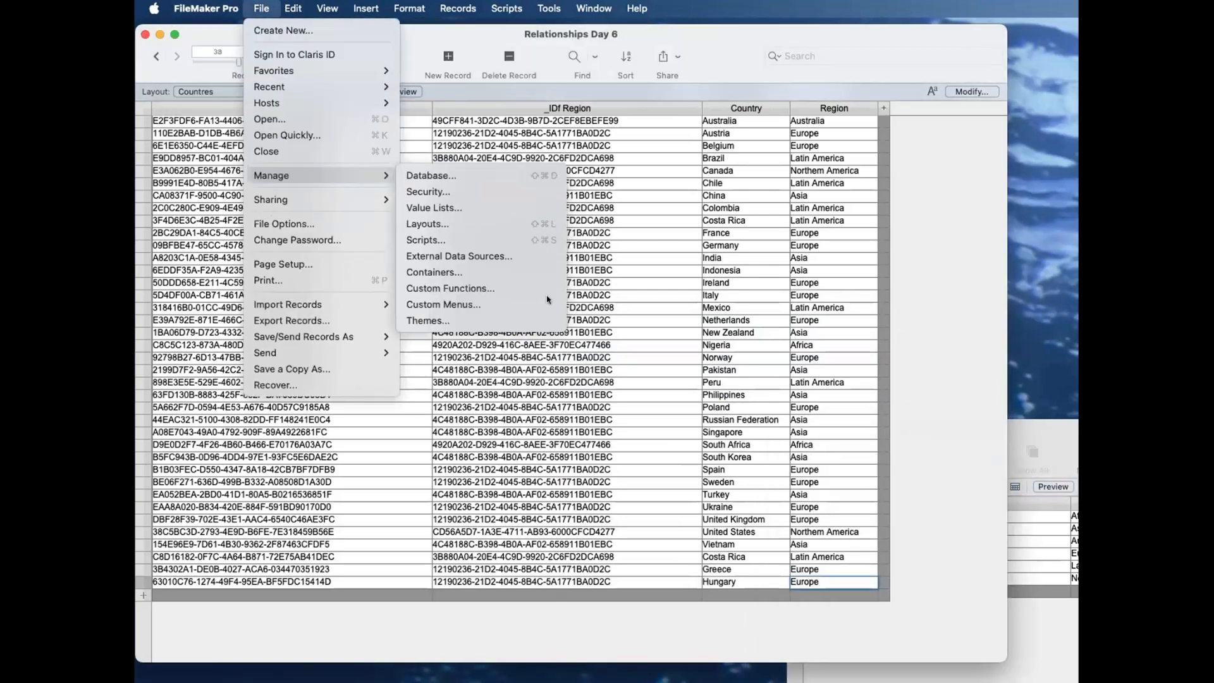
left_click(434, 207)
double_click(679, 322)
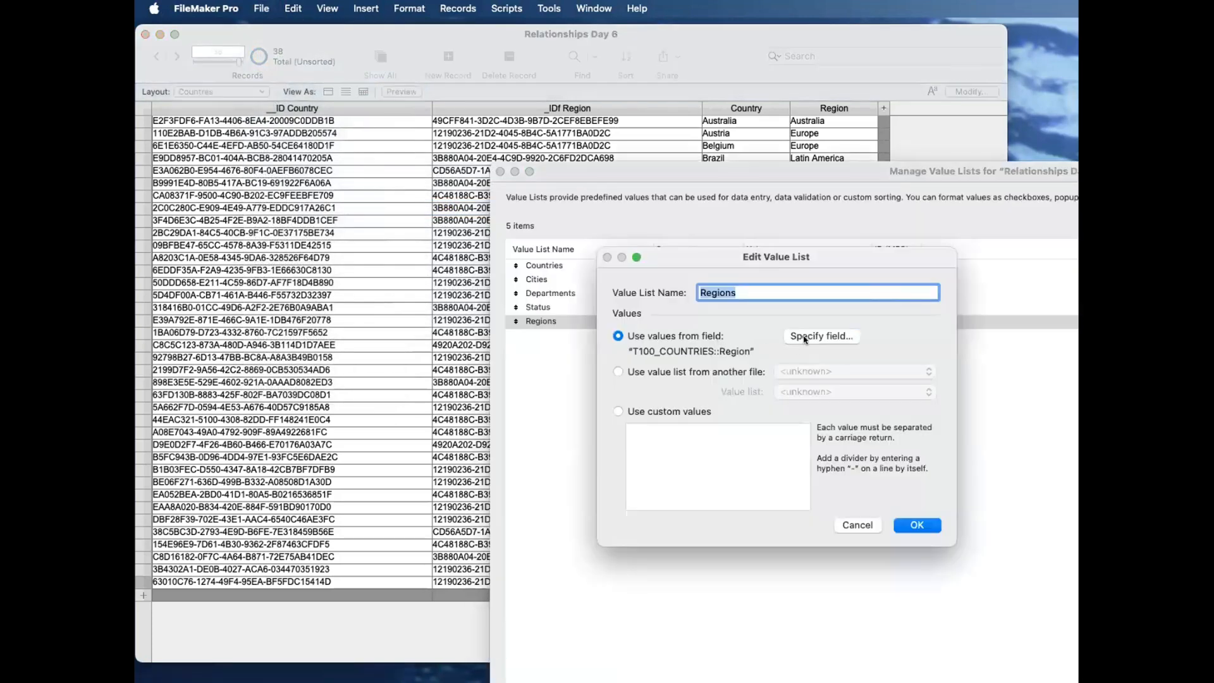
left_click(810, 338)
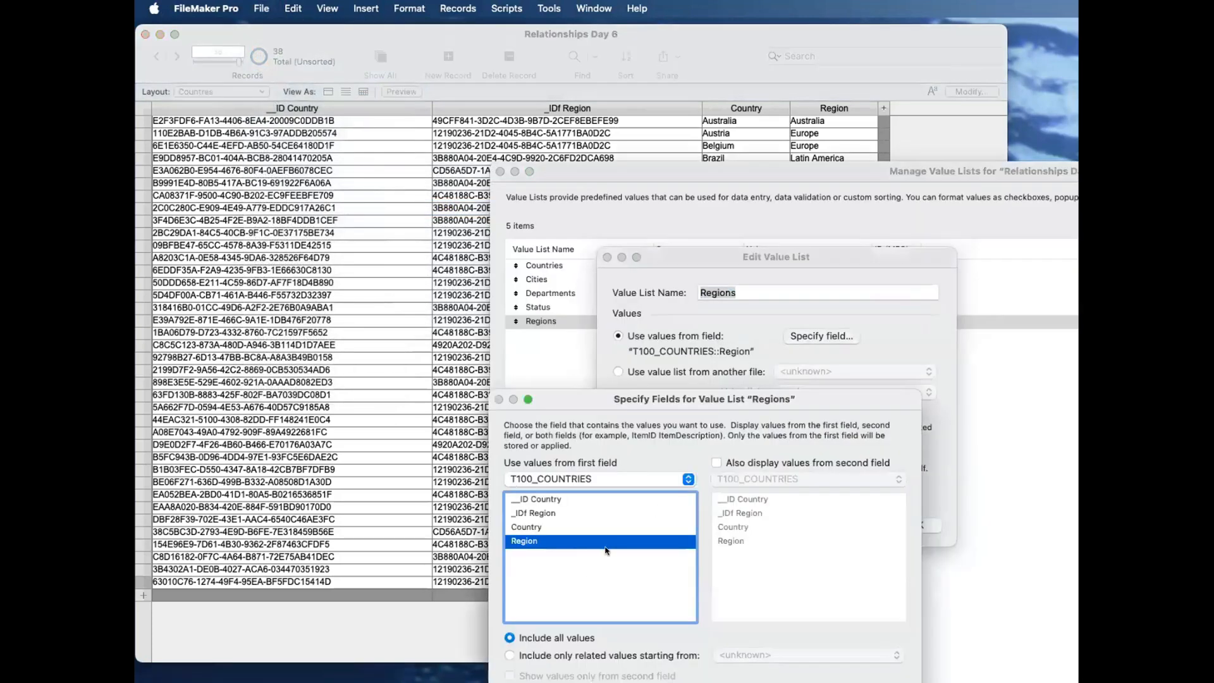
left_click(597, 479)
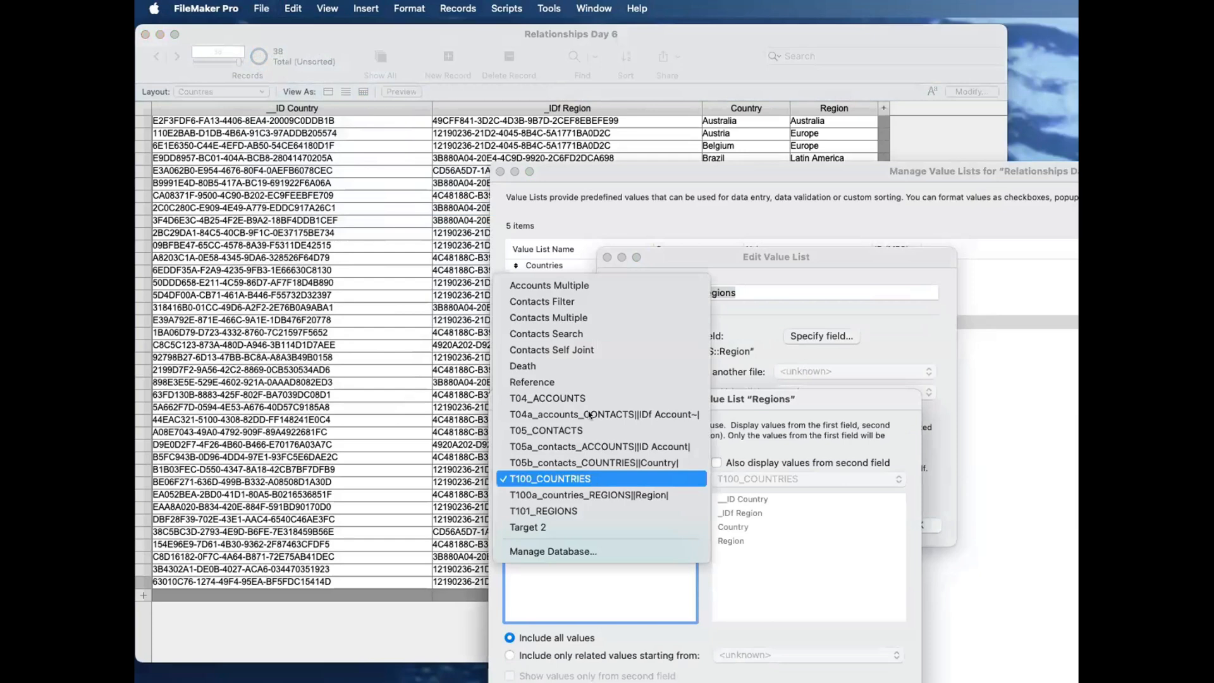
left_click(590, 510)
left_click(536, 515)
left_click(883, 681)
left_click(913, 528)
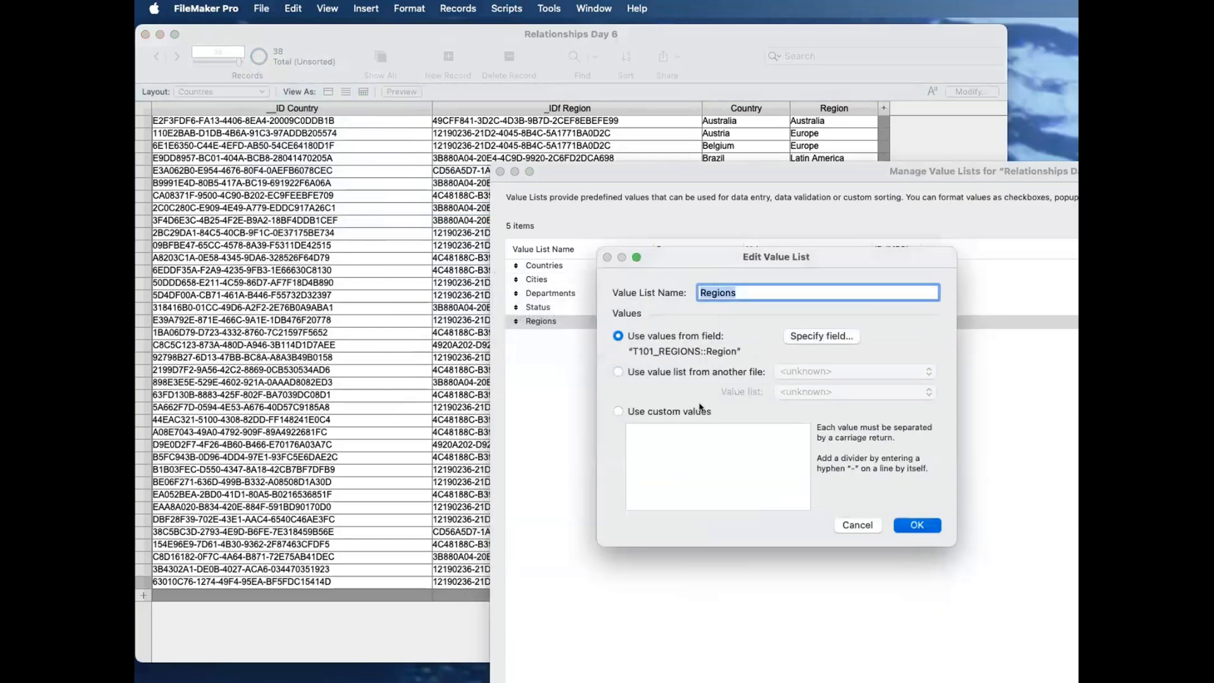
key("Return")
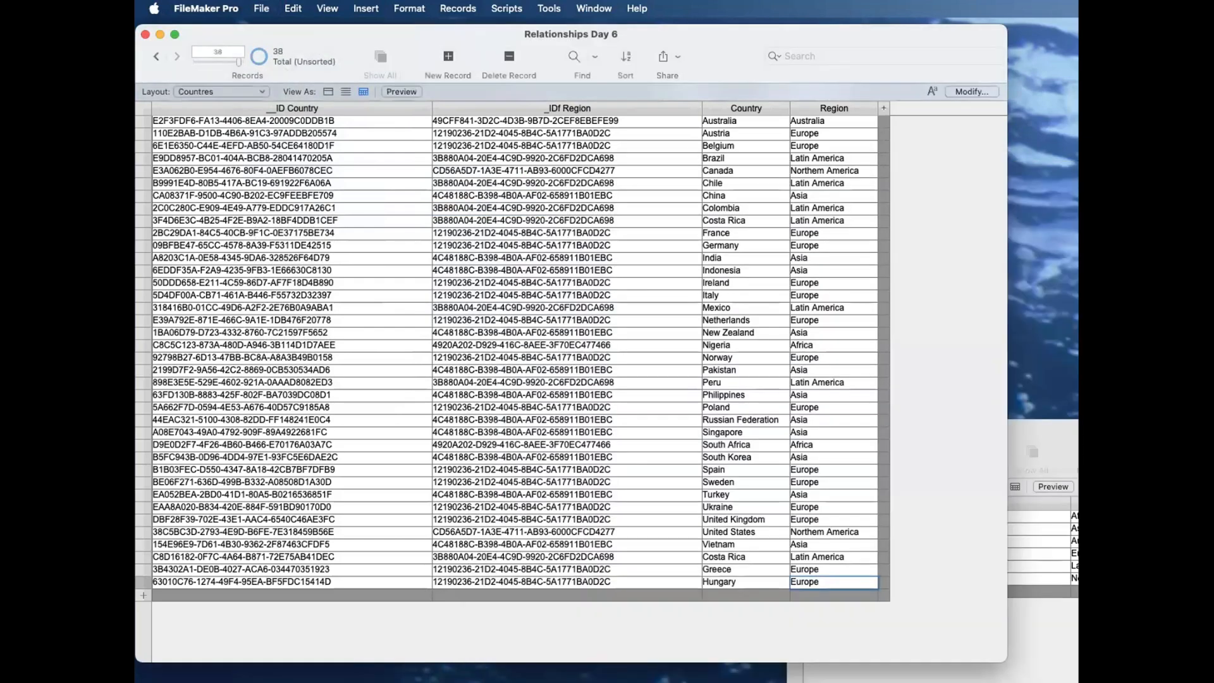
Step: Glance at the Regions records again, shifting their window, and return to the Countres list
left_click(1064, 505)
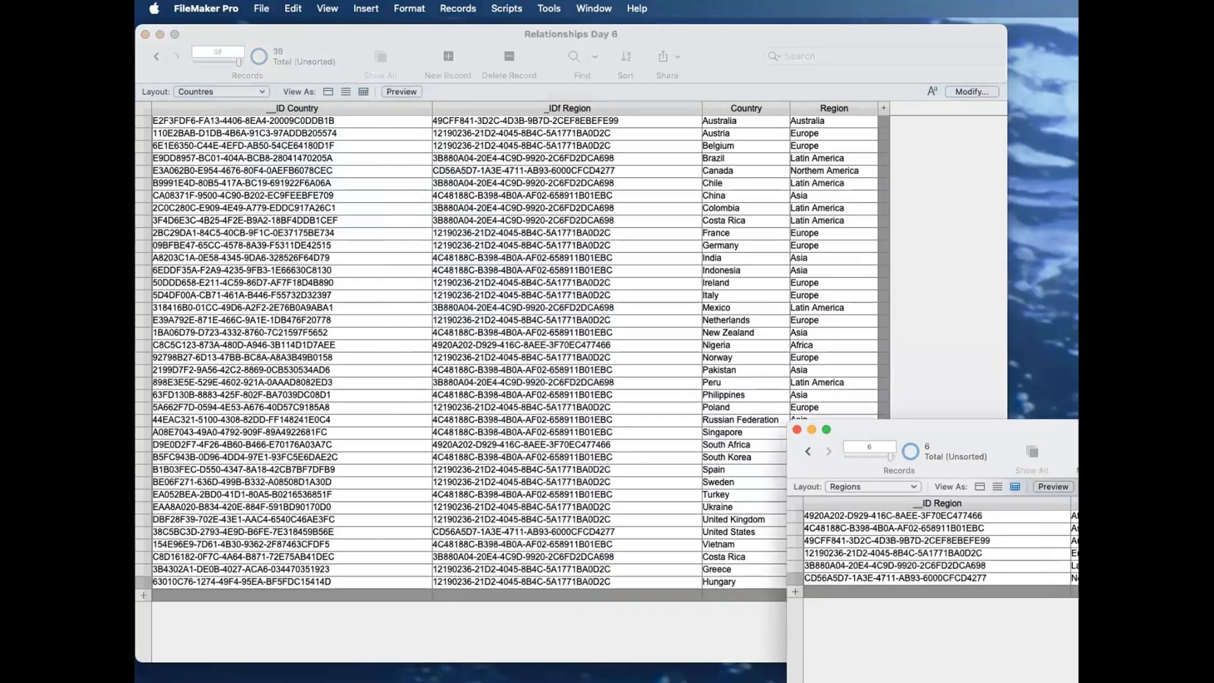
left_click_drag(1034, 428, 837, 415)
left_click_drag(928, 422, 945, 426)
left_click(929, 328)
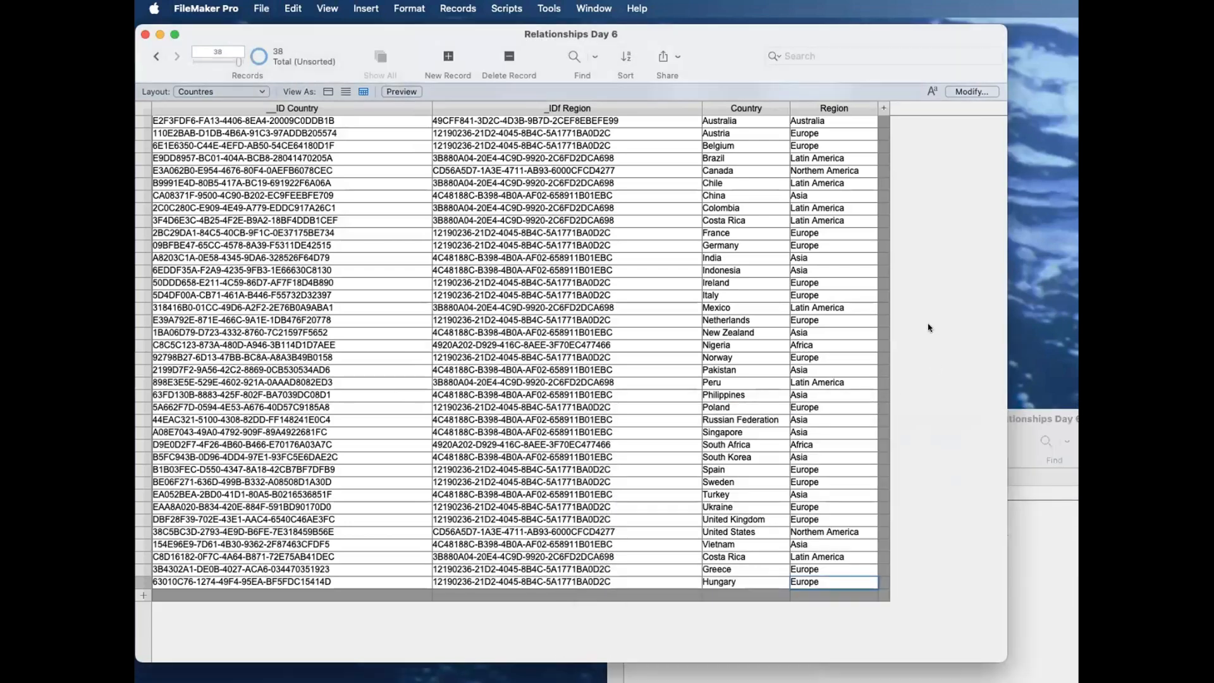
Step: Format the Region field on the Countres layout as a pop-up menu using the Regions value list, and return to browsing records
key("super+l")
left_click(675, 219)
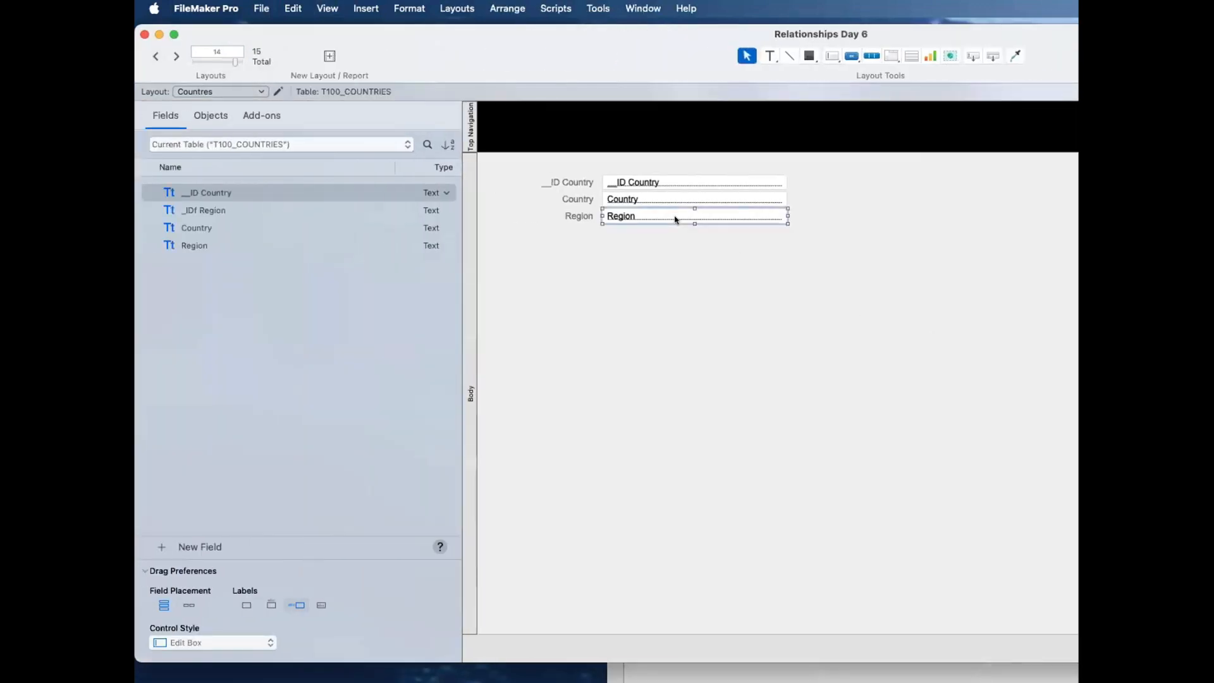
left_click_drag(1078, 354, 941, 354)
left_click(904, 115)
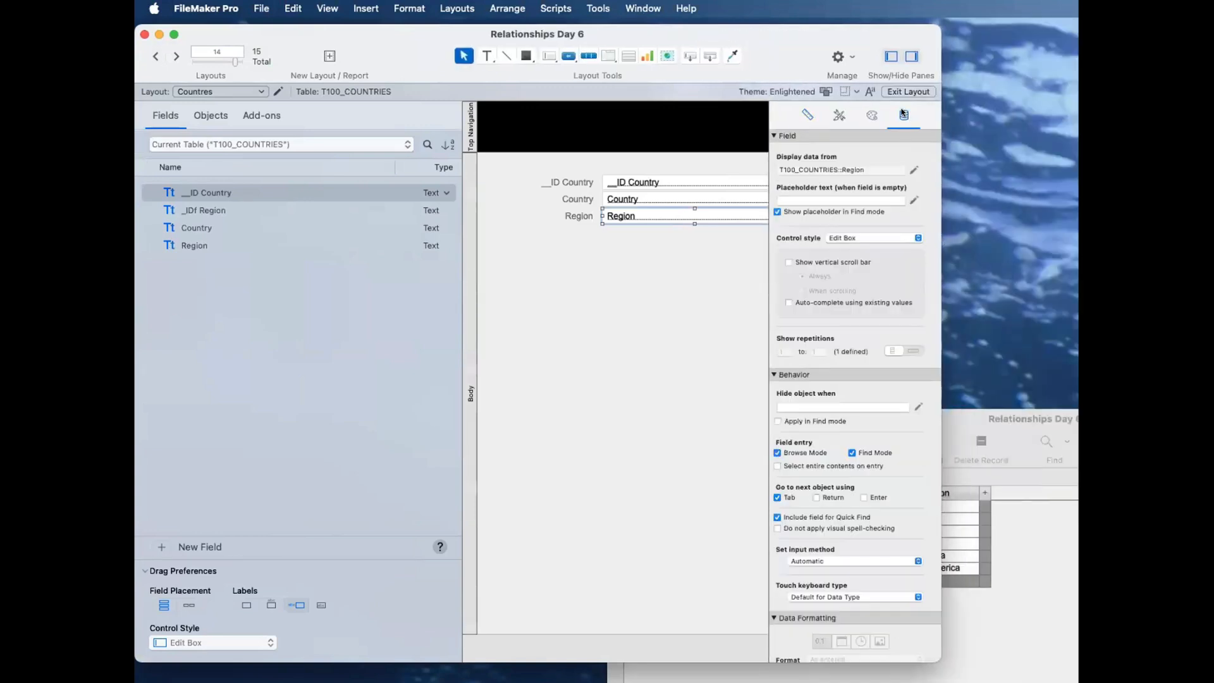
left_click(888, 236)
left_click(883, 265)
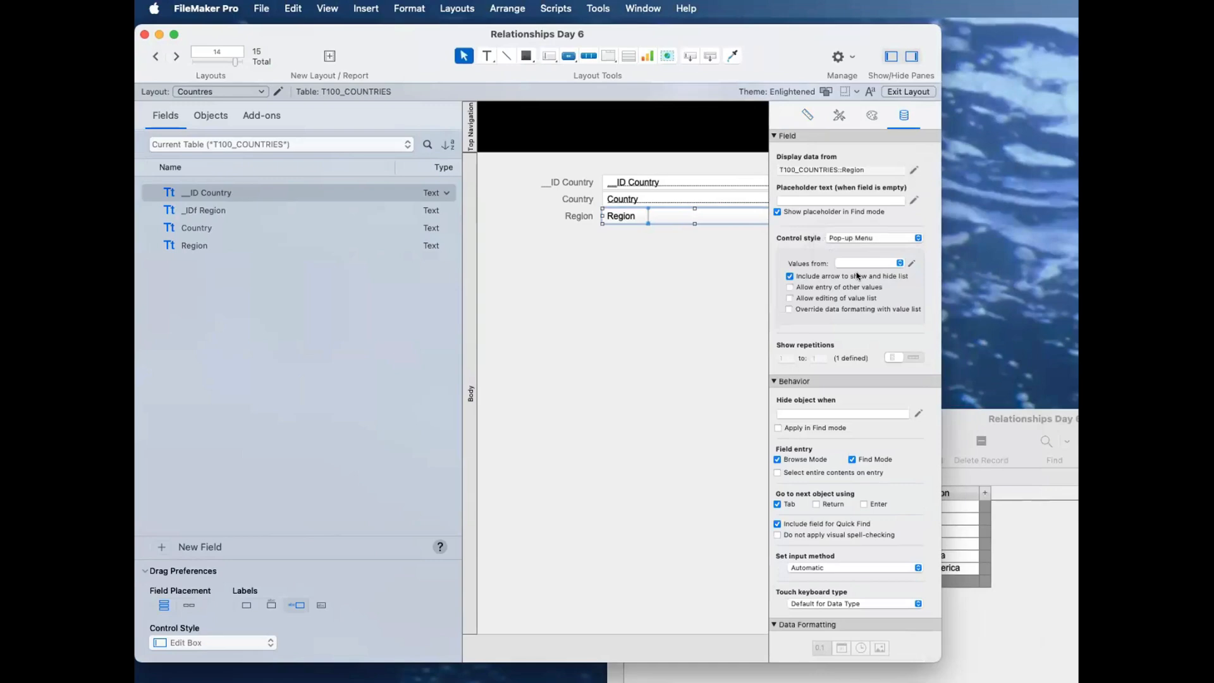
left_click(865, 263)
key("super+b")
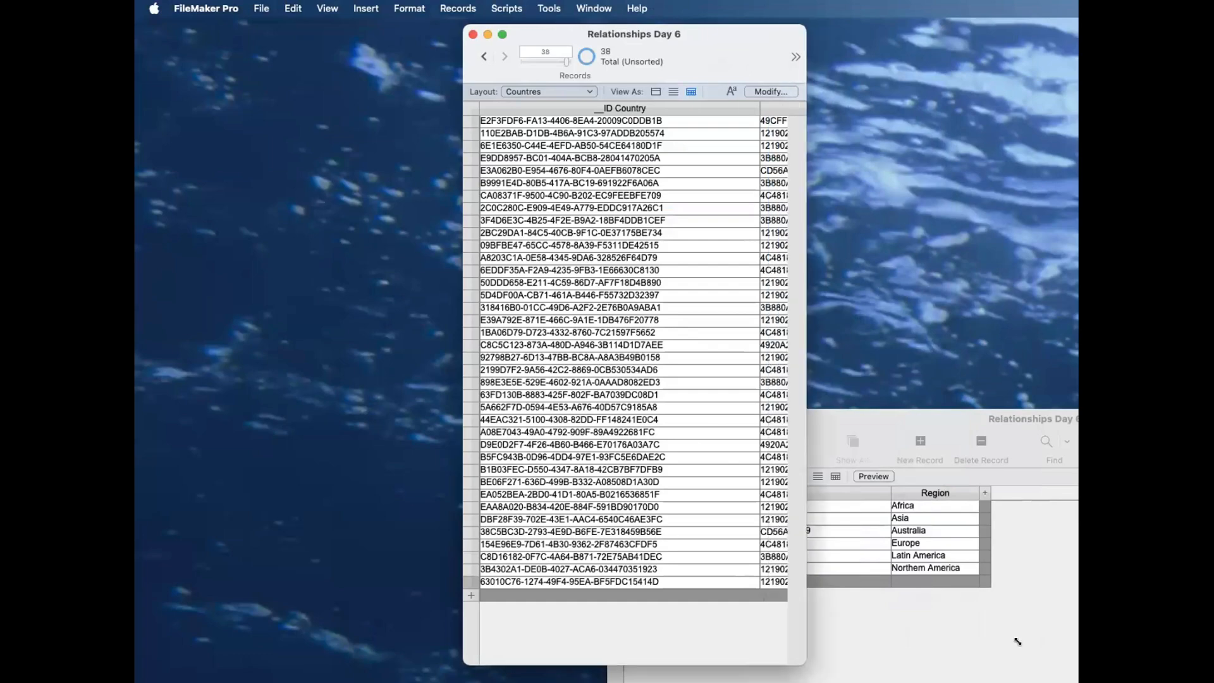
Step: Widen the Countres window and add a country record for Romania with Europe chosen as its region
left_click_drag(1018, 641, 1020, 643)
left_click_drag(830, 32, 514, 29)
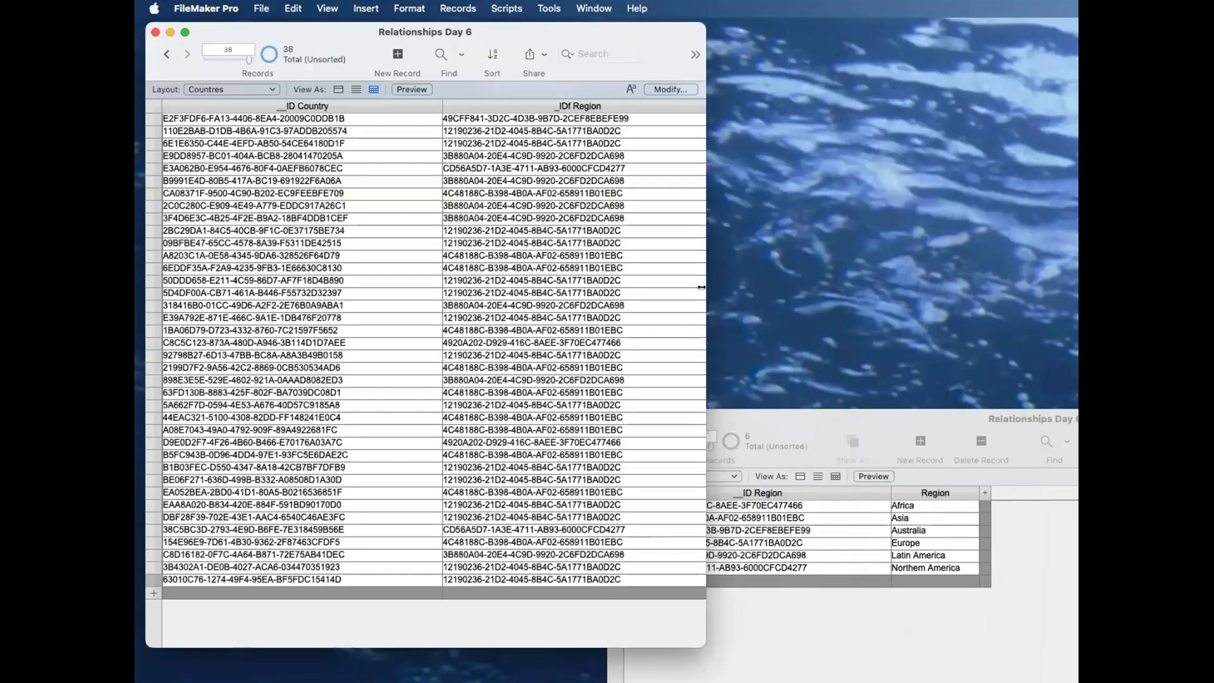
left_click_drag(1007, 300, 1012, 300)
left_click(552, 592)
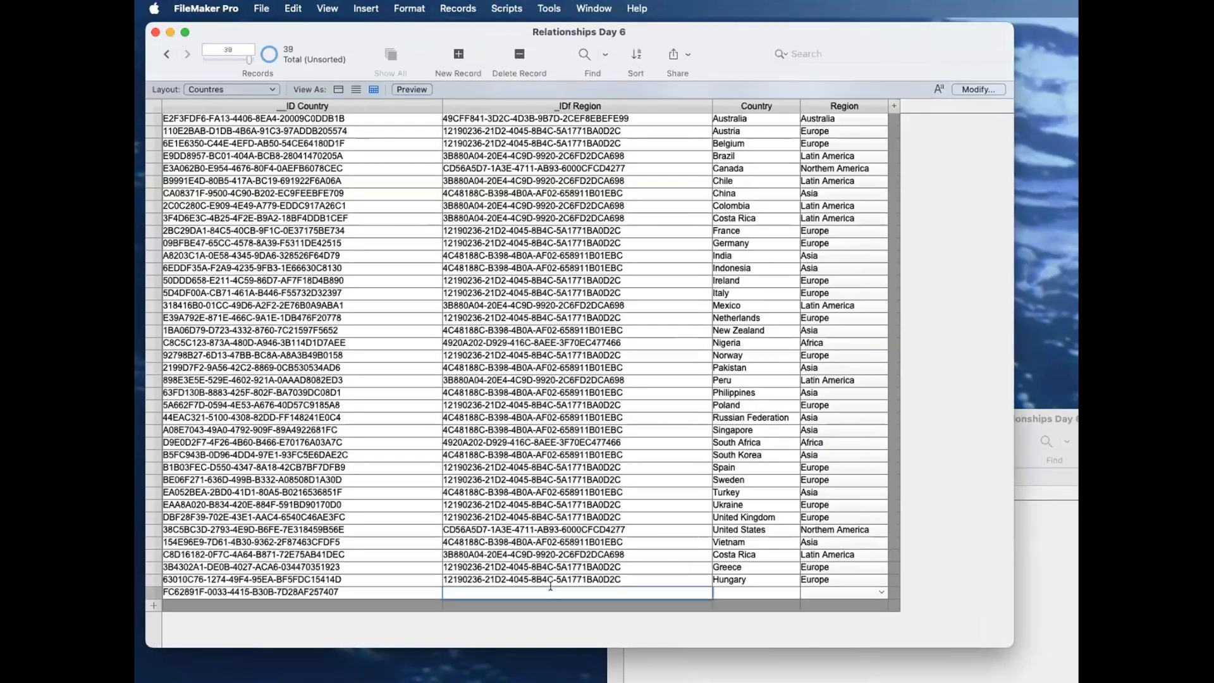
left_click(735, 588)
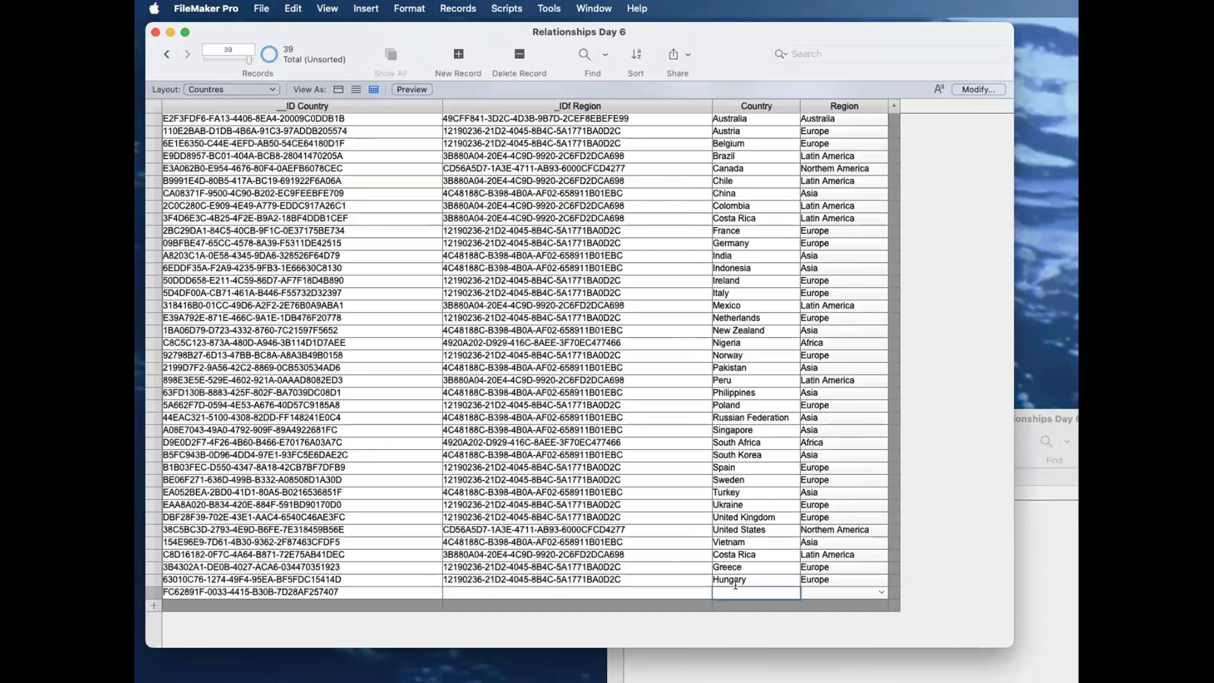
type("Romania")
left_click(828, 593)
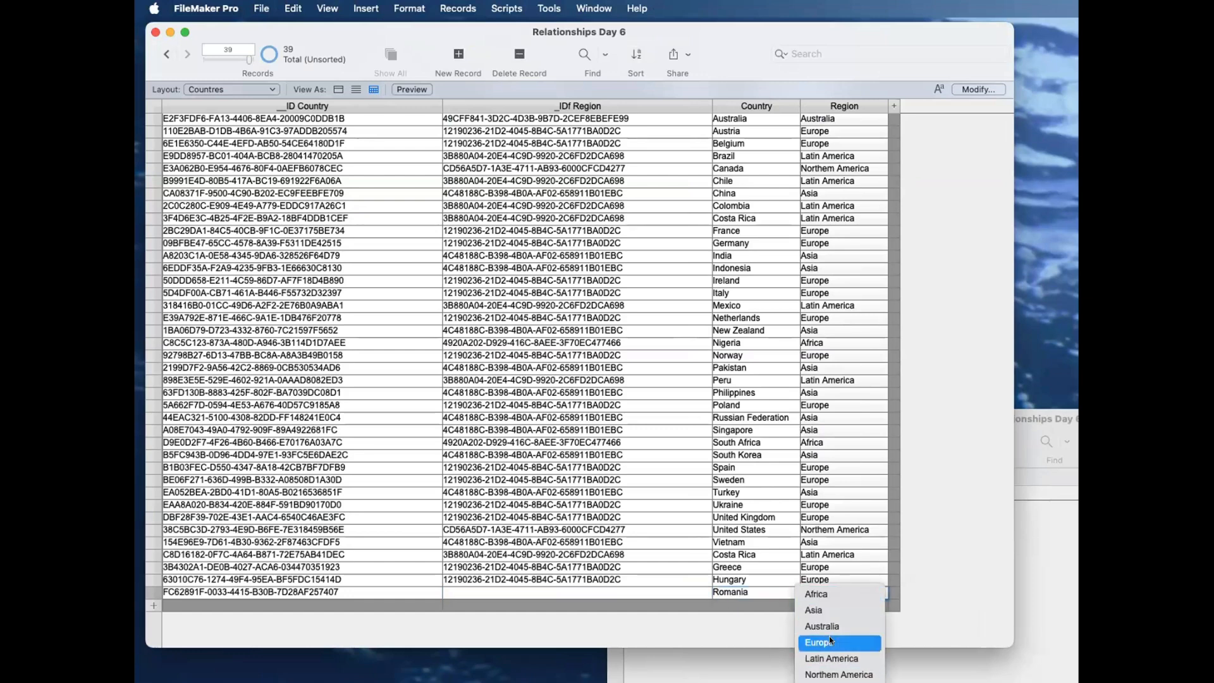
left_click(830, 642)
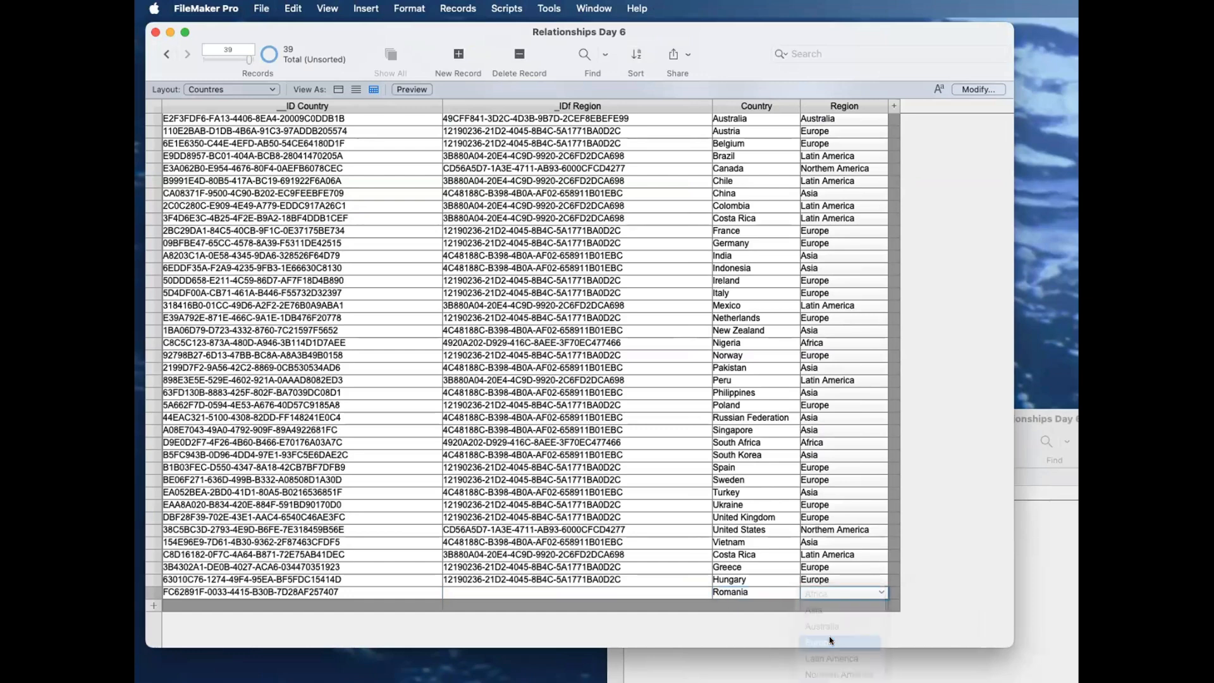
Step: Inspect the Romania record's region choices and its _IDf Region value
left_click(830, 595)
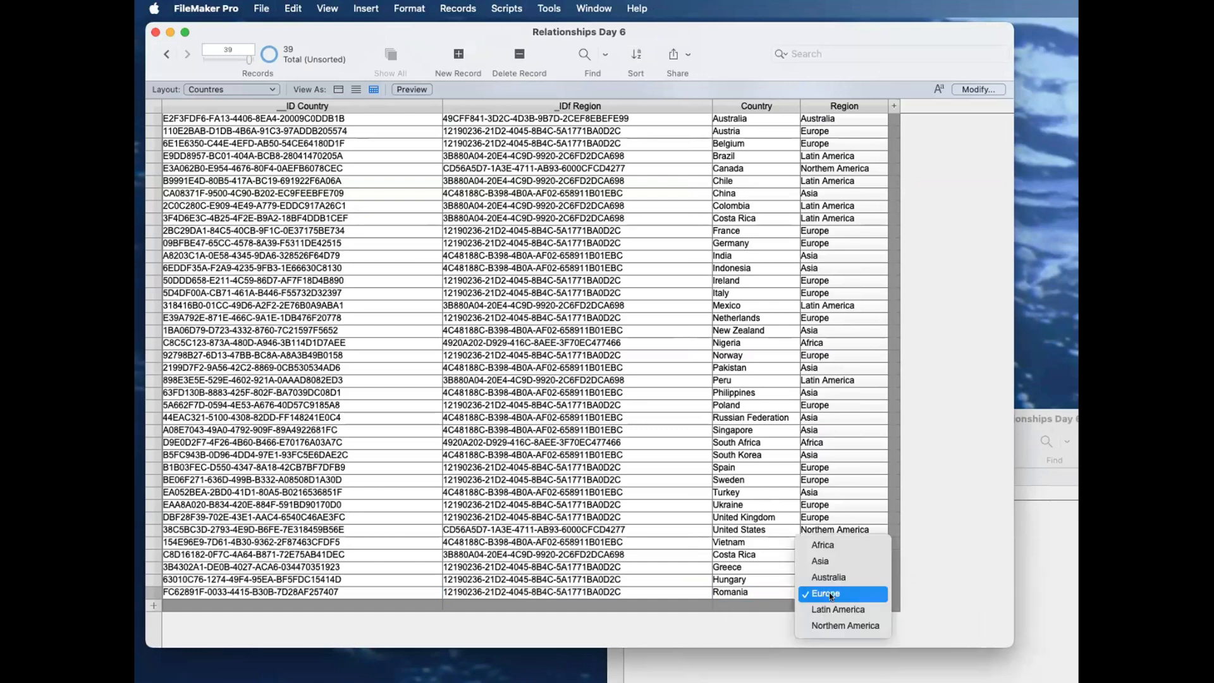
left_click(830, 594)
left_click(665, 591)
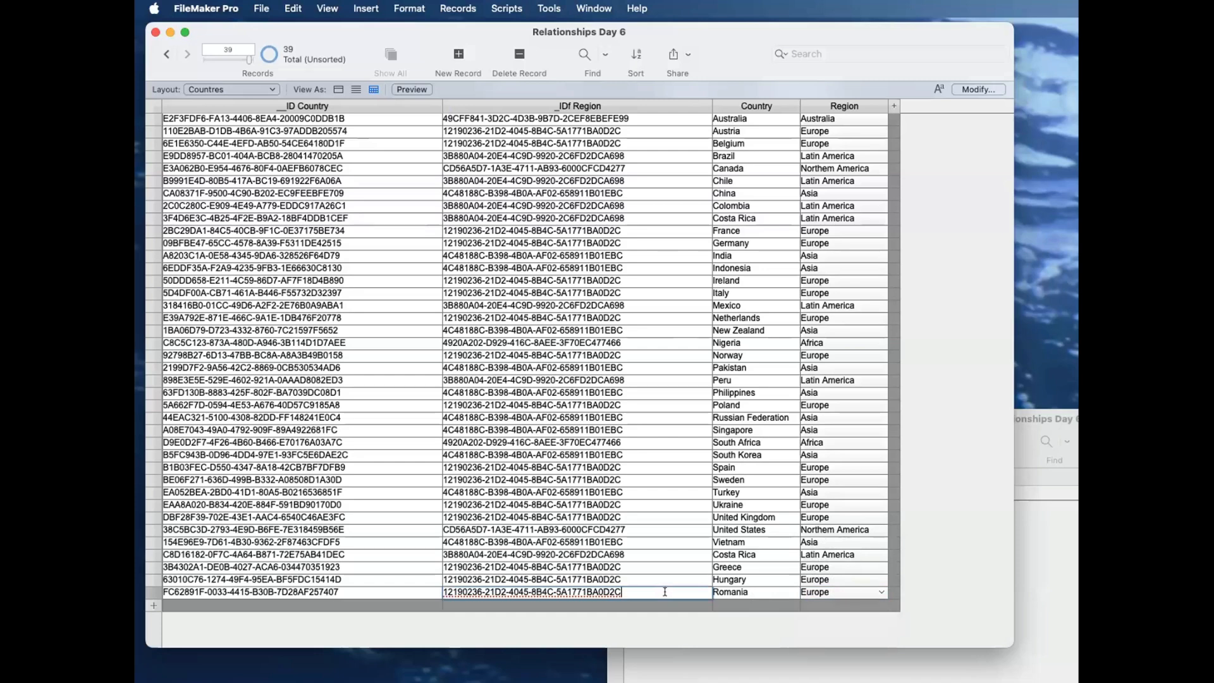
left_click(669, 619)
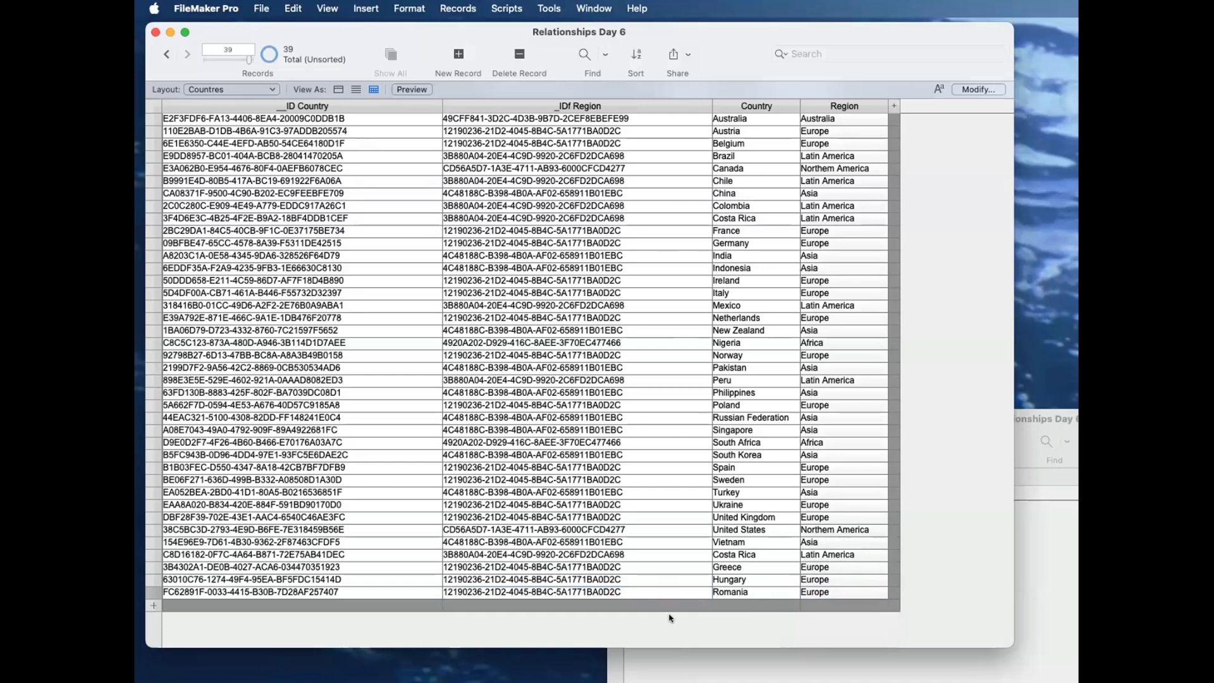
left_click(820, 591)
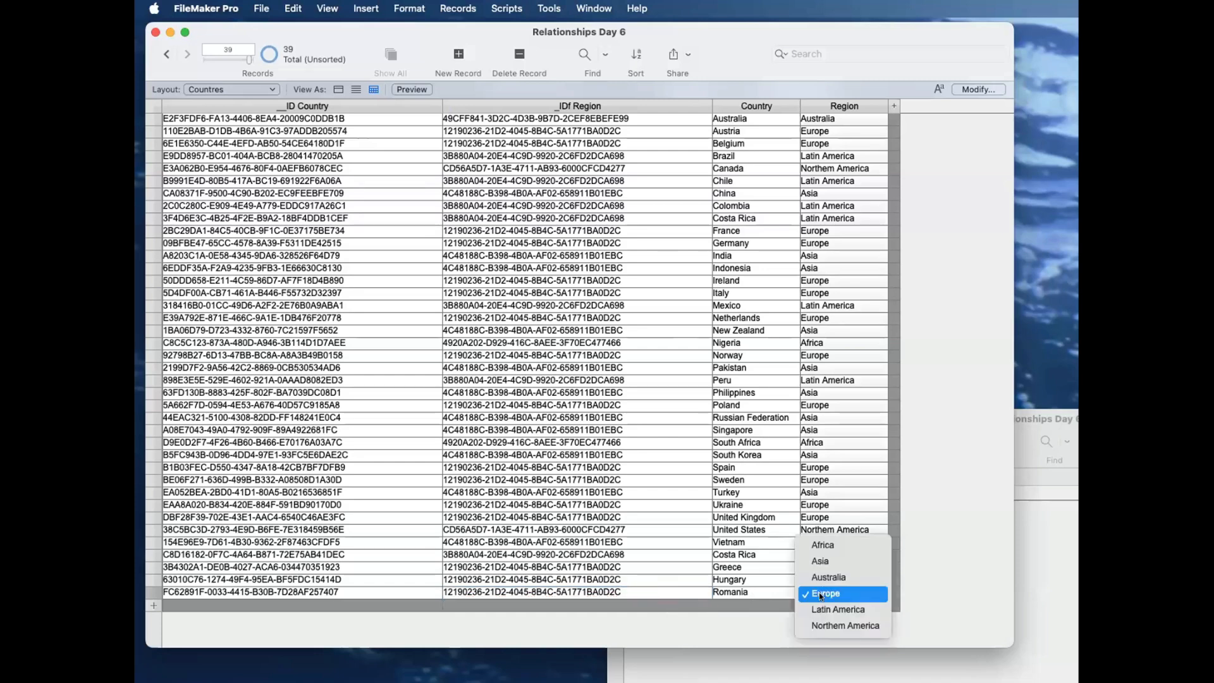
left_click(669, 618)
left_click(645, 591)
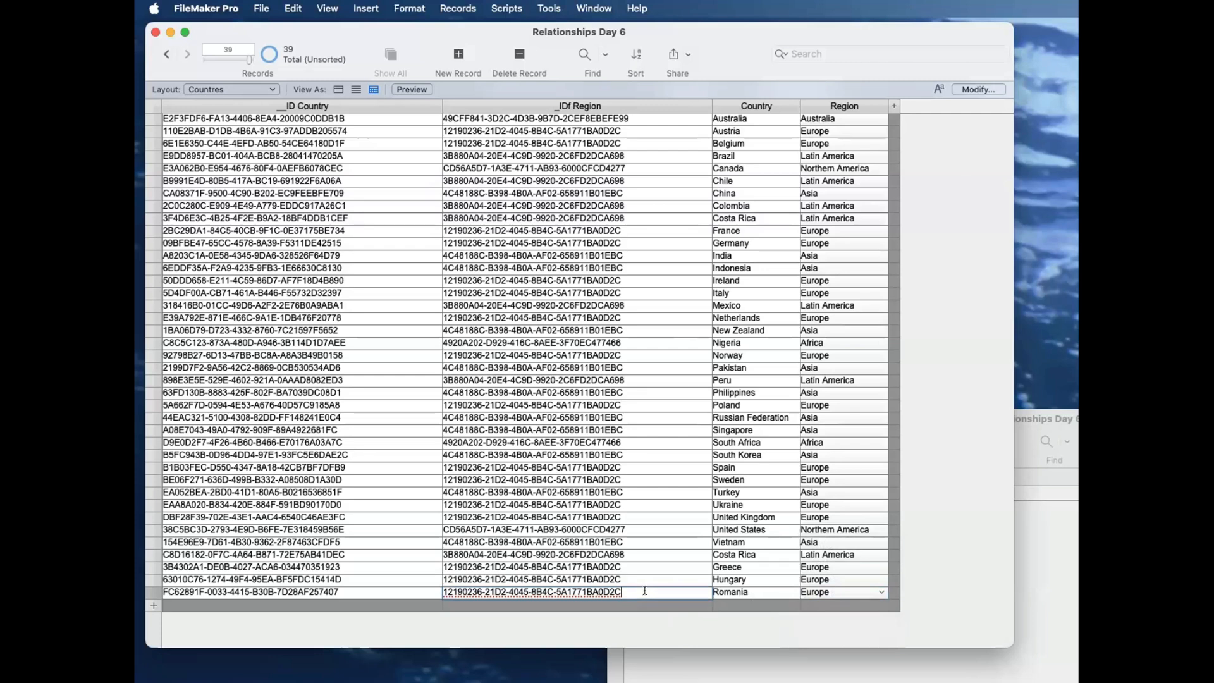
left_click(658, 619)
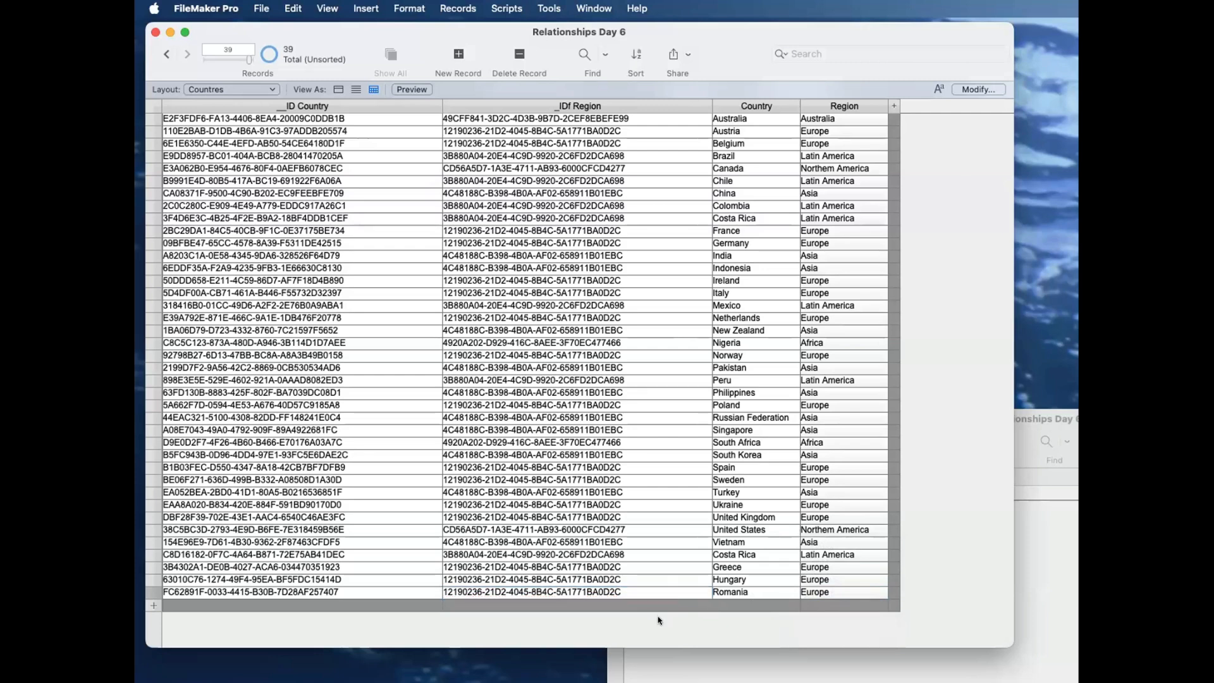
Step: Compare the Romania record's _IDf Region with the __ID Region values in the Regions window
left_click(1068, 660)
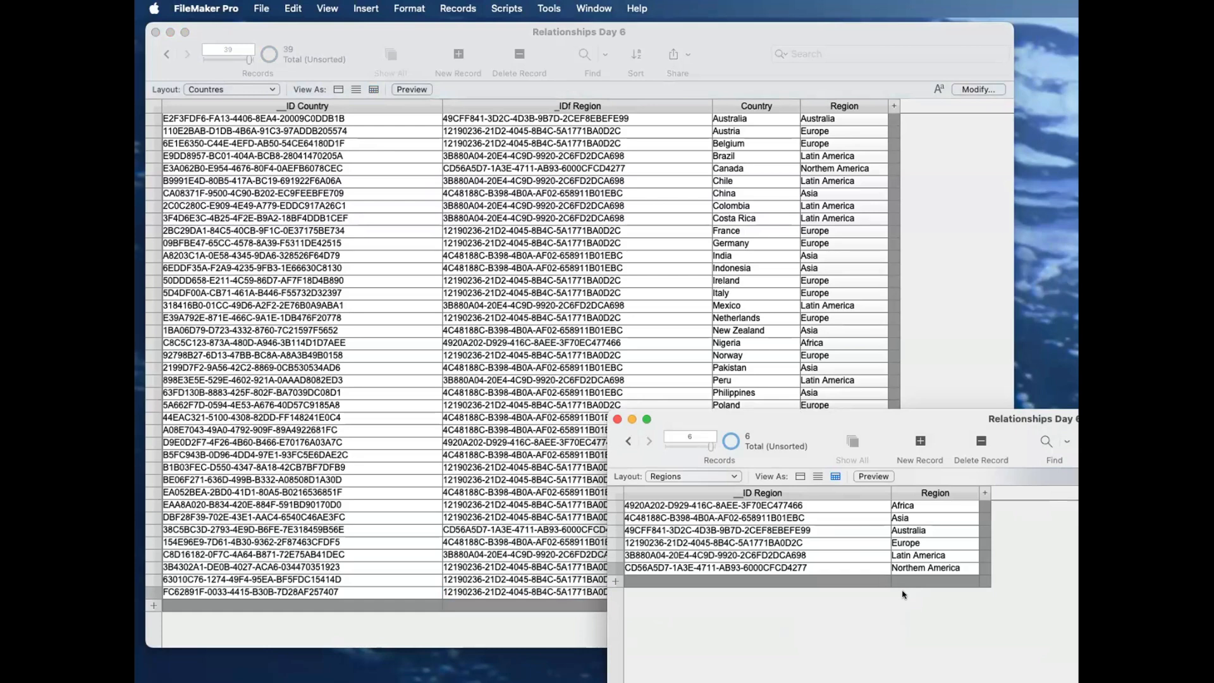
left_click_drag(871, 411, 952, 470)
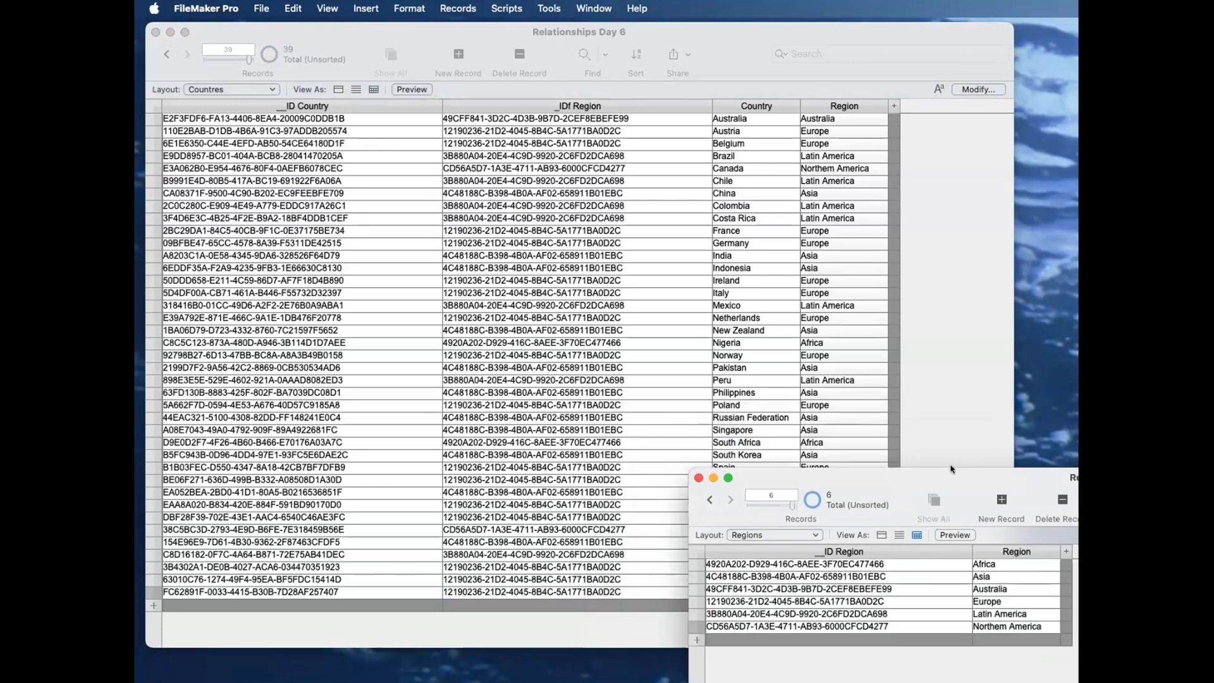
left_click(950, 468)
left_click(362, 591)
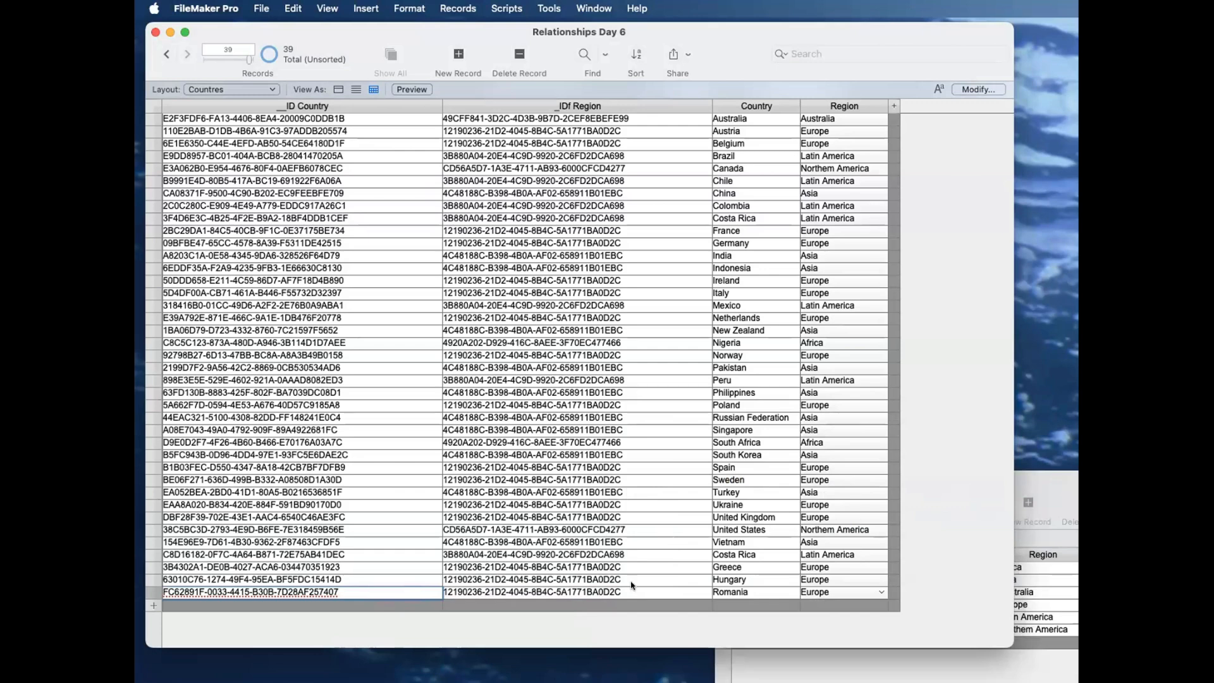
key("Tab")
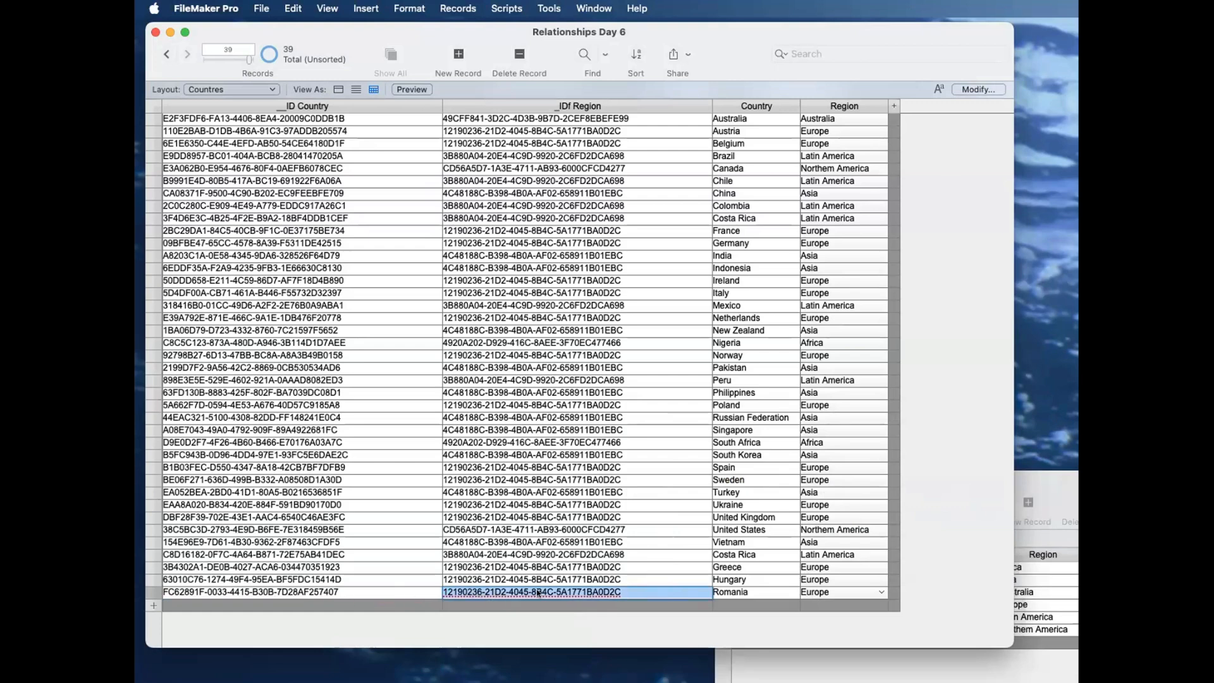
left_click(535, 628)
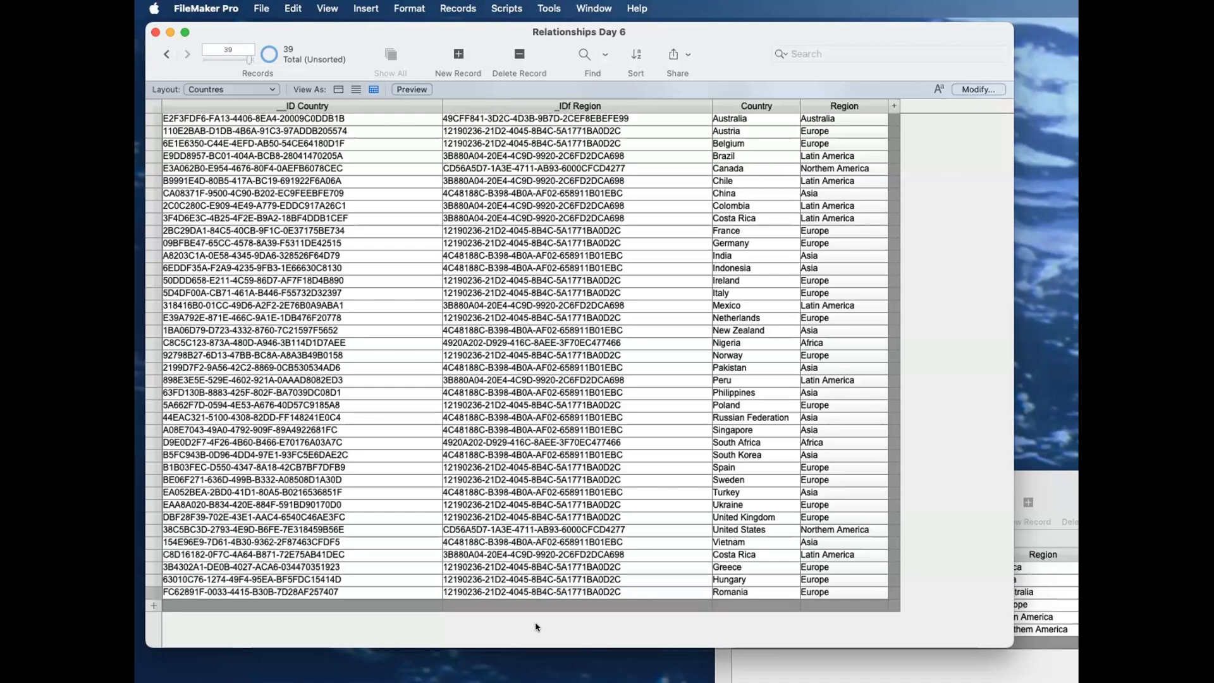
Step: Open a new window and switch it to the Contacts layout
left_click(585, 9)
left_click(571, 28)
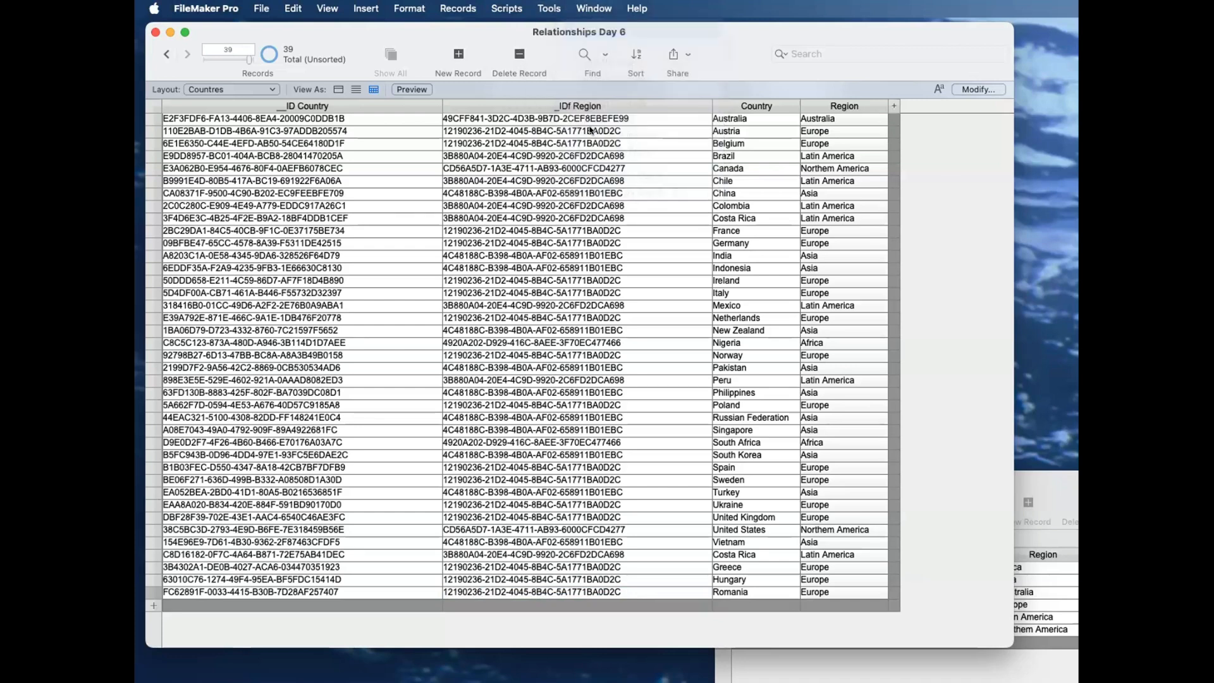
left_click(249, 109)
left_click(234, 94)
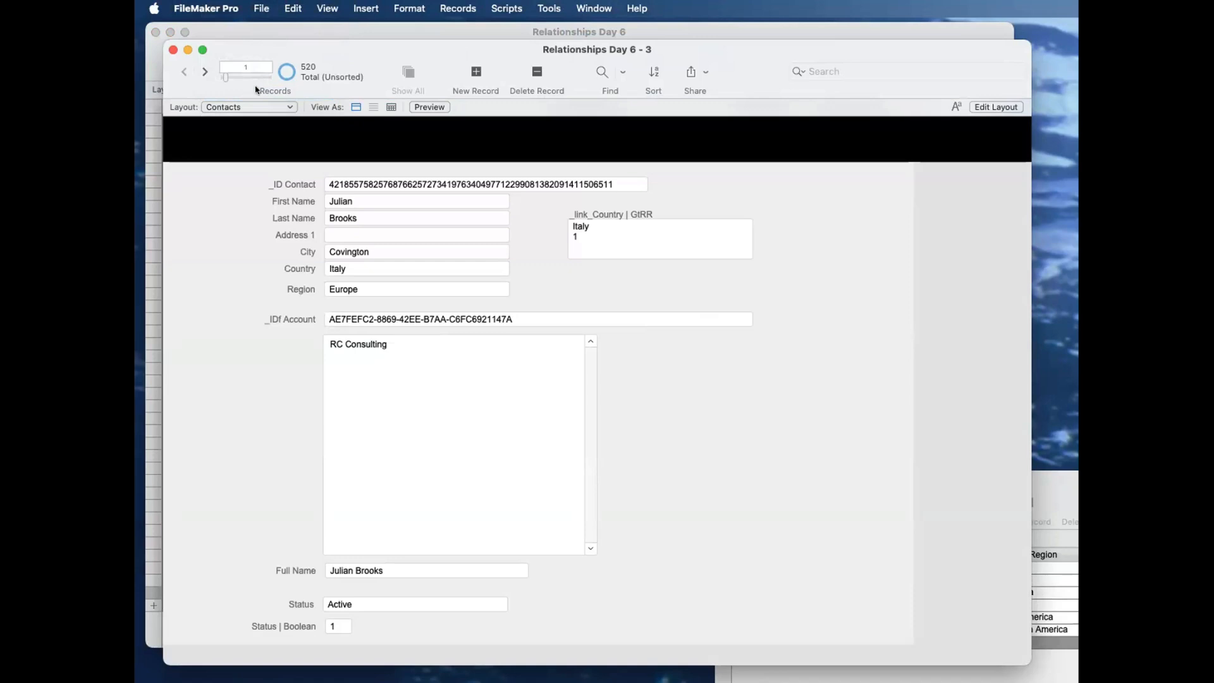
Step: Examine the first contact's Country and Region fields and review the Contacts table's field definitions
left_click(374, 266)
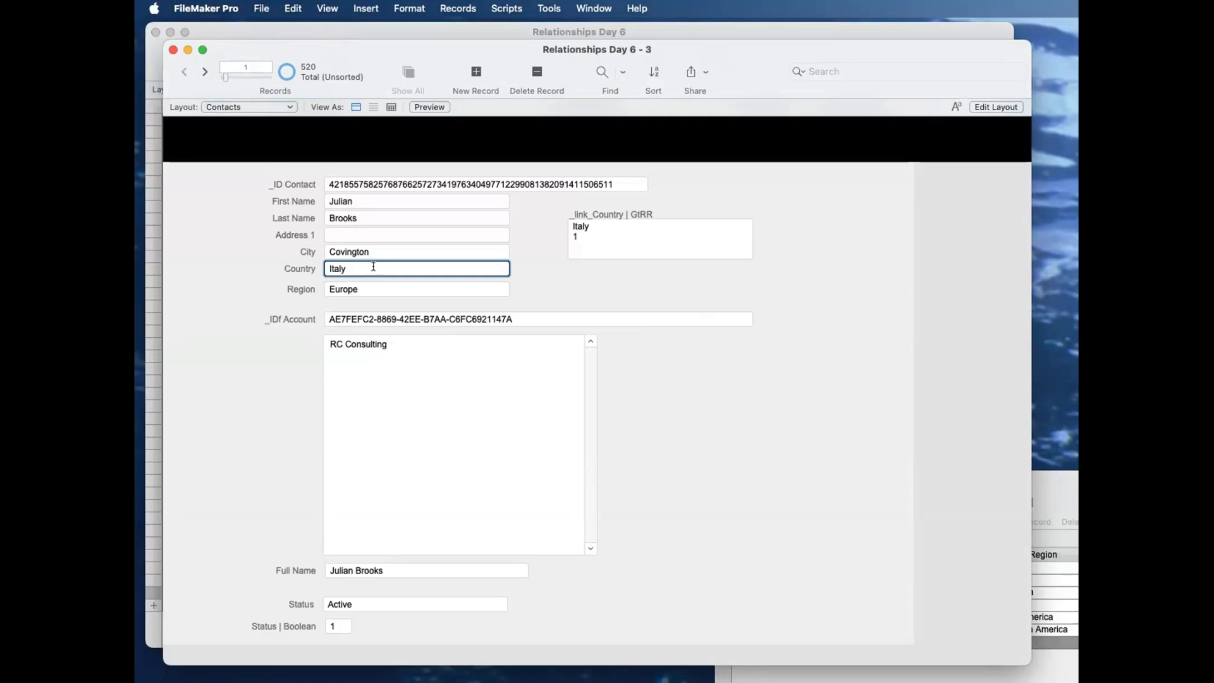
left_click(374, 288)
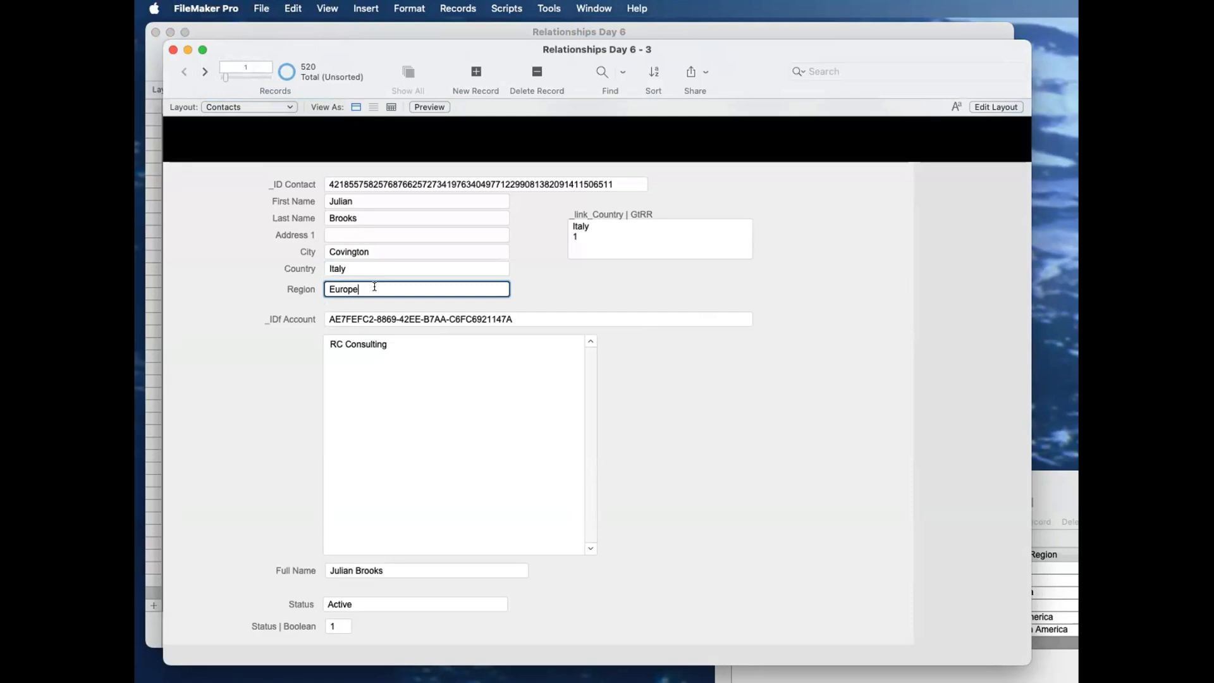
left_click(367, 271)
left_click(272, 278)
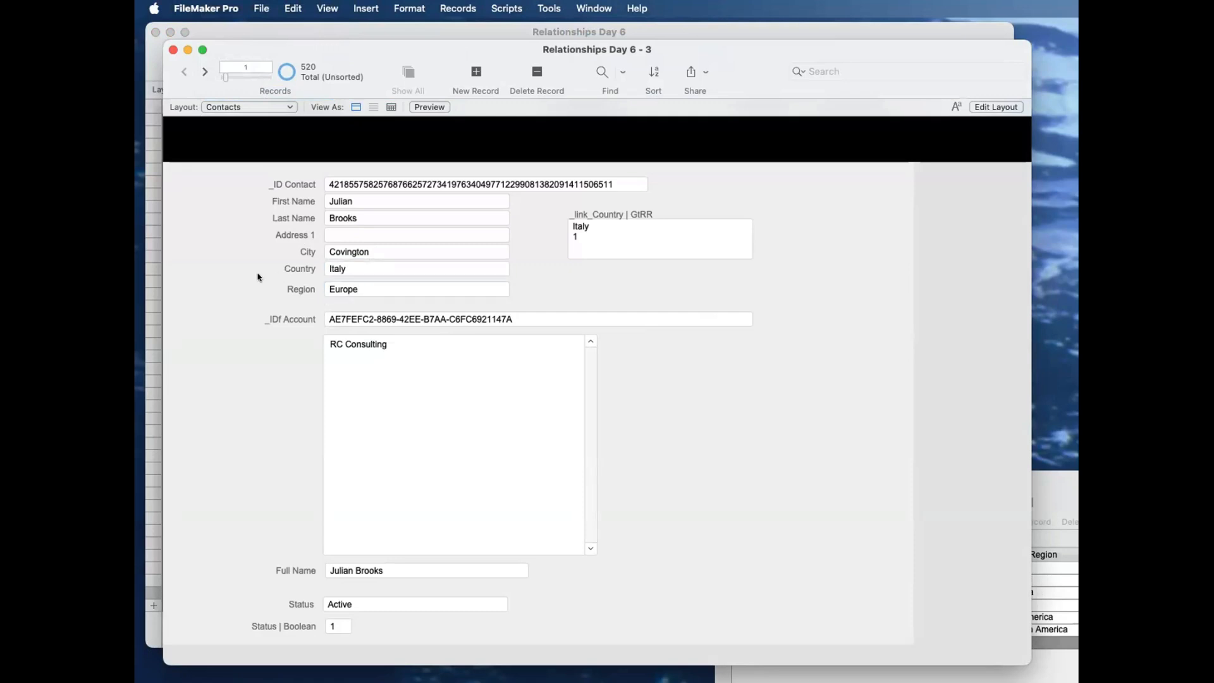
key("super+shift+d")
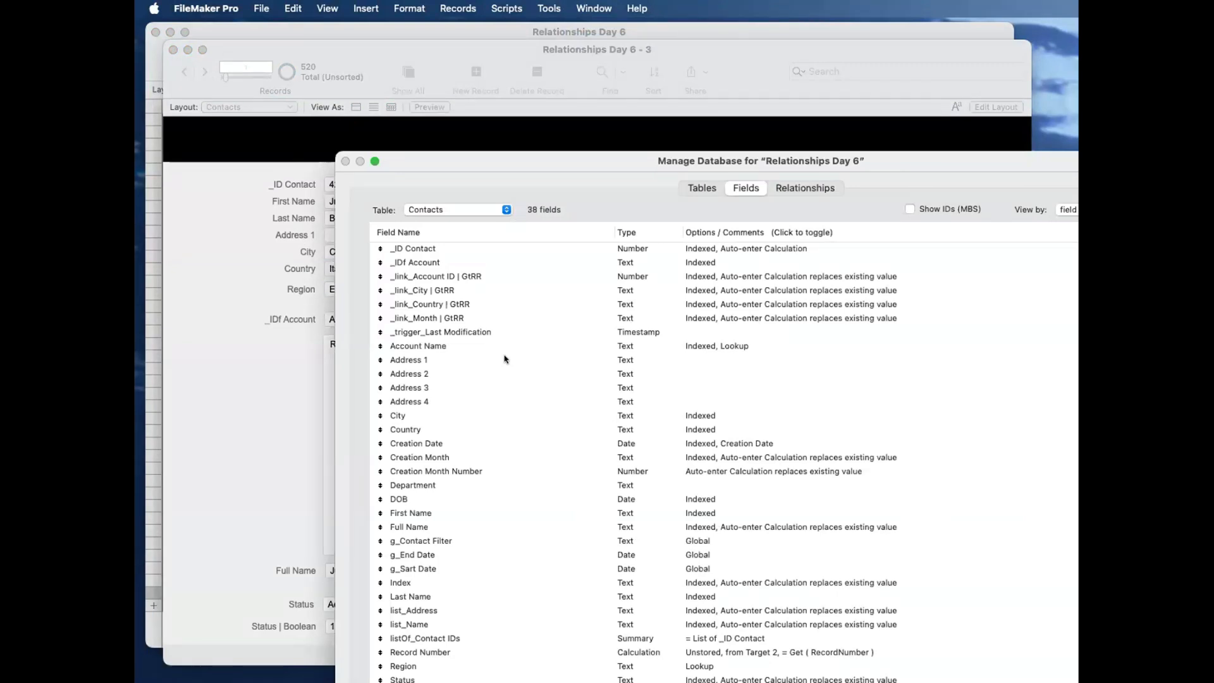
key("Return")
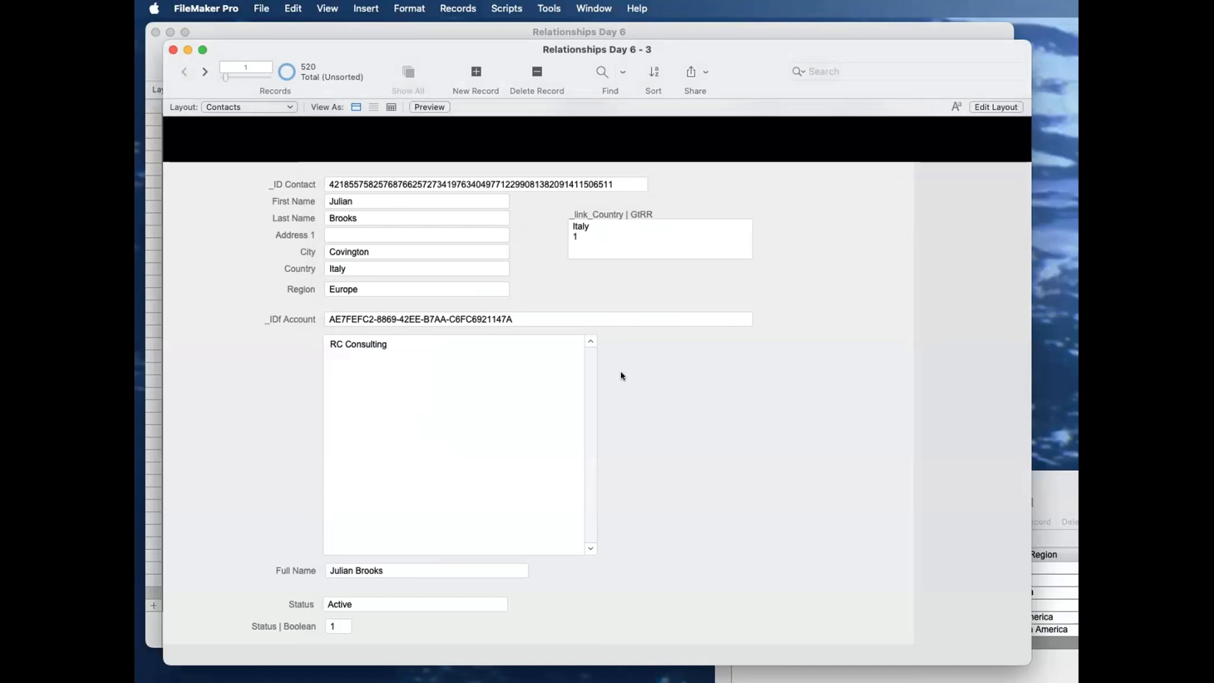
Step: Check the first contact's Region value against its Country value
left_click(365, 289)
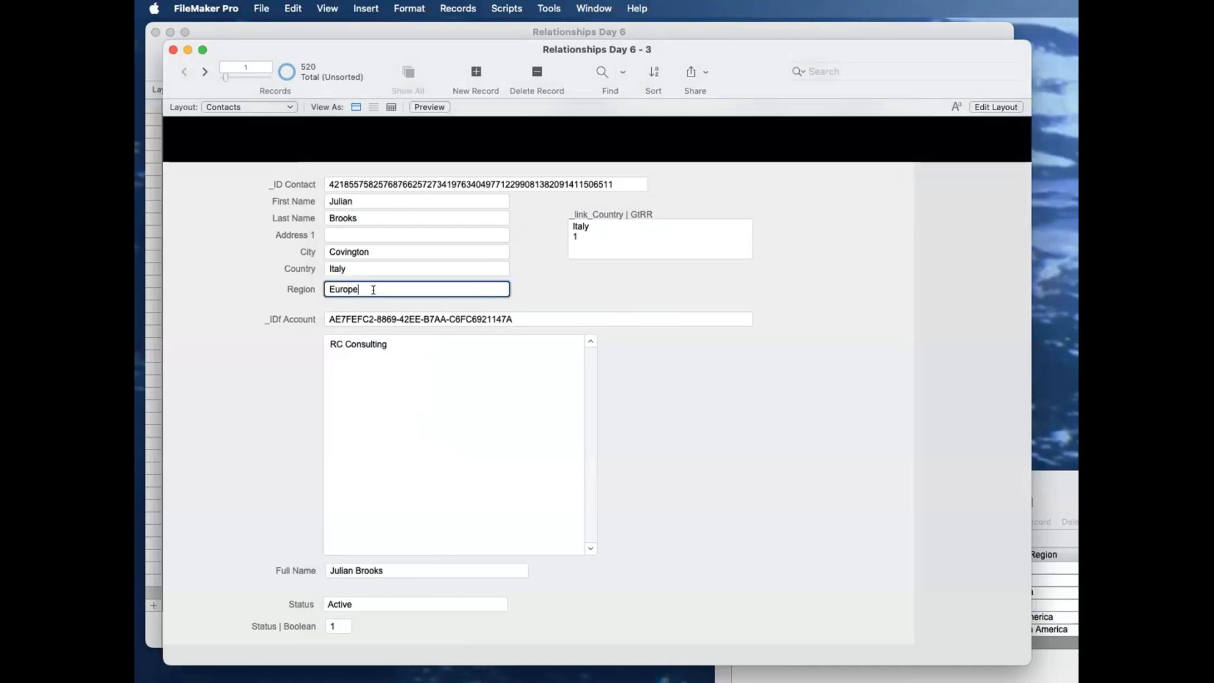
left_click(365, 268)
left_click(372, 286)
left_click(297, 286)
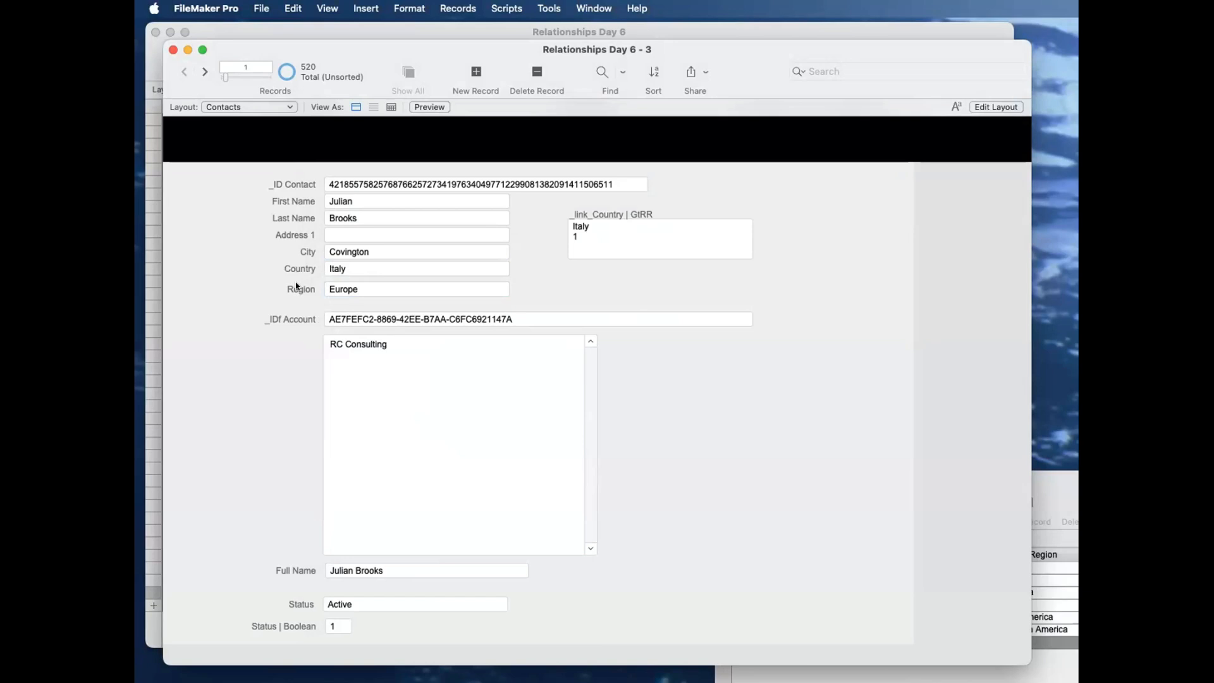
left_click(378, 290)
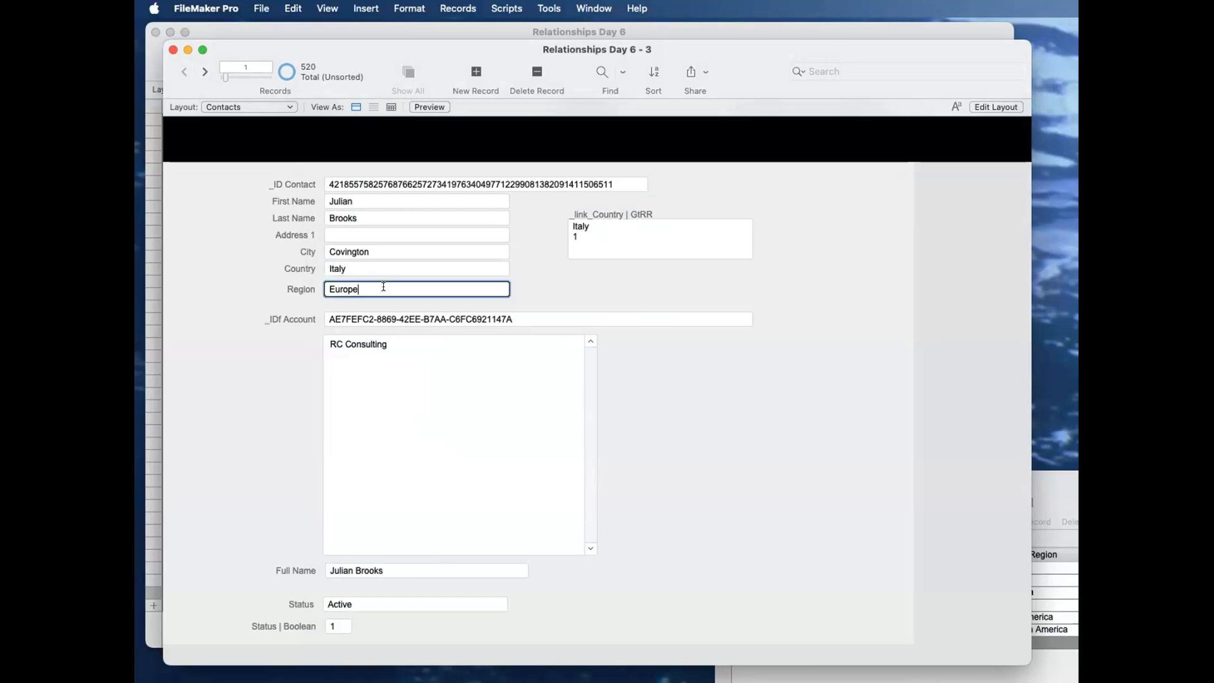
key("super+a")
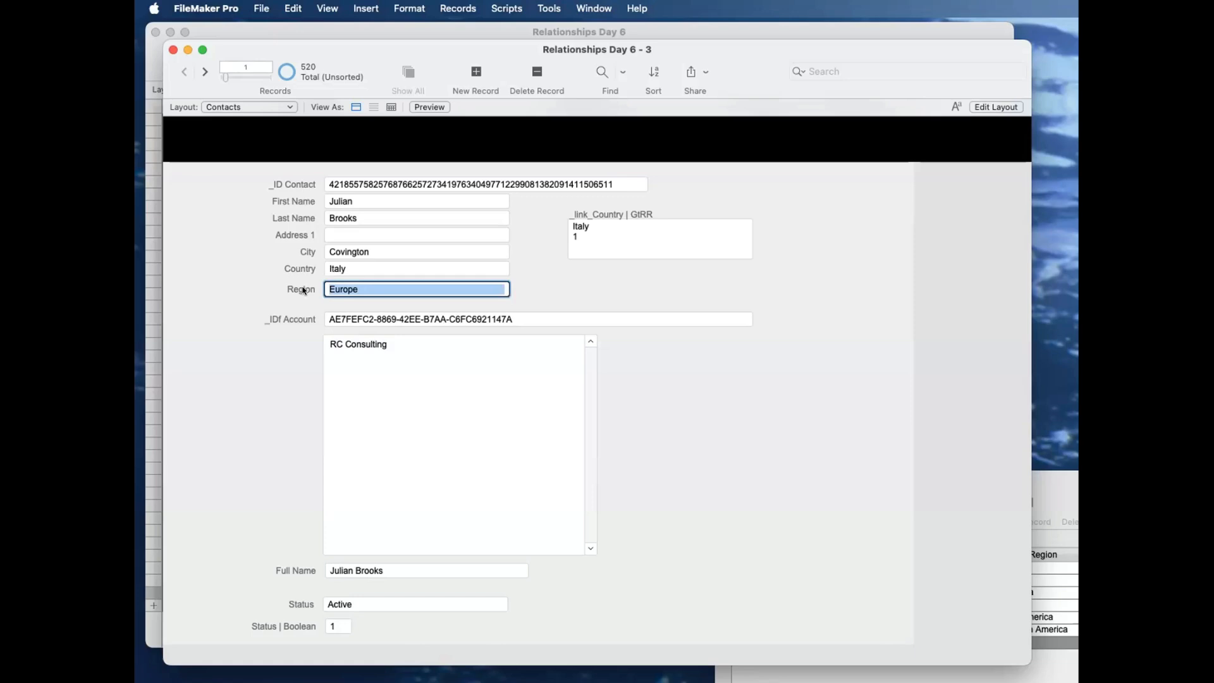
left_click(305, 291)
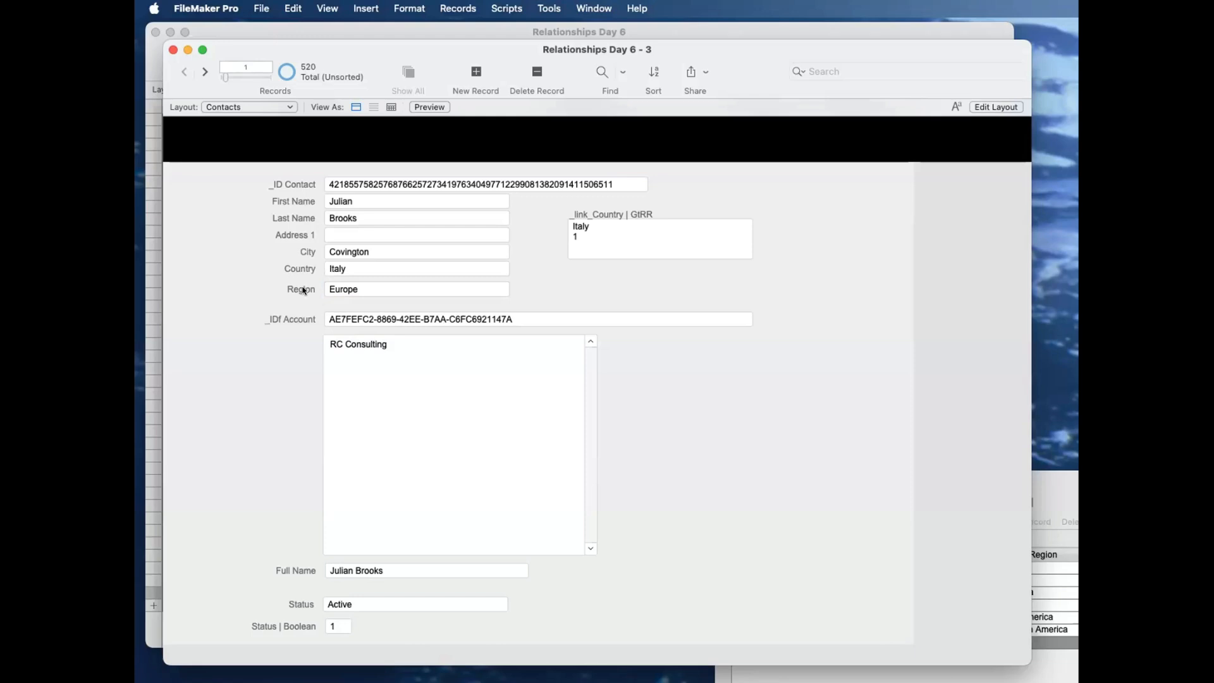
Step: Review the Regions records beside the contact, shifting their window aside, and return to the Contacts window
left_click(1059, 594)
left_click_drag(996, 480, 784, 374)
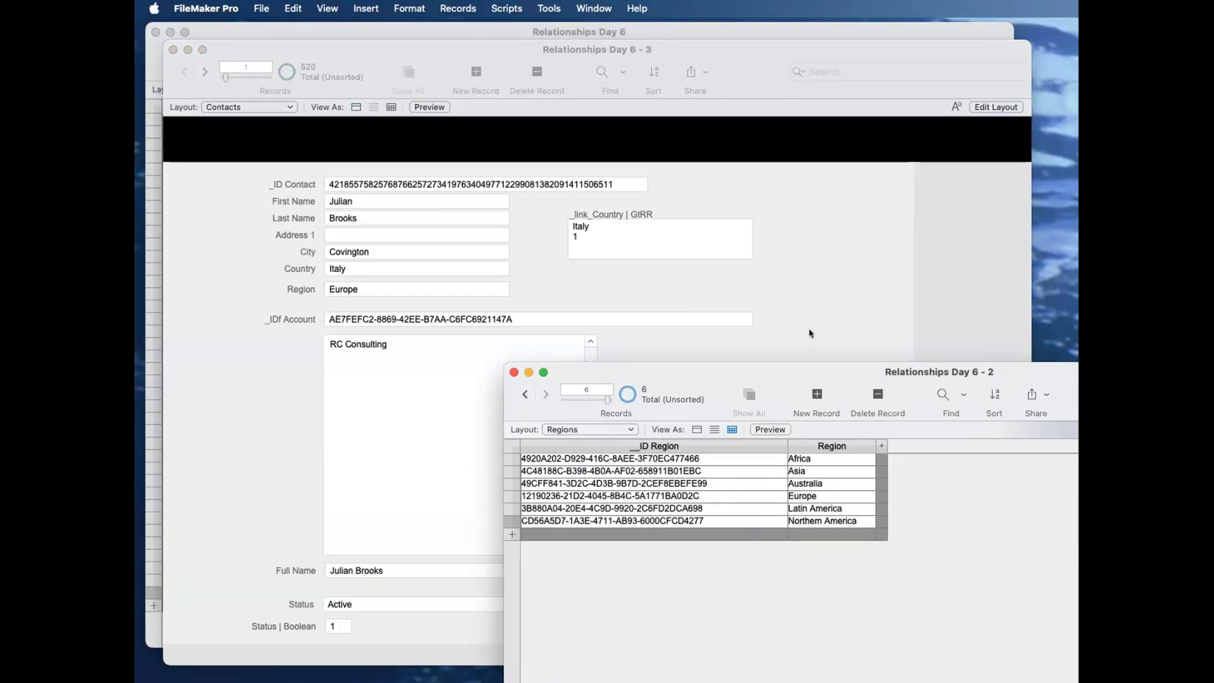
left_click_drag(806, 375, 983, 496)
left_click(539, 332)
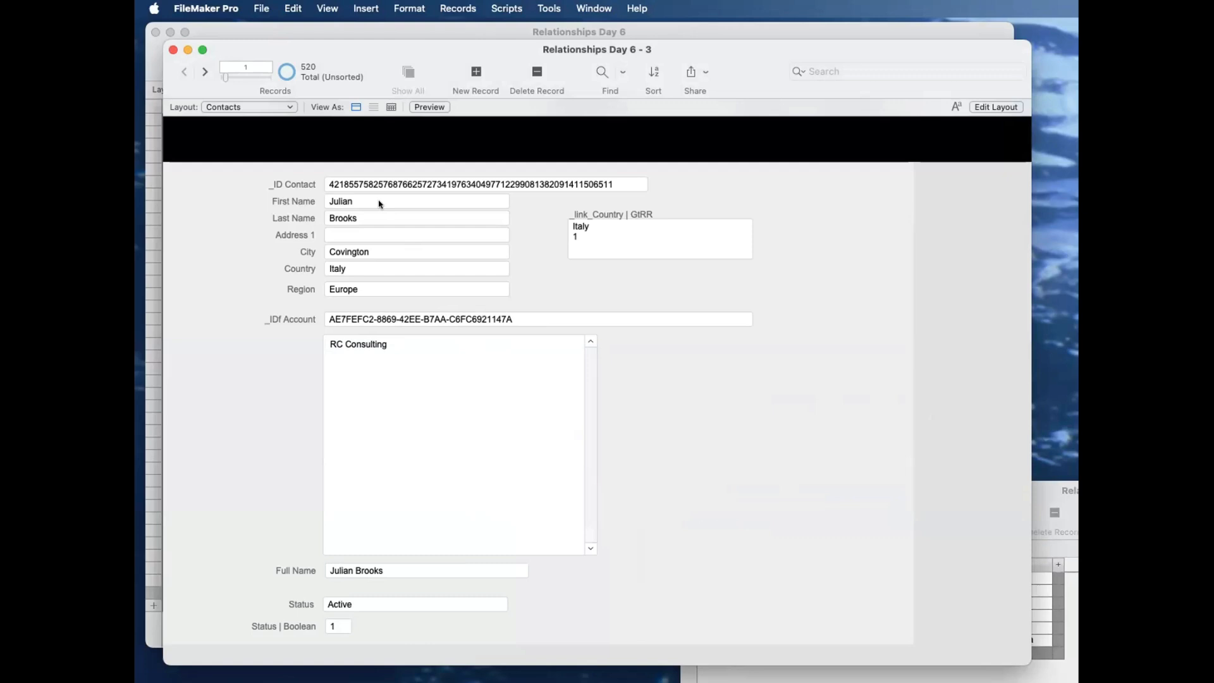
Step: Add a text field named _IDf Country to the Contacts table
key("super+shift+d")
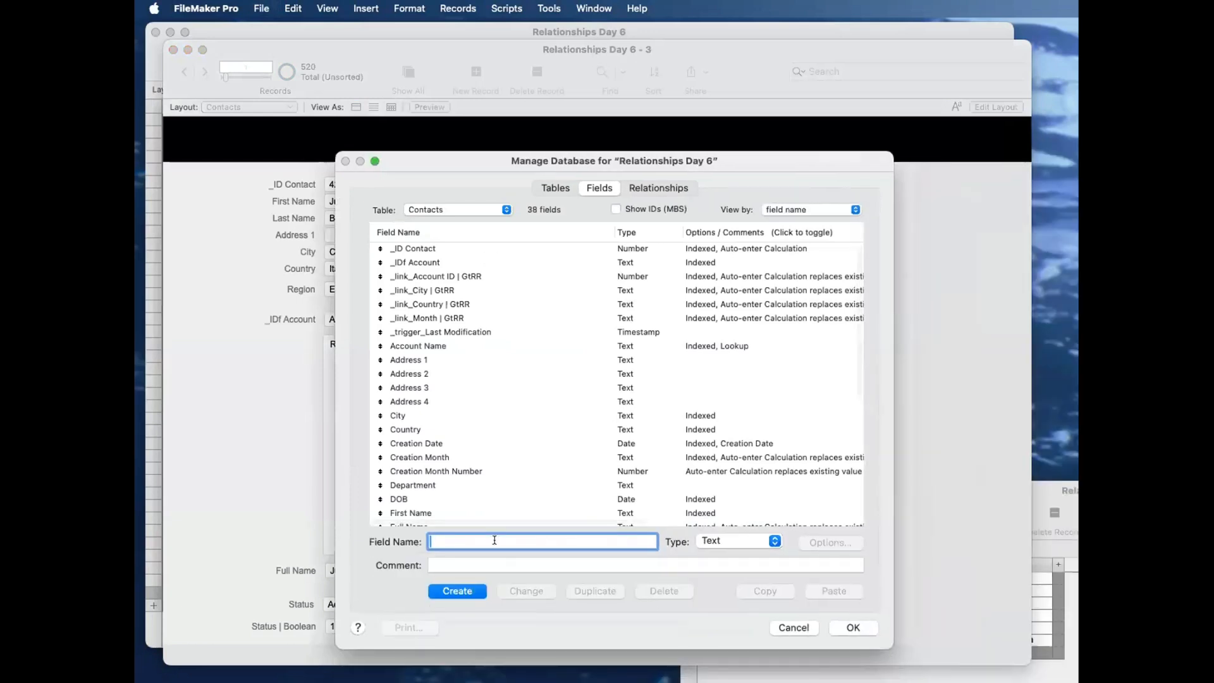
type("_IDf Country")
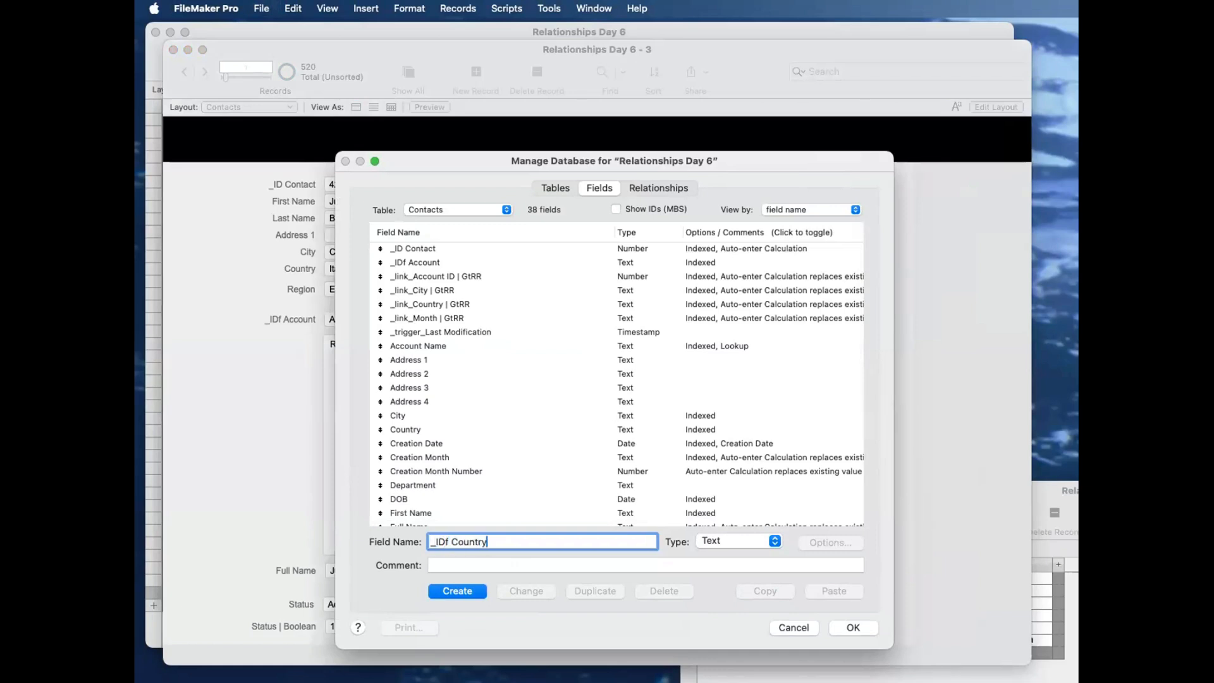
left_click(477, 593)
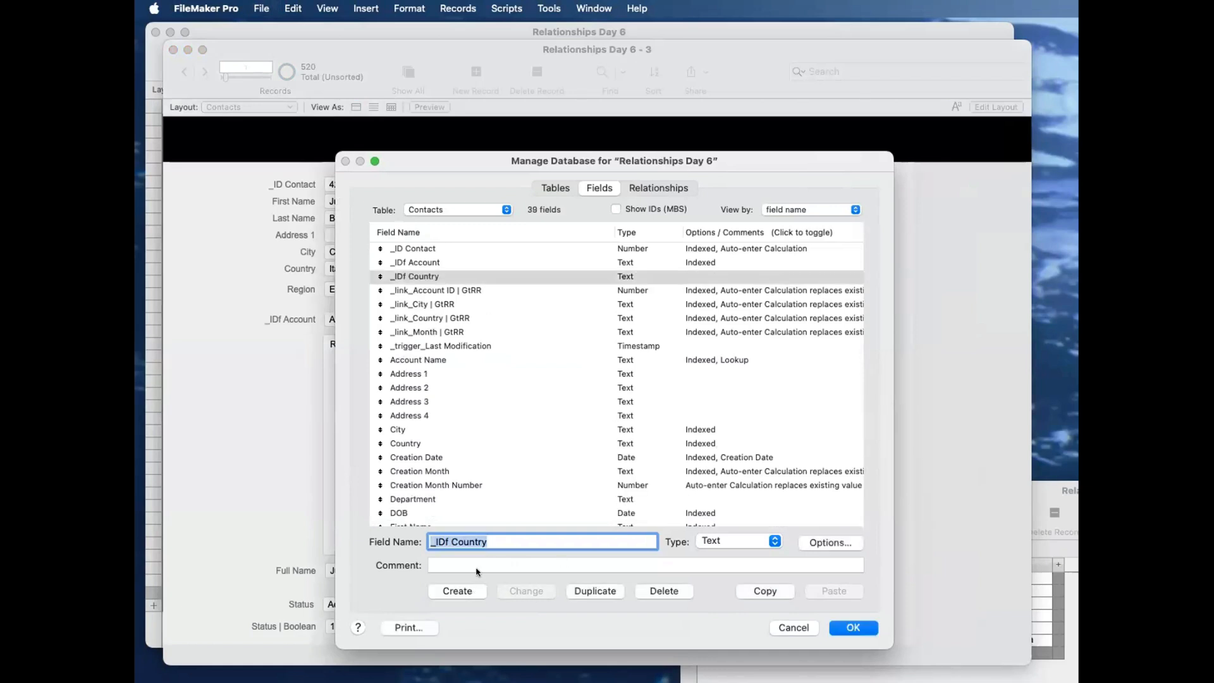
Step: Add a second text field named _IDf Region to the Contacts table
double_click(478, 544)
type("Regien")
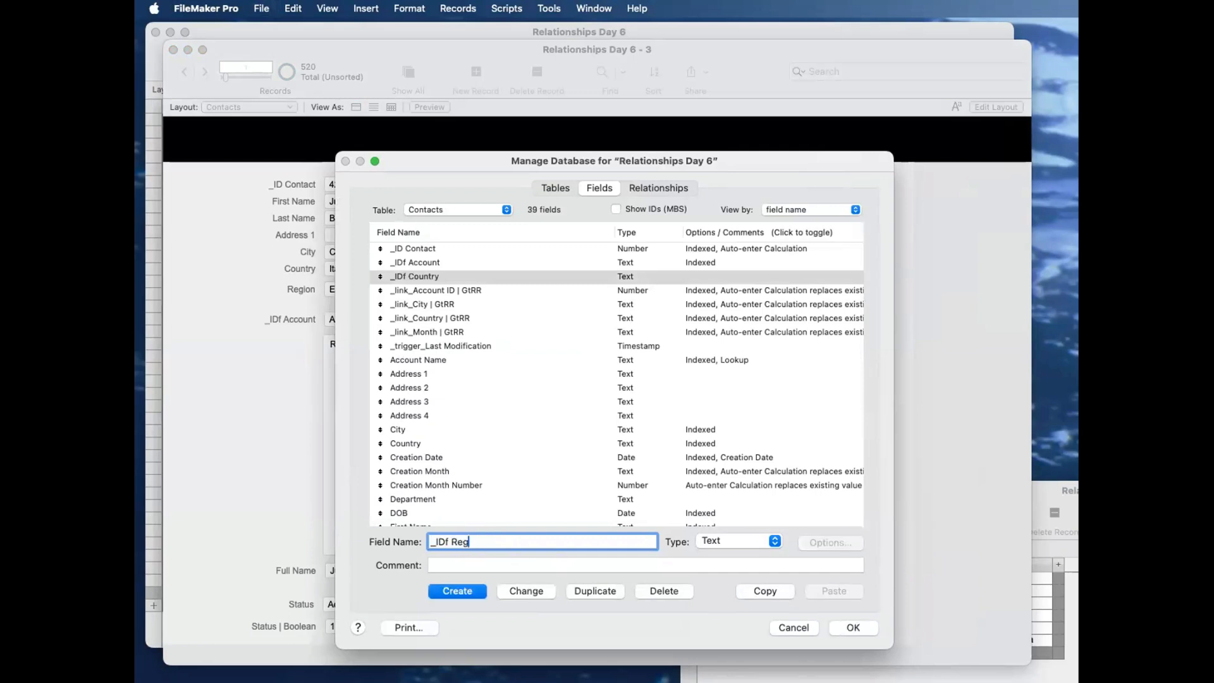
key("BackSpace")
key("BackSpace")
key("BackSpace")
type("ion")
left_click(468, 589)
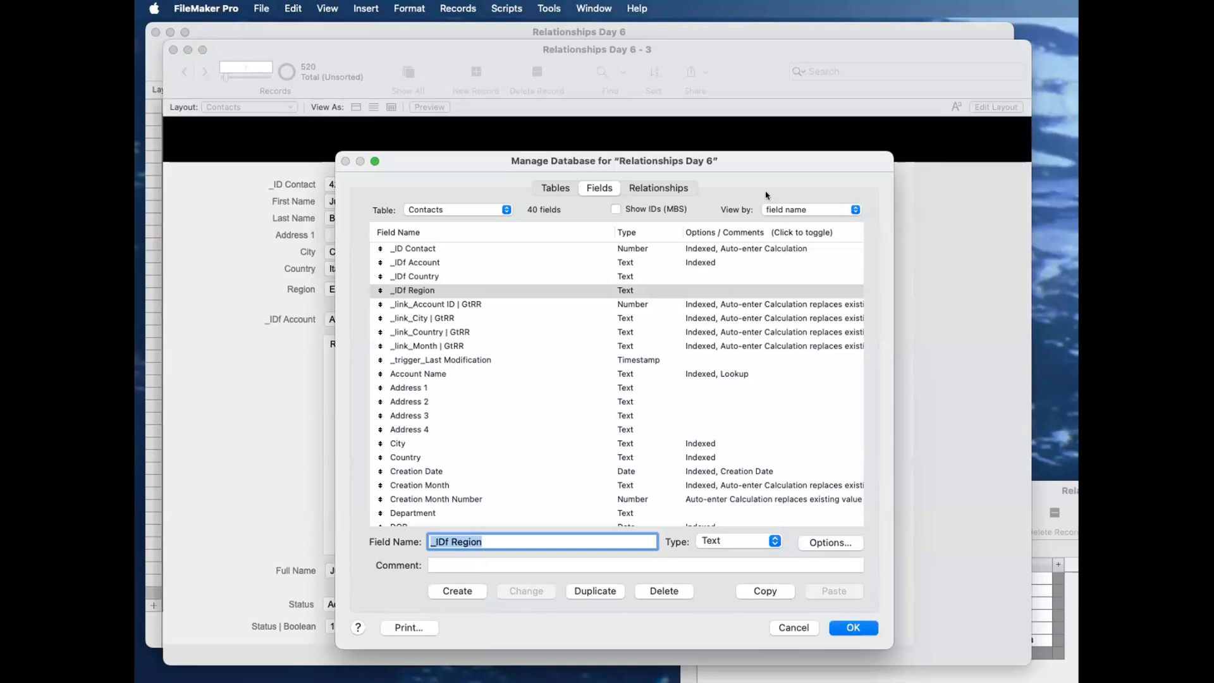
Step: Review the relationship between T05_CONTACTS and T05b_contacts_COUNTRIES in the relationships graph, and save the database changes
left_click(681, 190)
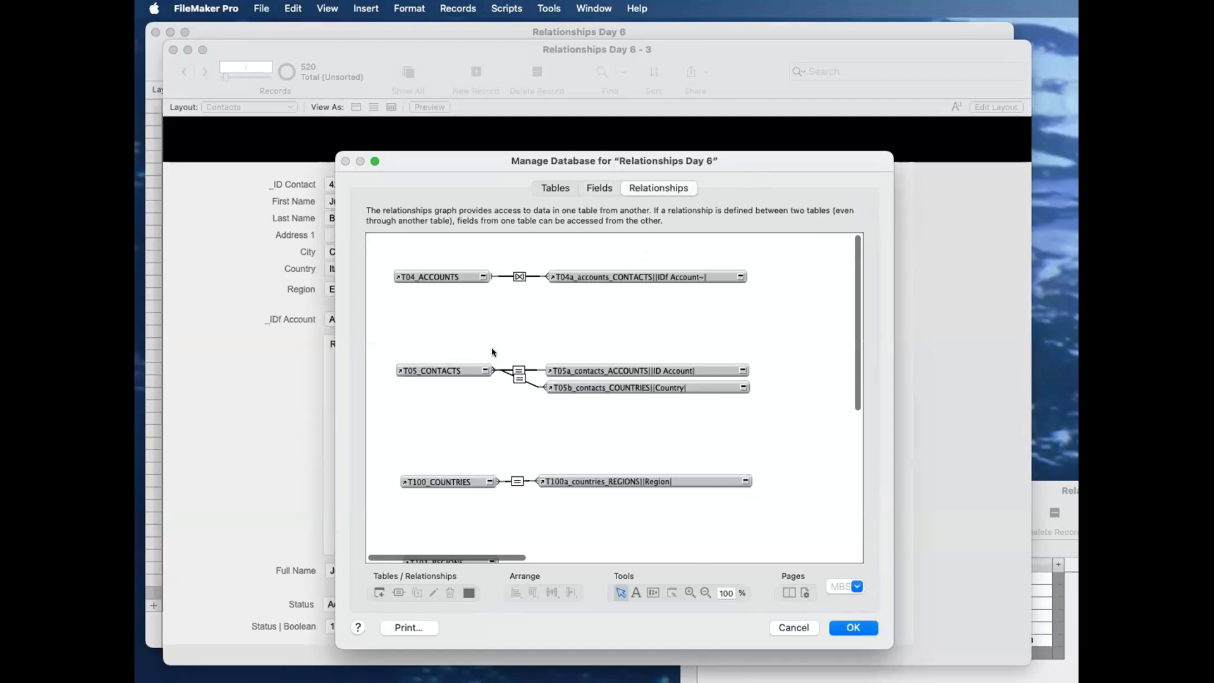
left_click(452, 367)
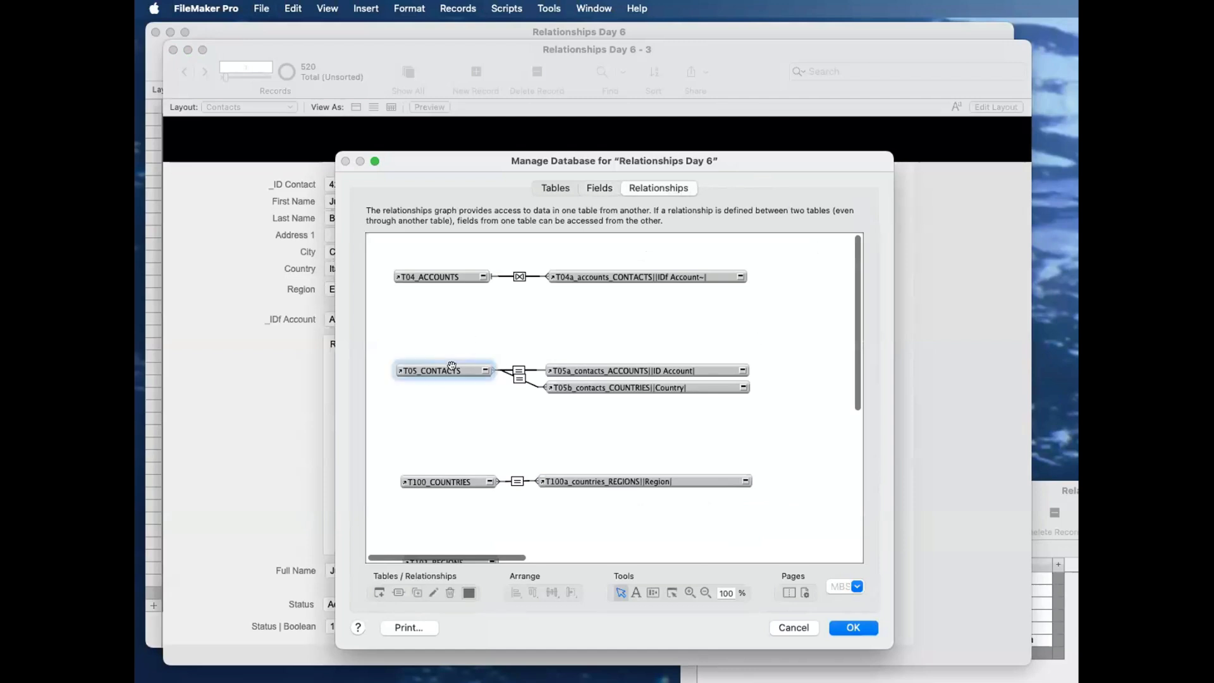
double_click(519, 379)
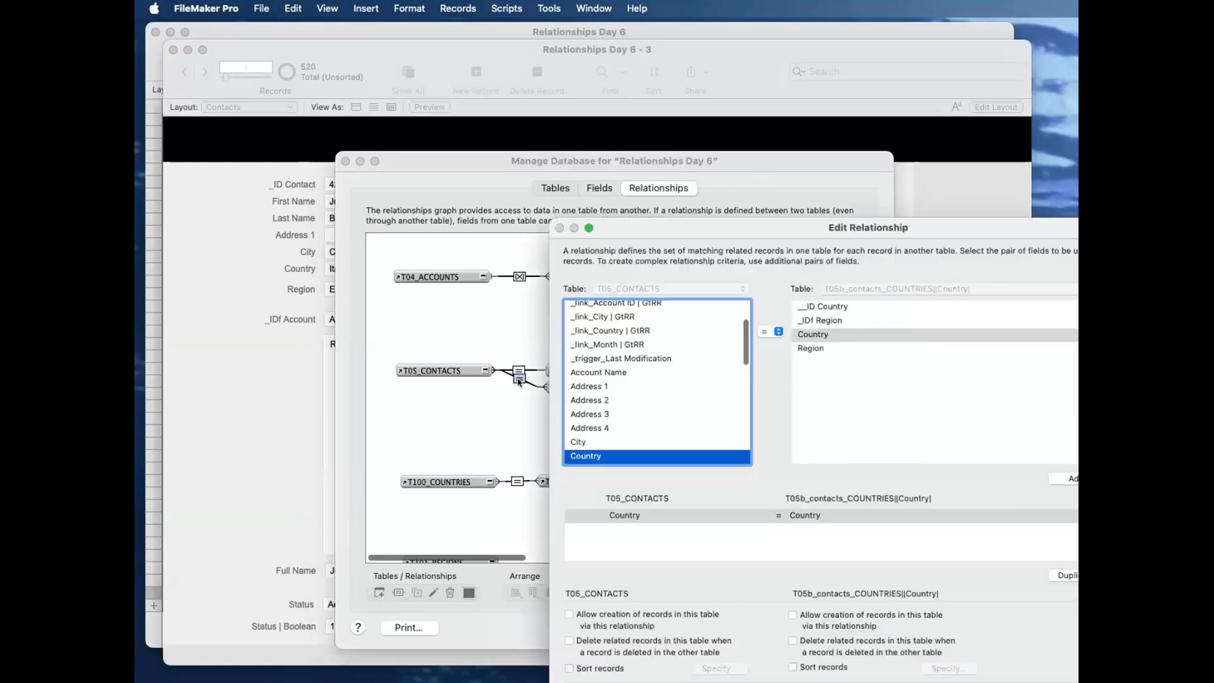
key("Escape")
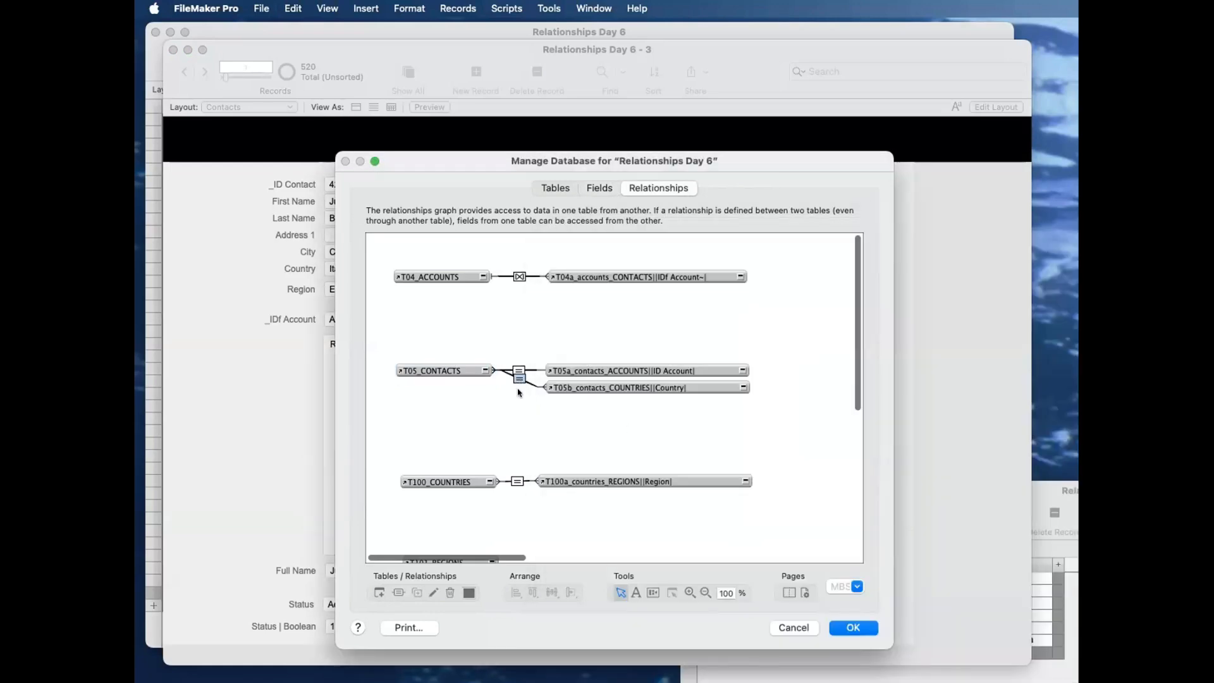
left_click(491, 375)
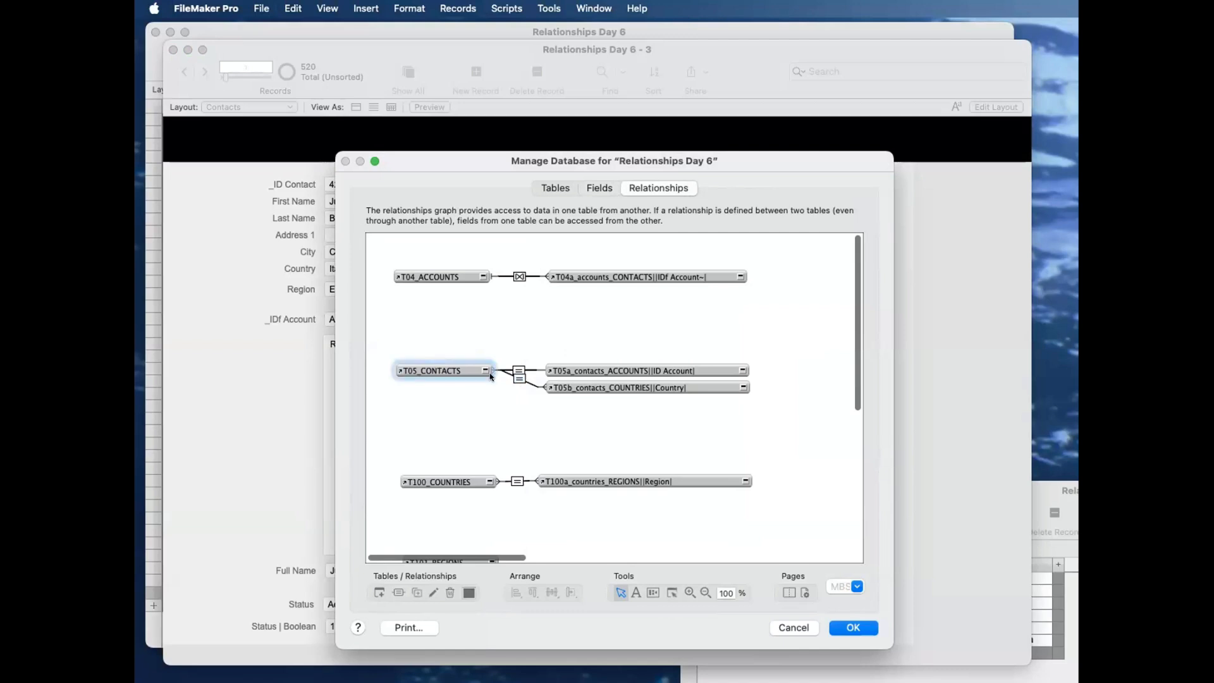
left_click(600, 387)
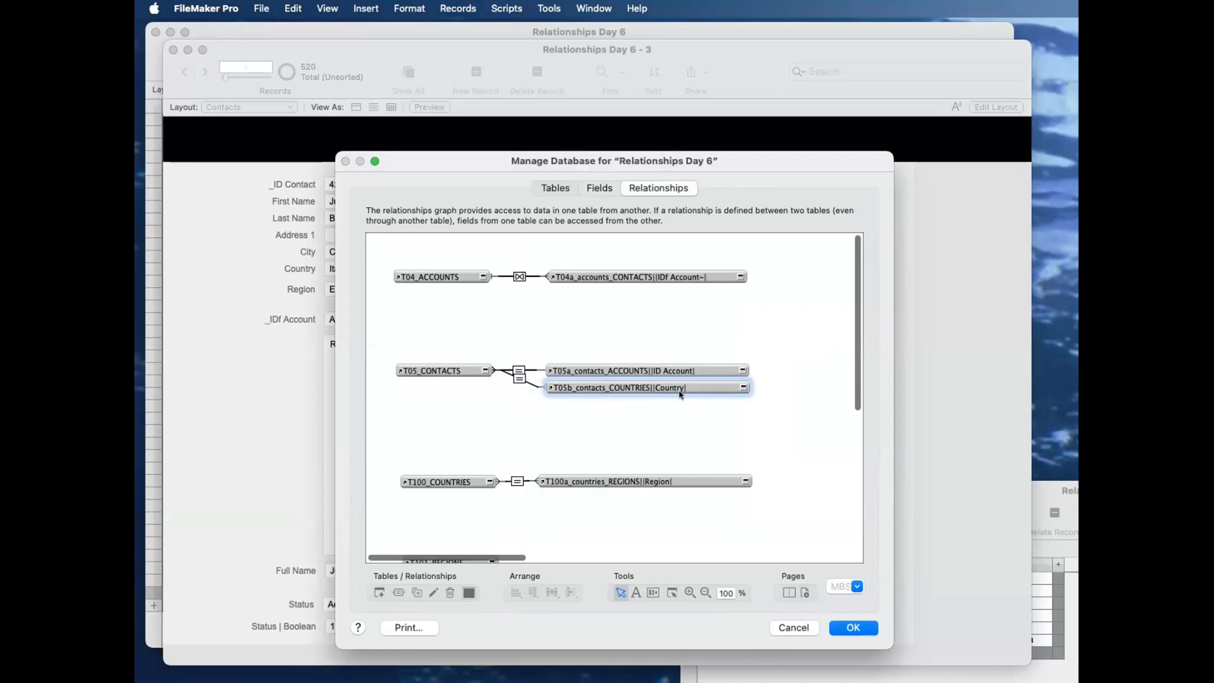
left_click(854, 626)
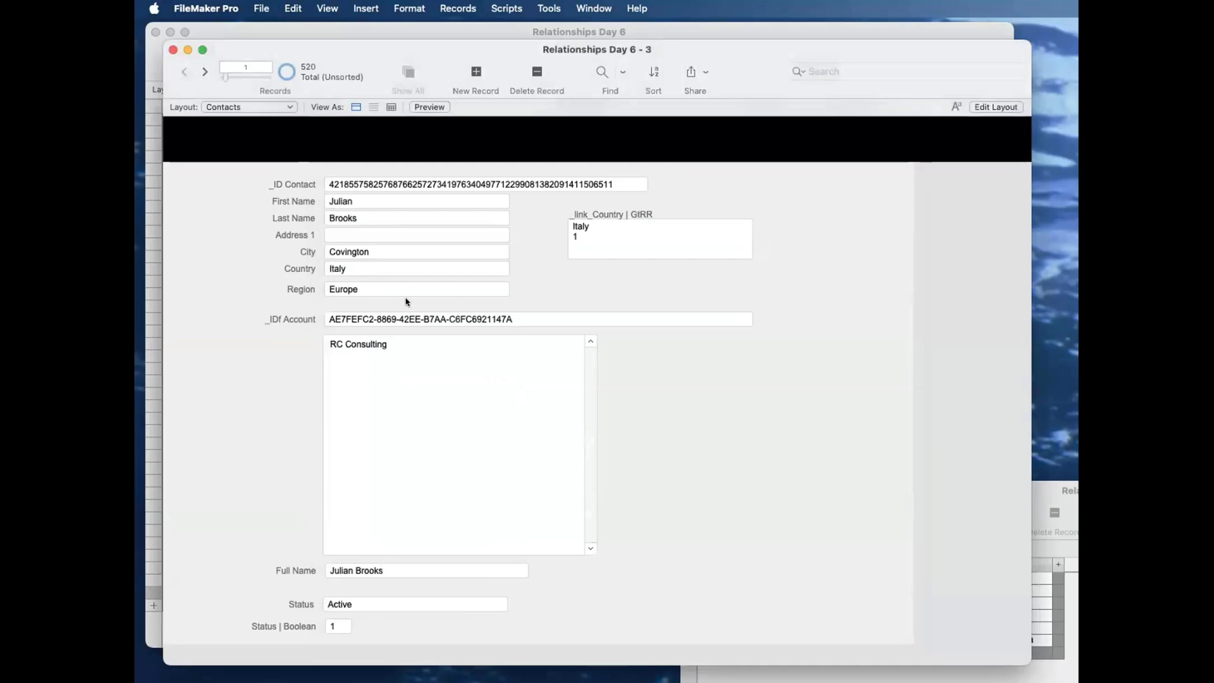
Step: Check Italy's country ID and region ID in the Countries records, shift that window aside, and return to the Contacts window
left_click(363, 270)
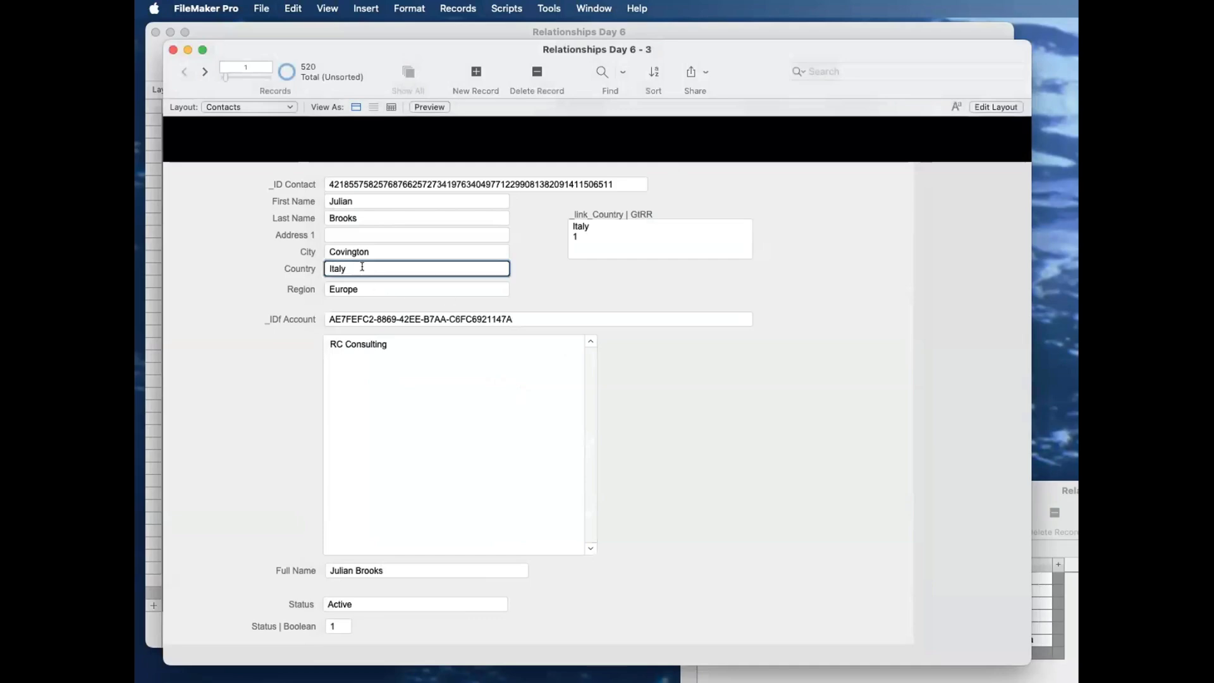
left_click(577, 31)
left_click_drag(592, 30, 616, 30)
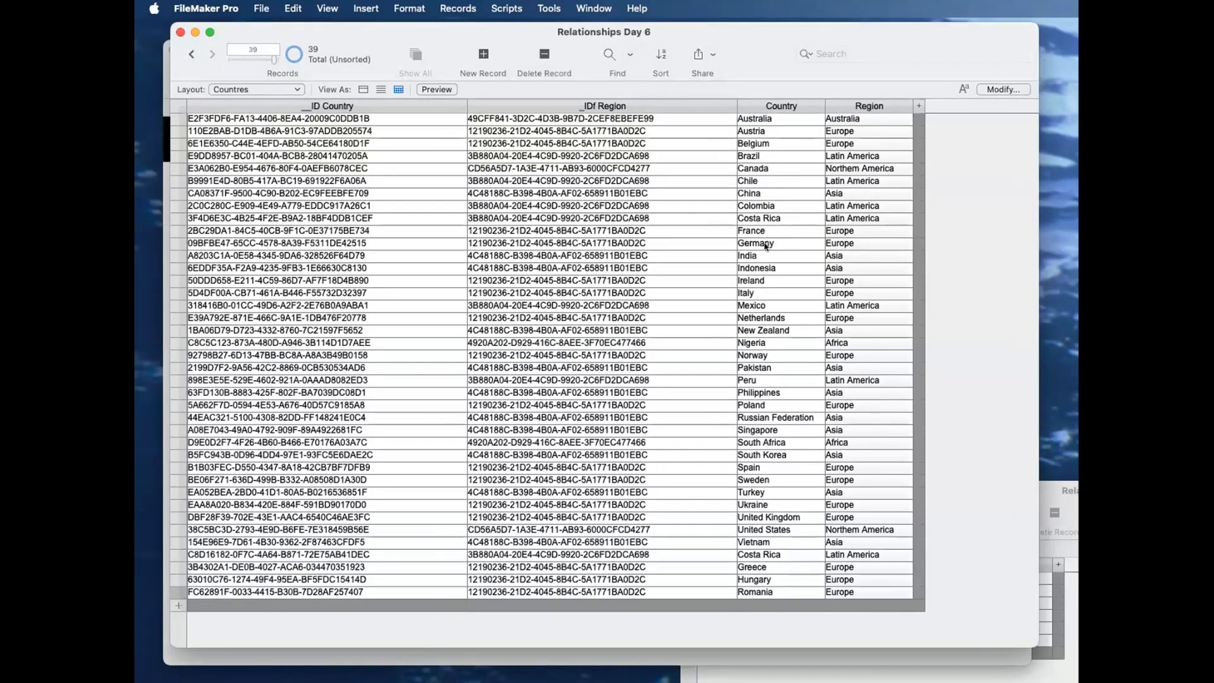
left_click(761, 292)
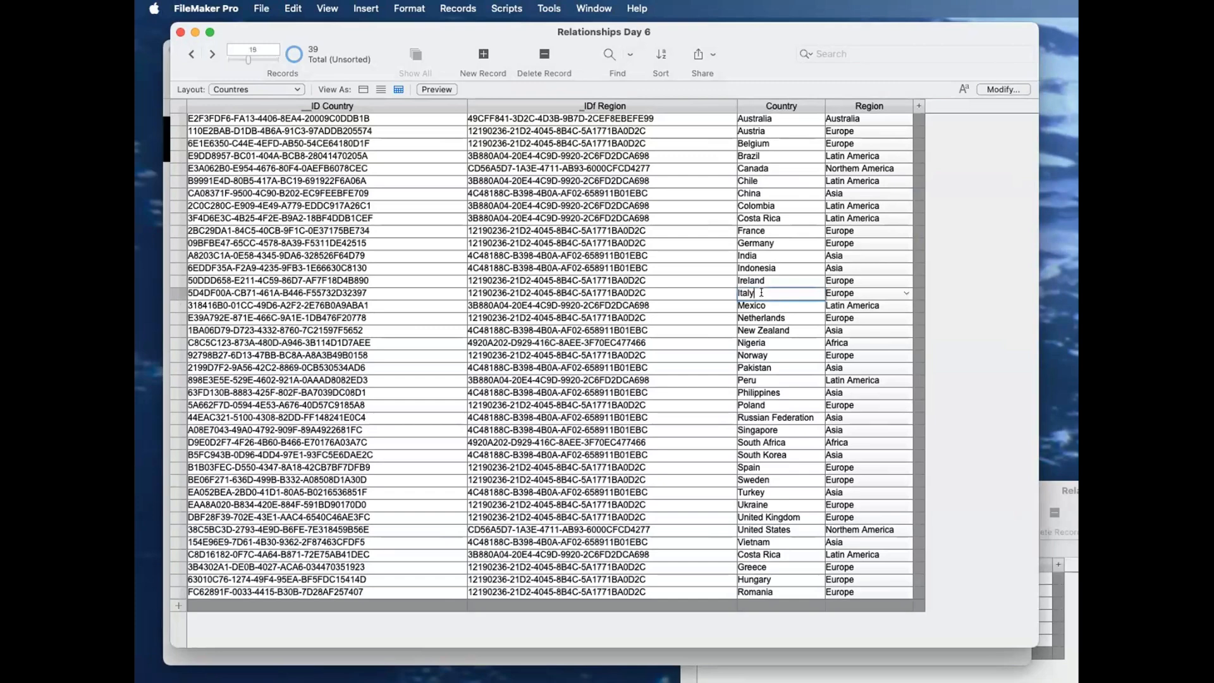
left_click(376, 291)
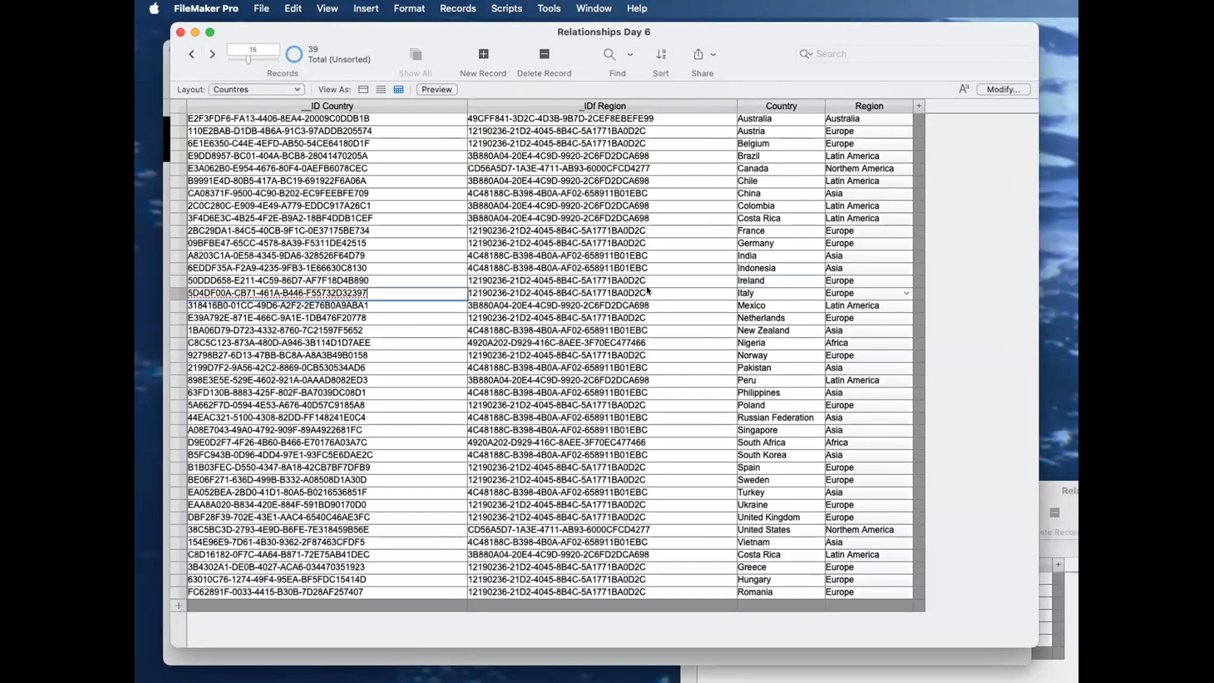
key("Tab")
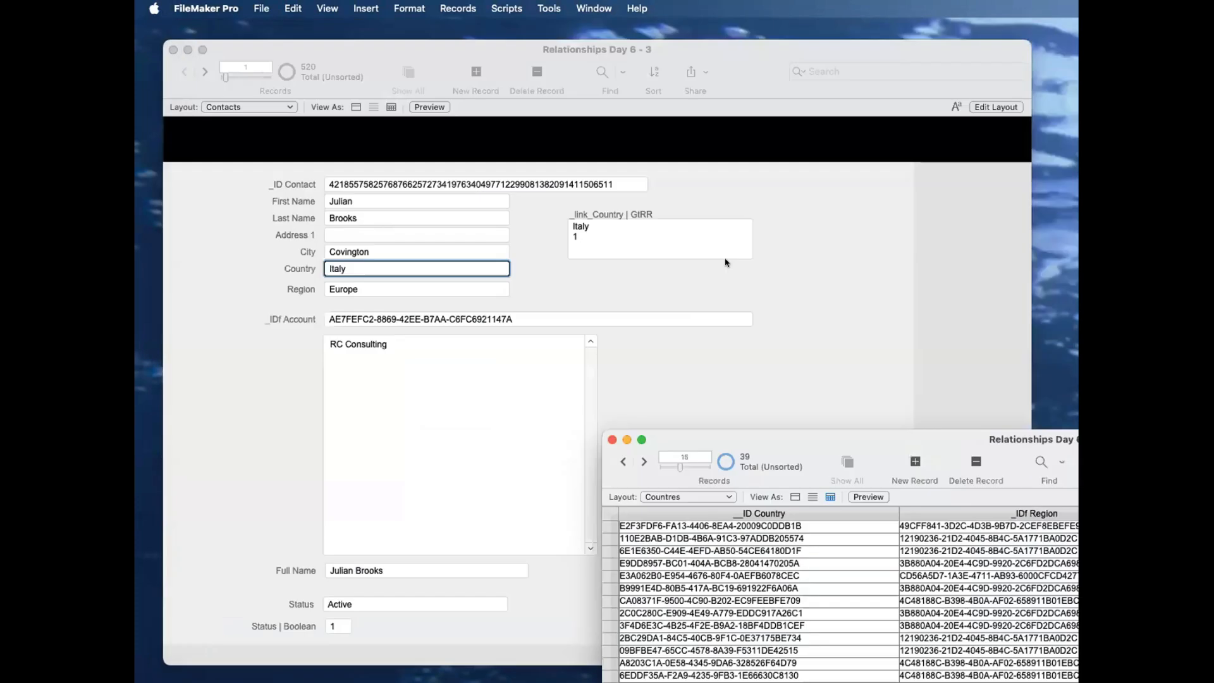
left_click(778, 254)
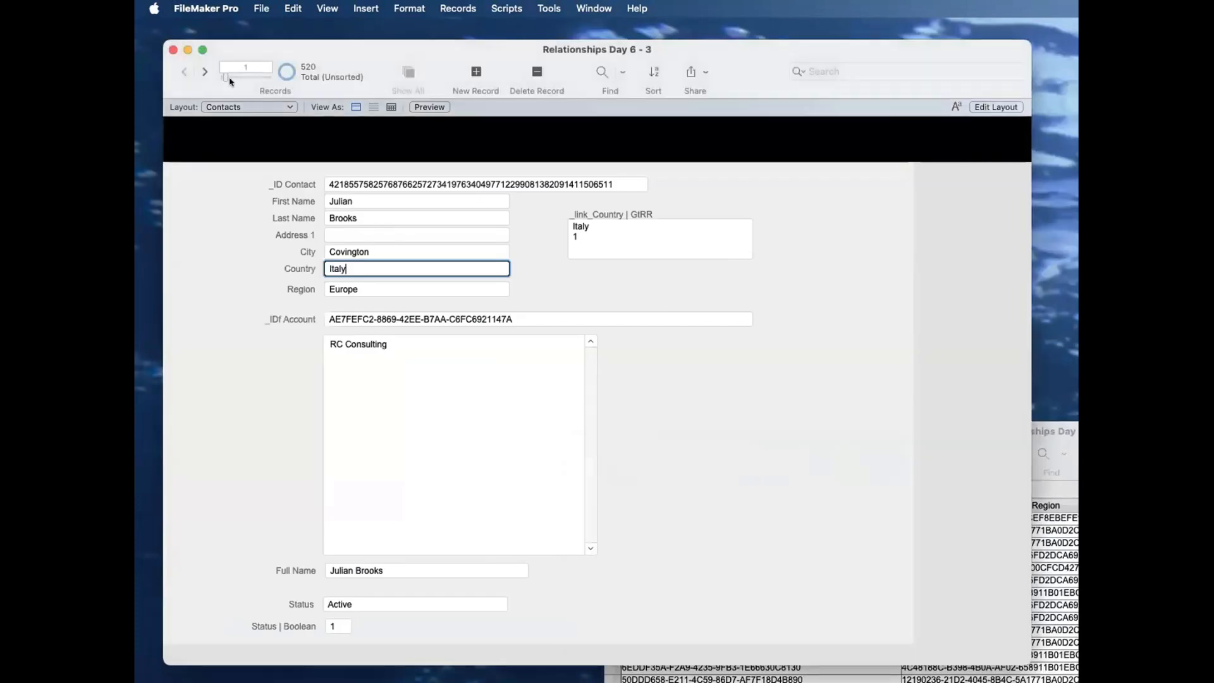
left_click(262, 275)
Step: Place the _IDf Country and _IDf Region fields on the Contacts layout, in the empty area beside the account portal
key("super+l")
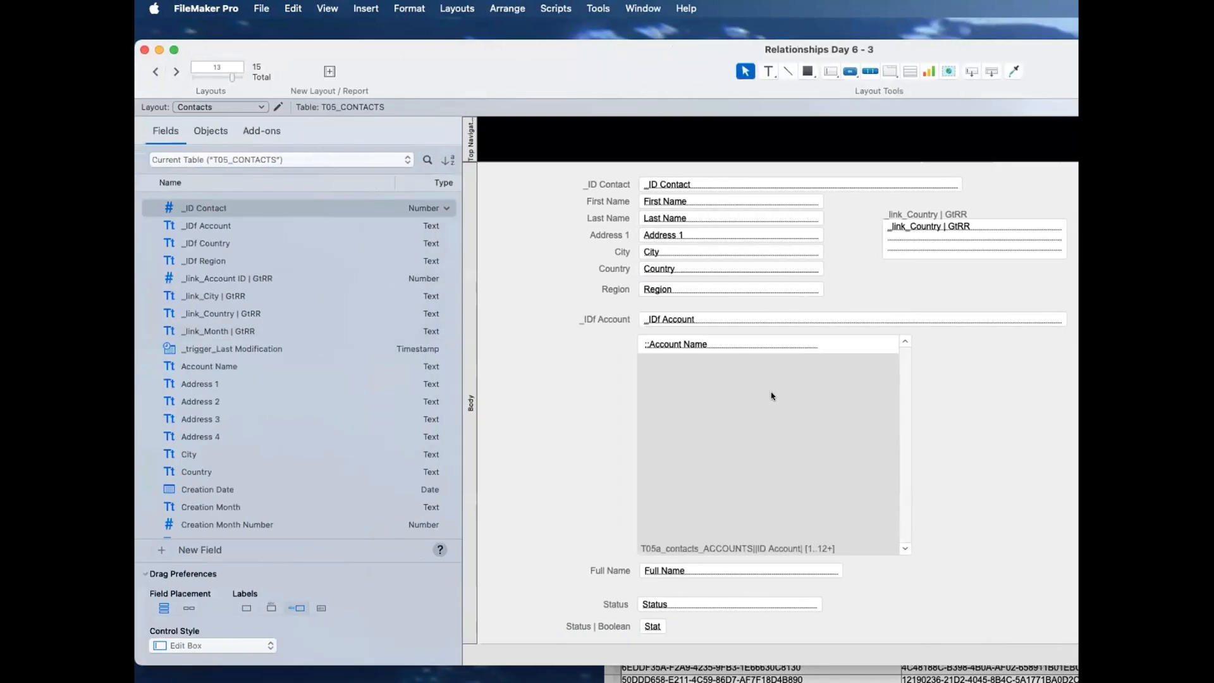
left_click(209, 246)
left_click(207, 259, "shift")
left_click_drag(361, 269, 1104, 382)
left_click(1040, 424)
key("super+l")
Step: Replace _IDf Country in all contact records with the calculated result T05b_contacts_COUNTRIES||Country|::__ID Country
left_click(746, 369)
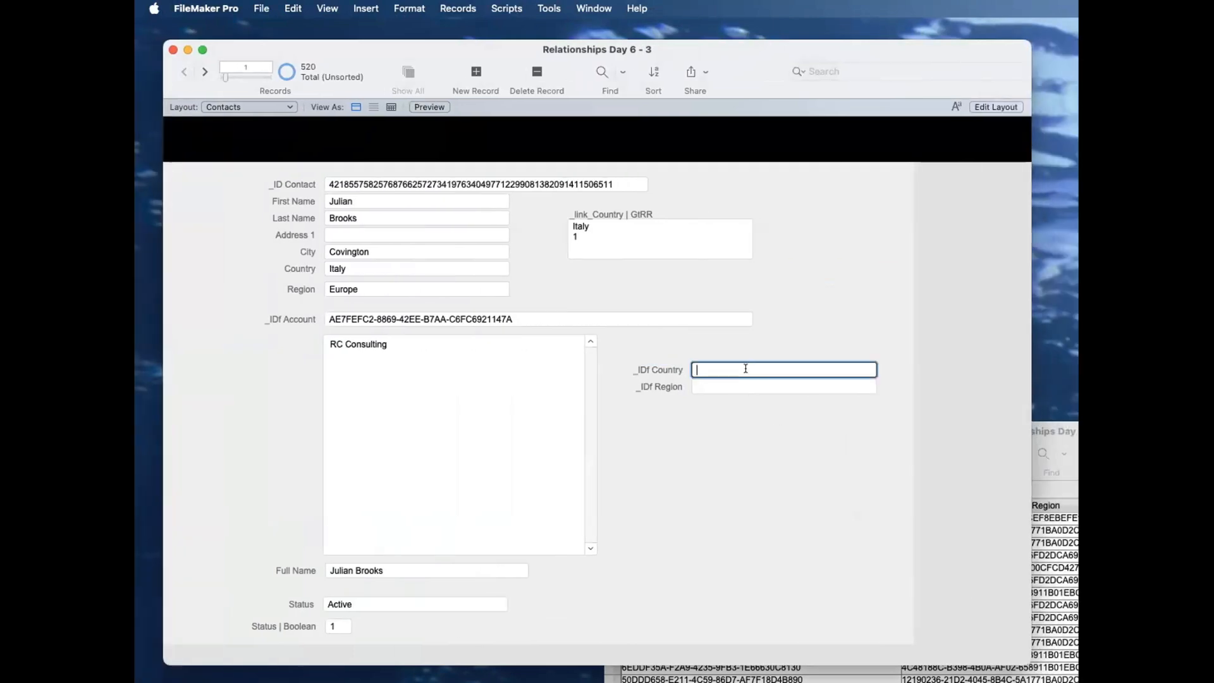
left_click(445, 8)
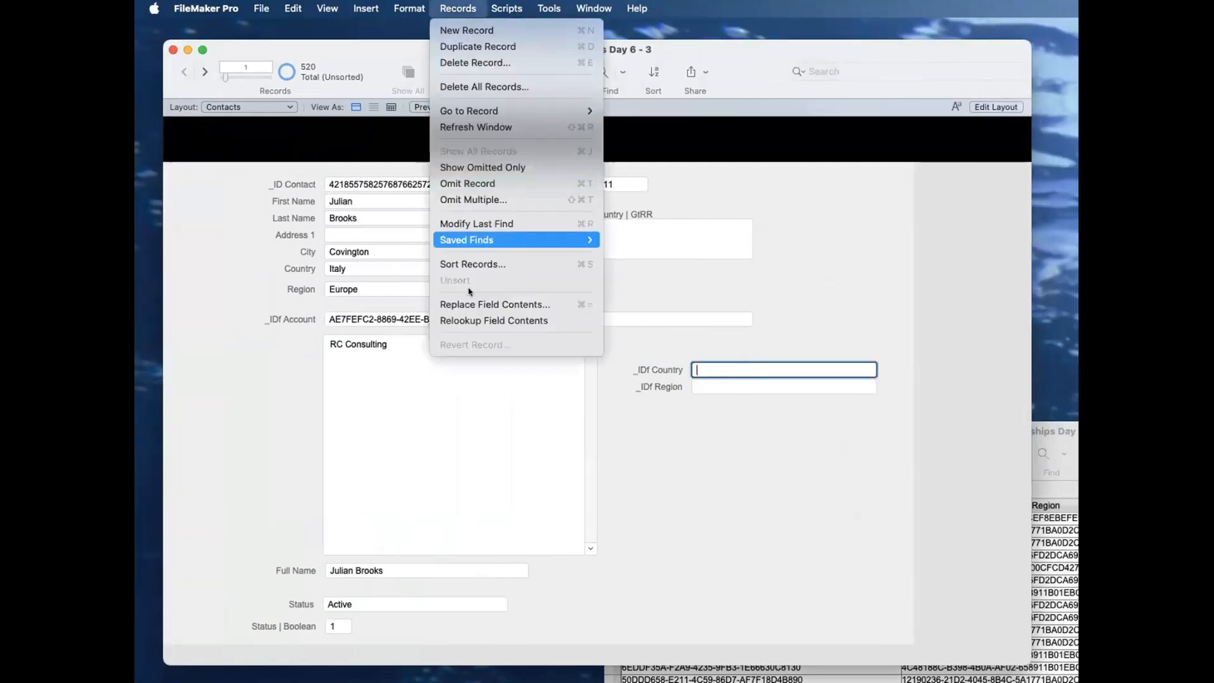
left_click(473, 304)
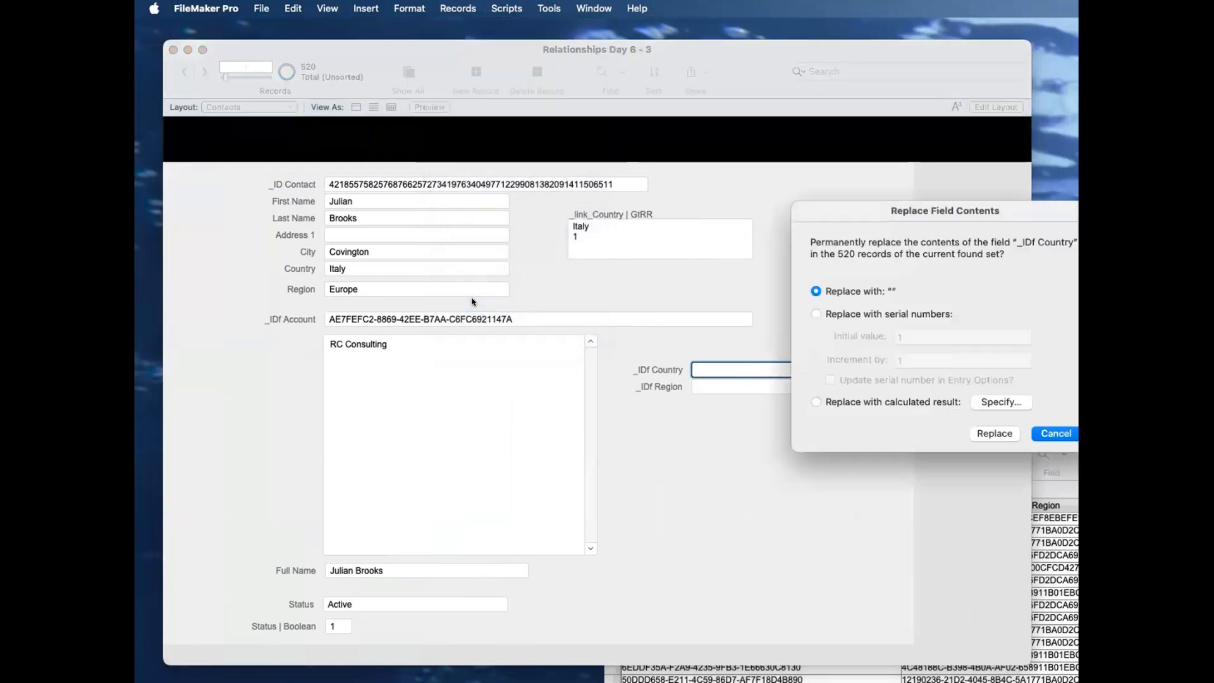
left_click(988, 404)
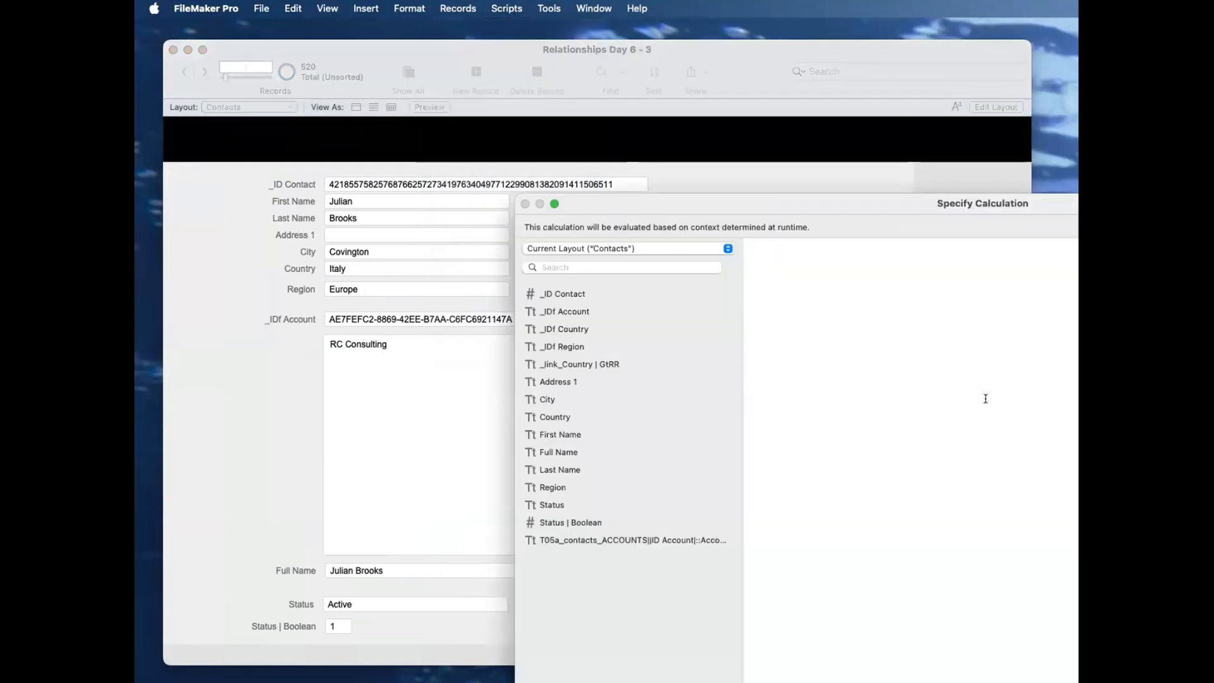
left_click(623, 250)
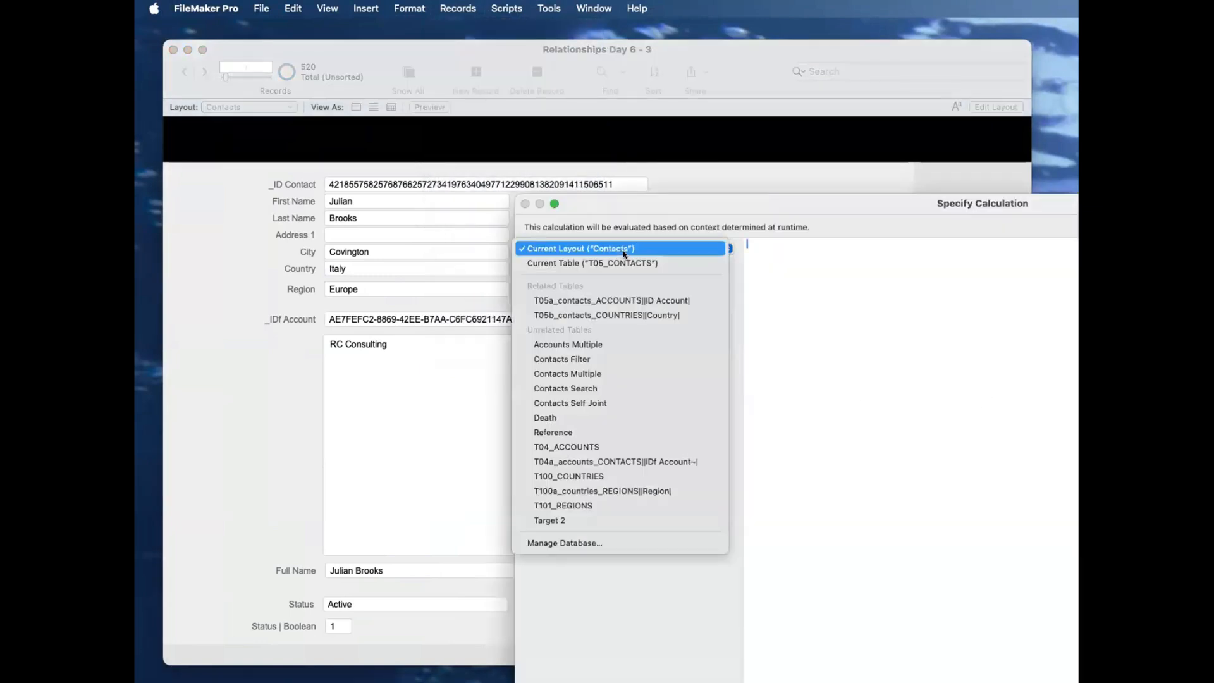
left_click(622, 320)
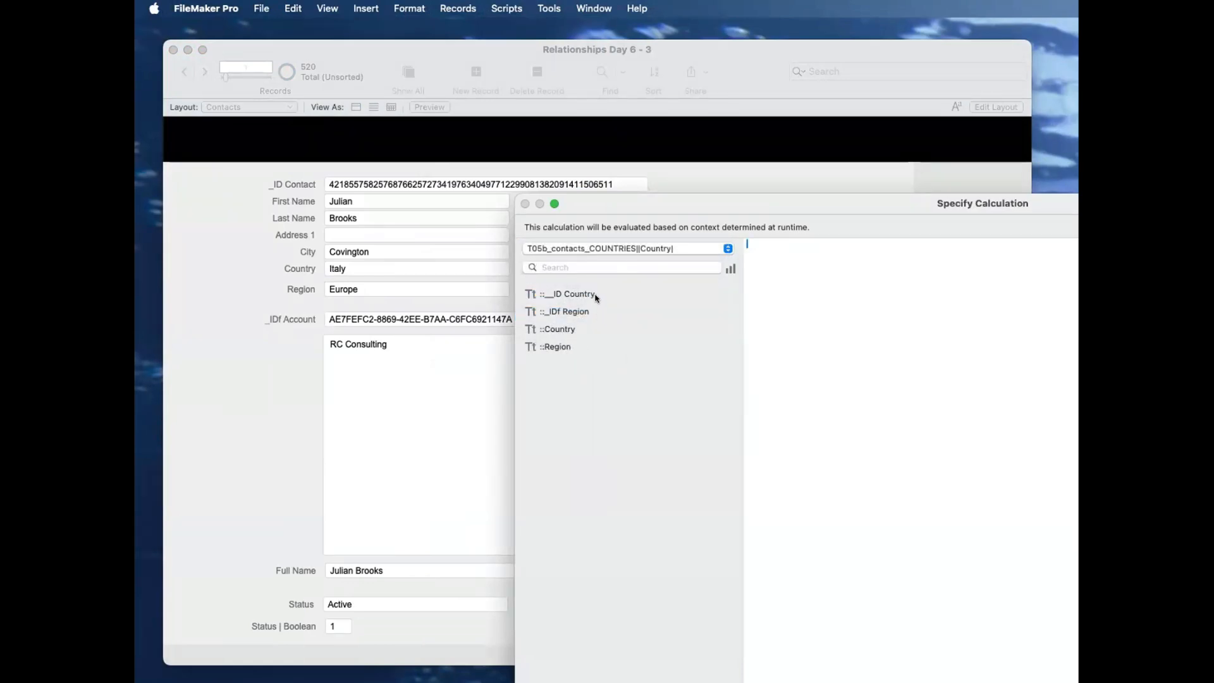
left_click_drag(640, 206, 632, 263)
double_click(597, 349)
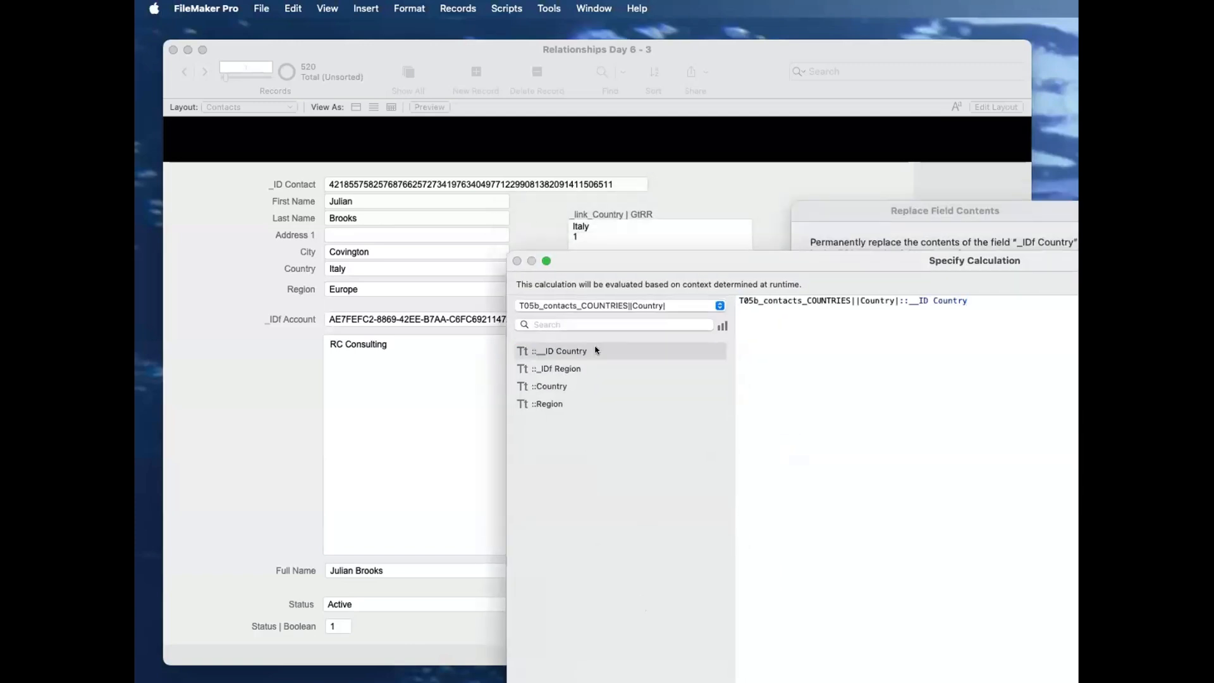
key("Return")
left_click(994, 430)
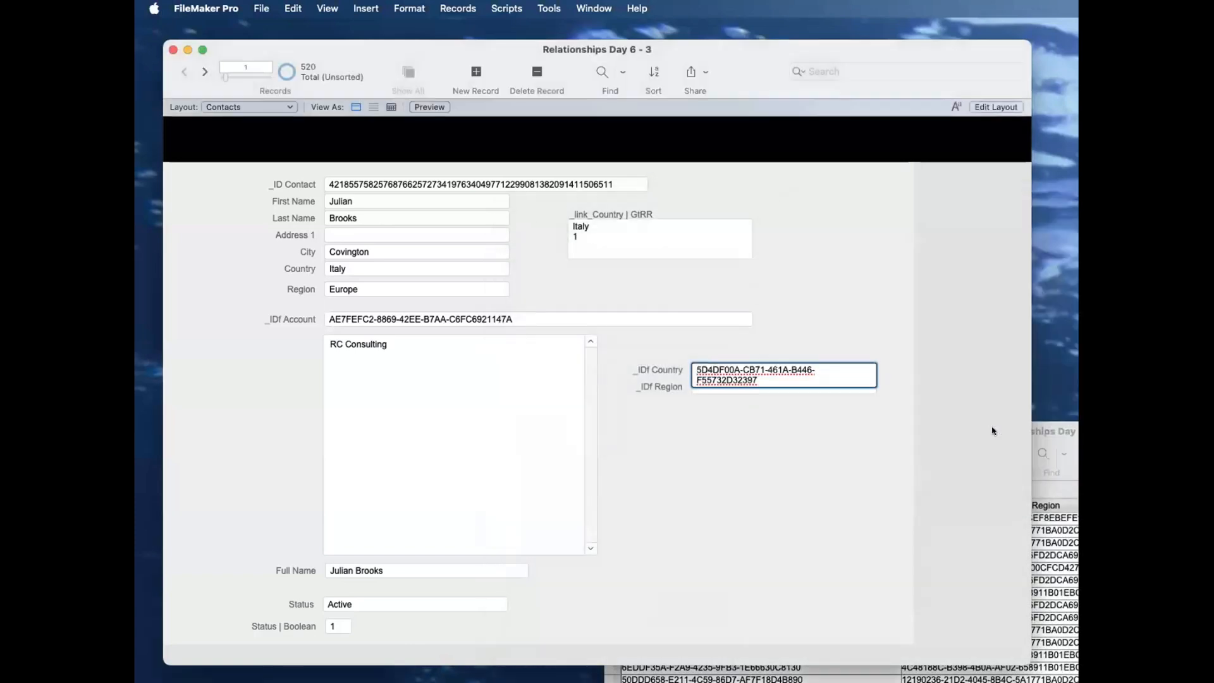
Step: Browse through several contact records to check their _IDf Country values, and return to the first record
left_click(832, 458)
left_click(205, 73)
left_click(205, 74)
left_click(205, 73)
left_click(205, 73)
left_click(205, 74)
left_click(206, 73)
left_click_drag(227, 77, 201, 79)
Step: Replace _IDf Region in all contact records with the calculated result T05b_contacts_COUNTRIES||Country|::_IDf Region
left_click(707, 385)
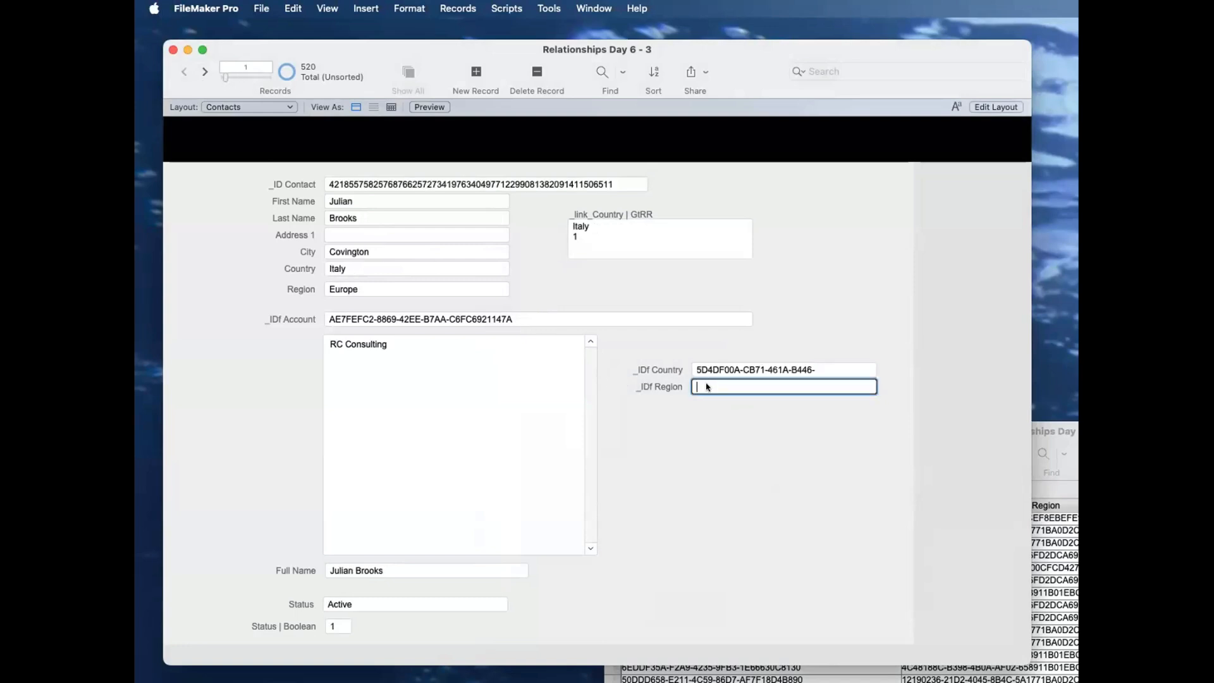
key("super+equal")
left_click(816, 402)
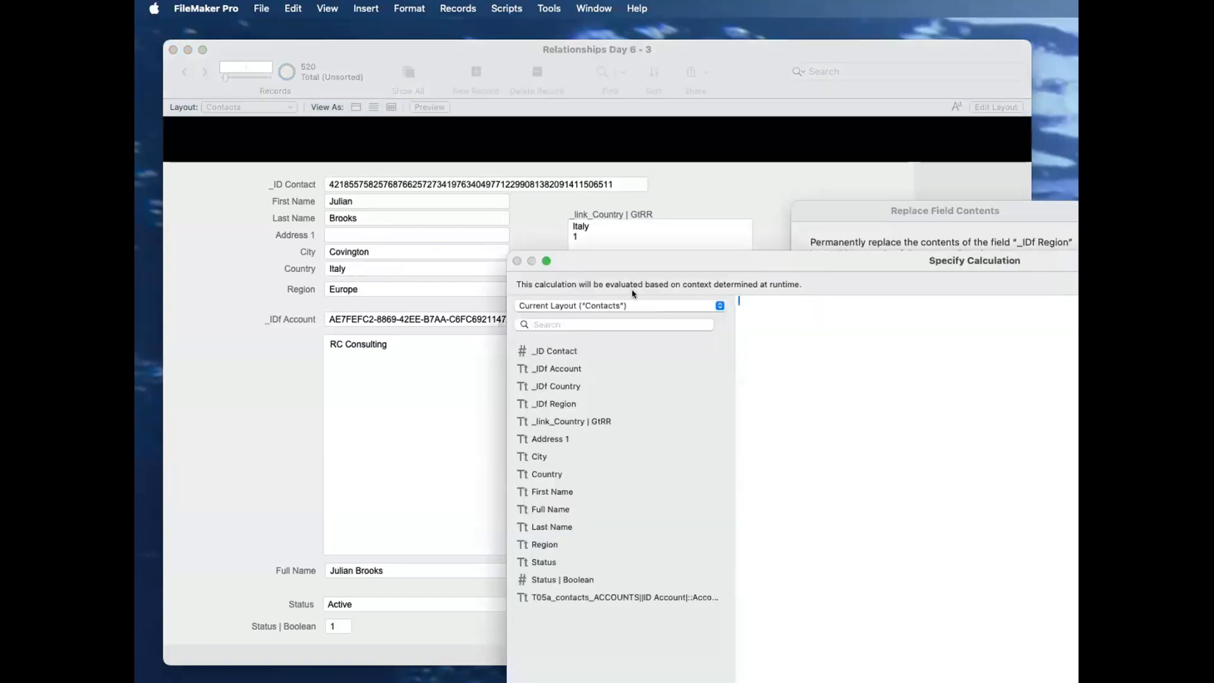
left_click(633, 305)
left_click(640, 374)
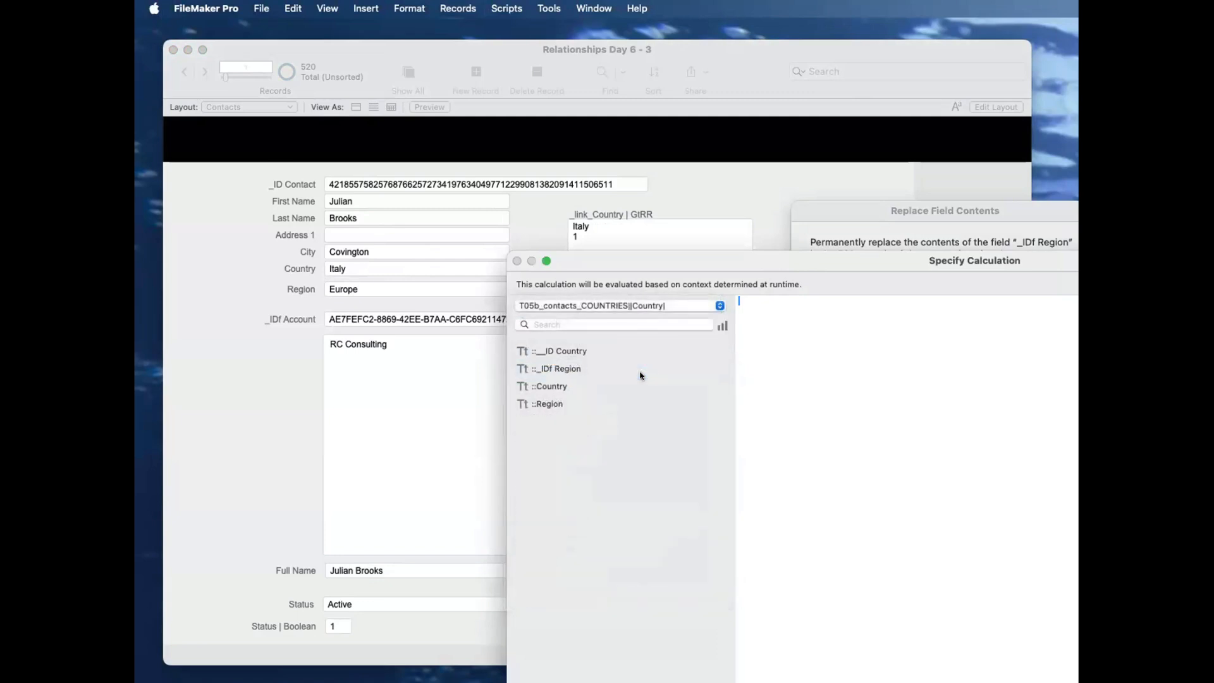
double_click(602, 370)
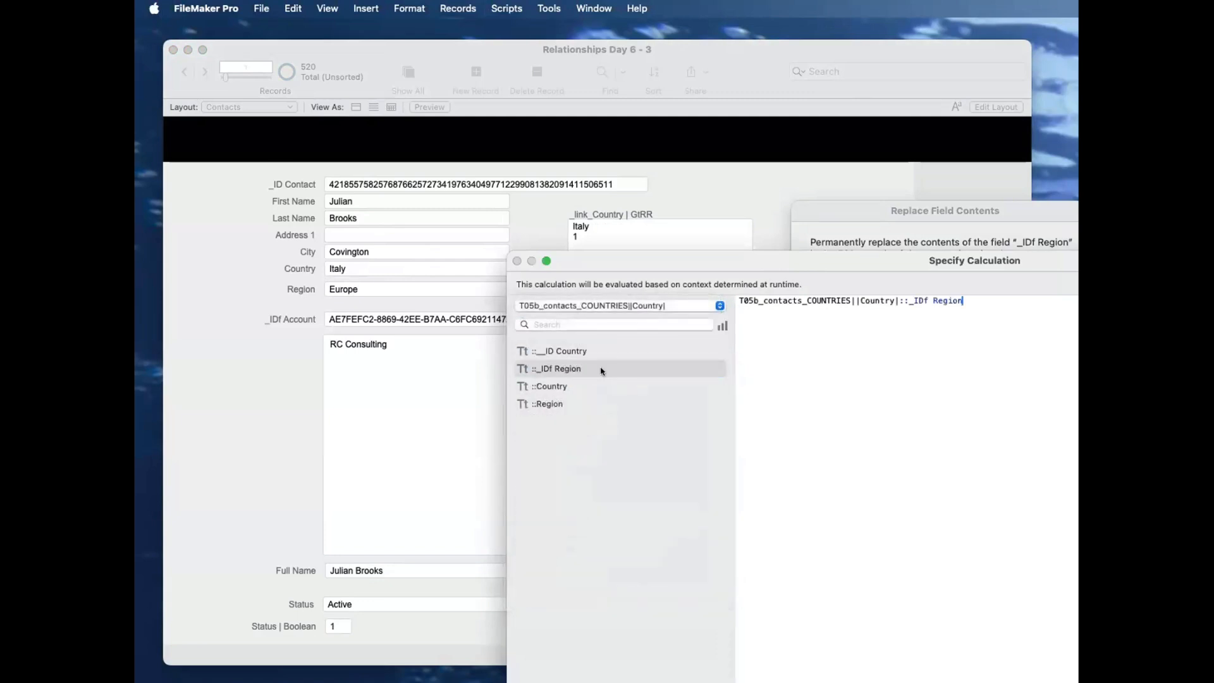
key("Return")
left_click(987, 433)
left_click(664, 479)
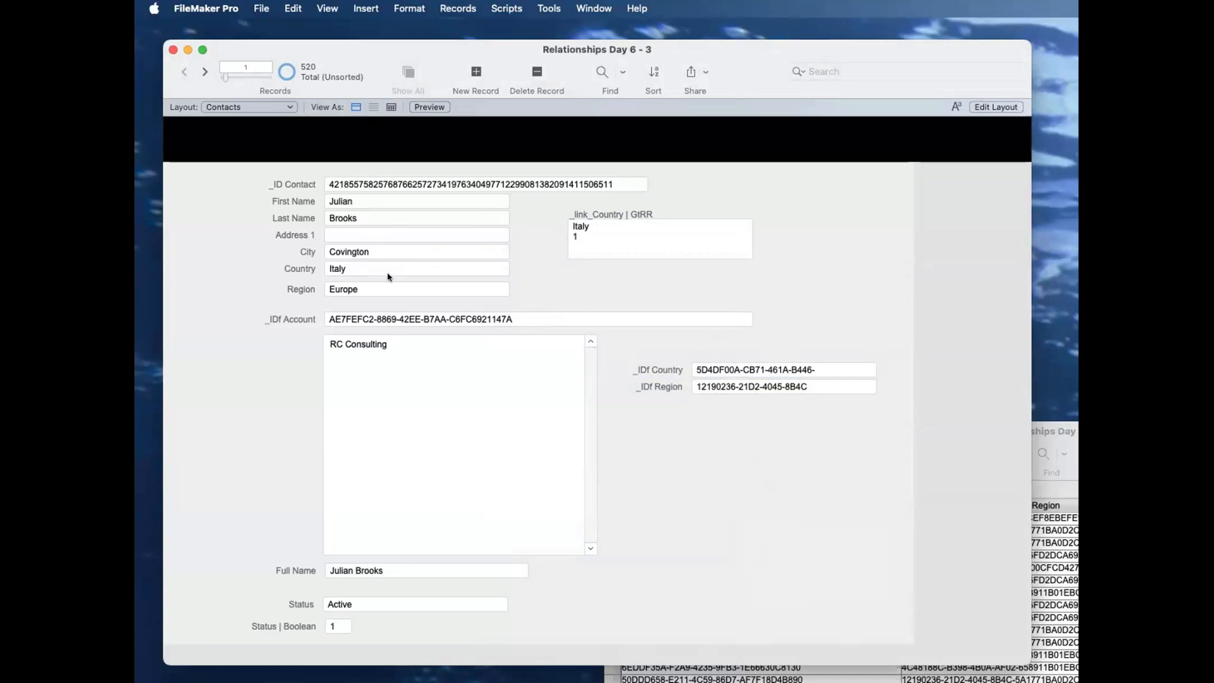
Step: Bring the Countries window beside the contact and compare Italy's country ID with the contact's _IDf Country value
left_click(364, 266)
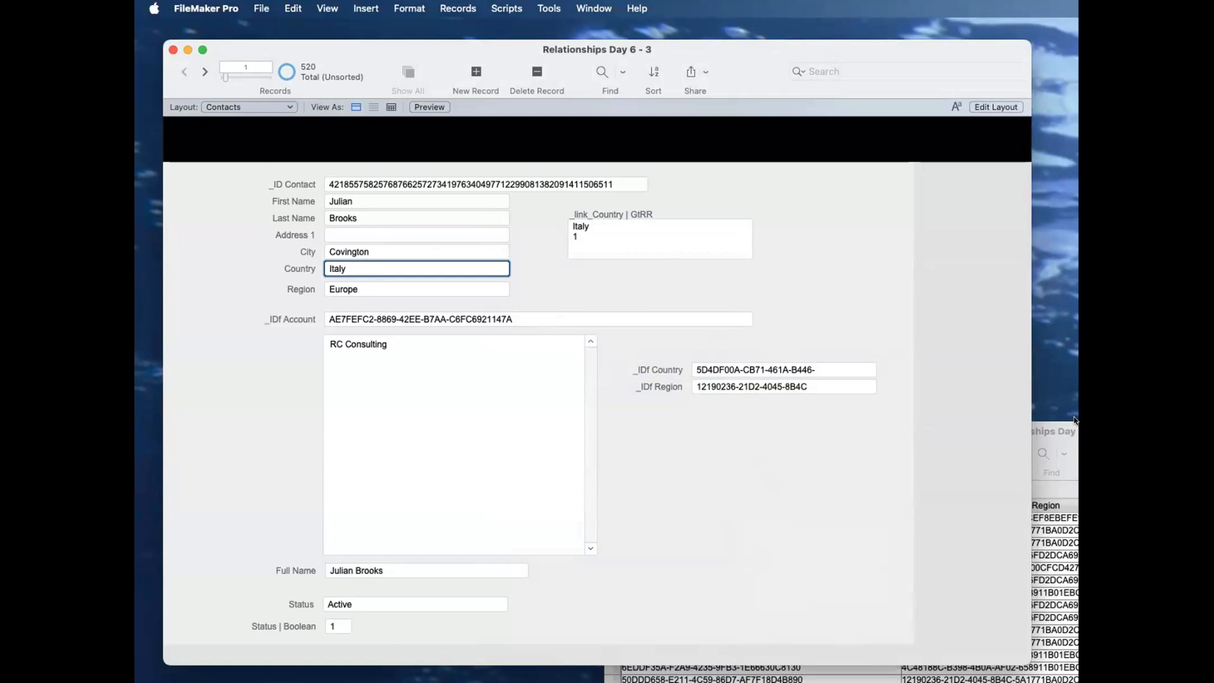
left_click_drag(1068, 430, 853, 403)
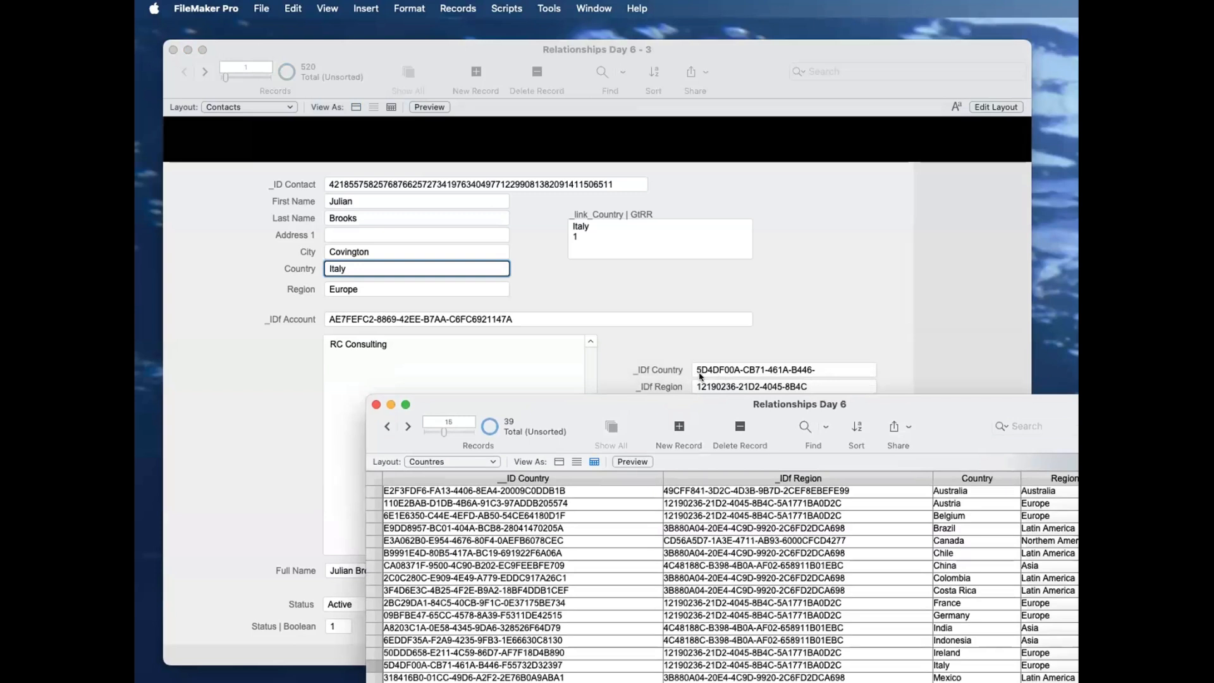
left_click(401, 665)
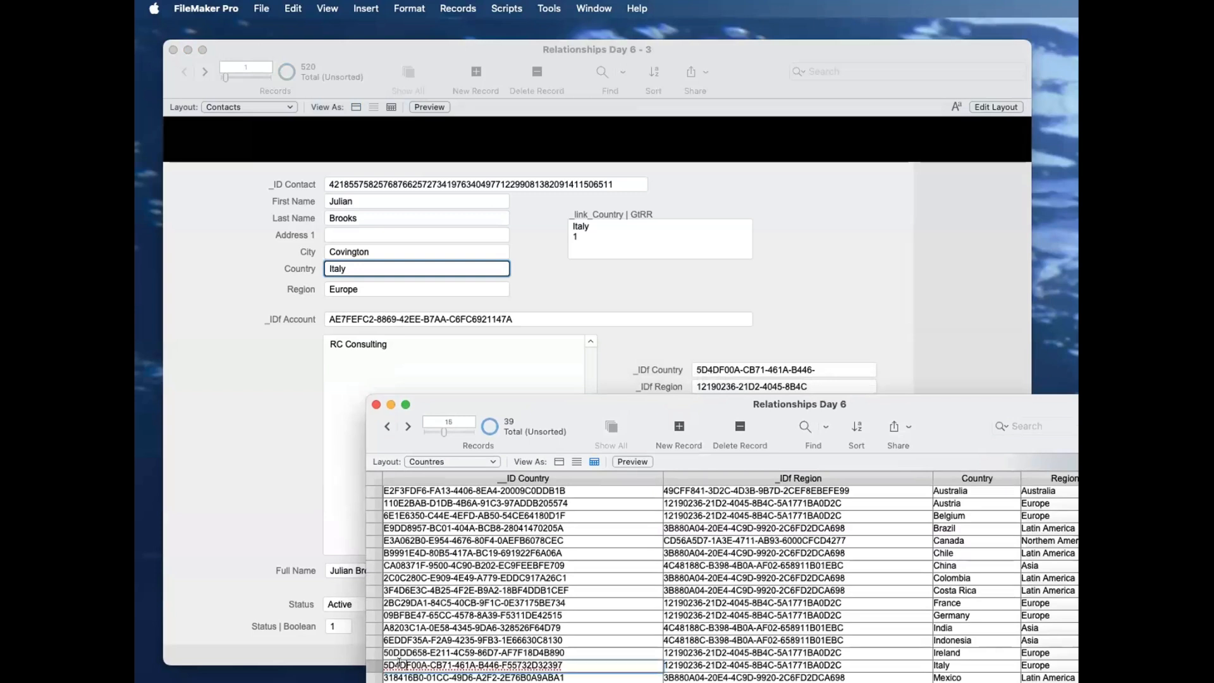
Step: Inspect Italy's __ID Country and _IDf Region values in the Countries table
left_click_drag(382, 665, 400, 665)
left_click(676, 665)
left_click_drag(684, 665, 647, 666)
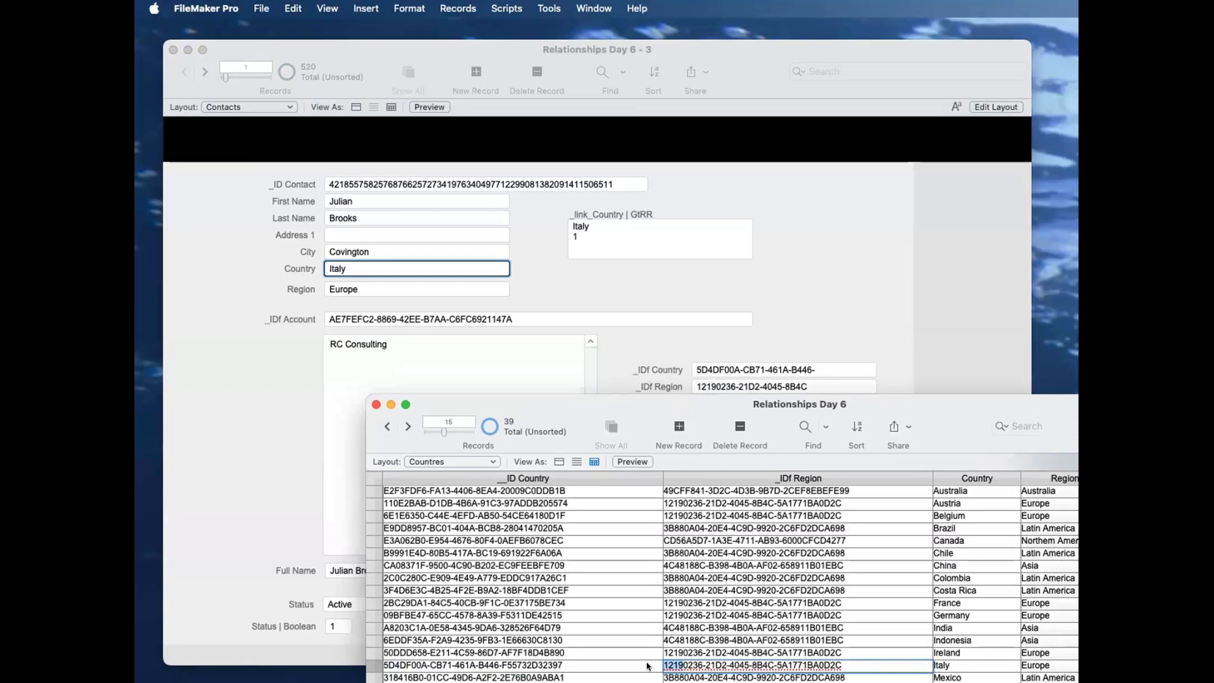
Step: Try renaming Italy as Italia in the Countries table, check the contact record, and restore the name Italy
left_click(970, 665)
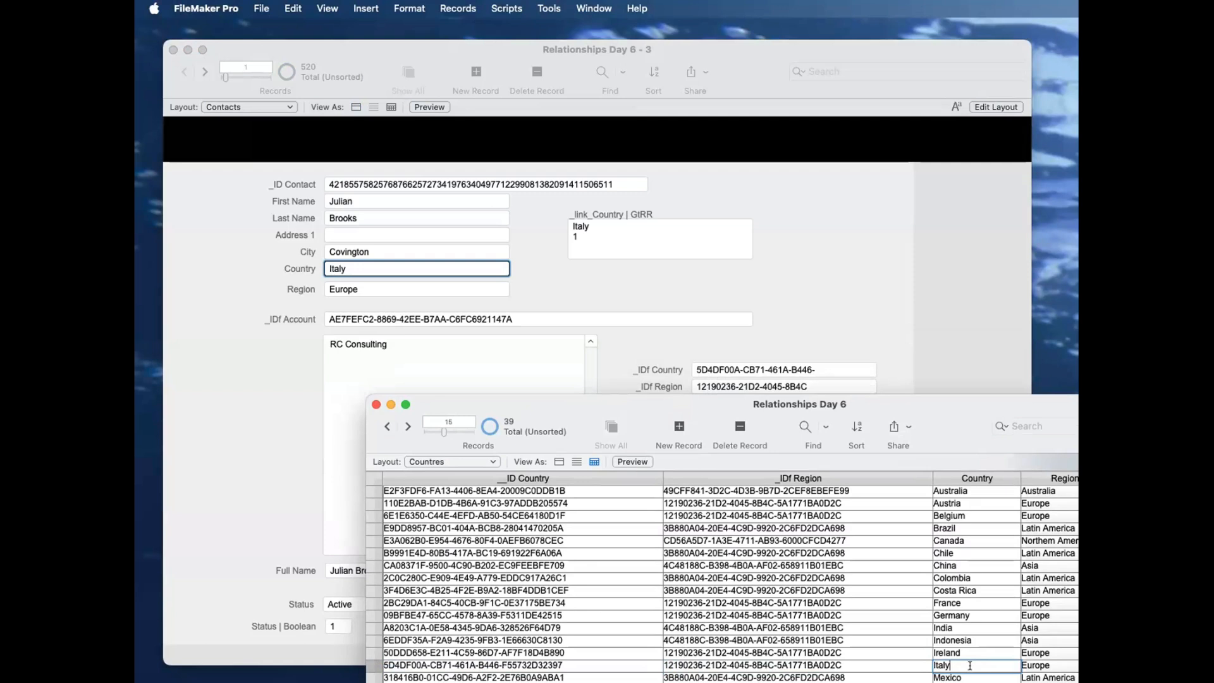
key("BackSpace")
type("ia")
left_click(911, 339)
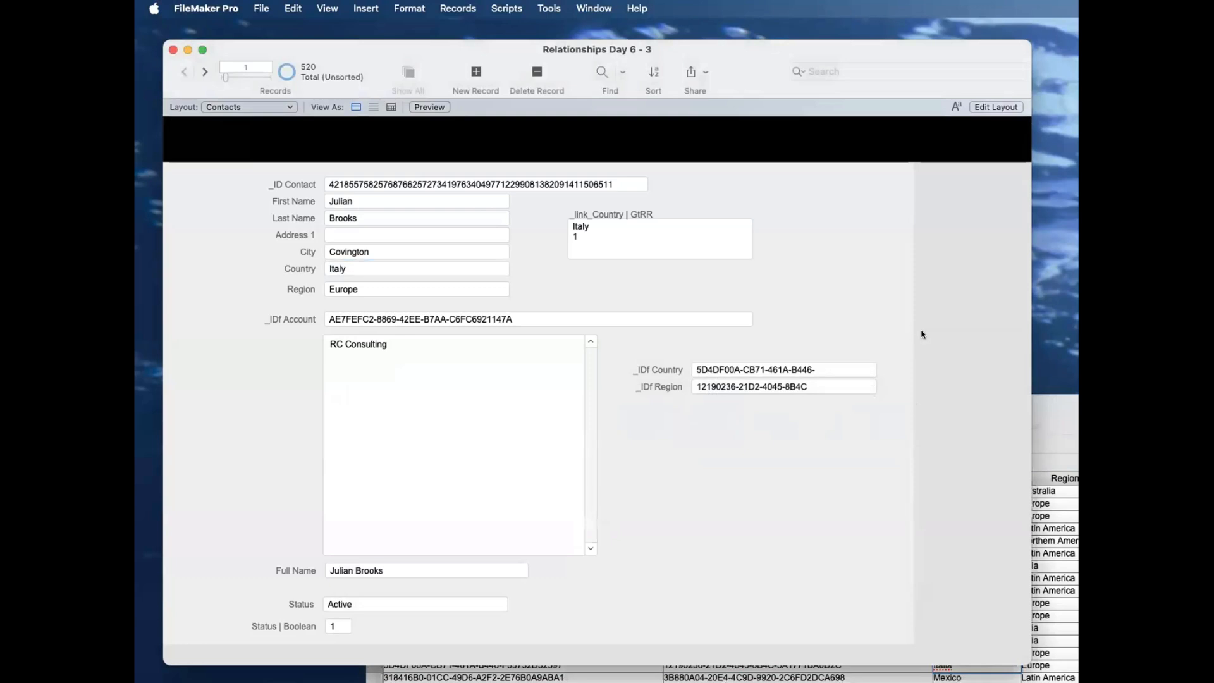
left_click(963, 667)
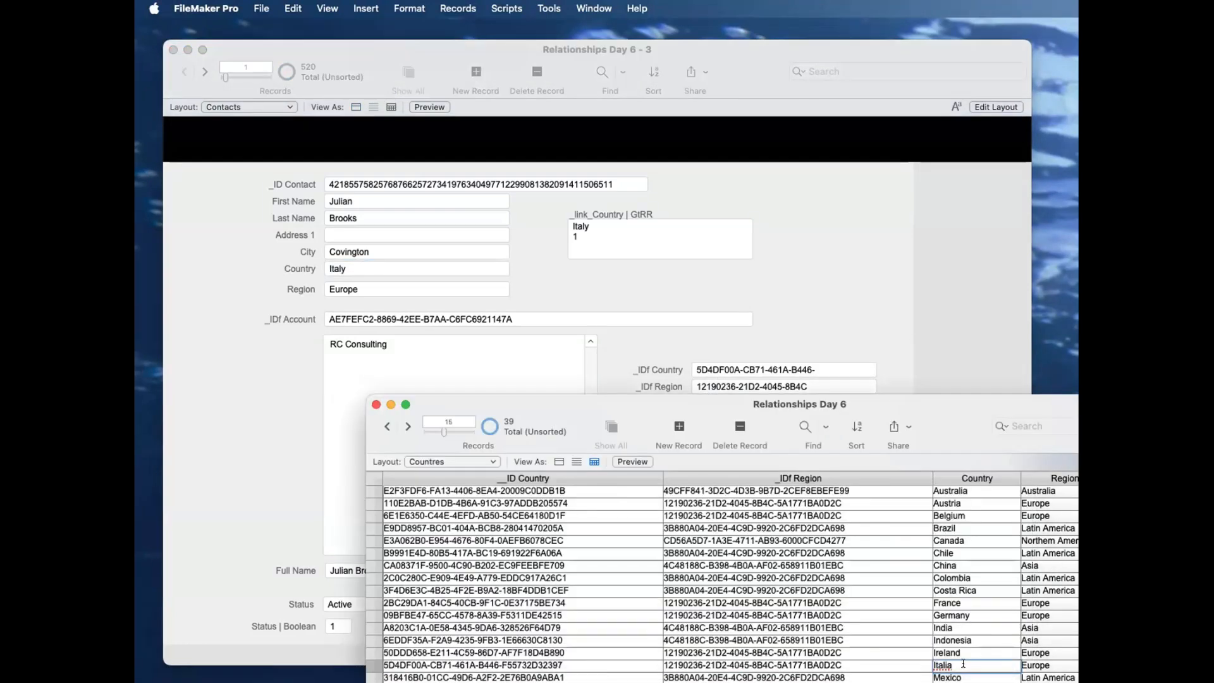
key("BackSpace")
type("y")
left_click(948, 340)
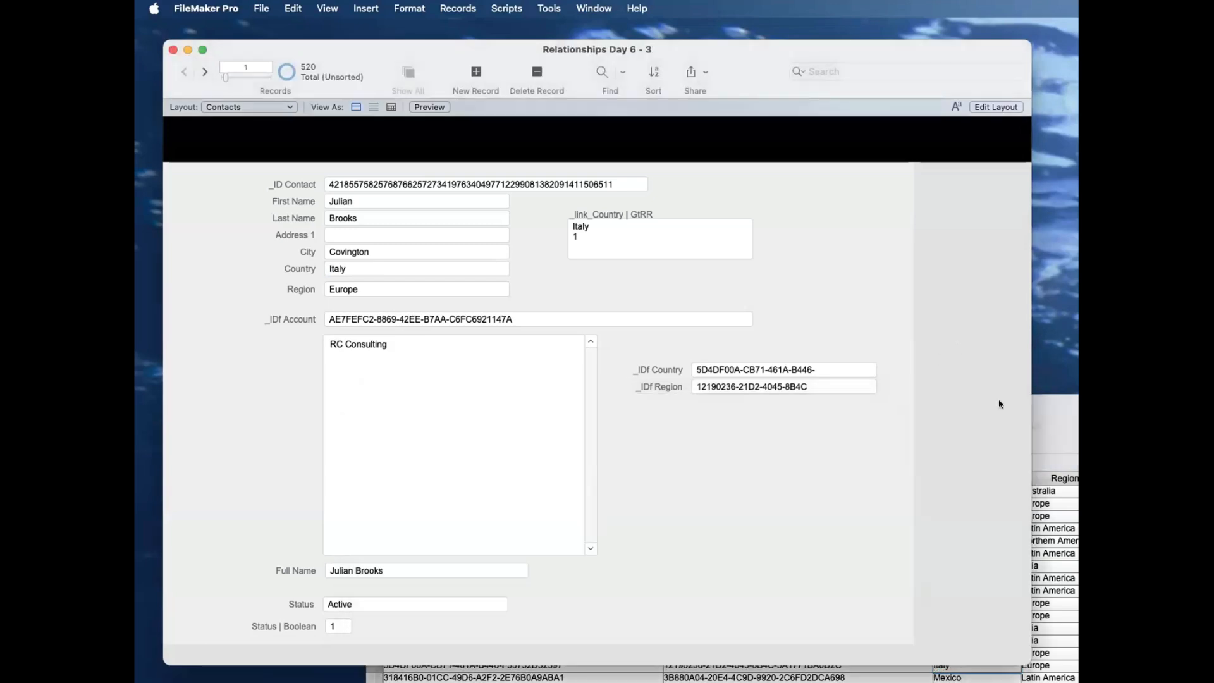
Step: Compare Italy's _IDf Region in the Countries table with the contact's _IDf Region, repositioning both windows
left_click(1001, 671)
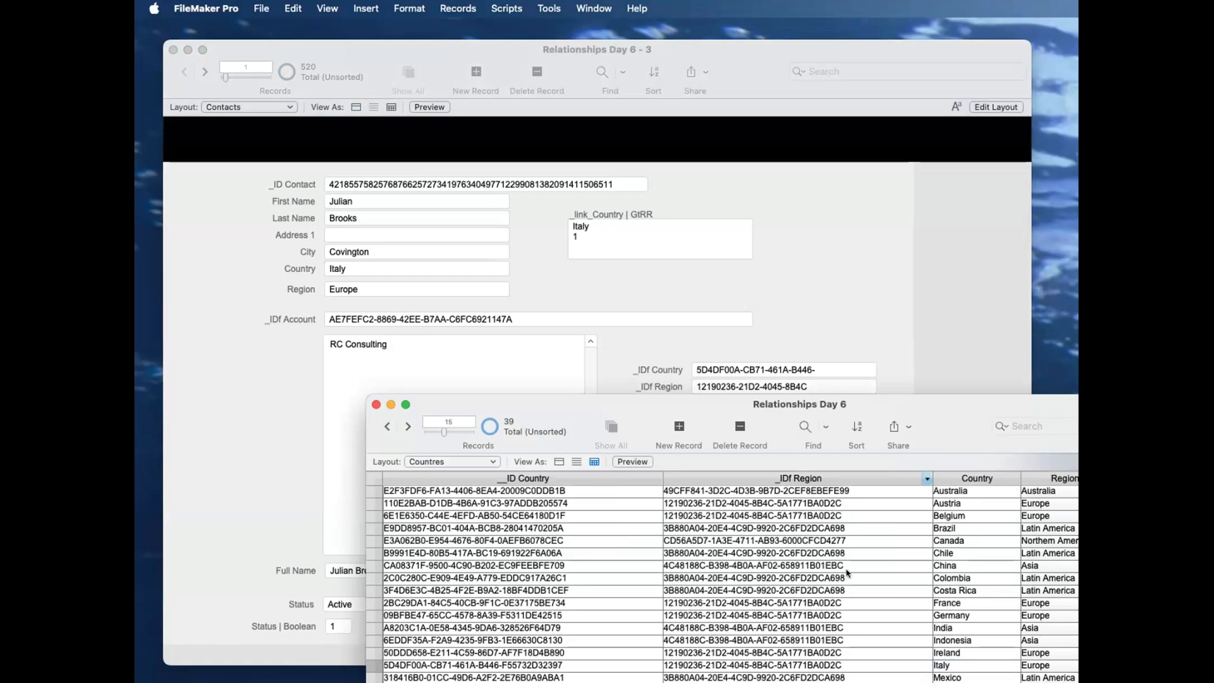
left_click(843, 653)
left_click(855, 665)
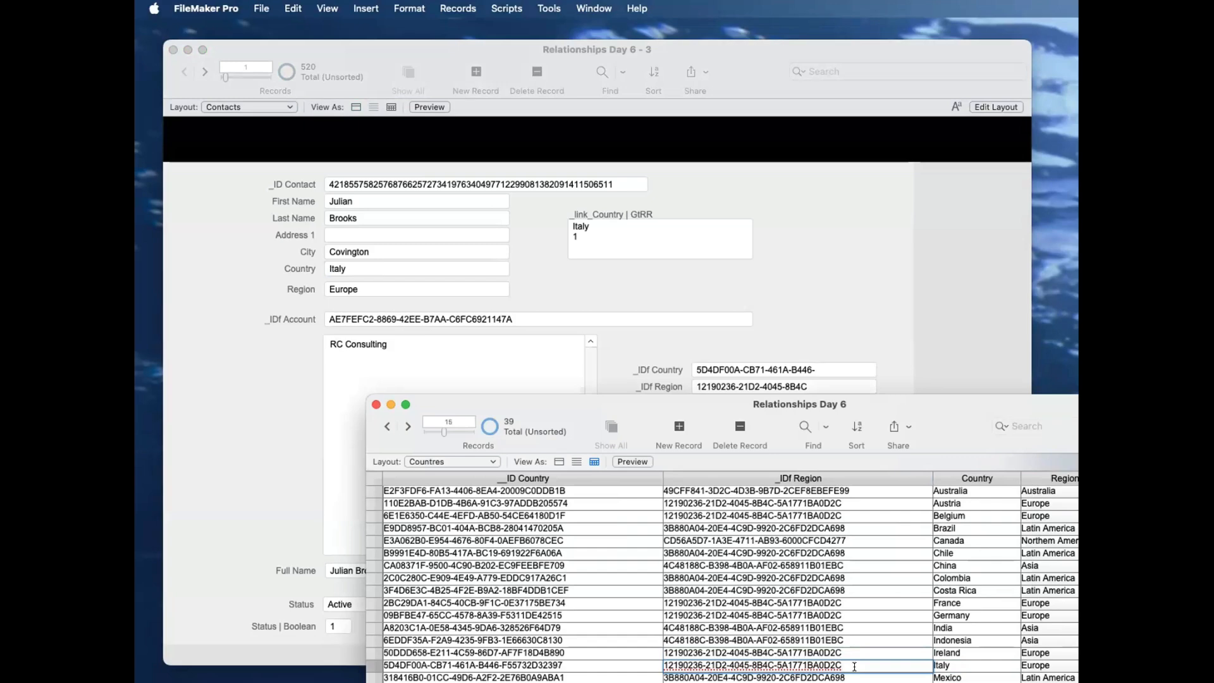
left_click_drag(930, 412, 961, 428)
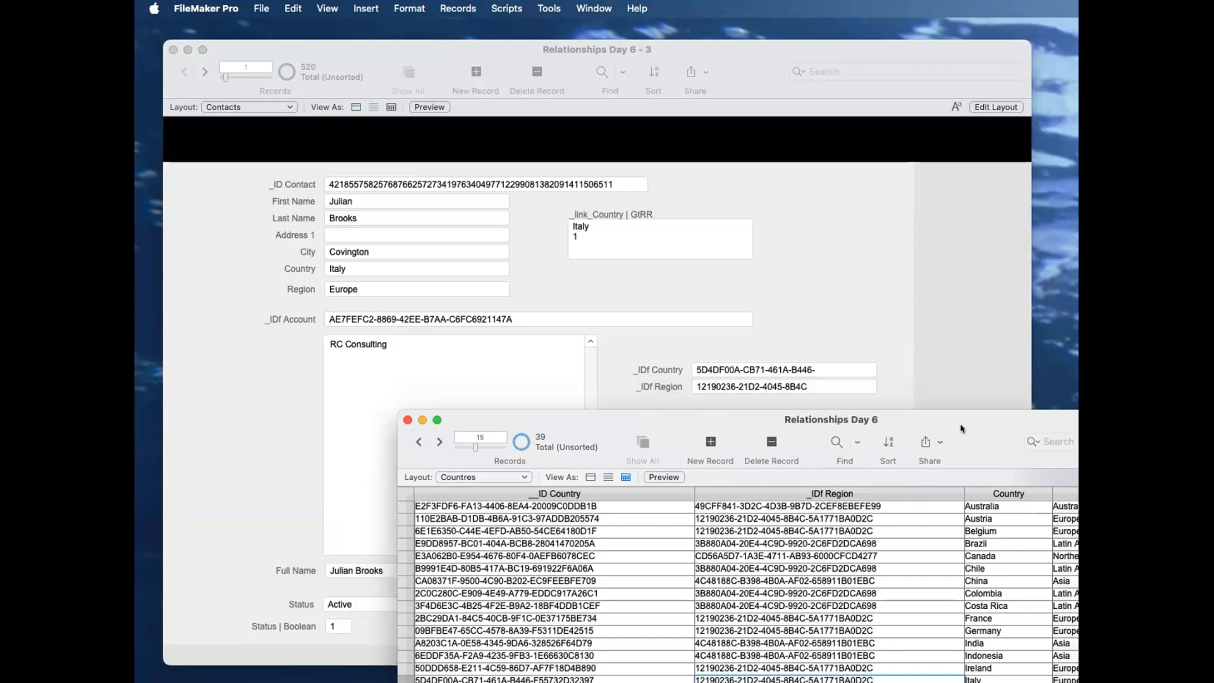
left_click_drag(728, 64, 728, 46)
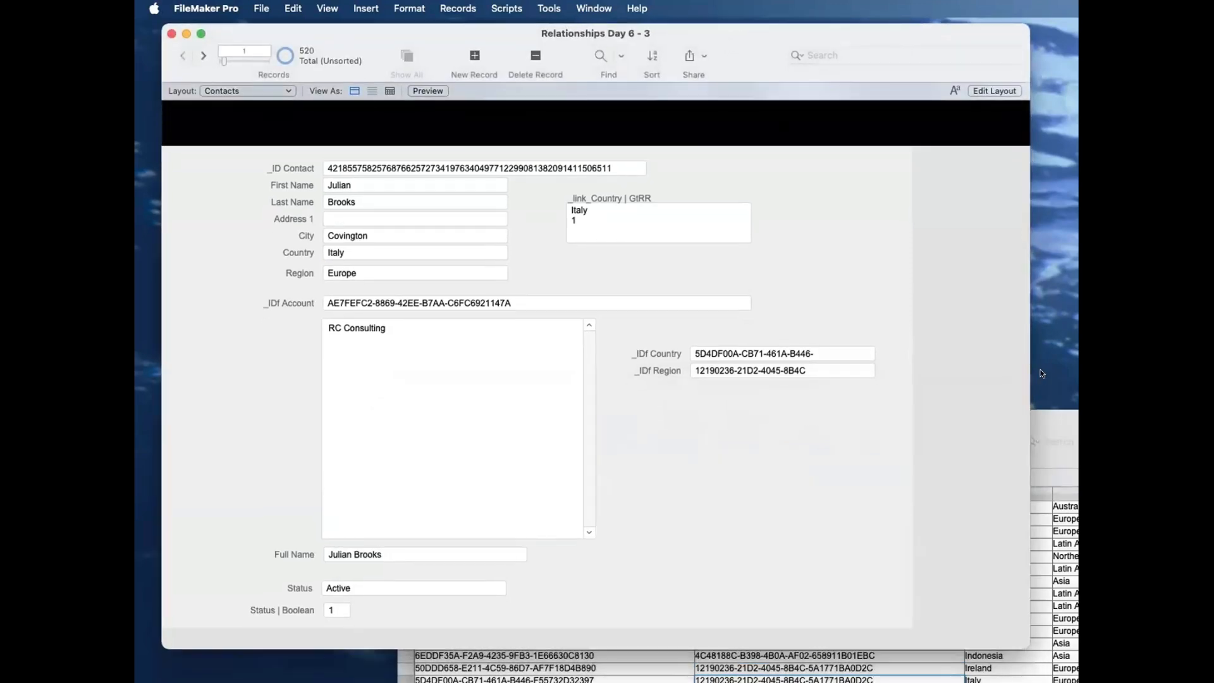
left_click(1056, 412)
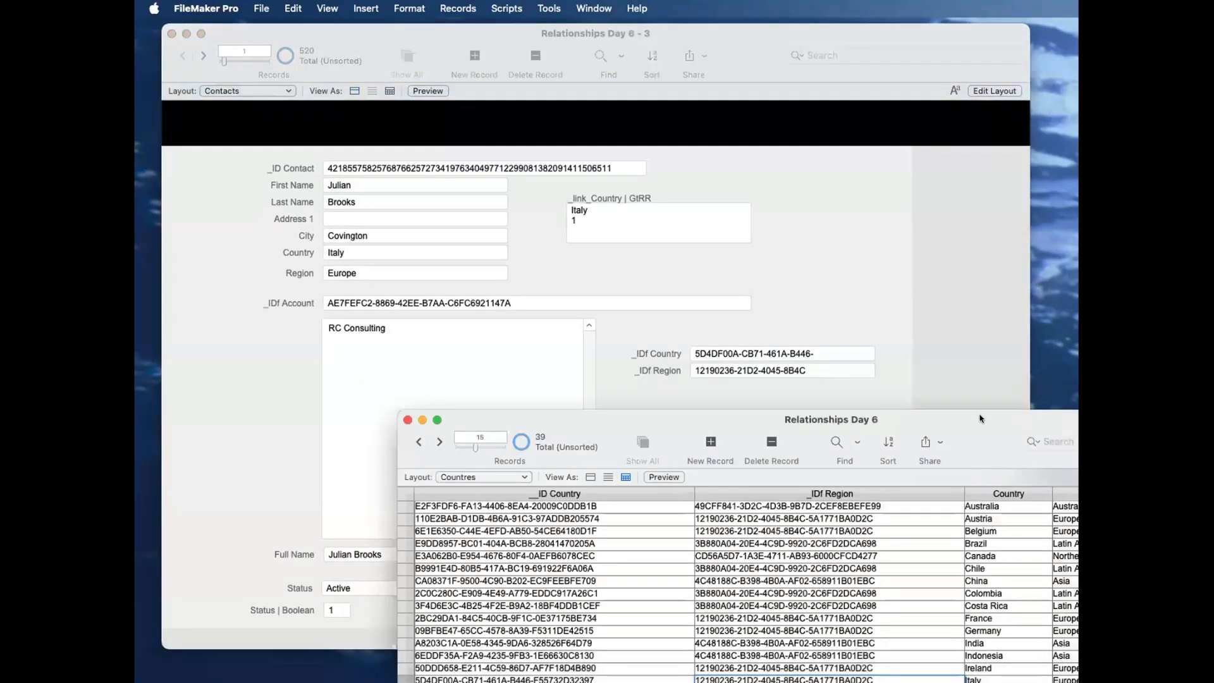
left_click(906, 304)
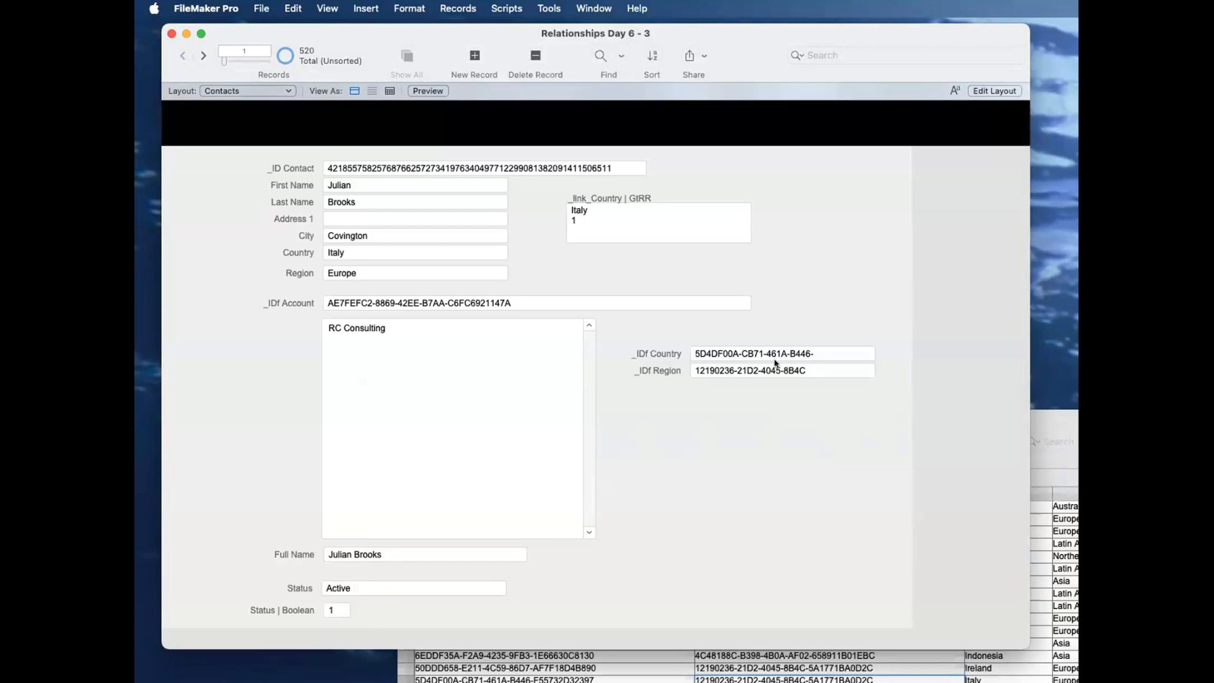
Step: Examine the contact's _ID Contact, _IDf Account, _IDf Country and _IDf Region fields
left_click(387, 167)
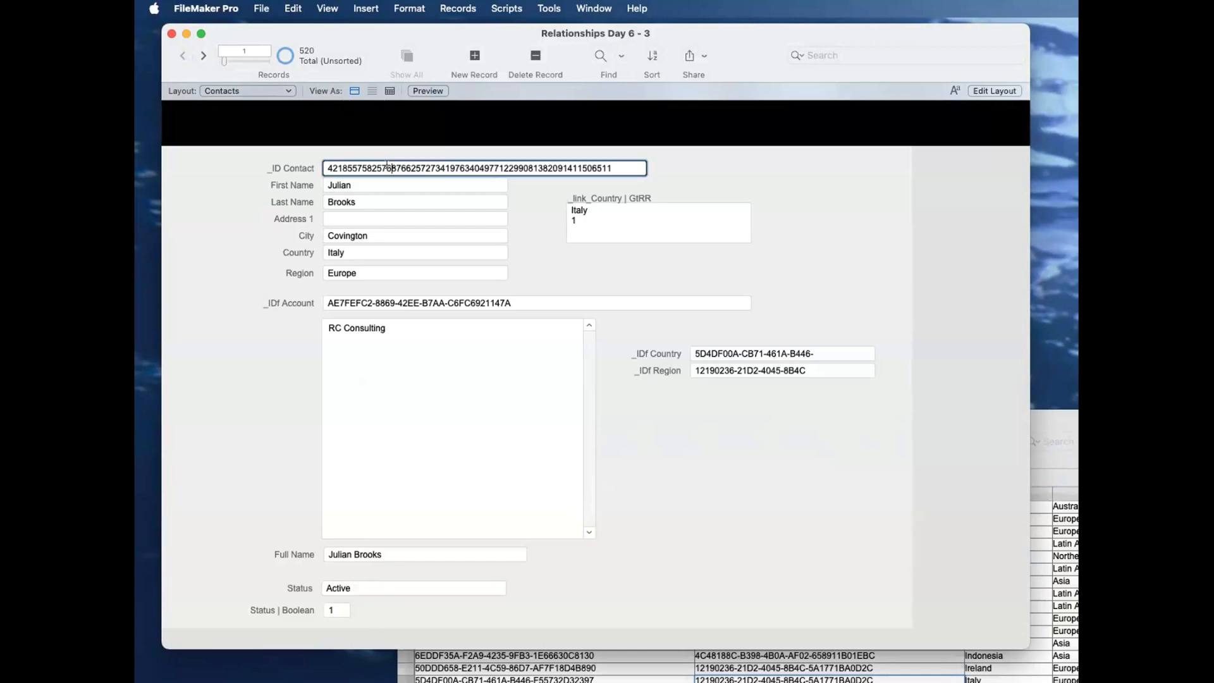
left_click(358, 299)
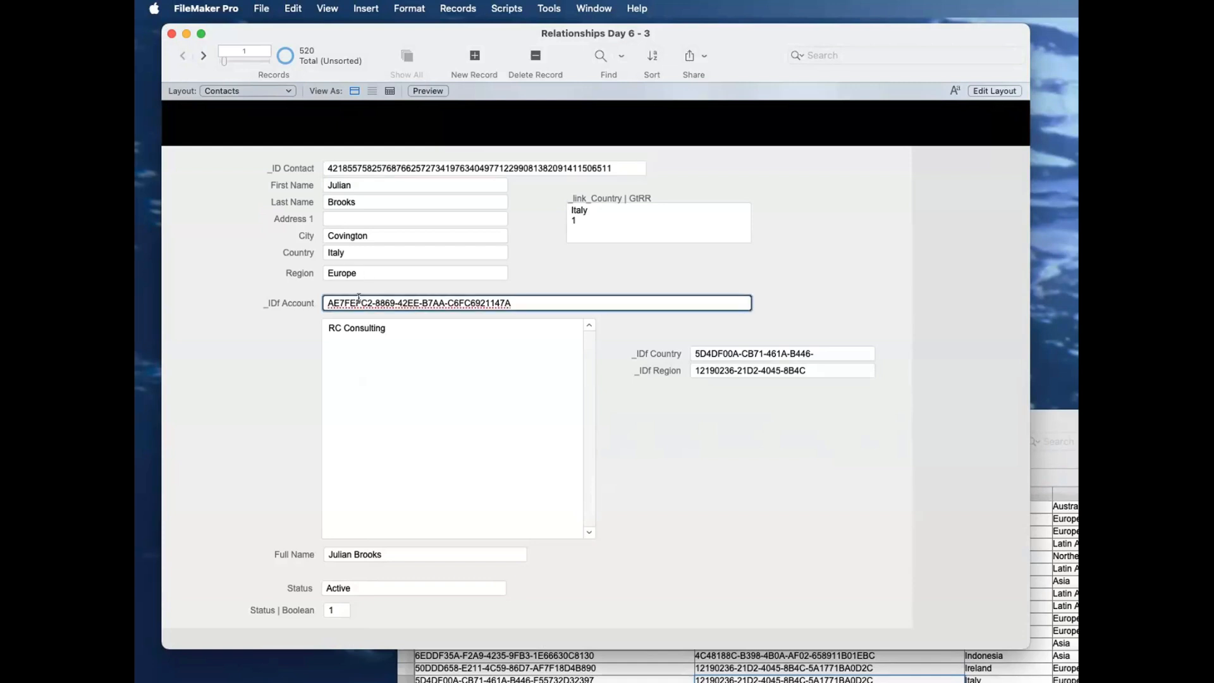
left_click(732, 352)
left_click(759, 441)
left_click(754, 372)
left_click(766, 445)
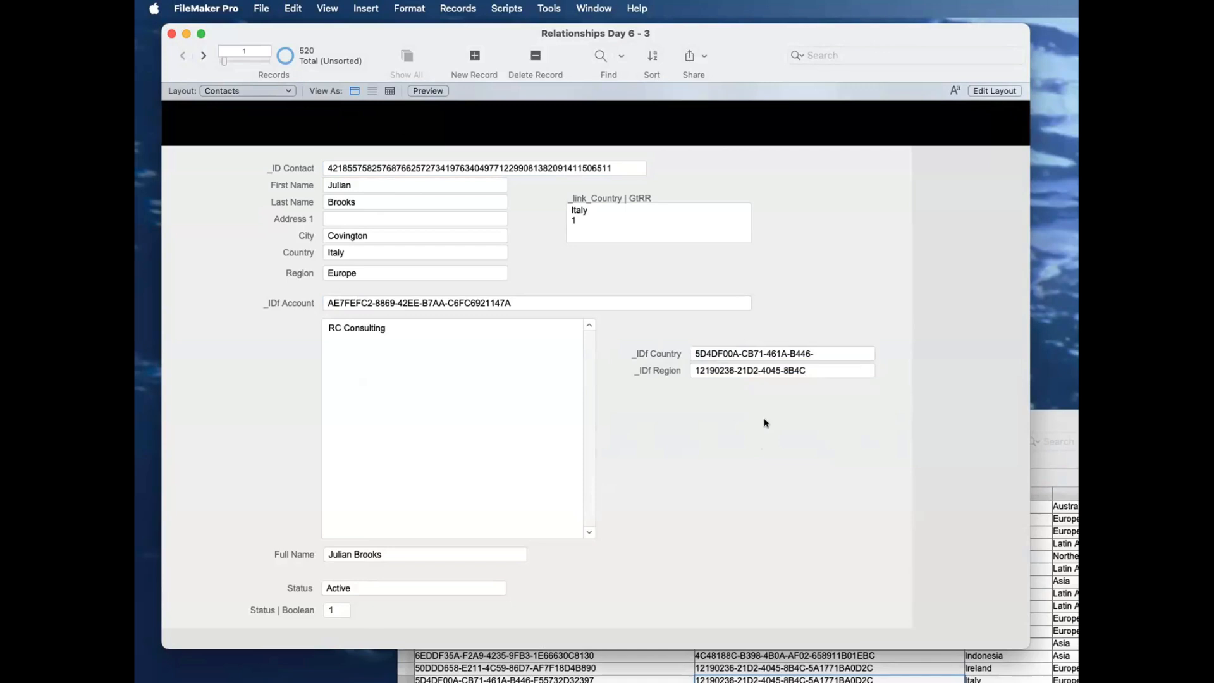
Step: Switch the contact window to the Accounts layout and look at the first two account records
left_click(232, 91)
left_click(246, 79)
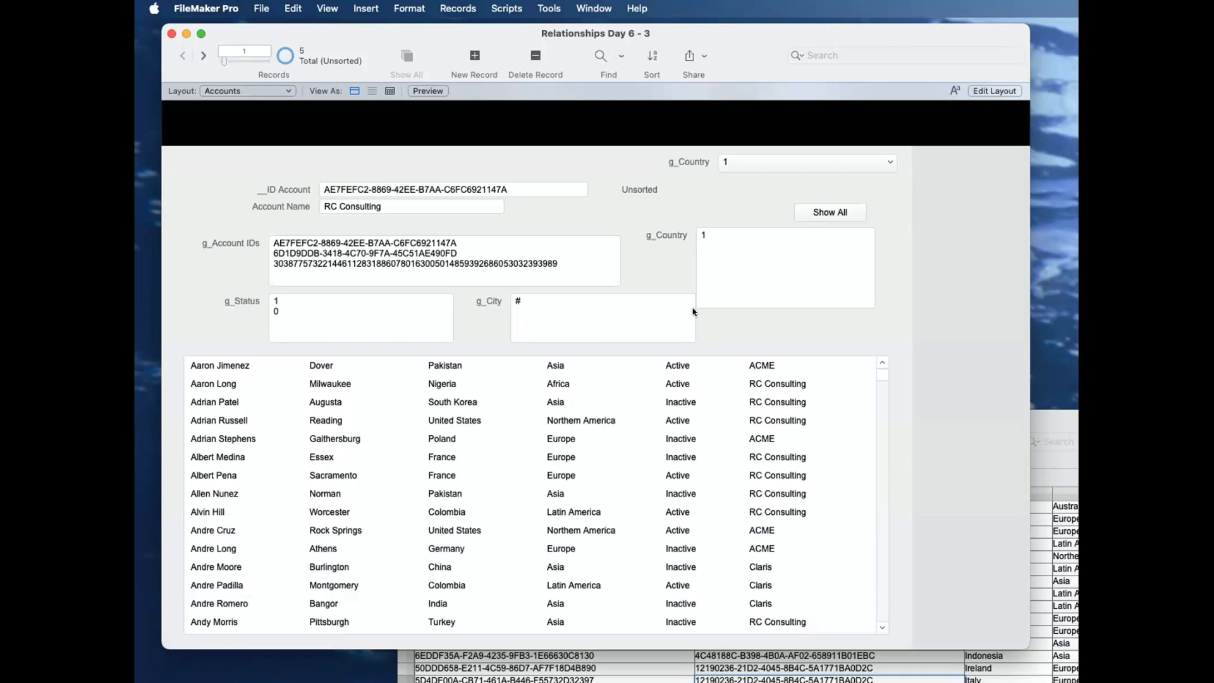
left_click(203, 56)
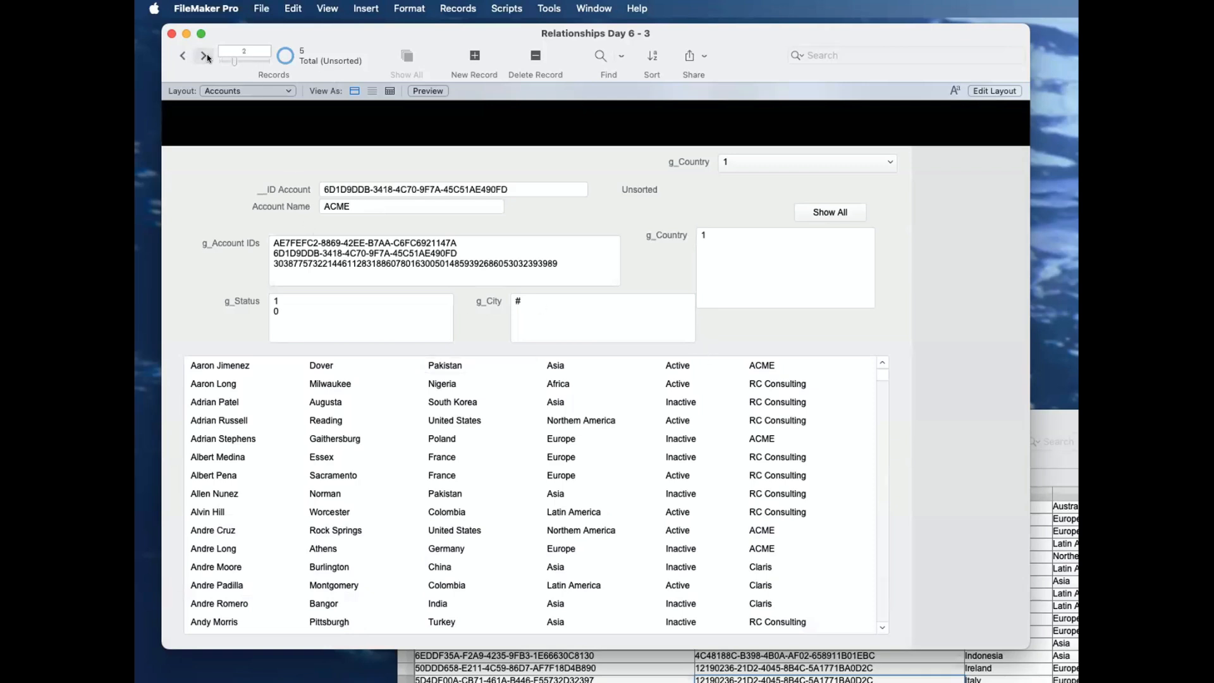
left_click(181, 55)
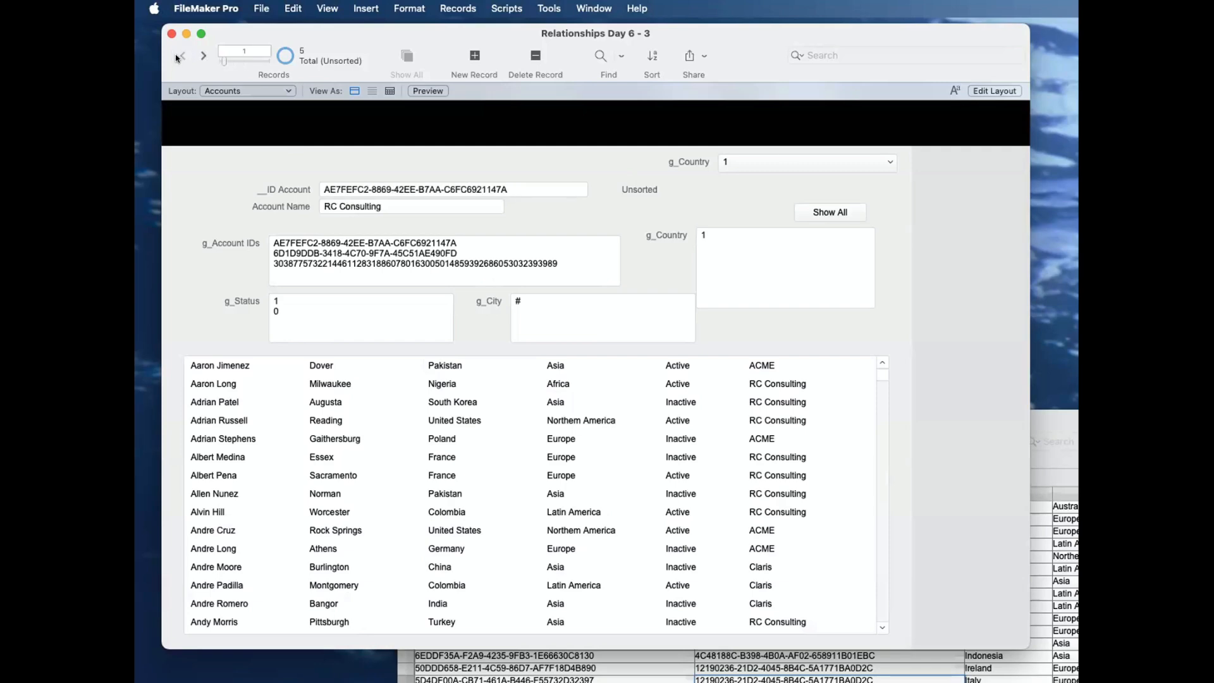
Step: Duplicate the Accounts layout and name the copy Accounts 2
key("super+shift+l")
left_click_drag(929, 451, 716, 259)
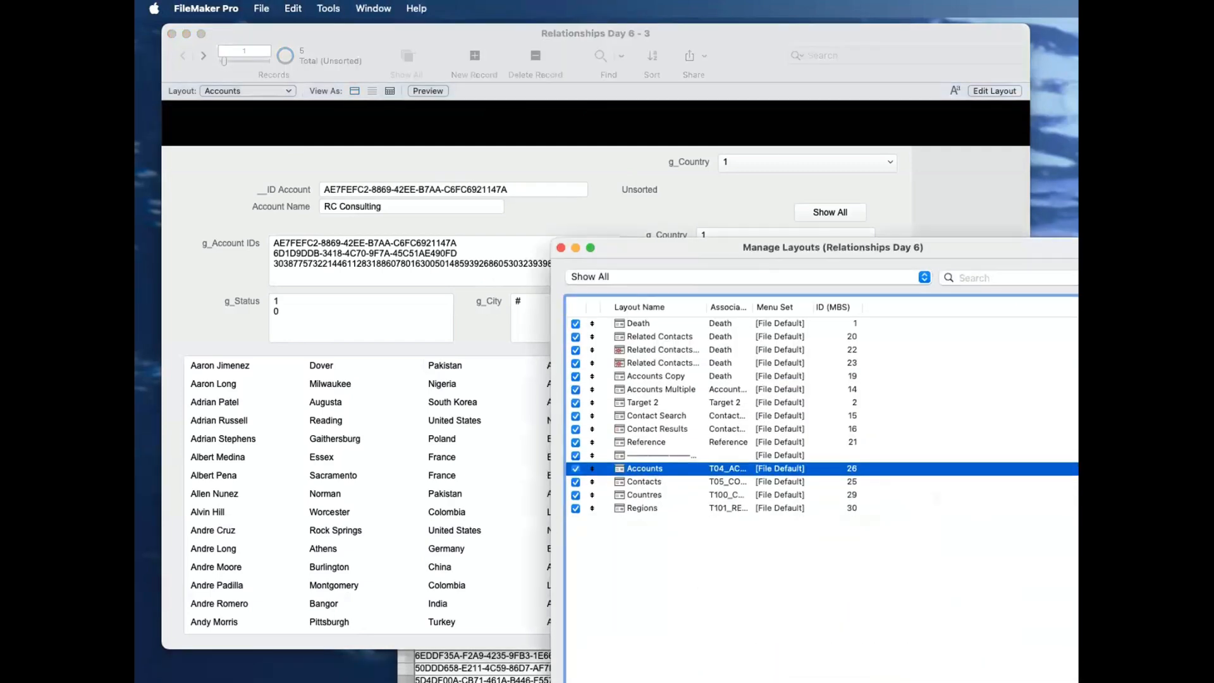
key("super+d")
double_click(672, 483)
double_click(512, 233)
type("2")
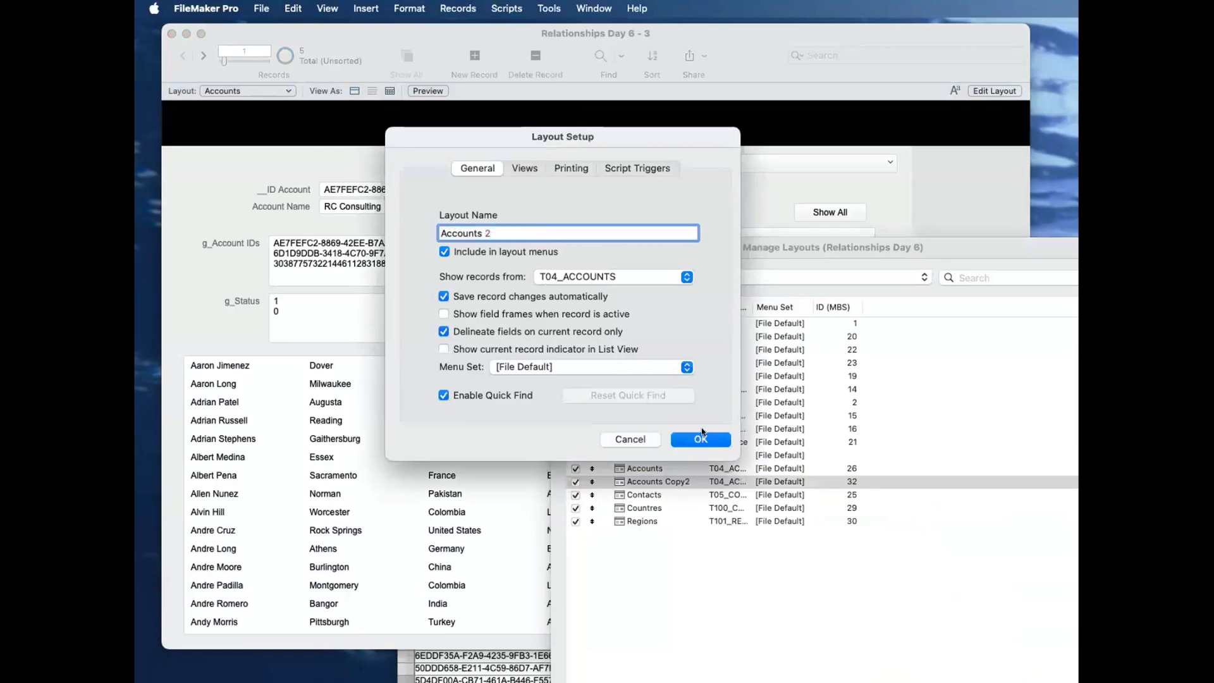
left_click(720, 436)
left_click(569, 247)
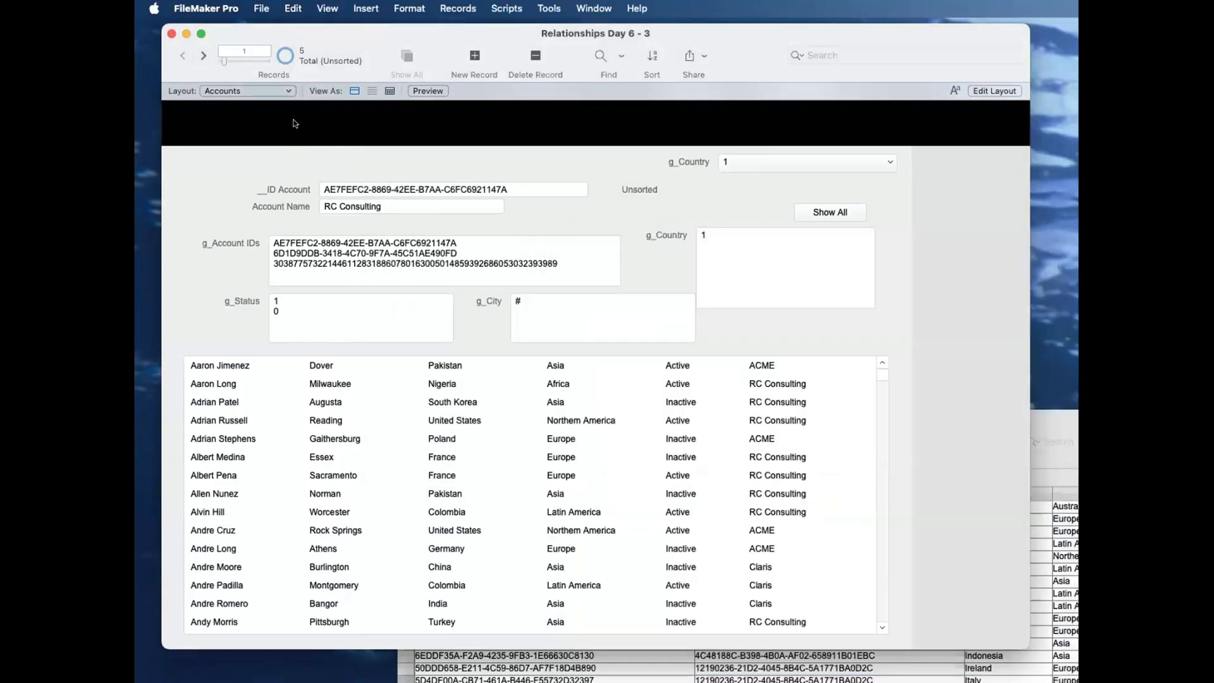
Step: Edit the Accounts 2 layout and delete the g_Account IDs, g_Status, g_City and multi-line g_Country fields with their labels
key("super+l")
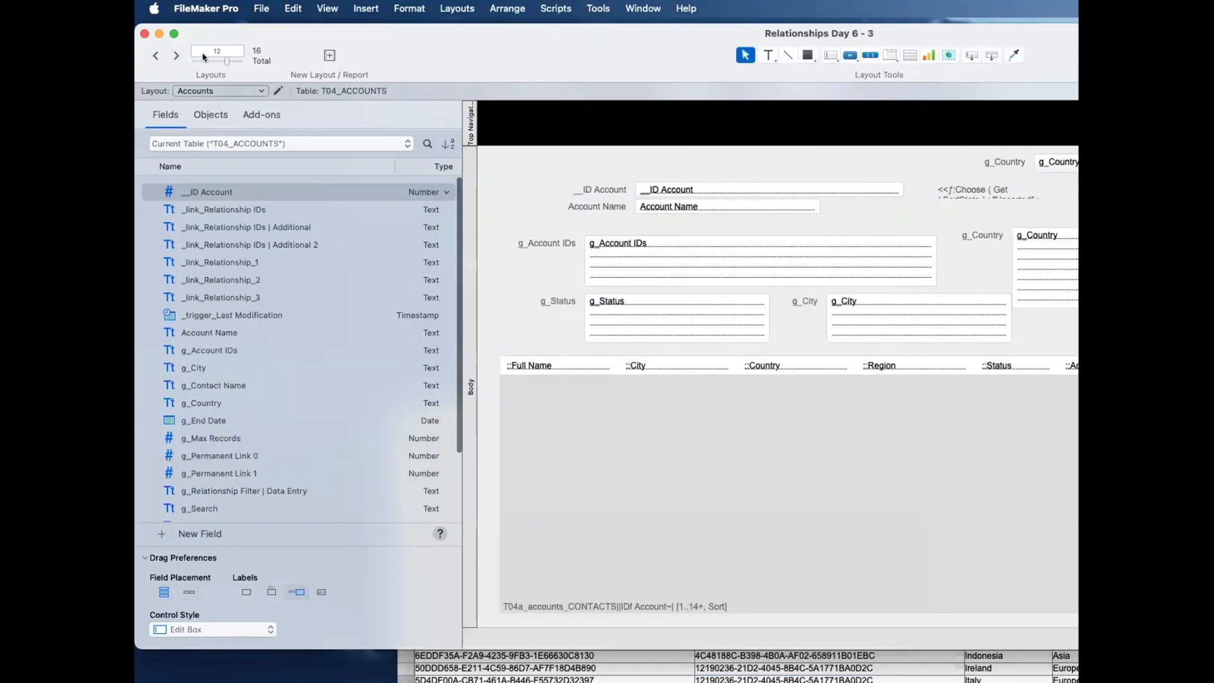
left_click(176, 55)
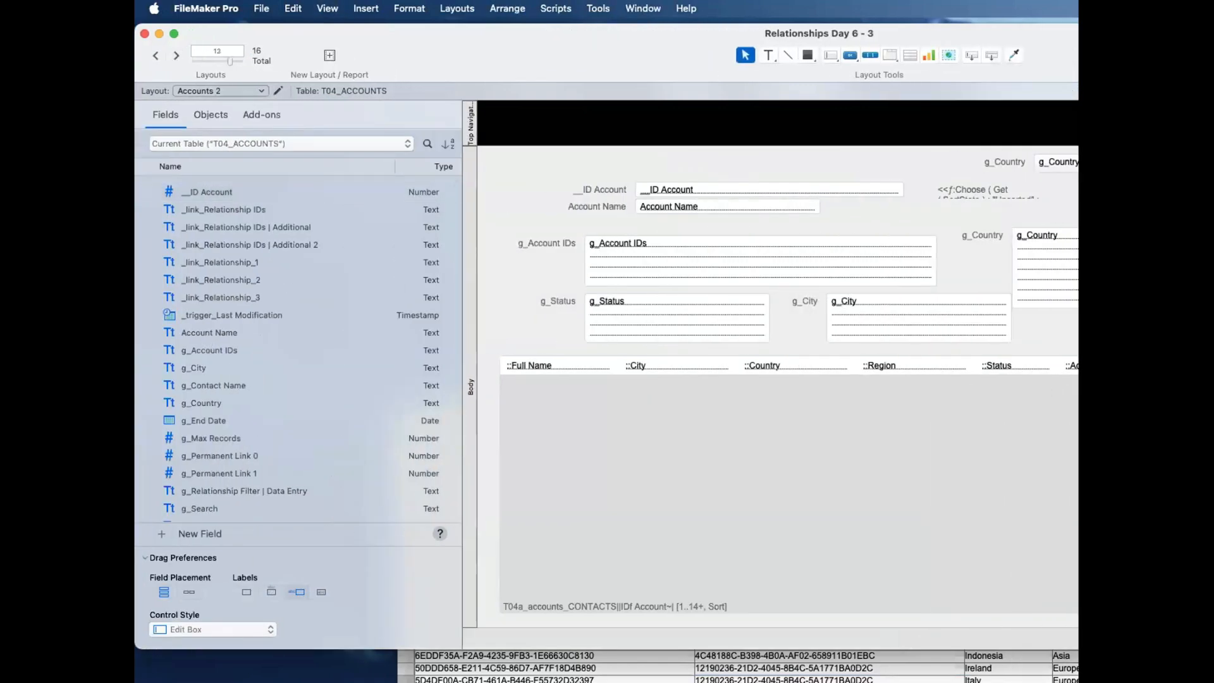
scroll(948, 351, "right", 4)
left_click_drag(923, 340, 515, 231)
key("Delete")
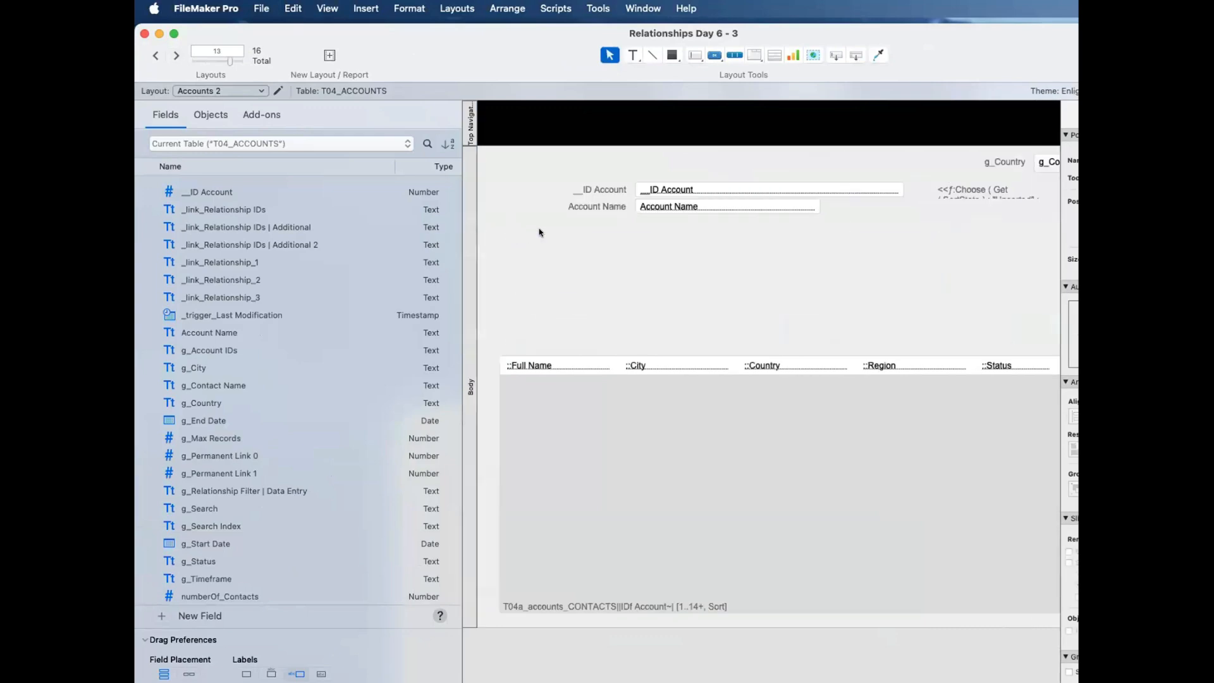
Step: Delete the Show All button and the sort-status calculation text from the Accounts 2 layout
scroll(693, 220, "right", 10)
left_click(743, 211)
key("Delete")
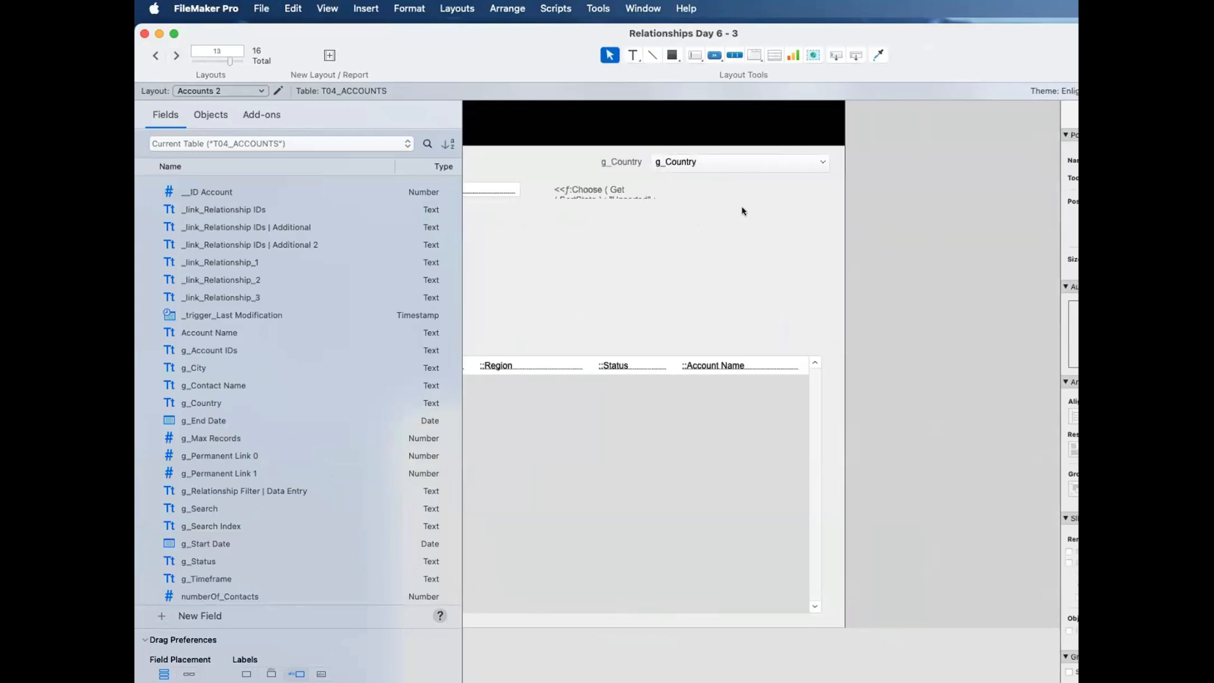
scroll(745, 212, "left", 10)
scroll(761, 228, "down", 1)
left_click(898, 185)
key("Delete")
scroll(829, 255, "left", 3)
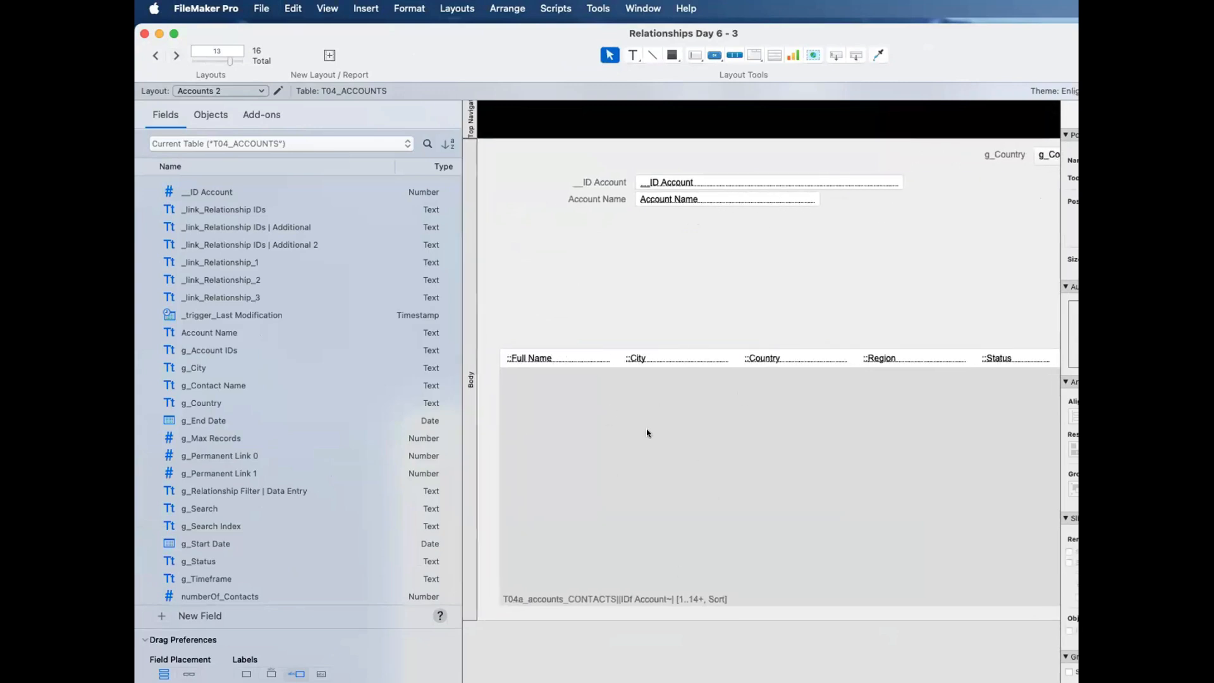
Step: Review the T04_ACCOUNTS relationship in the relationships graph and duplicate its T04a_accounts_CONTACTS||IDf Account~| occurrence directly beneath the original
key("super+shift+d")
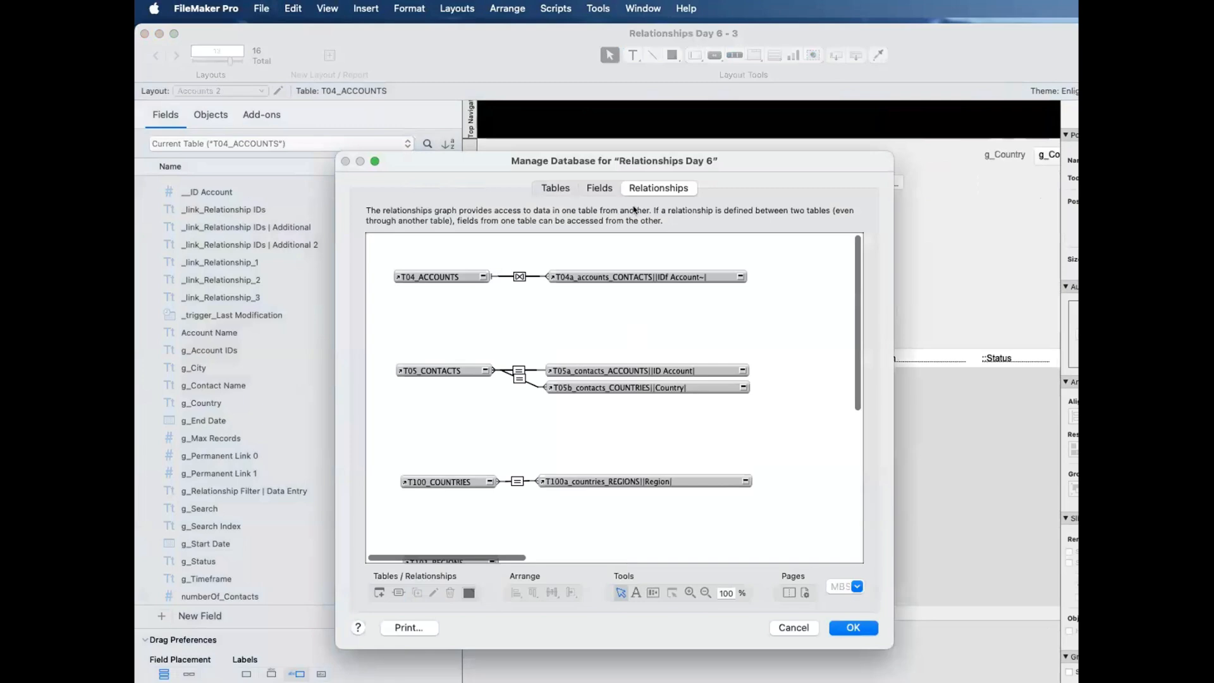
double_click(519, 277)
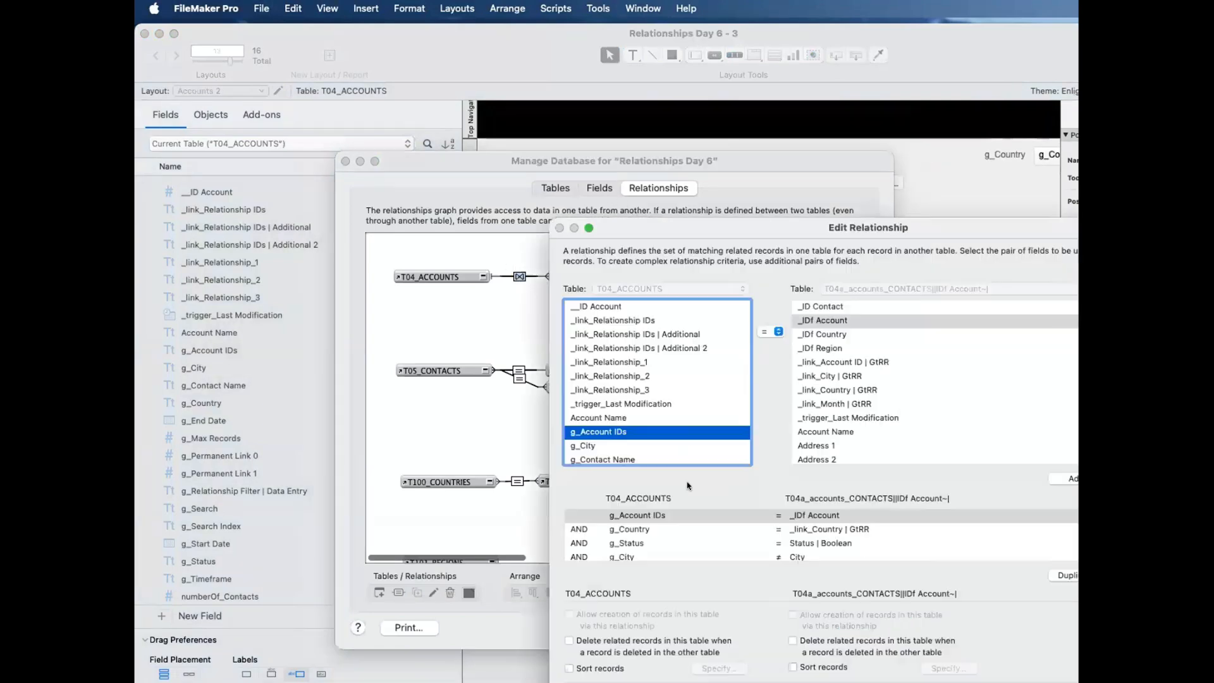
key("Return")
left_click(652, 284)
left_click_drag(652, 285, 653, 291)
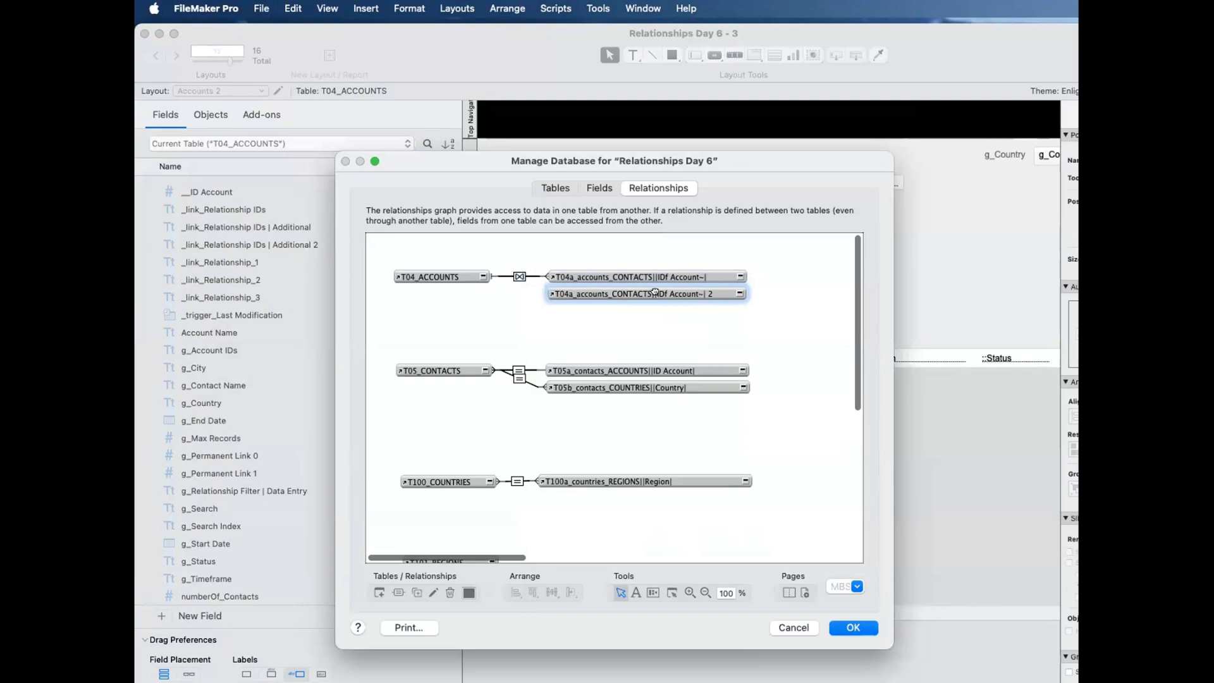
Step: Rename the duplicated contacts occurrence as T04a_accounts_CONTACTS||IDf Account||All
double_click(655, 293)
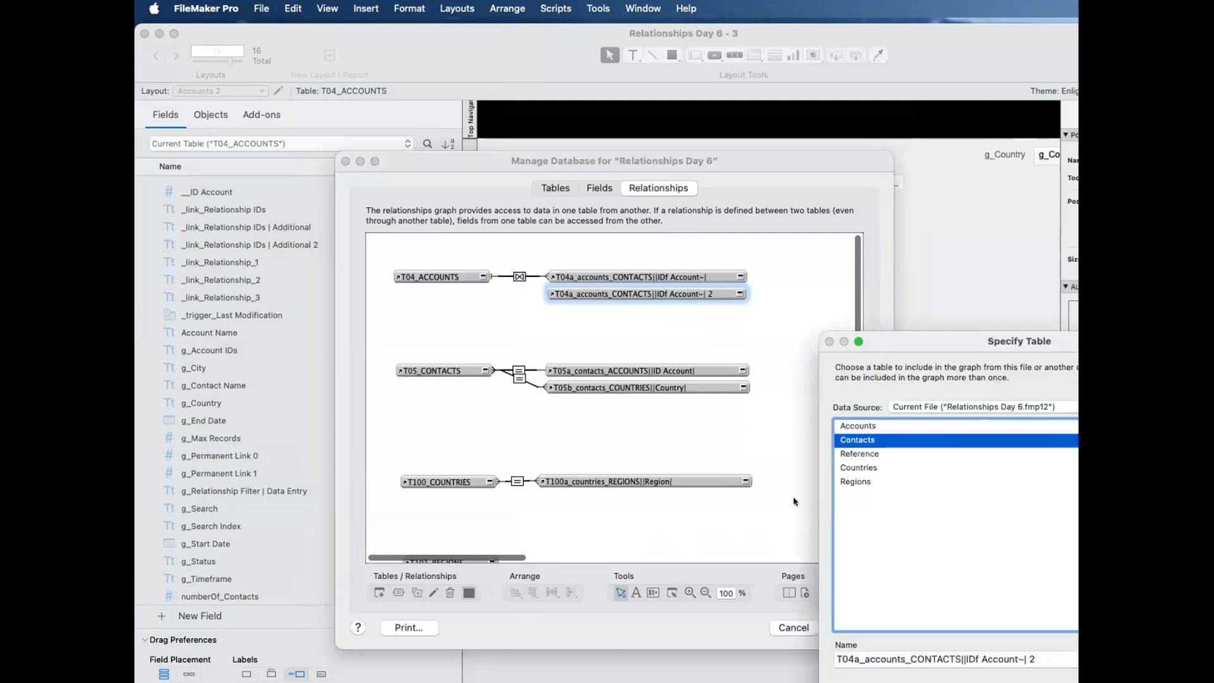
left_click(1018, 658)
key("BackSpace")
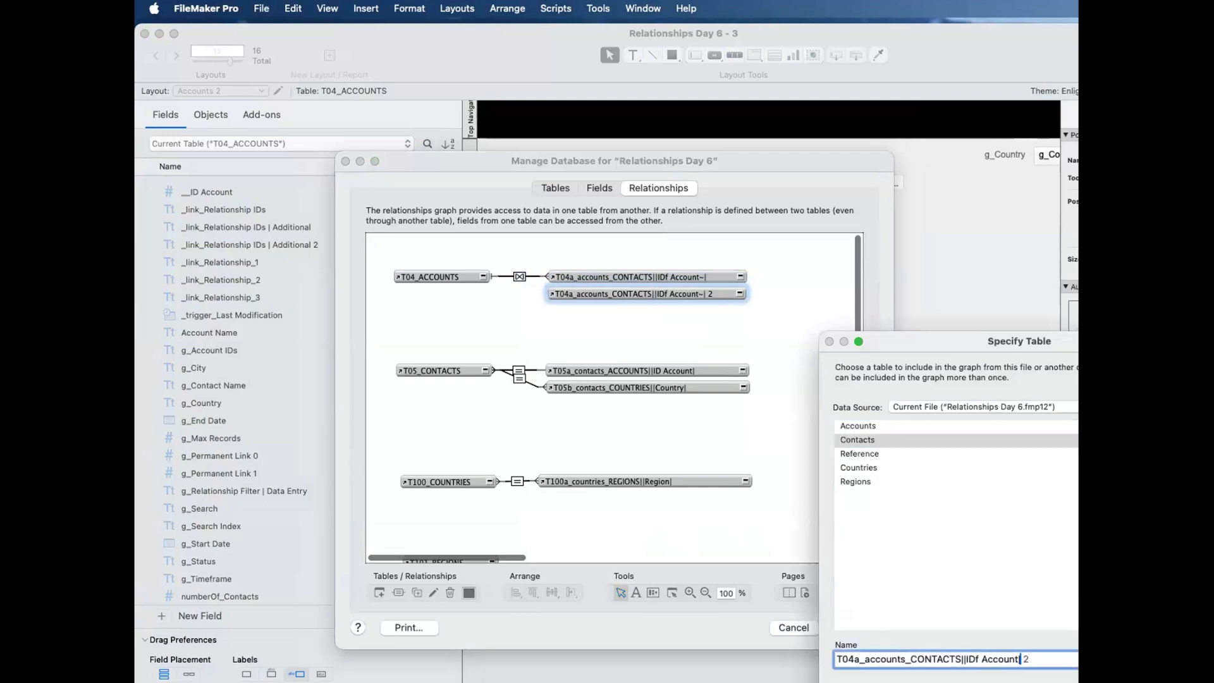
key("BackSpace")
key("BackSpace")
type("|All")
key("Return")
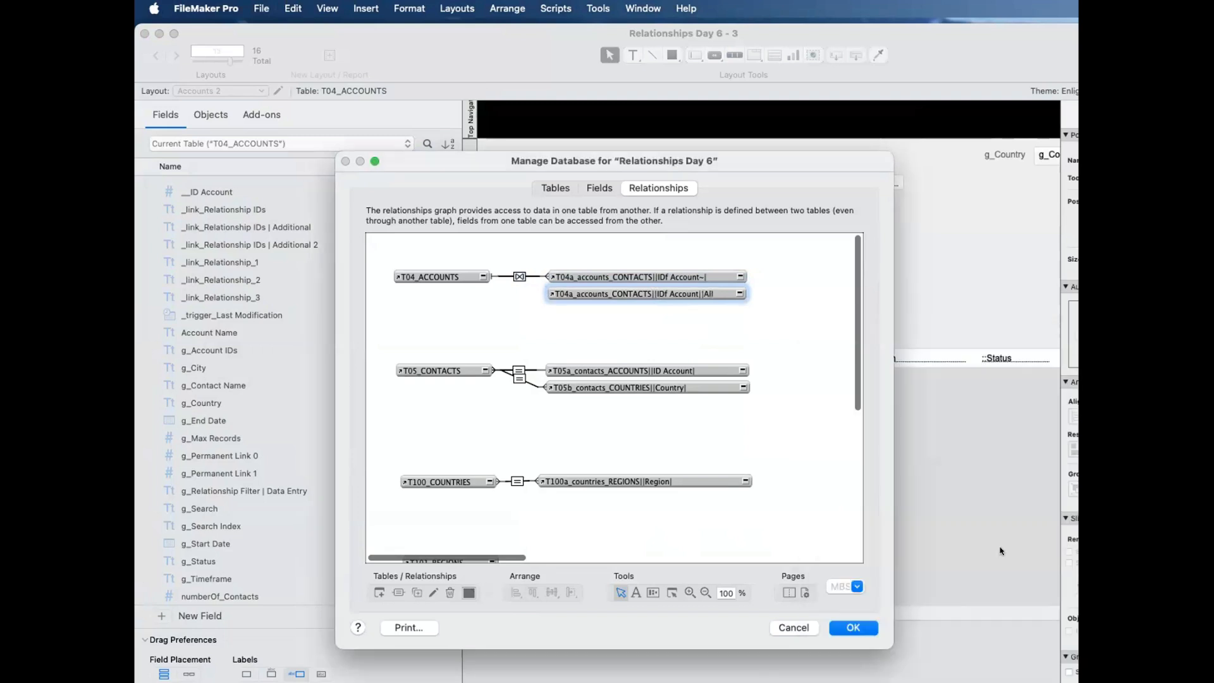
Step: Rename the original contacts occurrence as T04a_accounts_CONTACTS||IDf Account~||Filtered and widen both occurrences to fit their names
double_click(632, 276)
left_click(1022, 657)
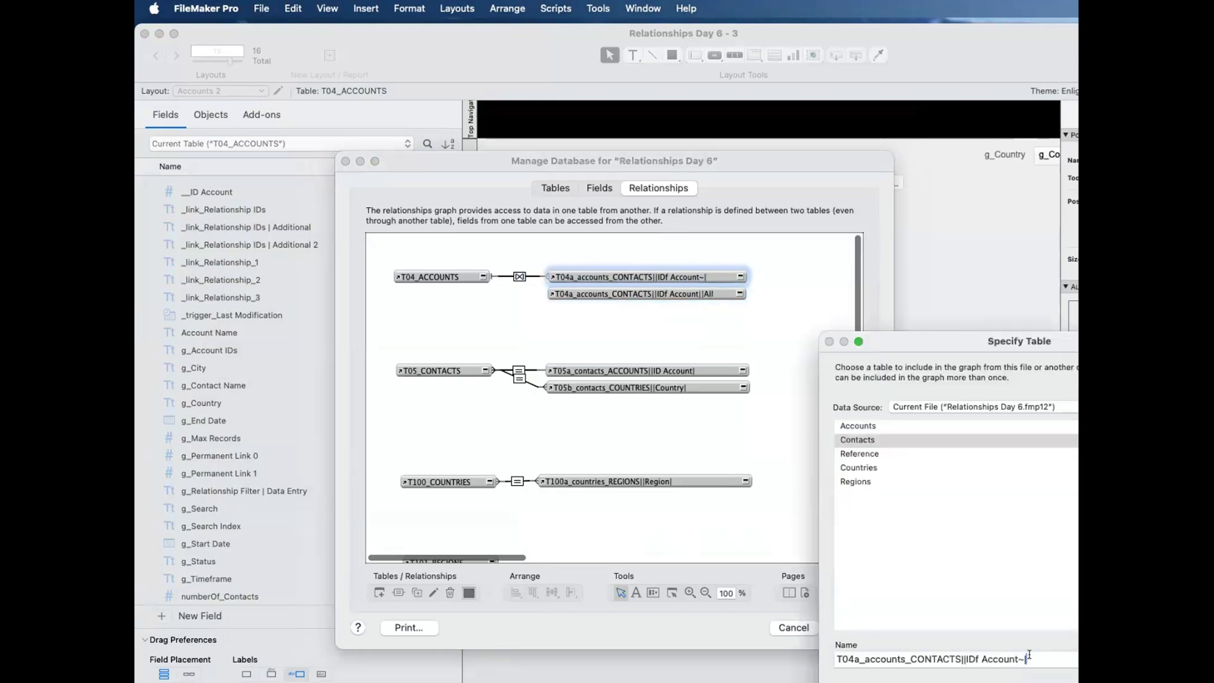
type("|Filtered")
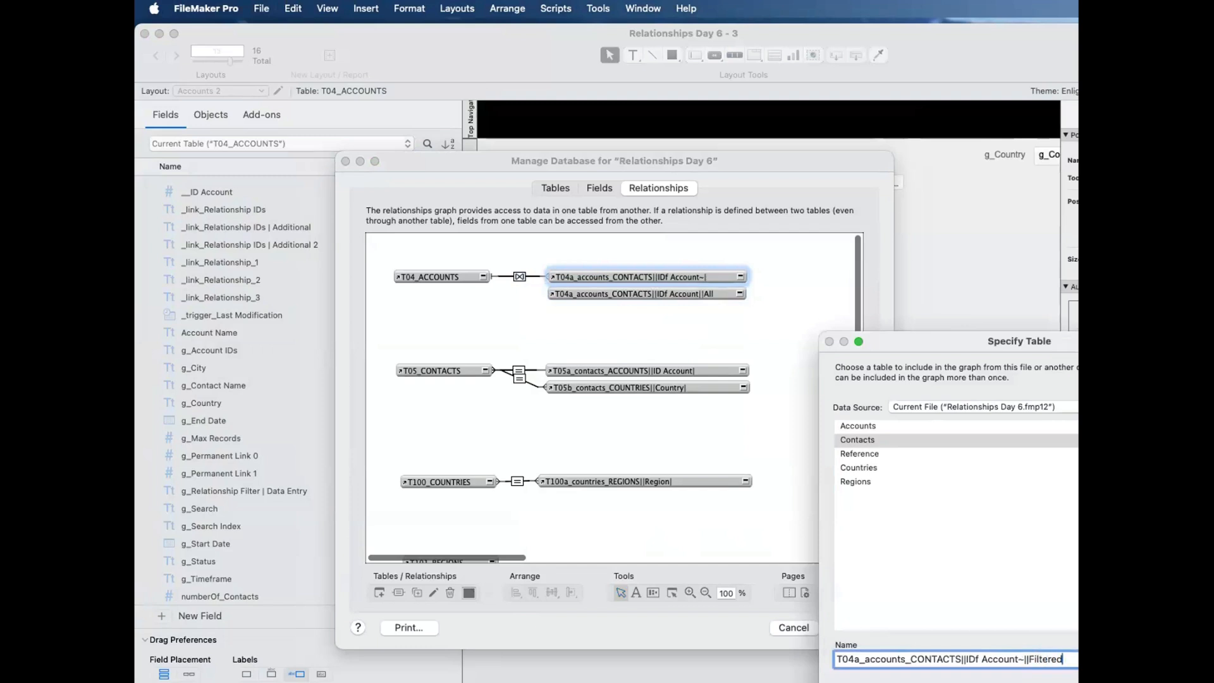
key("Return")
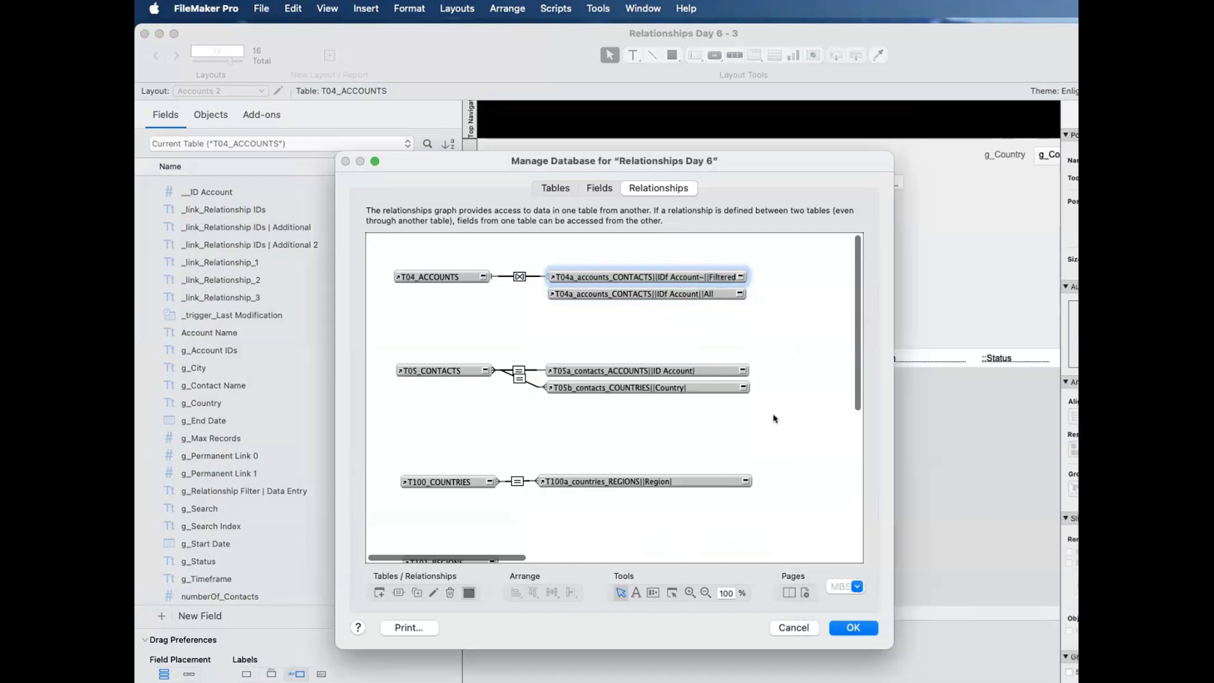
left_click_drag(742, 276, 770, 292)
left_click(773, 349)
left_click(720, 272)
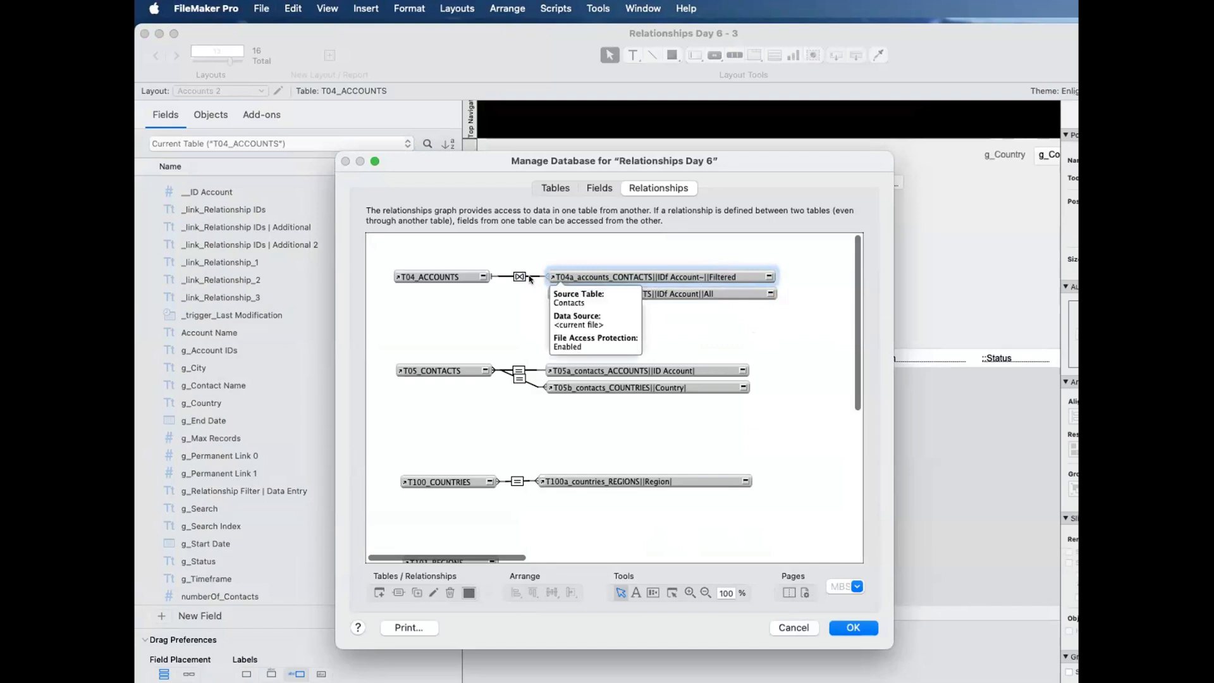
Step: Review the relationship between T04_ACCOUNTS and the filtered contacts occurrence, leaving its definition as it is
left_click(454, 279)
left_click(578, 273)
left_click(518, 279)
double_click(518, 279)
scroll(658, 538, "up", 2)
scroll(679, 521, "down", 1)
scroll(678, 521, "up", 1)
key("Escape")
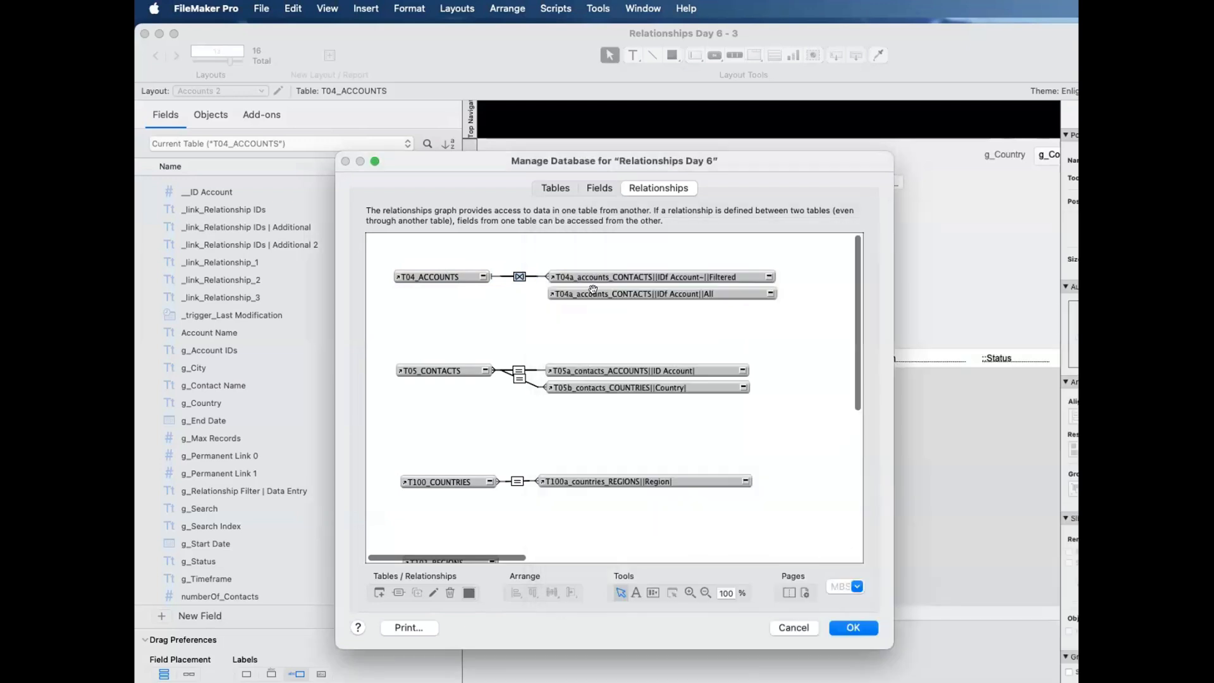
Step: Relate __ID Account in T04_ACCOUNTS to _IDf Account in the duplicated contacts occurrence ending in All, and collapse T04_ACCOUNTS
left_click(436, 277)
left_click(662, 293)
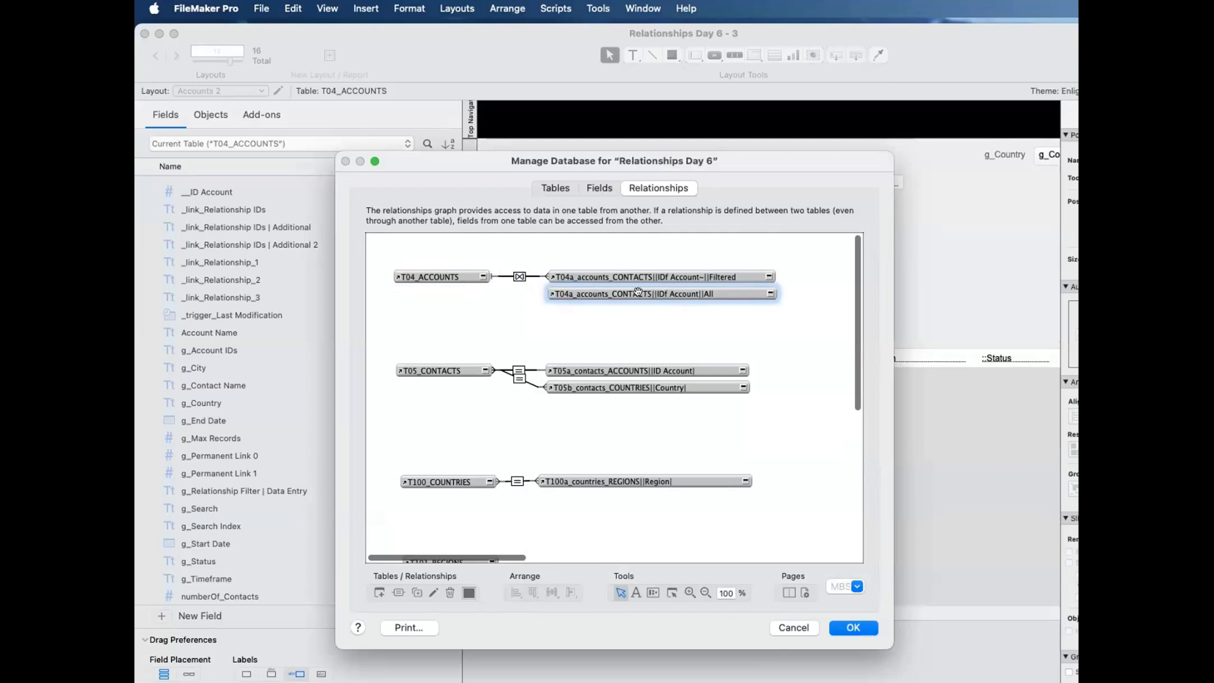
left_click(770, 294)
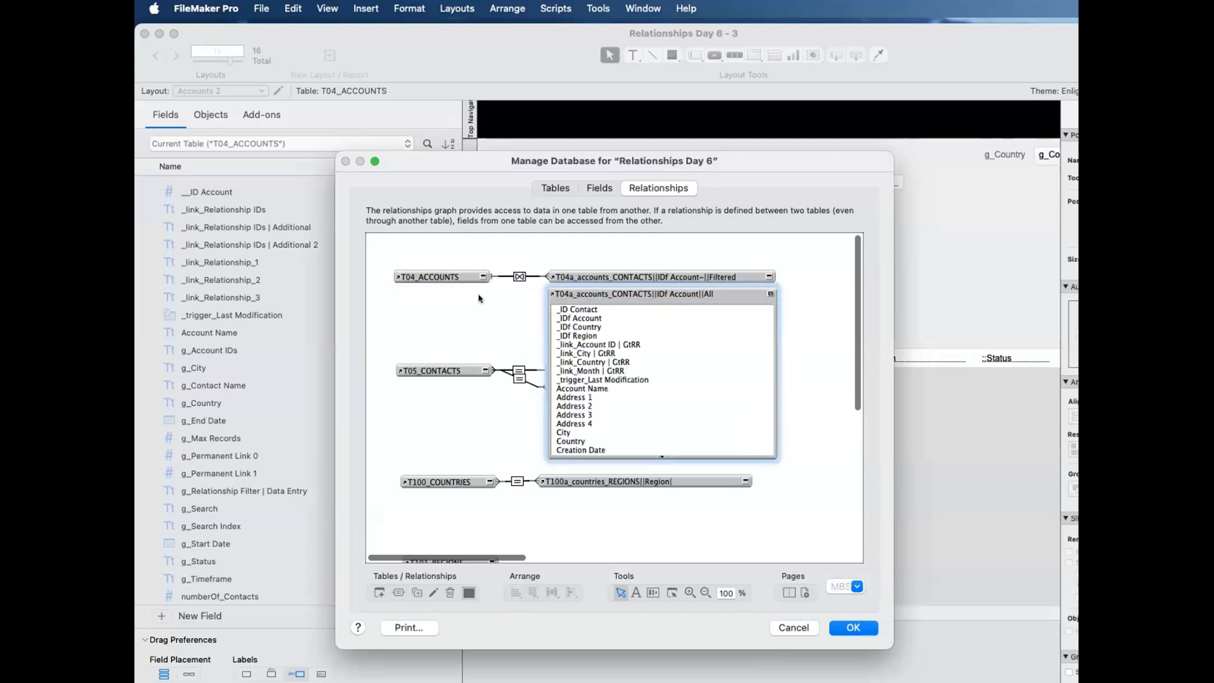
left_click(479, 278)
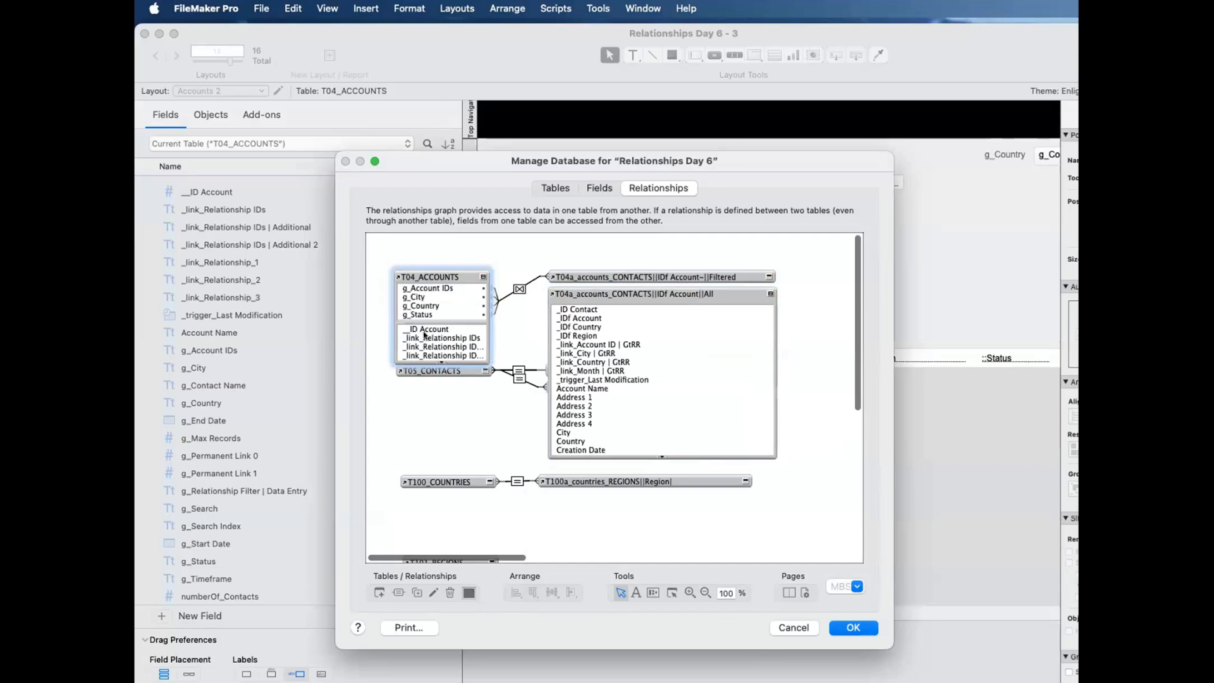
left_click_drag(480, 328, 572, 319)
left_click(483, 277)
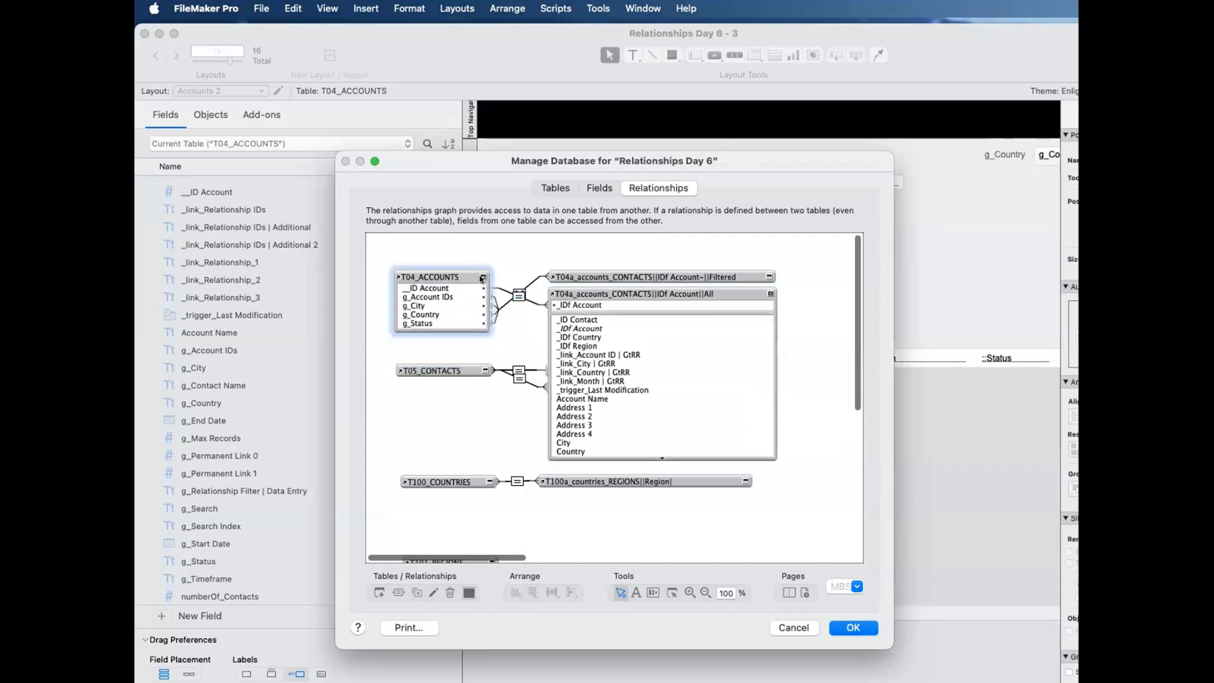
Step: Rename the unfiltered contacts occurrence as T04b_accounts_CONTACTS||IDf Account||All, collapse it and save the database changes
double_click(578, 293)
left_click(853, 658)
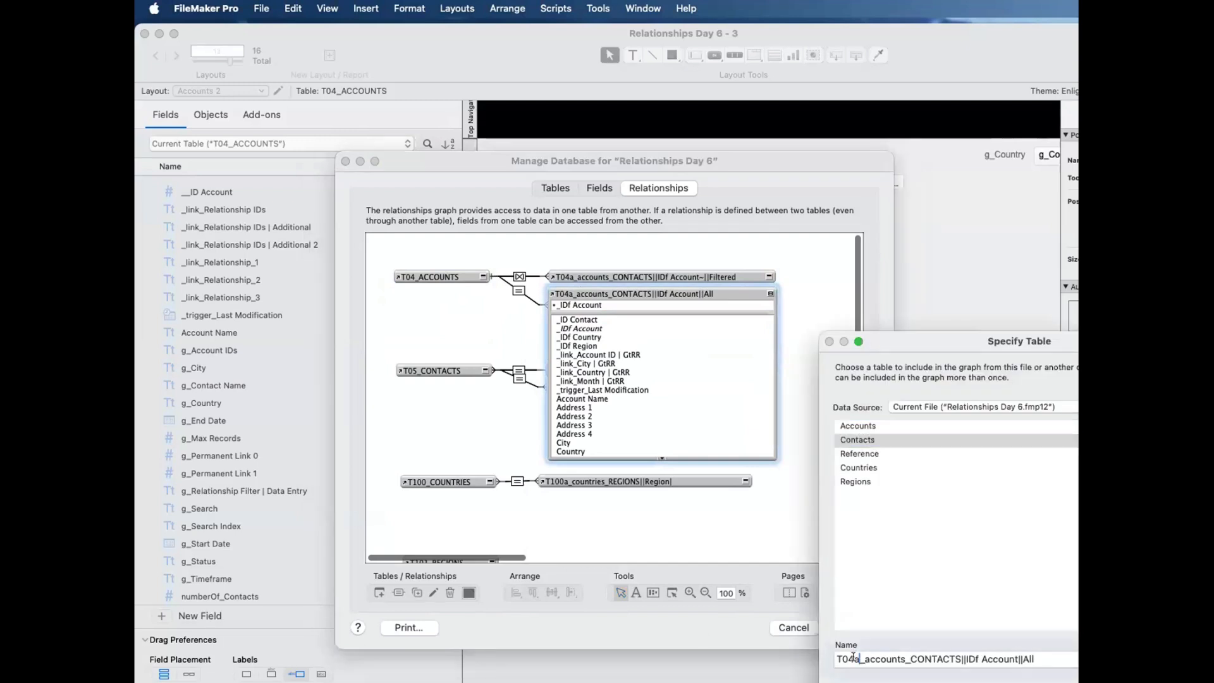
key("Delete")
type("b")
key("Return")
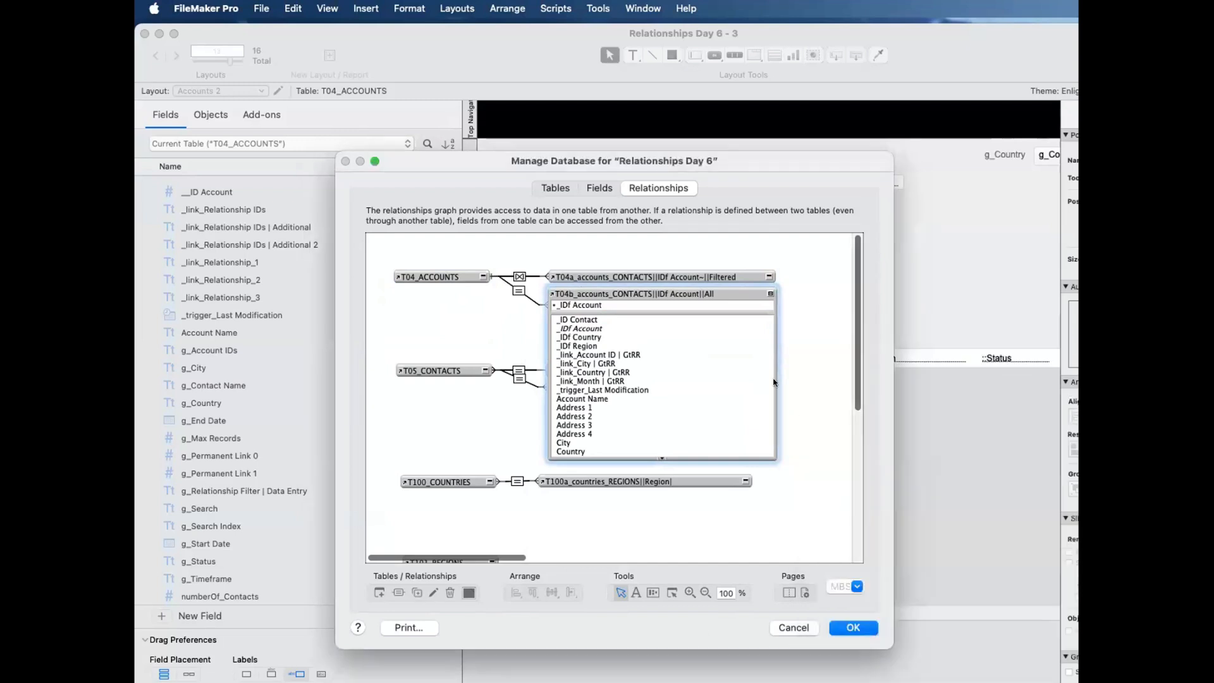
left_click(769, 292)
left_click(769, 292)
left_click(772, 328)
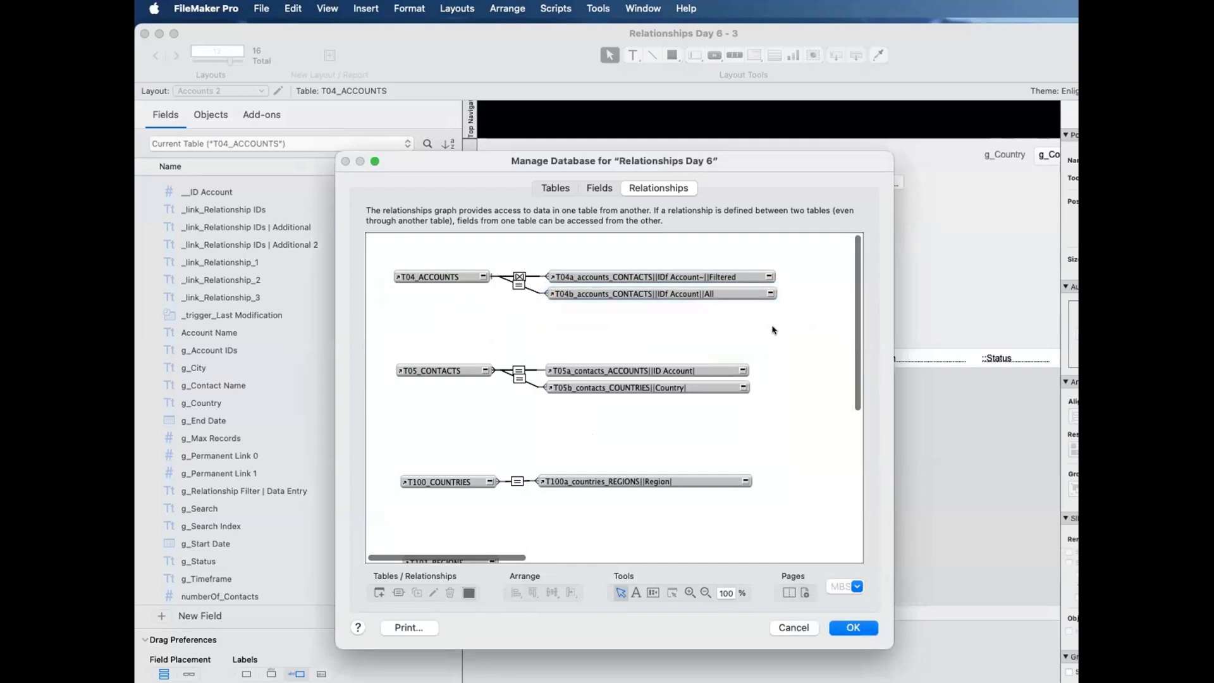
left_click(728, 275)
scroll(729, 278, "right", 1)
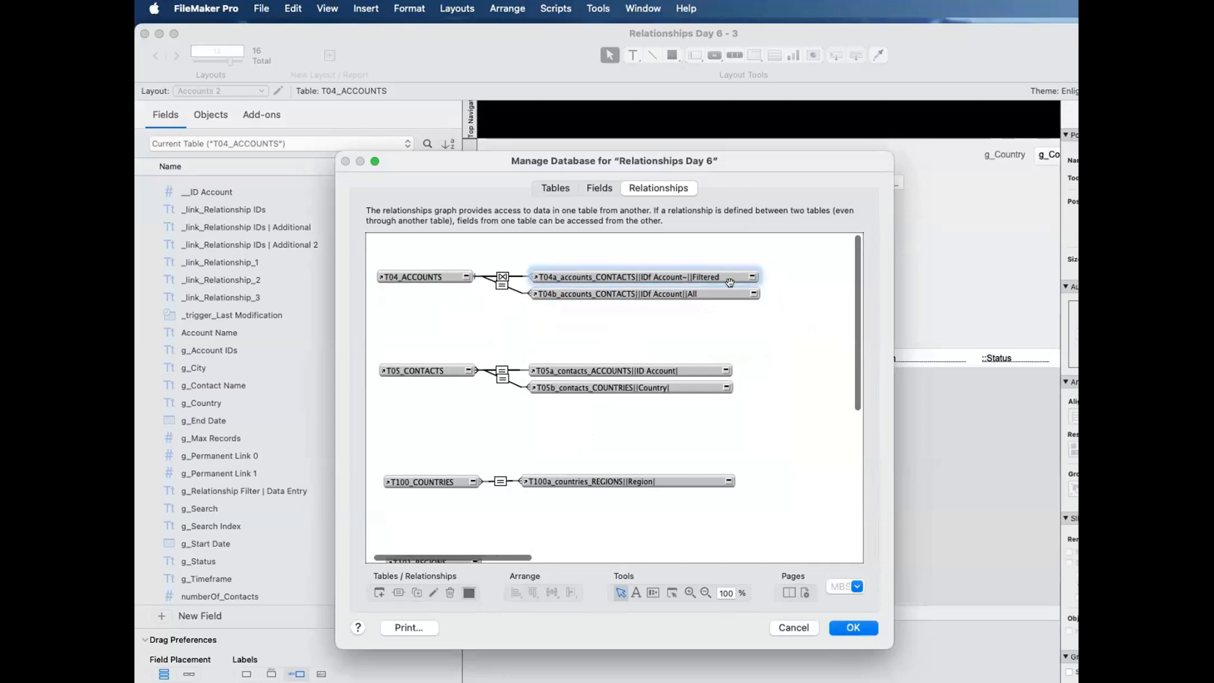
left_click(730, 294)
left_click(852, 628)
Step: Set the portal on Accounts 2 to show records from T04b_accounts_CONTACTS||IDf Account||All and turn off its record sorting
double_click(768, 480)
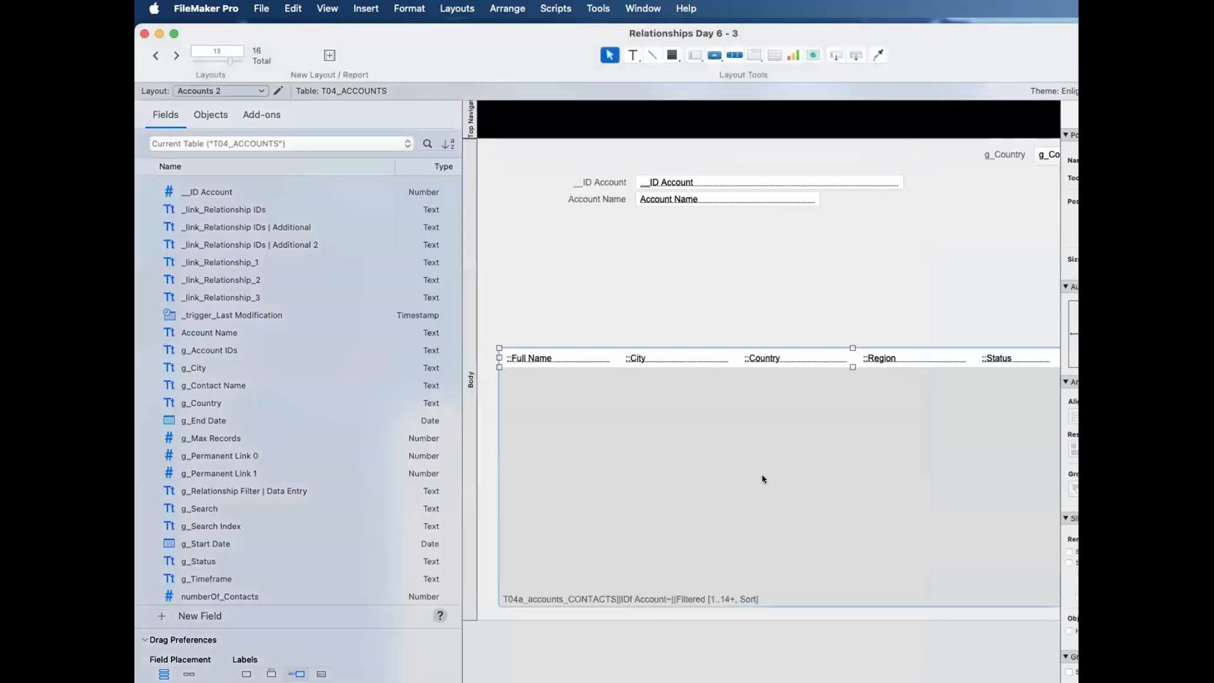
left_click(592, 260)
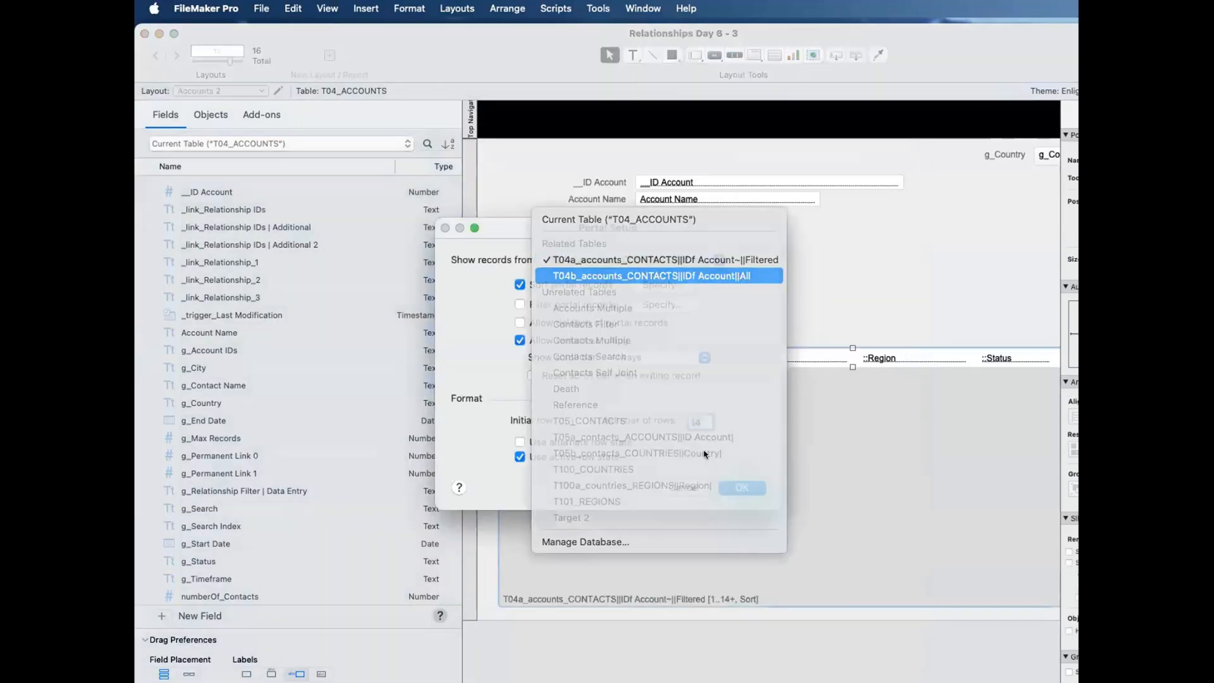
left_click(601, 273)
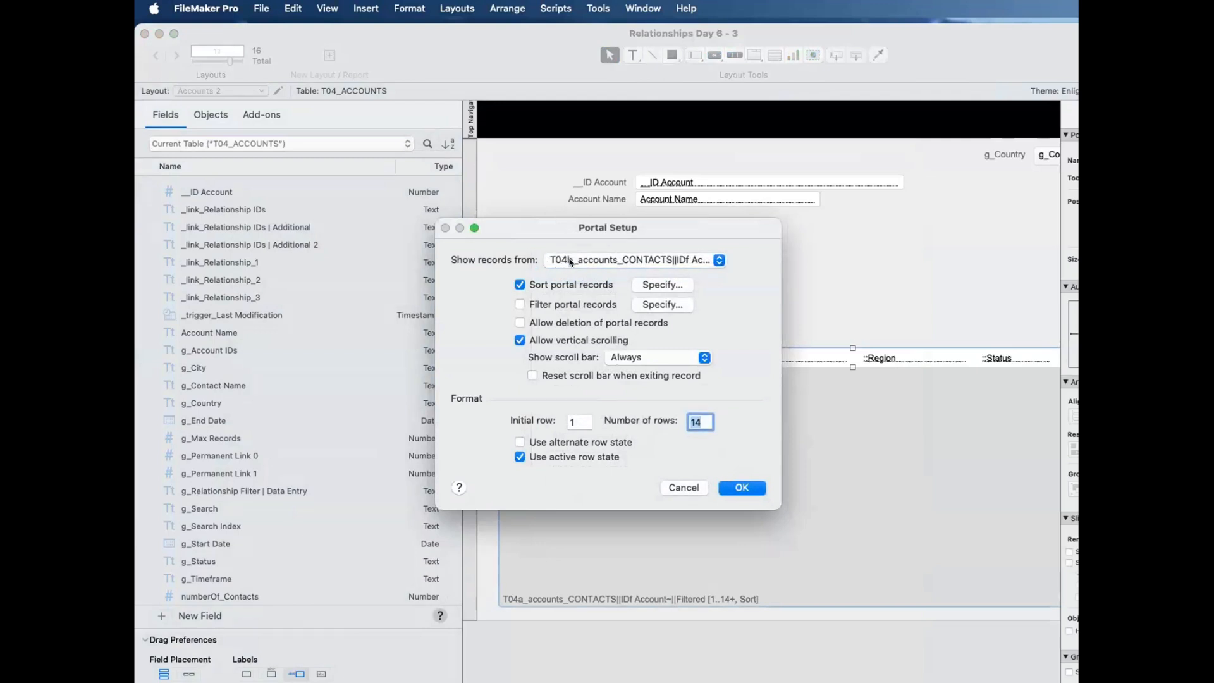
left_click(560, 284)
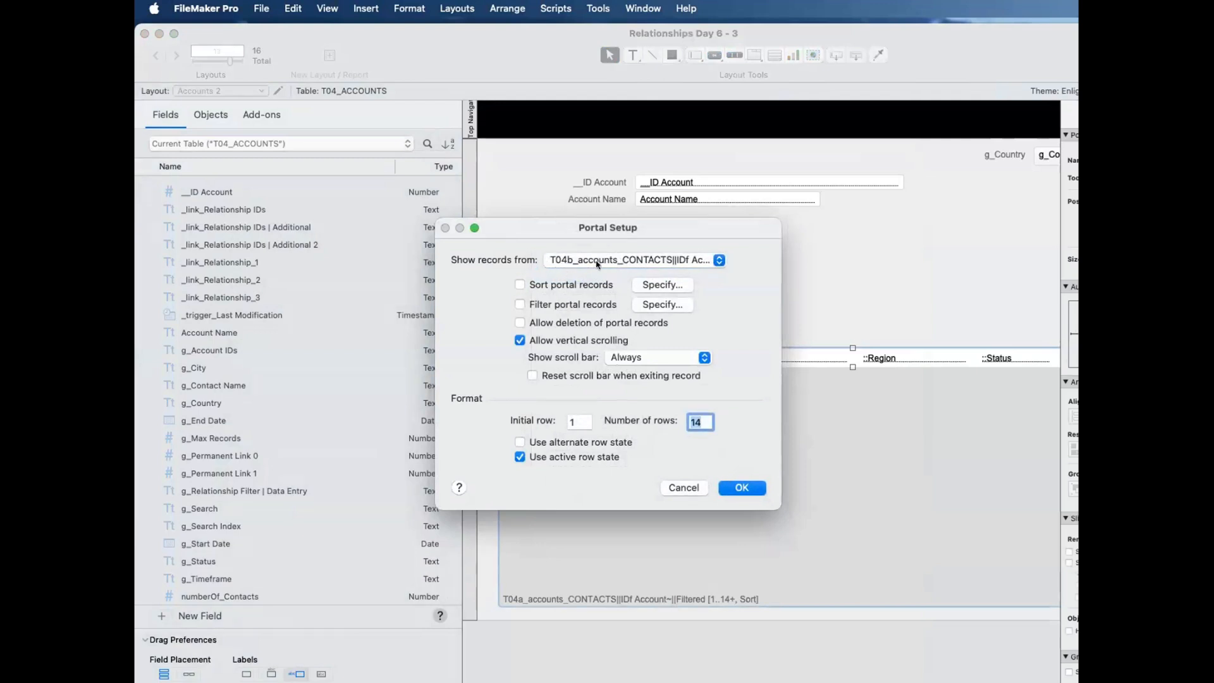
left_click(737, 487)
Step: Point the portal's Full Name field to T04b_accounts_CONTACTS||IDf Account||All
left_click(560, 354)
double_click(560, 354)
left_click(632, 286)
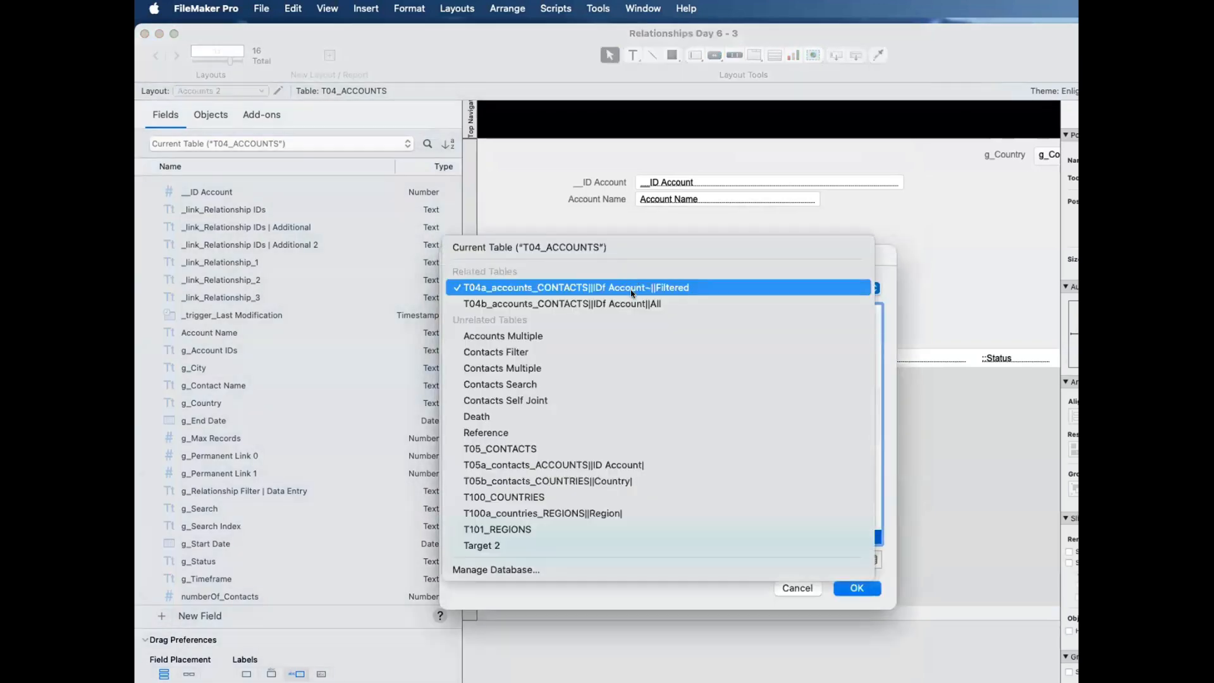
left_click(633, 289)
left_click(632, 287)
left_click(632, 301)
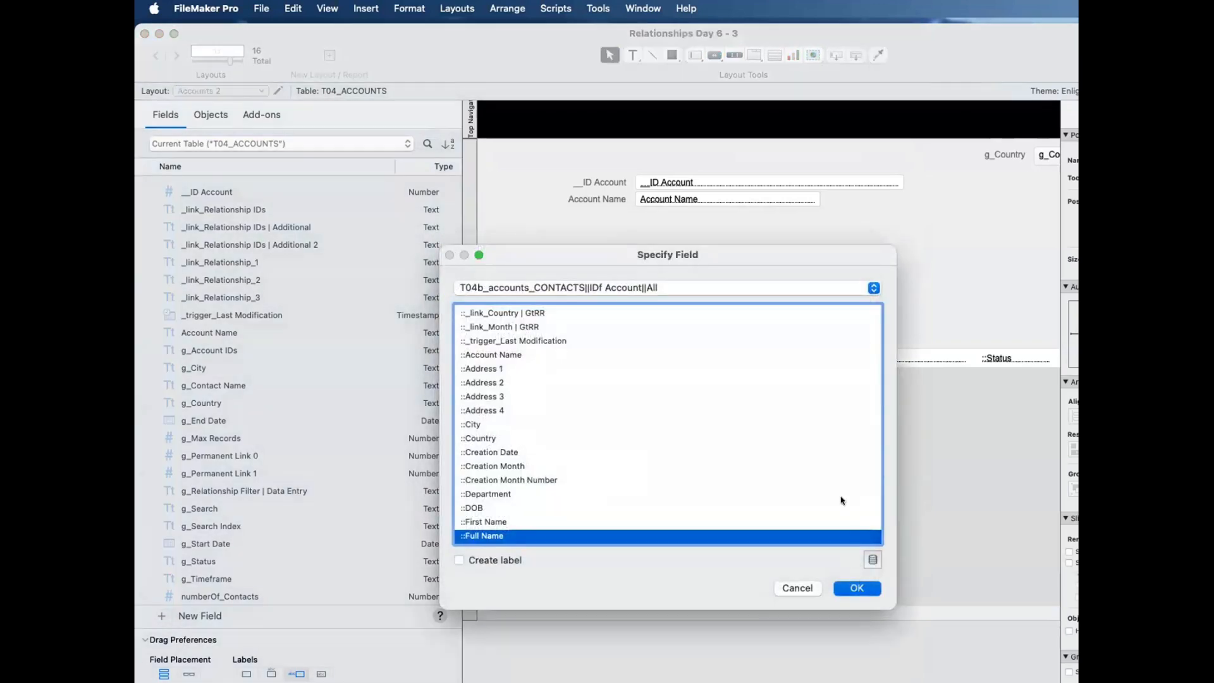
key("Return")
Step: Point the portal's City, Country and Region fields to T04b_accounts_CONTACTS||IDf Account||All
double_click(695, 359)
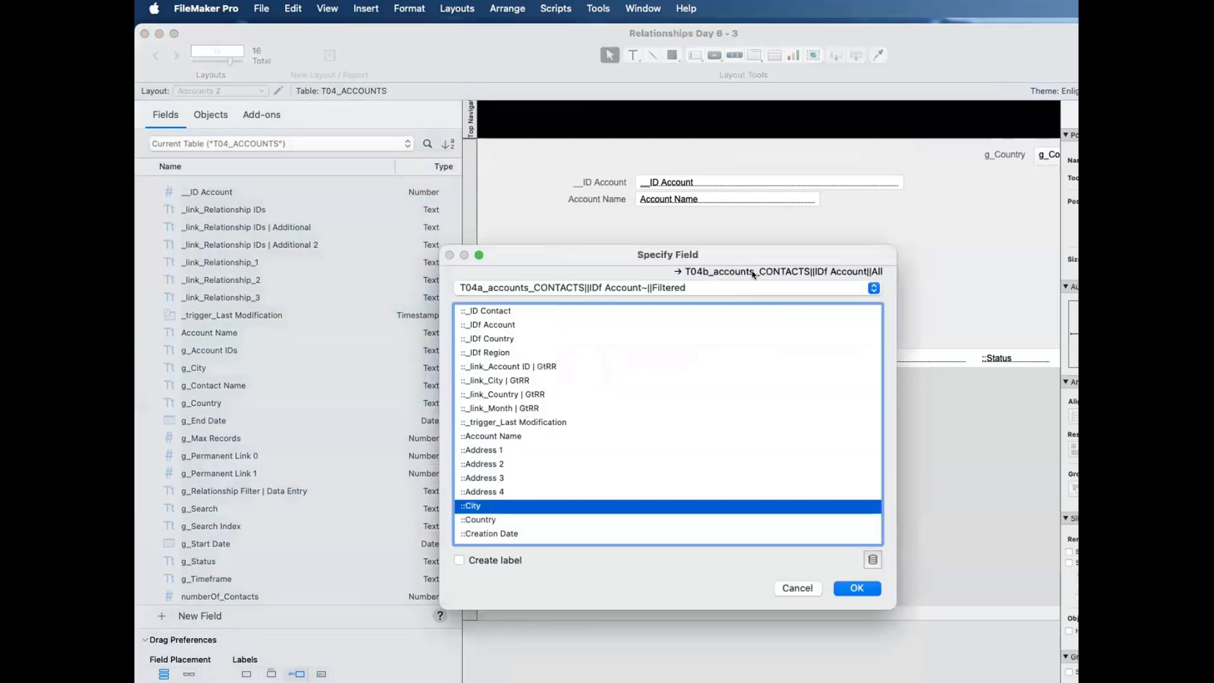
left_click(856, 588)
double_click(777, 360)
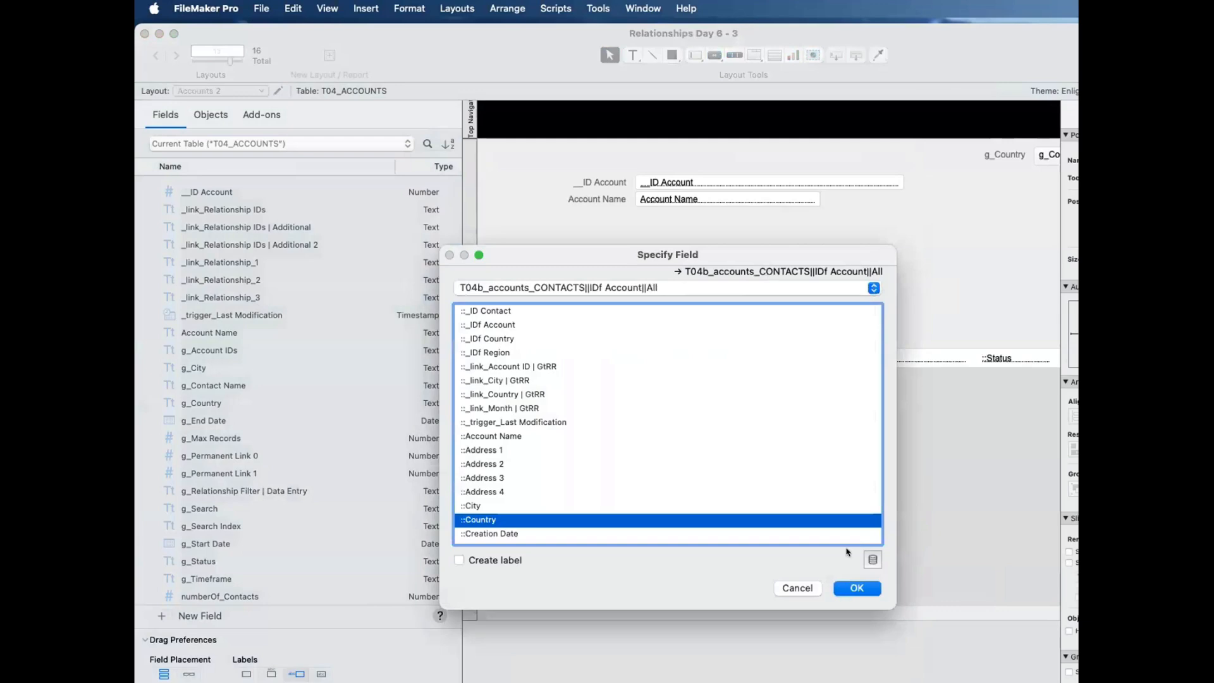
left_click(855, 590)
double_click(904, 359)
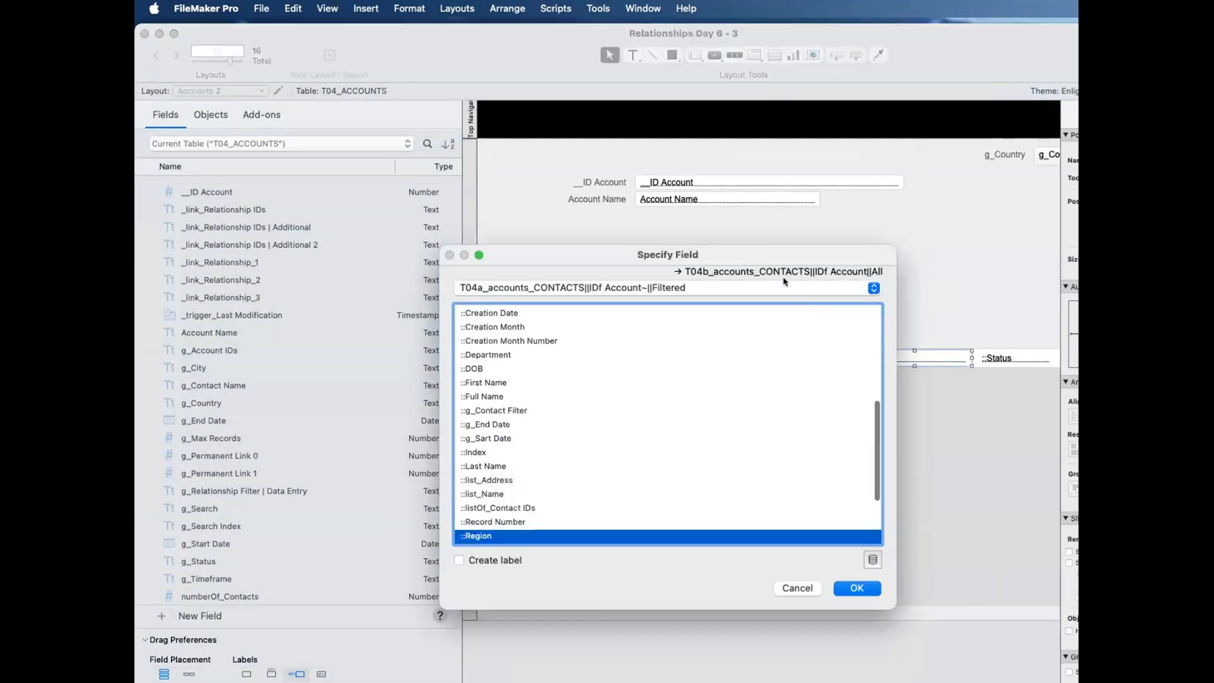
left_click(856, 588)
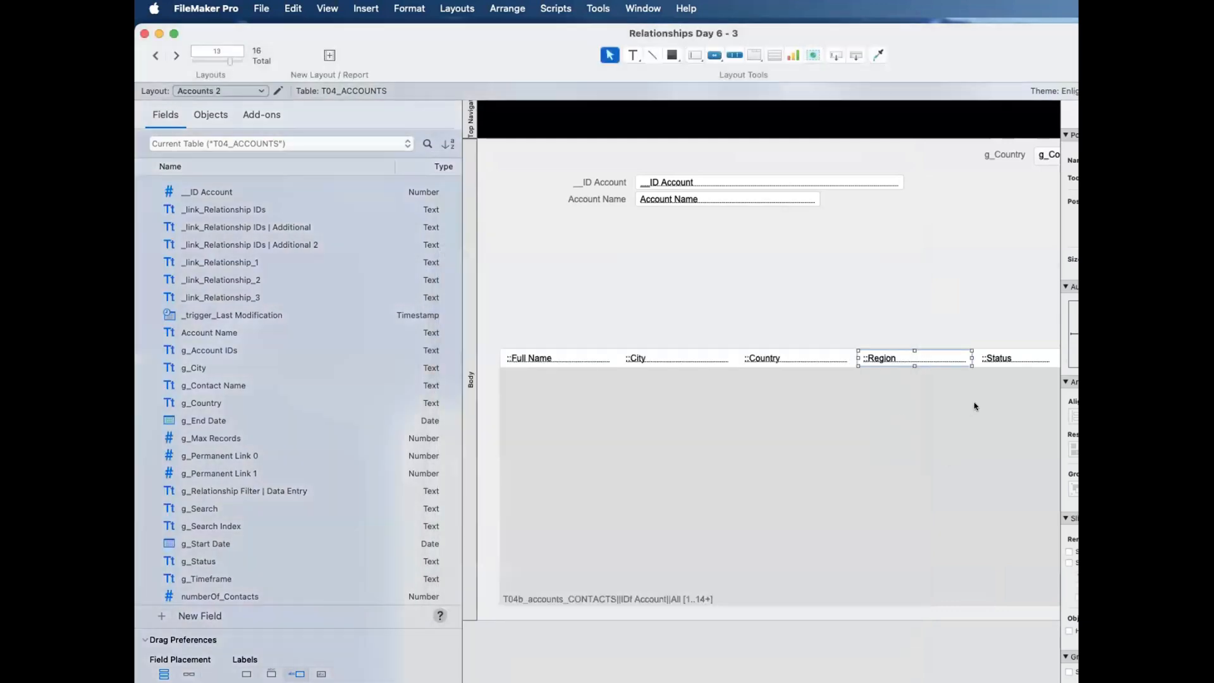
Step: Point the portal's Status and Account Name fields to T04b_accounts_CONTACTS||IDf Account||All
double_click(996, 367)
key("Escape")
double_click(994, 358)
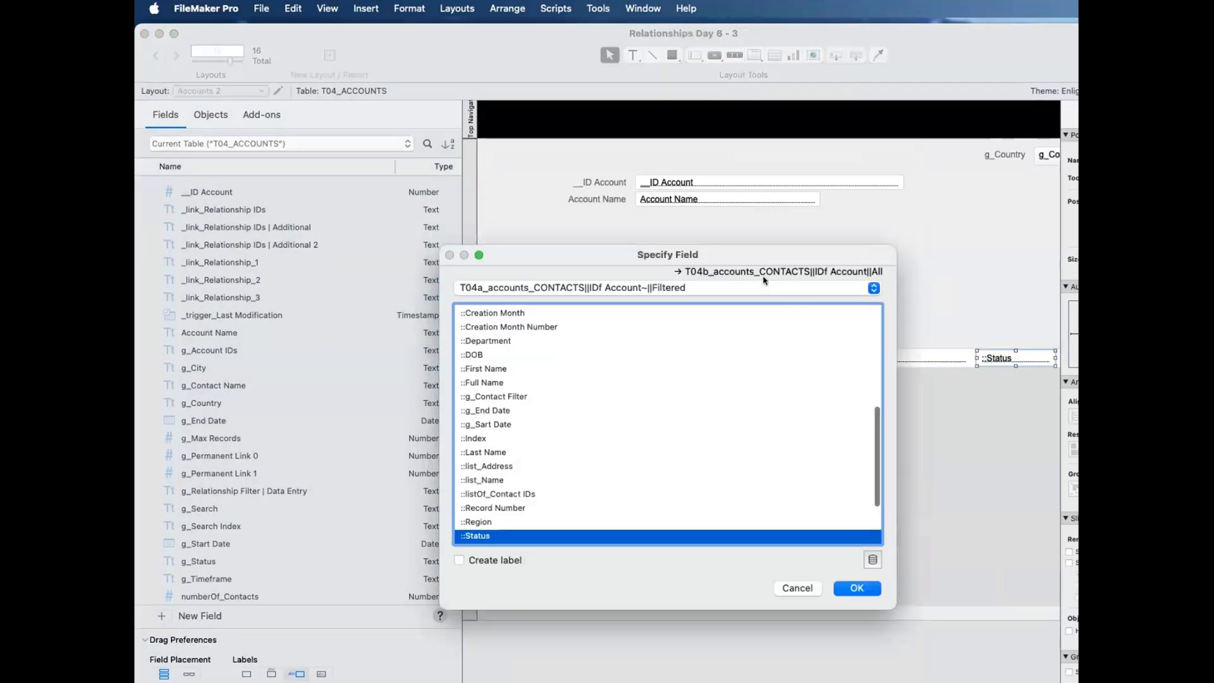
left_click(855, 588)
scroll(845, 476, "right", 5)
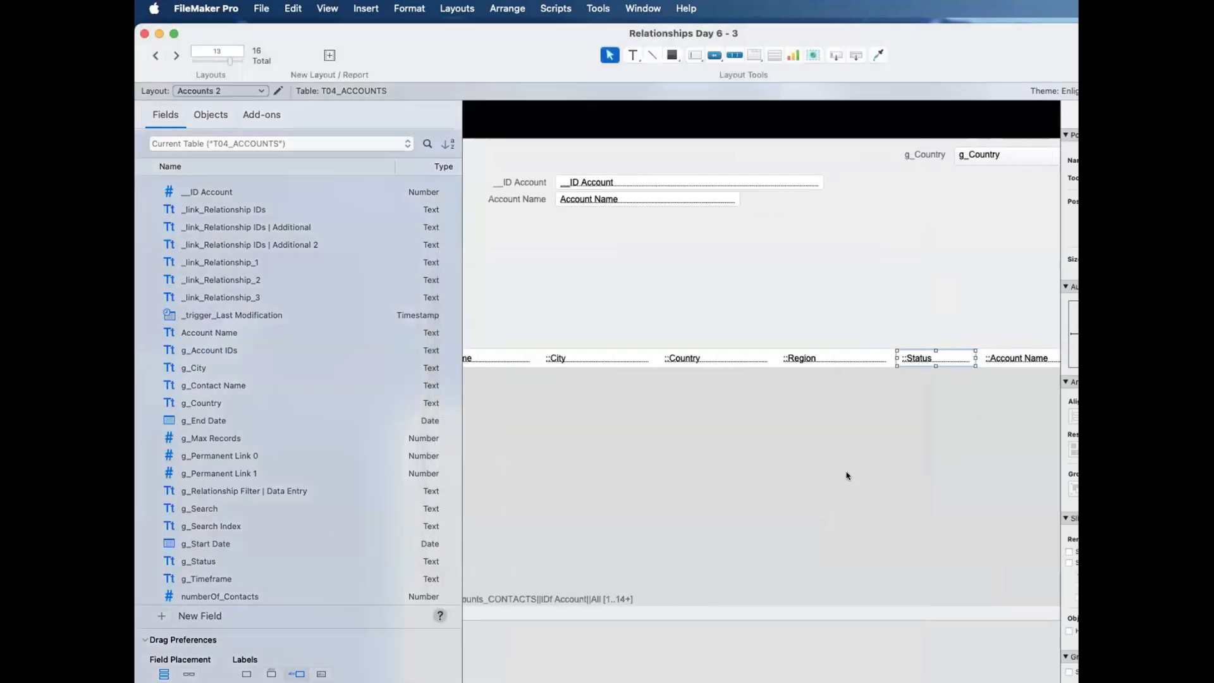
double_click(1006, 357)
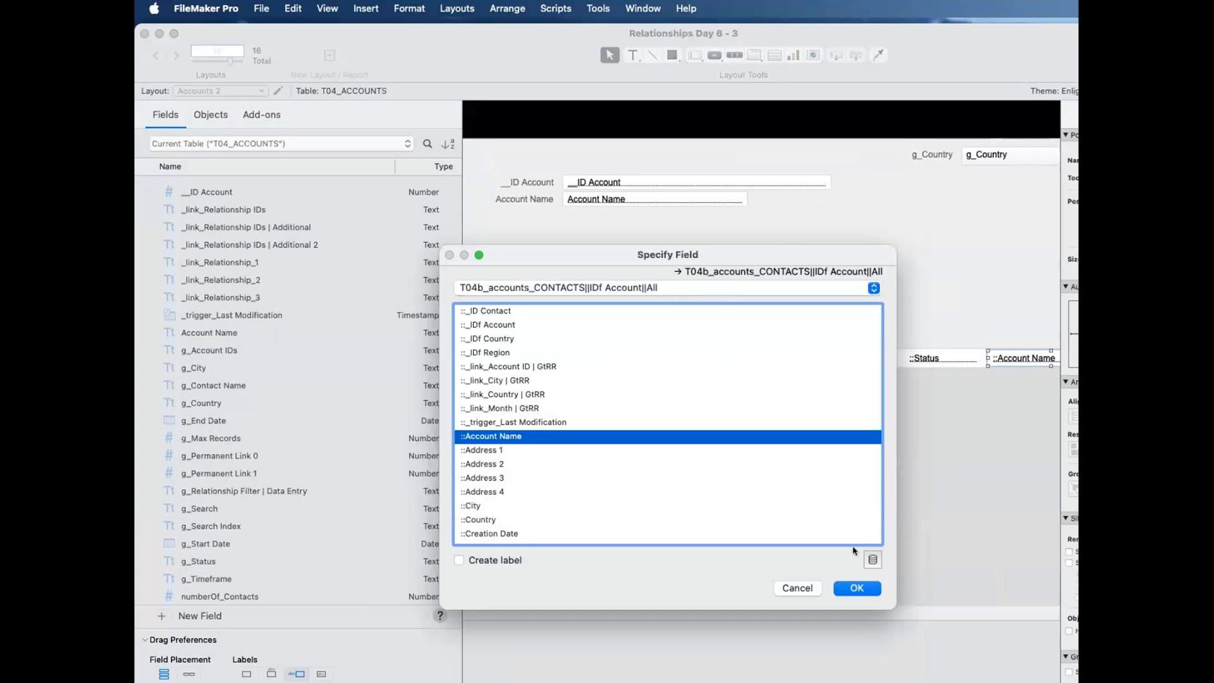
left_click(855, 587)
scroll(789, 522, "left", 2)
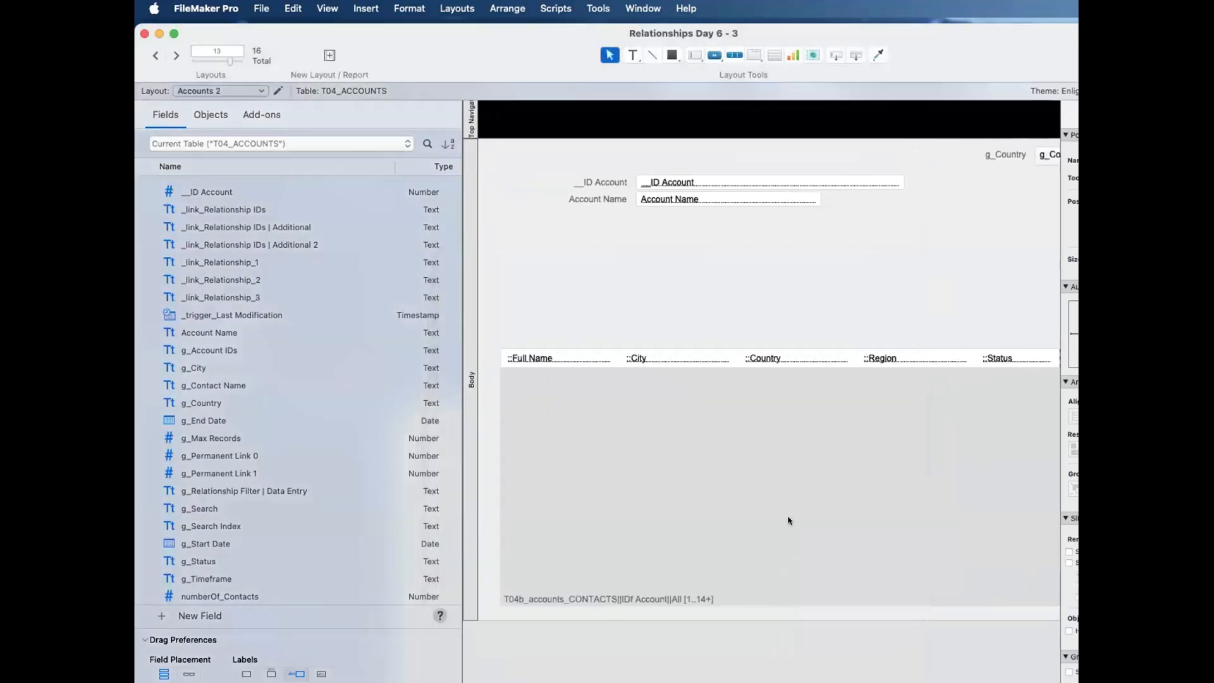
Step: Delete the portal's Account Name field, narrow the portal to end just after Status, and view the layout in Browse mode
scroll(788, 521, "right", 5)
key("Delete")
left_click(1012, 380)
left_click_drag(1037, 358, 914, 359)
scroll(772, 430, "left", 5)
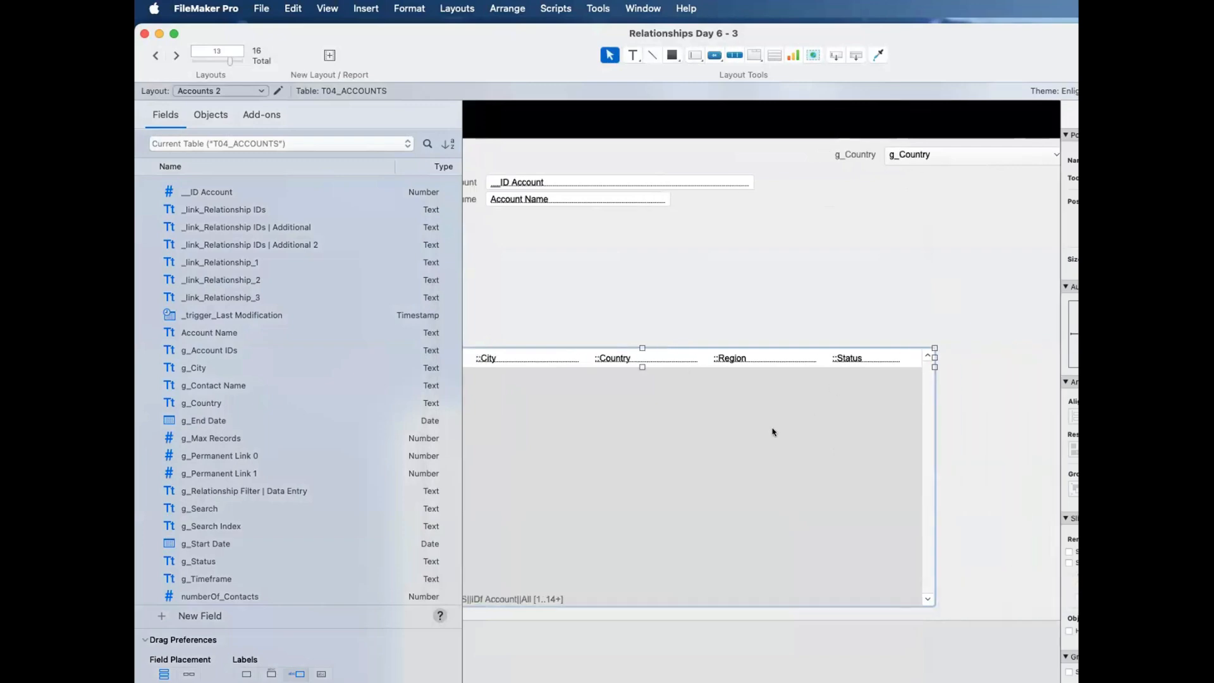
key("super+b")
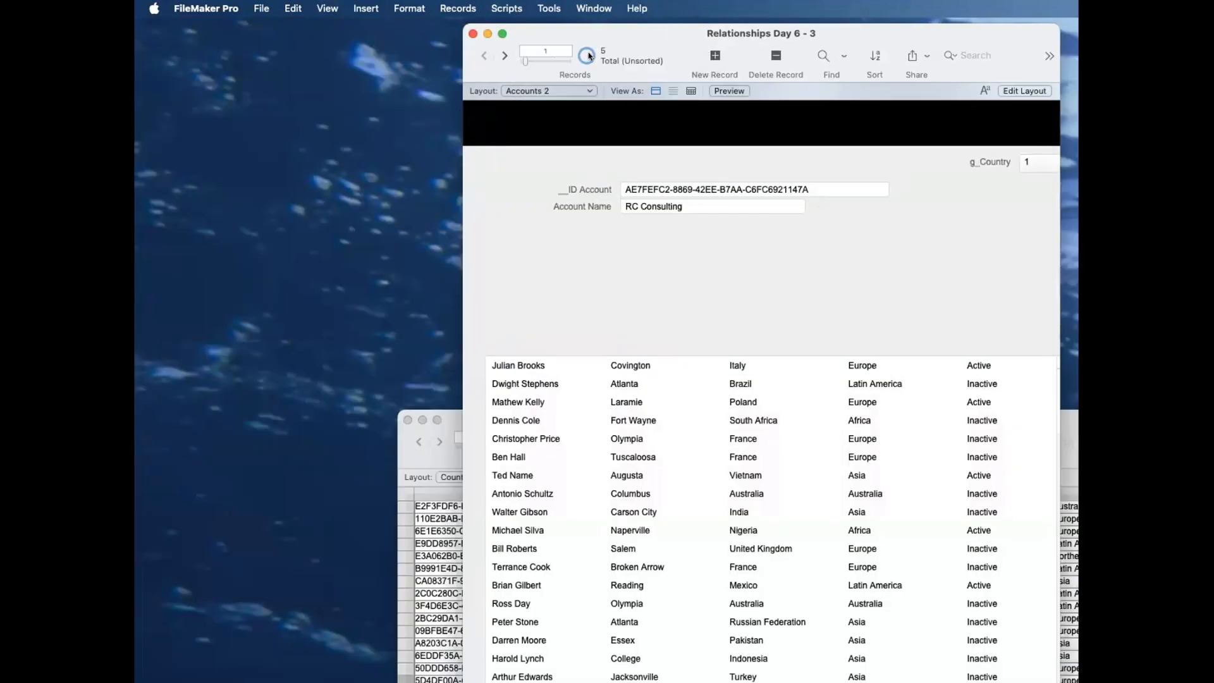
Step: Move the contacts portal up to just beneath the Account Name field and set its number of rows to 18
key("super+l")
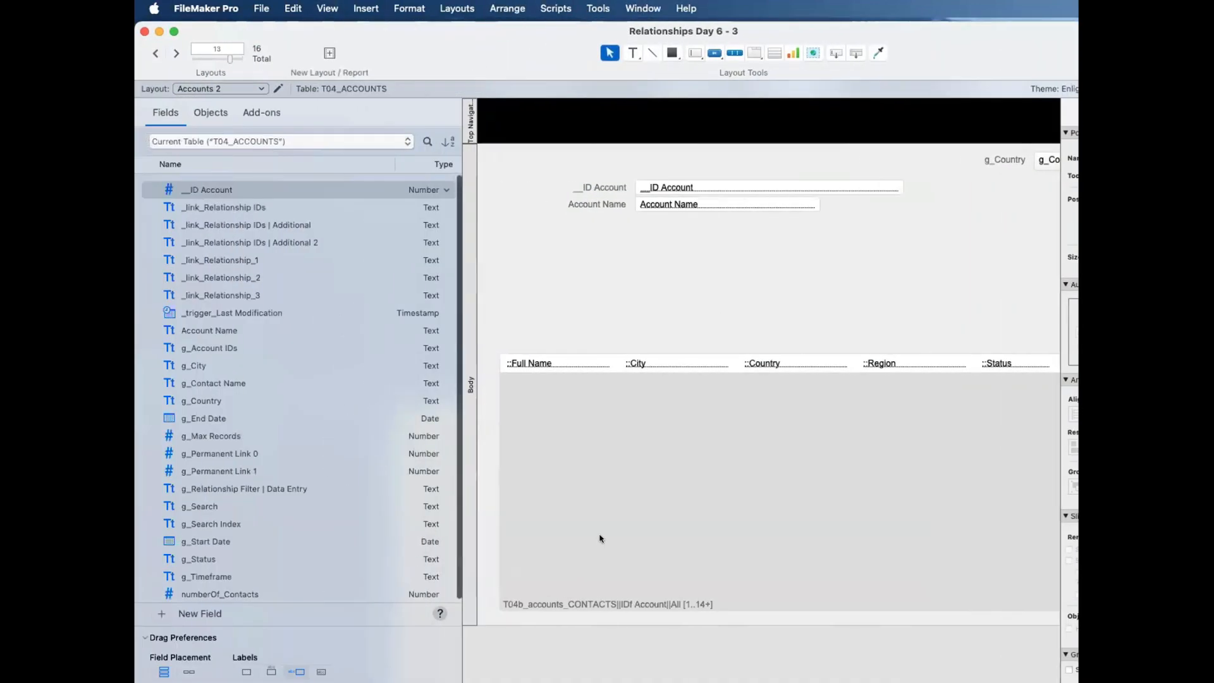
scroll(633, 519, "down", 4)
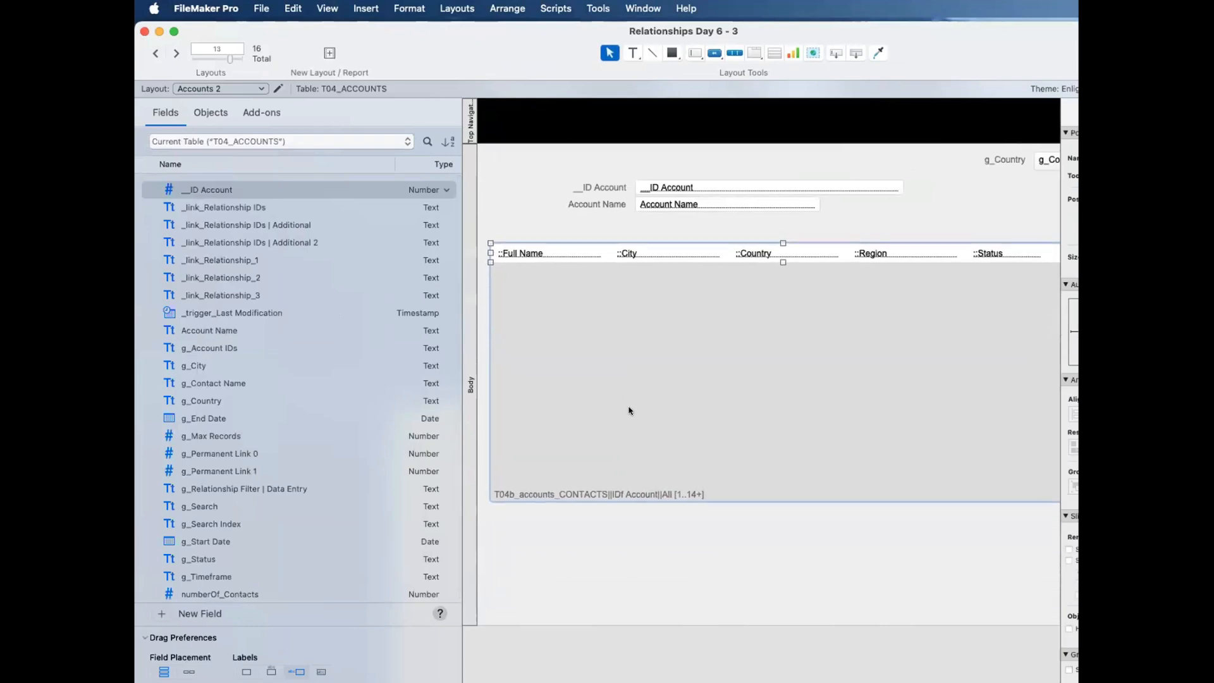
double_click(627, 410)
type("18")
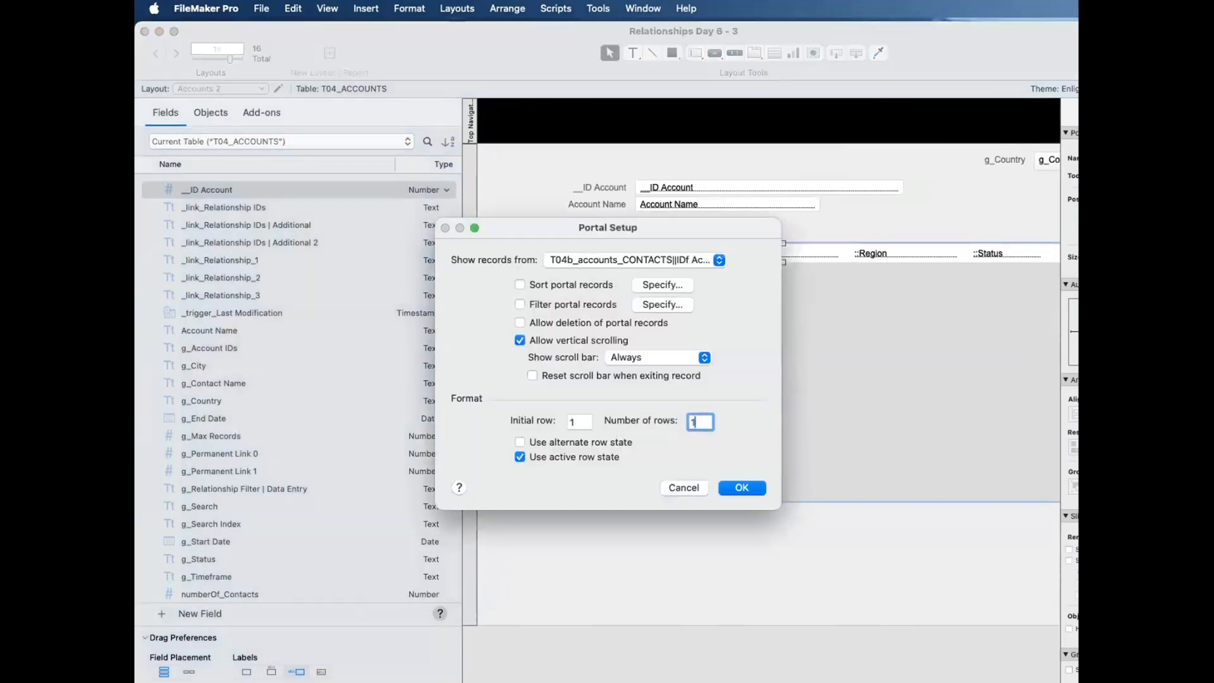
key("Return")
Step: View Accounts 2 in Browse mode, then reposition and enlarge the window to fit the full layout width
key("super+b")
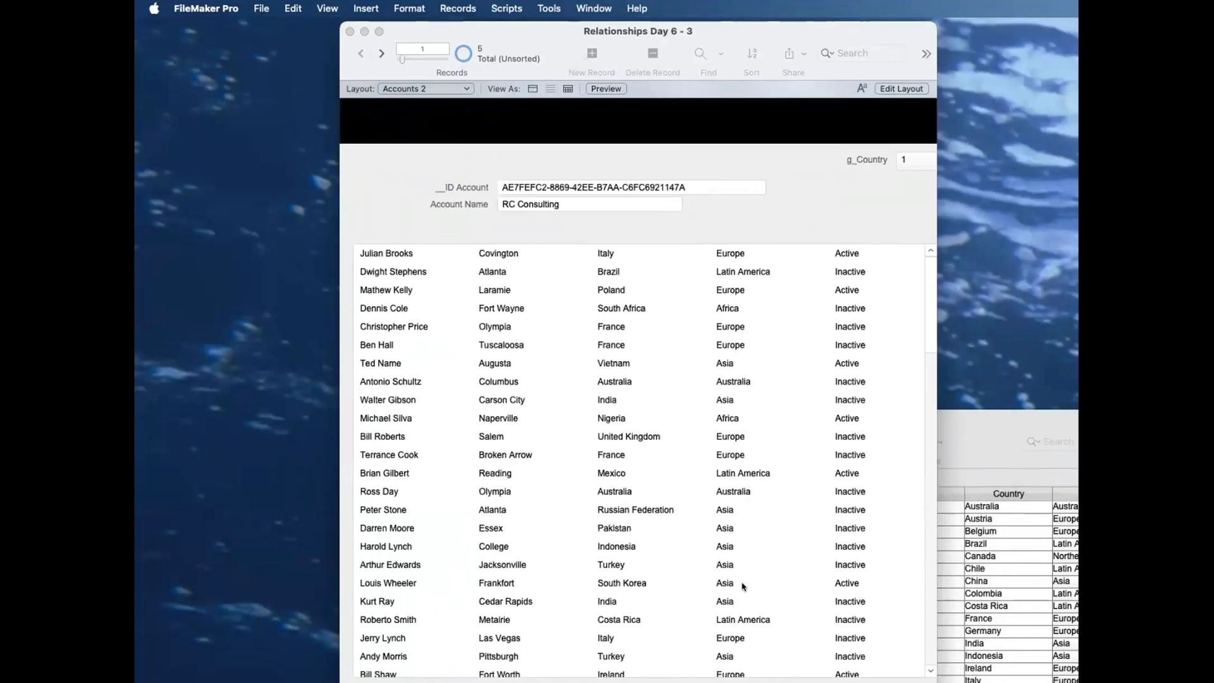
left_click_drag(612, 30, 458, 27)
left_click_drag(783, 682, 993, 653)
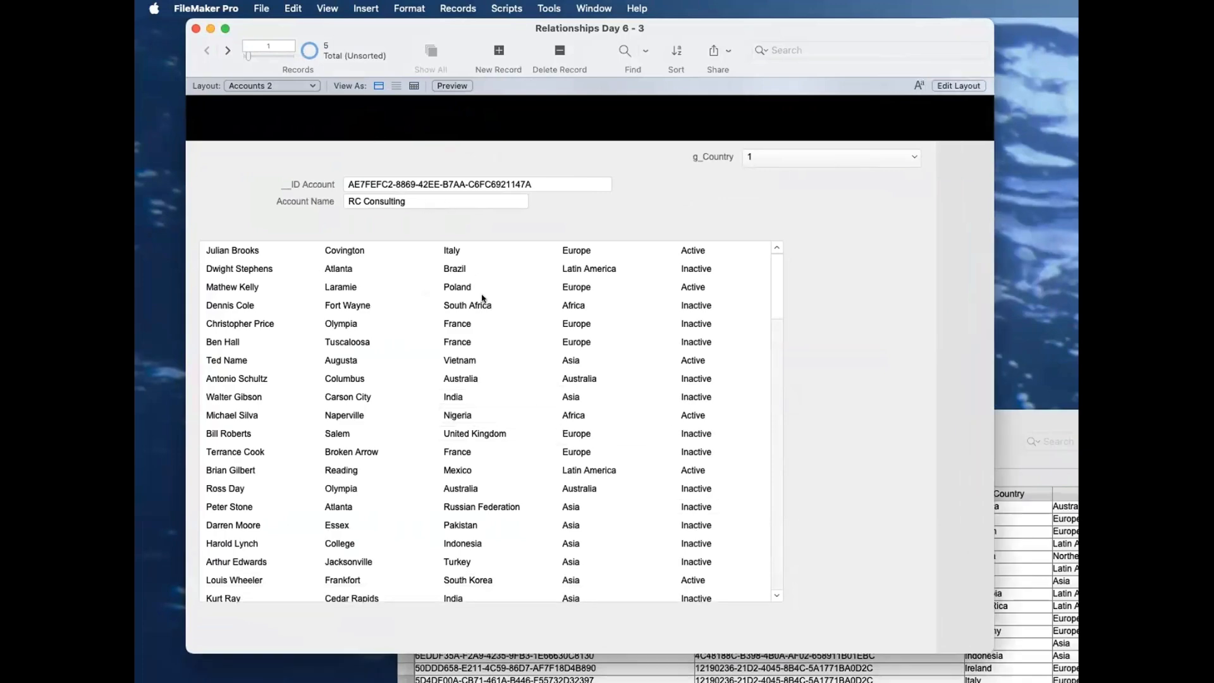
Step: Examine the full contact list in the portal and compare it across the account records, ending on the first record
scroll(481, 294, "down", 15)
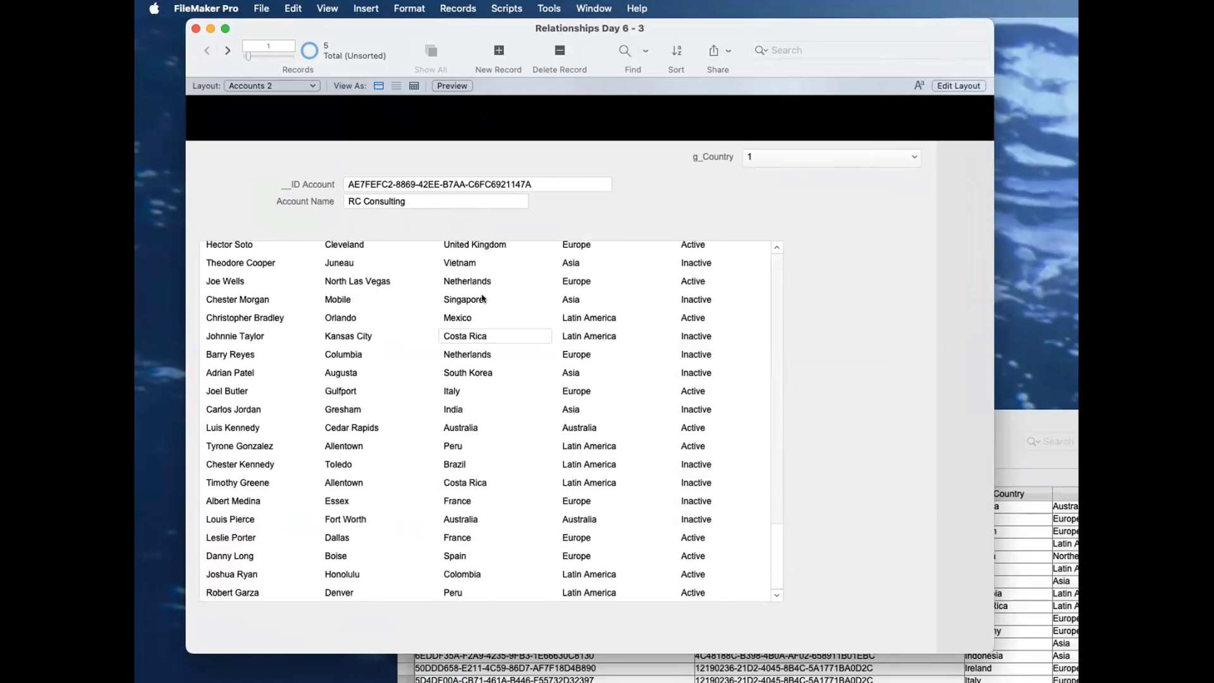
scroll(482, 299, "up", 15)
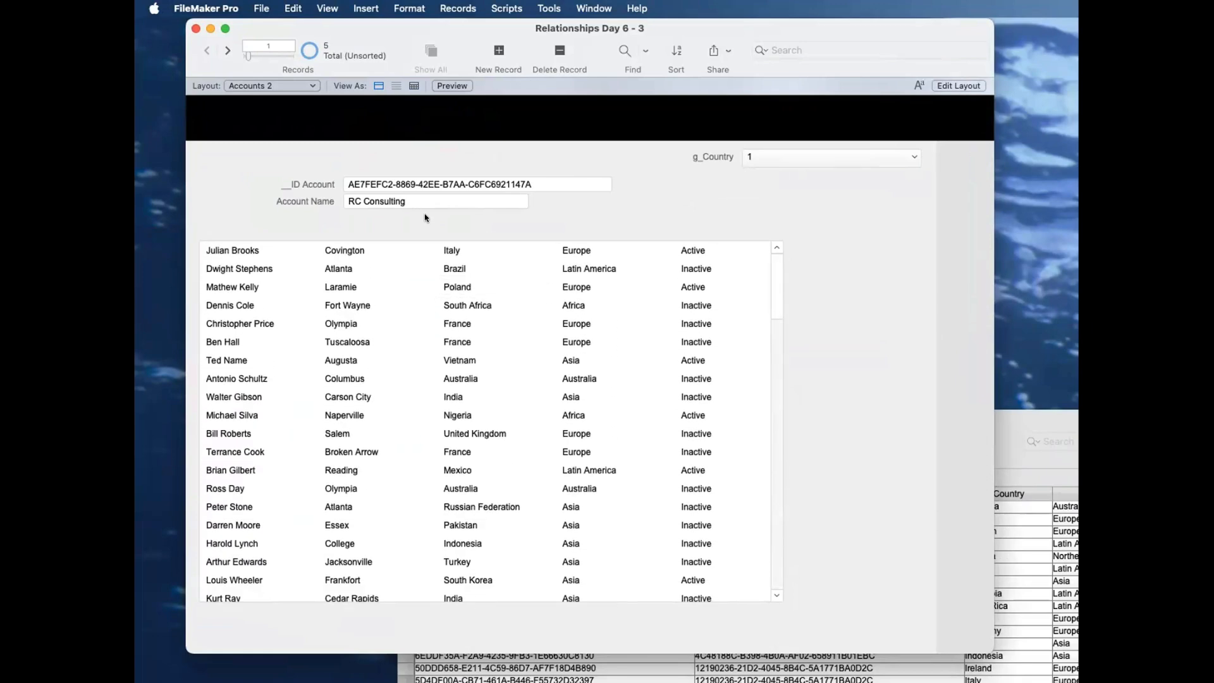
left_click(227, 49)
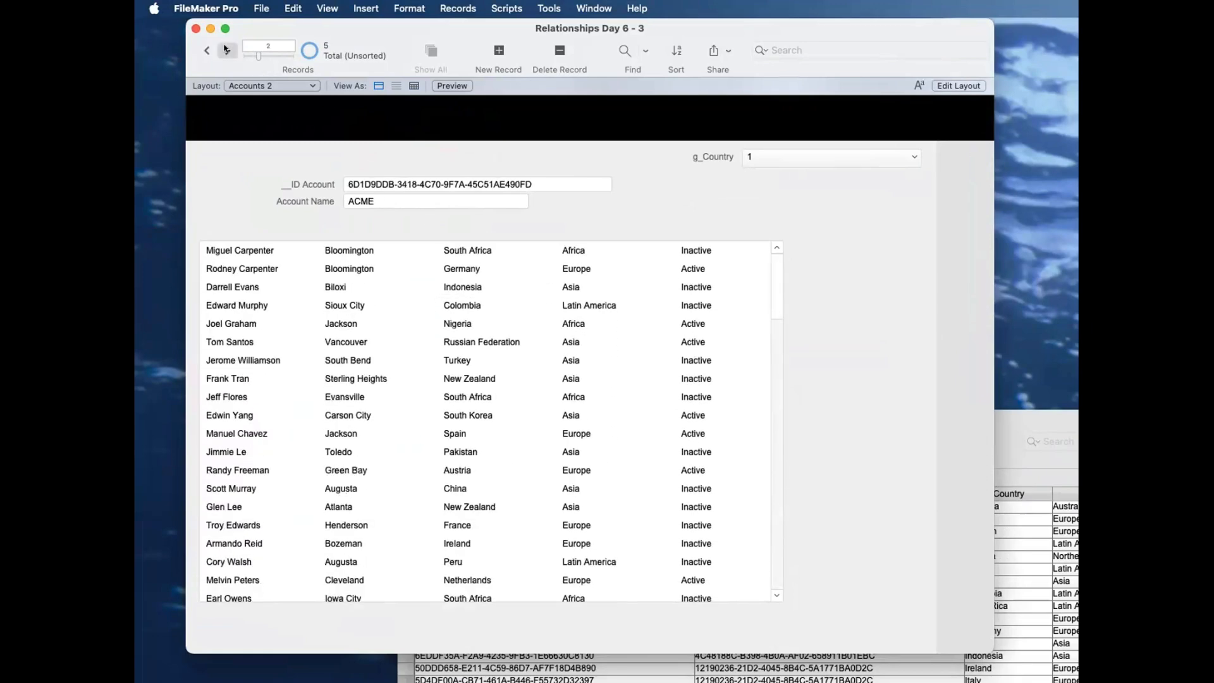
left_click(226, 50)
left_click(227, 50)
left_click(227, 50)
left_click(205, 50)
left_click(205, 51)
left_click(205, 50)
left_click(205, 50)
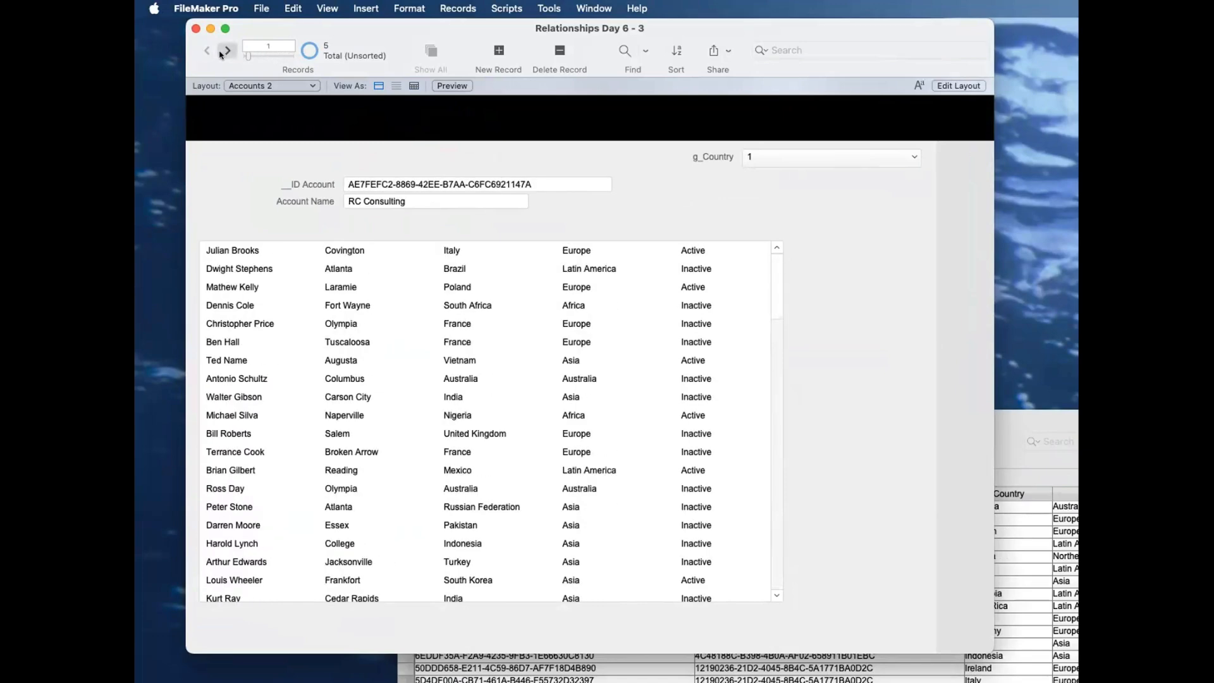
left_click(224, 51)
left_click(224, 51)
left_click(224, 52)
left_click(225, 52)
left_click(204, 51)
left_click(204, 50)
left_click(204, 50)
left_click(203, 50)
left_click_drag(989, 651, 1060, 675)
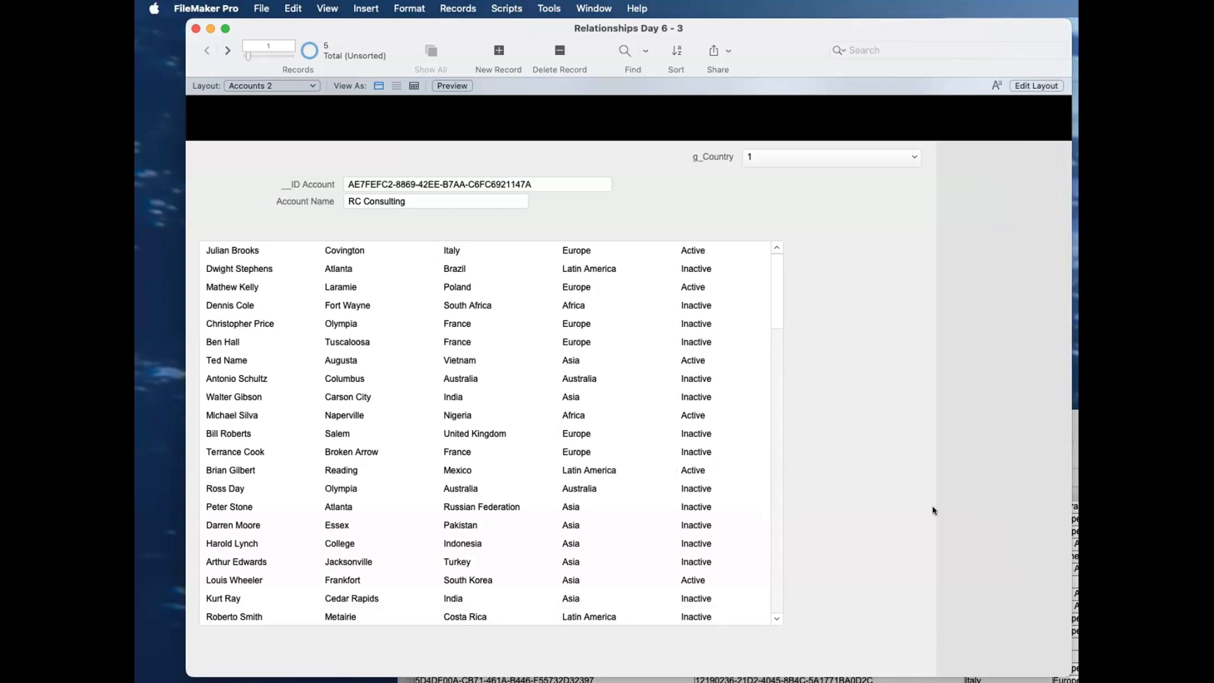
Step: Switch Accounts 2 to Layout mode and open the field definitions of the Accounts table in Manage Database
key("super+l")
left_click(968, 521)
key("shift+super+d")
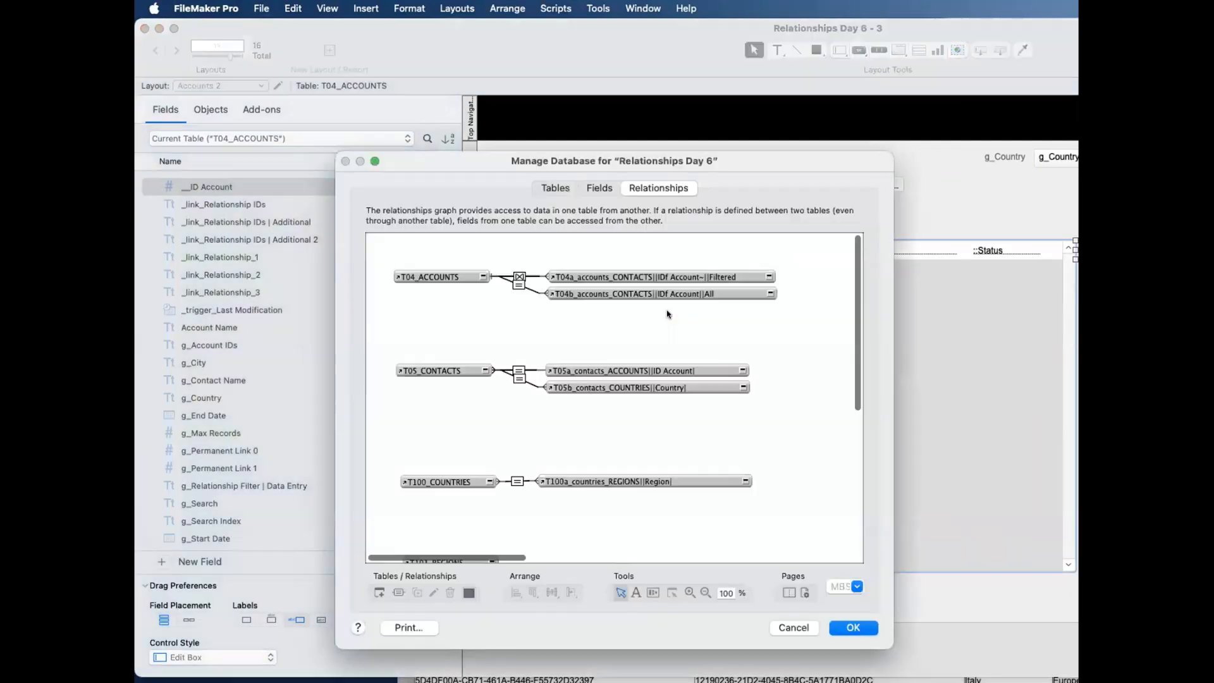
left_click(597, 187)
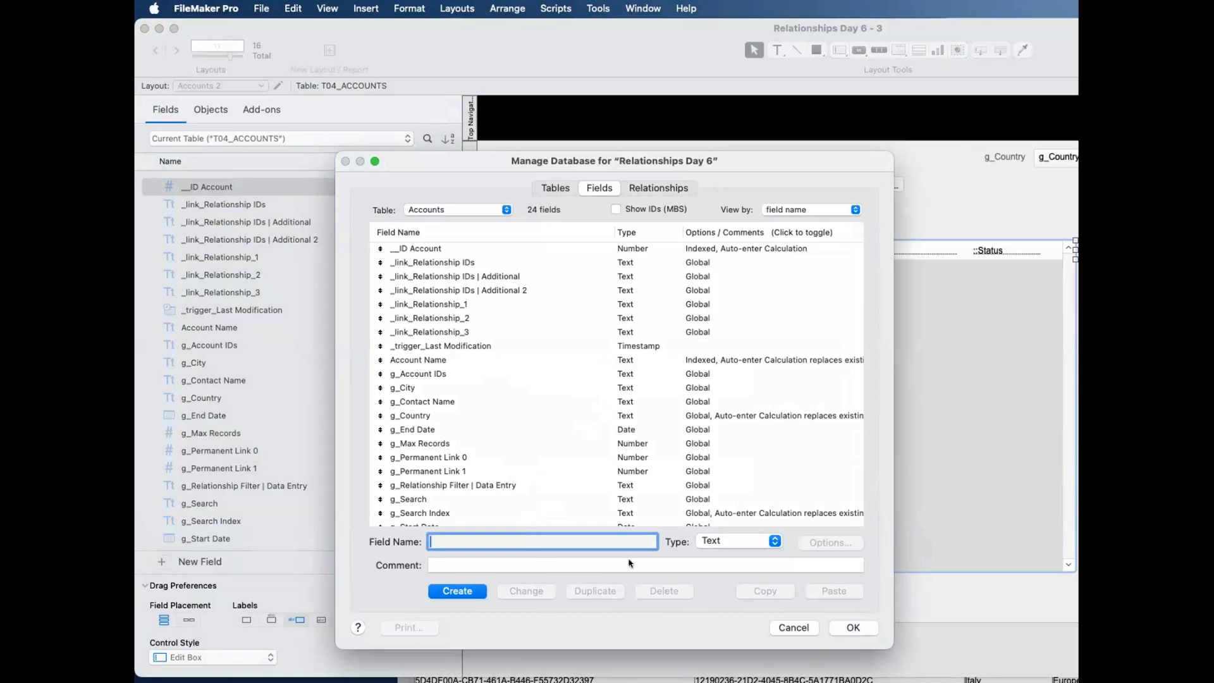
Step: Examine the looked-up value and calculated value auto-enter settings of the g_Permanent Link 0 field, and cancel out of its options
scroll(628, 499, "down", 2)
double_click(588, 406)
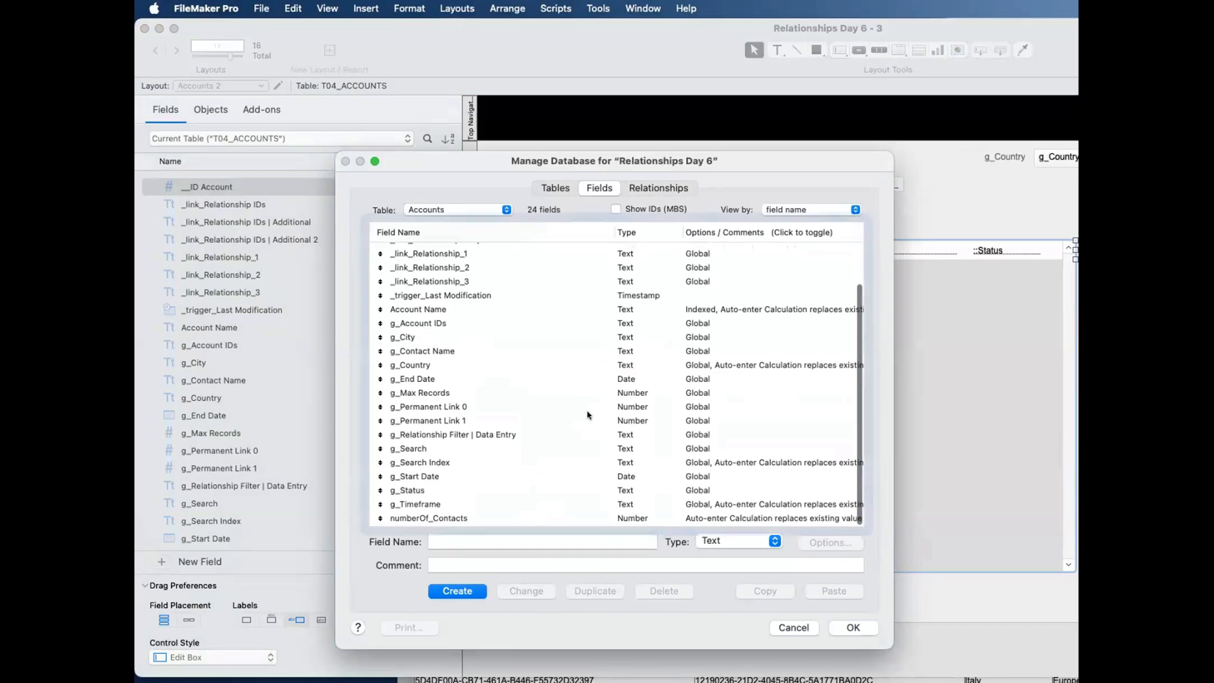
left_click(769, 521)
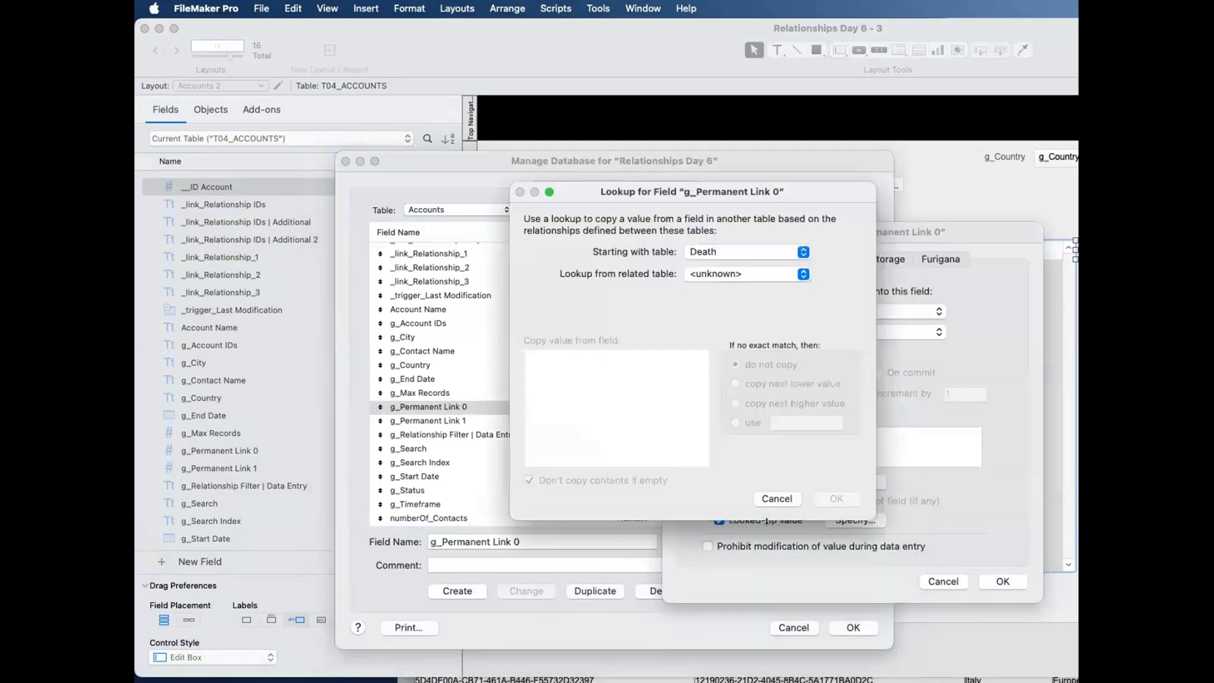
left_click(768, 498)
left_click(765, 480)
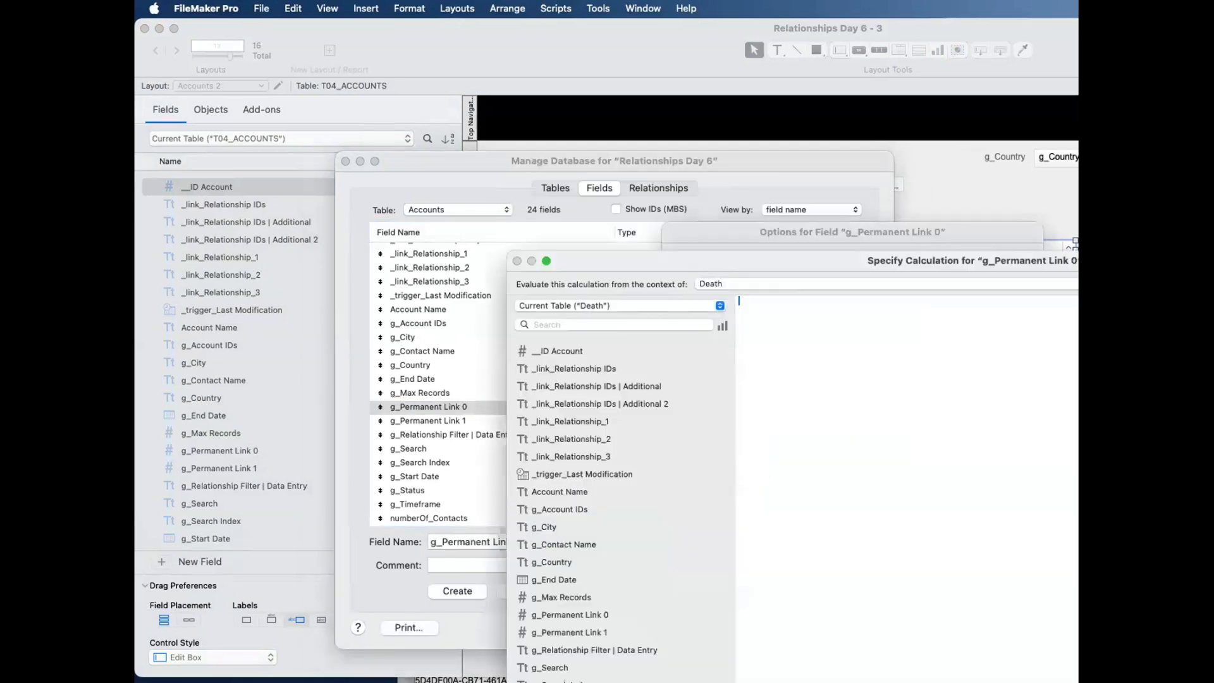
key("Escape")
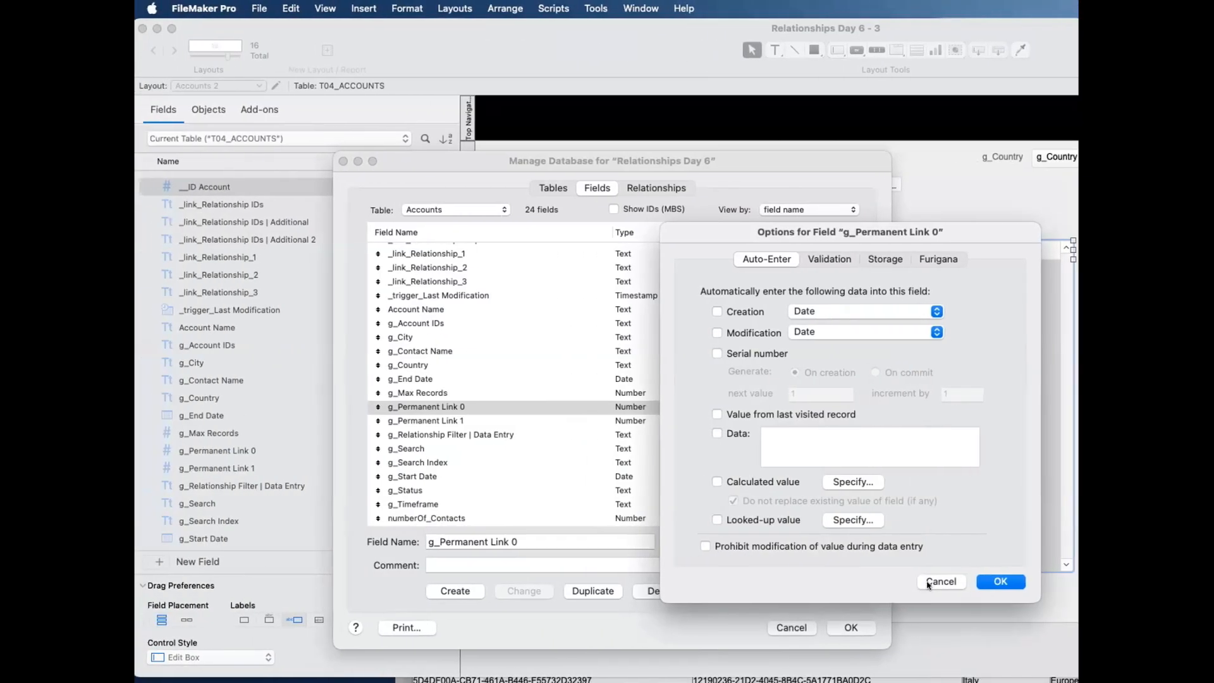
left_click(927, 583)
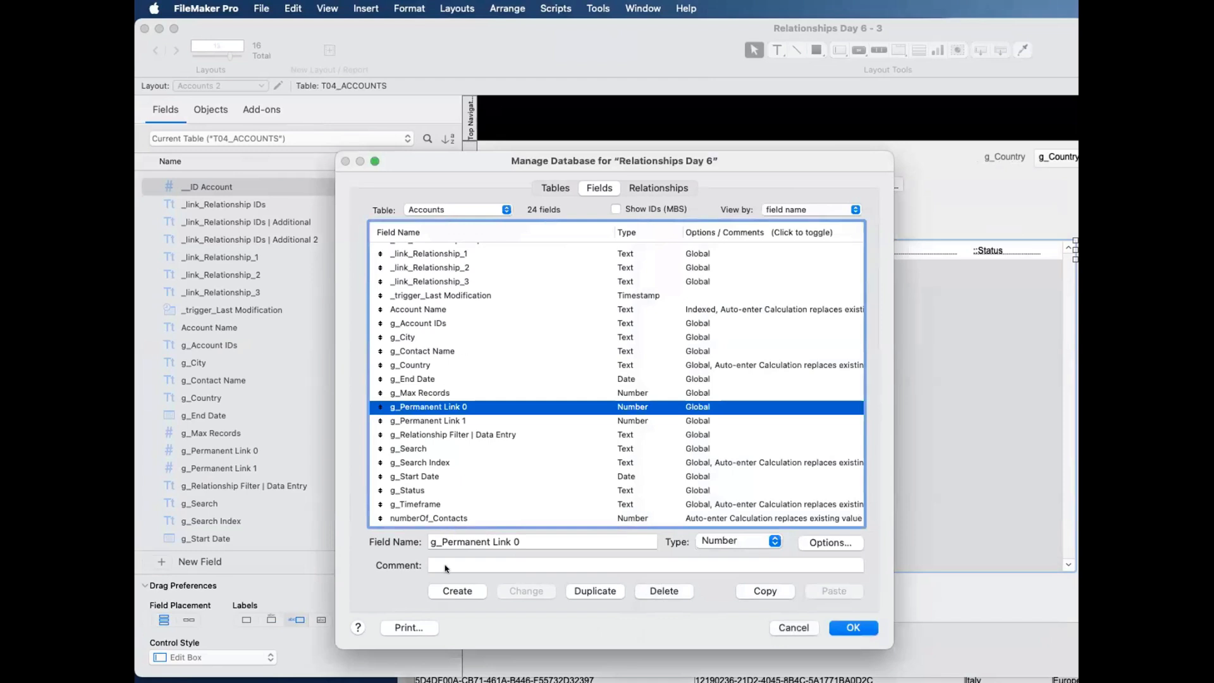
Step: Create a text field named _link_Country IDs in the Accounts table
left_click(477, 542)
type("_")
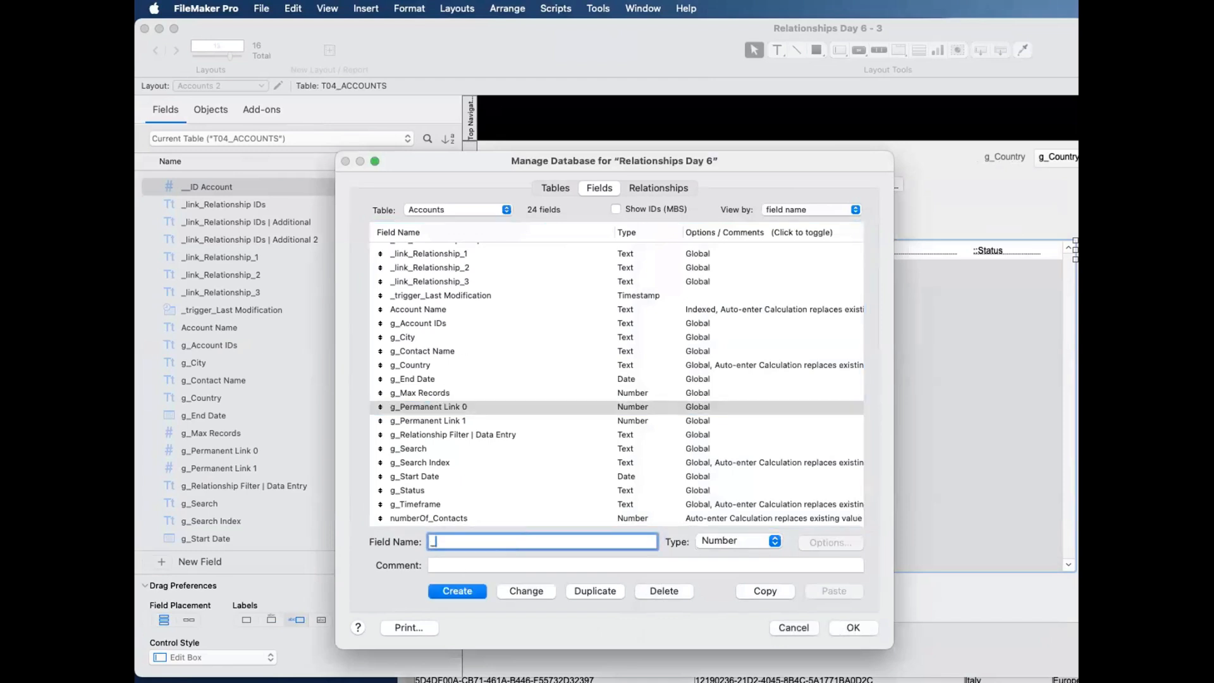
type("link_Country IDs")
left_click(753, 541)
left_click(699, 519)
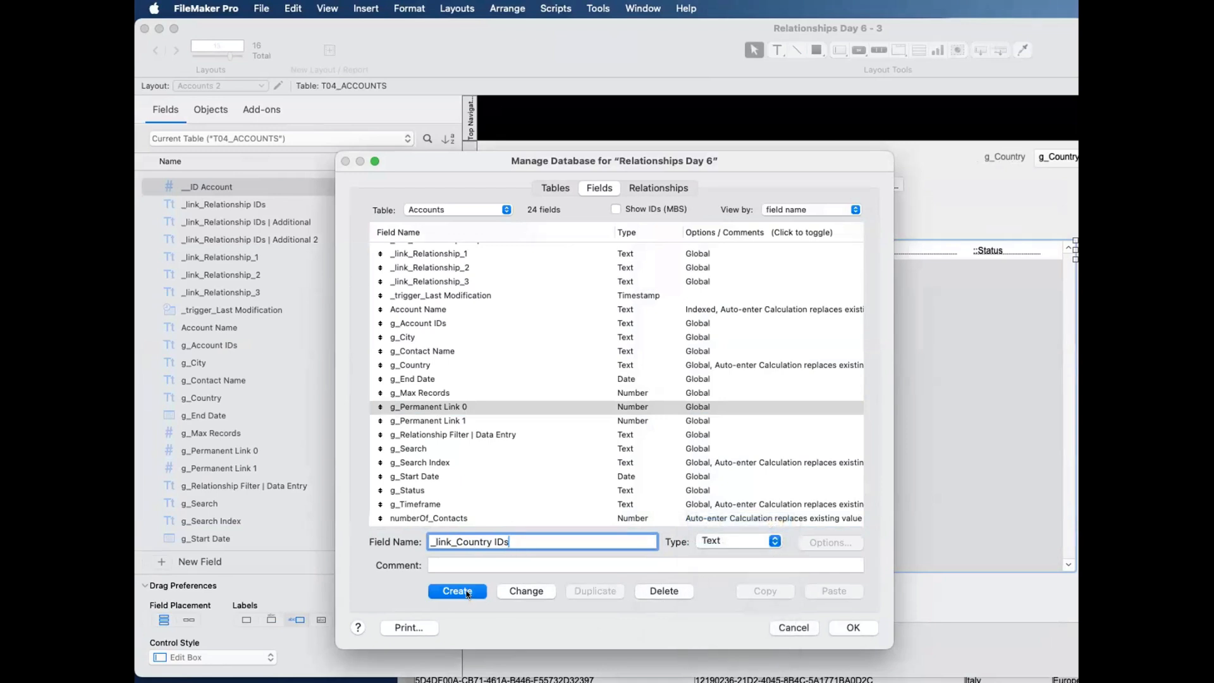
left_click(457, 591)
Step: Enable a looked-up value for _link_Country IDs, starting with T04_ACCOUNTS and looking up from T04a_accounts_CONTACTS||IDf Account~||Filtered
double_click(594, 248)
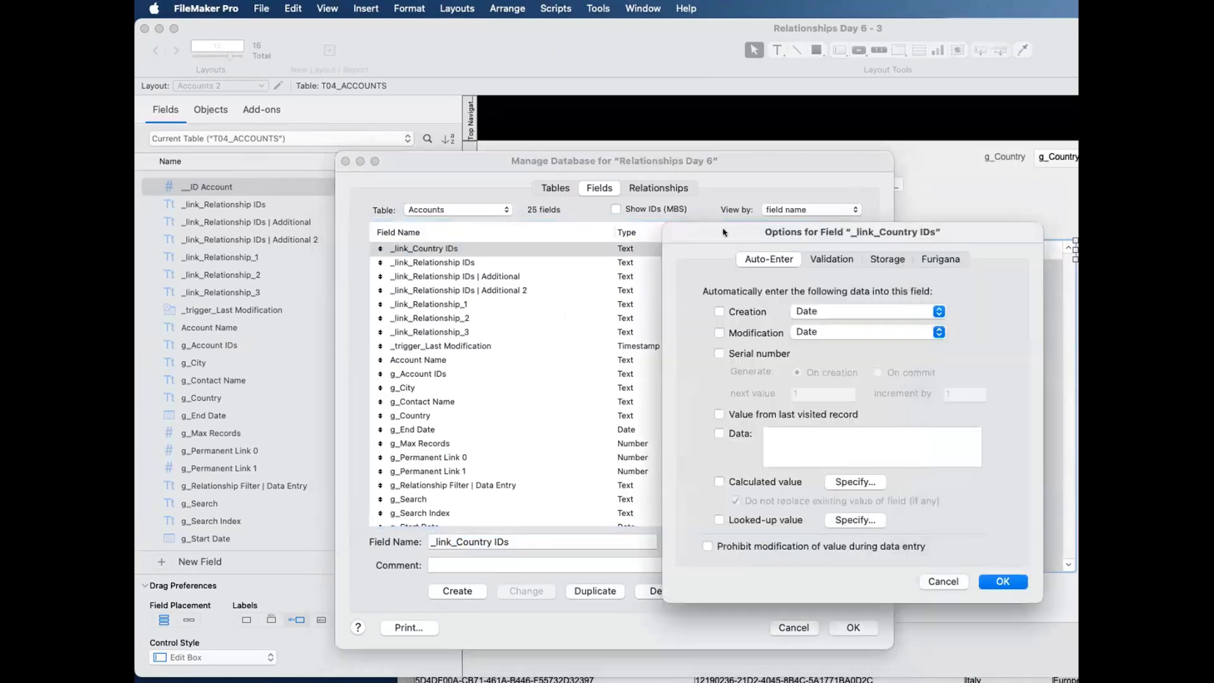
key("Return")
left_click_drag(707, 162, 1207, 213)
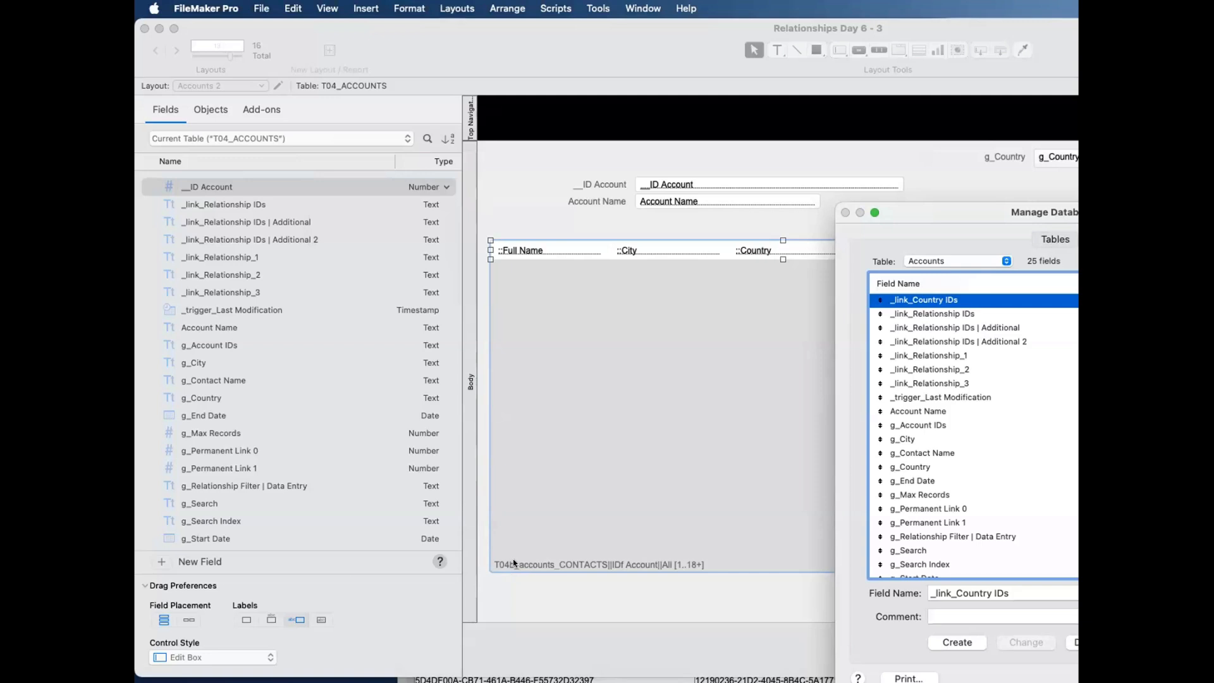
key("super+o")
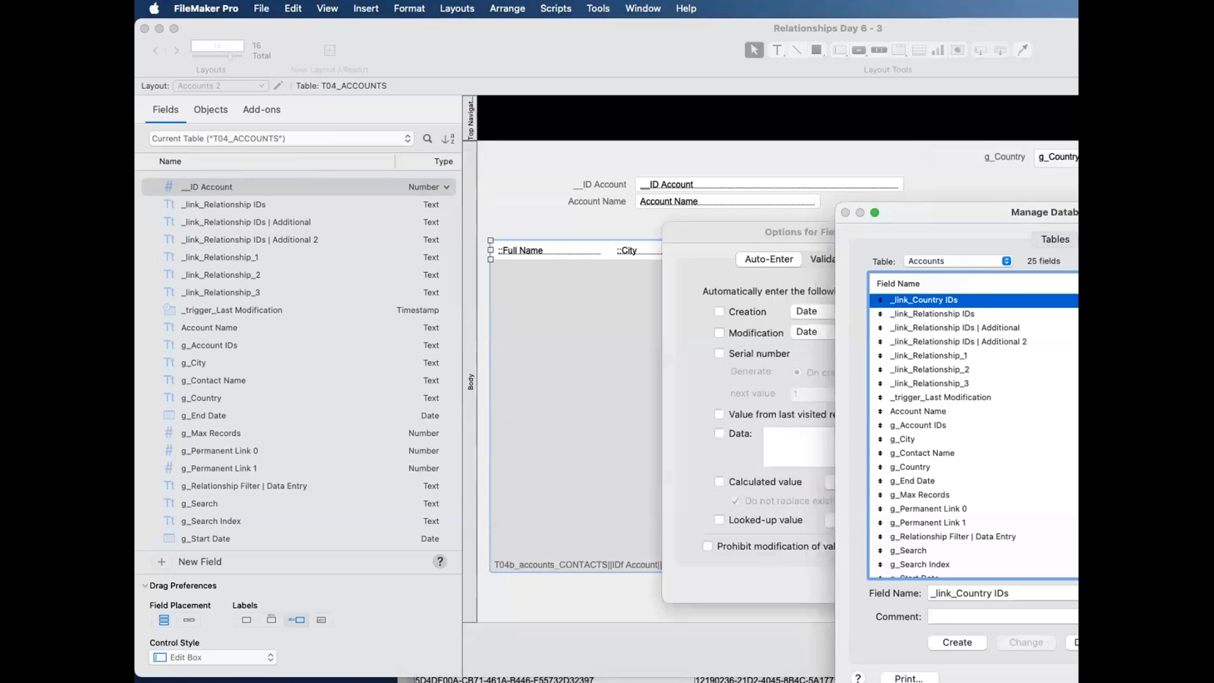
left_click(844, 519)
left_click(760, 253)
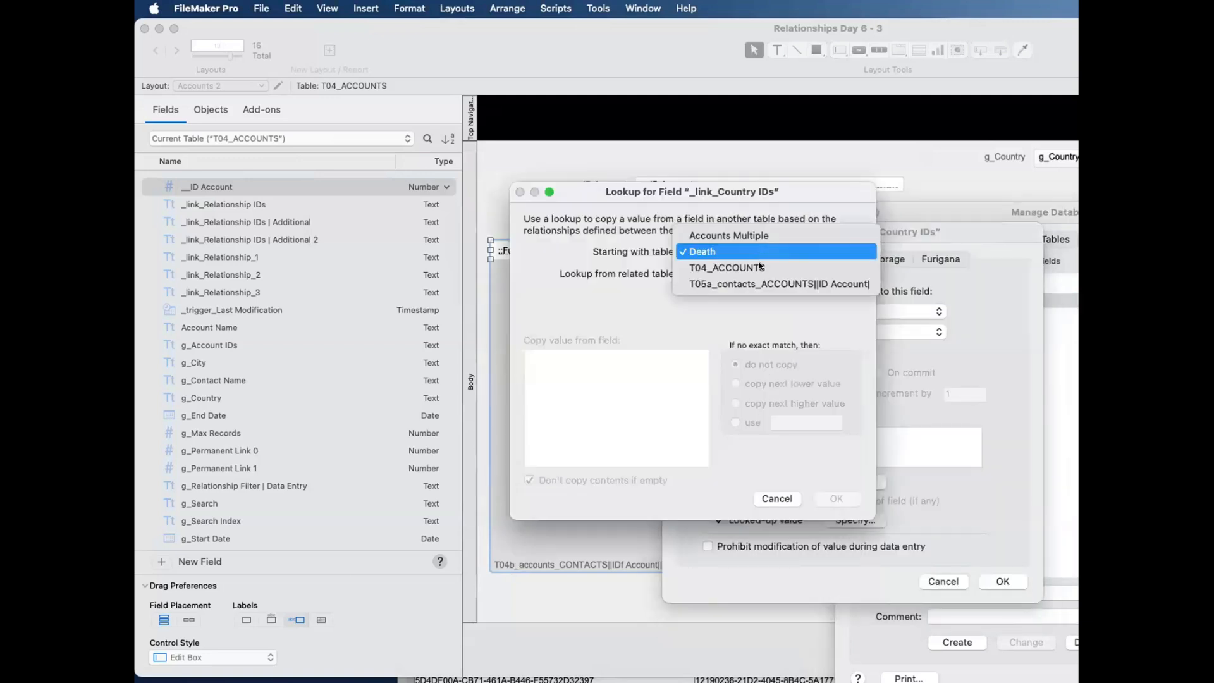
left_click(760, 269)
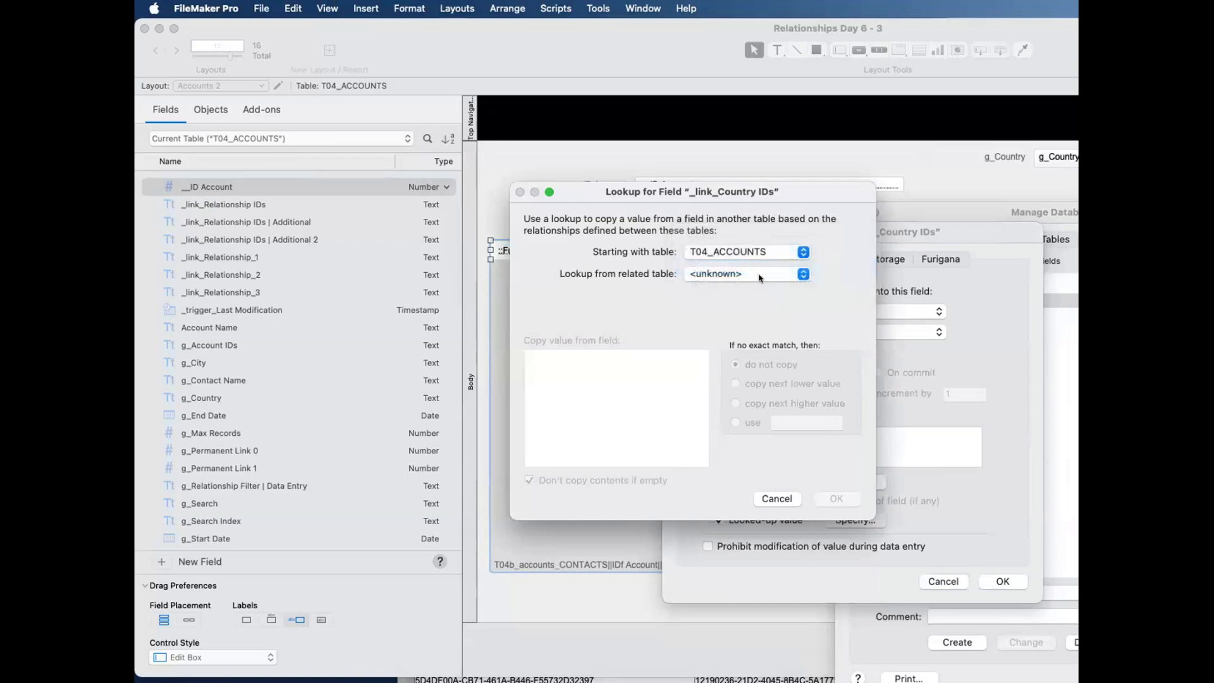
left_click(760, 274)
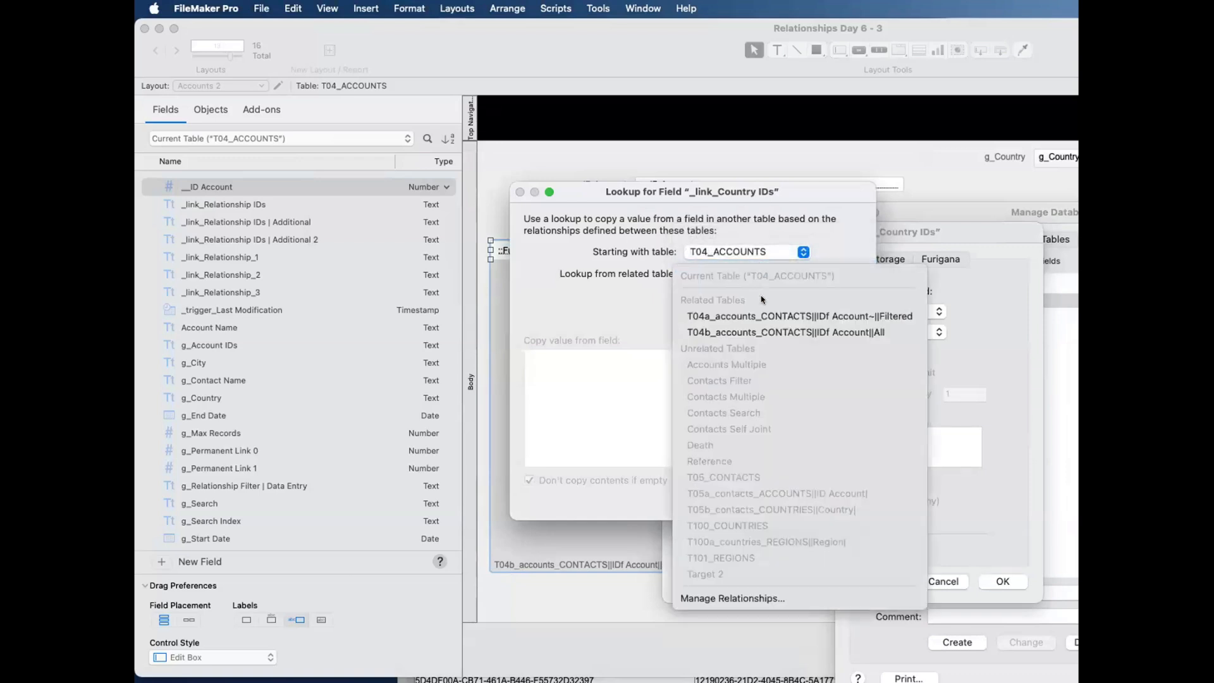
left_click(762, 314)
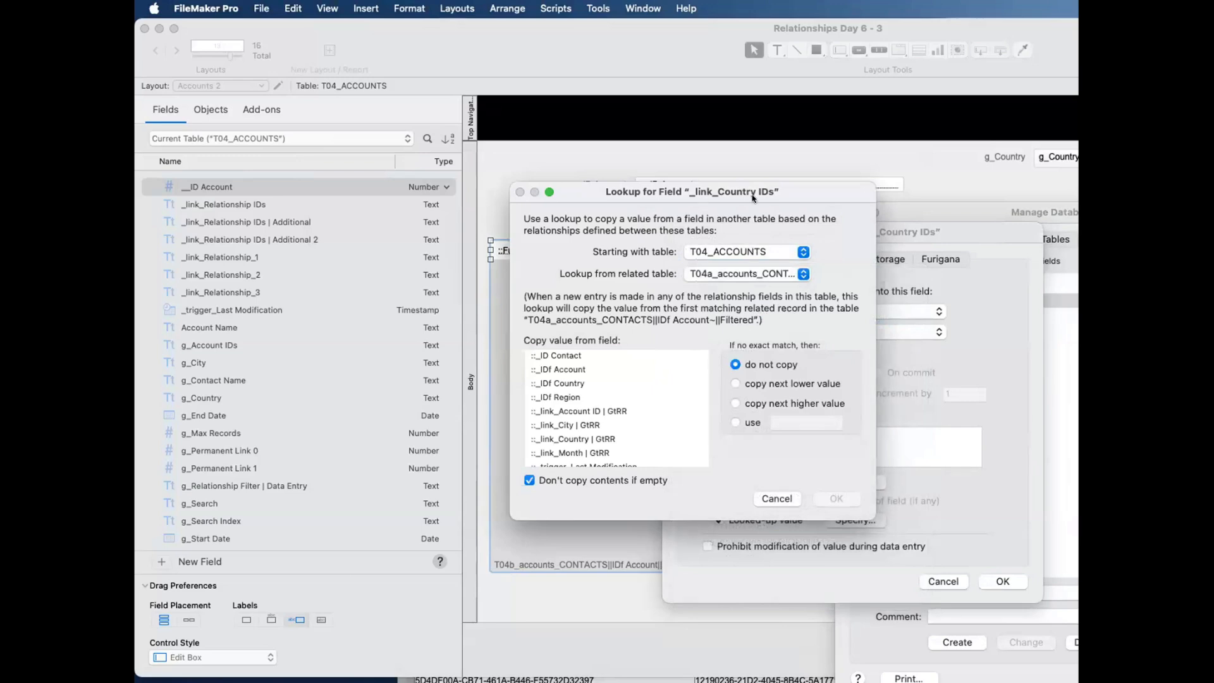
Step: Switch the lookup's related table to T04b_accounts_CONTACTS||IDf Account||All, copy the value from _IDf Country, and save the database definitions
left_click_drag(752, 196, 1053, 227)
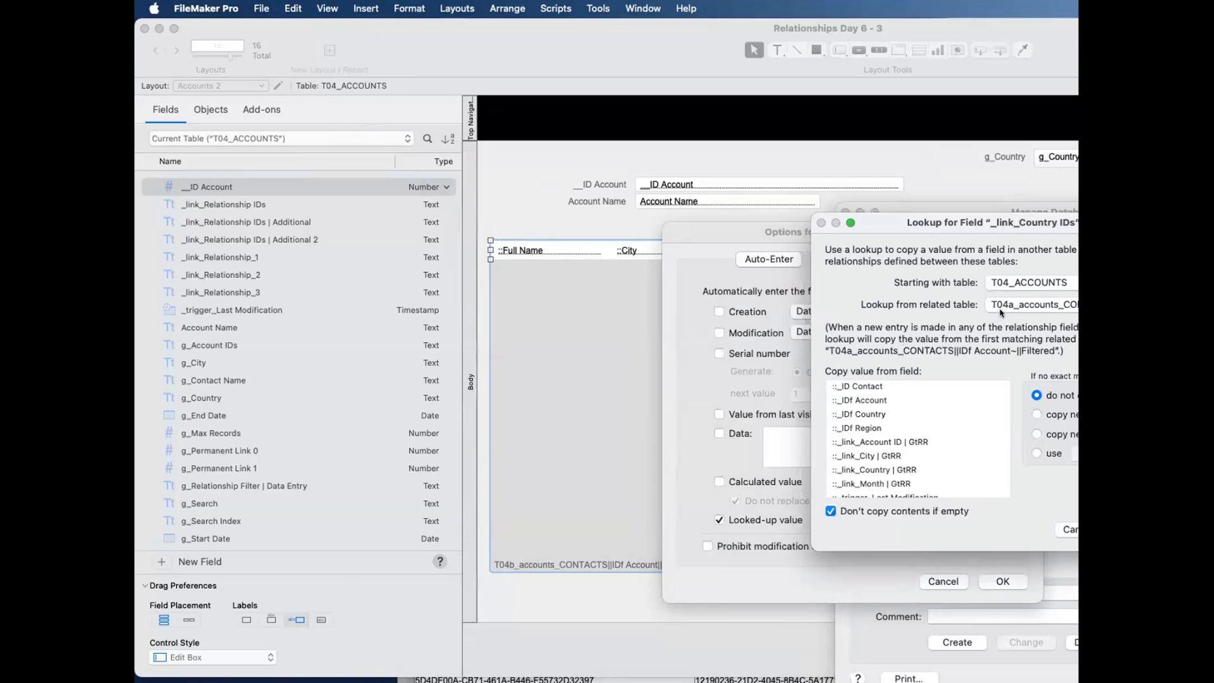
left_click_drag(966, 218, 952, 217)
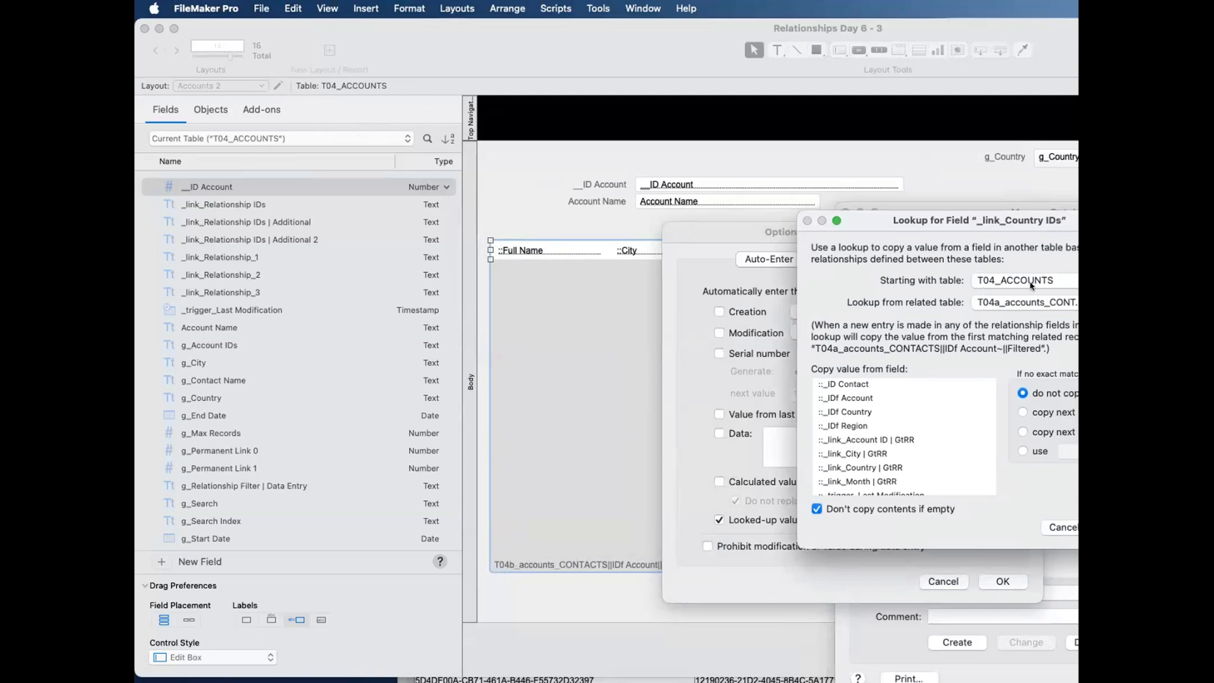
left_click(1017, 303)
left_click(1001, 346)
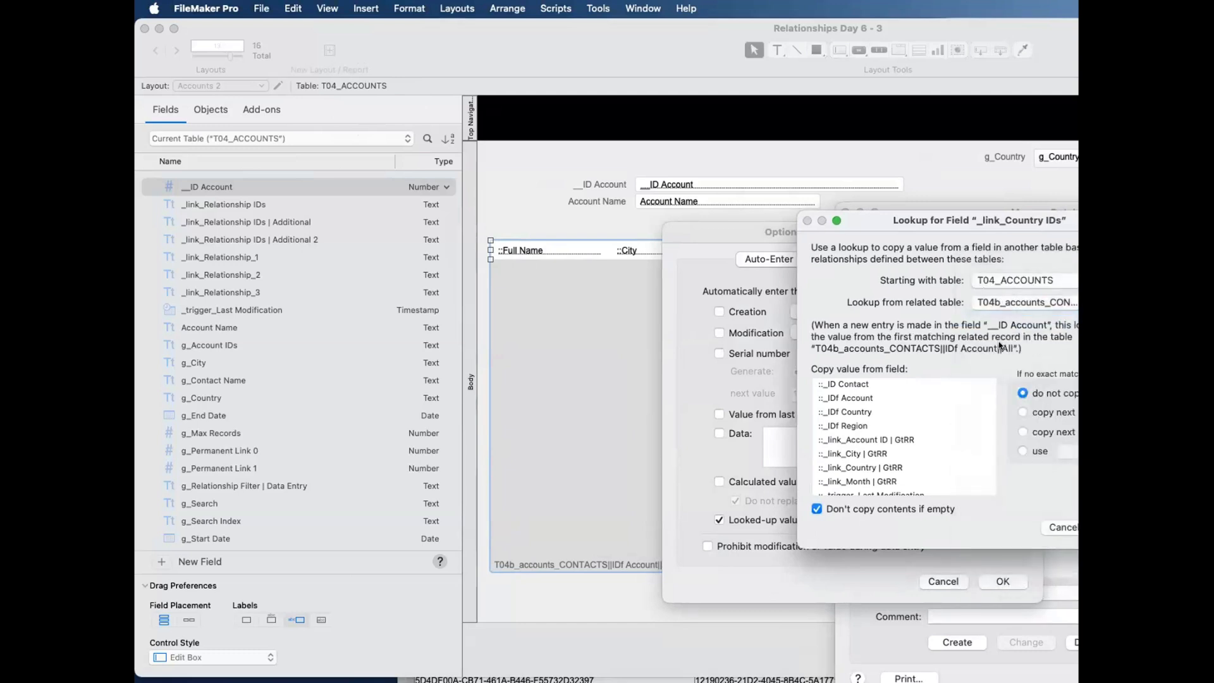
left_click(858, 411)
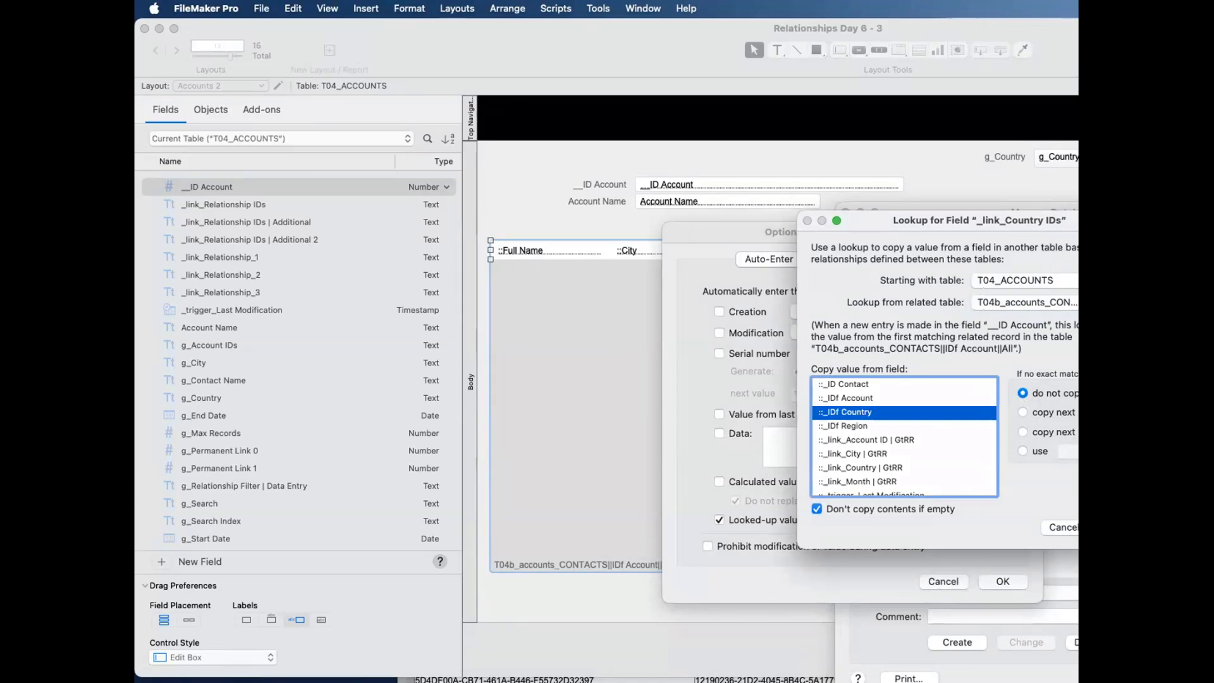
left_click(1124, 528)
left_click(1018, 581)
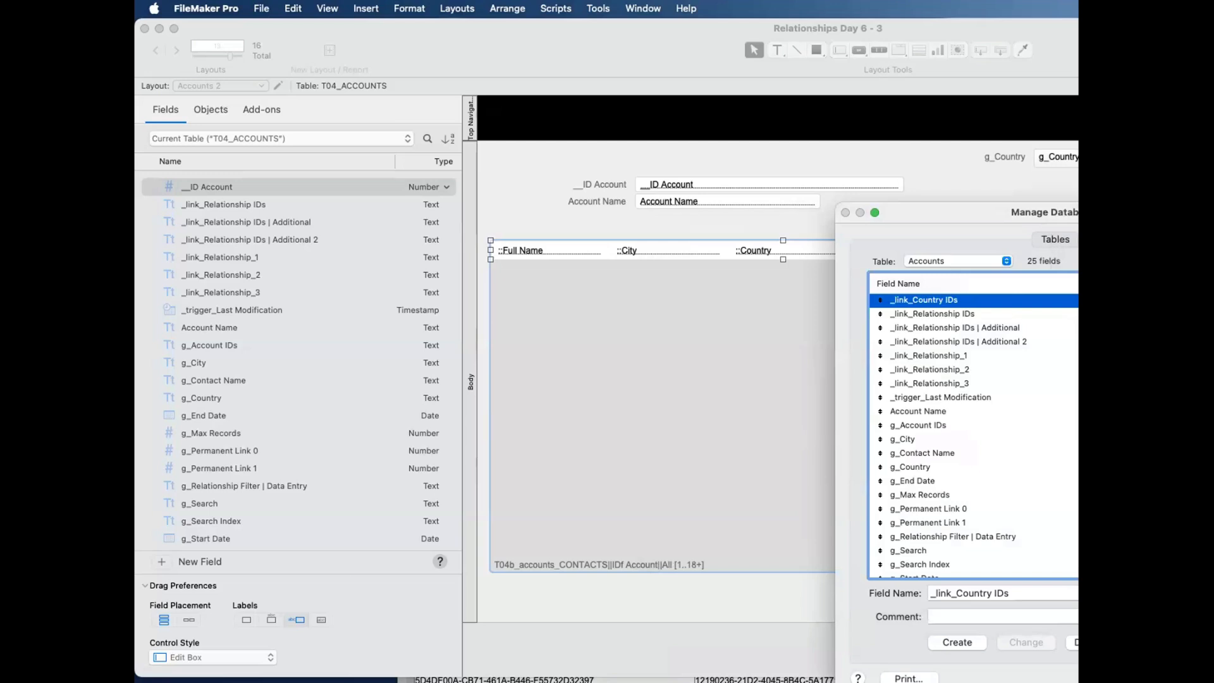
key("Return")
left_click(1113, 380)
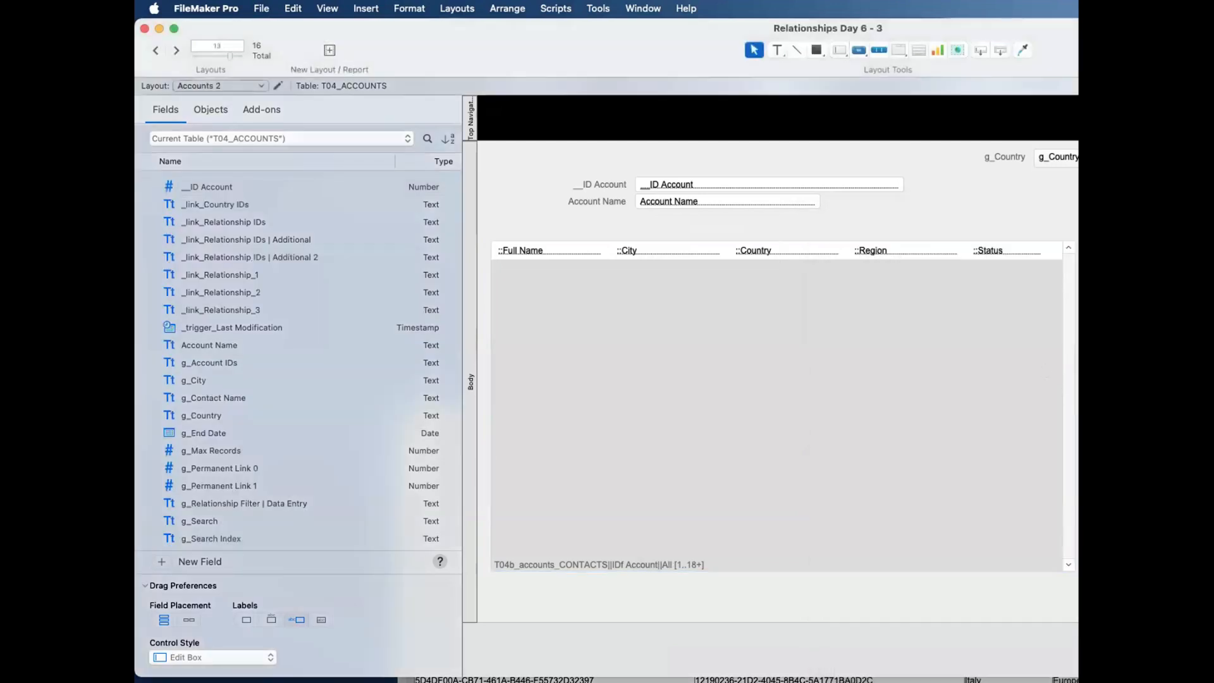
Step: Place the _link_Country IDs field beside the contacts portal with its label above, and enlarge it into a tall box
left_click(1001, 340)
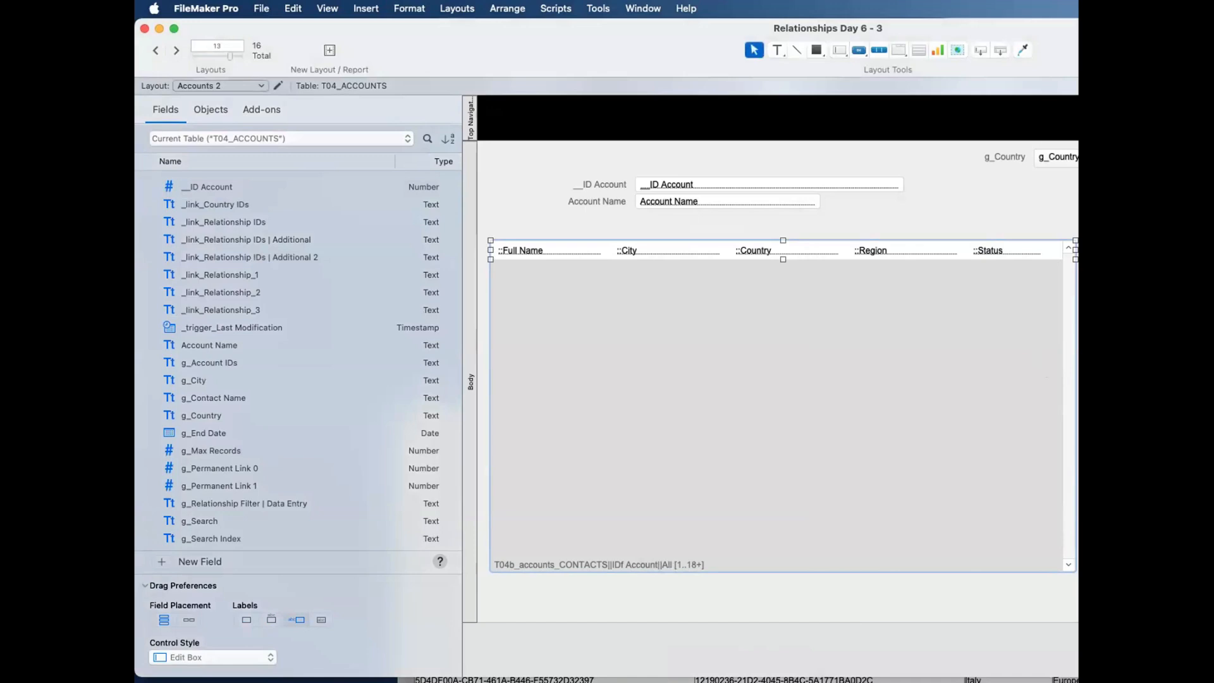
key("super+i")
scroll(829, 476, "right", 10)
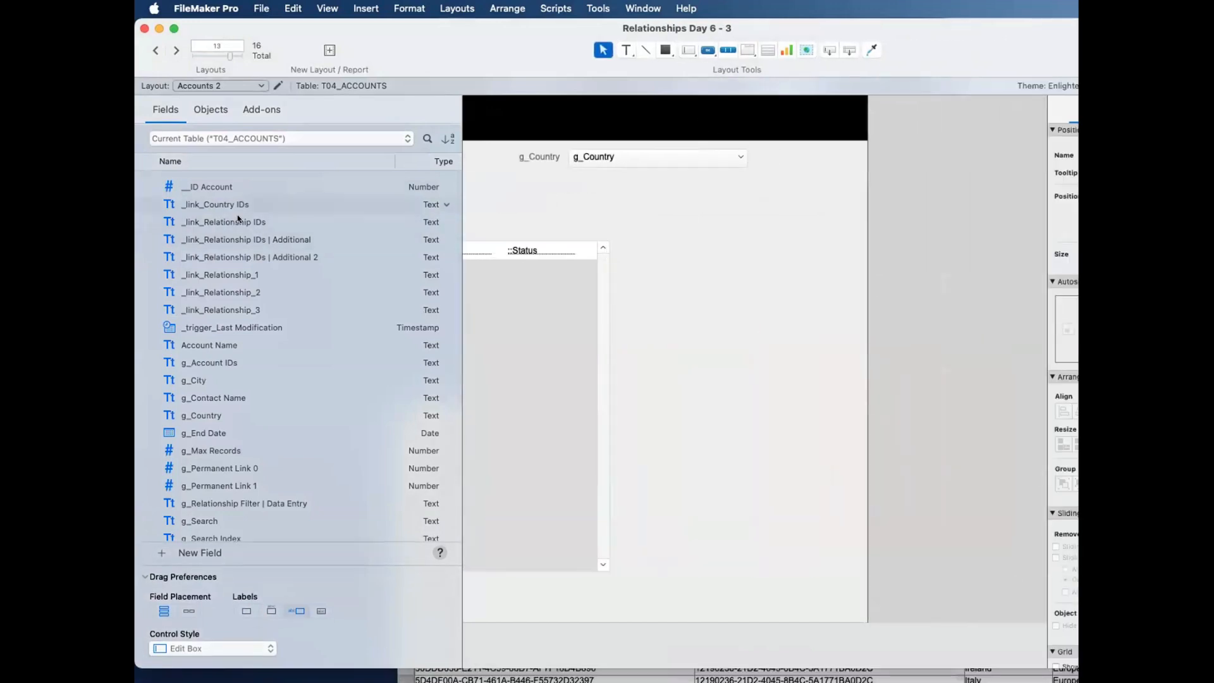
left_click_drag(230, 207, 725, 246)
left_click(725, 308)
left_click_drag(598, 246, 717, 505)
left_click_drag(811, 374, 849, 374)
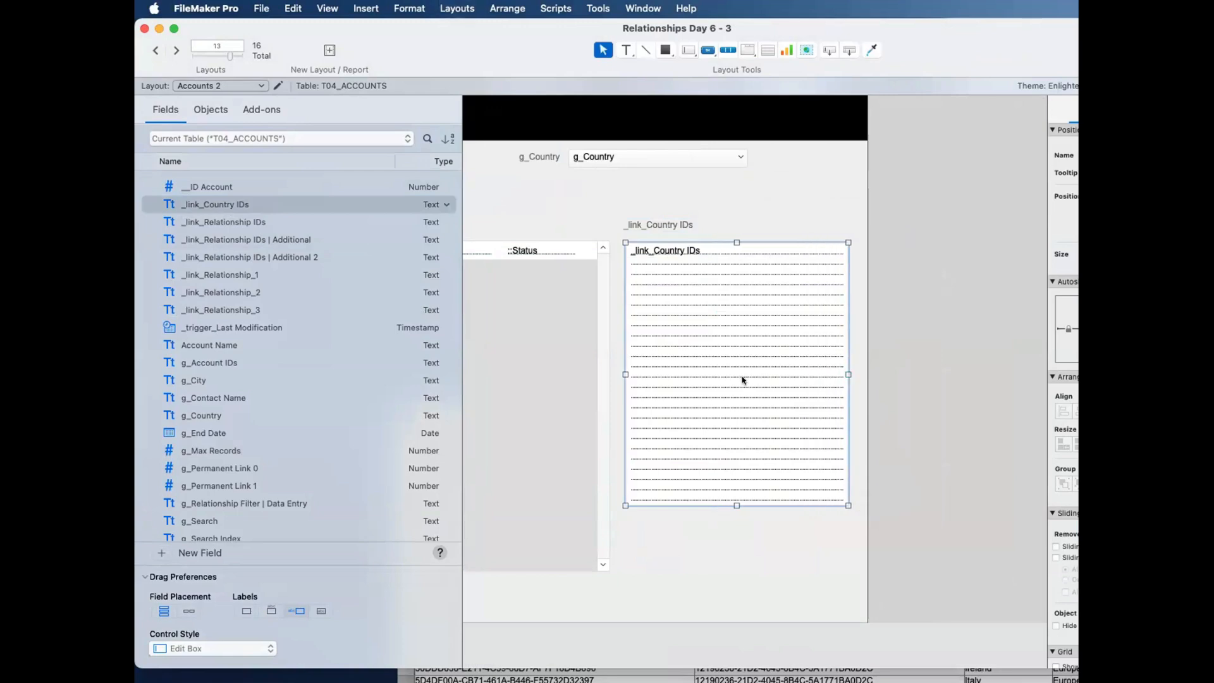
Step: View Accounts 2 in Browse mode, and reposition and widen the window to show the portal and the _link_Country IDs field
key("super+b")
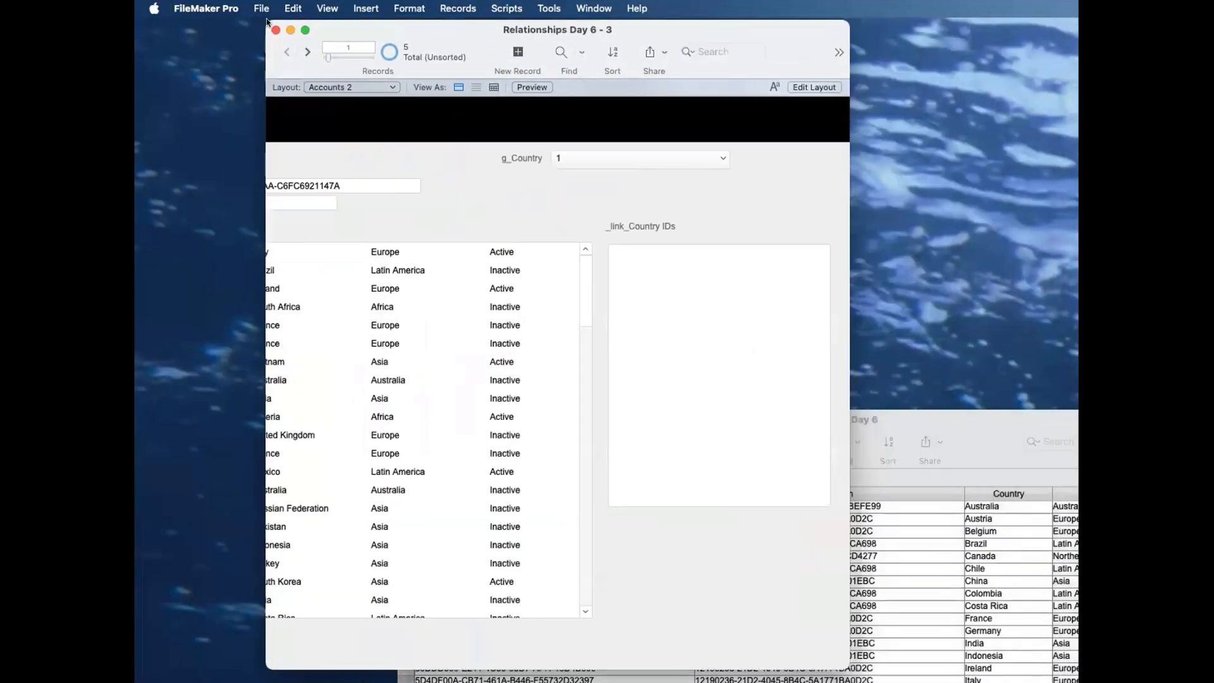
left_click_drag(267, 22, 212, 21)
left_click_drag(786, 462, 1078, 465)
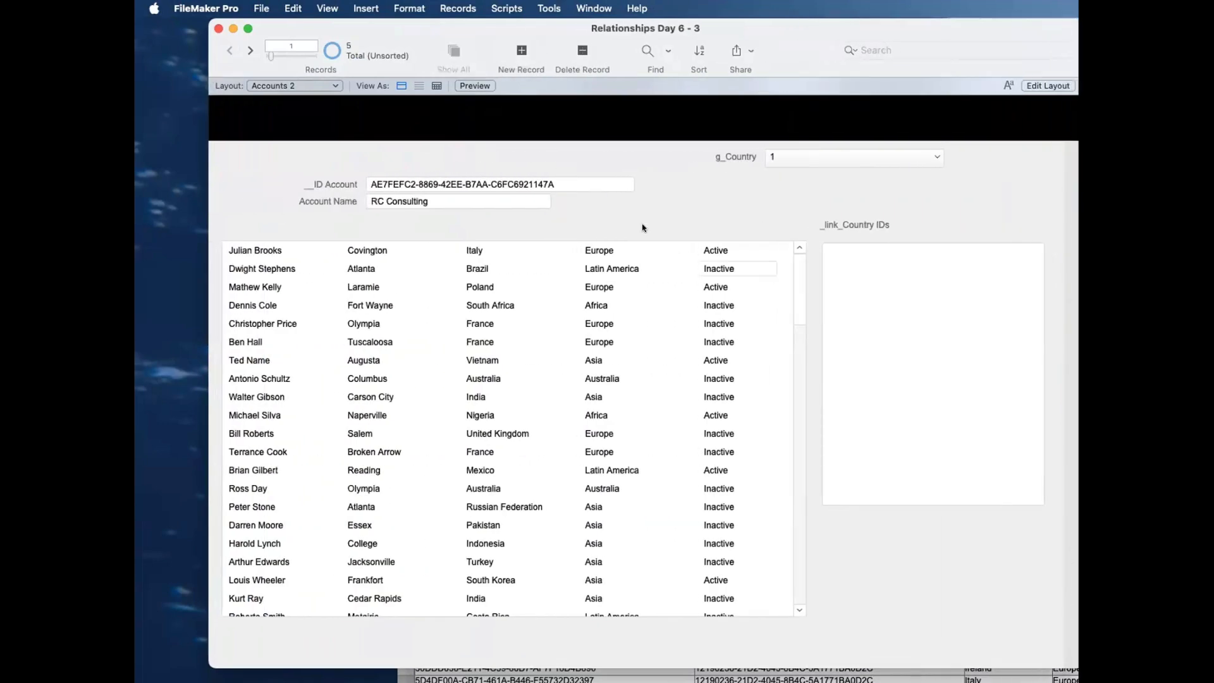
Step: Relookup field contents based on __ID Account across all account records and commit the record
left_click(592, 185)
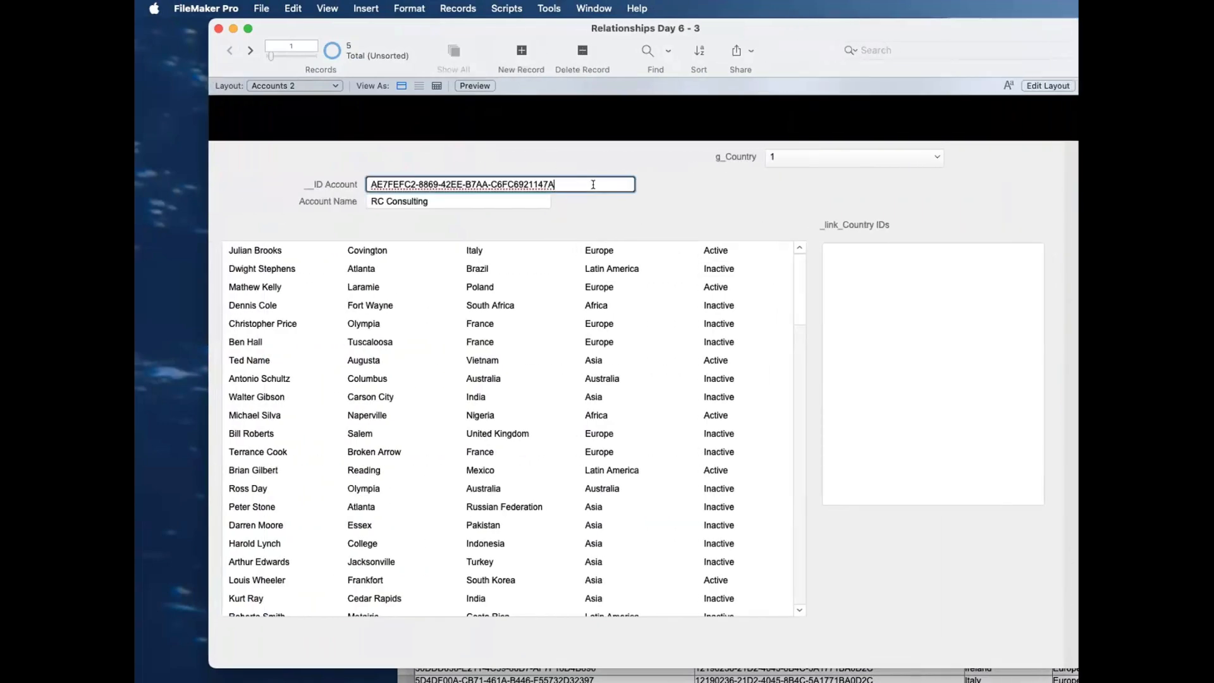
left_click(457, 8)
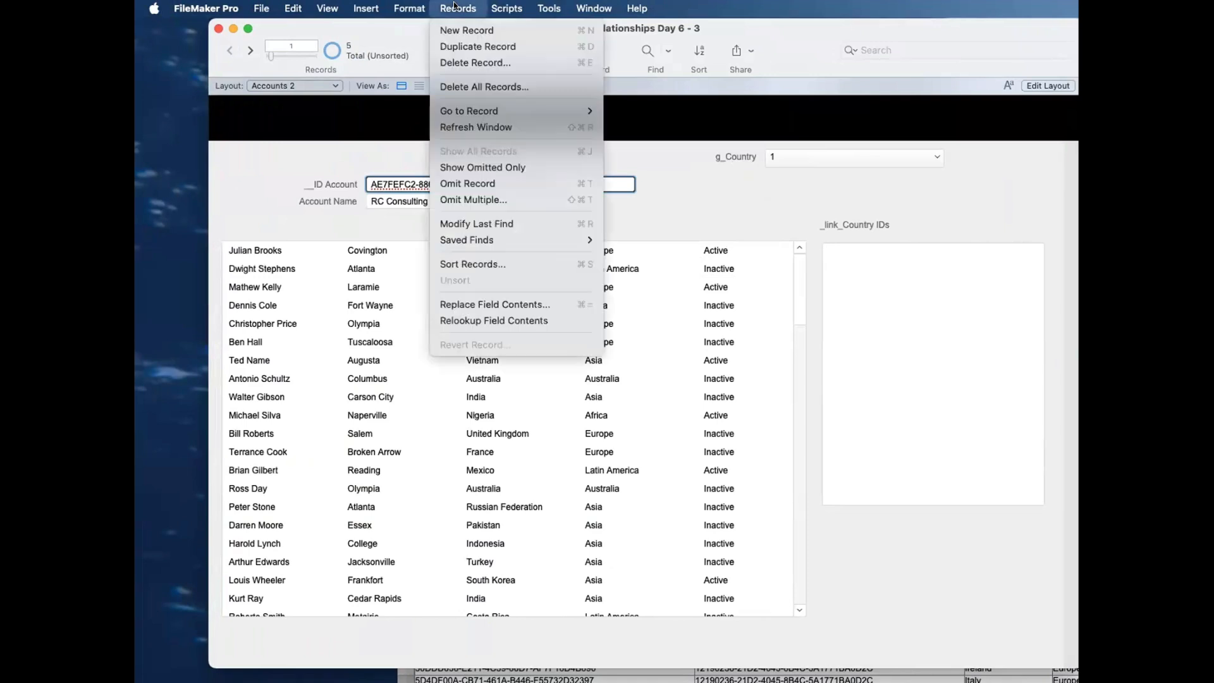
left_click(495, 321)
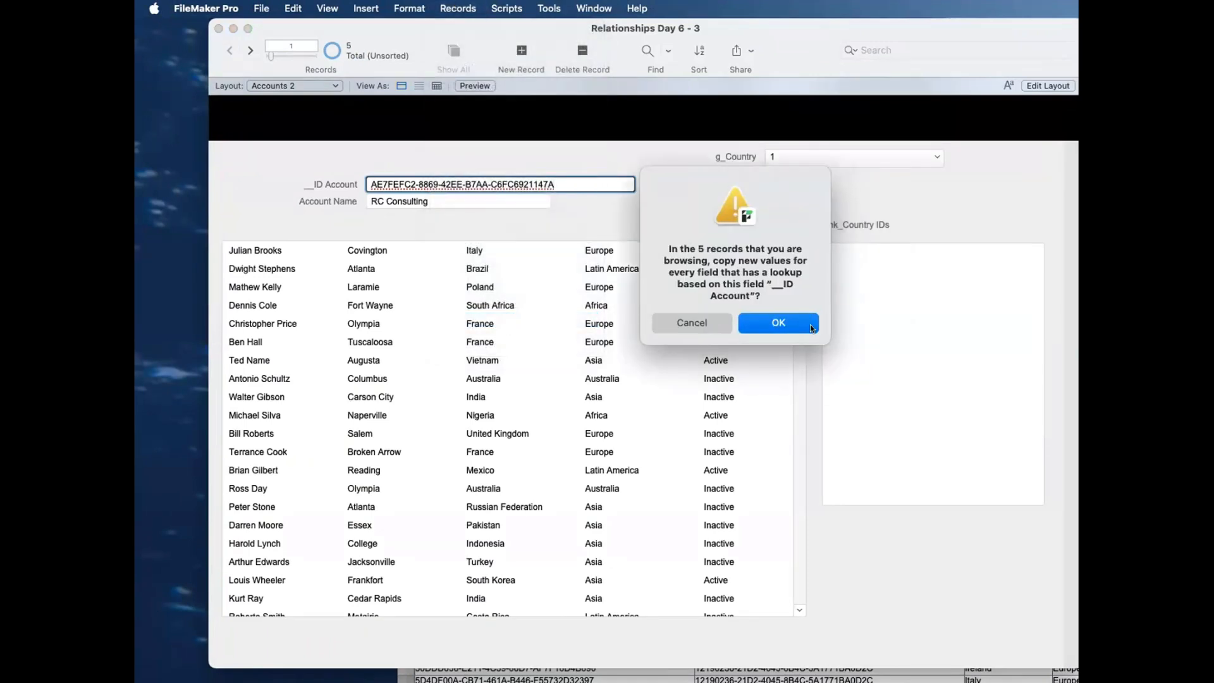
left_click(811, 328)
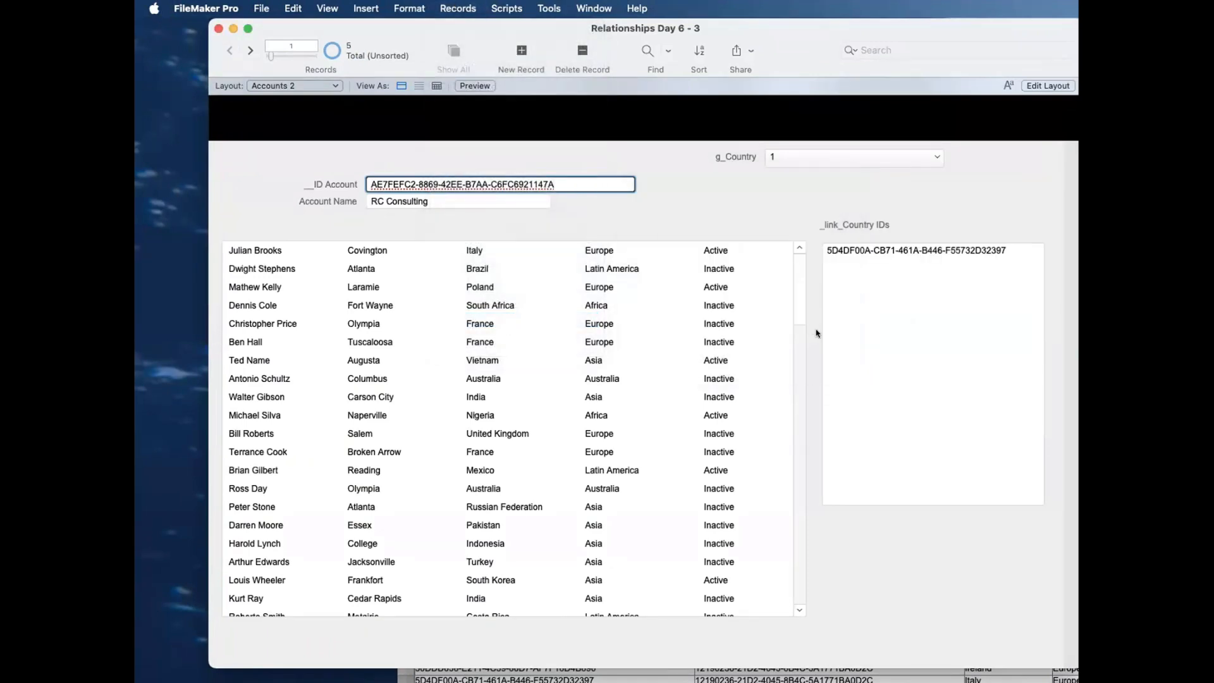
left_click(824, 204)
Step: Compare the _link_Country IDs values across the account records, returning to the first record and entering its _link_Country IDs field
left_click(248, 51)
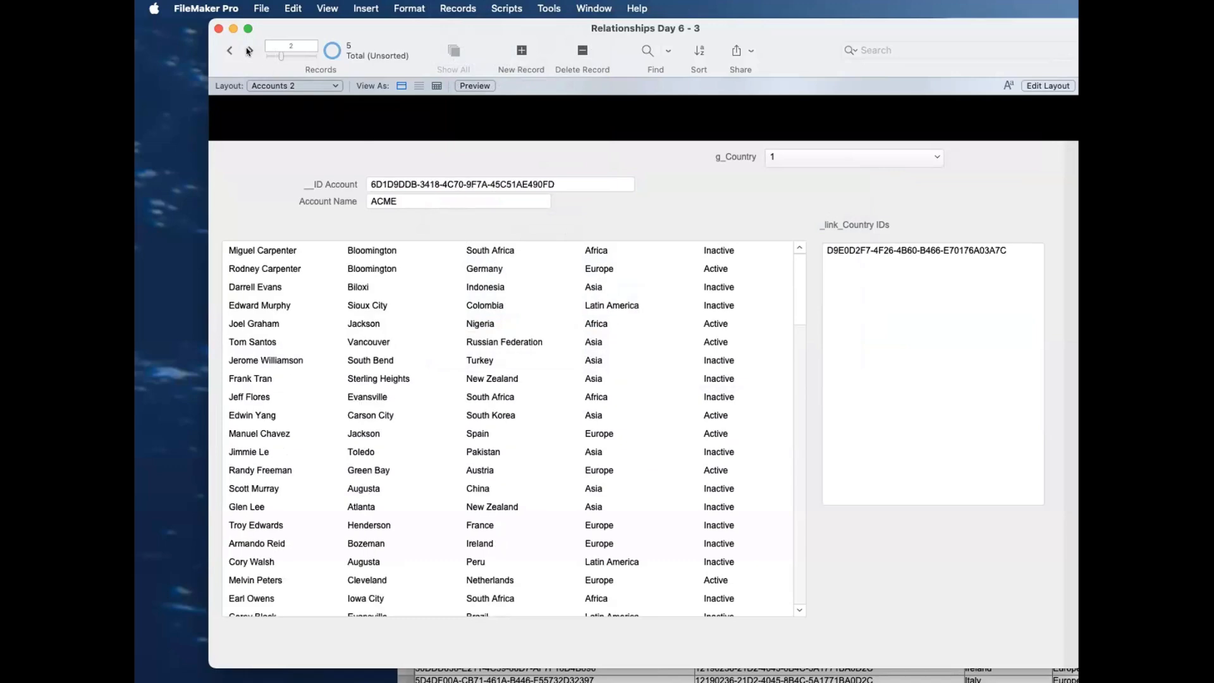
left_click(248, 51)
left_click(248, 50)
left_click(248, 51)
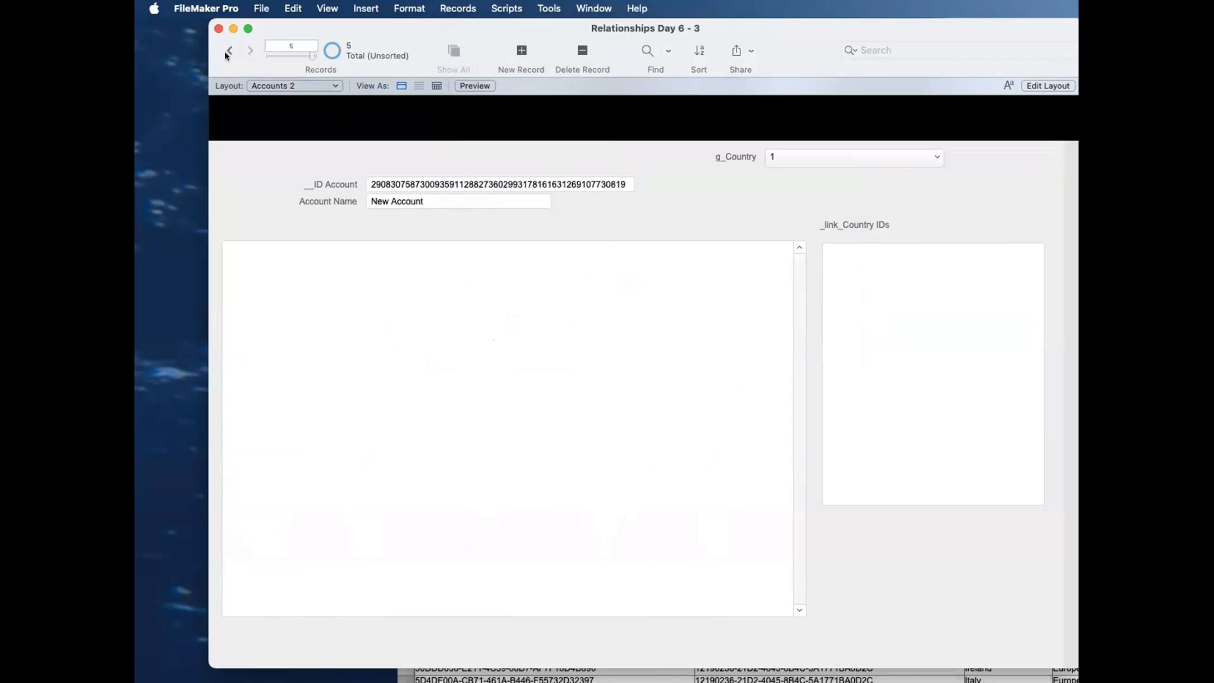
left_click(222, 54)
left_click(223, 53)
left_click(223, 54)
left_click(223, 54)
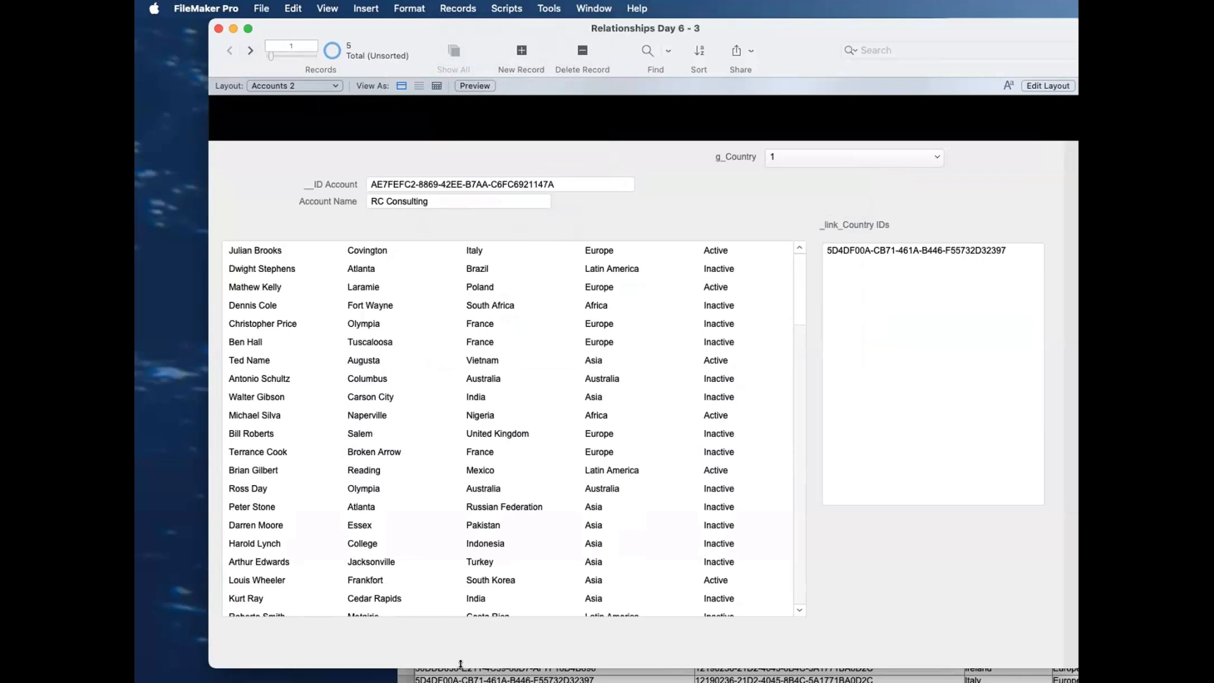
left_click(969, 264)
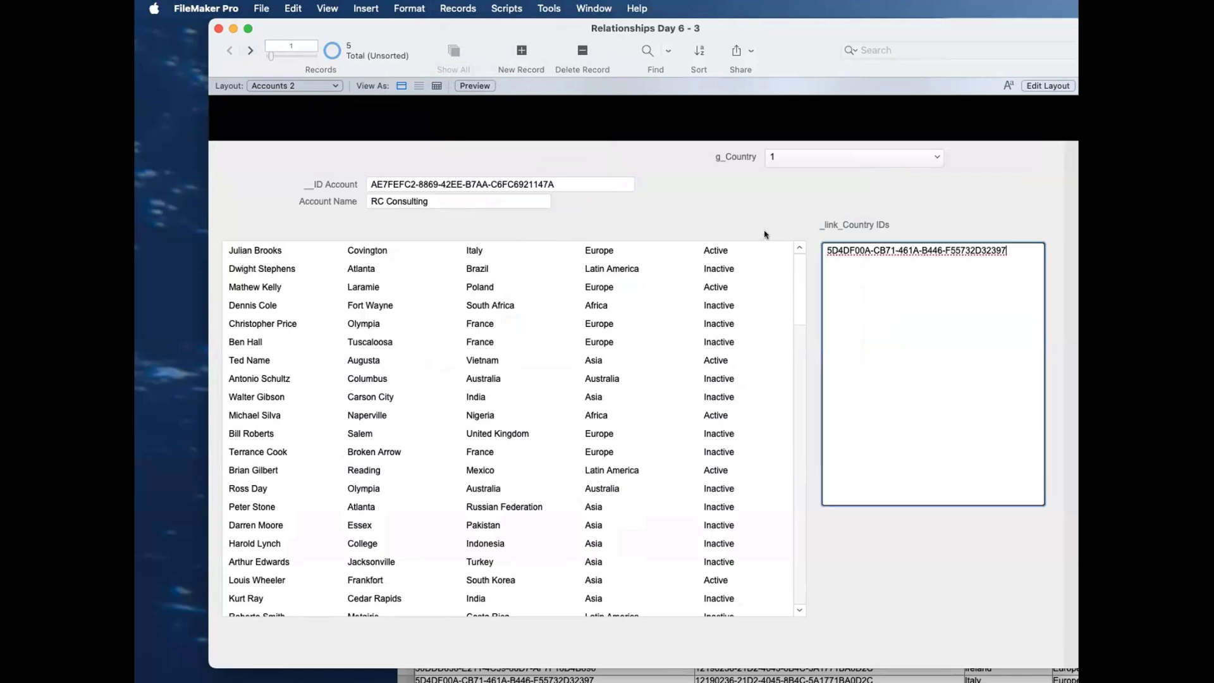
Step: Copy RC Consulting's __ID Account value and show the Contacts layout as a table in the other database window
left_click(584, 186)
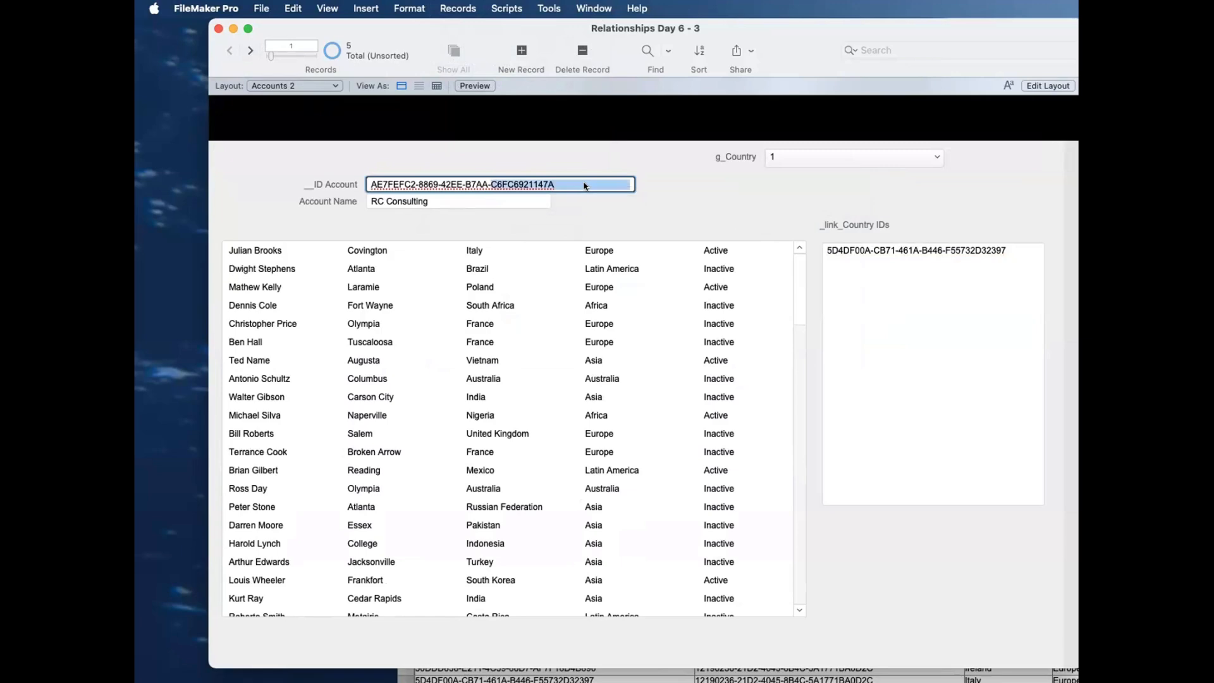
key("super+a")
key("super+c")
left_click(705, 675)
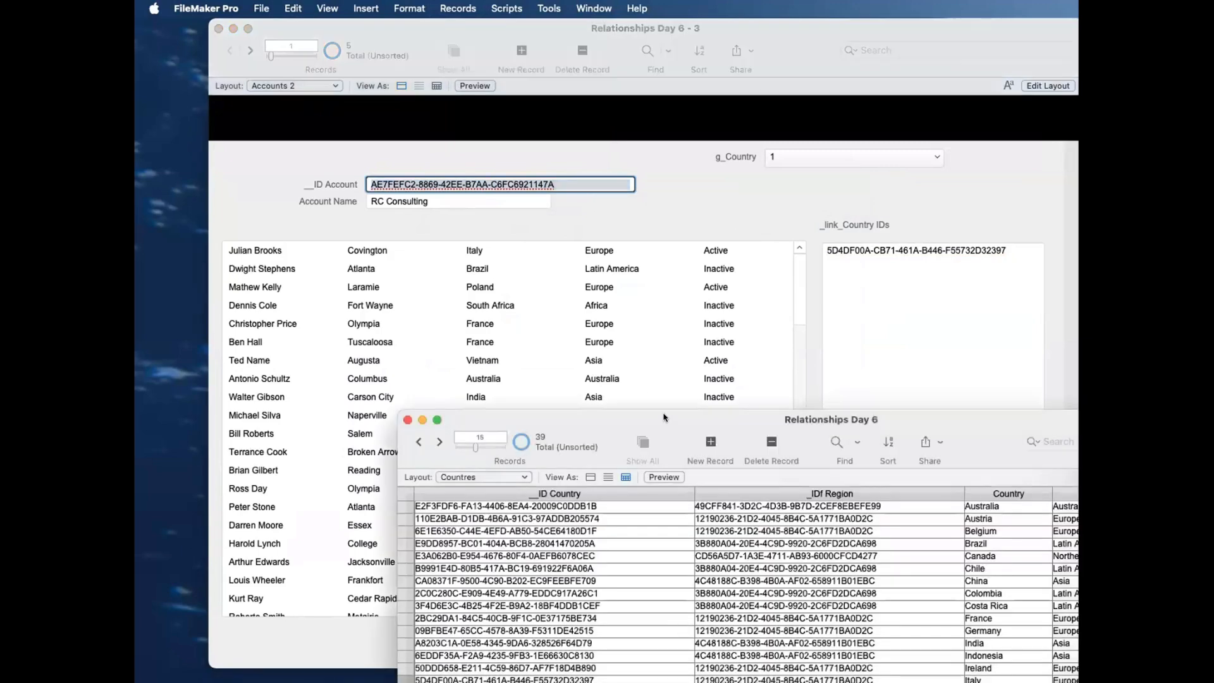
left_click(491, 477)
left_click(493, 463)
left_click_drag(561, 420, 542, 257)
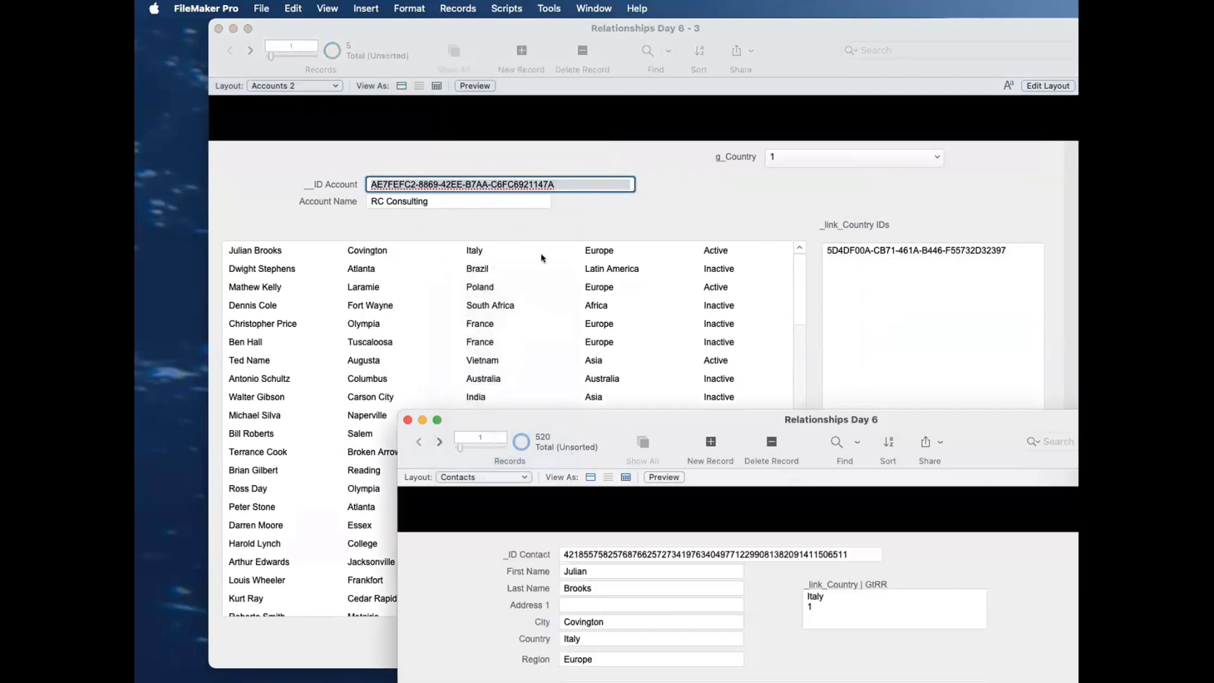
left_click(606, 314)
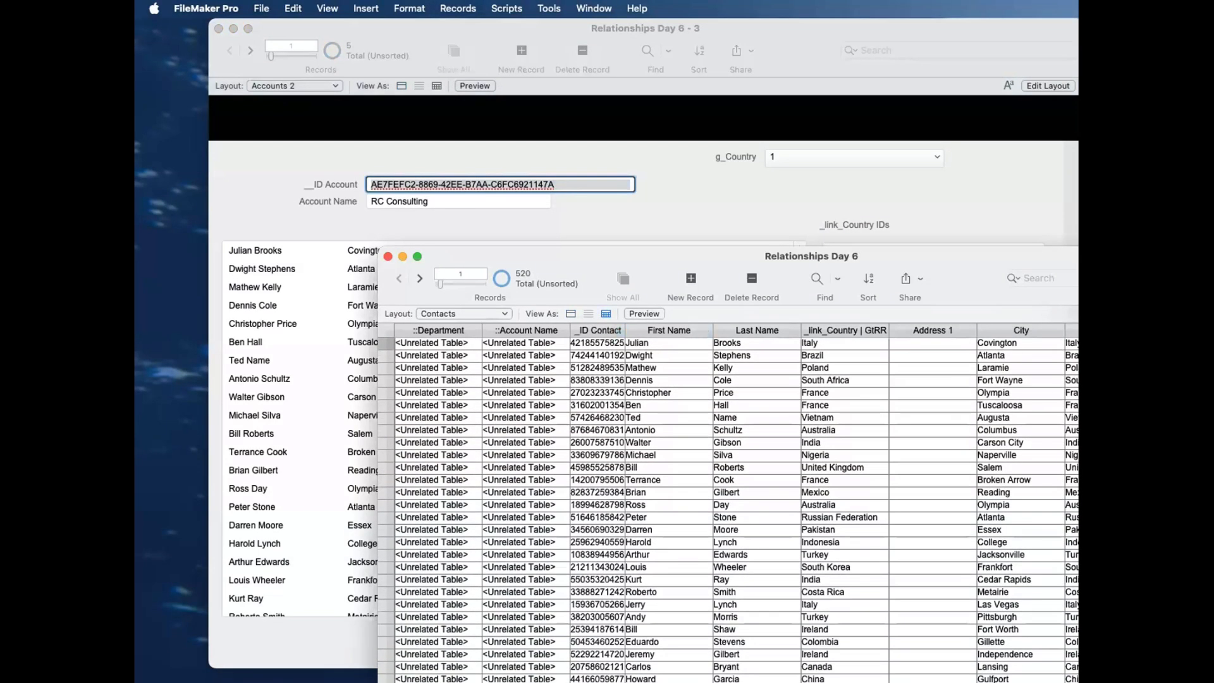
Step: Remove the two unrelated columns, Department and Account Name, from the front of the Contacts table view
left_click(1148, 314)
left_click(668, 311)
left_click(668, 325, "shift")
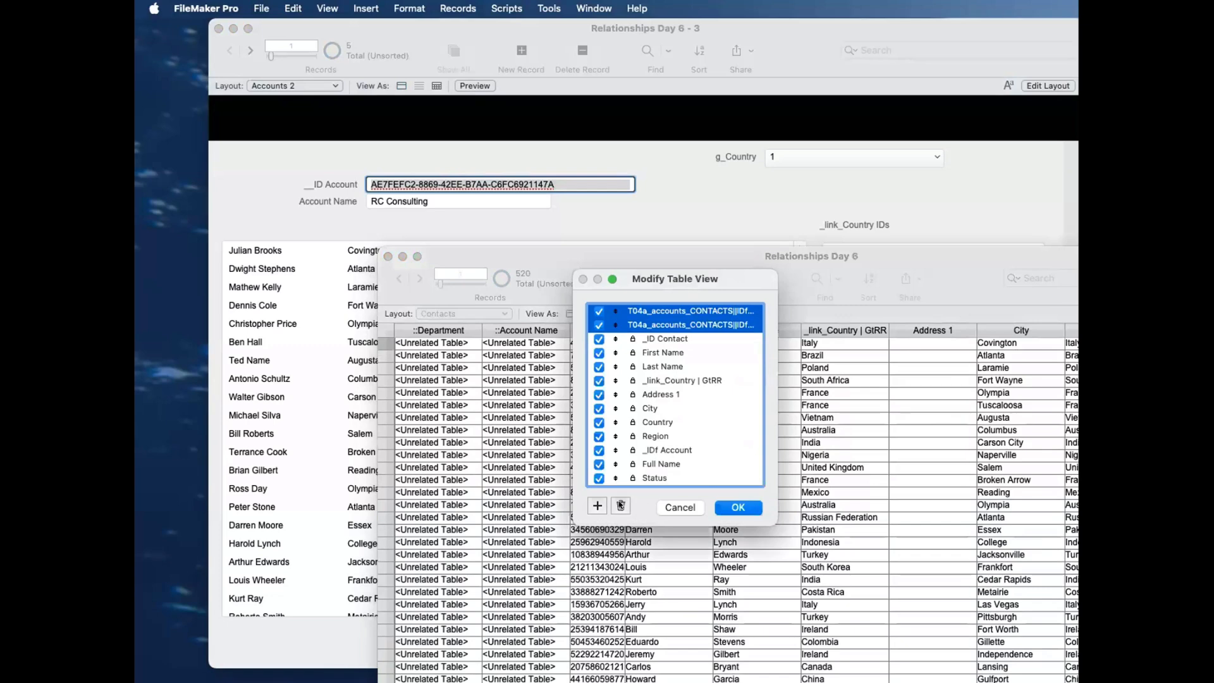
left_click(621, 506)
left_click(737, 507)
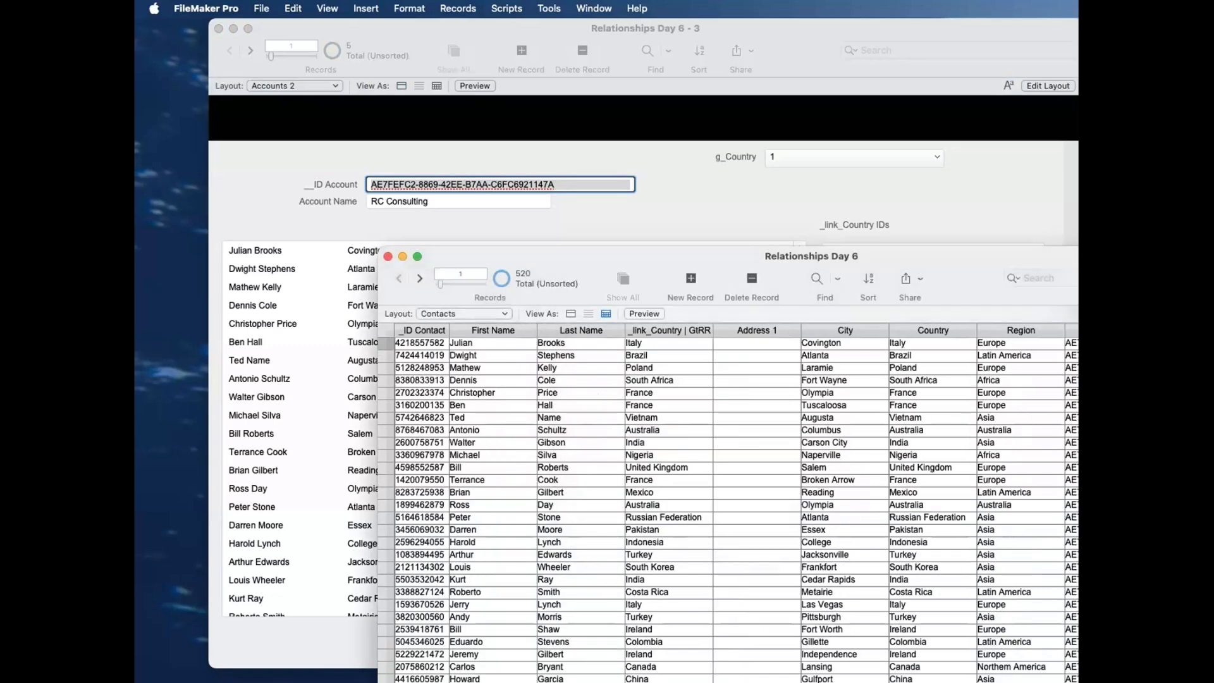
Step: Add the _IDf Country and _IDf Region fields as columns in the Contacts table view
left_click(598, 504)
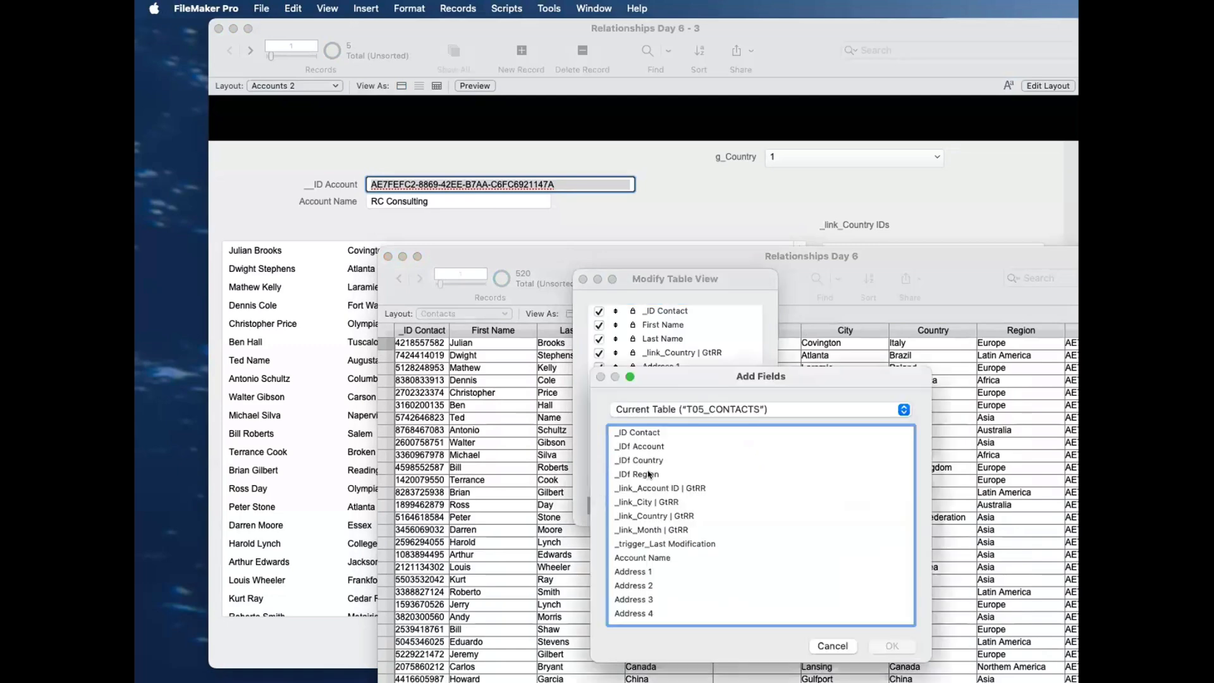
left_click_drag(648, 460, 649, 474)
left_click(889, 646)
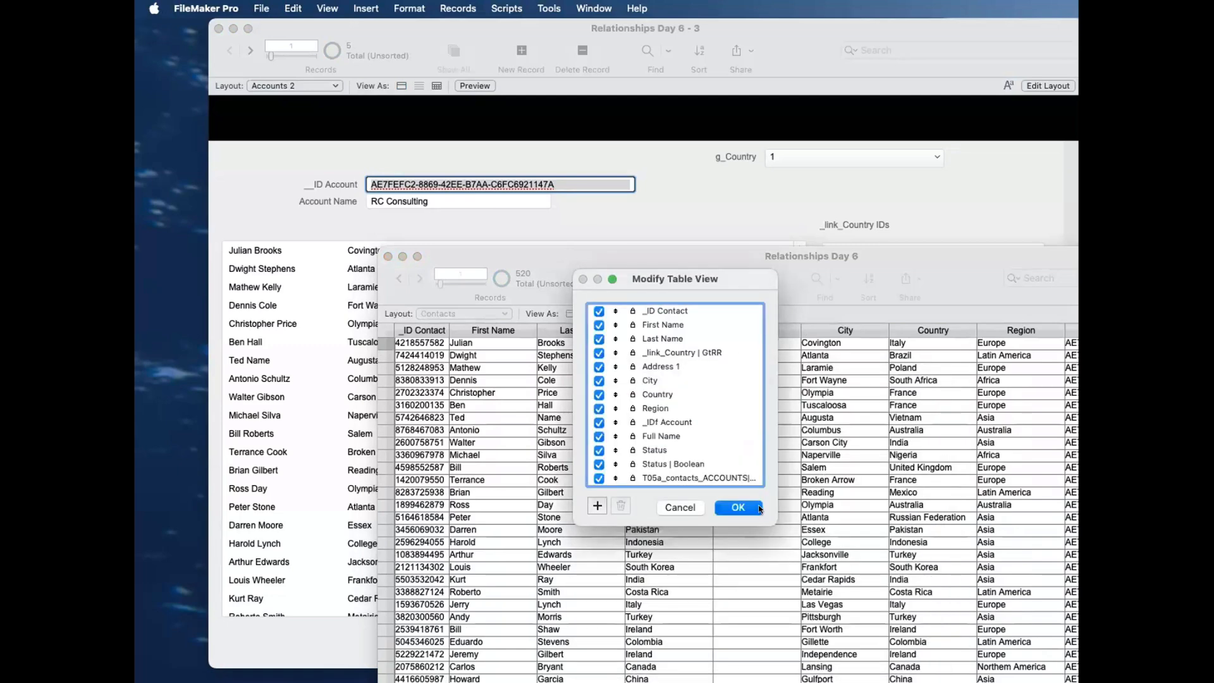
left_click(748, 507)
scroll(847, 404, "right", 10)
left_click_drag(924, 254, 878, 246)
scroll(541, 391, "left", 1)
scroll(541, 392, "left", 10)
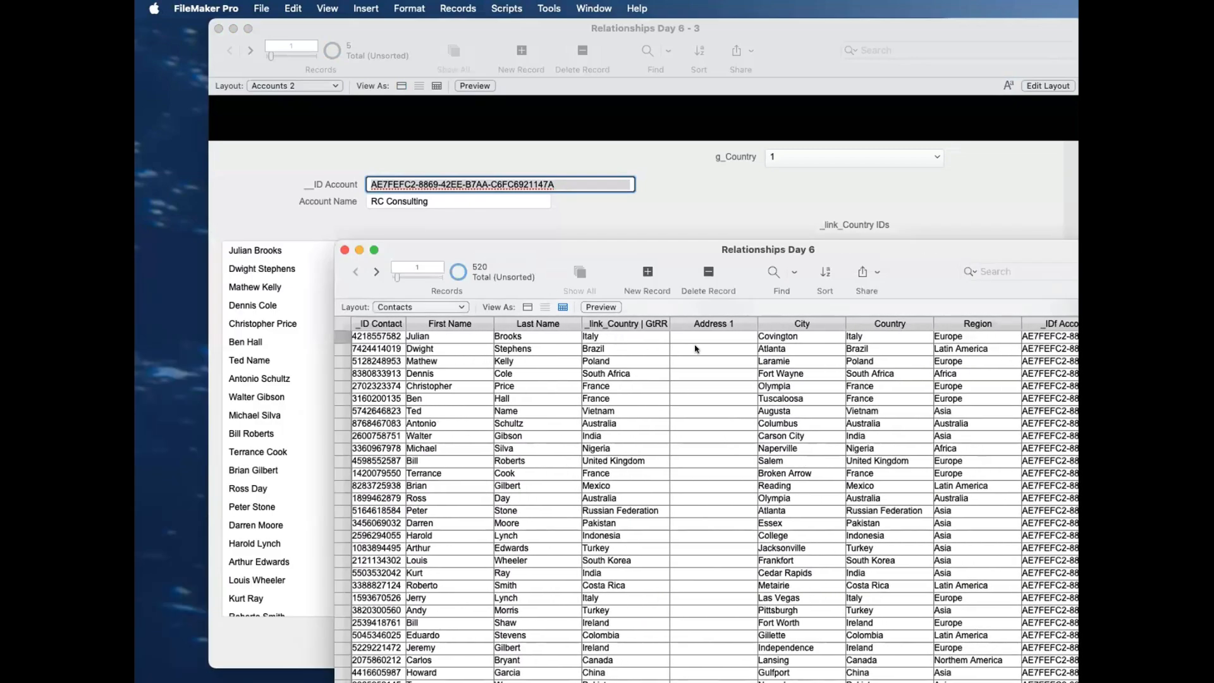
Step: Find the contacts whose _IDf Account matches the copied RC Consulting account ID
scroll(732, 352, "right", 10)
left_click(912, 348)
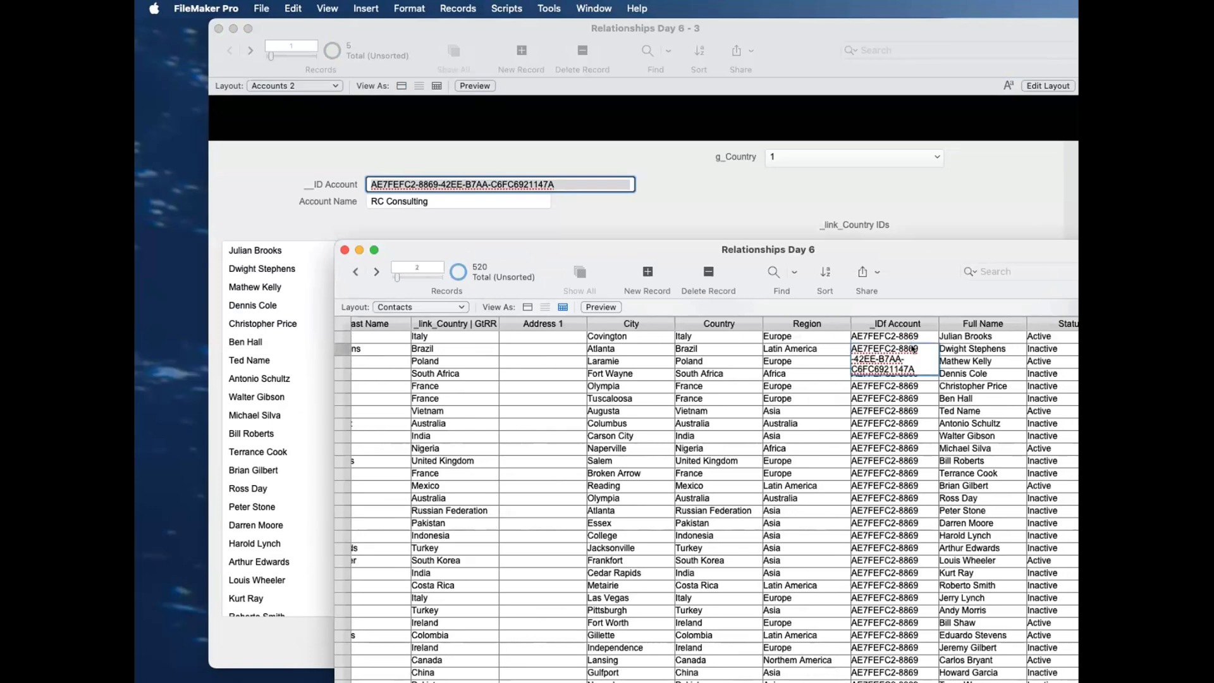
key("super+f")
key("super+v")
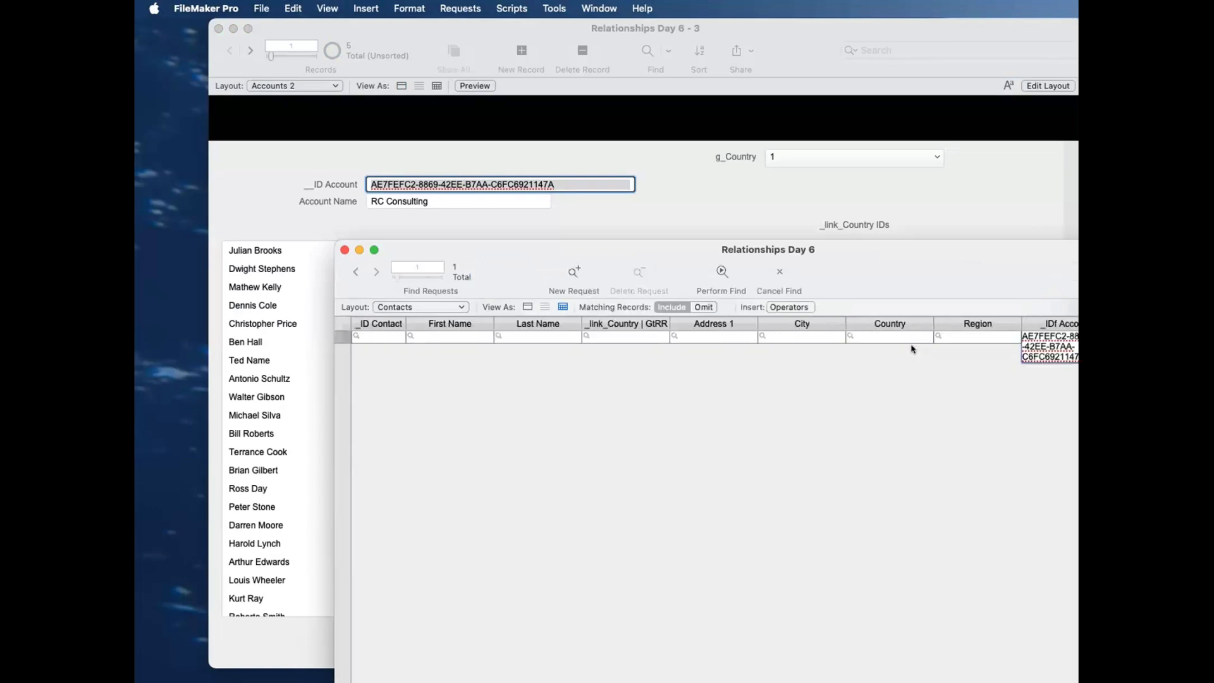
key("Return")
Step: Compare the found contacts' _IDf Country values with the _link_Country IDs value on Accounts 2, keeping both windows in view
left_click_drag(913, 246, 767, 106)
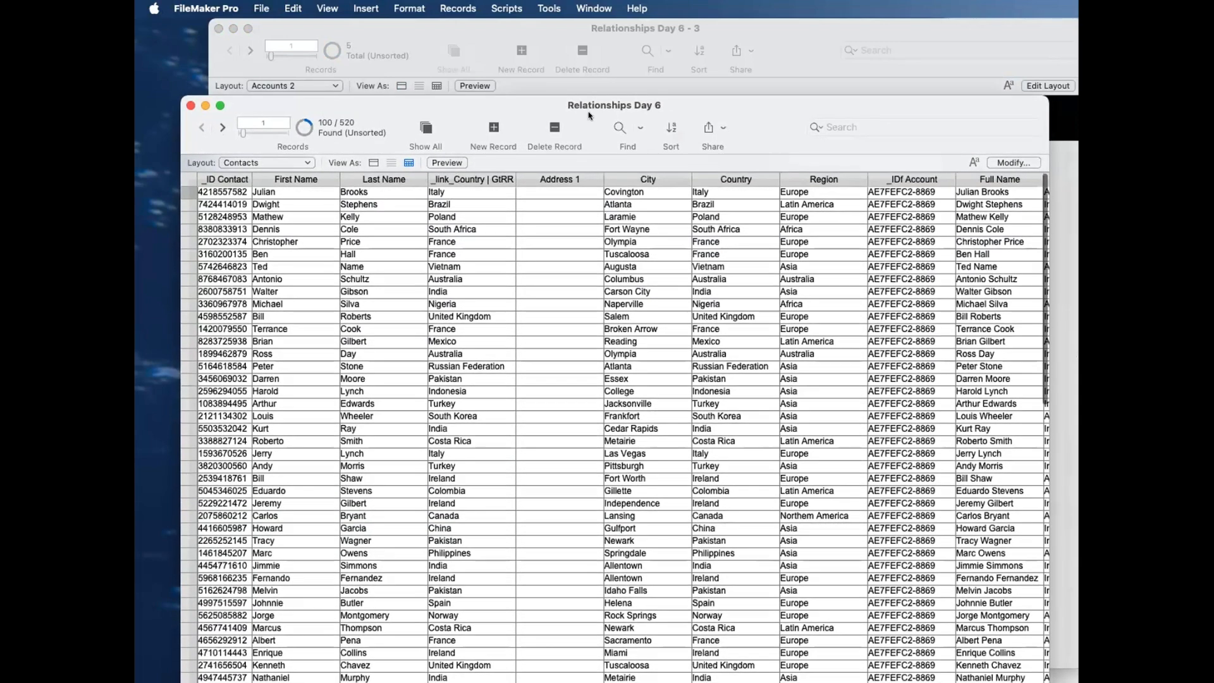
left_click_drag(588, 121, 582, 275)
left_click_drag(834, 257, 764, 254)
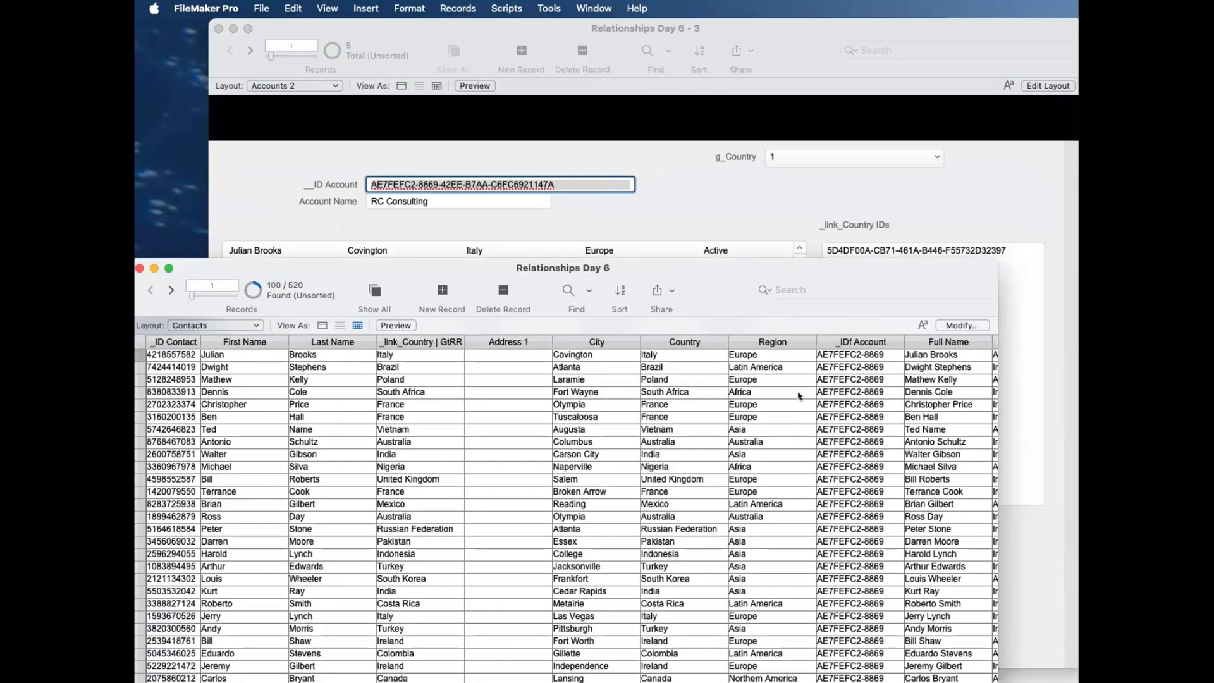
scroll(845, 362, "right", 10)
scroll(846, 363, "left", 2)
scroll(845, 362, "right", 2)
left_click_drag(694, 255, 730, 324)
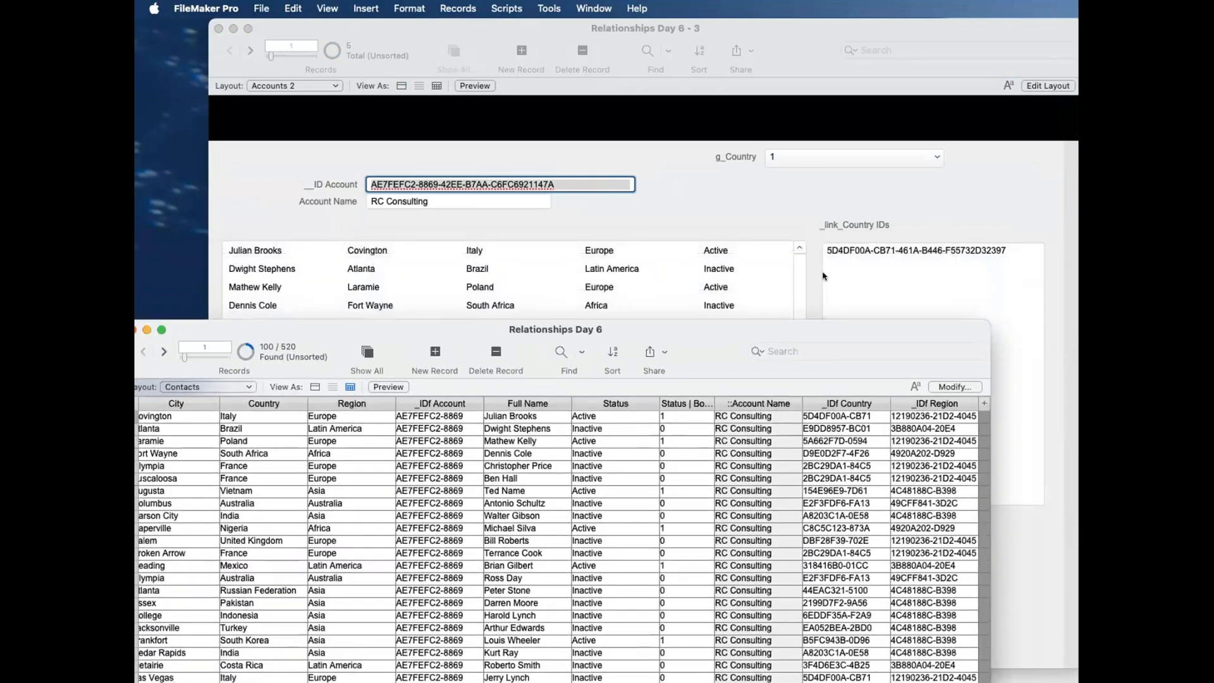
left_click_drag(624, 324, 672, 318)
key("Down")
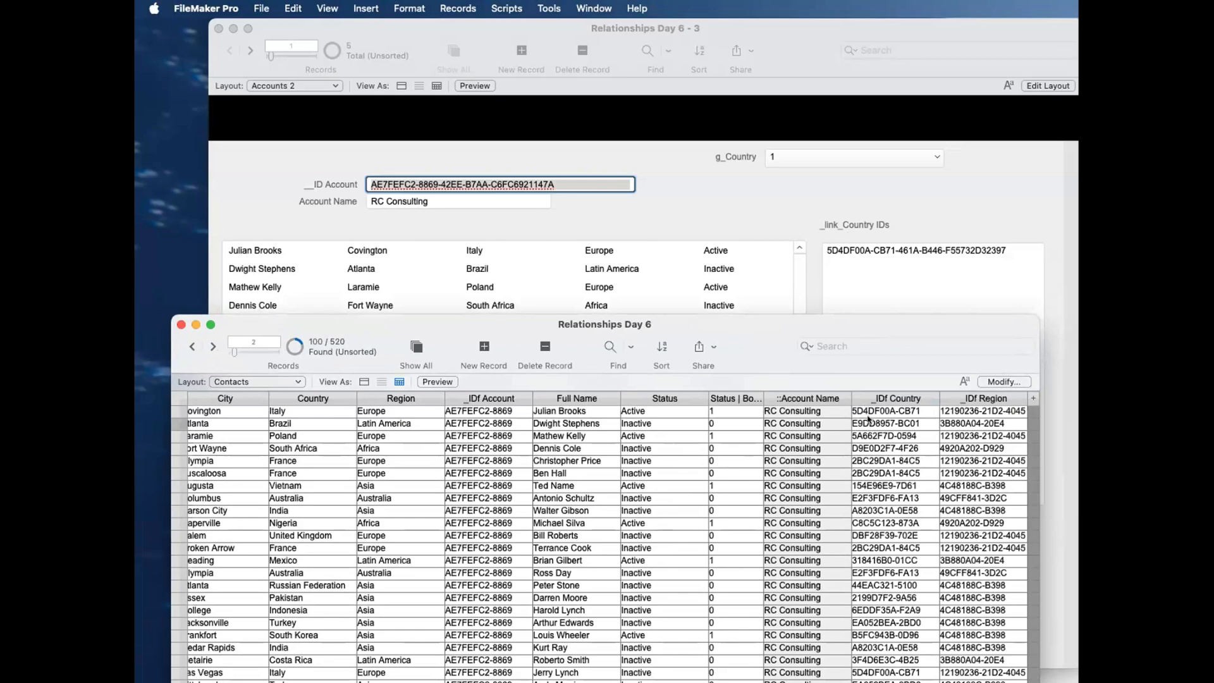
scroll(895, 609, "down", 15)
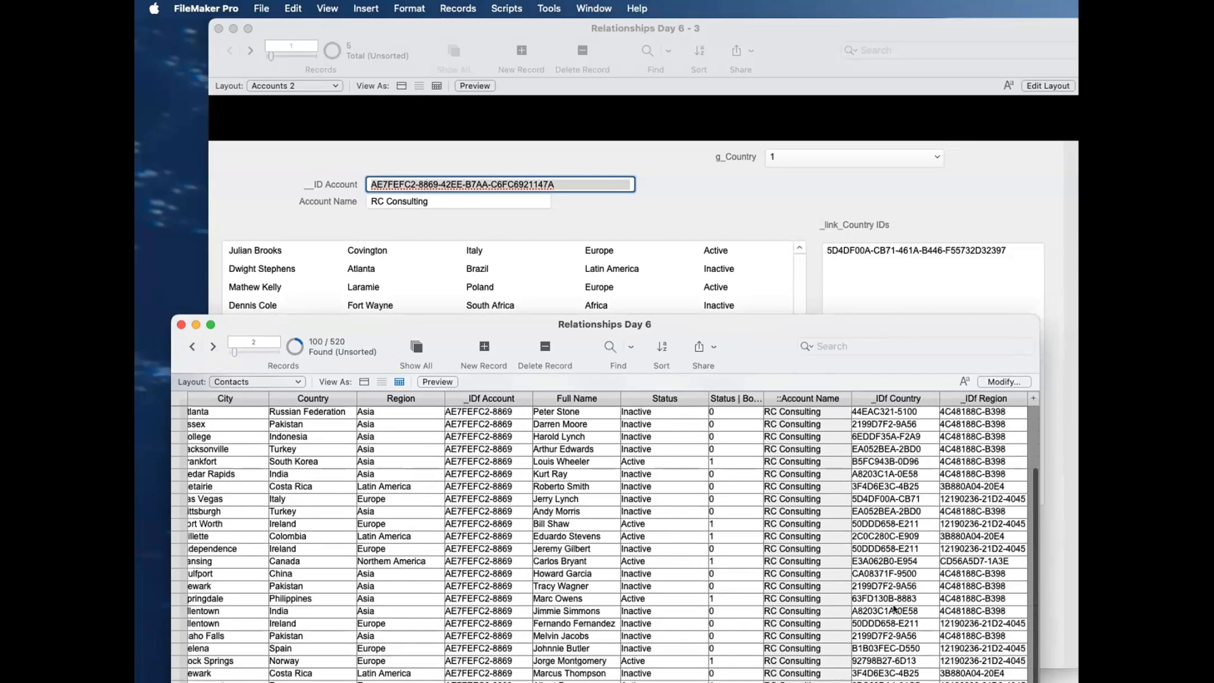
scroll(895, 609, "up", 15)
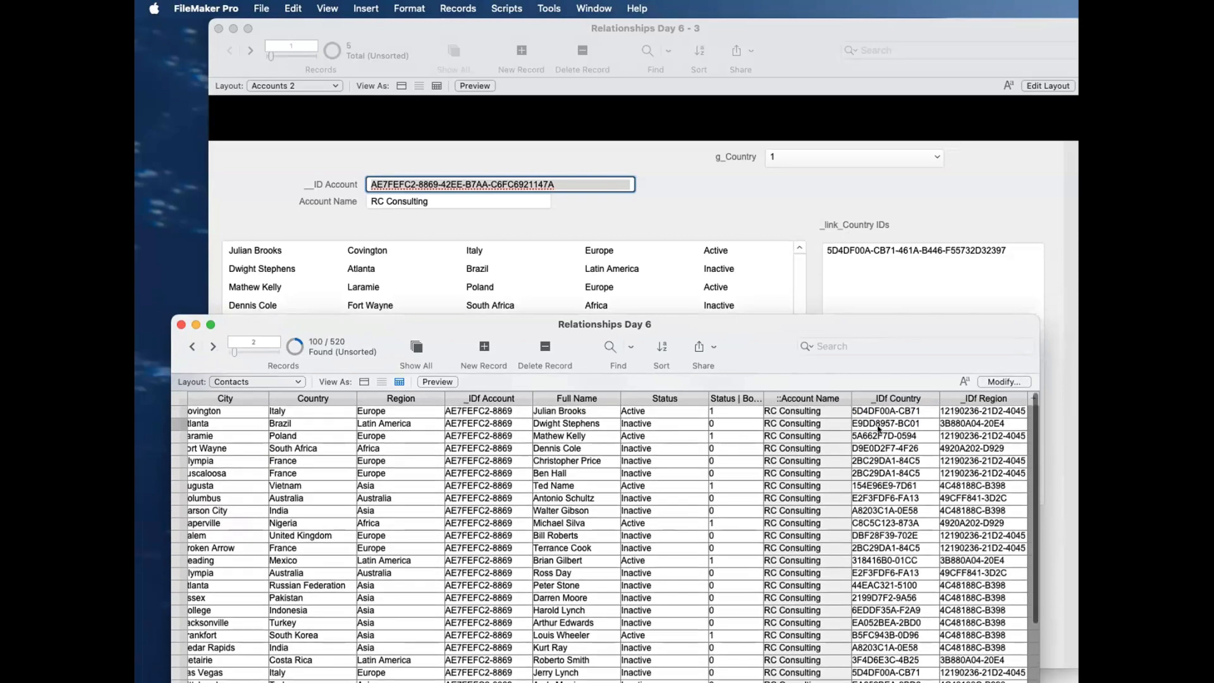
Step: Open the looked-up value settings of the _link_Country IDs field in the Accounts table from Accounts 2
left_click(764, 210)
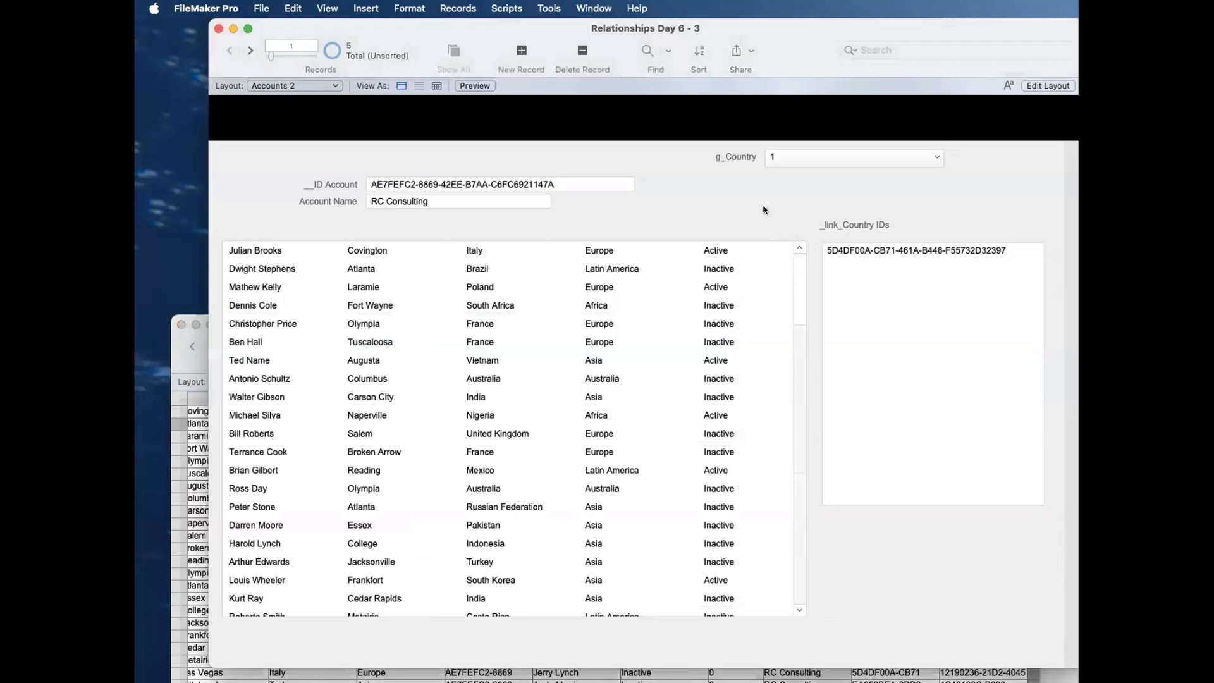
key("super+shift+d")
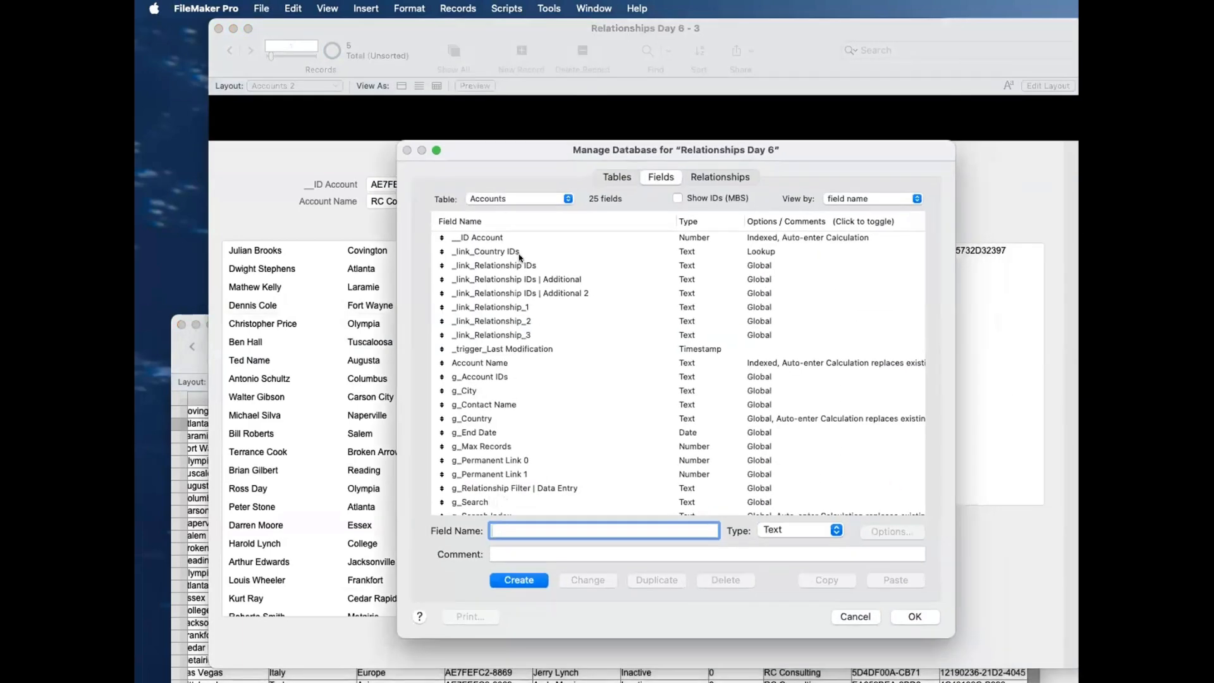
double_click(524, 253)
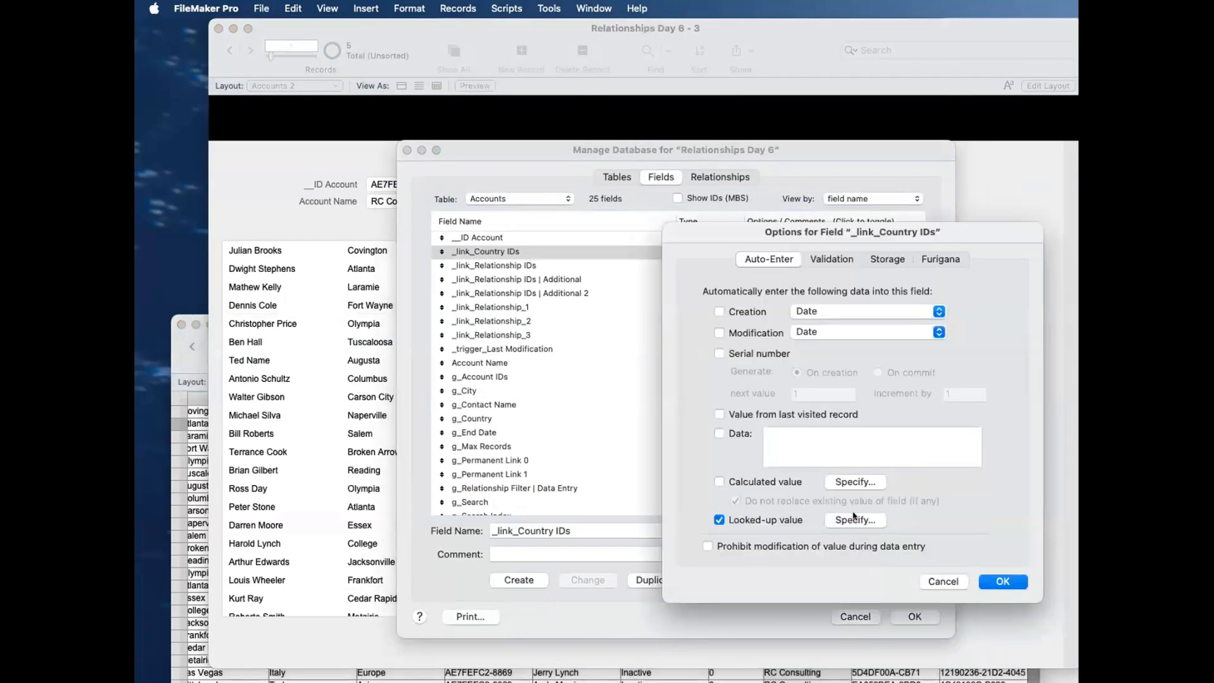
left_click(855, 519)
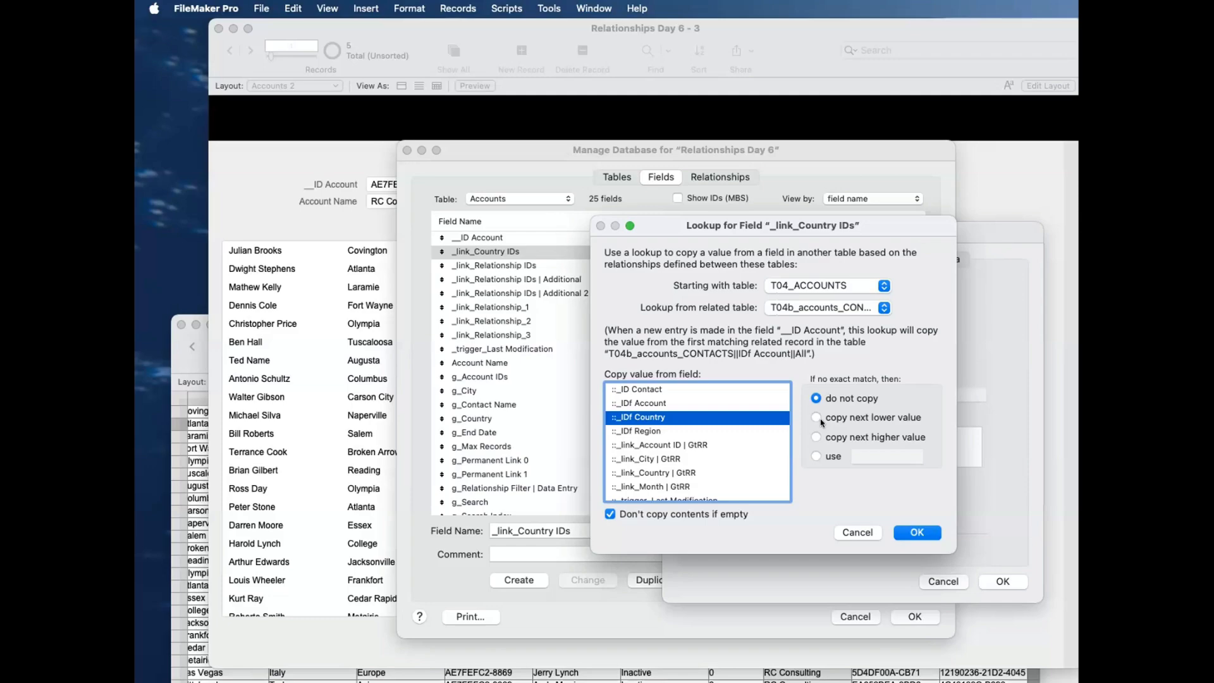
Step: Accept the lookup settings of _link_Country IDs and close its field options and the database definition
key("Return")
key("Return")
key("Return")
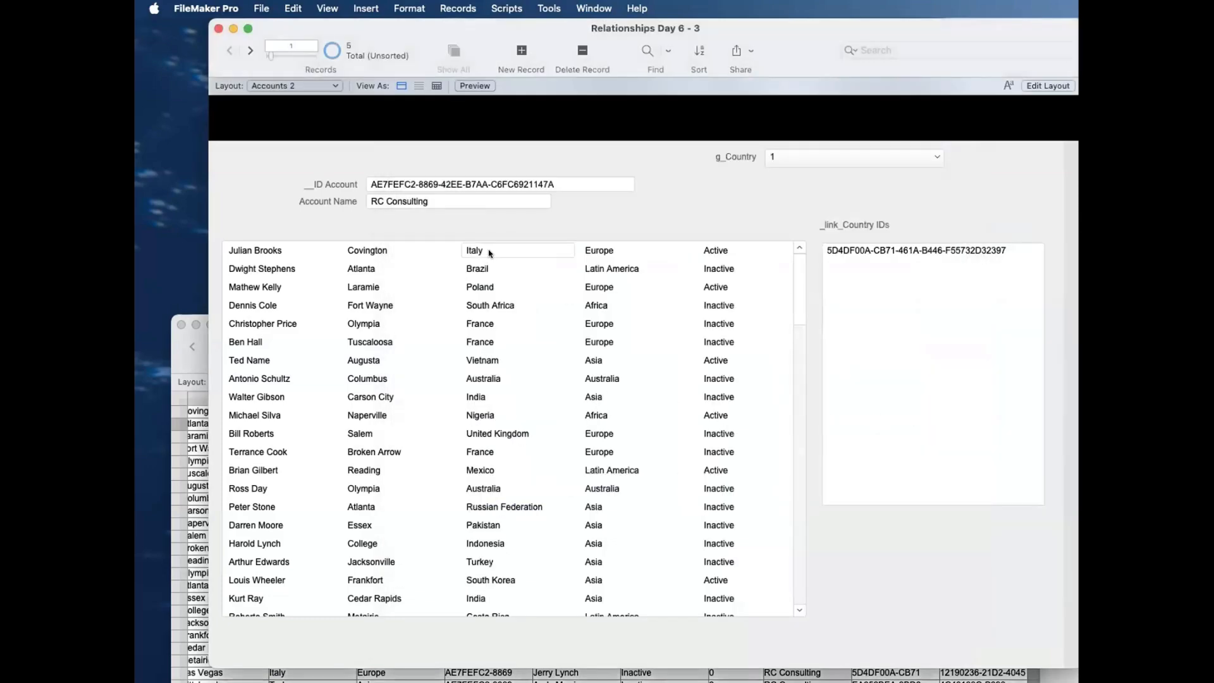
Step: Compare the _link_Country IDs value of RC Consulting with the countries of all contacts listed for the account
scroll(489, 264, "down", 3)
scroll(488, 264, "down", 15)
scroll(489, 264, "up", 20)
left_click(1005, 250)
key("super+a")
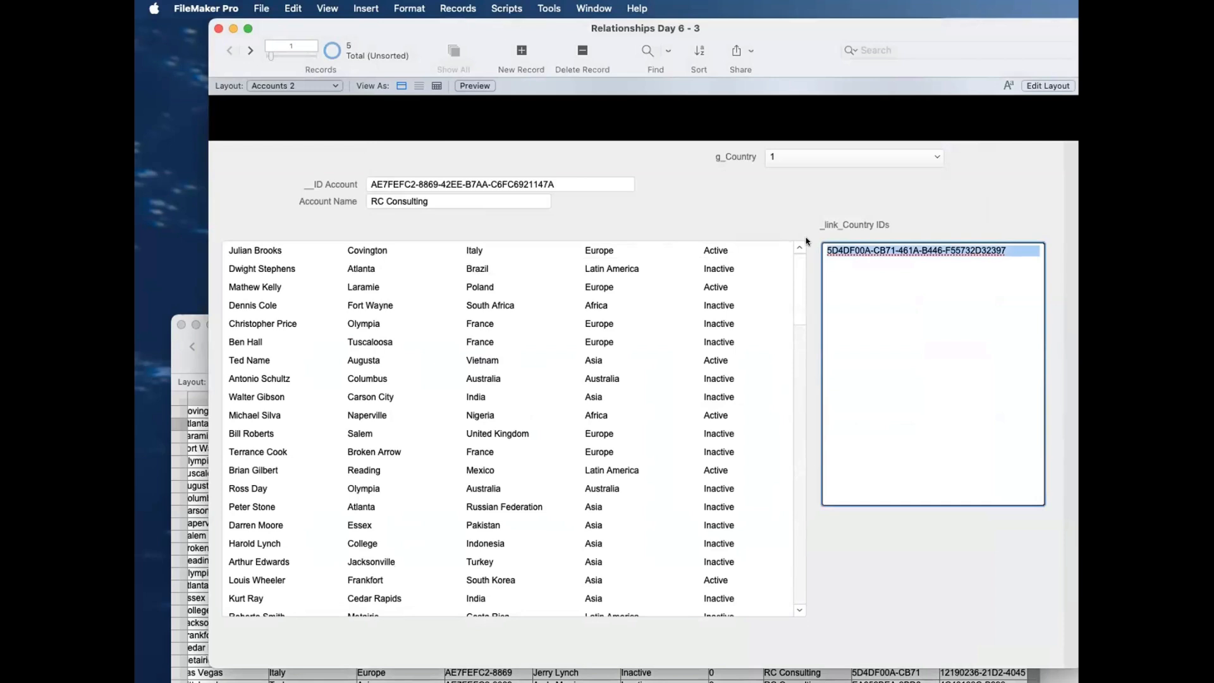
left_click(812, 211)
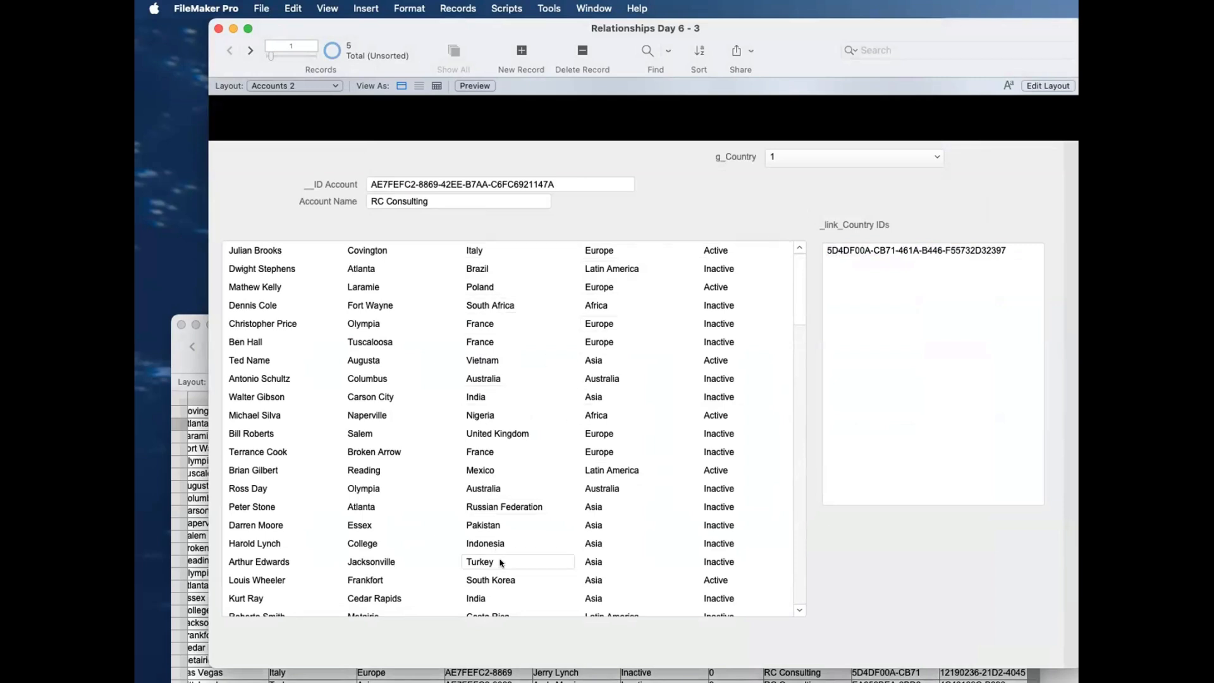
scroll(500, 559, "down", 15)
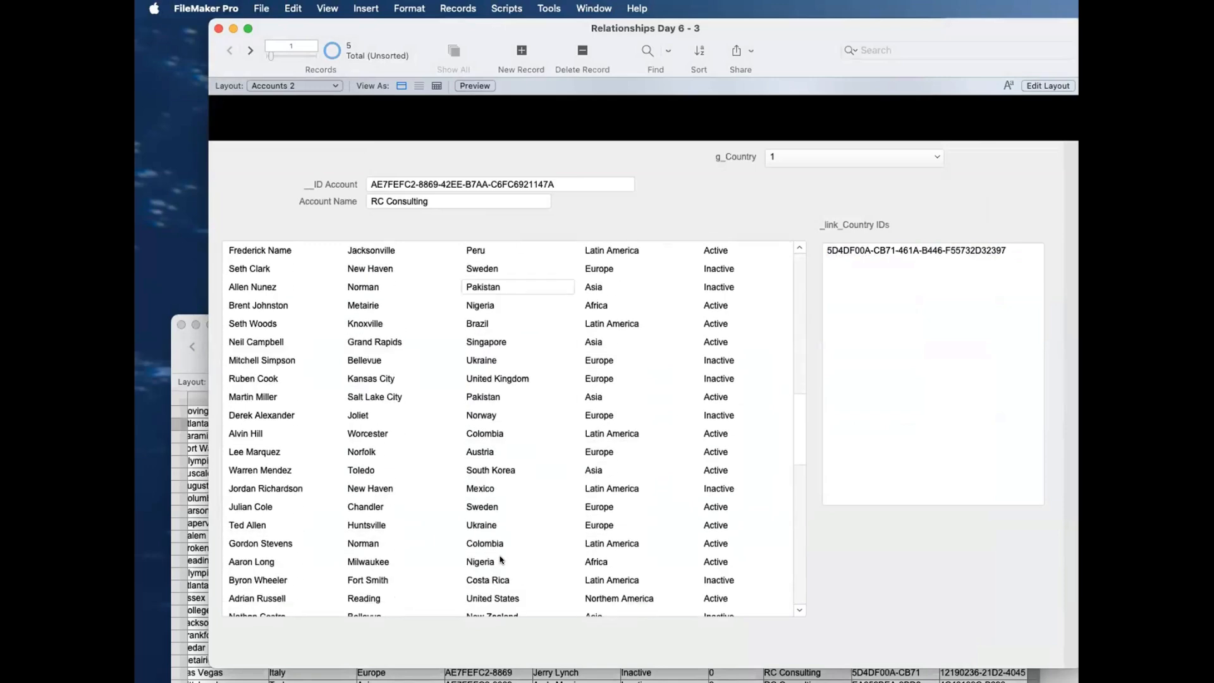
scroll(500, 560, "up", 15)
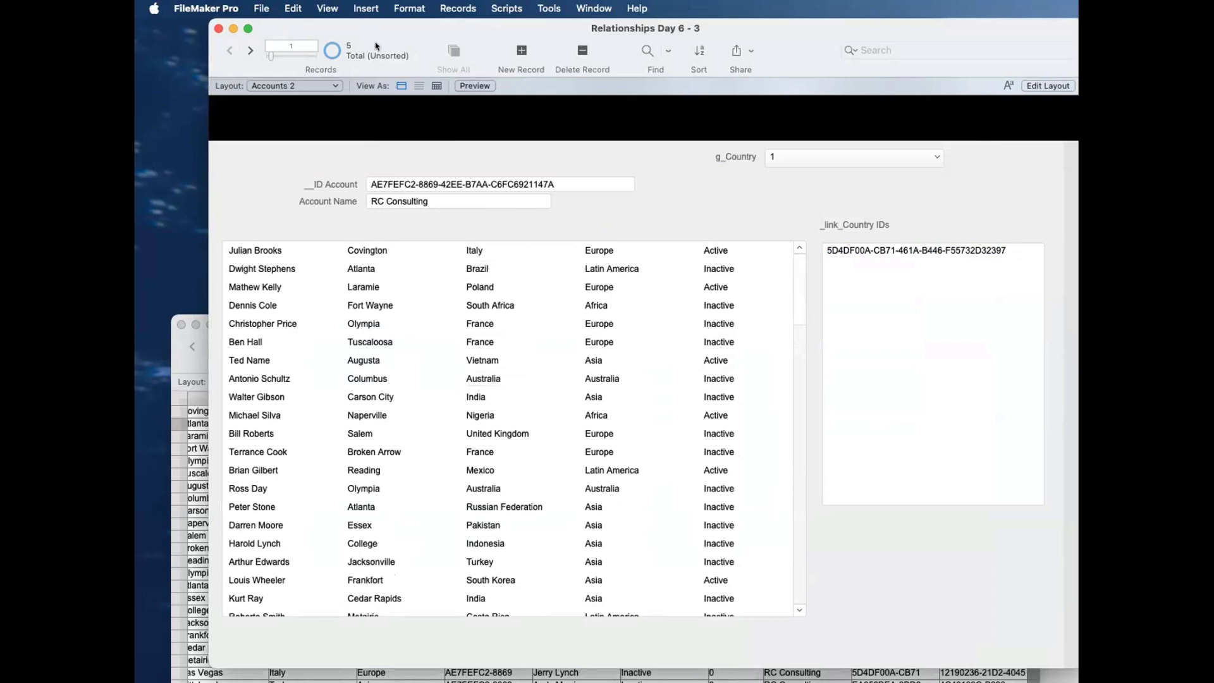
Step: Switch the auto-enter option of _link_Country IDs in the Accounts table from looked-up value to calculated value
left_click(272, 7)
mouse_move(271, 175)
left_click(430, 171)
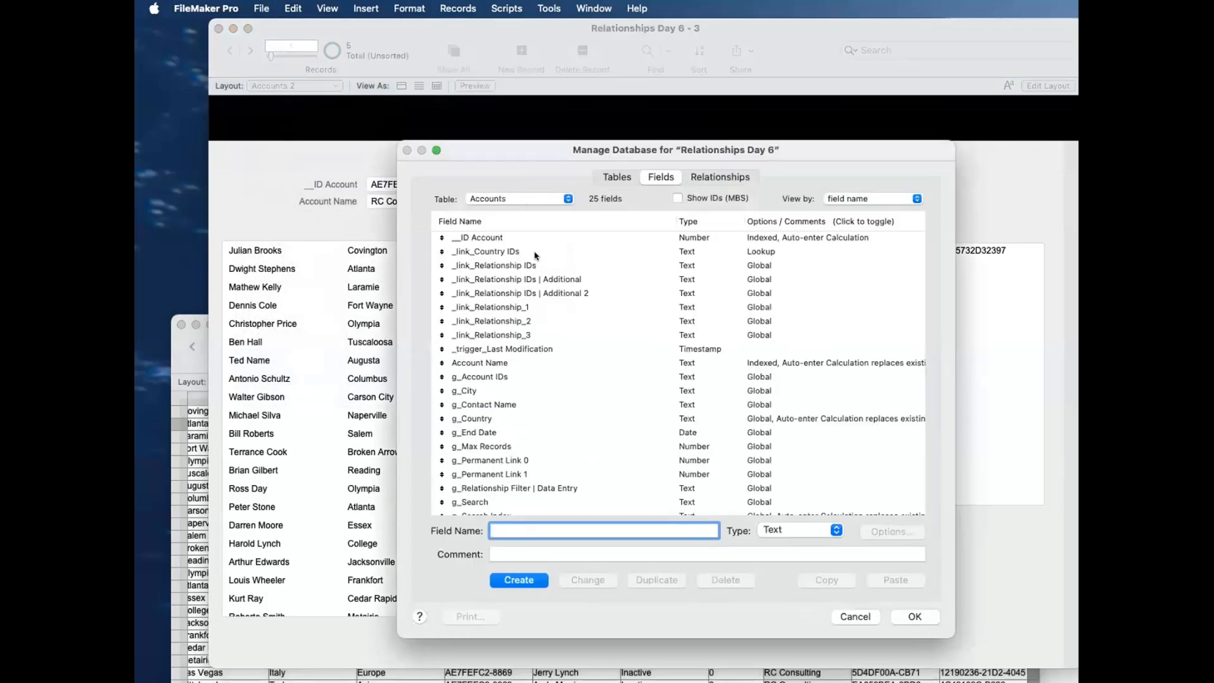
double_click(537, 252)
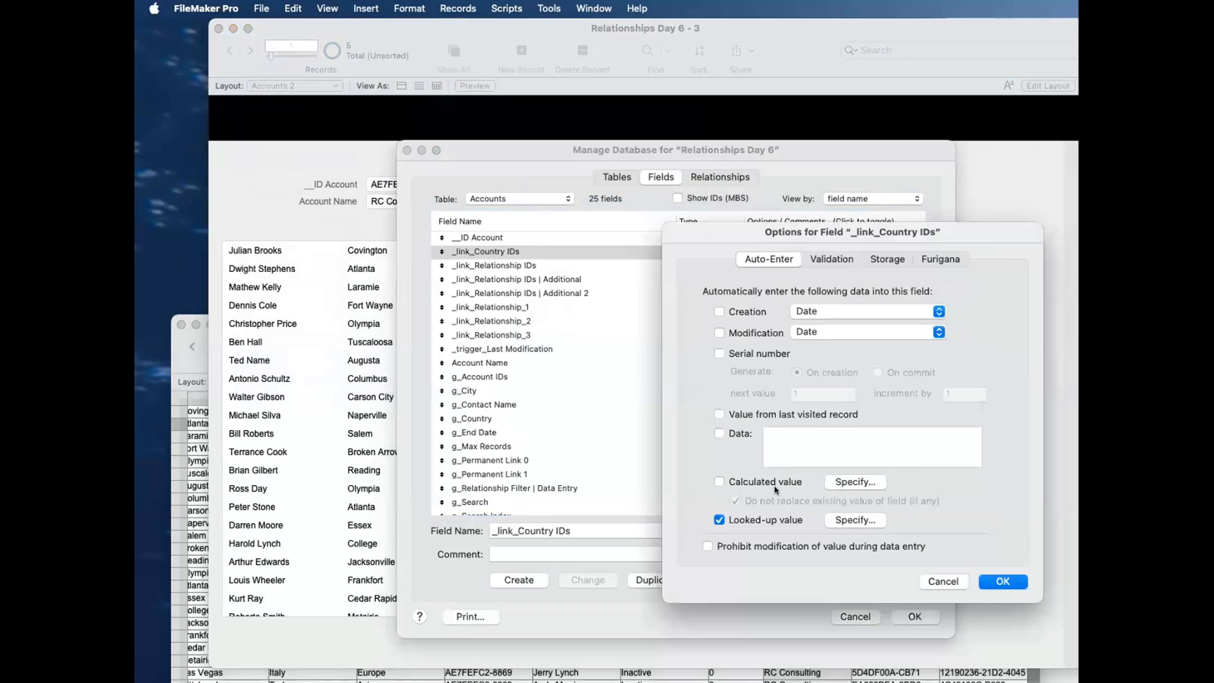
left_click(777, 483)
left_click_drag(810, 272, 657, 225)
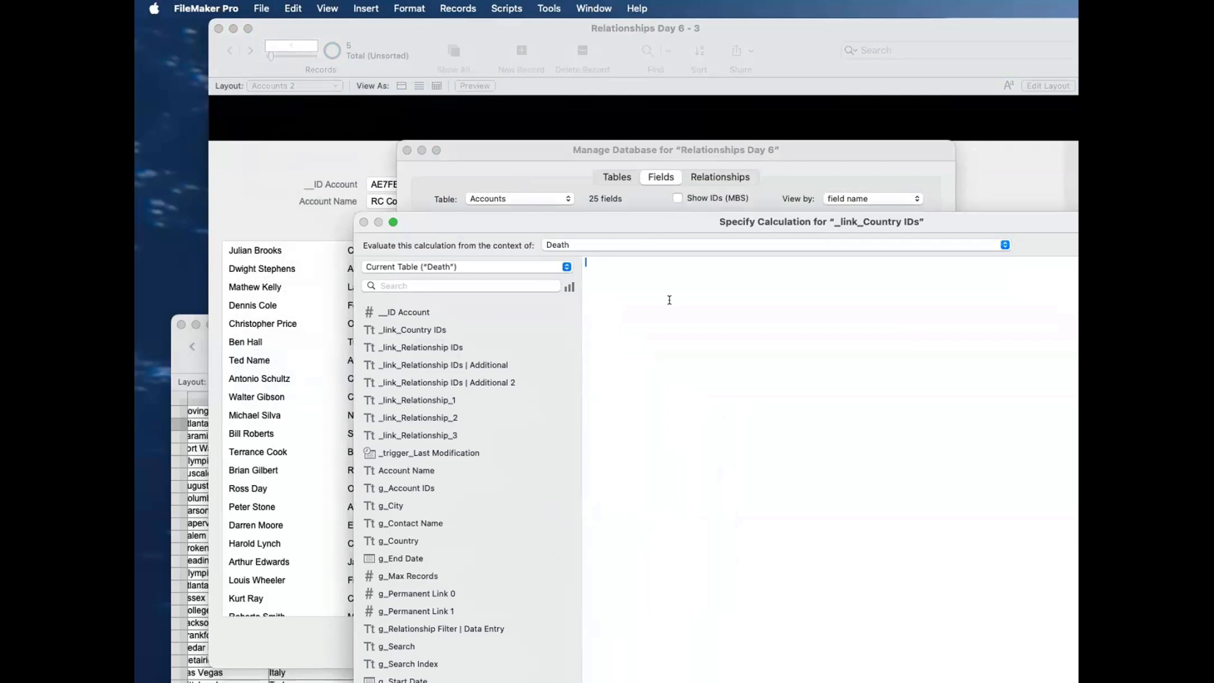
Step: Build the calculation List ( T04b_accounts_CONTACTS||IDf Account||All::_IDf Country ), evaluated from the context of T04_ACCOUNTS
type("List")
key("Return")
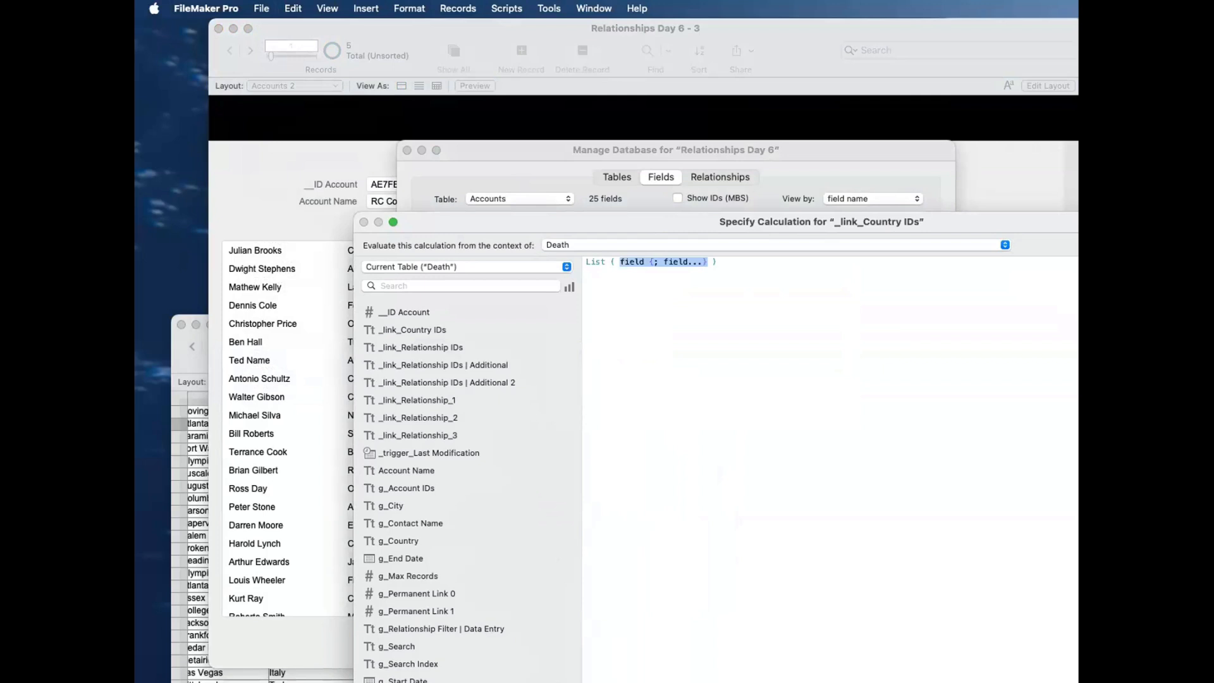
left_click(590, 246)
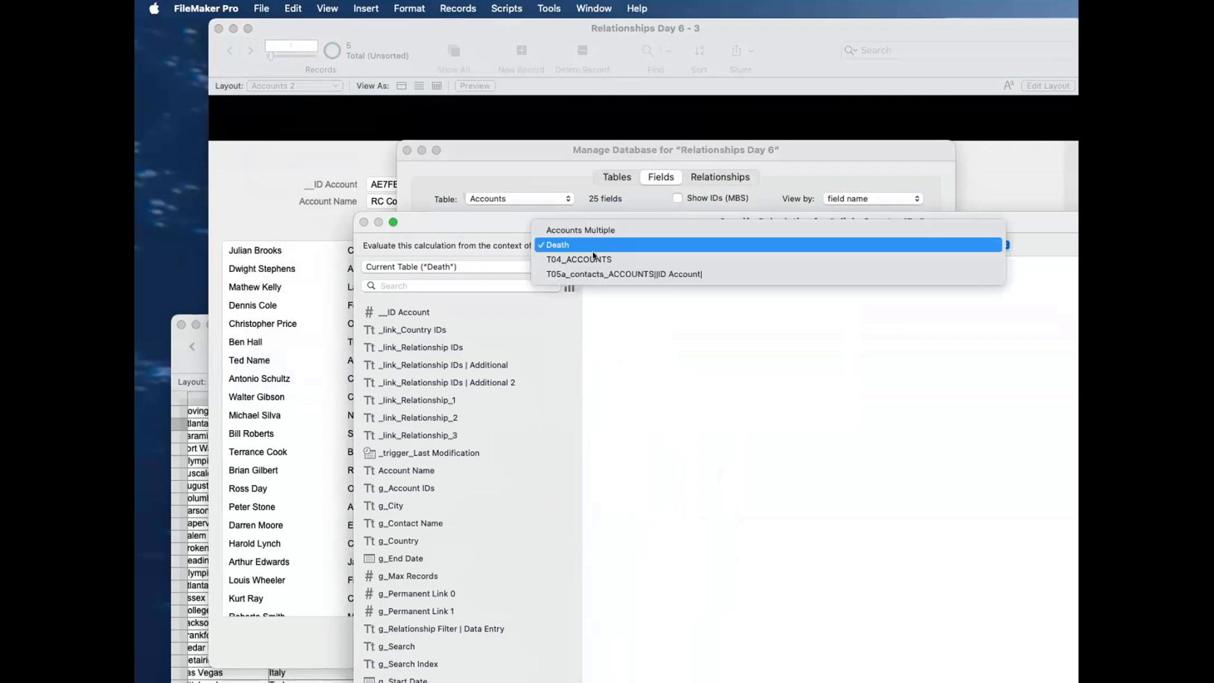
left_click(593, 259)
left_click(430, 266)
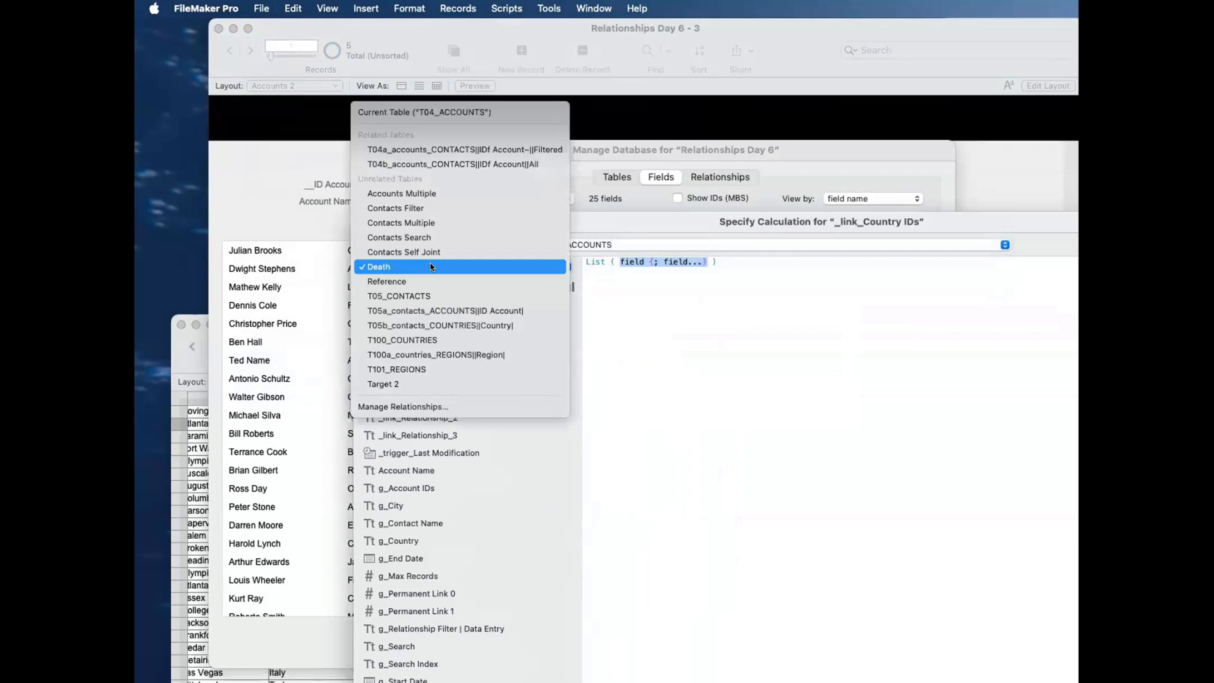
left_click(435, 164)
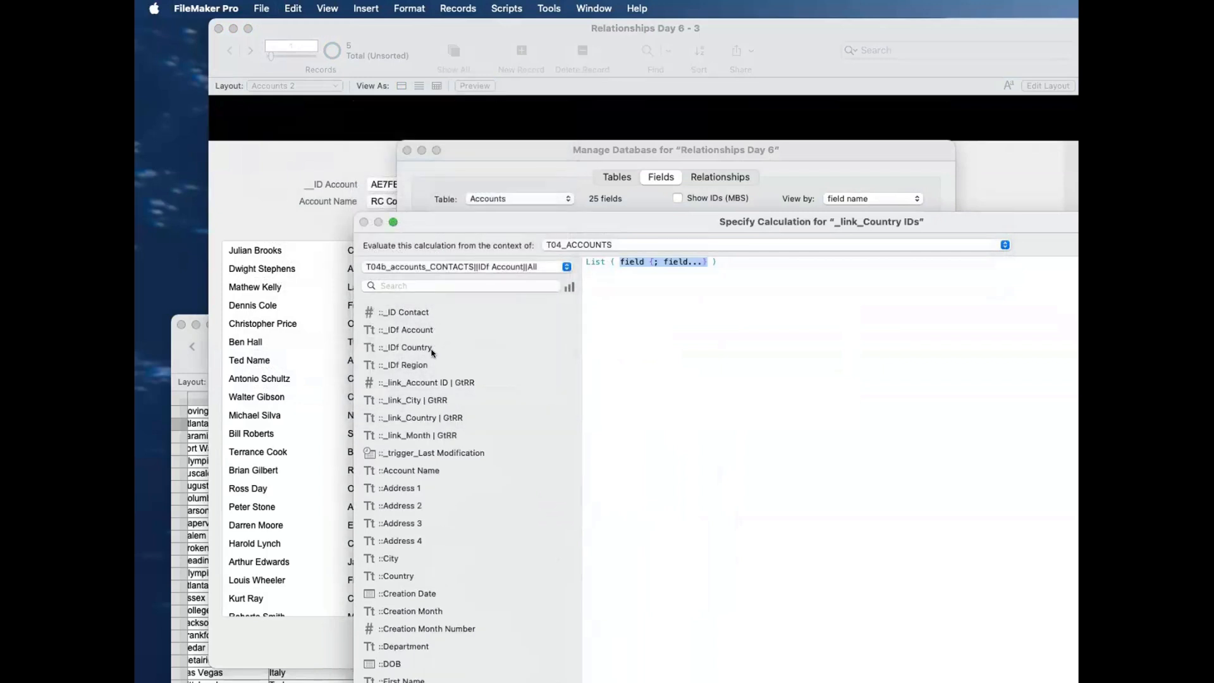
left_click(432, 351)
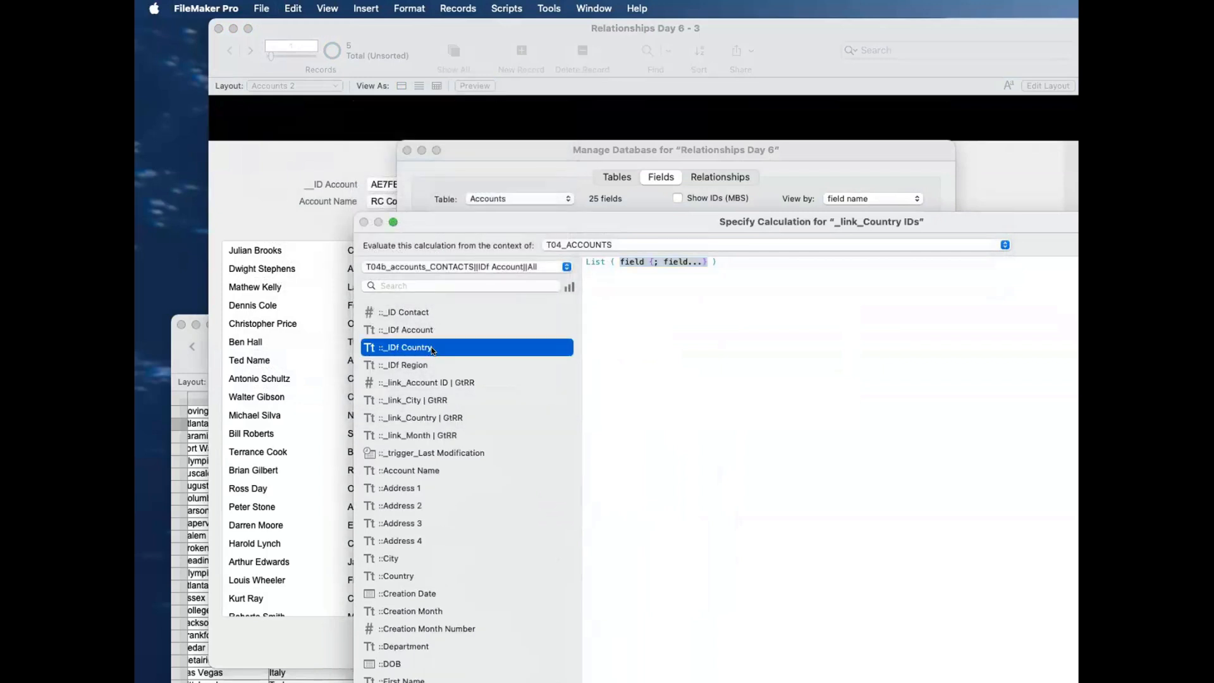
double_click(433, 351)
Step: Copy the complete List formula, then save the calculated value option and the database definition
key("super+a")
key("super+c")
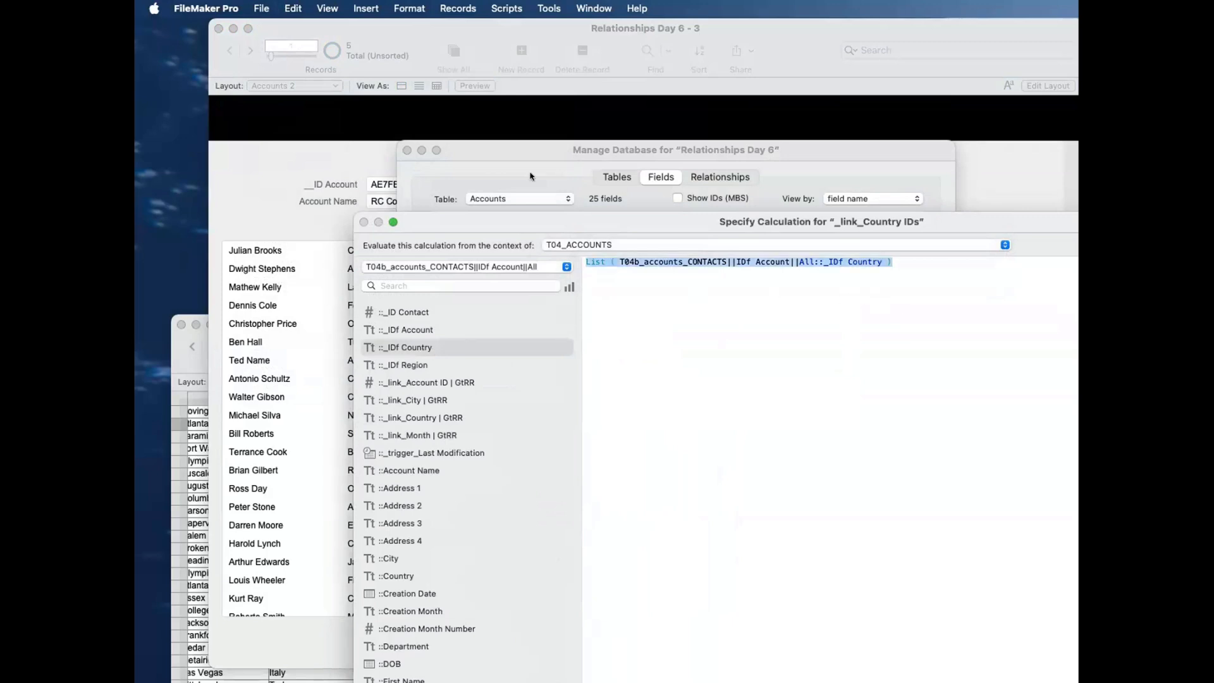
key("Return")
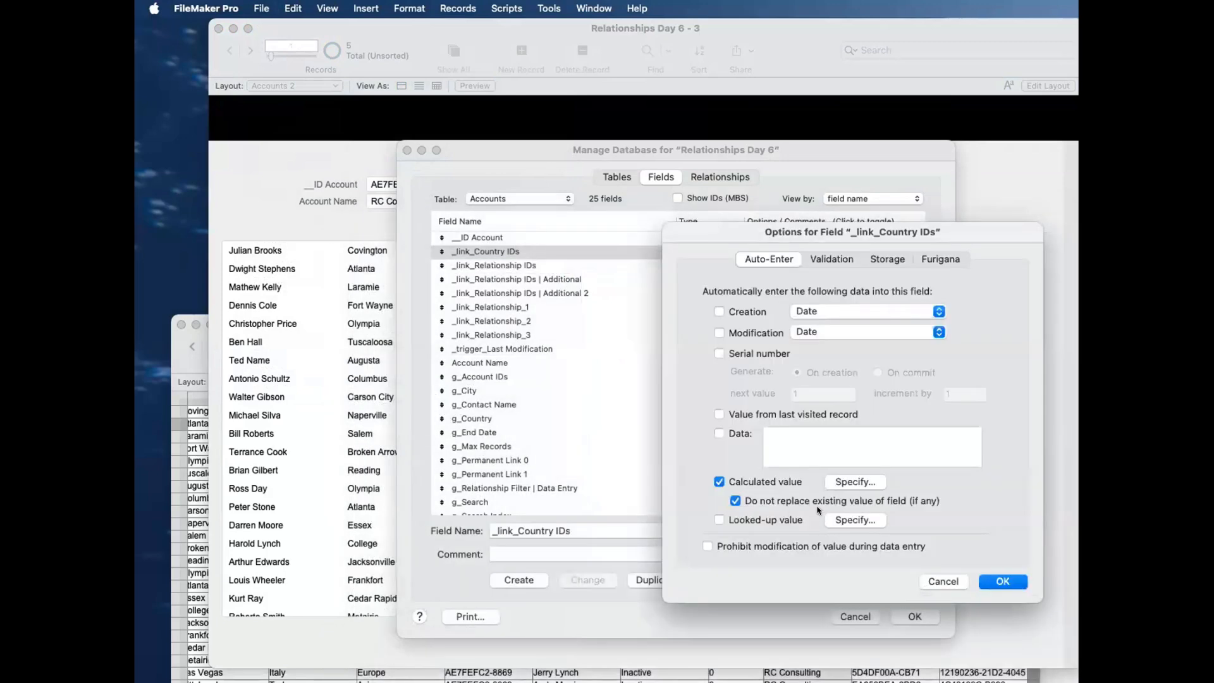
left_click(1002, 581)
left_click(915, 616)
Step: Add a Data Viewer watch expression containing the copied List formula and review its complete result
left_click(547, 8)
left_click(553, 60)
left_click_drag(774, 586, 1057, 682)
left_click(707, 95)
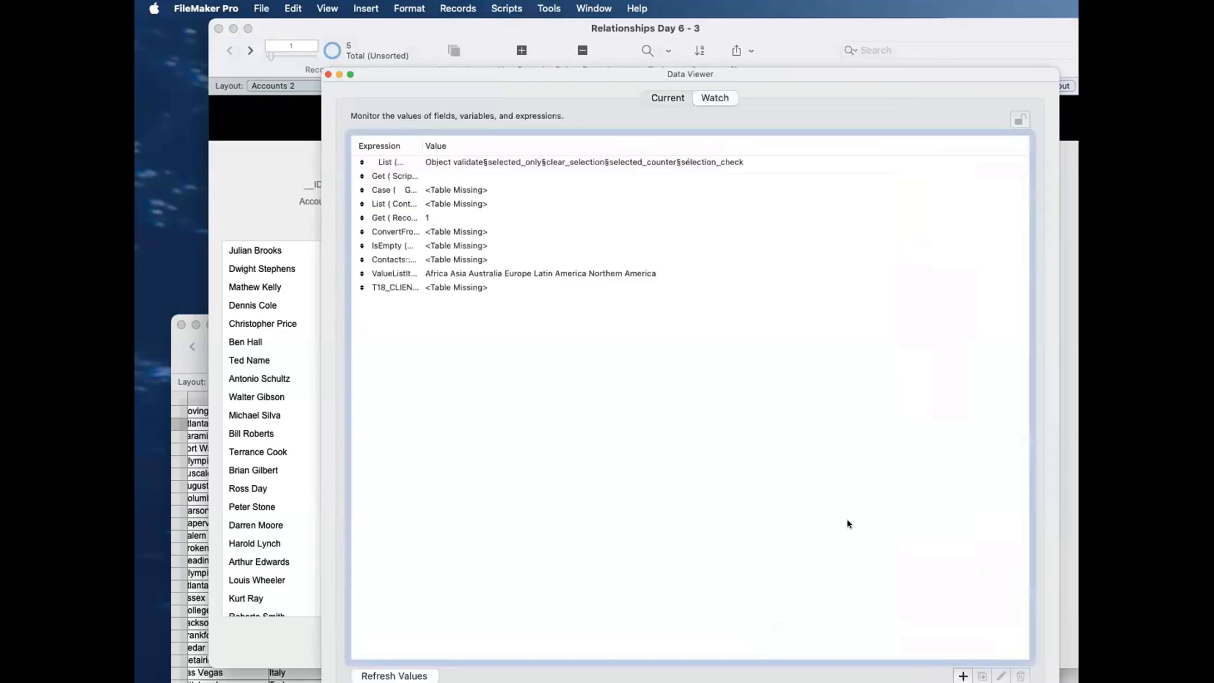
double_click(640, 301)
key("super+v")
left_click_drag(653, 220, 506, 15)
scroll(637, 433, "down", 5)
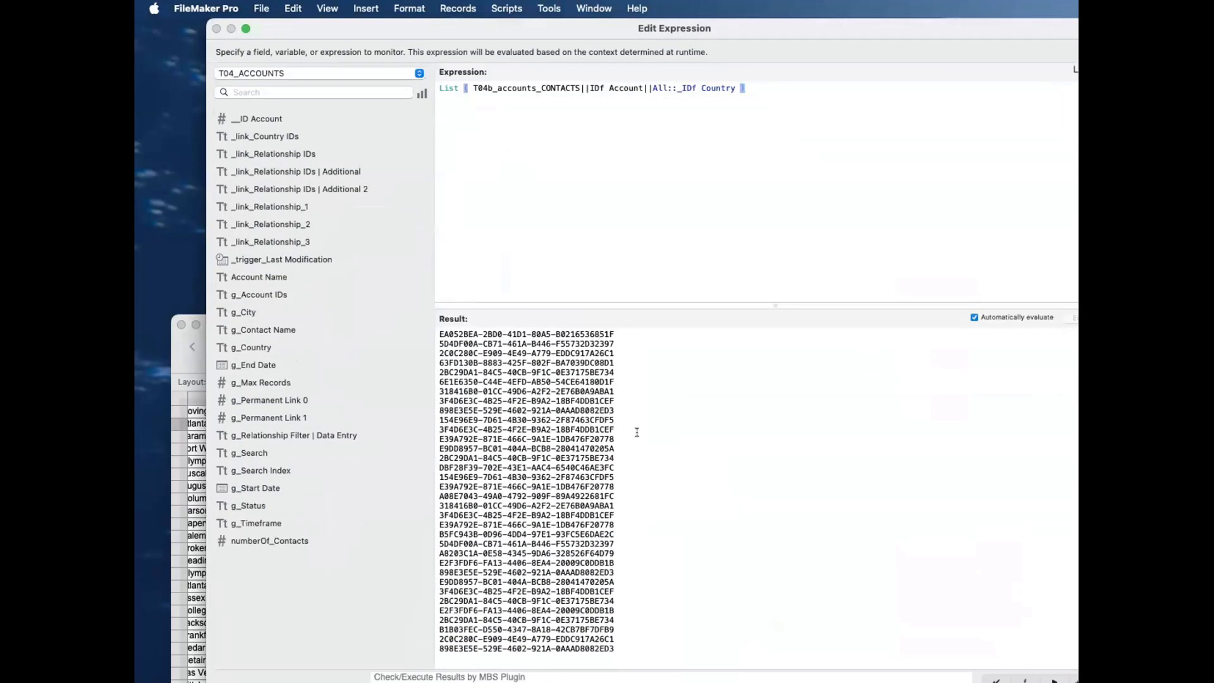
scroll(637, 433, "up", 2)
scroll(636, 433, "down", 10)
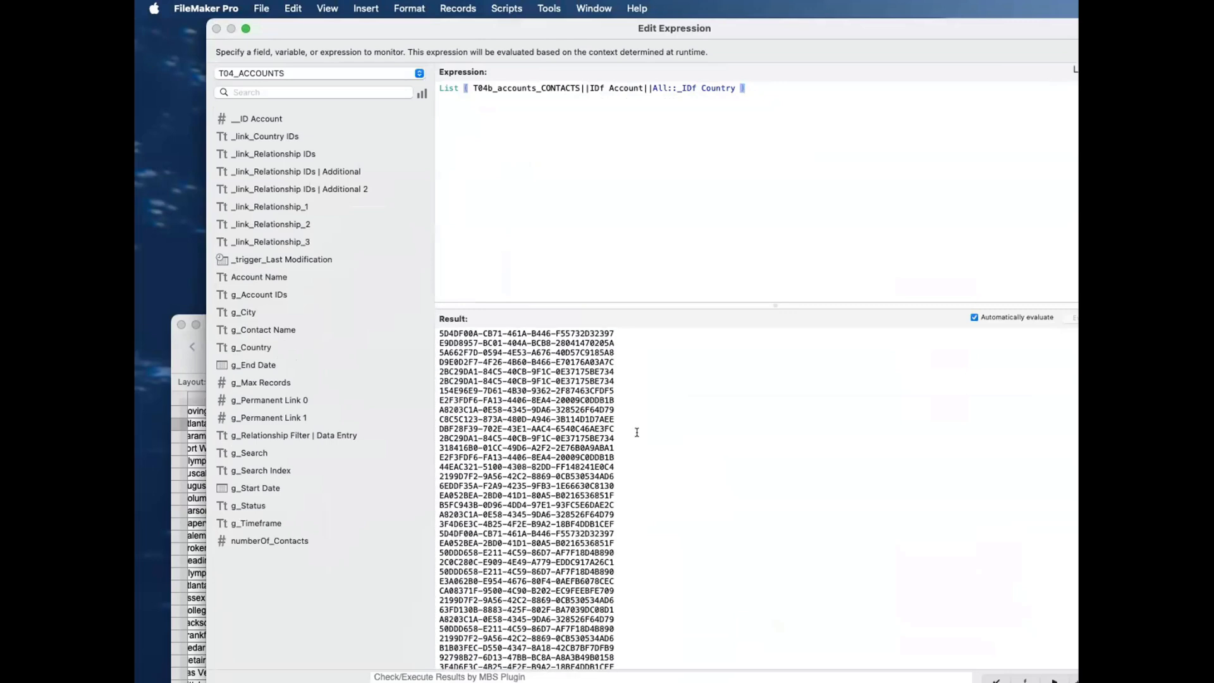
Step: Arrange the expression window beside the account's contacts and mark the repeated country IDs belonging to the France contacts
left_click_drag(563, 32, 1020, 185)
left_click_drag(419, 89, 383, 568)
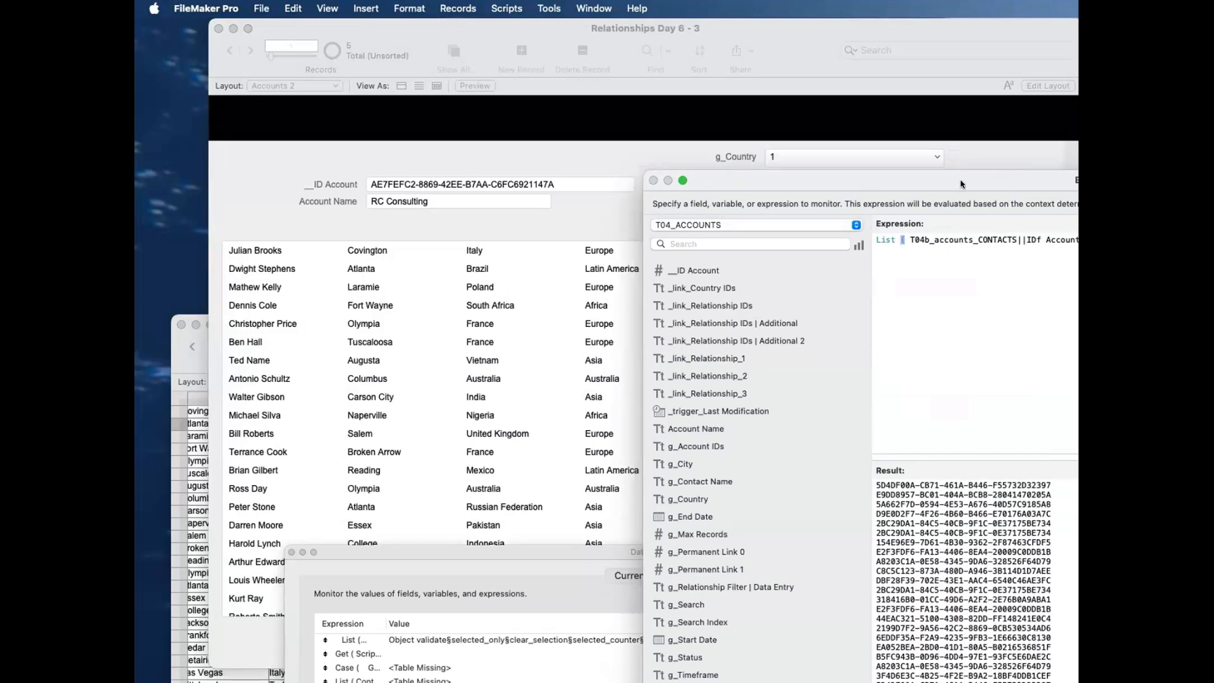
left_click_drag(960, 183, 1051, 291)
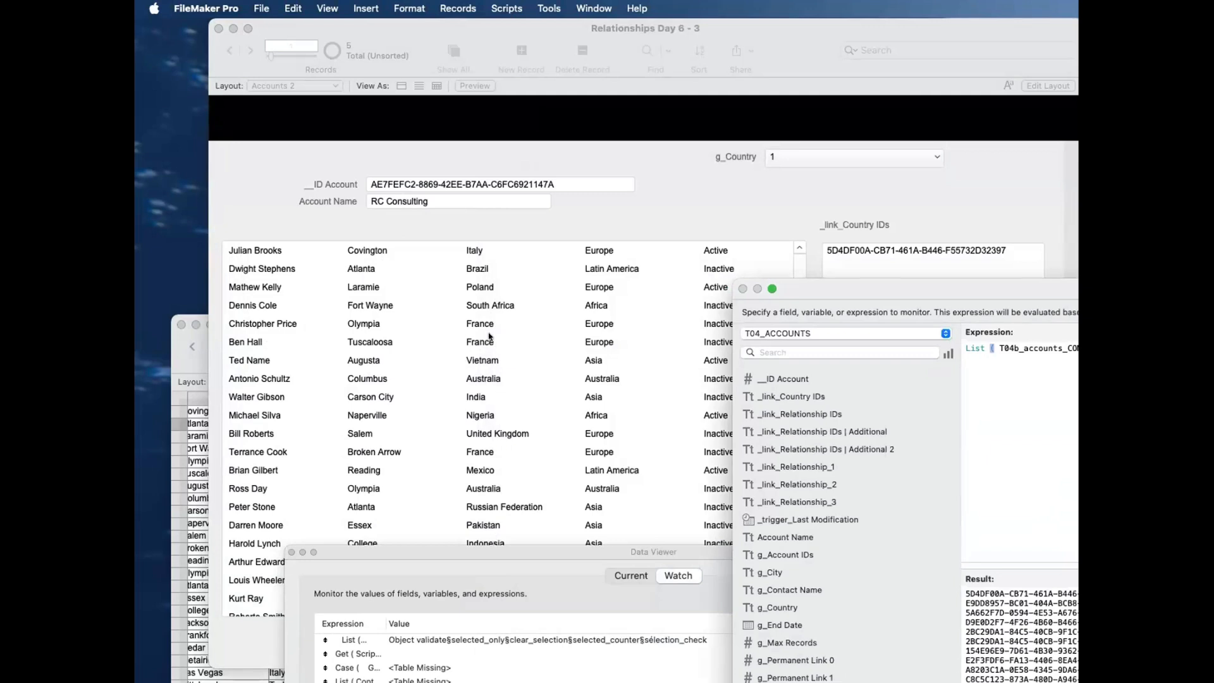
left_click_drag(824, 290, 591, 144)
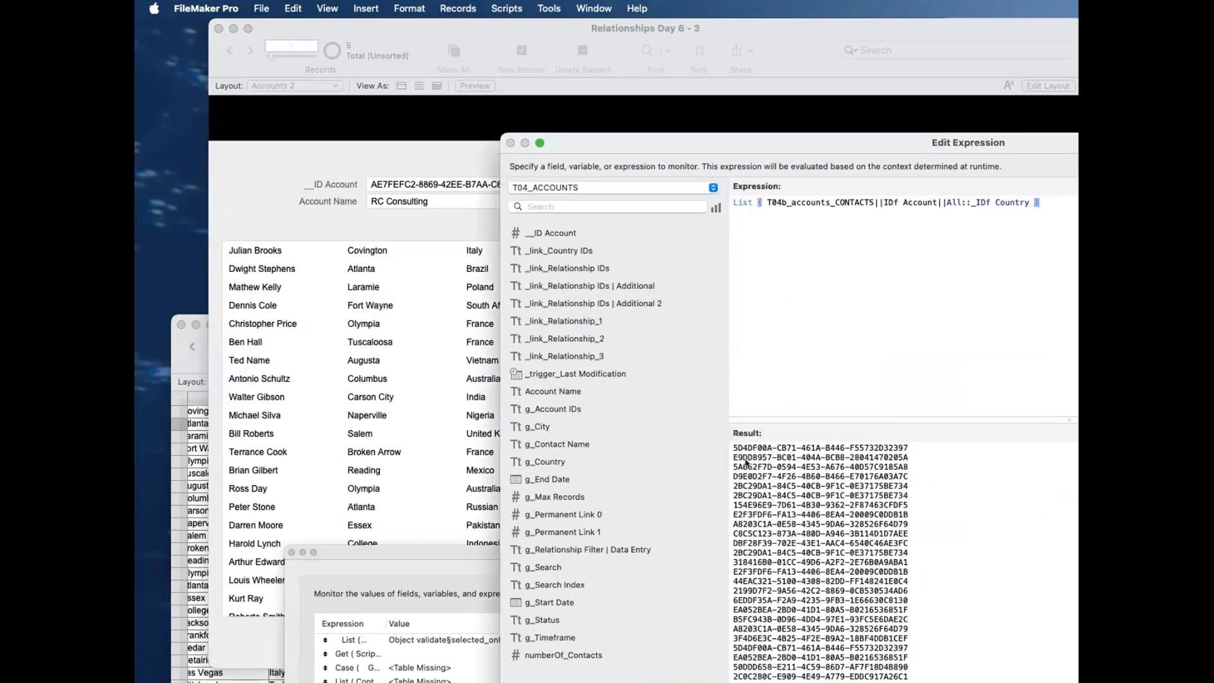
left_click_drag(911, 496, 700, 485)
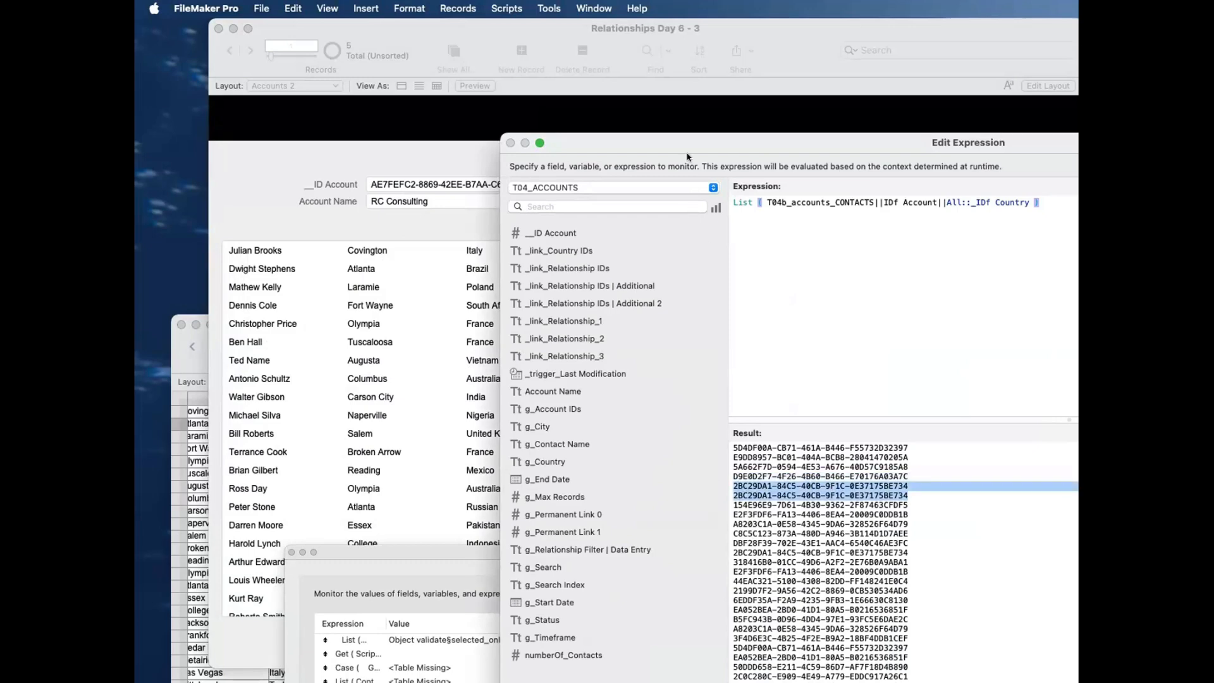
left_click_drag(689, 147, 822, 162)
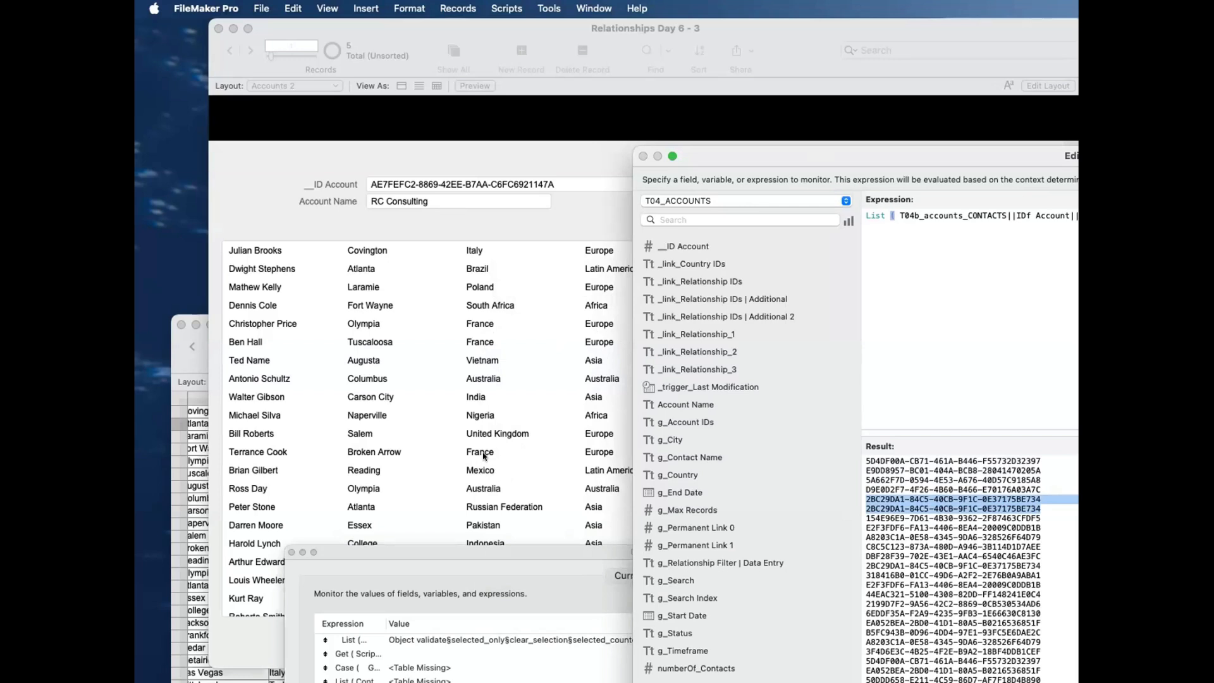
left_click(870, 566)
left_click_drag(1044, 566, 859, 571)
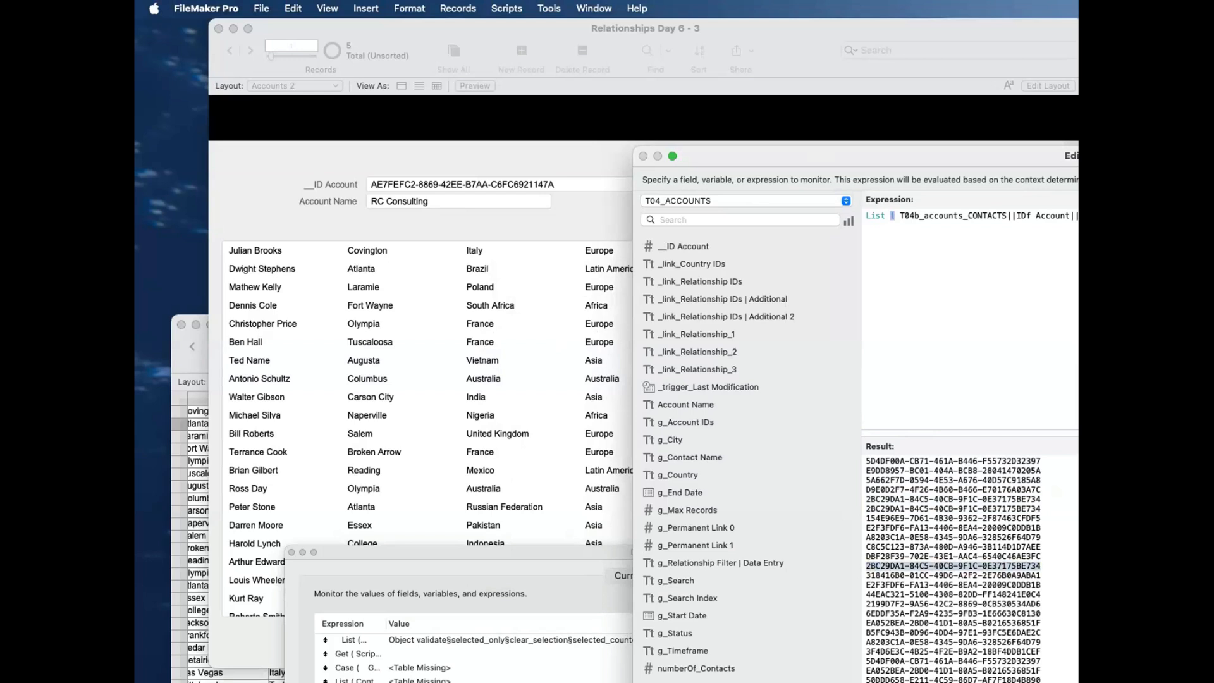
Step: Wrap the List formula in ValueCount and compare the number of values with the found contacts in the Contacts window
key("super+a")
key("BackSpace")
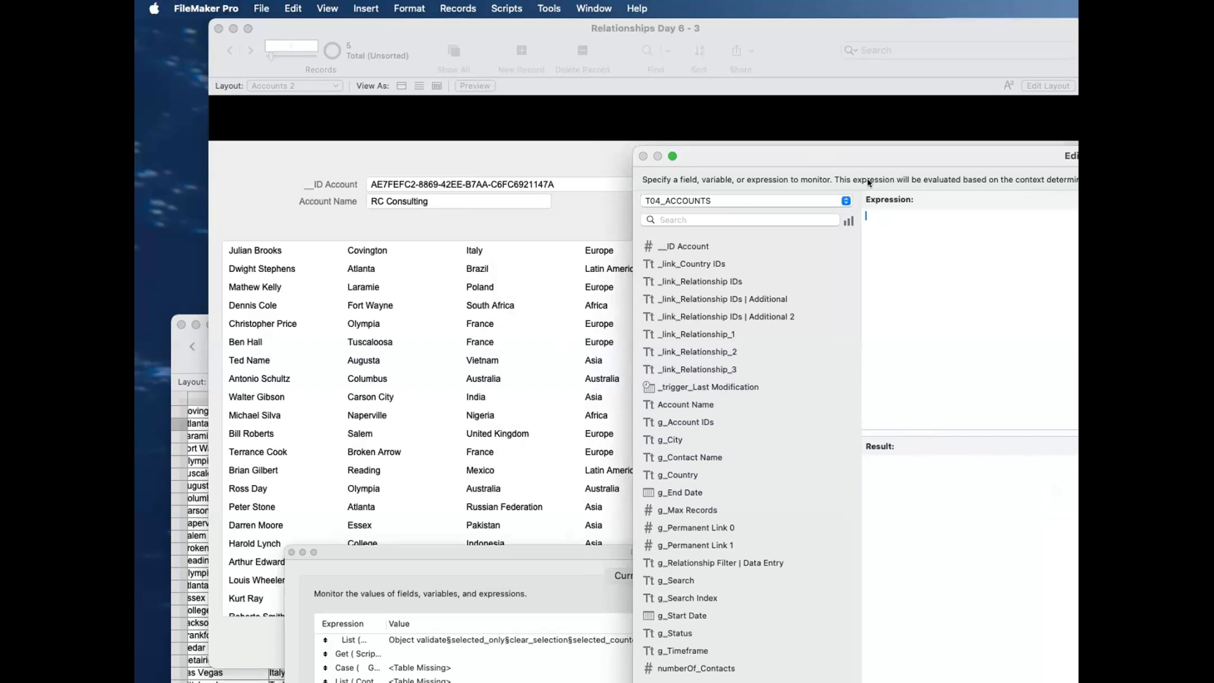
type("ValueCount ( text )")
key("Return")
key("super+v")
left_click_drag(882, 461, 817, 456)
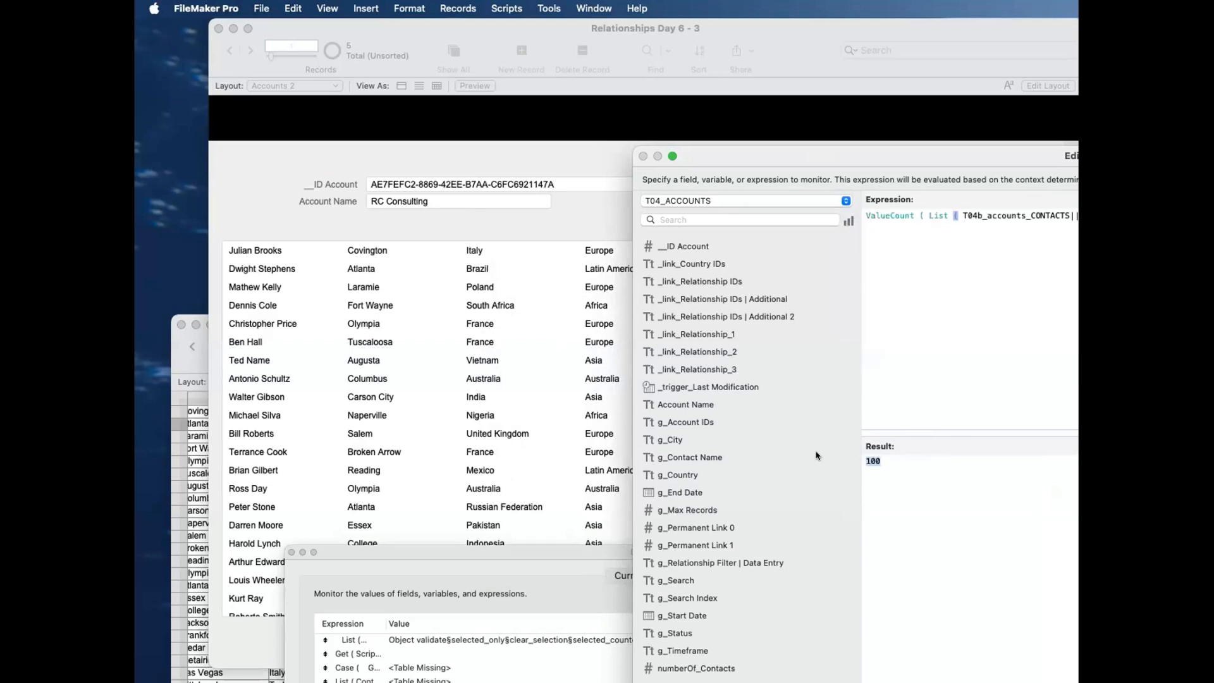
left_click_drag(665, 29, 830, 41)
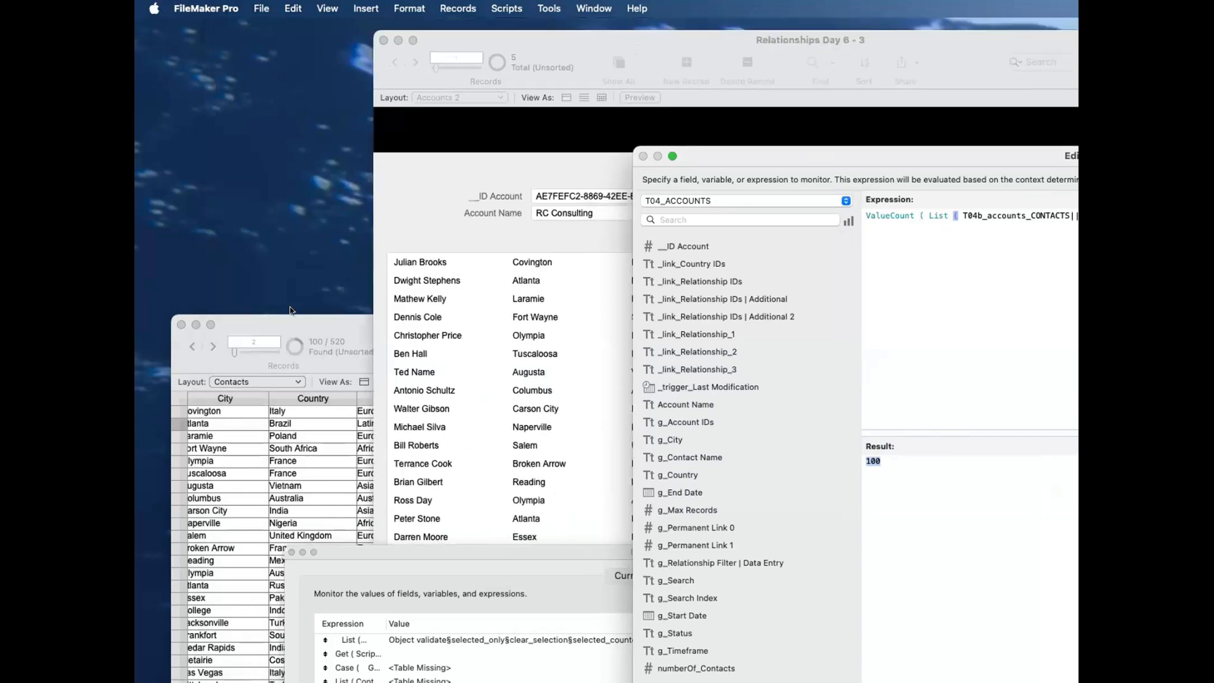
left_click_drag(569, 48, 373, 45)
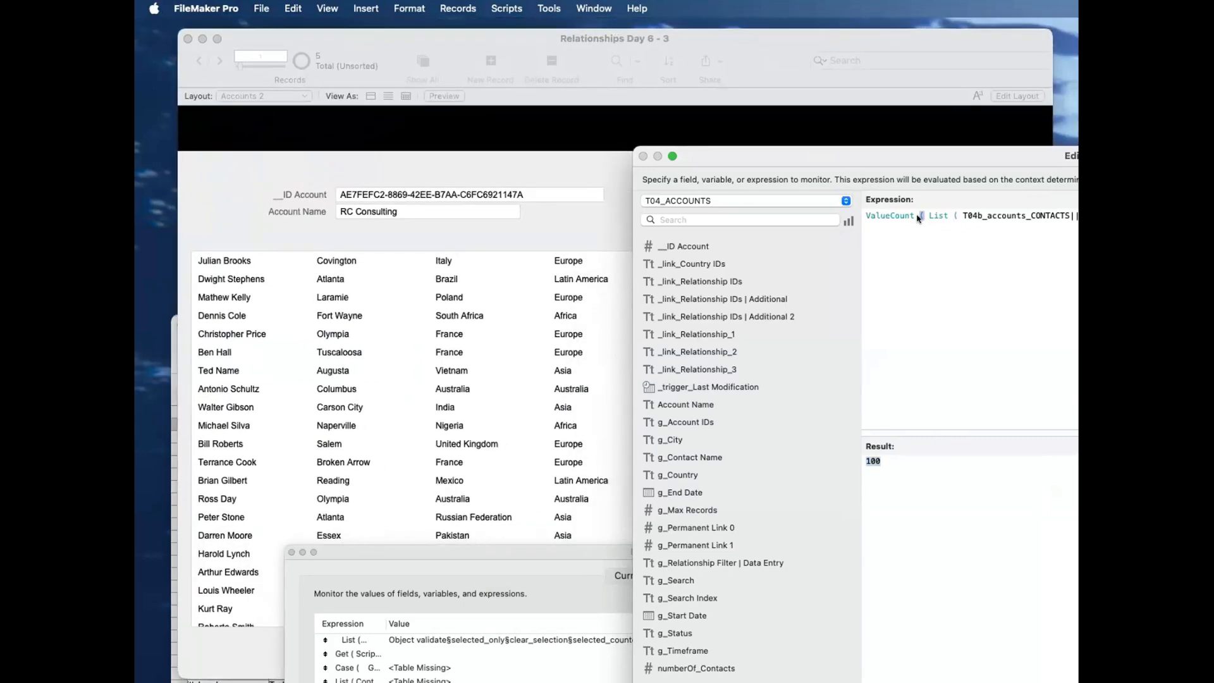
Step: Replace the watch expression with UniqueValues ( List ( T04b_accounts_CONTACTS||IDf Account||All::_IDf Country ) )
left_click_drag(924, 217, 859, 210)
key("BackSpace")
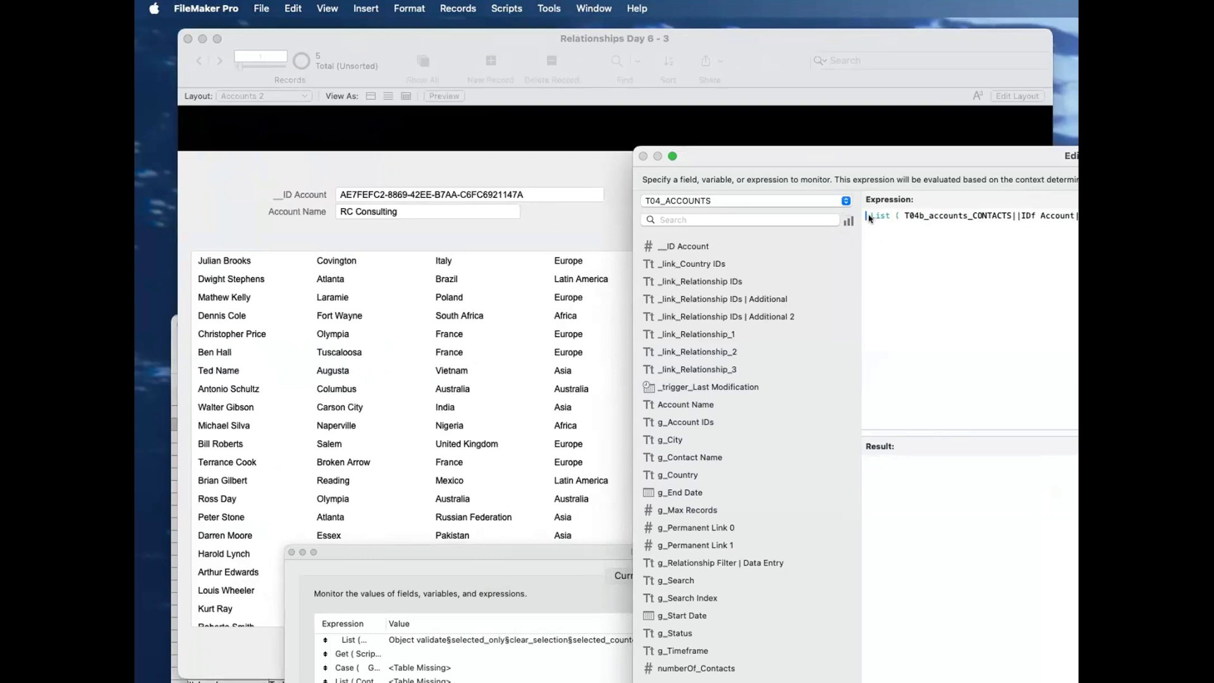
key("Delete")
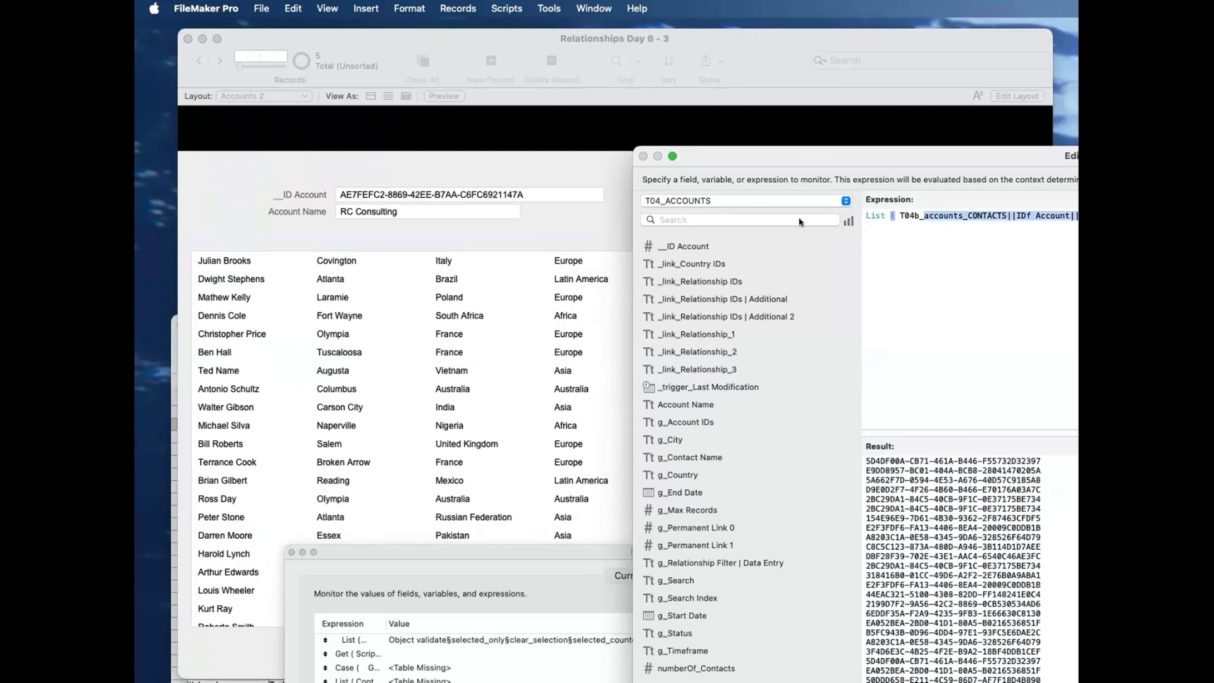
key("super+a")
key("BackSpace")
type("uniq")
key("Return")
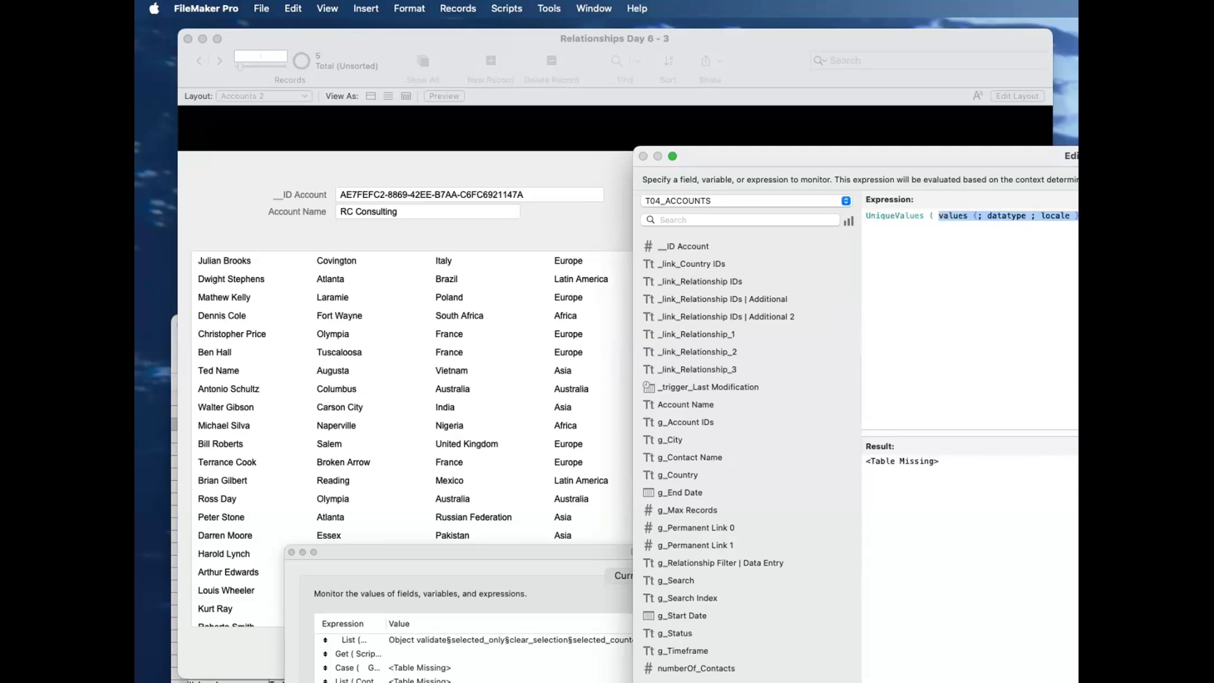
left_click_drag(941, 159, 607, 46)
type("List ( T04b_accounts_CONTACTS||IDf Account||All::_IDf Country )")
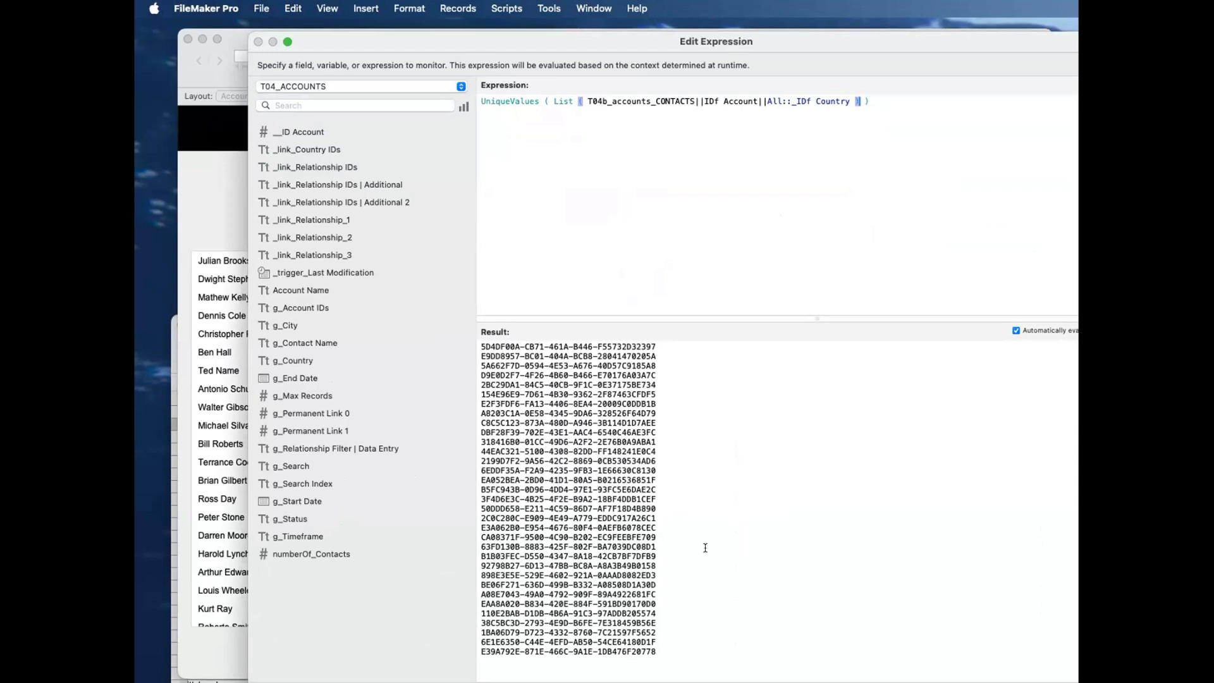
Step: Wrap the UniqueValues expression in ValueCount to count the distinct country IDs
left_click(912, 193)
key("super+a")
key("super+c")
key("BackSpace")
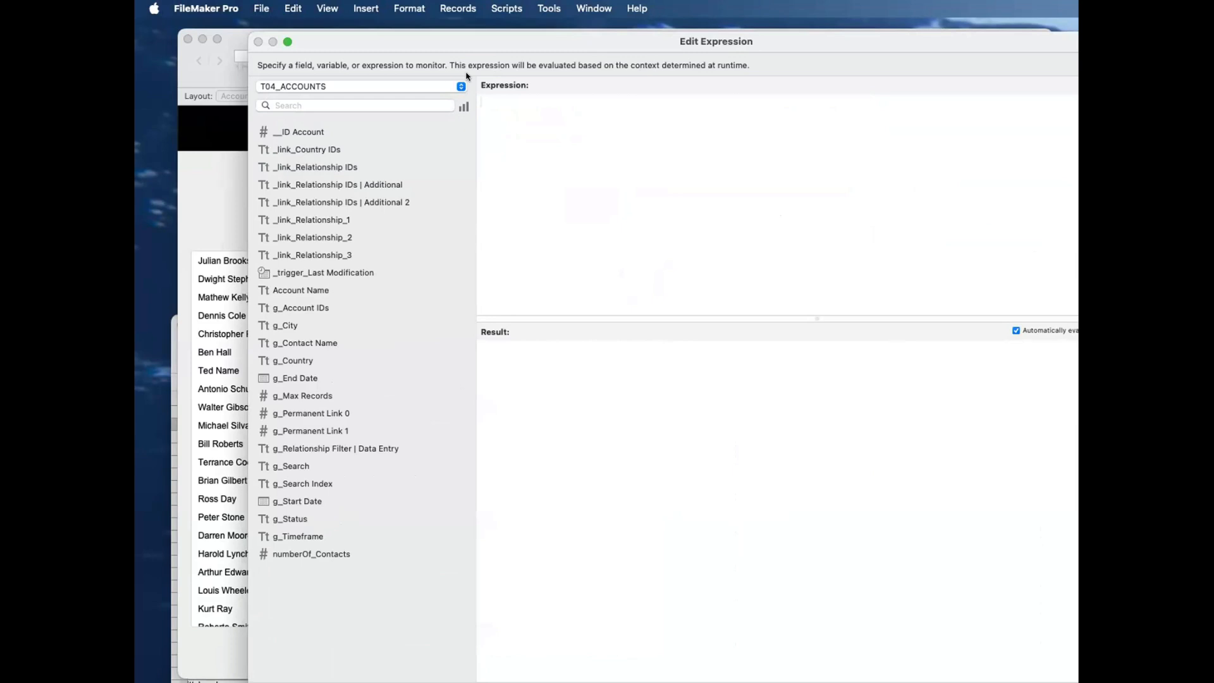
type("value")
key("Return")
key("super+v")
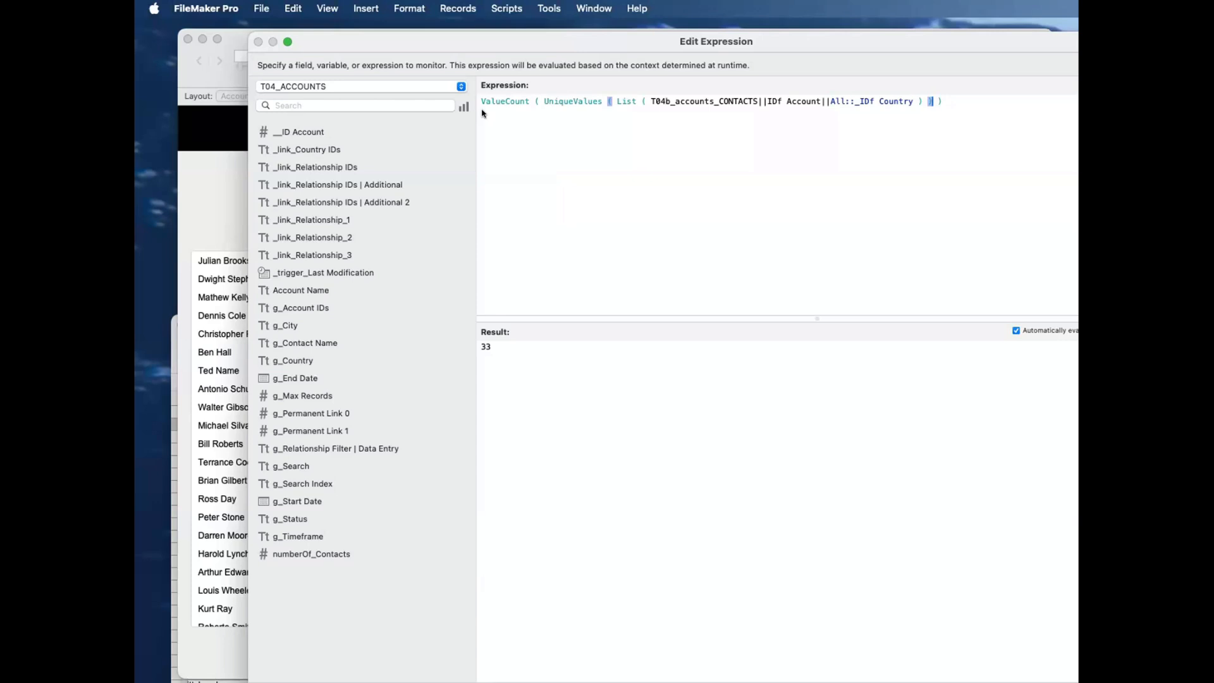
Step: Undo the ValueCount wrapper around the UniqueValues expression, leave the watch expression and close the Data Viewer
key("super+z")
key("super+z")
key("super+z")
key("super+z")
key("super+z")
key("super+z")
key("super+z")
key("super+z")
key("super+z")
key("super+z")
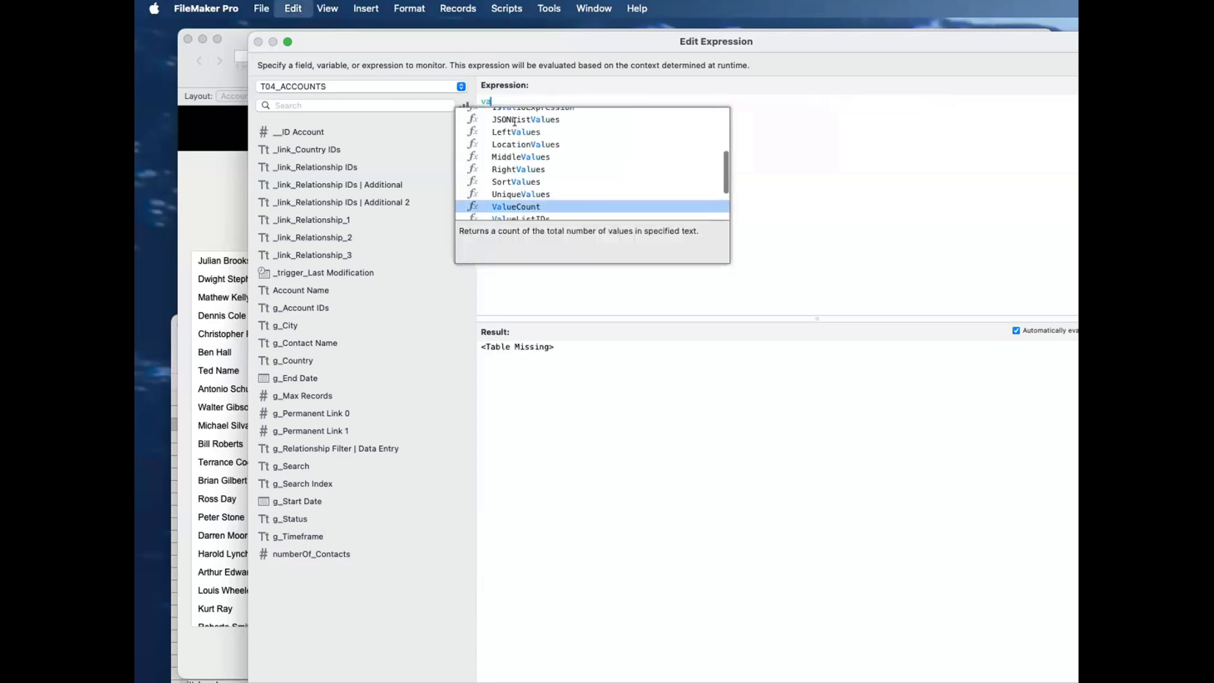
key("super+z")
left_click(566, 219)
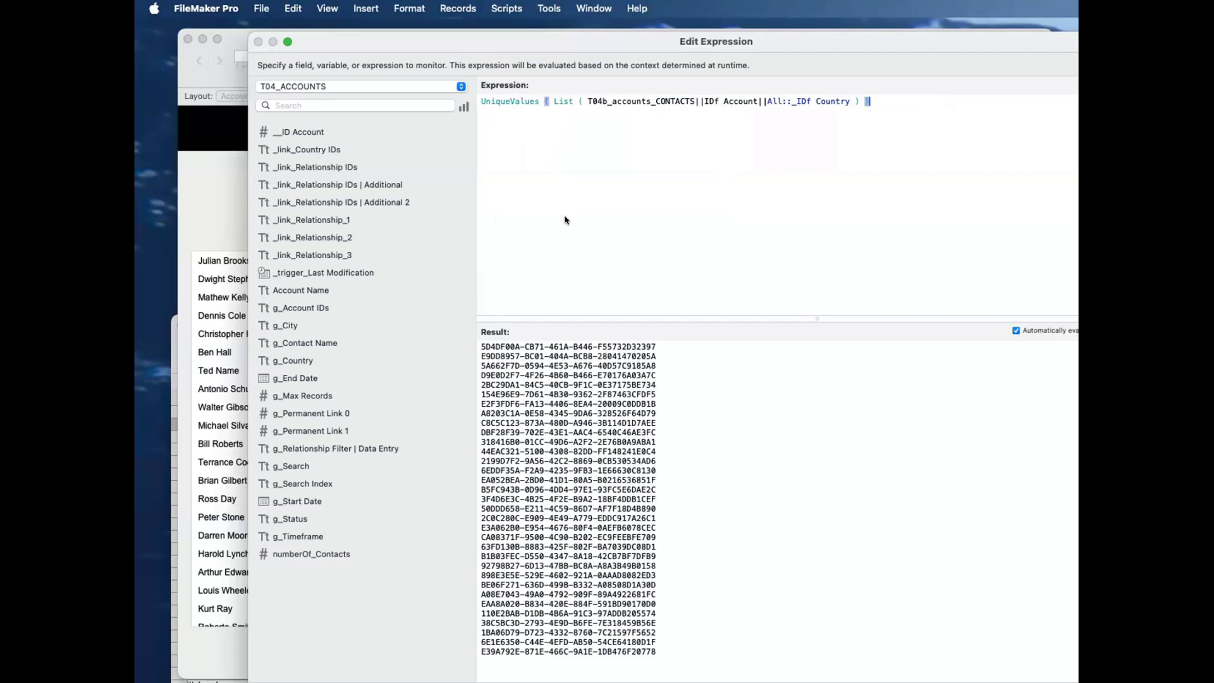
key("Escape")
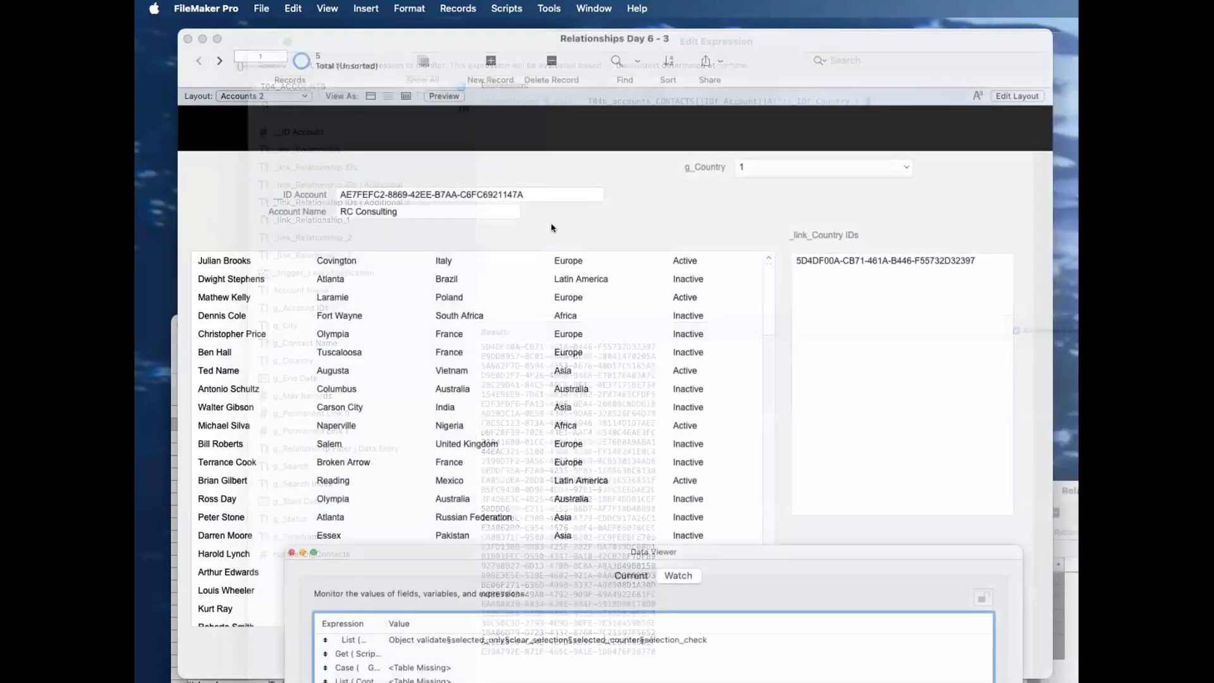
left_click(640, 166)
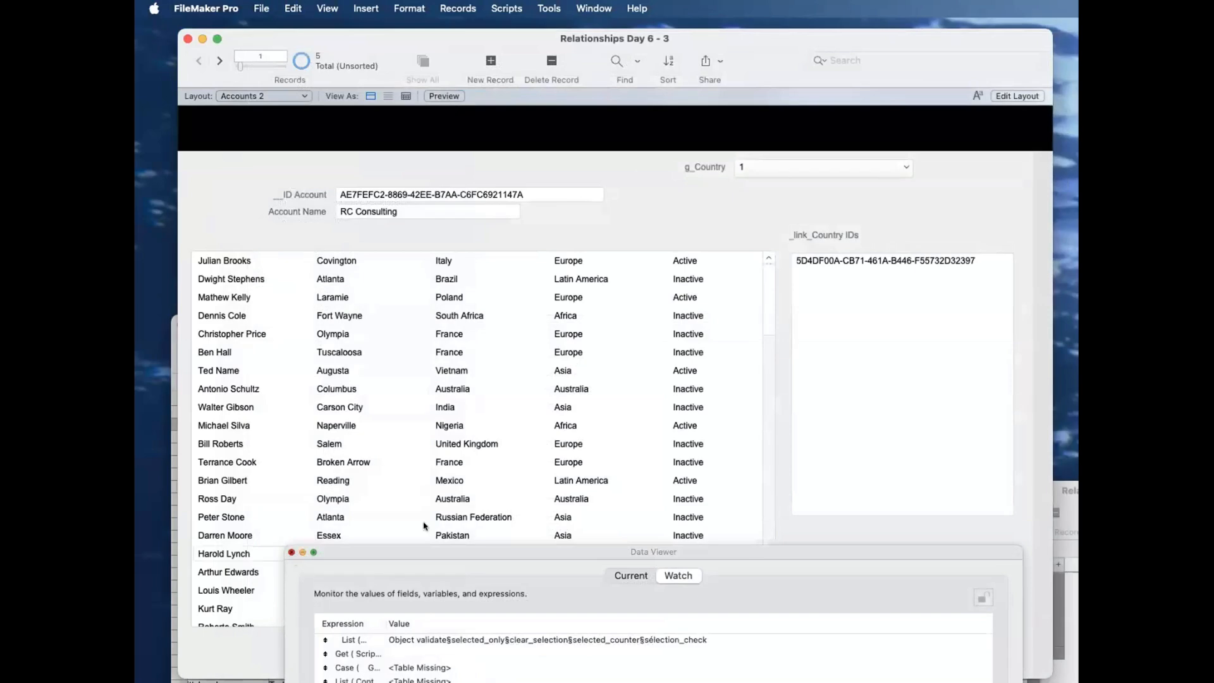
left_click(291, 552)
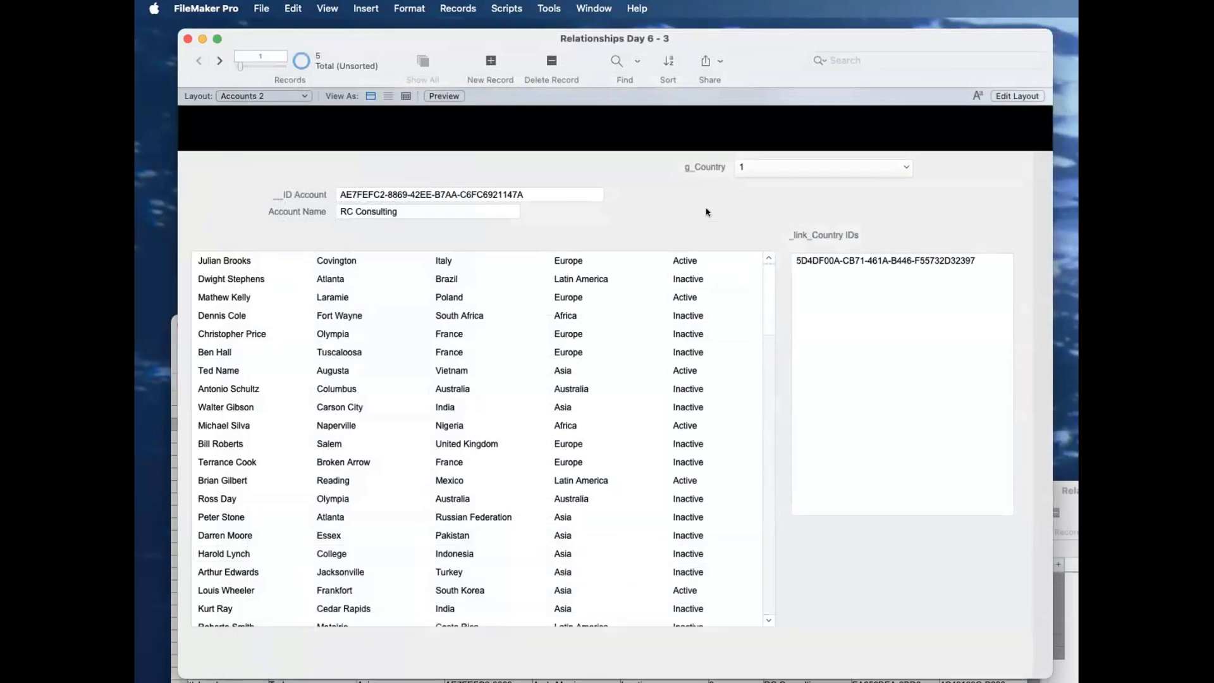
Step: Change the auto-enter calculation of _link_Country IDs in Accounts to UniqueValues ( List ( T04b_accounts_CONTACTS||IDf Account||All::_IDf Country ) ) and save the database changes
key("super+shift+d")
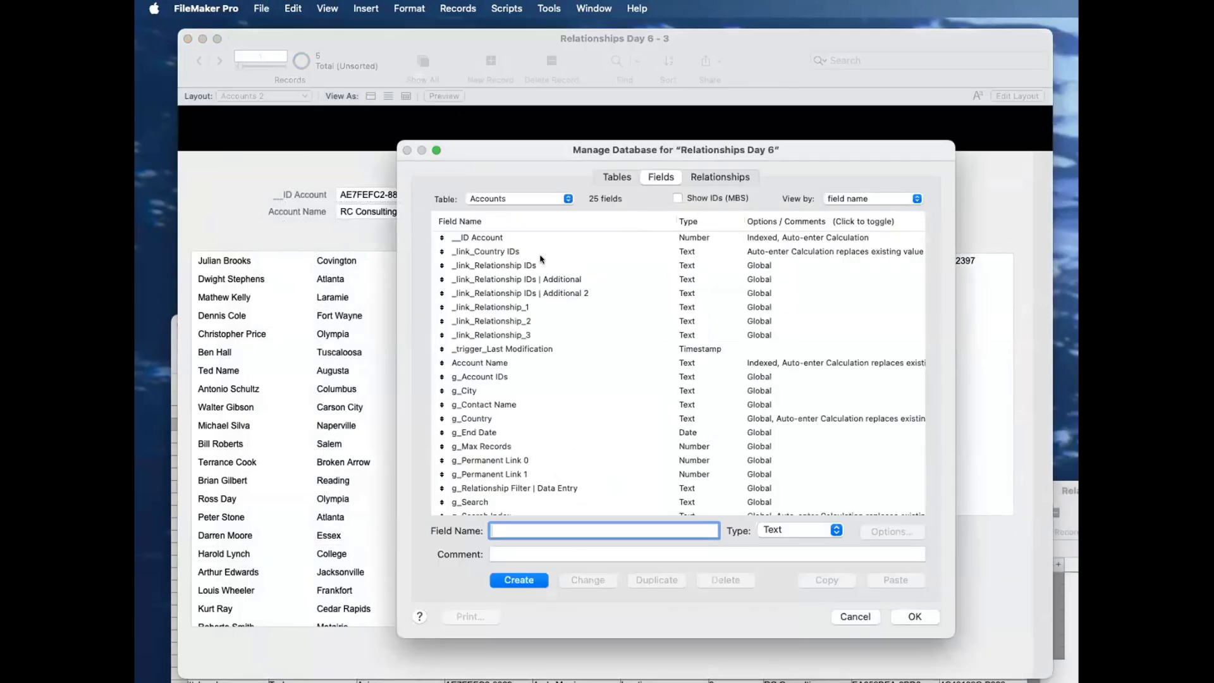
left_click(536, 252)
double_click(536, 252)
left_click(856, 481)
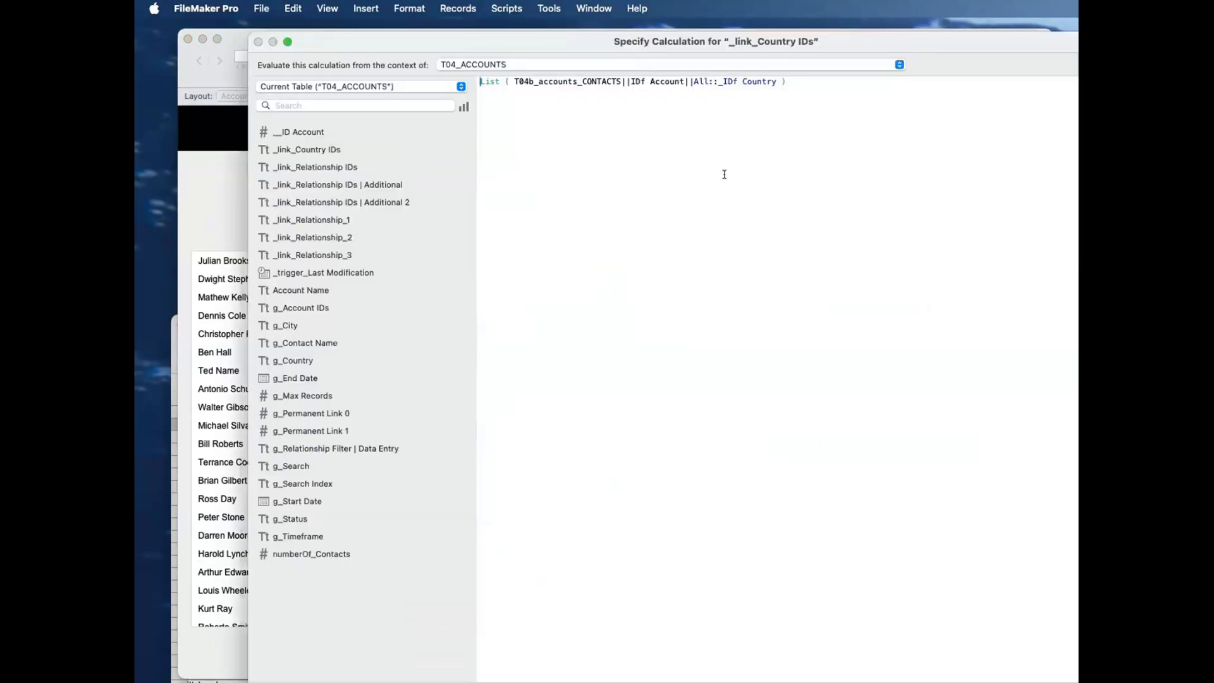
key("super+a")
key("super+c")
key("BackSpace")
type("uni")
key("Return")
key("super+v")
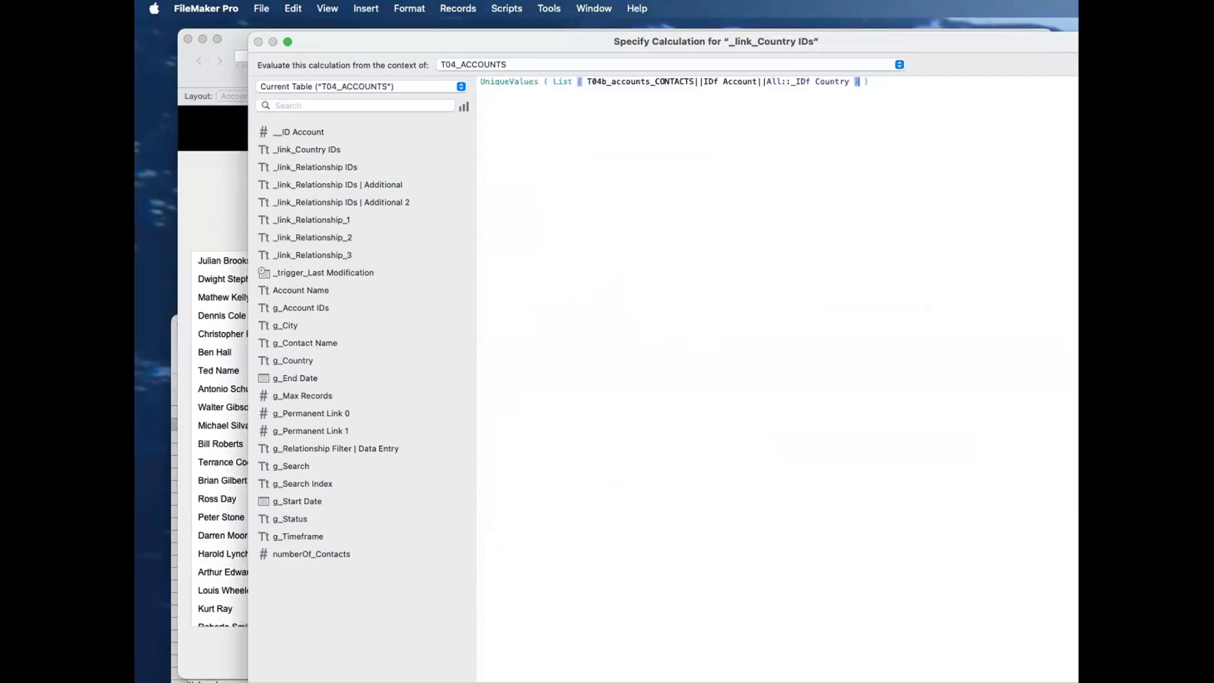
key("Return")
key("Return")
key("Return")
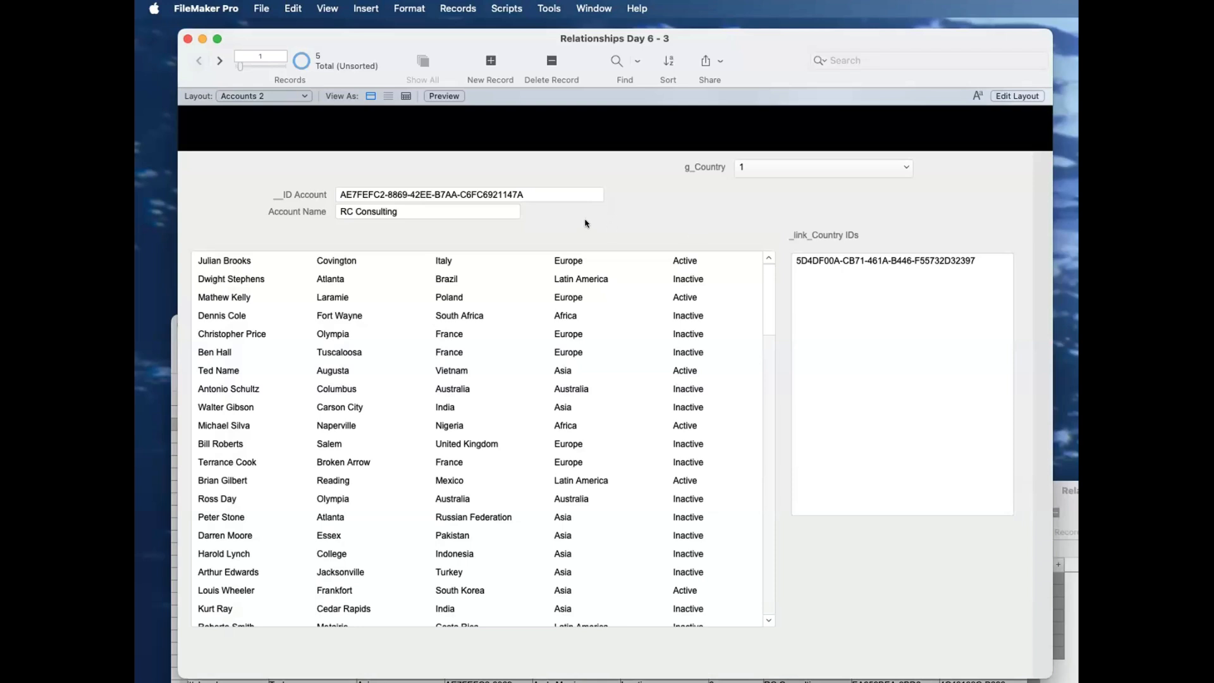
Step: Cut and re-enter the same __ID Account value on the RC Consulting record to recalculate _link_Country IDs
left_click(522, 194)
key("super+a")
left_click(258, 189)
left_click(367, 188)
key("super+a")
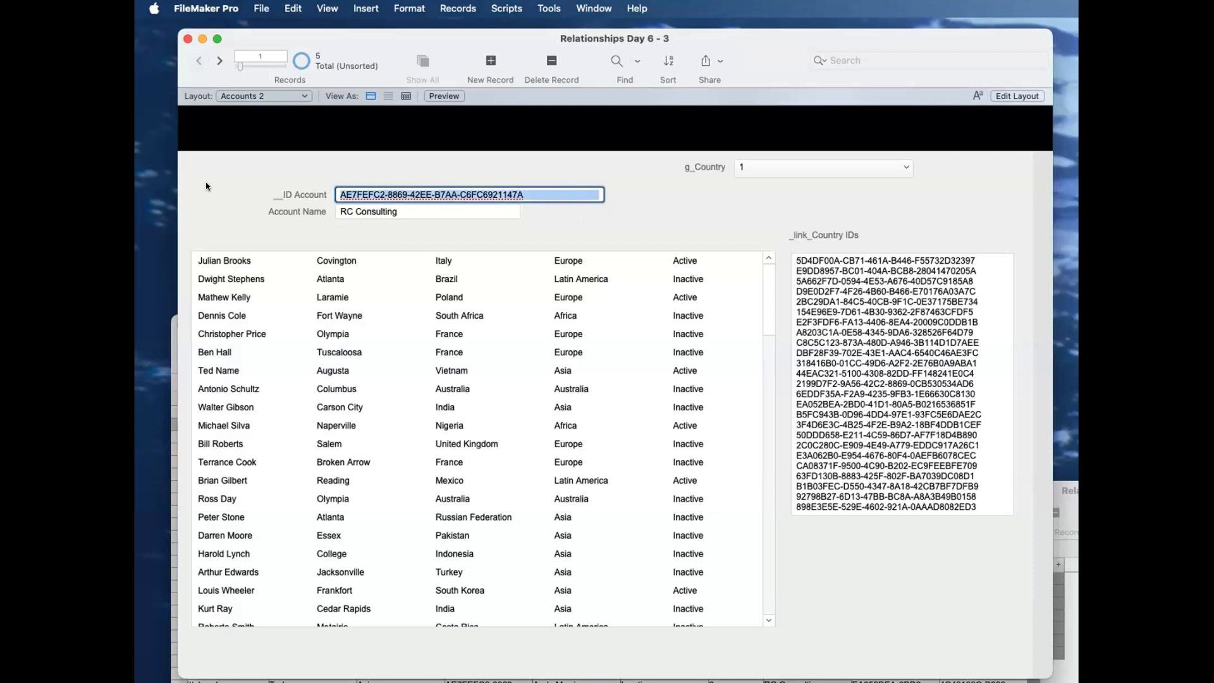
key("super+x")
key("super+v")
left_click(233, 165)
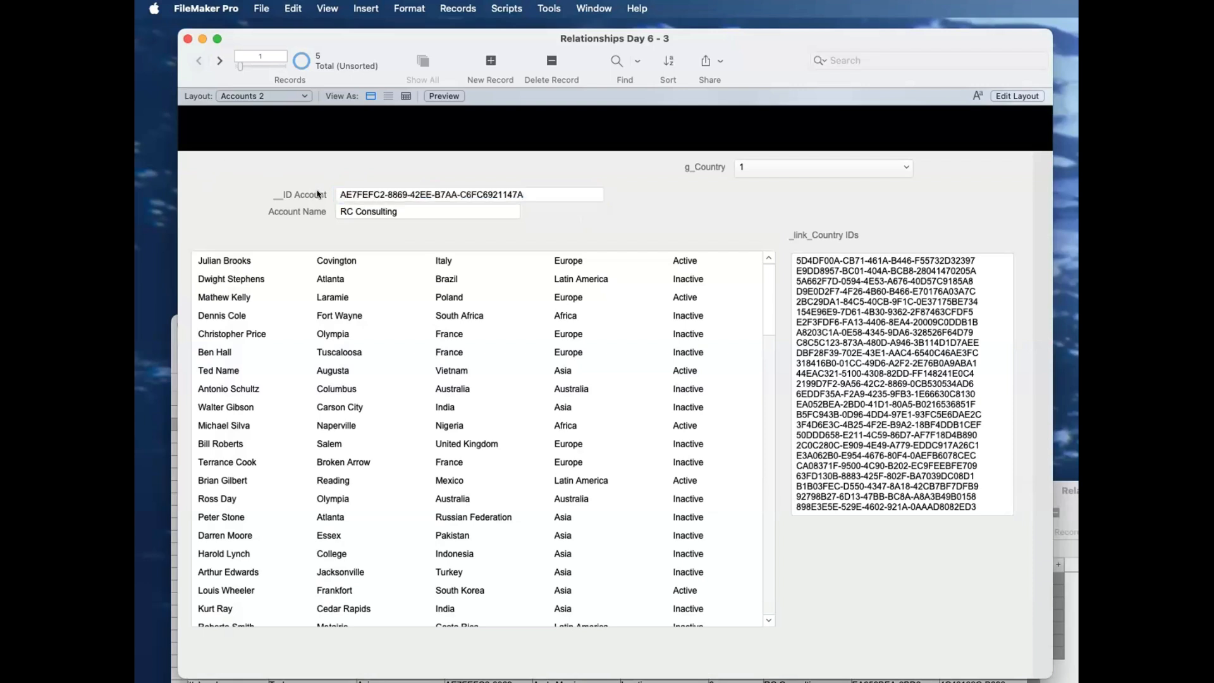
left_click(344, 196)
key("super+a")
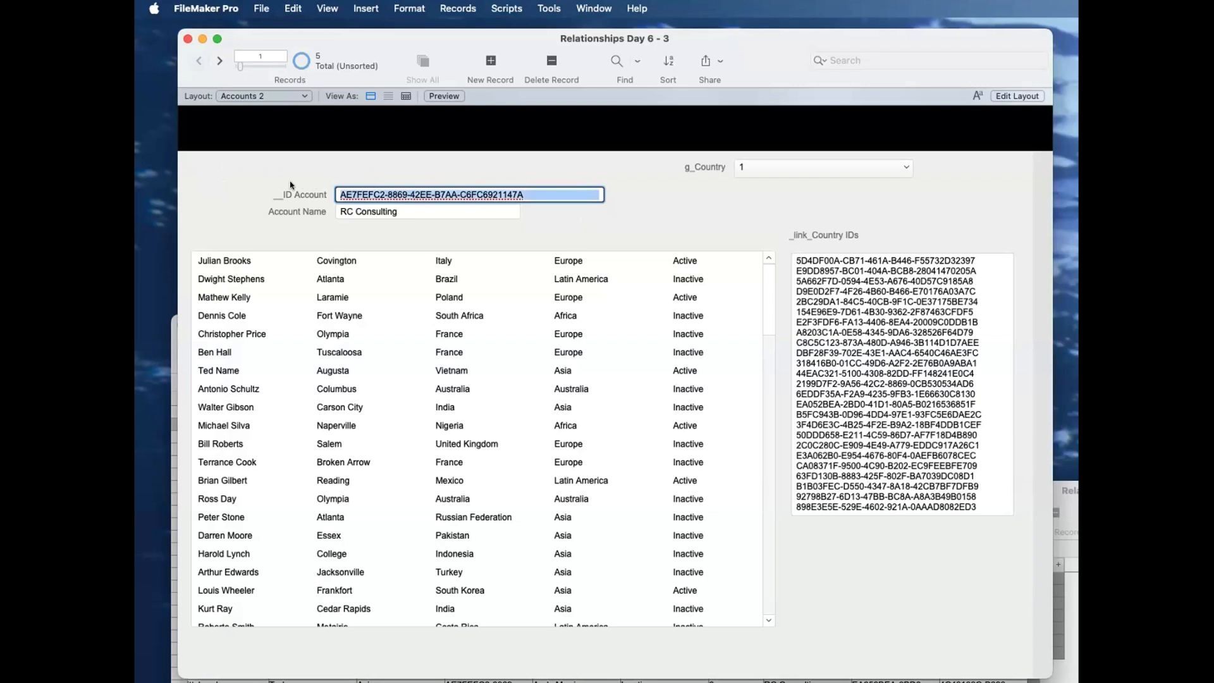
left_click(817, 397)
left_click(747, 212)
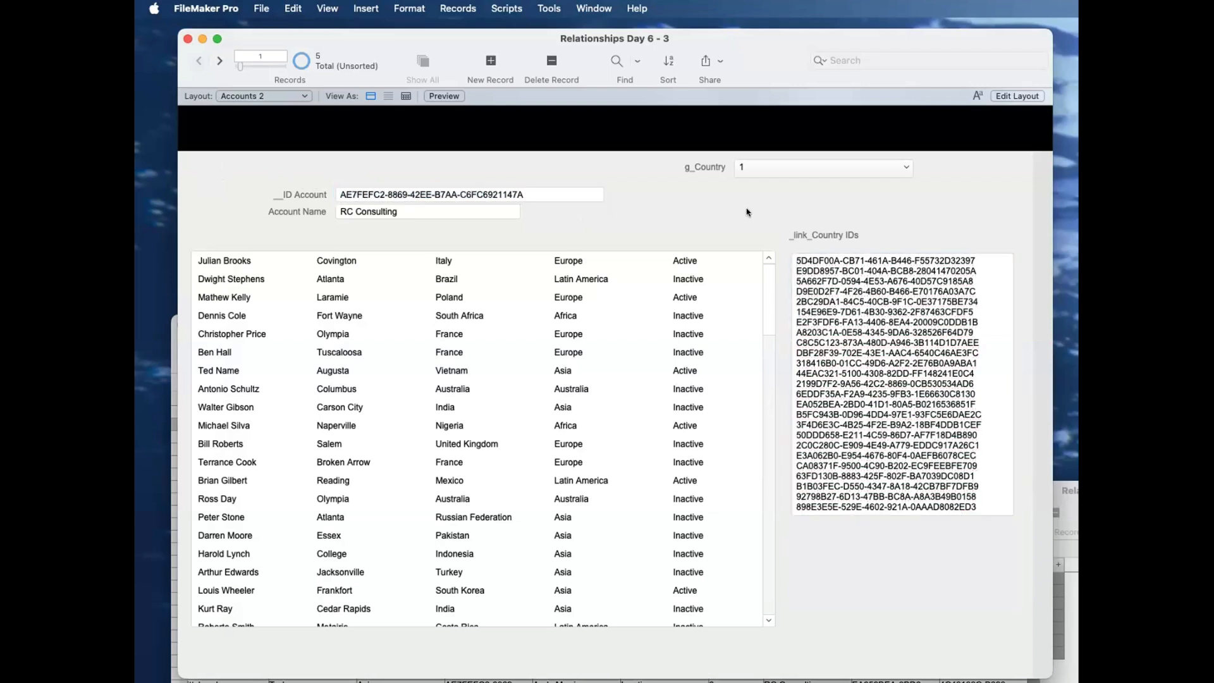
Step: Clear the _link_Country IDs field on the RC Consulting record and commit the record
left_click(982, 469)
key("super+a")
key("BackSpace")
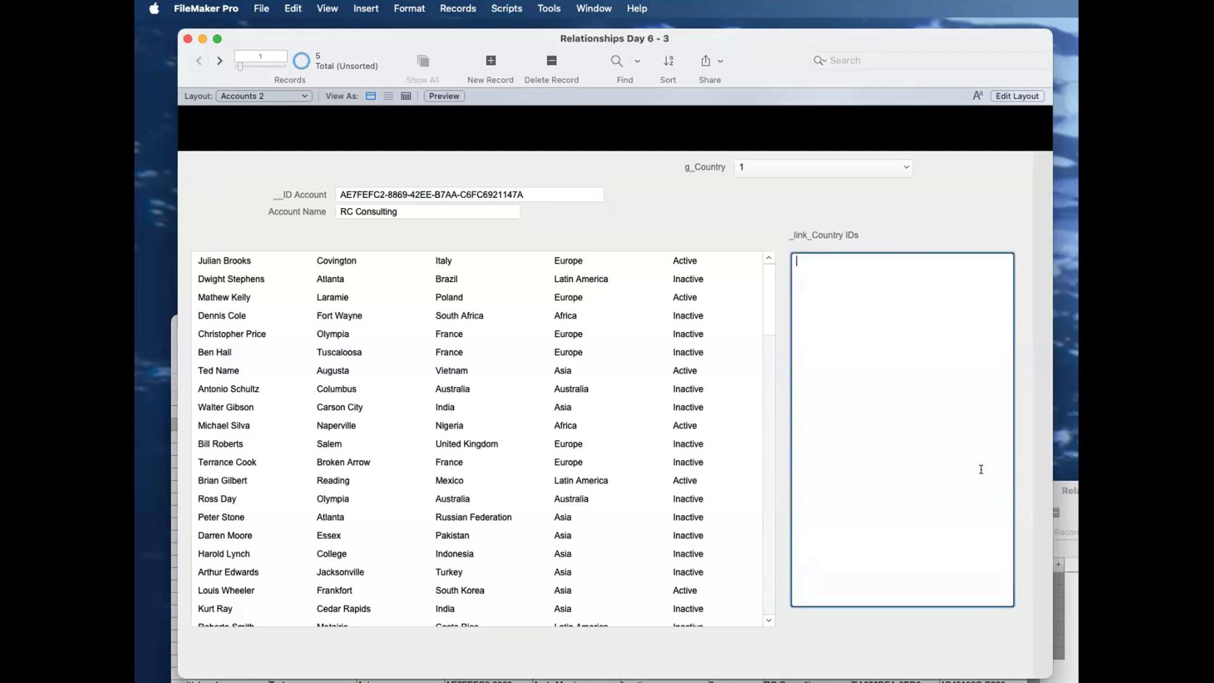
left_click(693, 233)
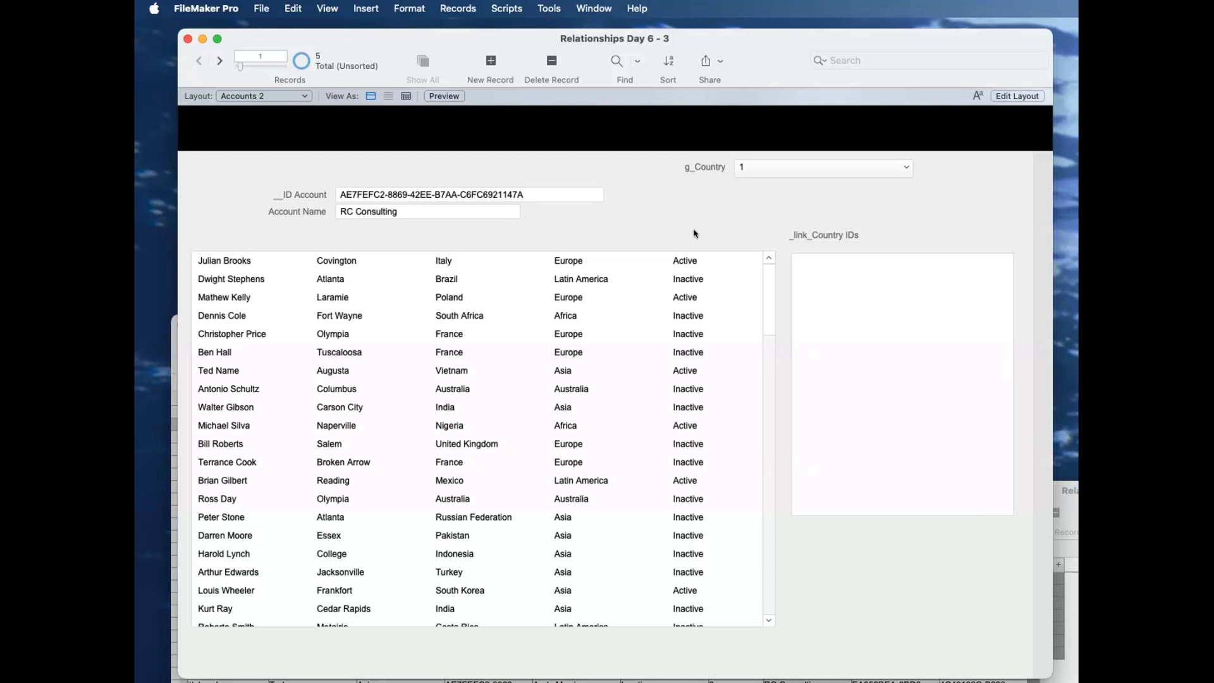
Step: Remove the g_Country field and its label from the Accounts 2 layout
key("super+l")
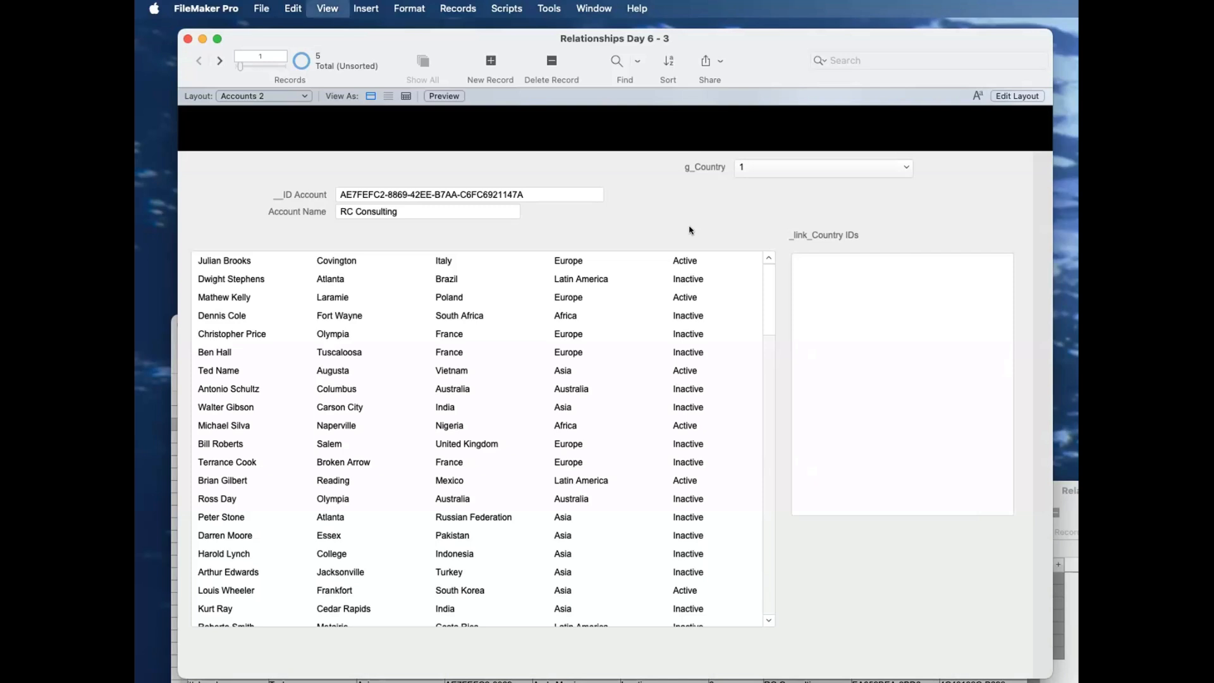
left_click_drag(1078, 233, 1078, 190)
left_click_drag(1079, 205, 980, 158)
key("BackSpace")
left_click_drag(674, 47, 640, 40)
Step: Locate the _trigger_Last Modification field in Accounts and open the auto-enter calculation of _link_Country IDs for editing
key("super+shift+d")
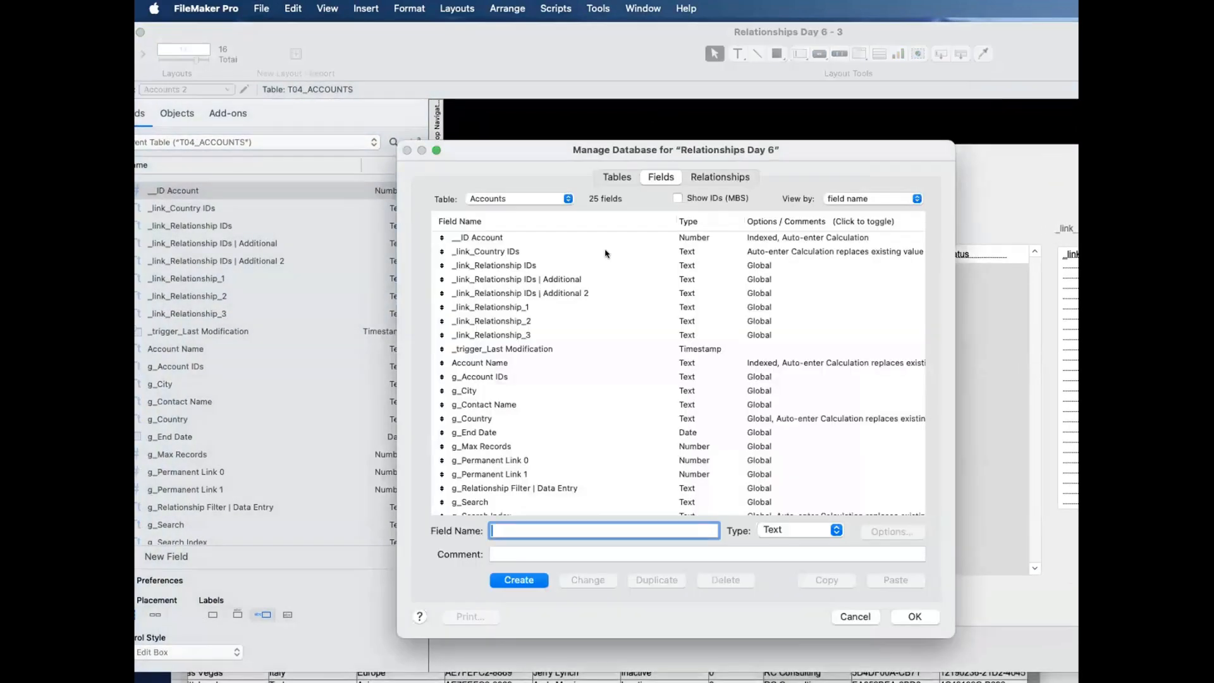
left_click(549, 348)
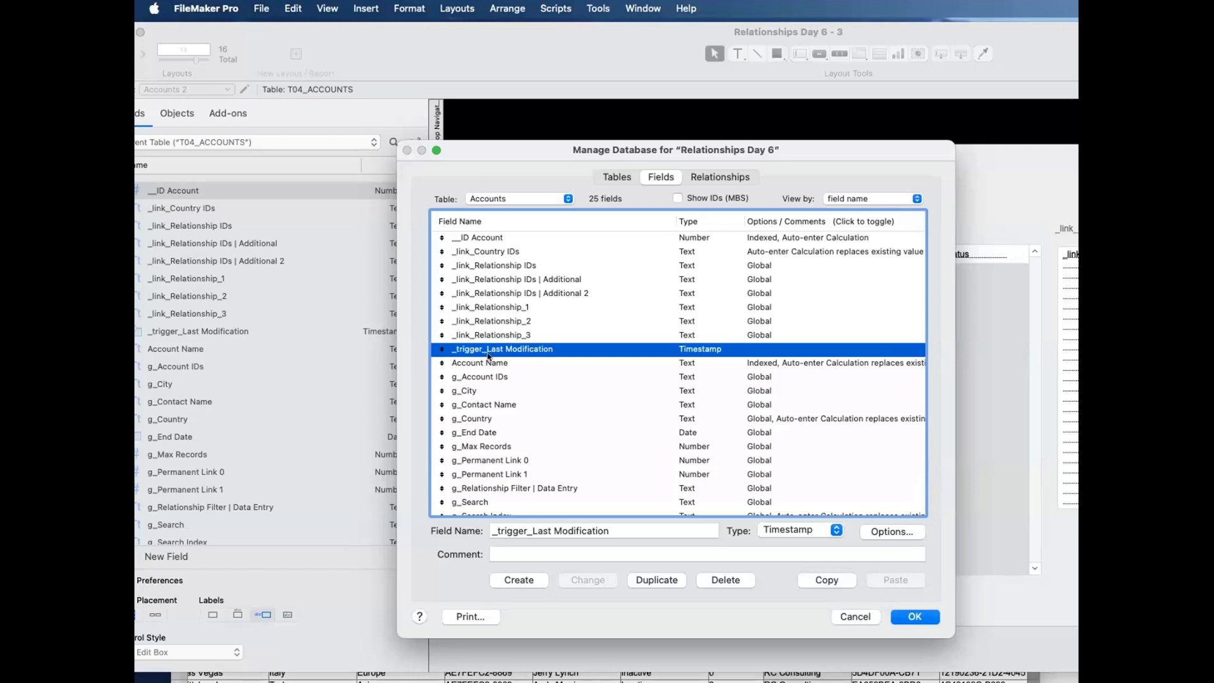
double_click(516, 253)
left_click(855, 481)
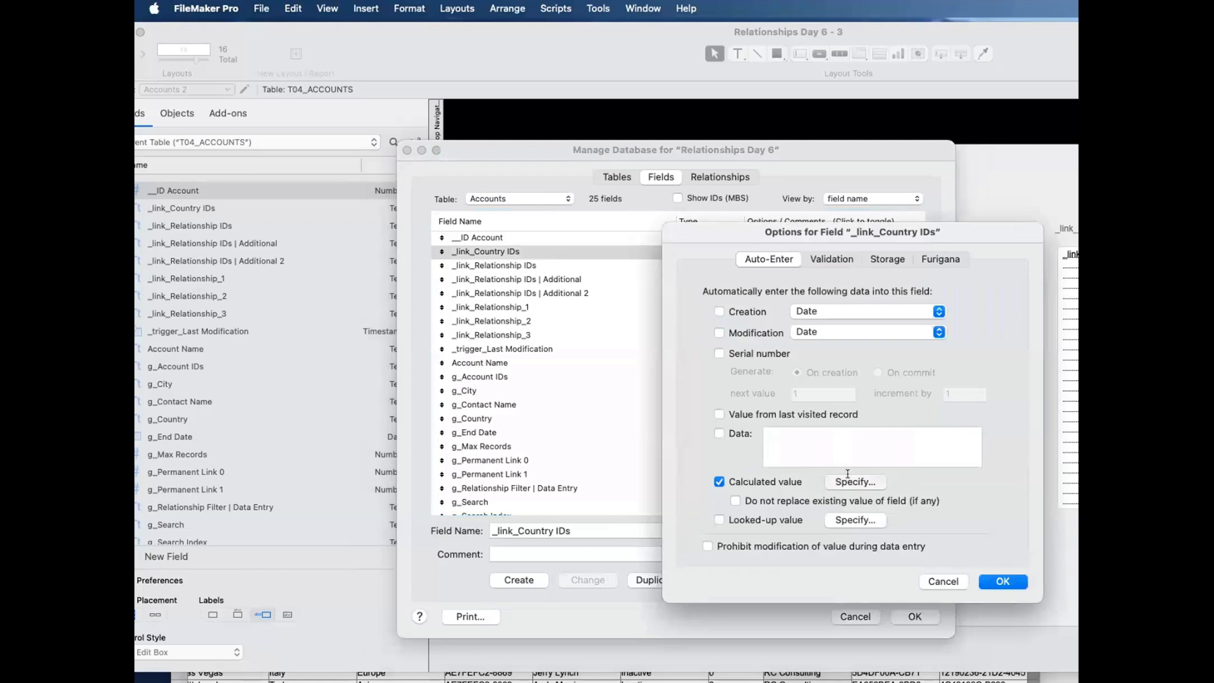
key("super+a")
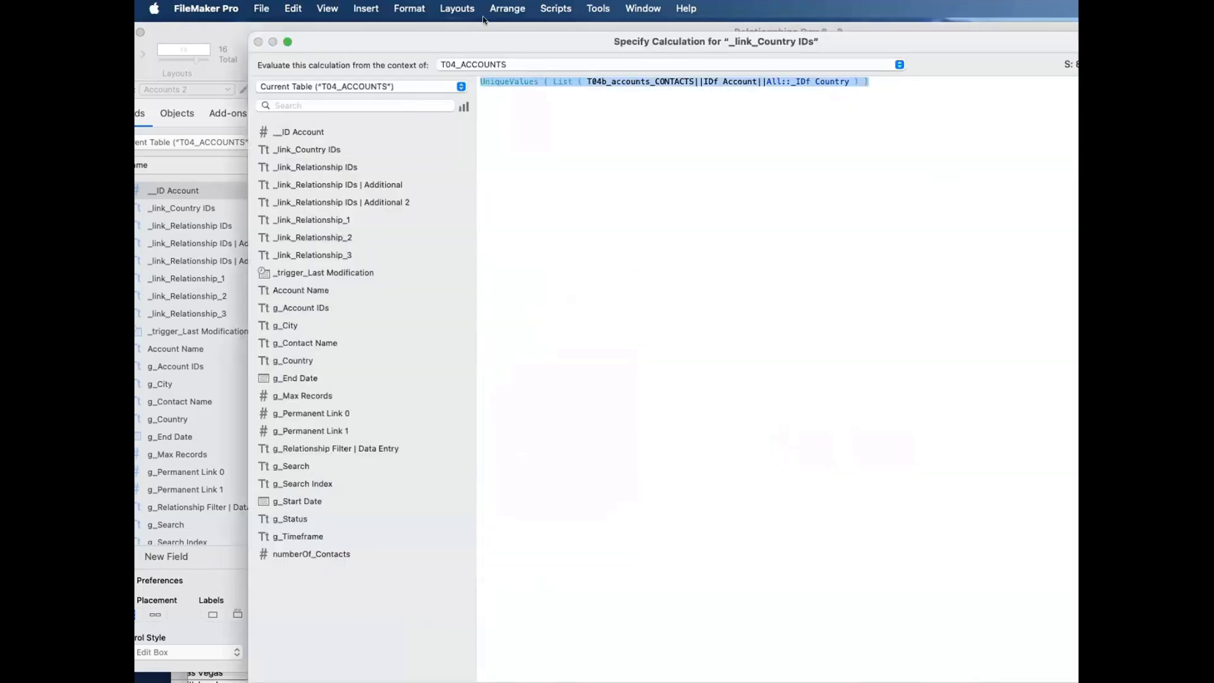
type("Let (")
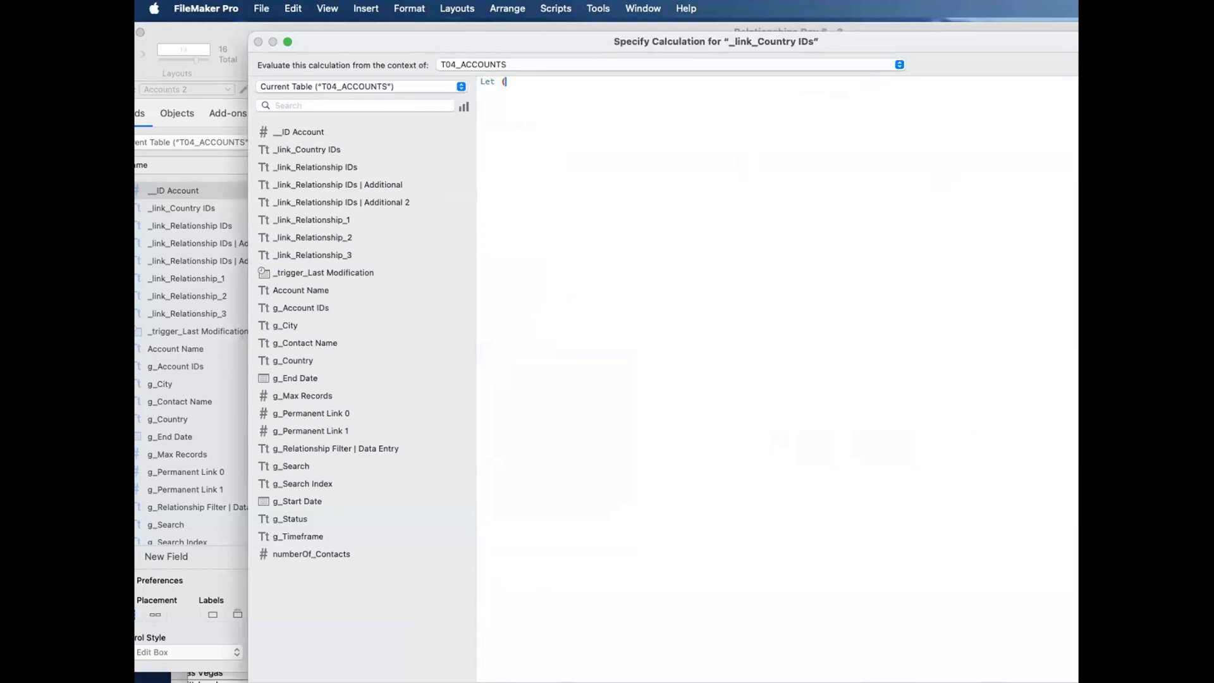
key("Return")
type("trigger")
double_click(340, 274)
type(";")
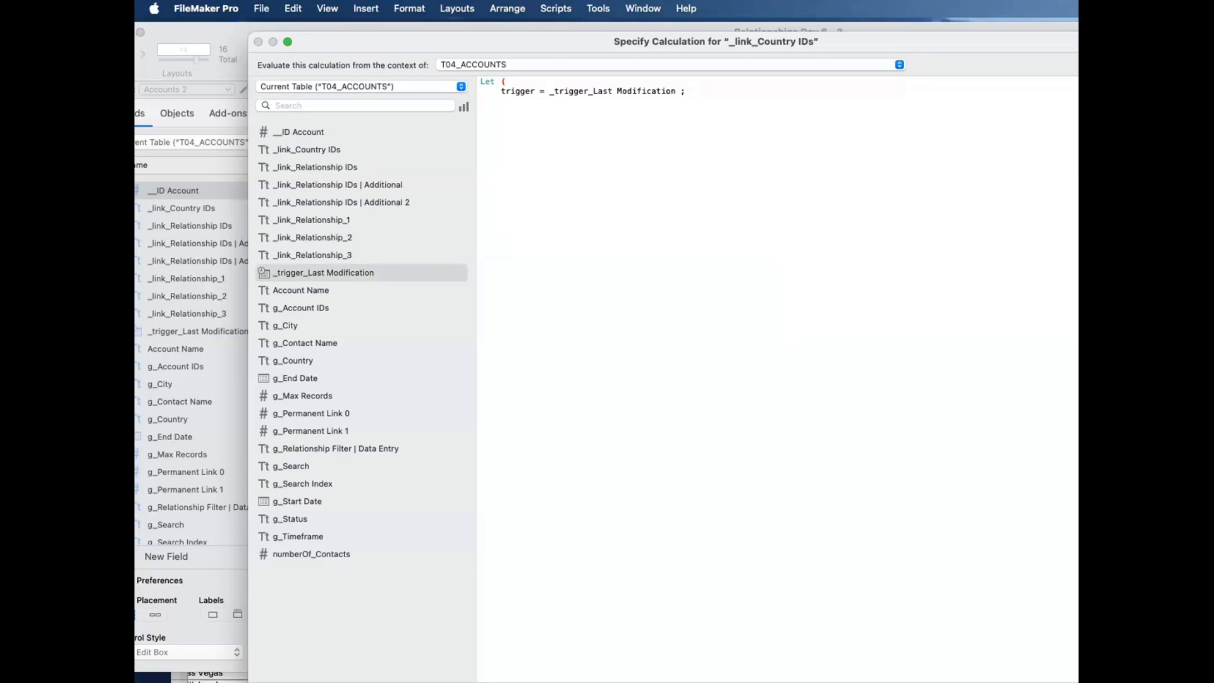
key("Escape")
Step: Replace the _link_Country IDs calculation with a Let function that begins with trigger = _trigger_Last Modification ;
left_click(878, 482)
key("super+a")
key("BackSpace")
type("Let (")
key("Return")
type("trigger =")
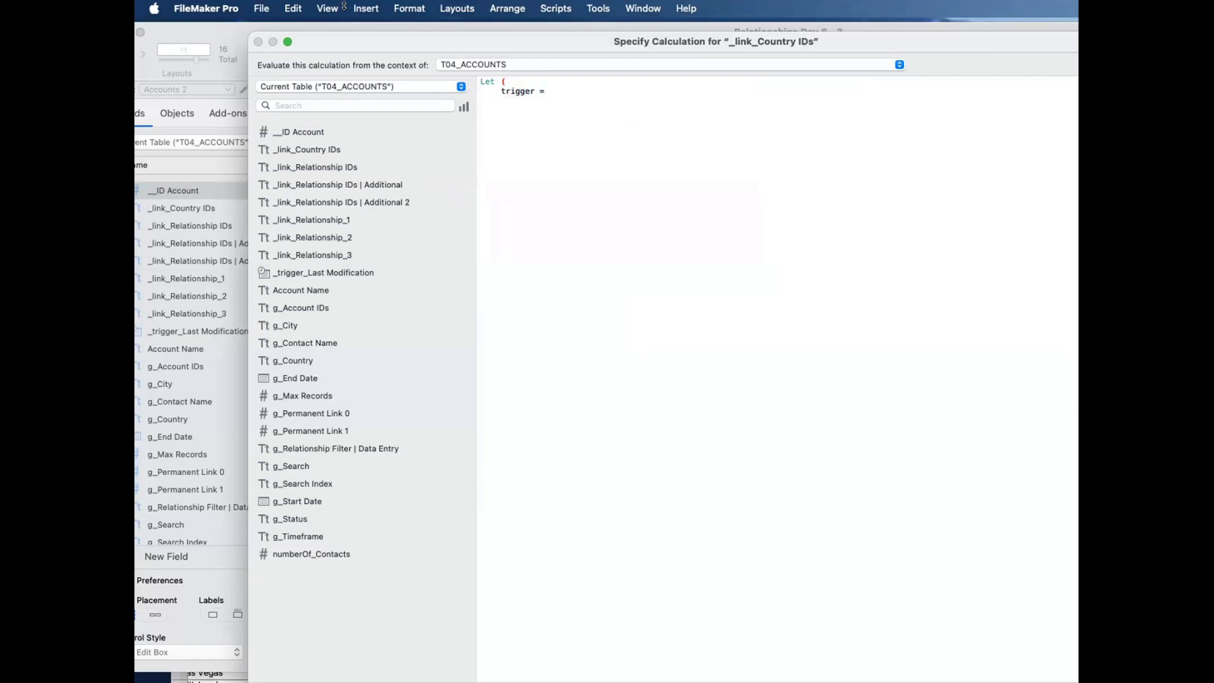
left_click(336, 268)
double_click(335, 268)
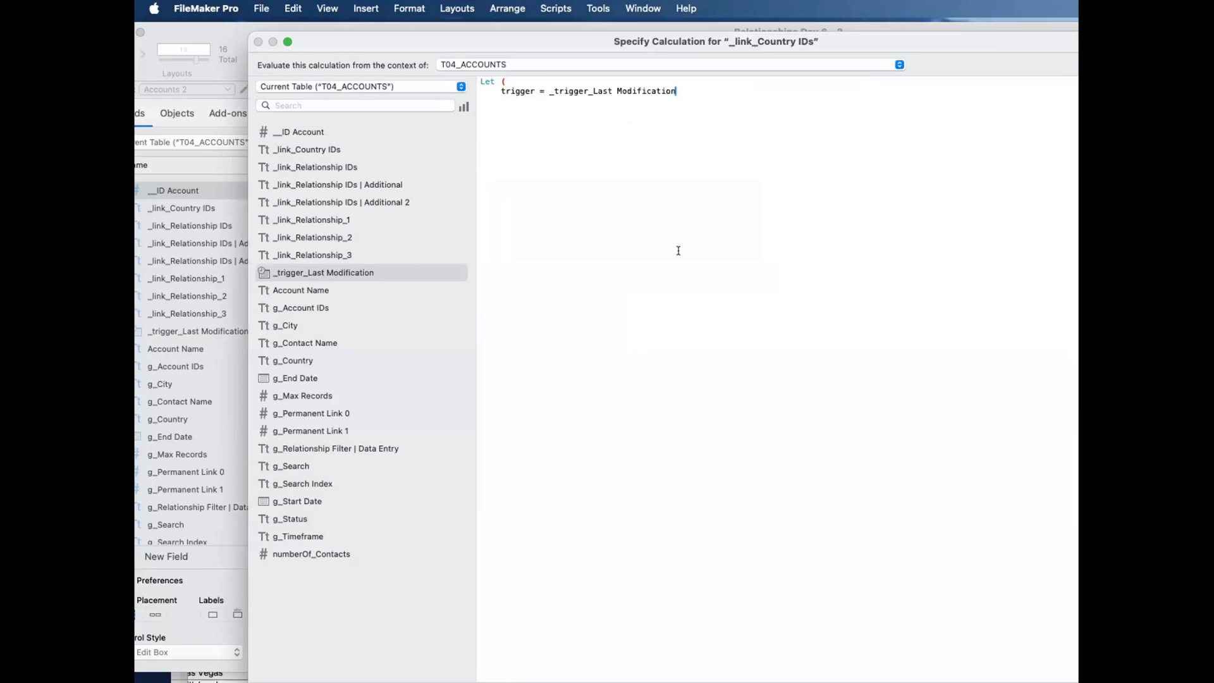
type(";")
Step: Complete the Let function with UniqueValues ( List ( T04b_accounts_CONTACTS||IDf Account||All::_IDf Country ) ) as its result and save the database changes
key("super+v")
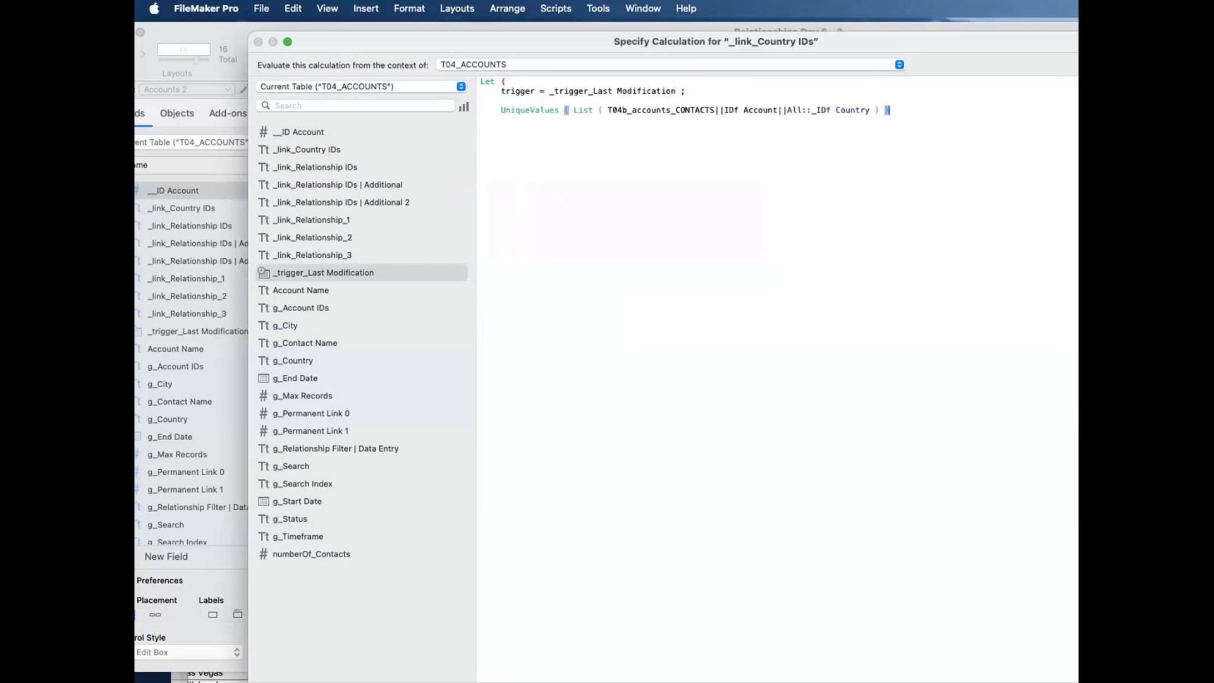
key("Return")
key("Tab")
type(")")
key("KP_Enter")
left_click(996, 587)
left_click(923, 615)
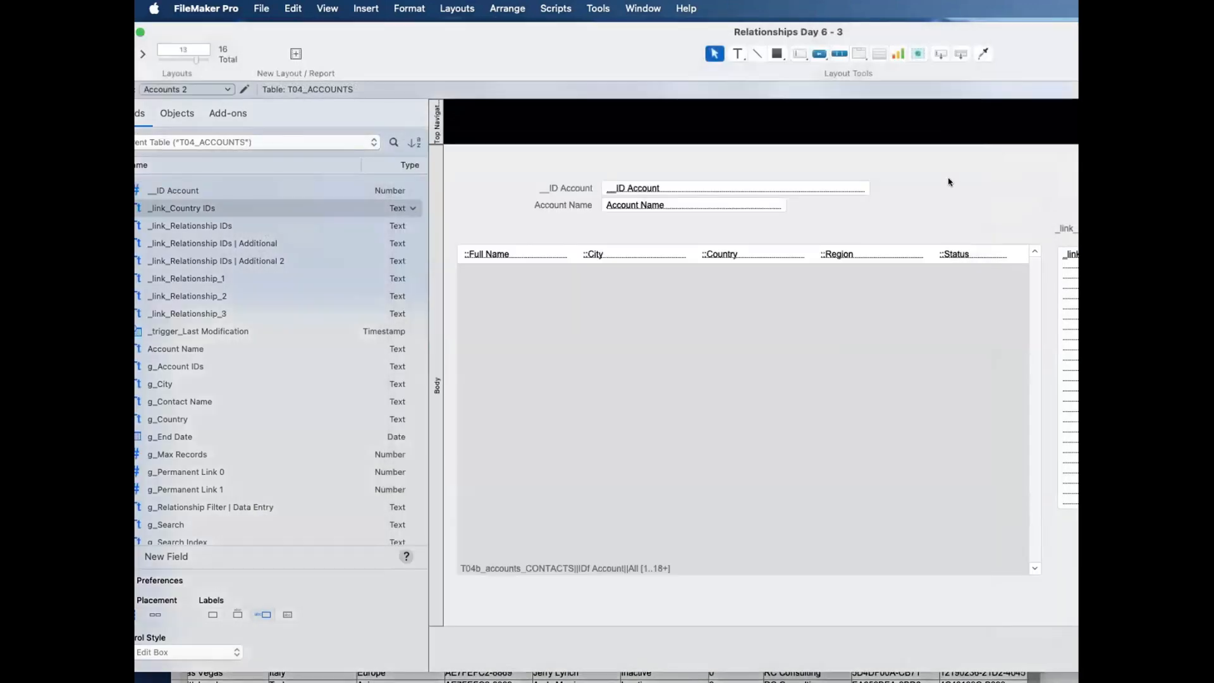
Step: Add the _trigger_Last Modification field of T04_ACCOUNTS with a label above the portal on the layout, and widen it
left_click_drag(941, 54, 966, 155)
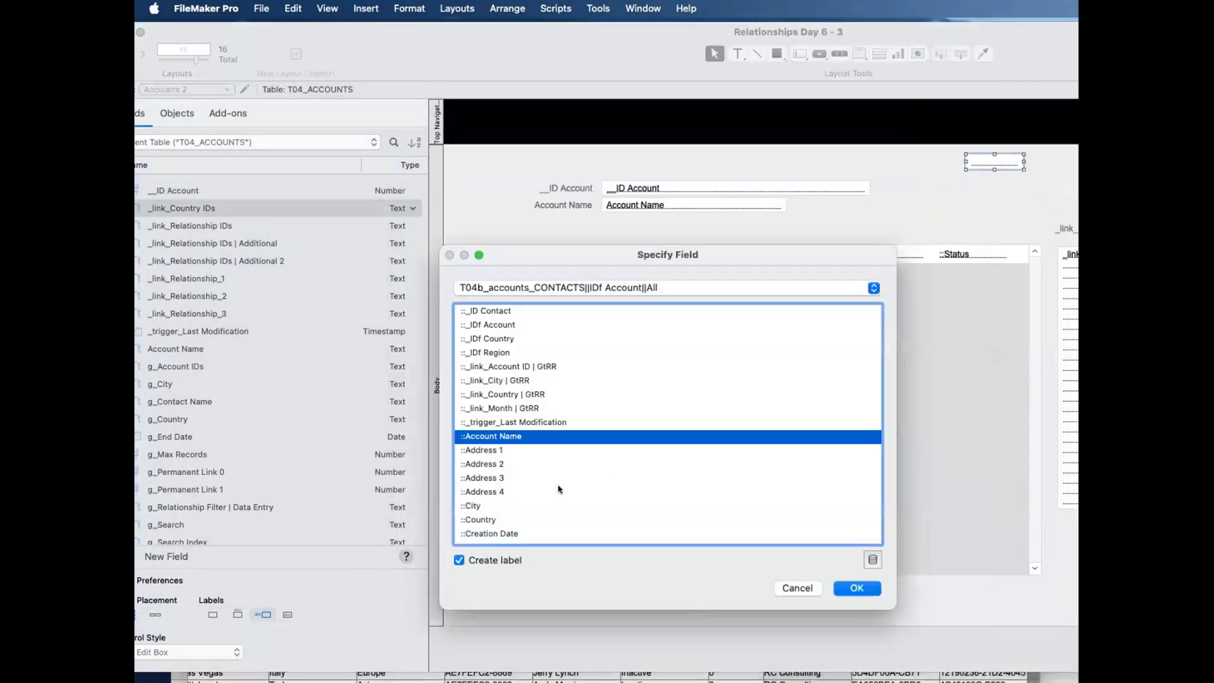
left_click(509, 421)
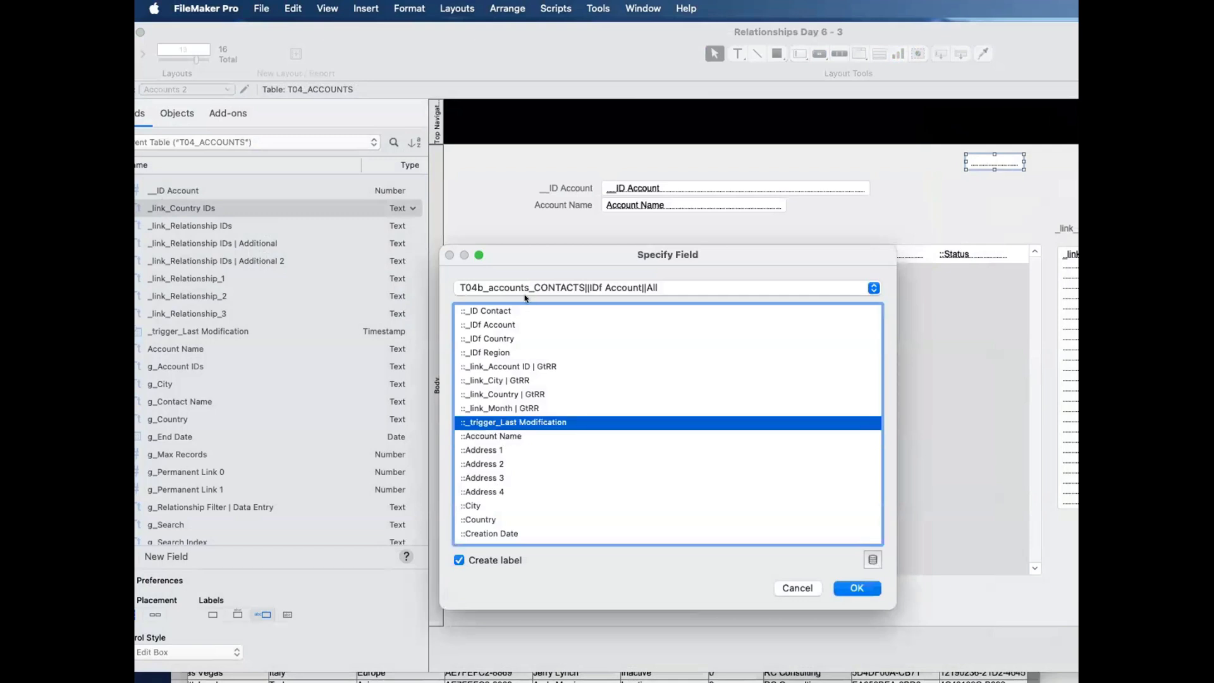
left_click(525, 288)
left_click(525, 233)
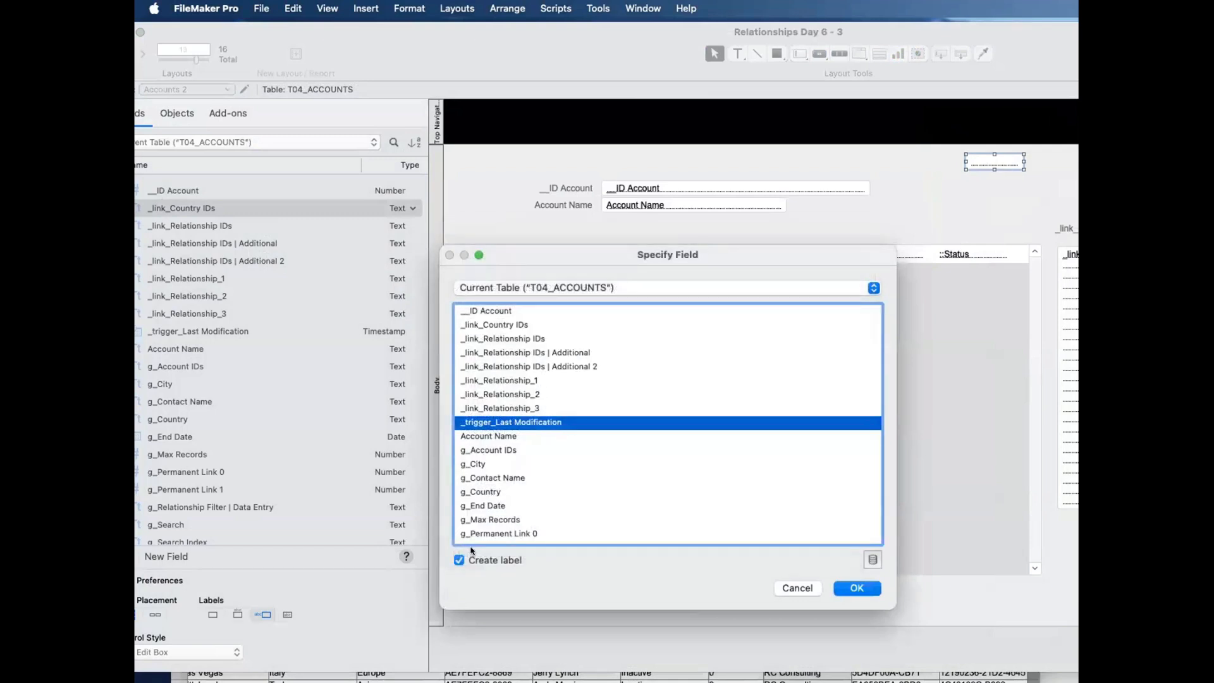
left_click(856, 588)
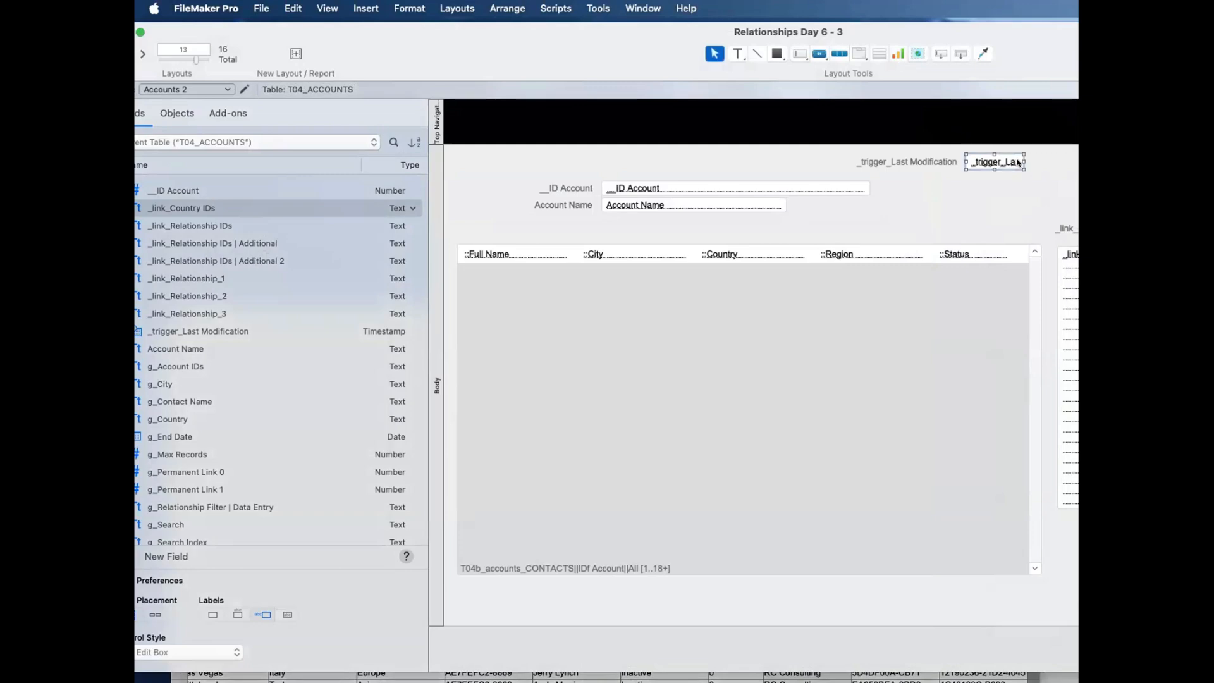
left_click_drag(1018, 162, 1075, 163)
Step: In Browse mode, replace the RC Consulting record's _trigger_Last Modification value with the current timestamp and commit the record
key("super+b")
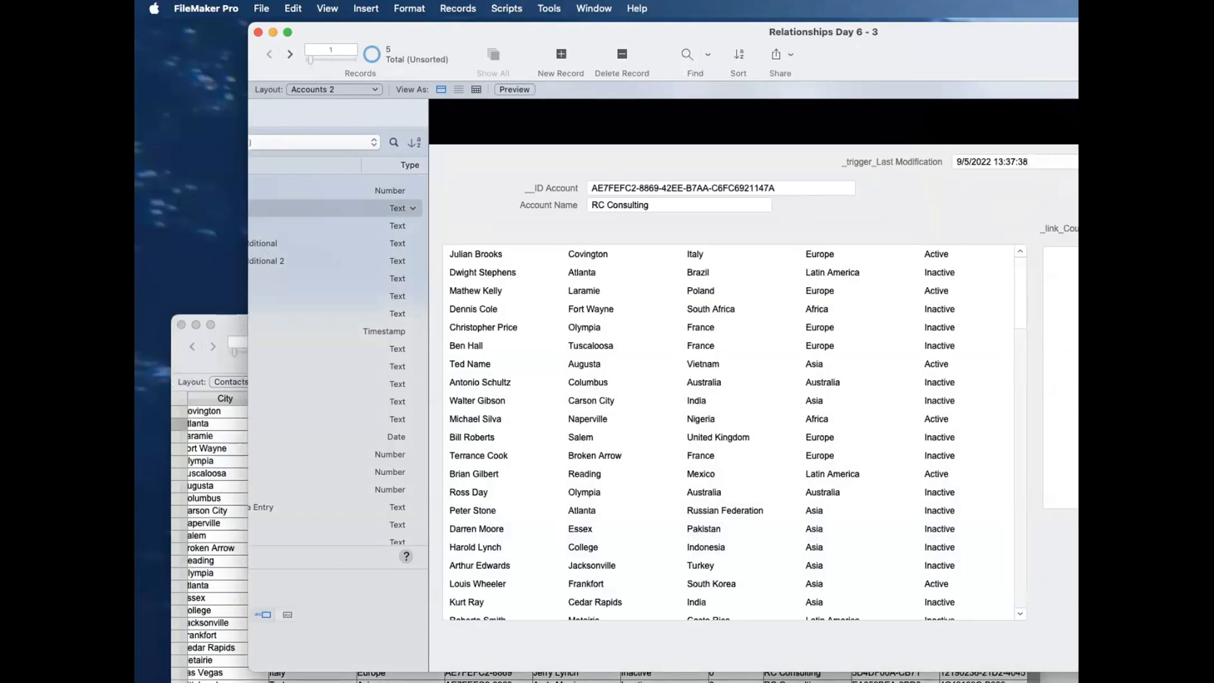
left_click(1045, 159)
key("super+a")
key("BackSpace")
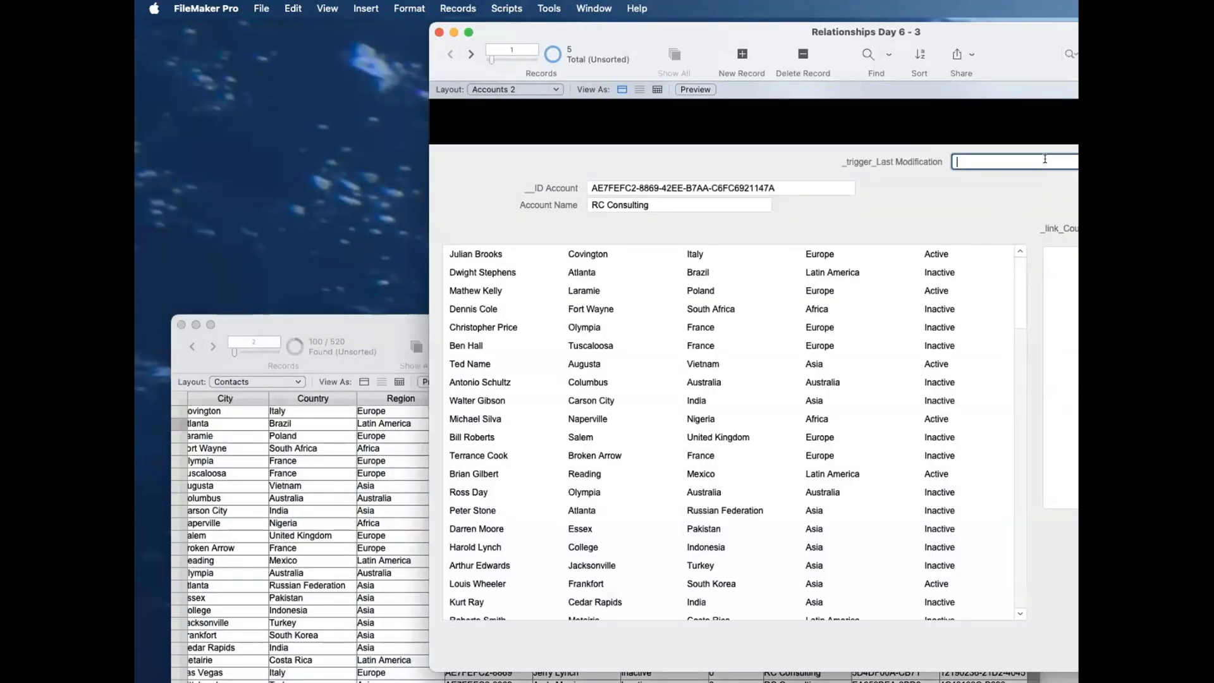
key("super+semicolon")
left_click(1056, 176)
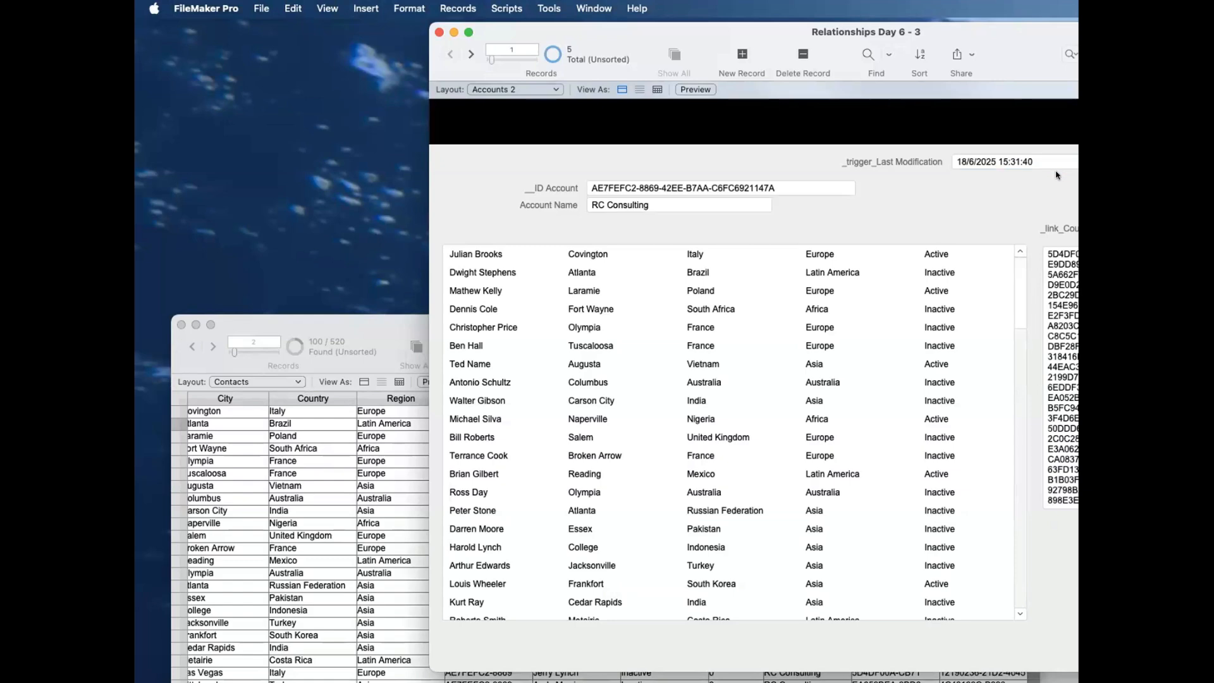
Step: Bring the whole _link_Country IDs field into view, clear its contents again and commit the record
left_click_drag(941, 31, 729, 27)
key("super+a")
key("BackSpace")
left_click(834, 149)
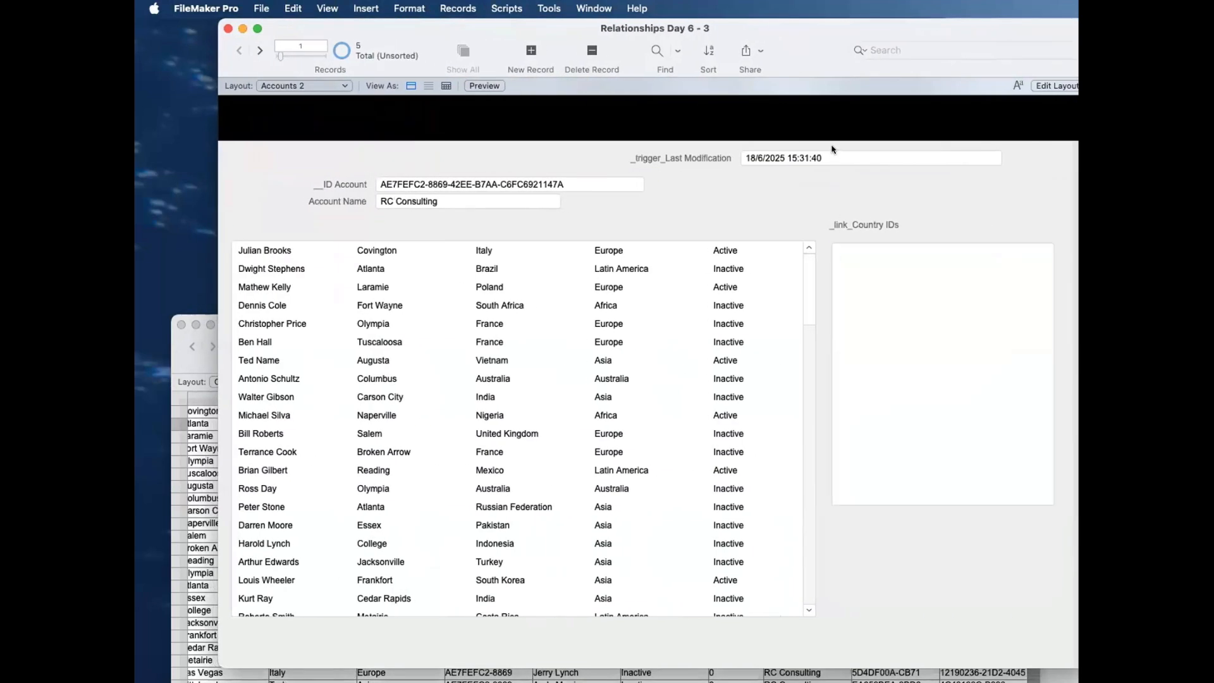
Step: Replace the RC Consulting record's _trigger_Last Modification value with the current timestamp and commit the record to recalculate _link_Country IDs
left_click(832, 158)
key("super+a")
key("BackSpace")
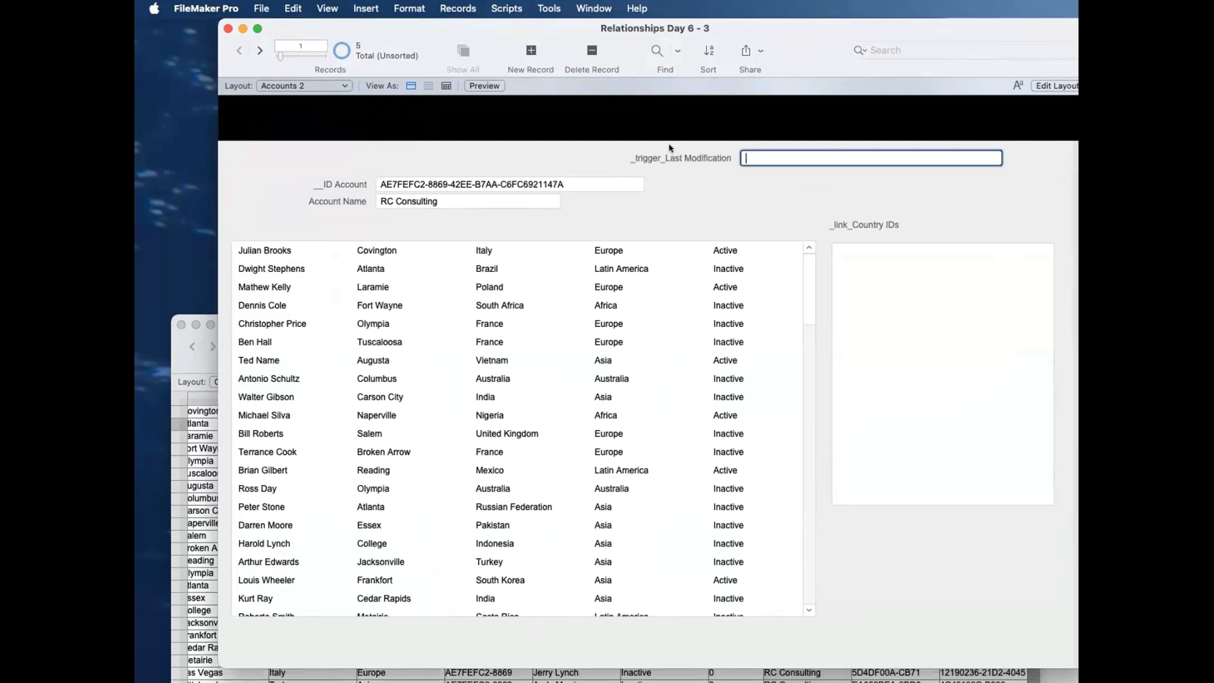
left_click(669, 149)
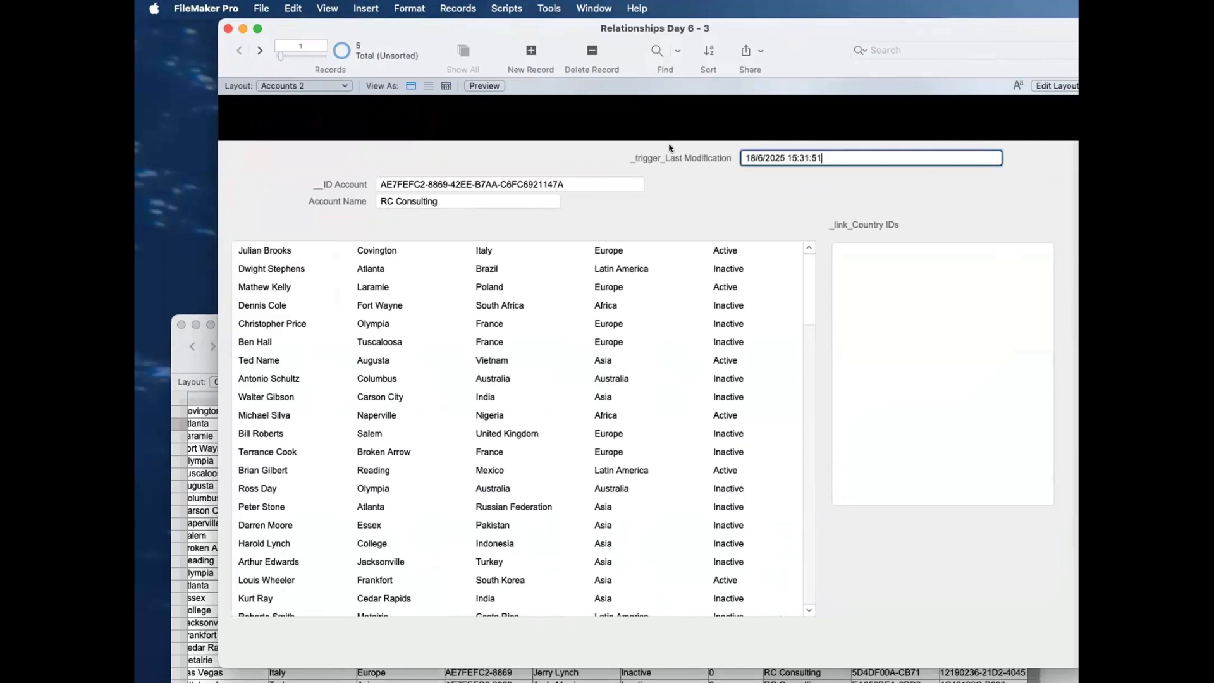
left_click(723, 189)
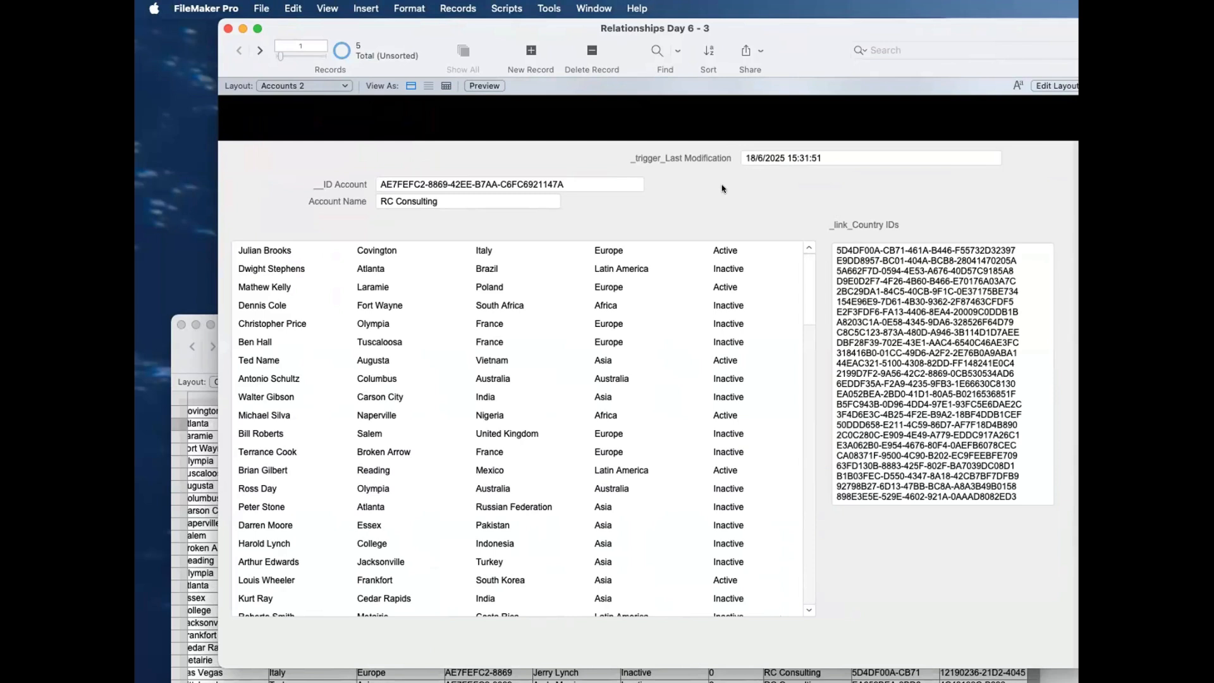
Step: Check the following account records, return to RC Consulting and replace _trigger_Last Modification in all records with 18/6/2025 15:31:51
left_click(260, 51)
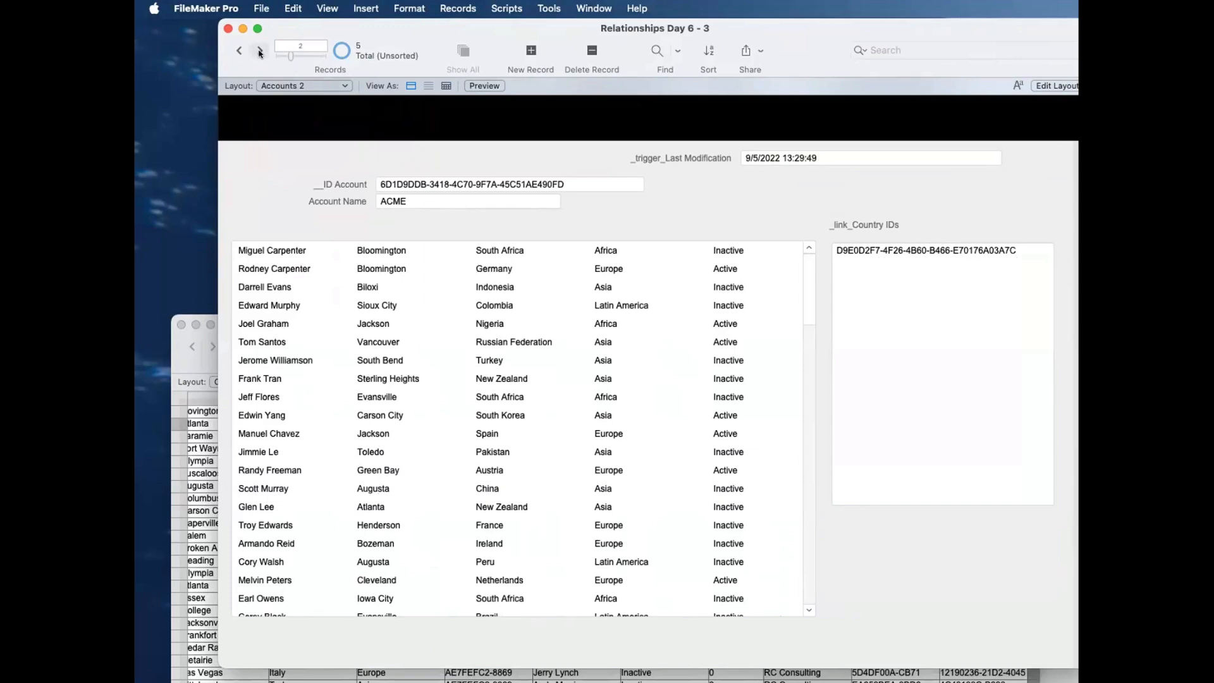
left_click(260, 53)
left_click(240, 51)
left_click(240, 53)
left_click(830, 157)
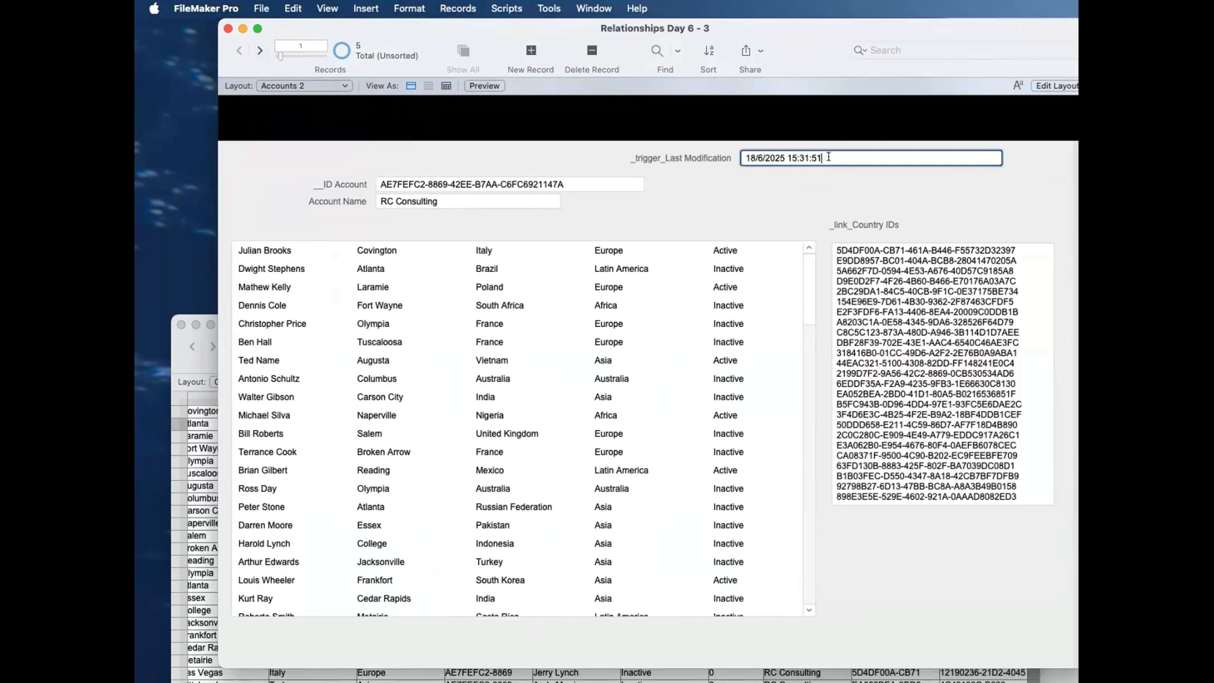
key("super+equal")
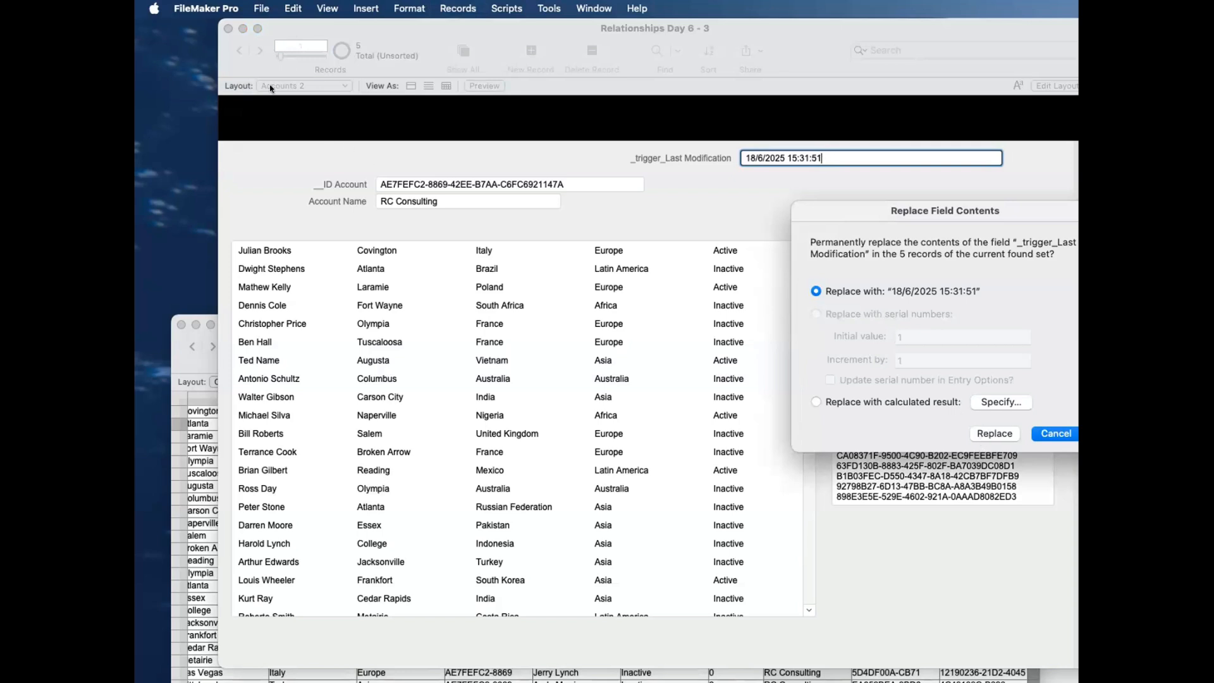
left_click(997, 431)
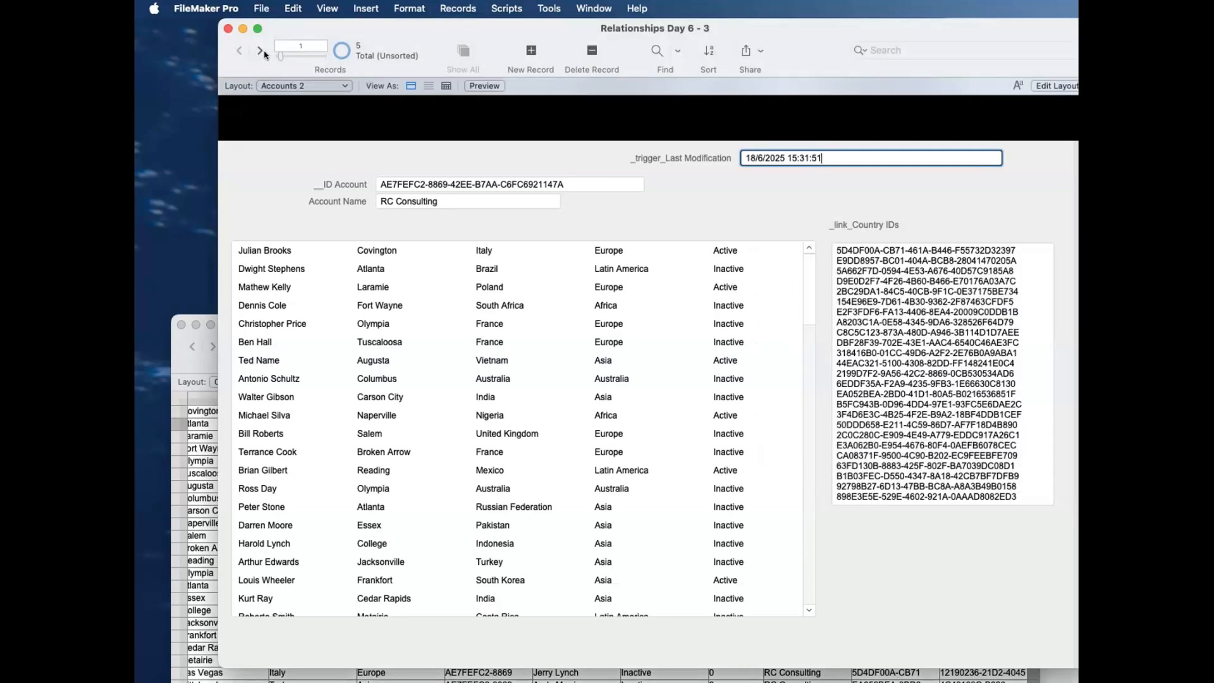
Step: Go through the account records to the empty New Account record and delete it
left_click(264, 54)
left_click(264, 54)
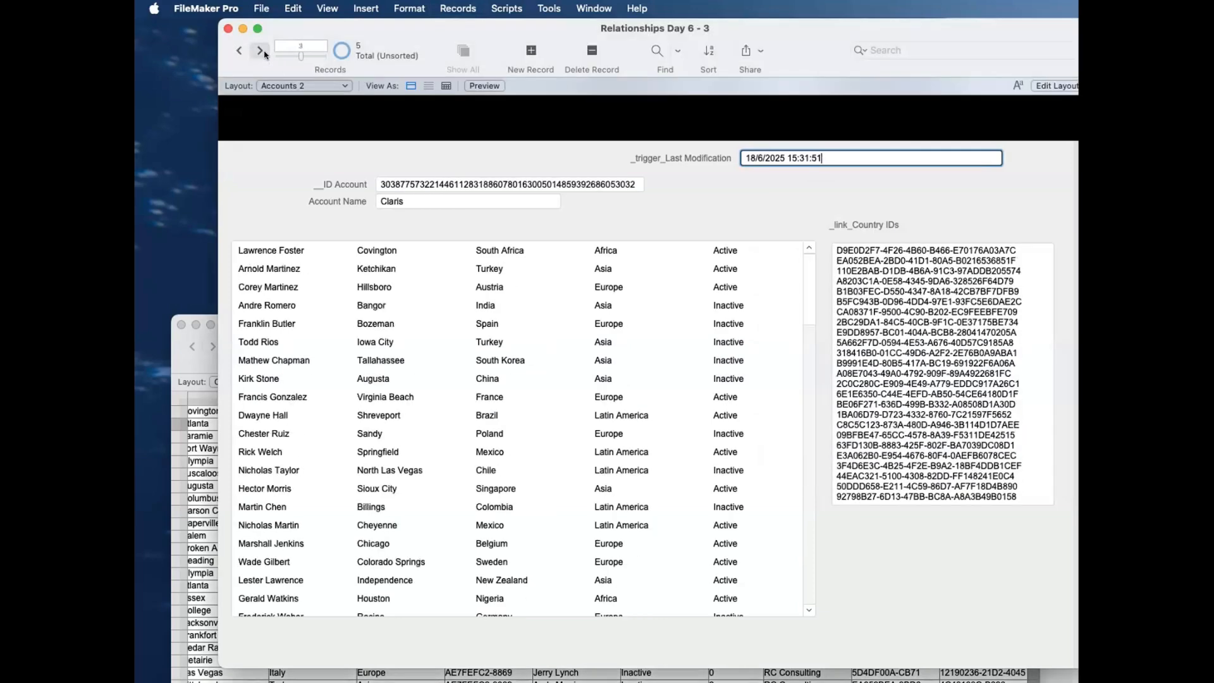
left_click(264, 53)
left_click(264, 54)
left_click(239, 51)
left_click(260, 52)
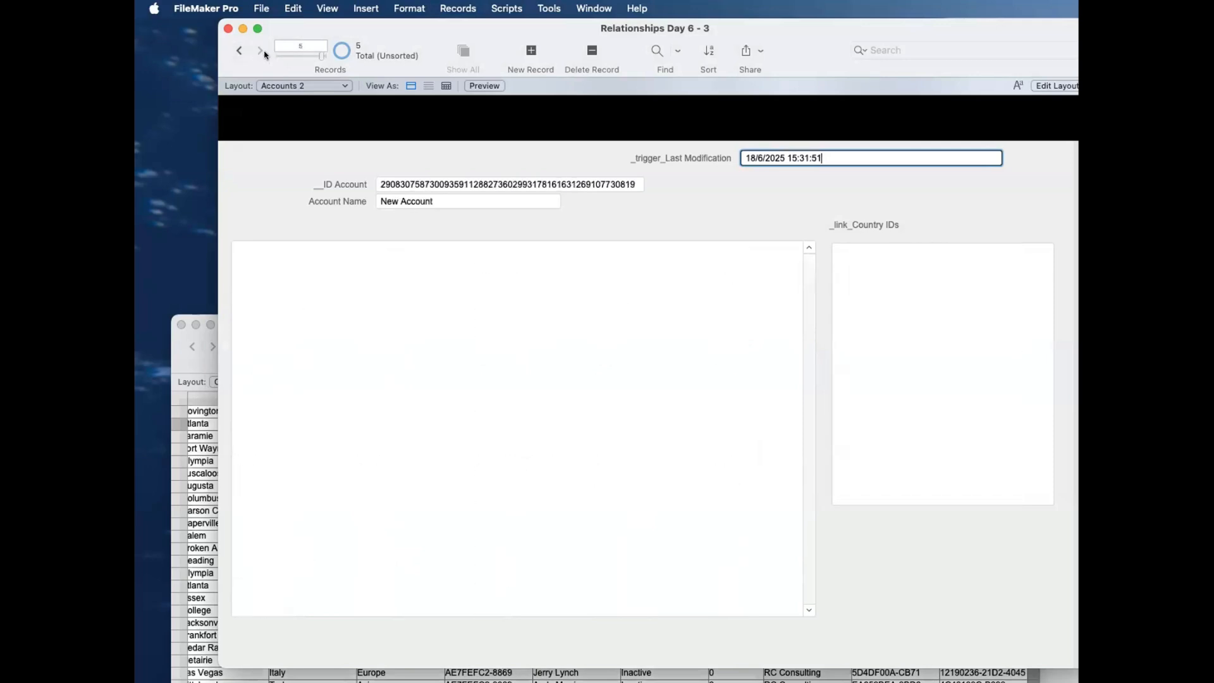
key("Return")
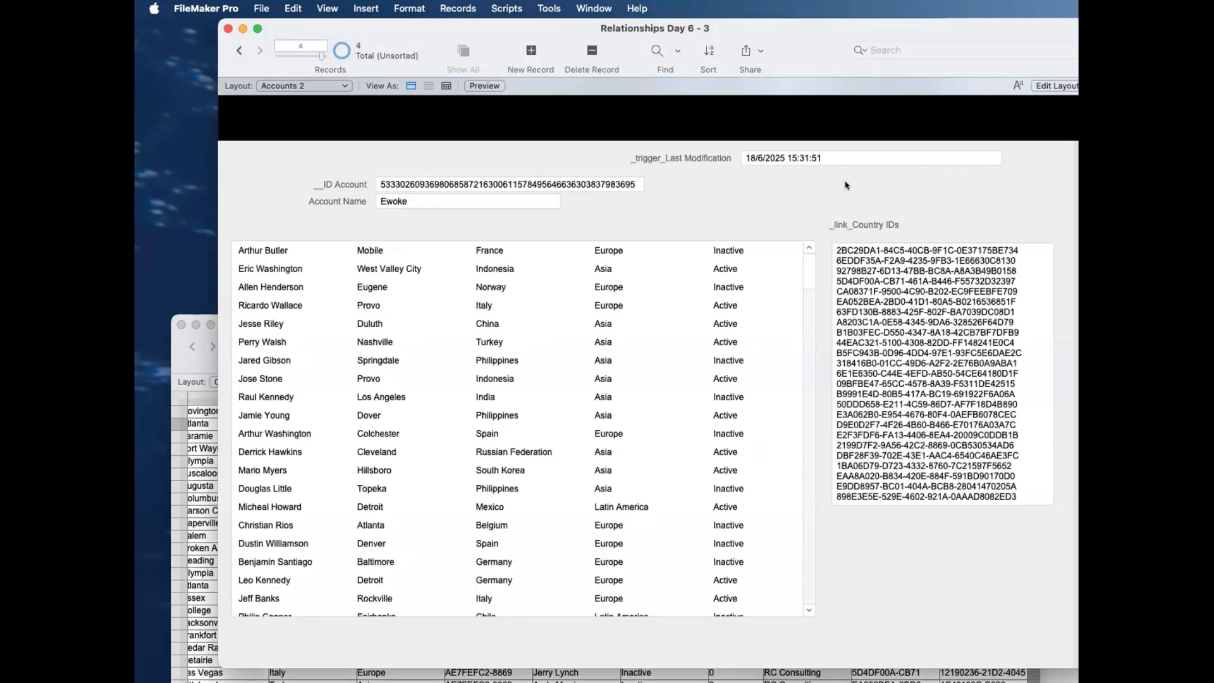
Step: Page back through the remaining accounts to RC Consulting, checking the _link_Country IDs values of each record
left_click(235, 50)
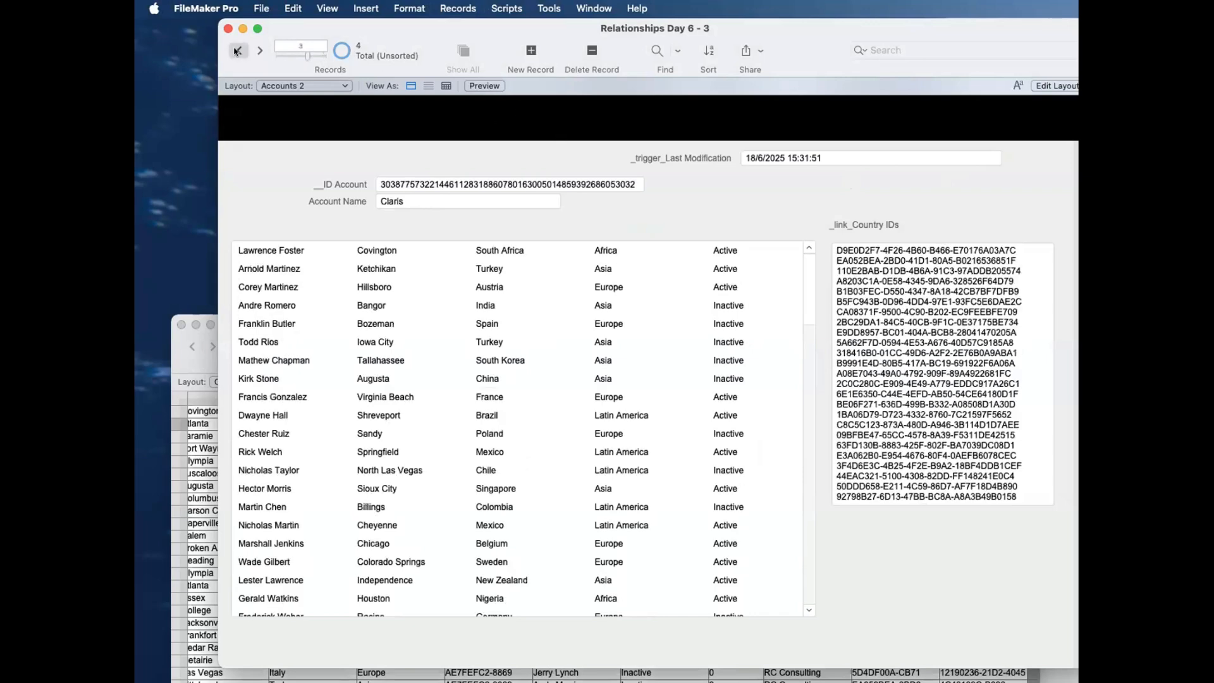
left_click(235, 51)
left_click(235, 51)
left_click(260, 51)
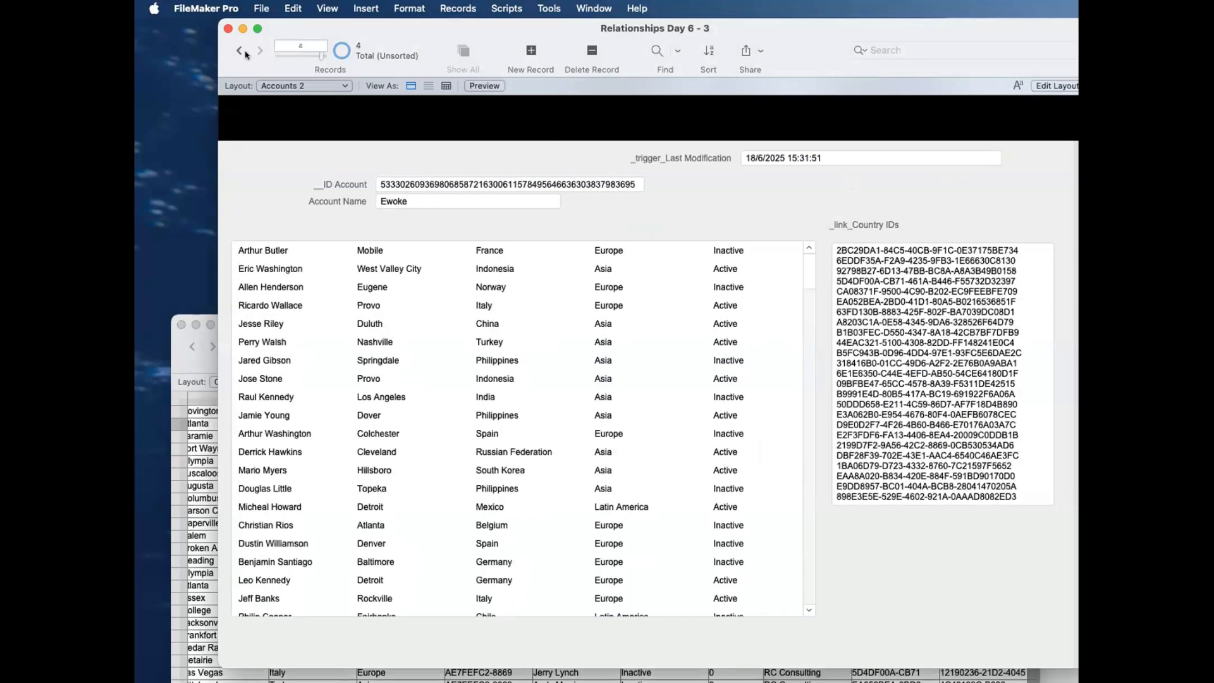
left_click(236, 51)
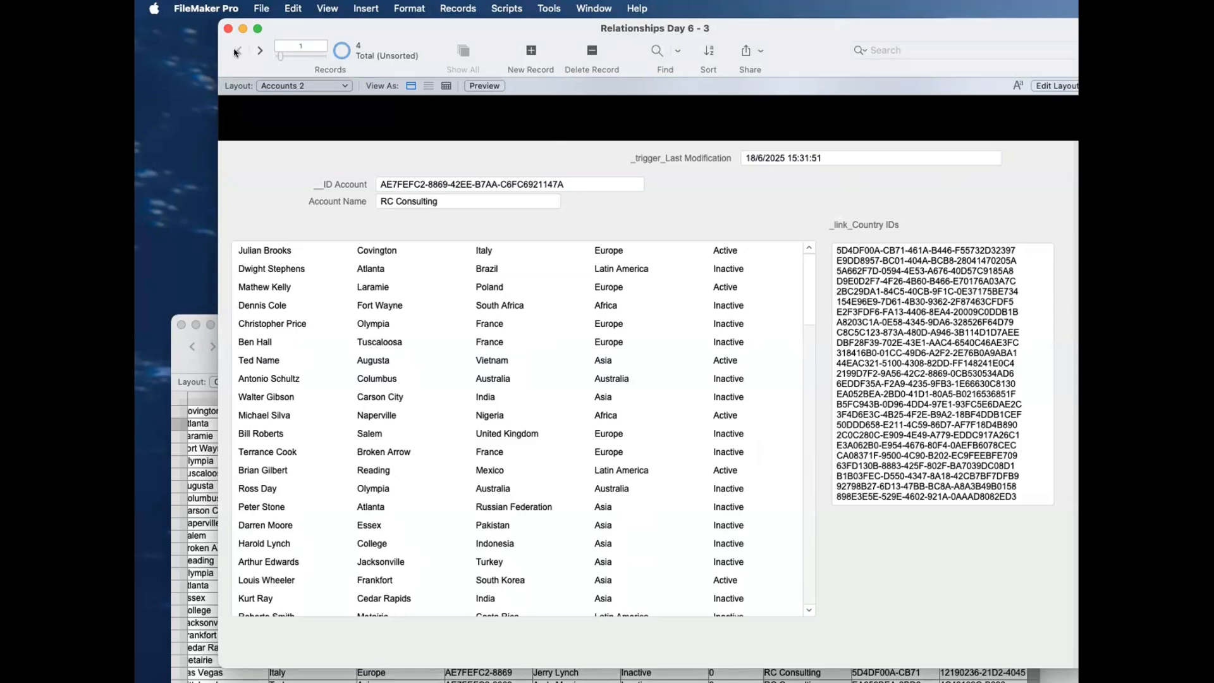
Step: Duplicate the T04b_accounts_CONTACTS||IDf Account||All table occurrence in the database's relationships graph and place the copy directly beneath it
key("super+shift+d")
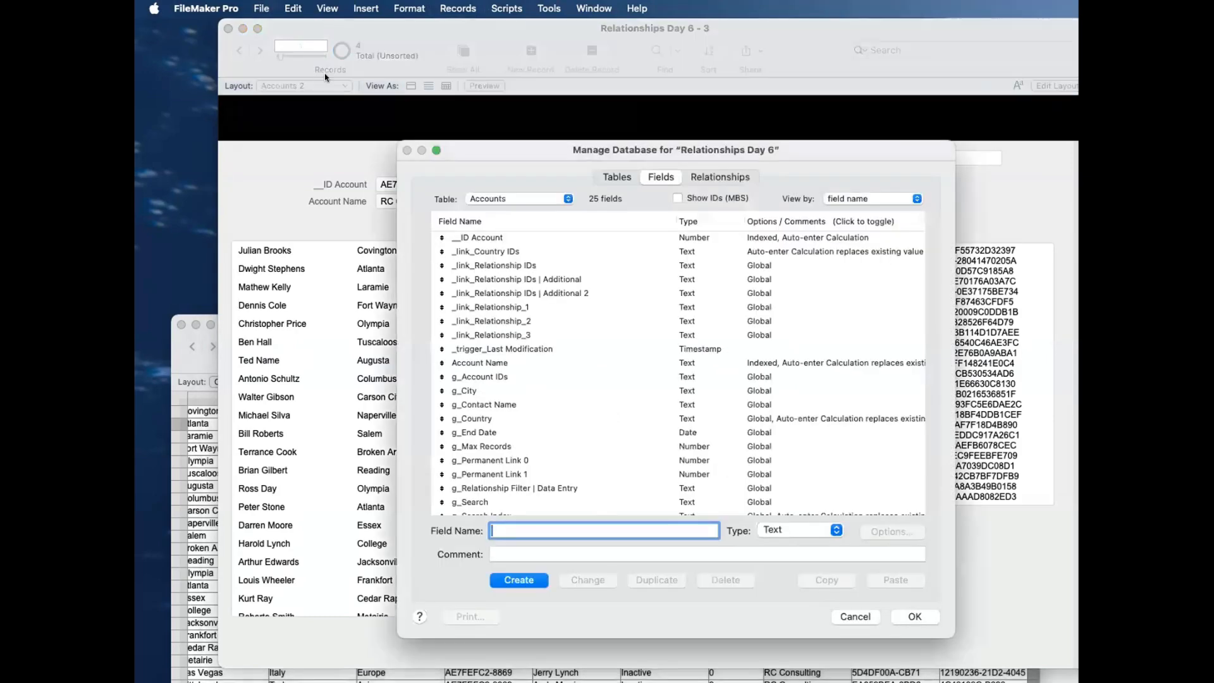
left_click(511, 253)
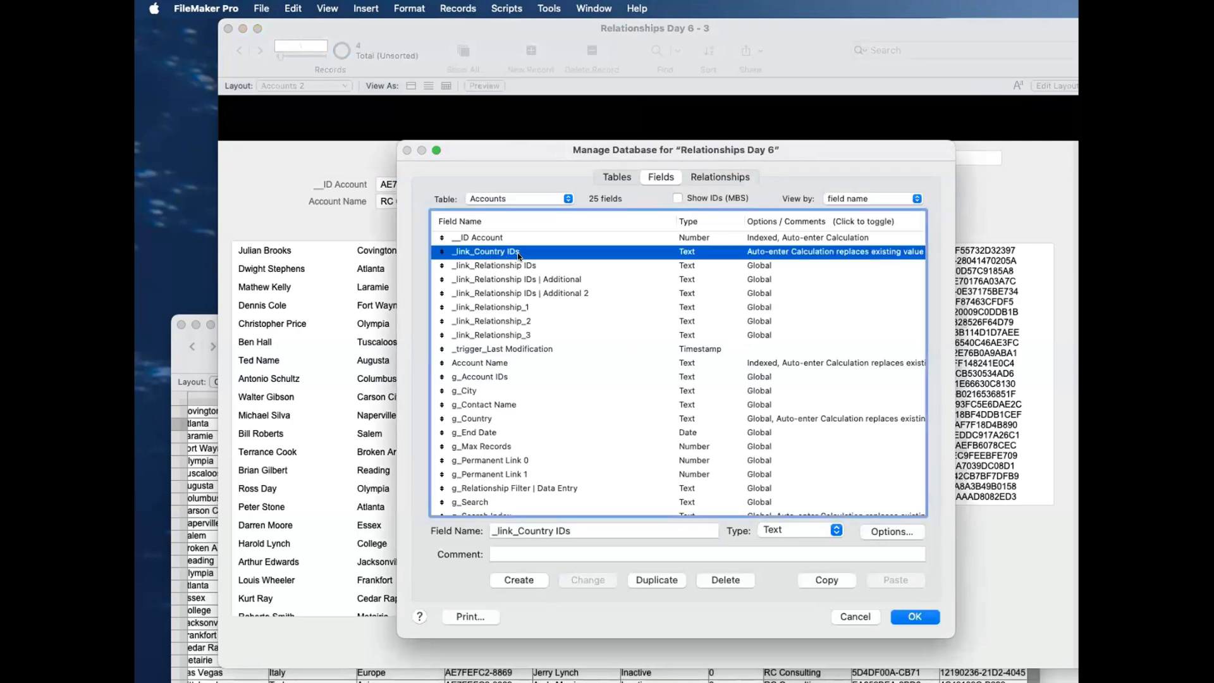
left_click(702, 181)
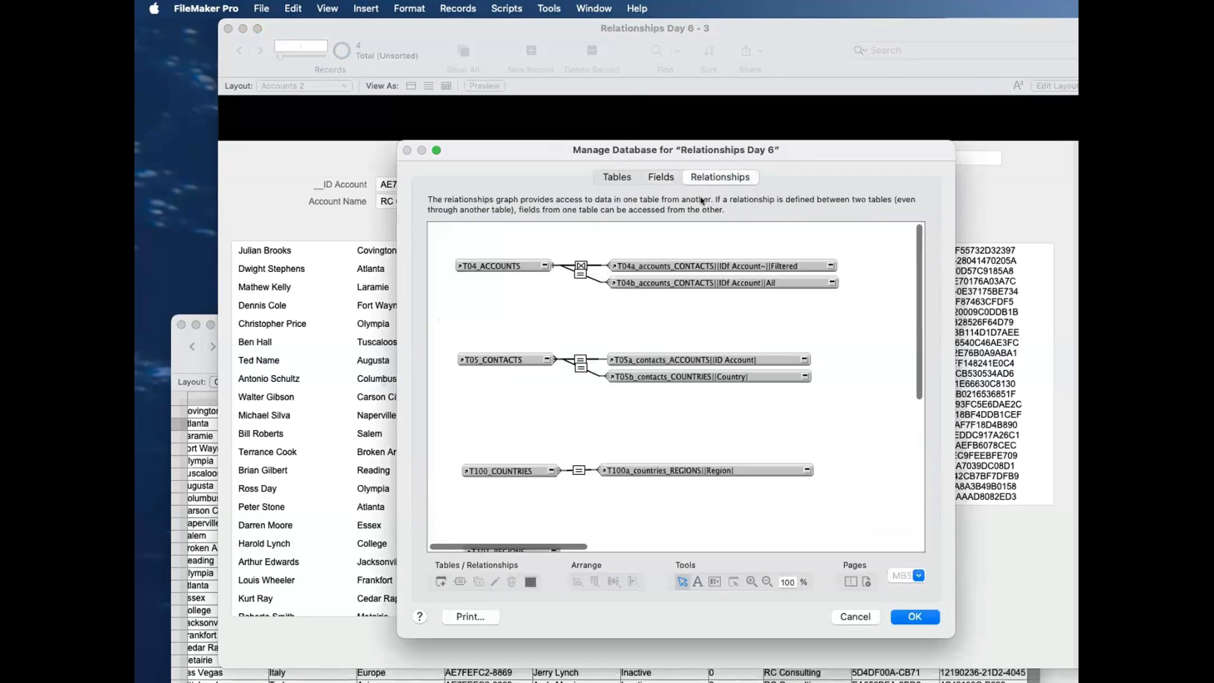
left_click(699, 283)
key("super+d")
left_click_drag(699, 293, 701, 297)
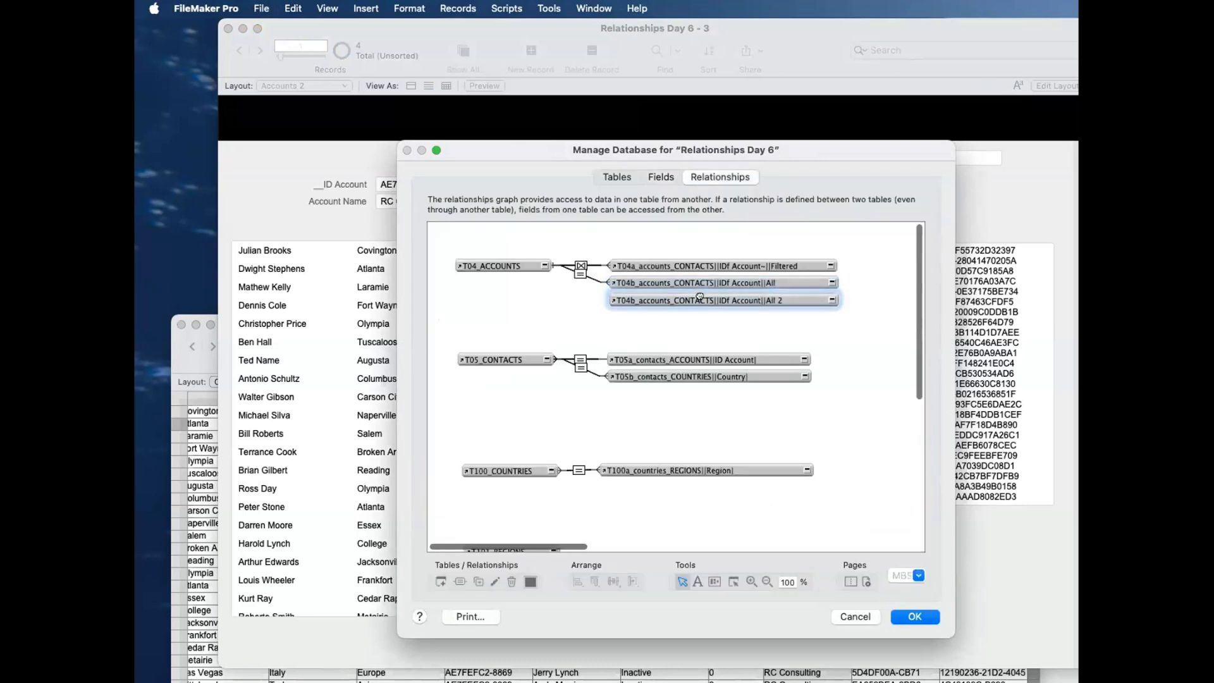
Step: Rename the duplicated table occurrence to T04c_accounts_COUNTRIES||ID Country||Current
double_click(701, 296)
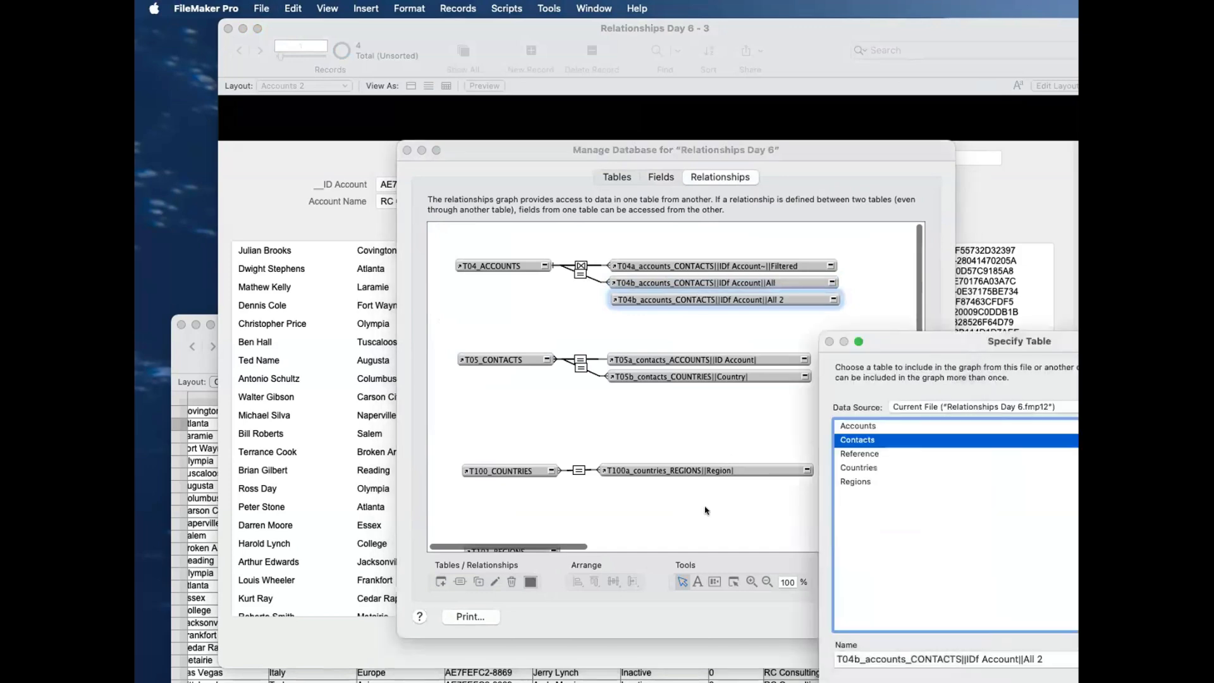
left_click(854, 657)
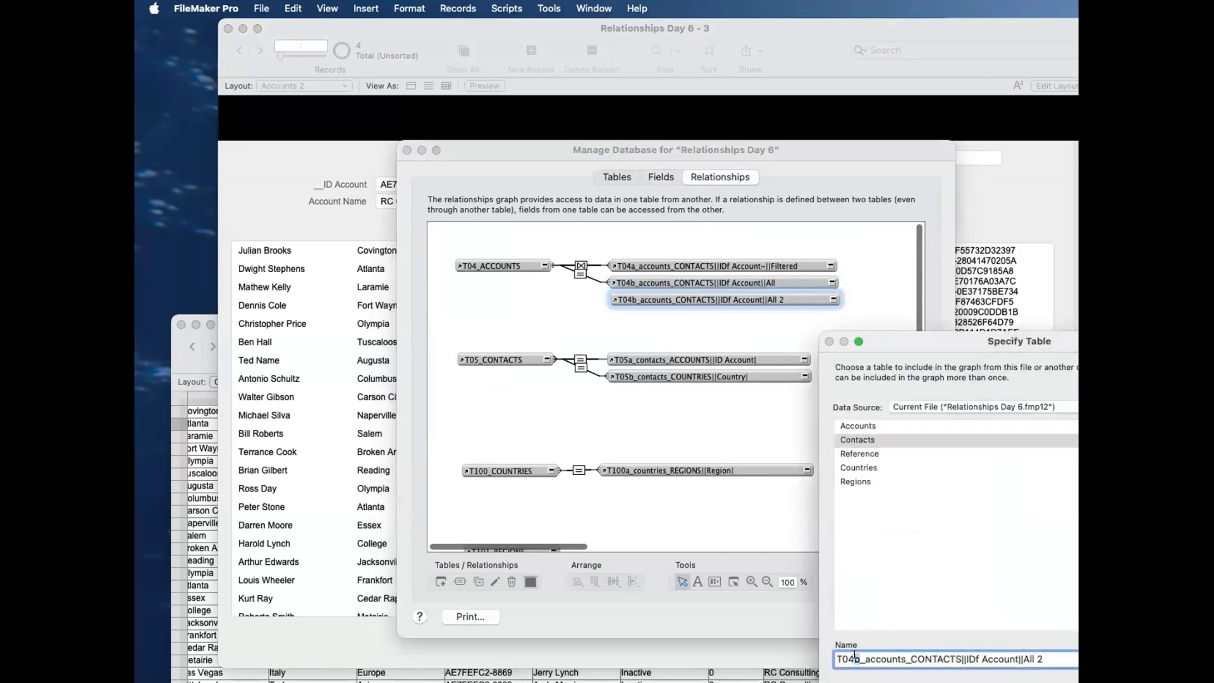
key("BackSpace")
type("c")
left_click_drag(910, 658, 953, 658)
type("COUNTRIES")
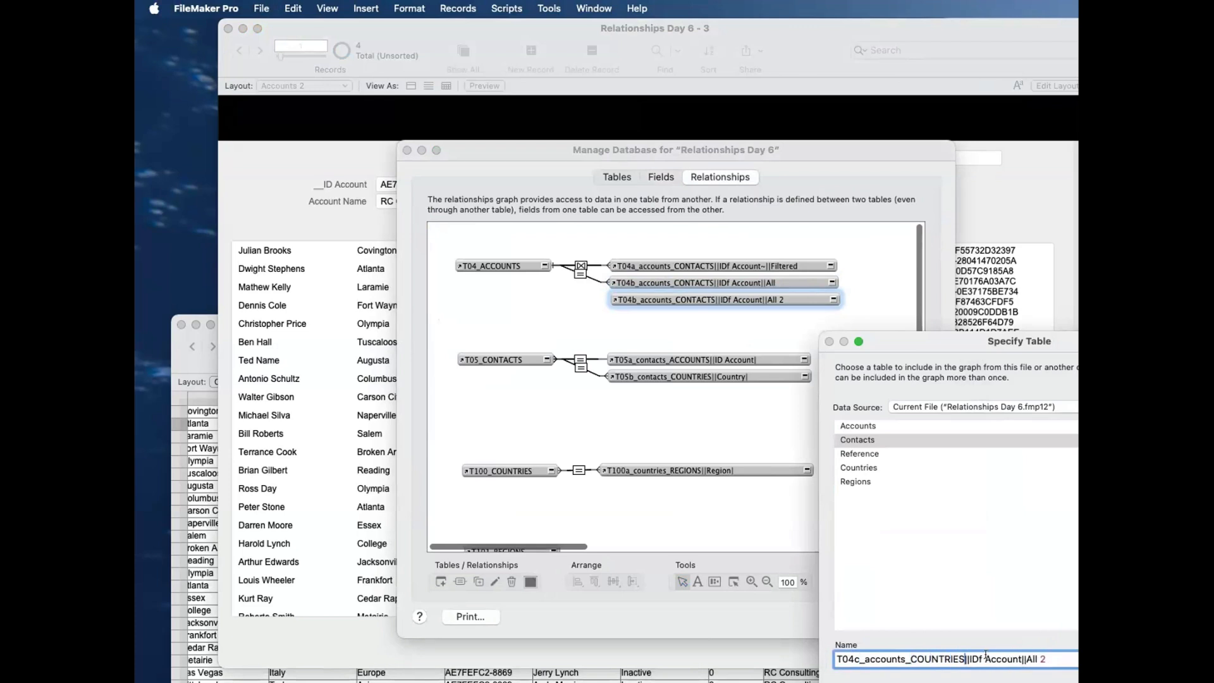
left_click_drag(979, 658, 1015, 653)
key("BackSpace")
key("Delete")
type("Country")
left_click(1045, 658)
key("BackSpace")
key("BackSpace")
key("BackSpace")
key("BackSpace")
key("BackSpace")
type("Current")
key("Return")
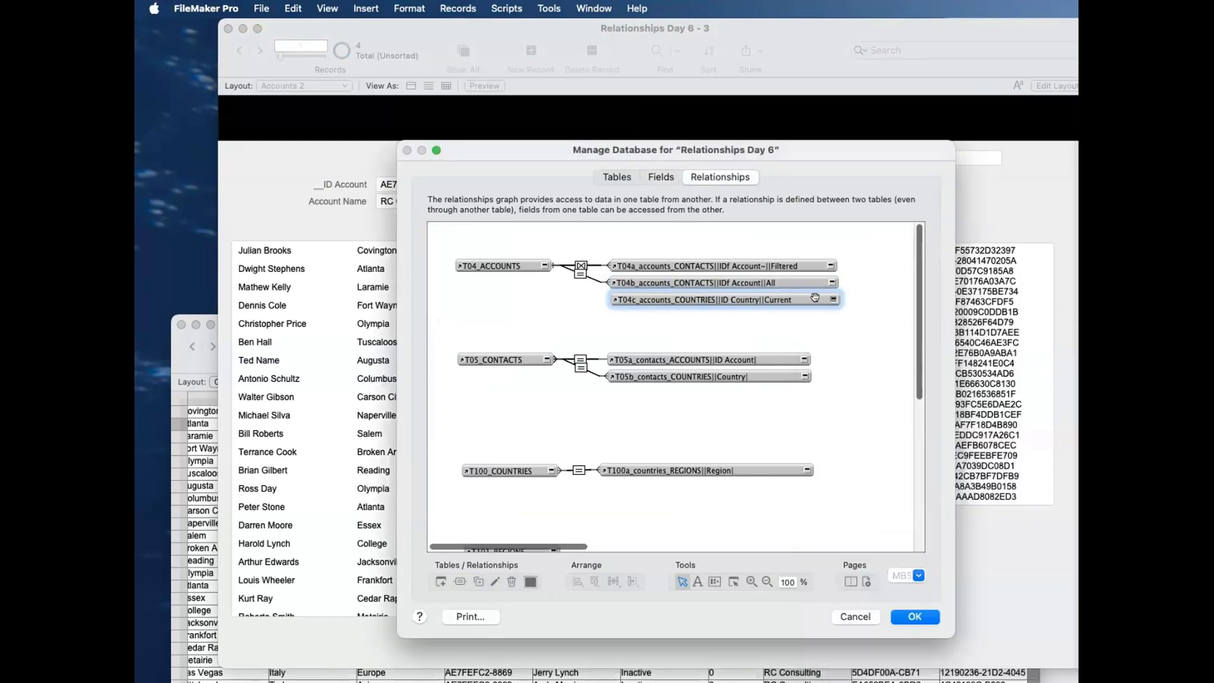
Step: Expand the T04c and T04_ACCOUNTS occurrences to show their fields, and change the T04c occurrence's source table to Countries
left_click(832, 300)
left_click(545, 266)
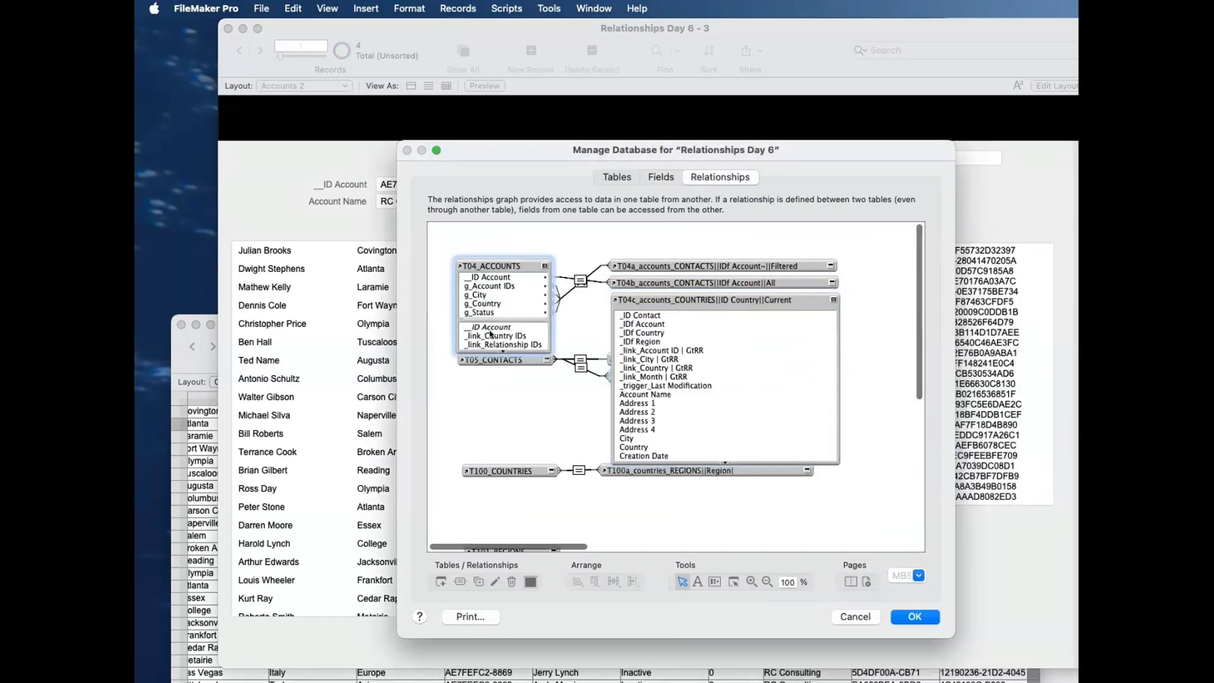
left_click_drag(514, 352, 499, 434)
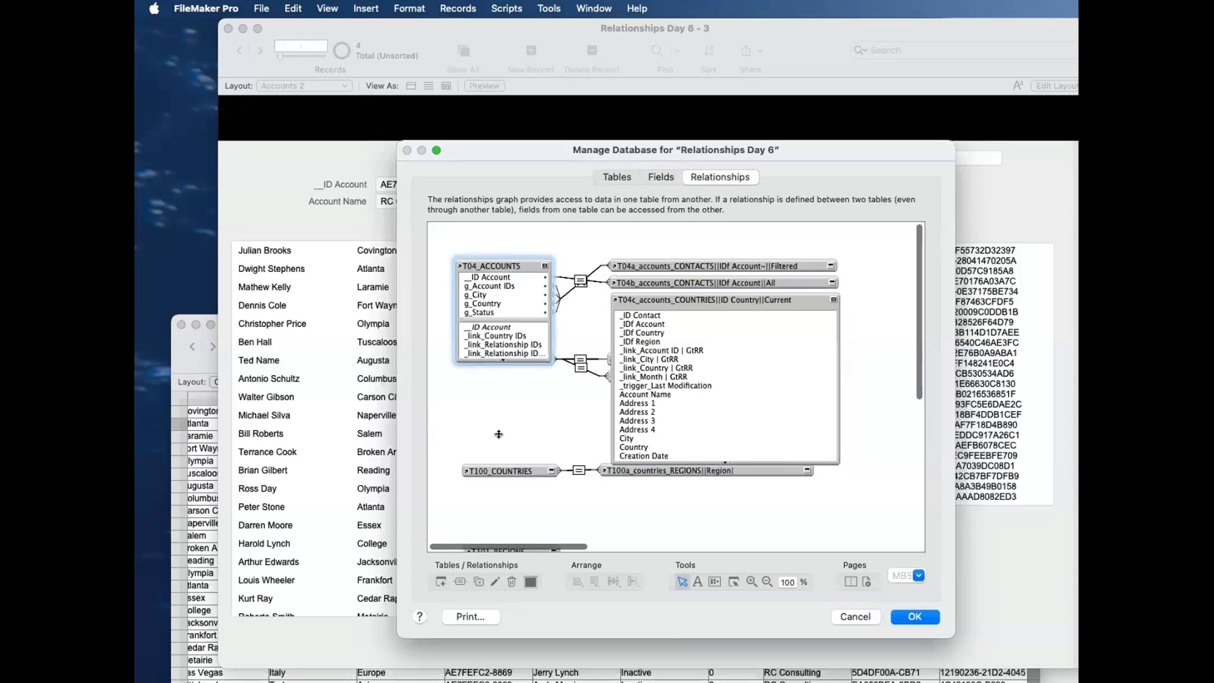
left_click(504, 336)
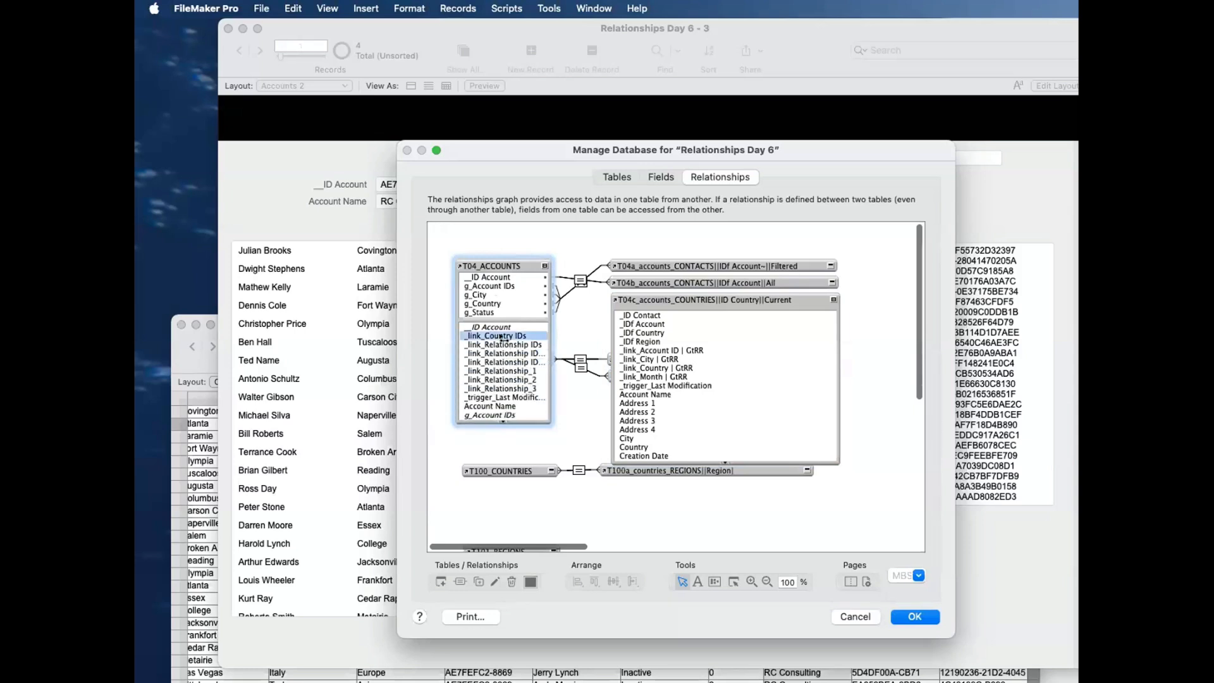
left_click_drag(504, 335, 626, 314)
double_click(627, 314)
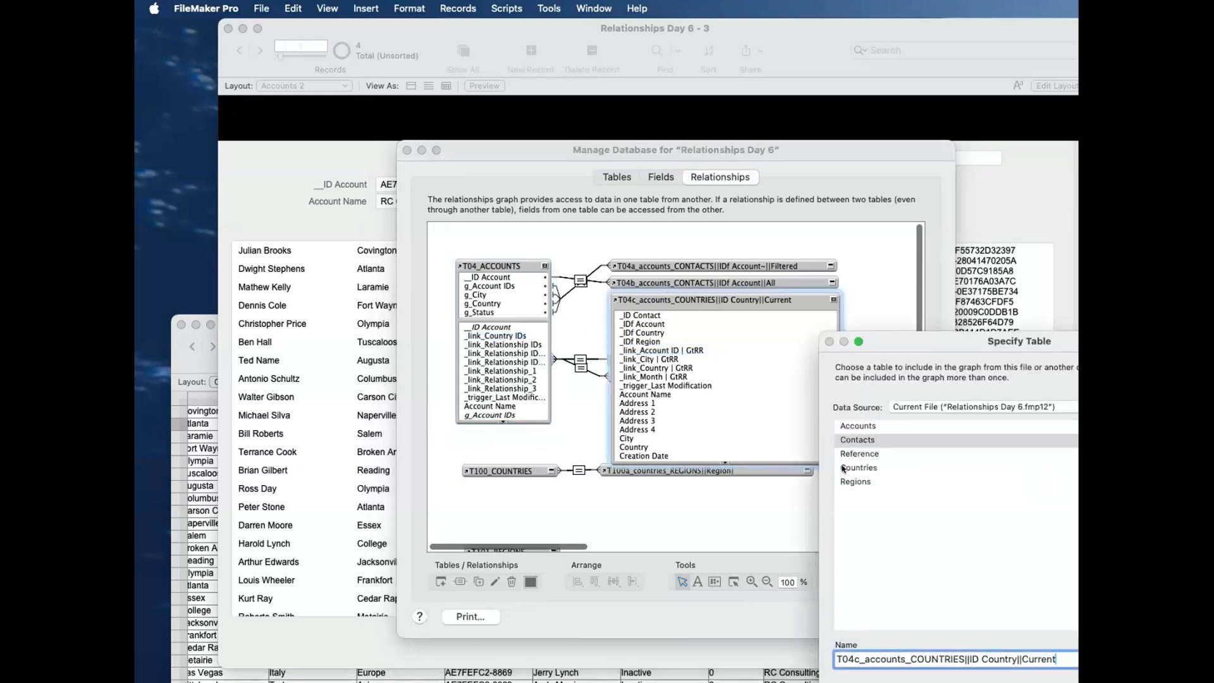
double_click(865, 469)
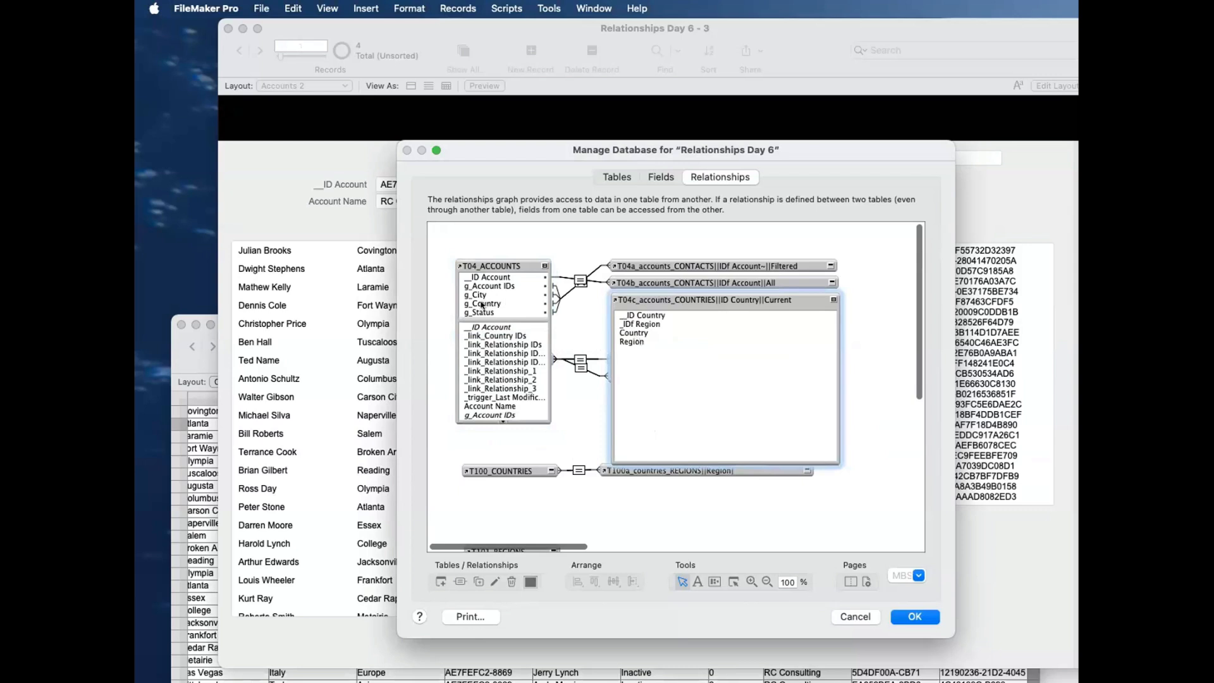
Step: Relate _link_Country IDs in T04_ACCOUNTS to __ID Country in the T04c occurrence, collapse the occurrences and save the database changes
left_click(489, 337)
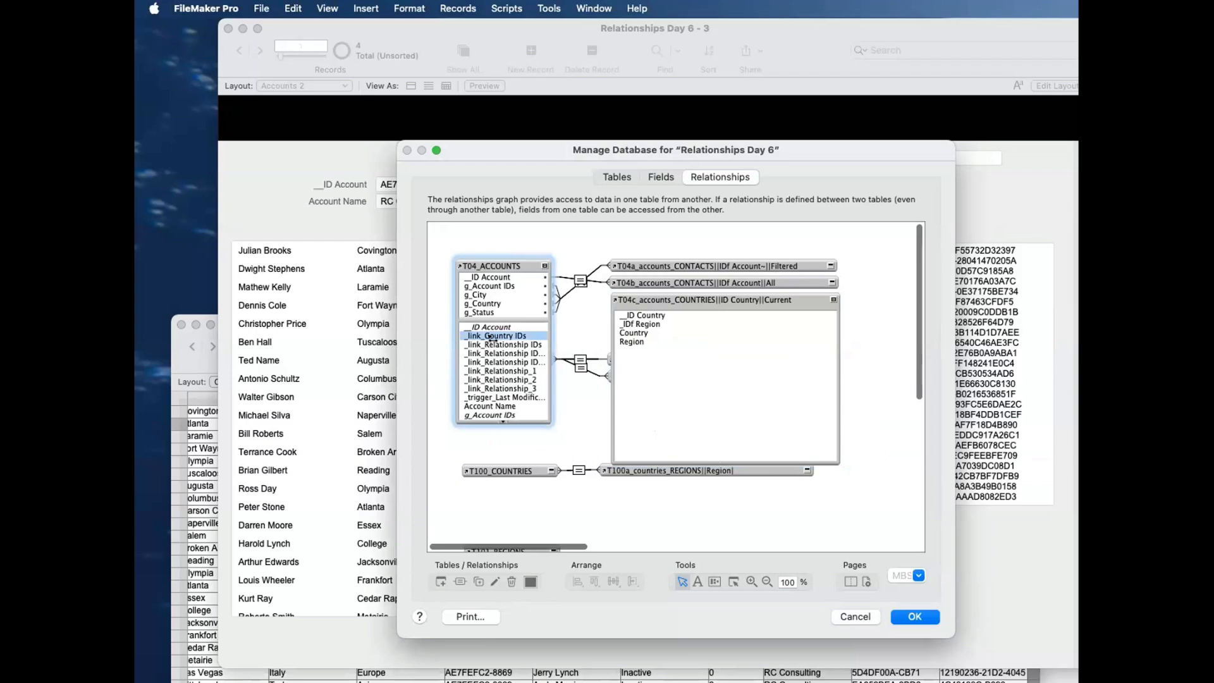
left_click_drag(491, 337, 636, 318)
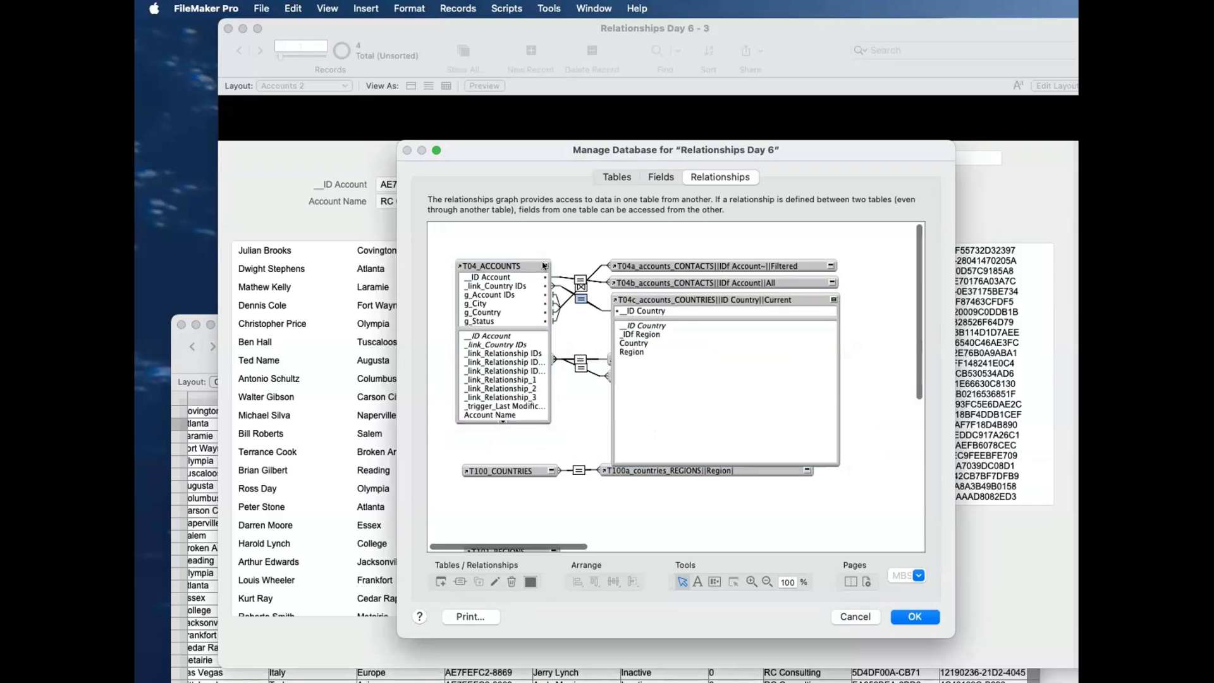
left_click(834, 300)
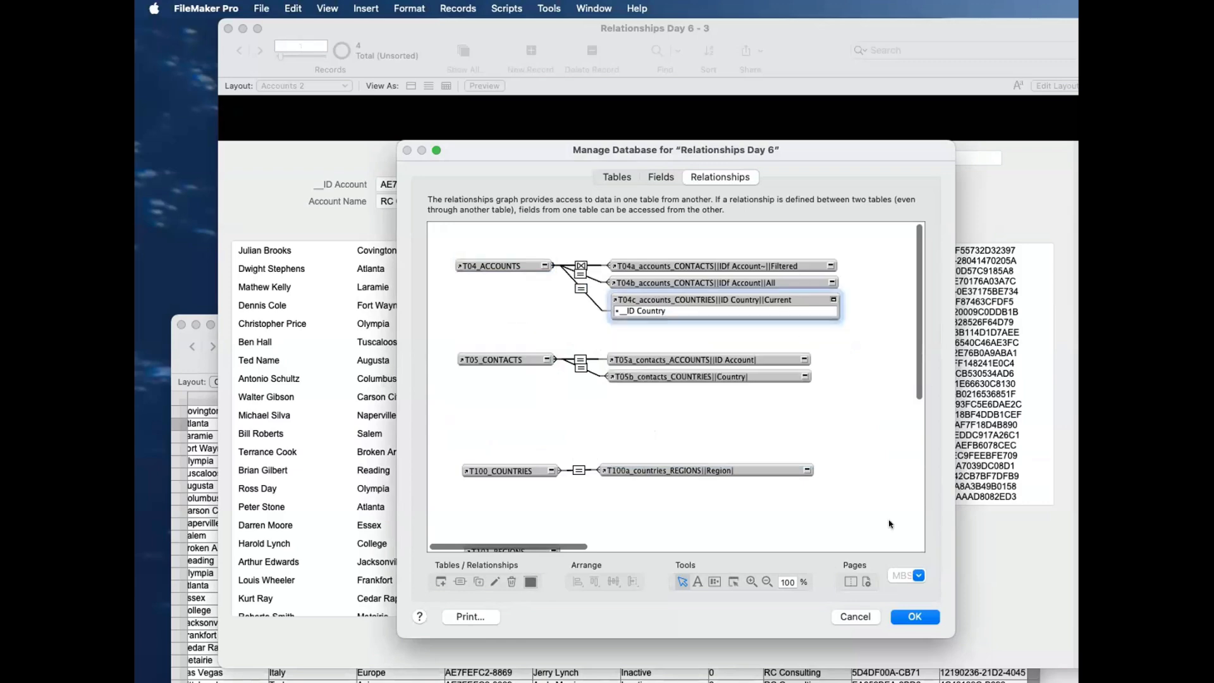
left_click(915, 617)
Step: In Layout mode, move the _link_Country IDs field and its label off the Accounts 2 layout into the area beside it
key("super+l")
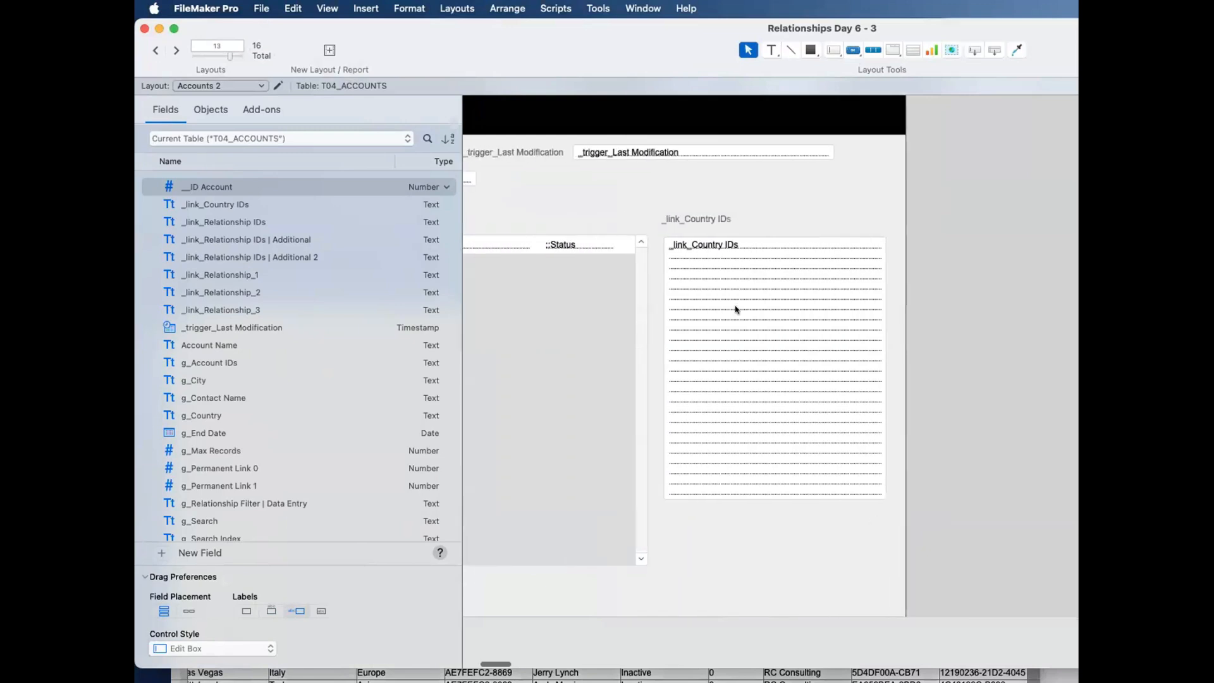
left_click(736, 309)
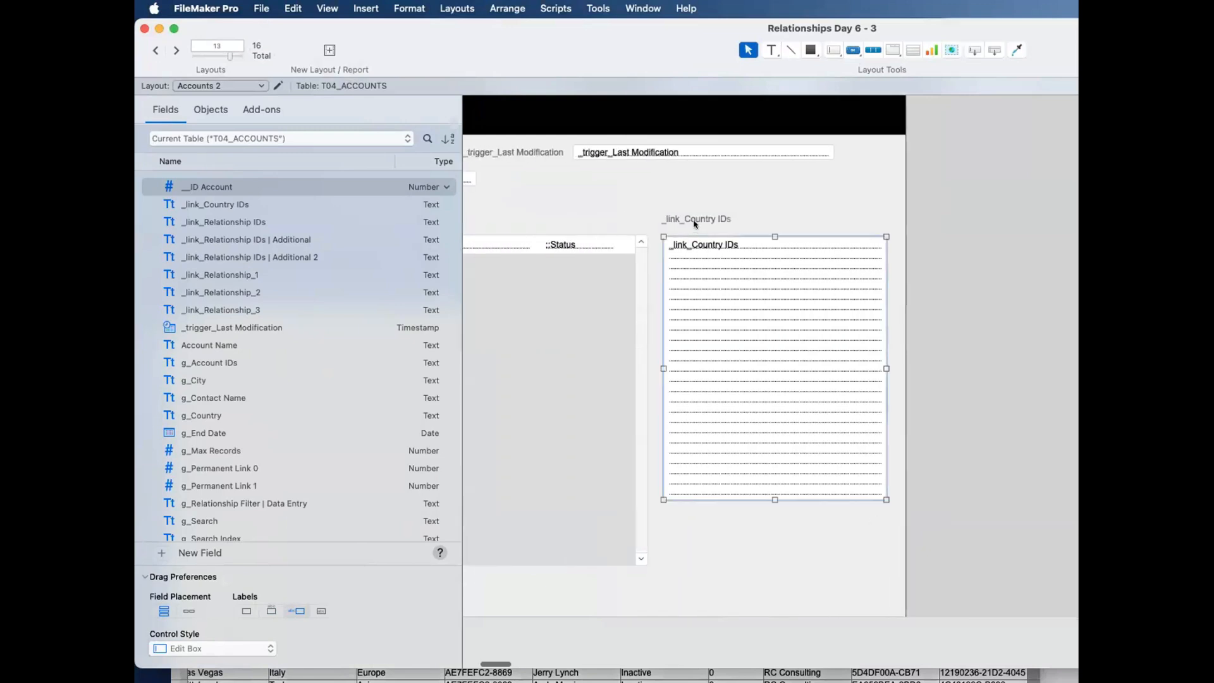
left_click_drag(735, 309, 1048, 301)
scroll(695, 303, "left", 1)
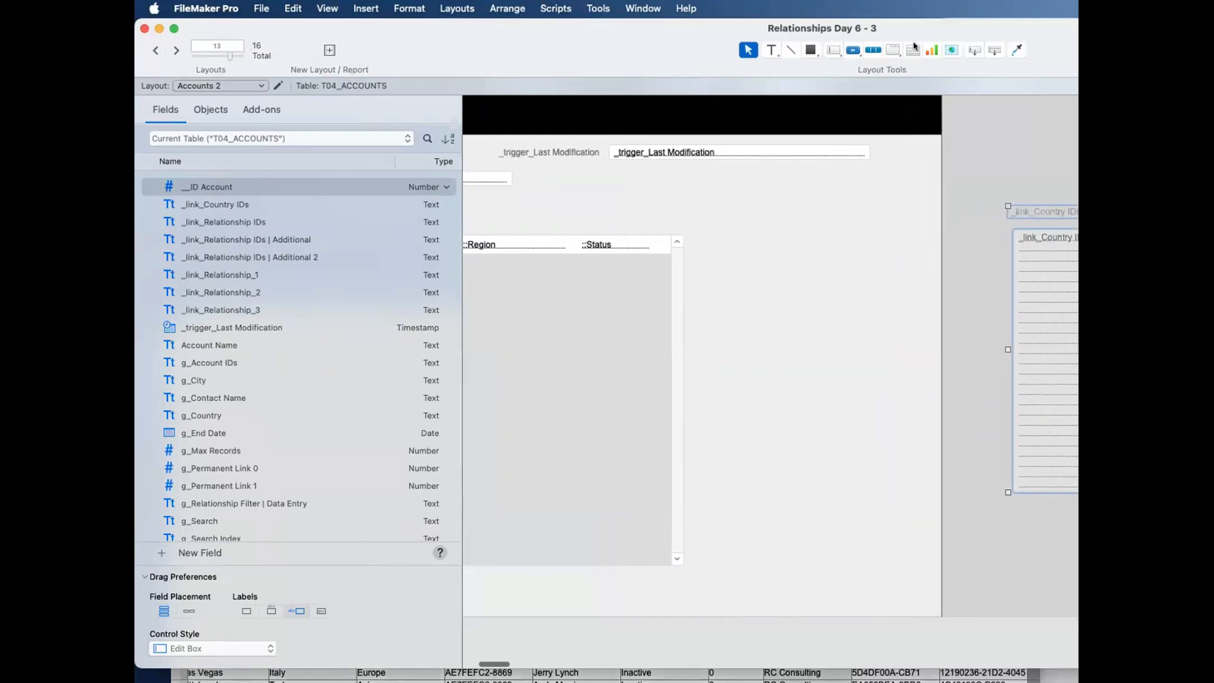
Step: Draw a 17-row portal beside the contacts portal and set it to show records from T04c_accounts_COUNTRIES||ID Country||Current
left_click(912, 50)
left_click_drag(699, 237, 921, 565)
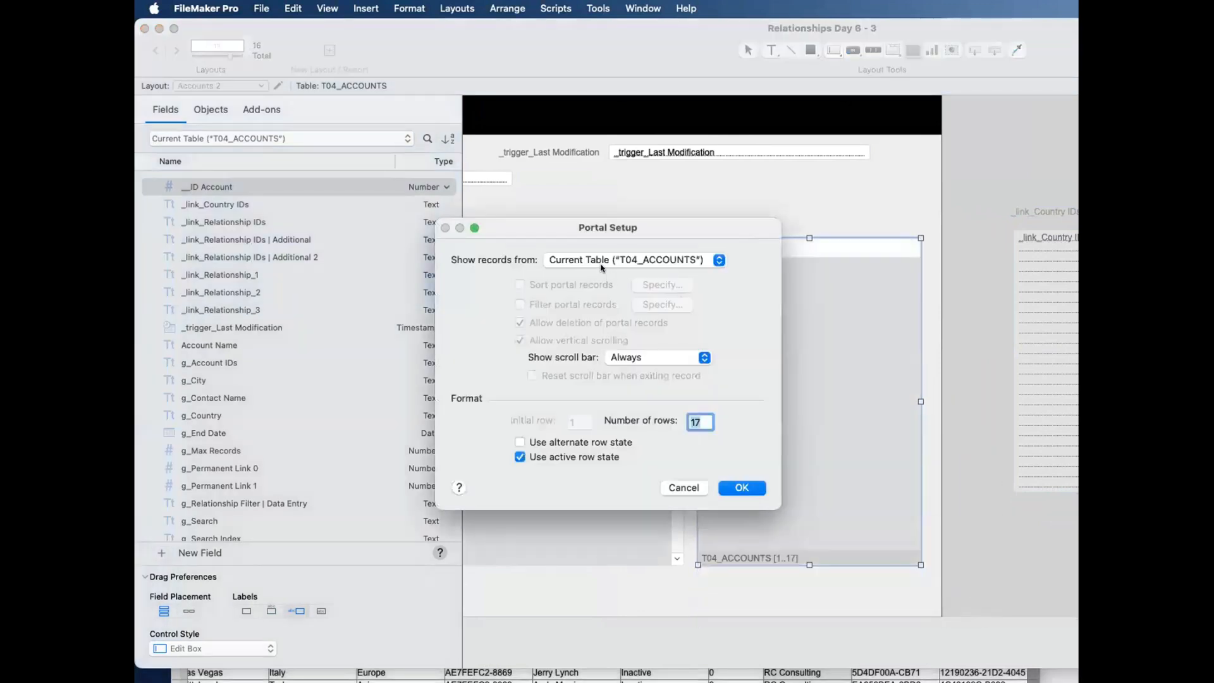
left_click(604, 261)
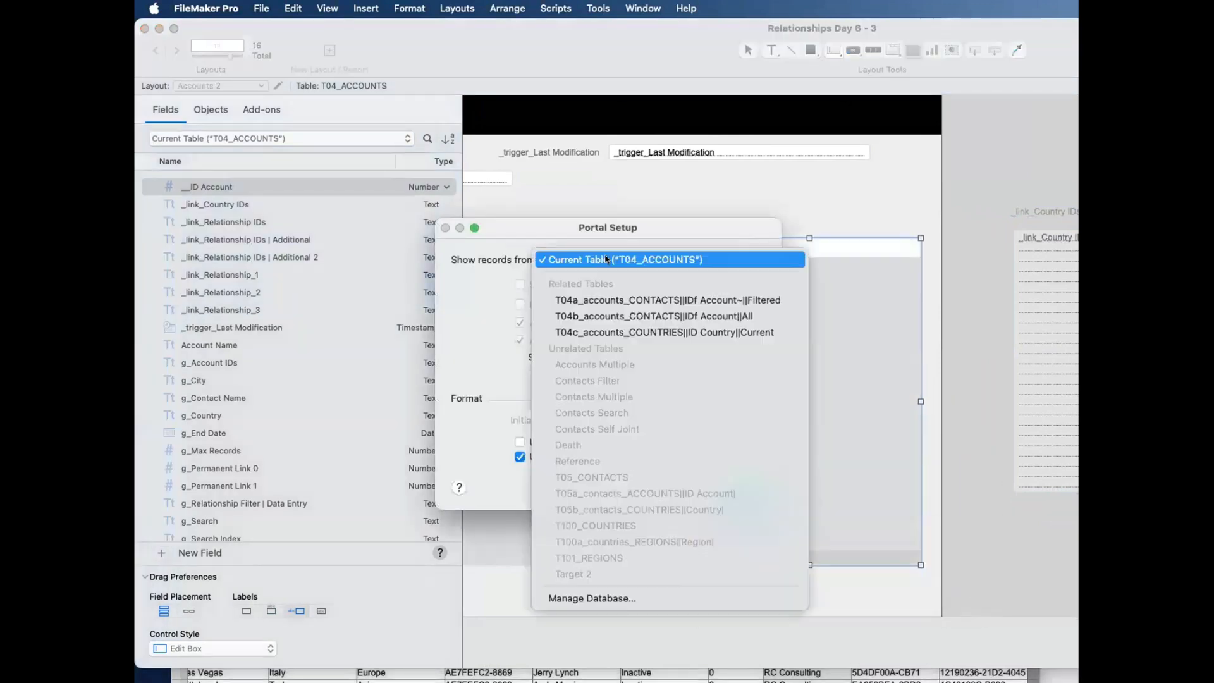
left_click(619, 333)
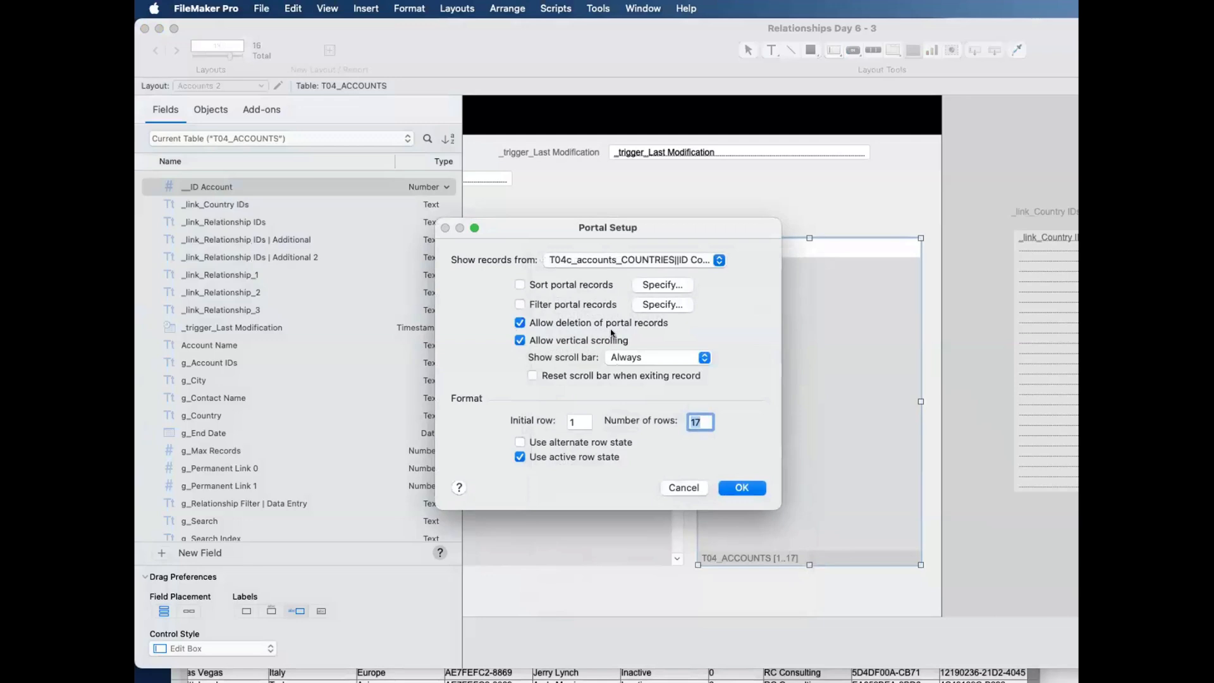
left_click(729, 487)
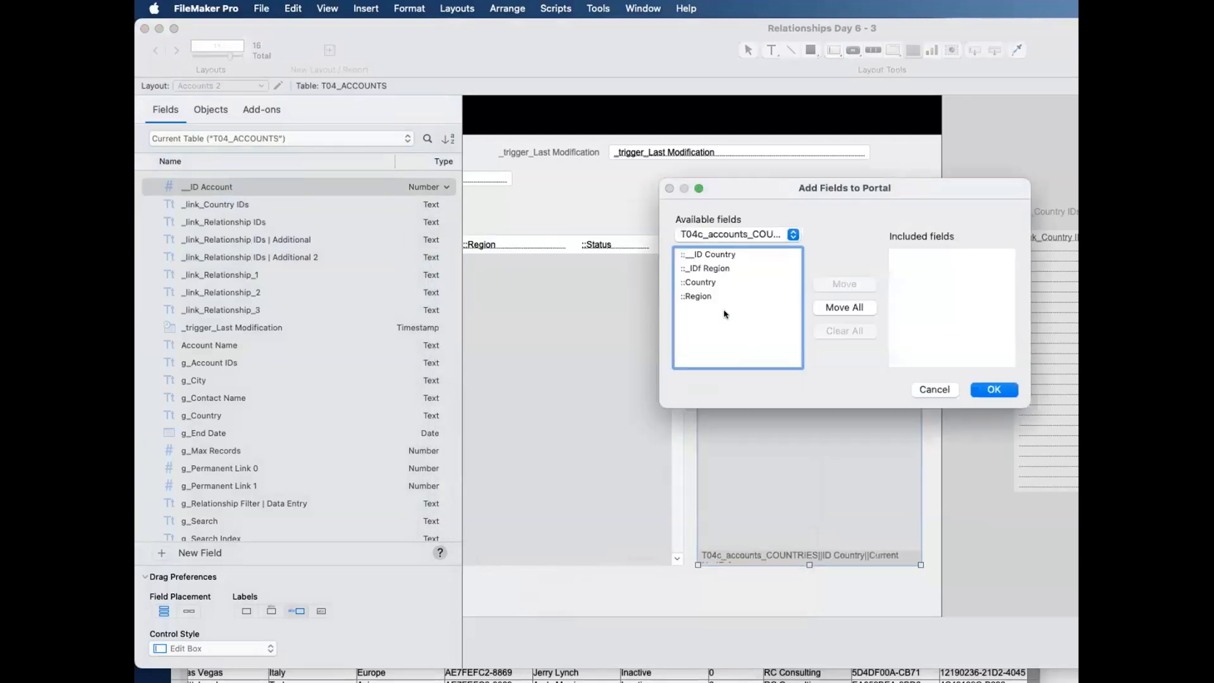
Step: Add the Country field from the T04c occurrence to the new portal
left_click(707, 286)
left_click(844, 284)
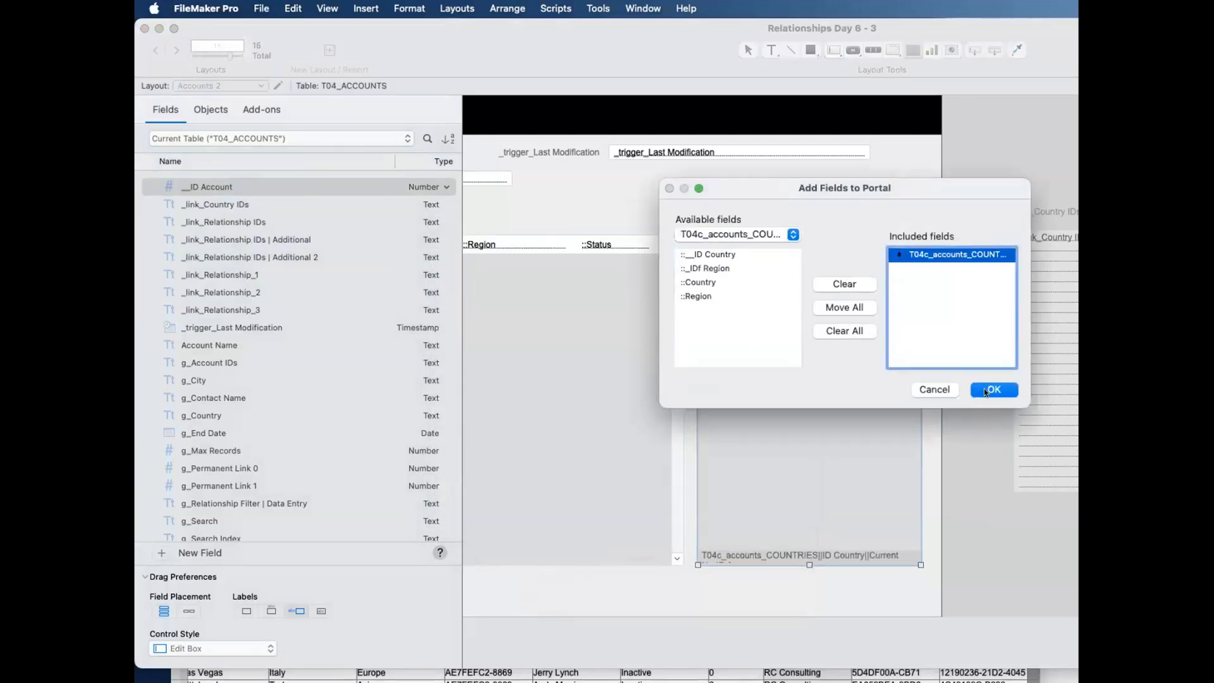
left_click(985, 391)
Step: Label the portal "Current Countries" with a text object placed above its first row
left_click(826, 223)
left_click_drag(1041, 209, 741, 220)
double_click(742, 220)
type("Current Cou")
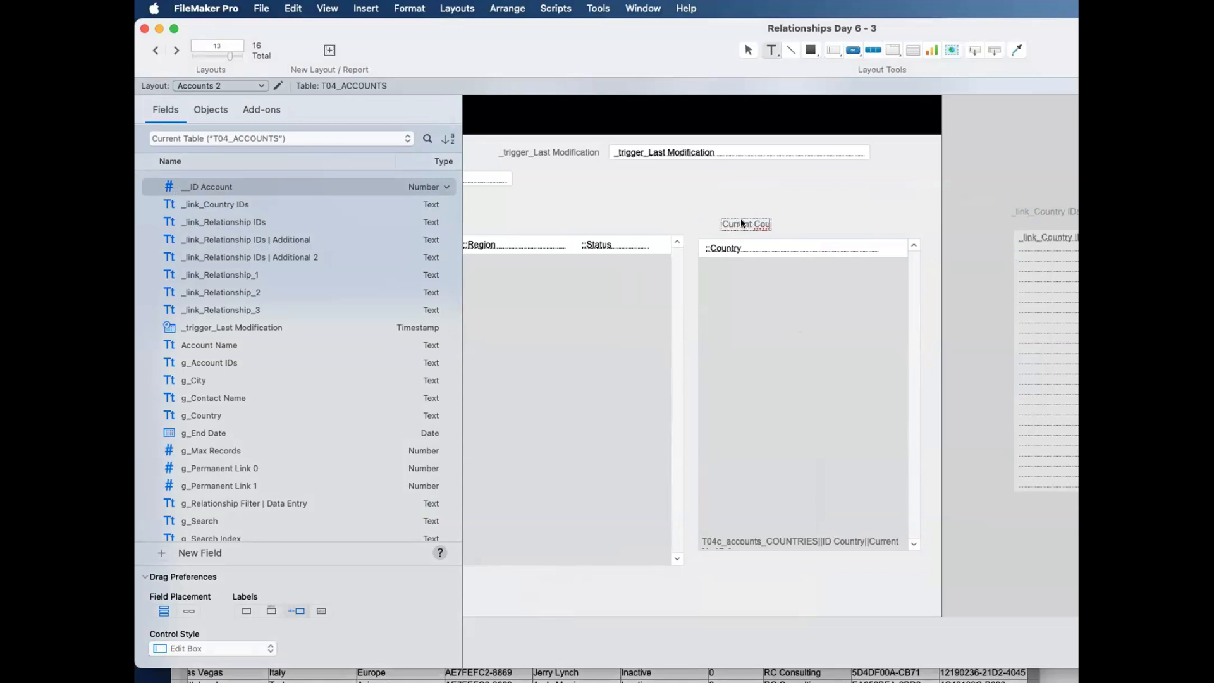
type("ntries")
key("Escape")
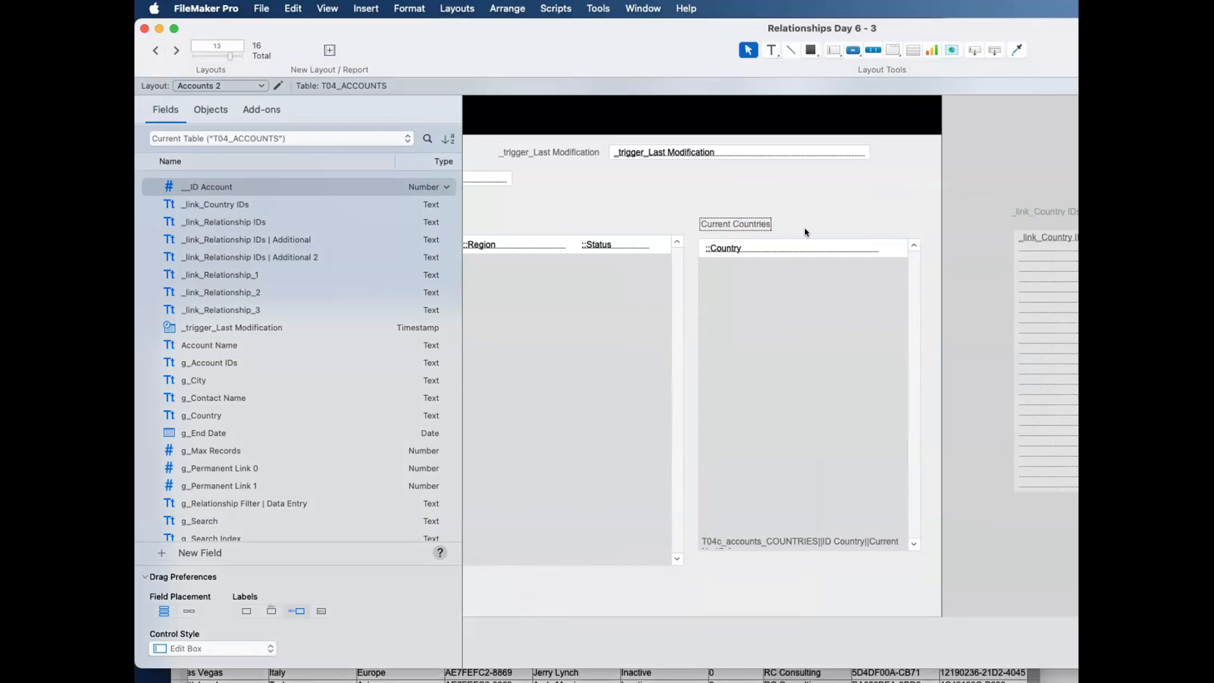
left_click_drag(747, 223, 746, 222)
left_click(761, 231)
Step: In Browse mode, examine the Current Countries portal's list for the first three accounts and return to the first record
left_click(764, 303)
key("super+b")
scroll(948, 361, "down", 5)
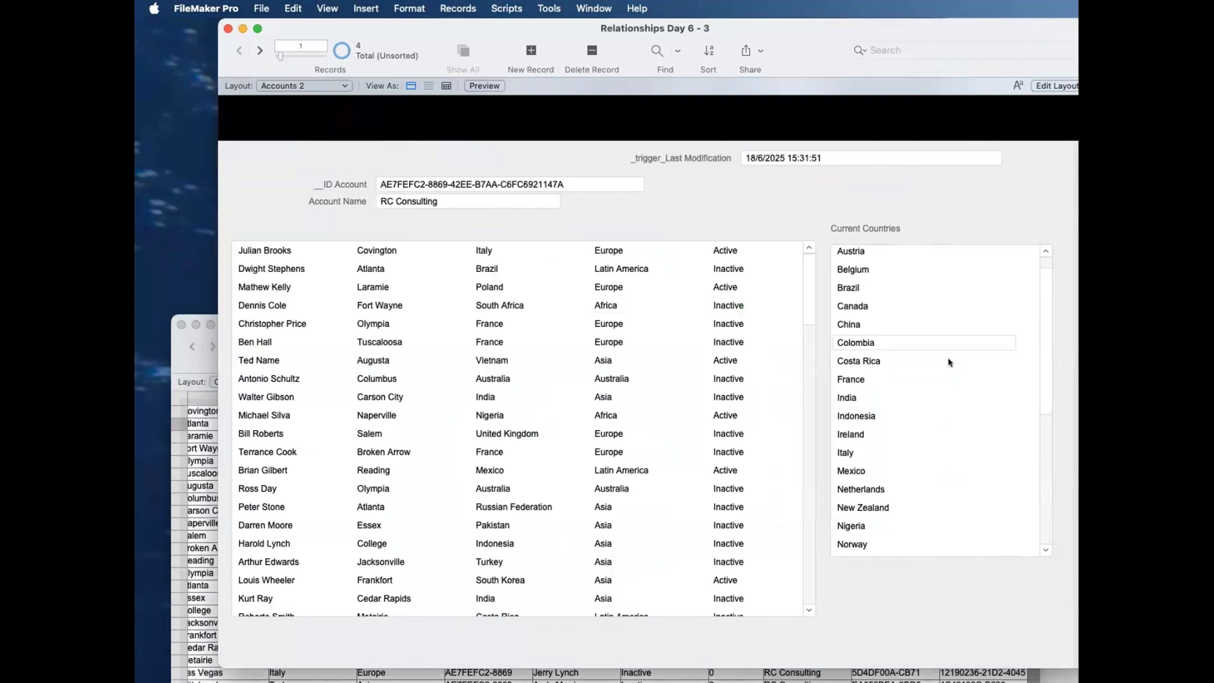
scroll(948, 362, "up", 5)
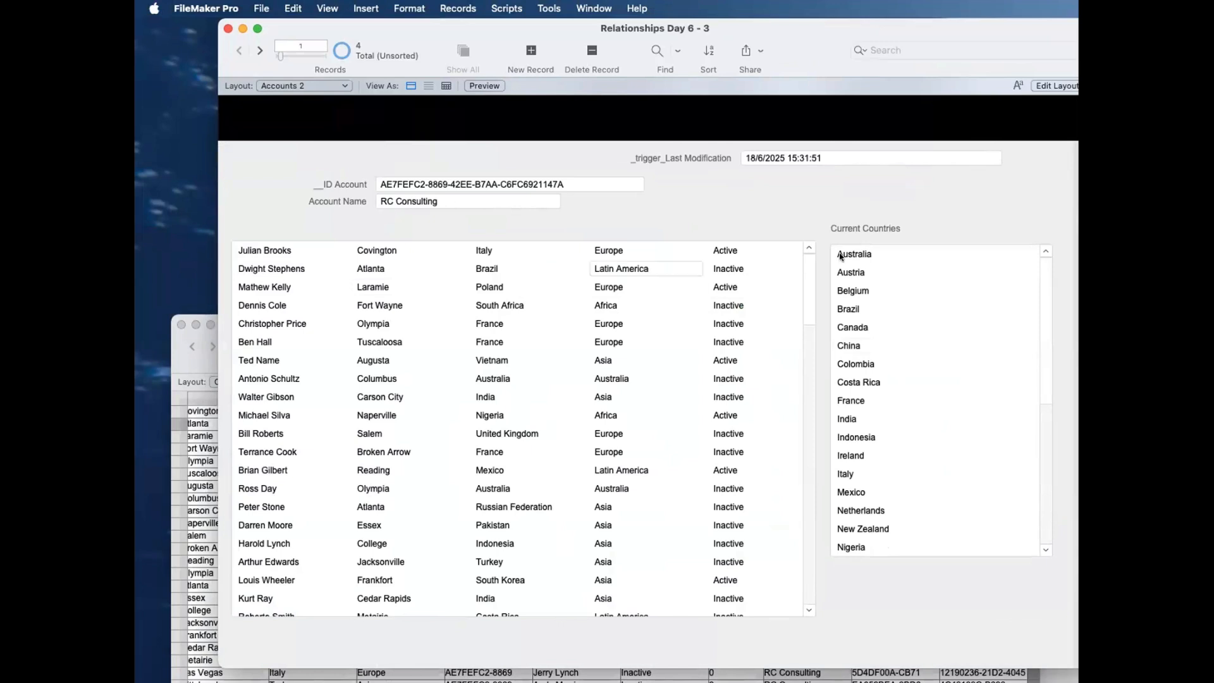
scroll(871, 510, "down", 3)
scroll(872, 511, "down", 2)
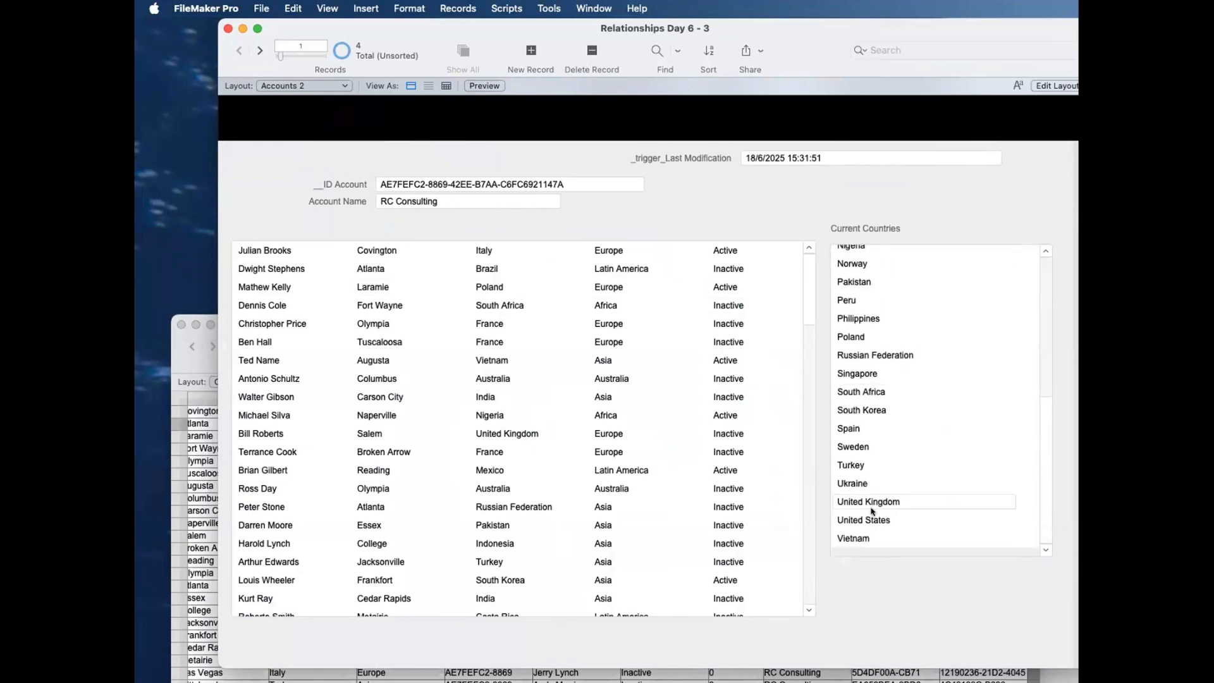
scroll(870, 509, "up", 5)
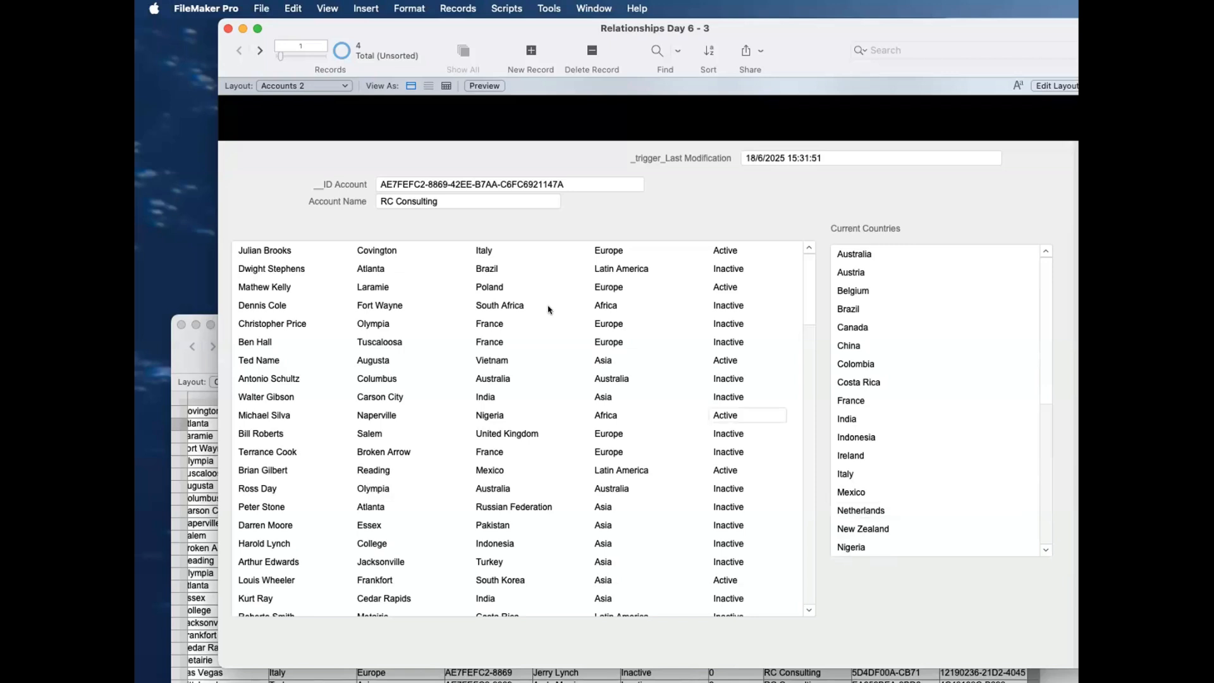
left_click(260, 51)
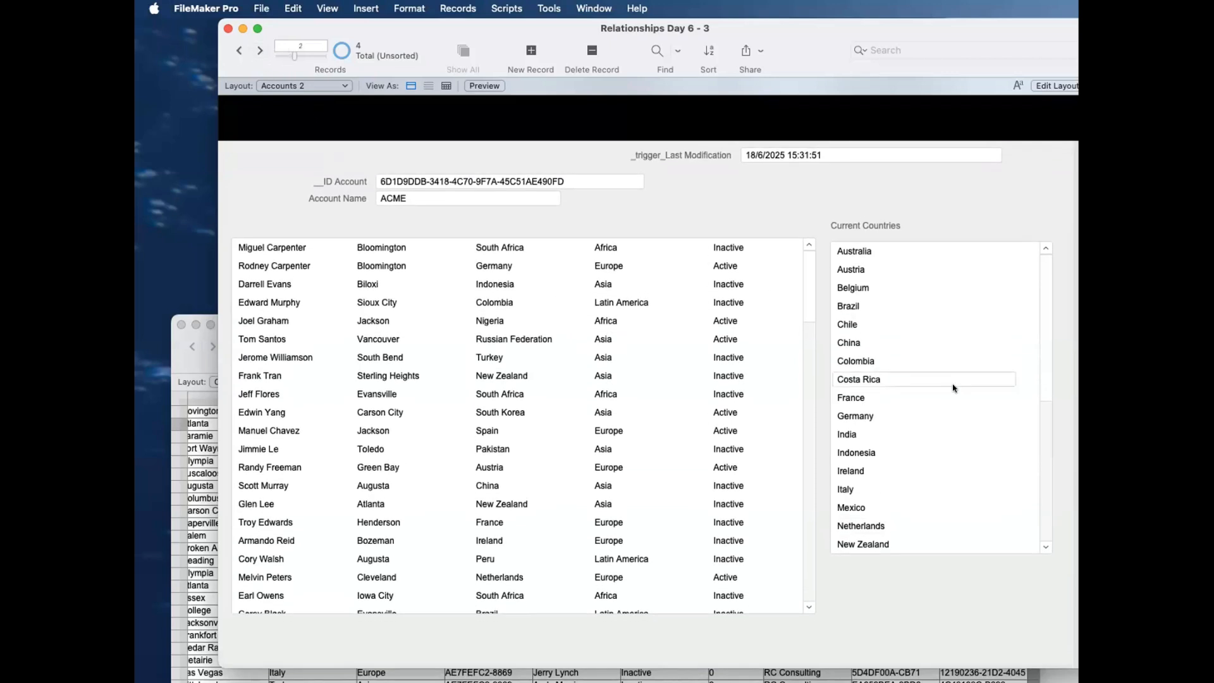
scroll(922, 374, "down", 5)
scroll(922, 373, "up", 5)
left_click(259, 51)
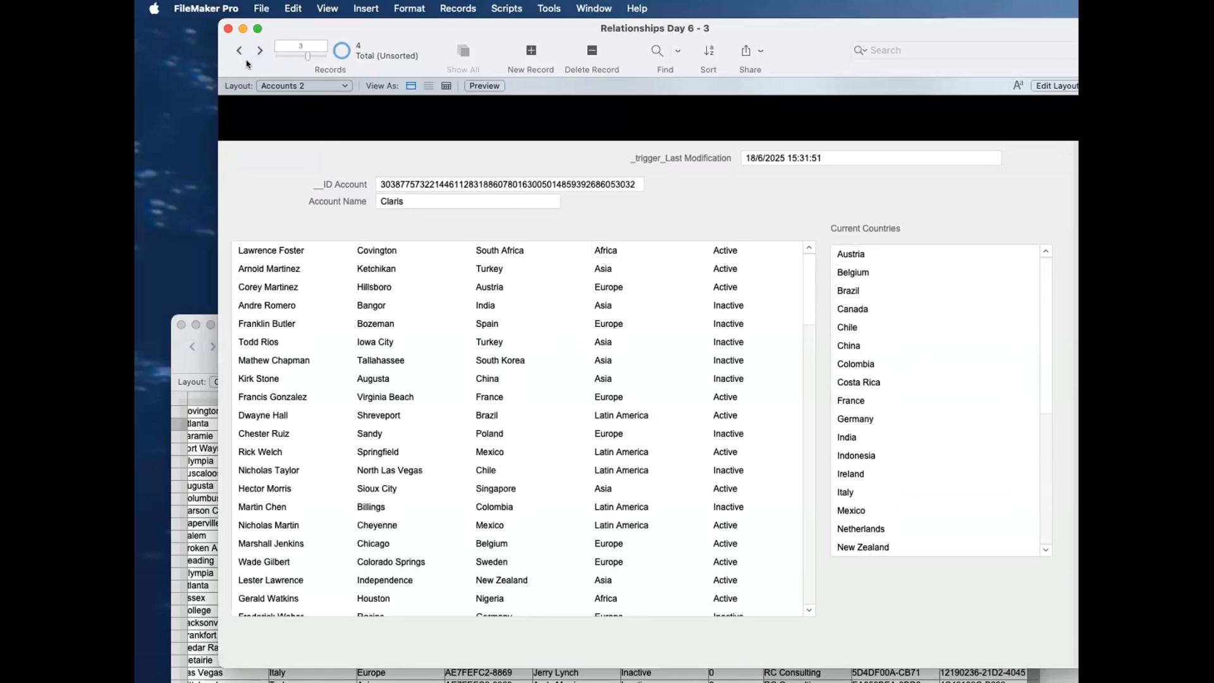
left_click(238, 50)
left_click(238, 50)
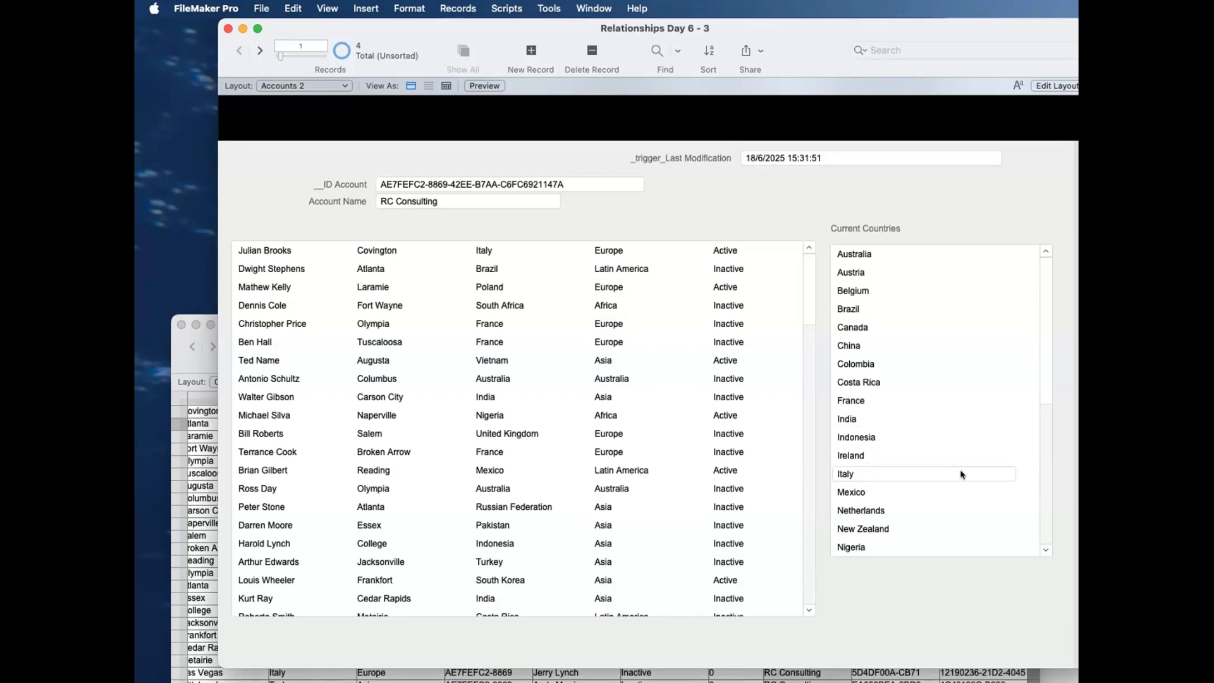
key("super+shift+d")
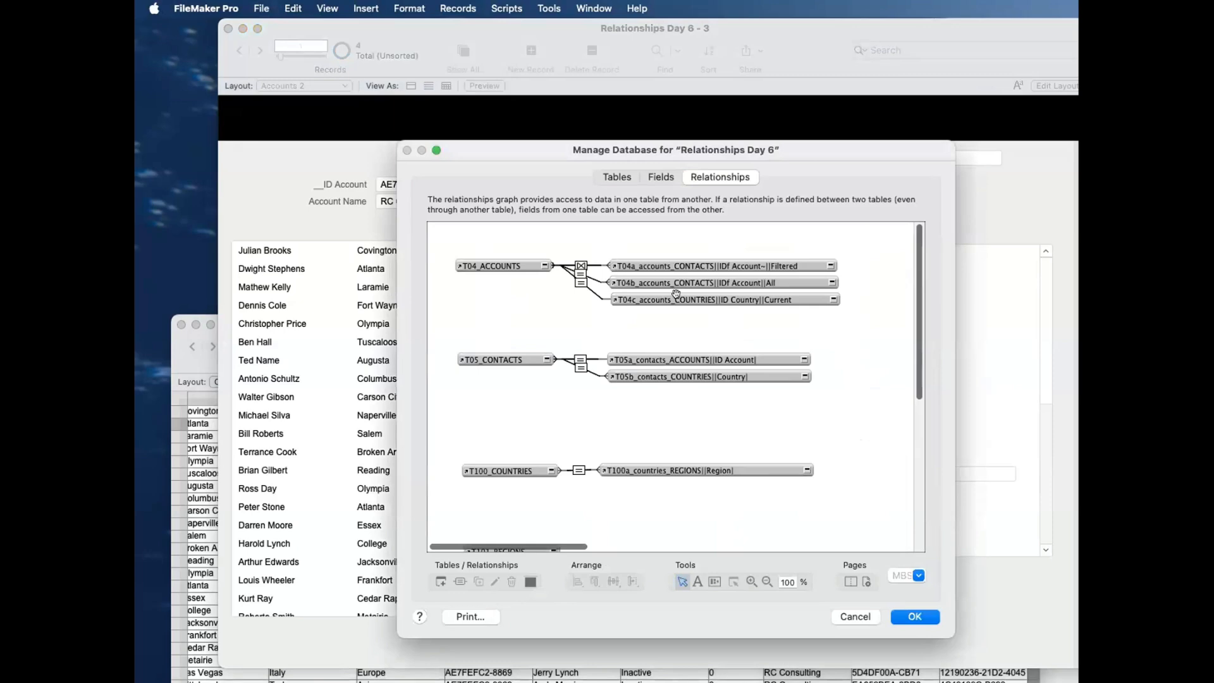
left_click_drag(675, 294, 681, 316)
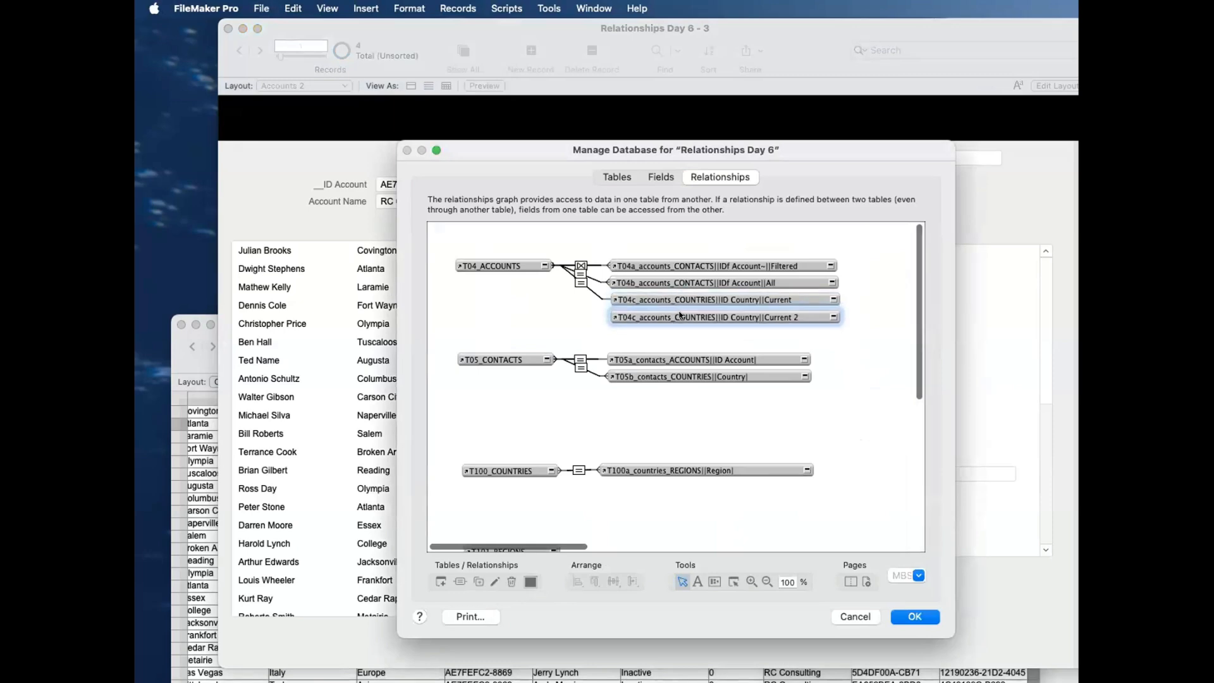
left_click(682, 232)
Step: Duplicate the _link_Country IDs field in the Accounts table and rename the copy _link_Region IDs
left_click(661, 177)
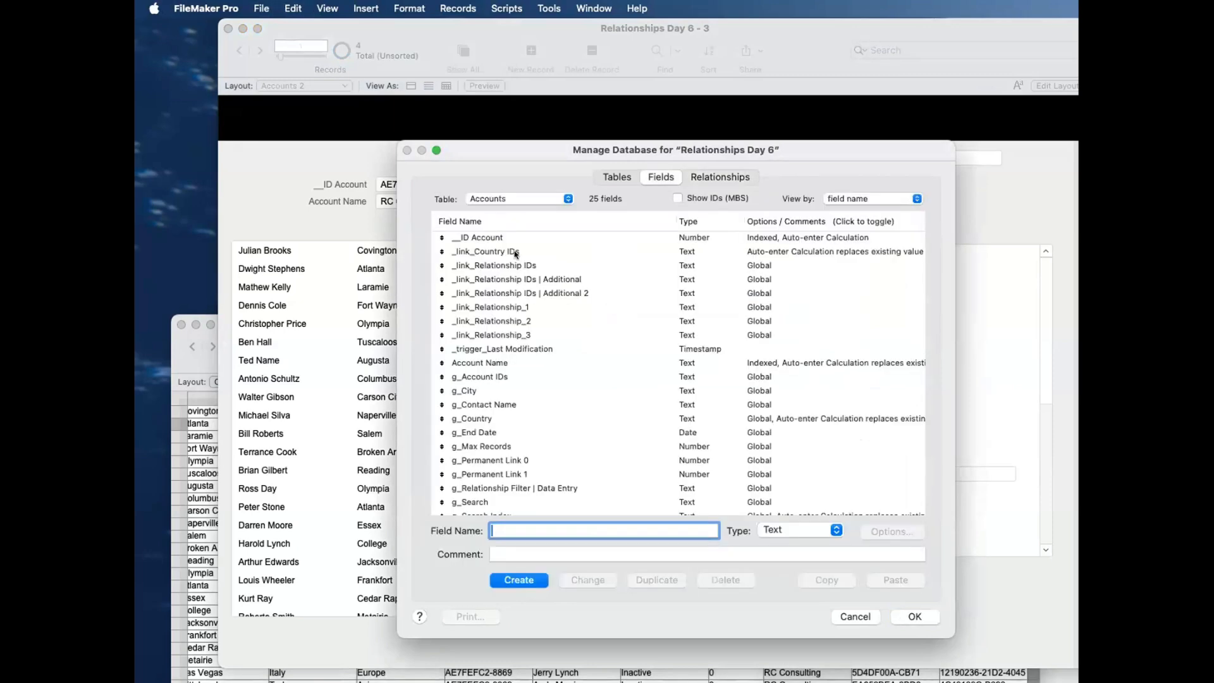
left_click(515, 252)
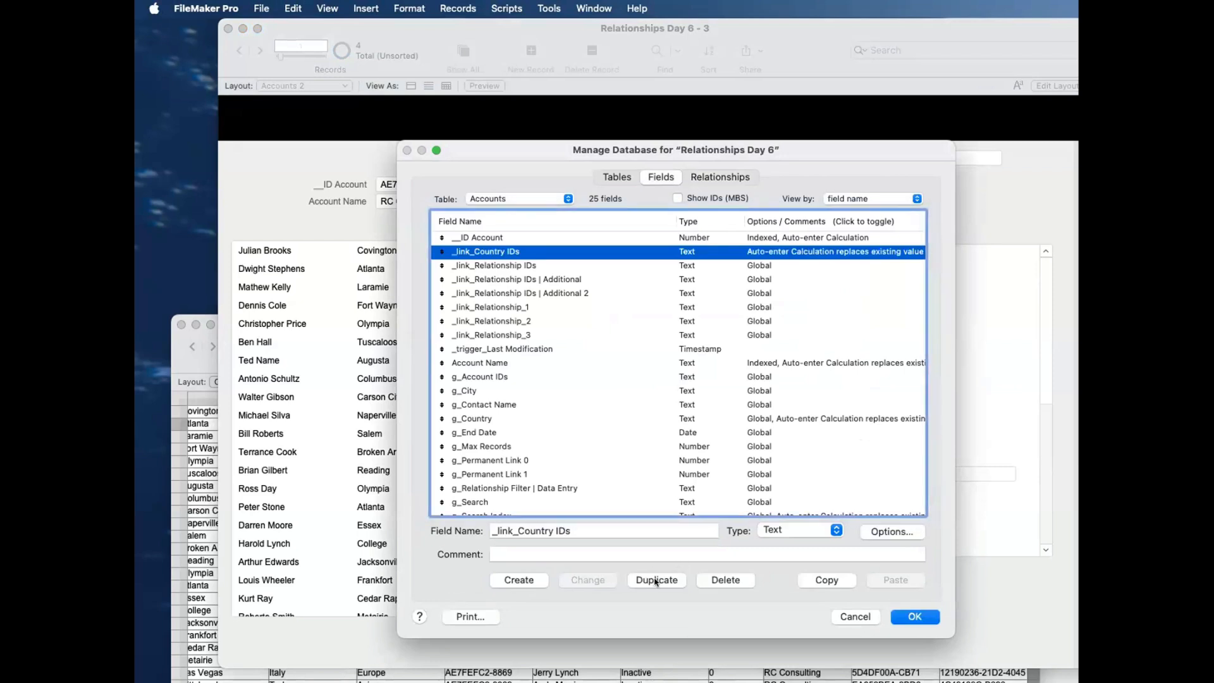
left_click(656, 580)
left_click_drag(518, 531, 549, 530)
type("Region")
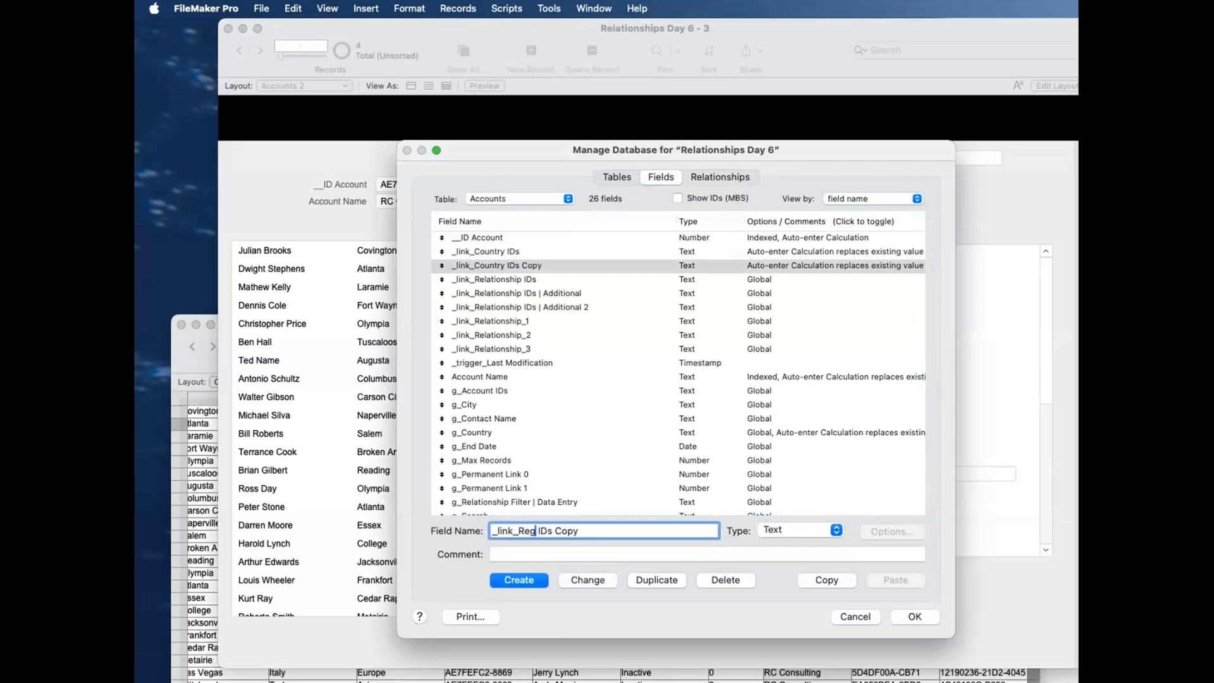
double_click(597, 521)
key("BackSpace")
key("BackSpace")
left_click(606, 580)
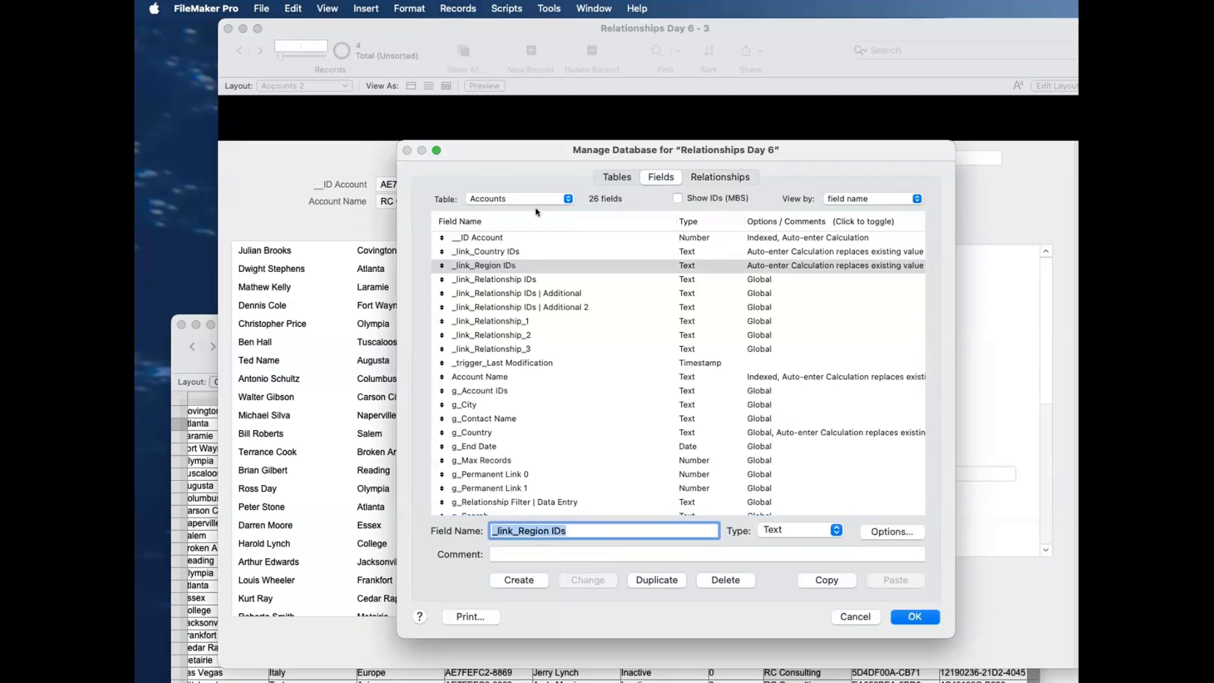
Step: Change the _link_Region IDs auto-enter calculation to list the contacts' unique region IDs instead of country IDs, and save the database changes
double_click(512, 270)
left_click(855, 481)
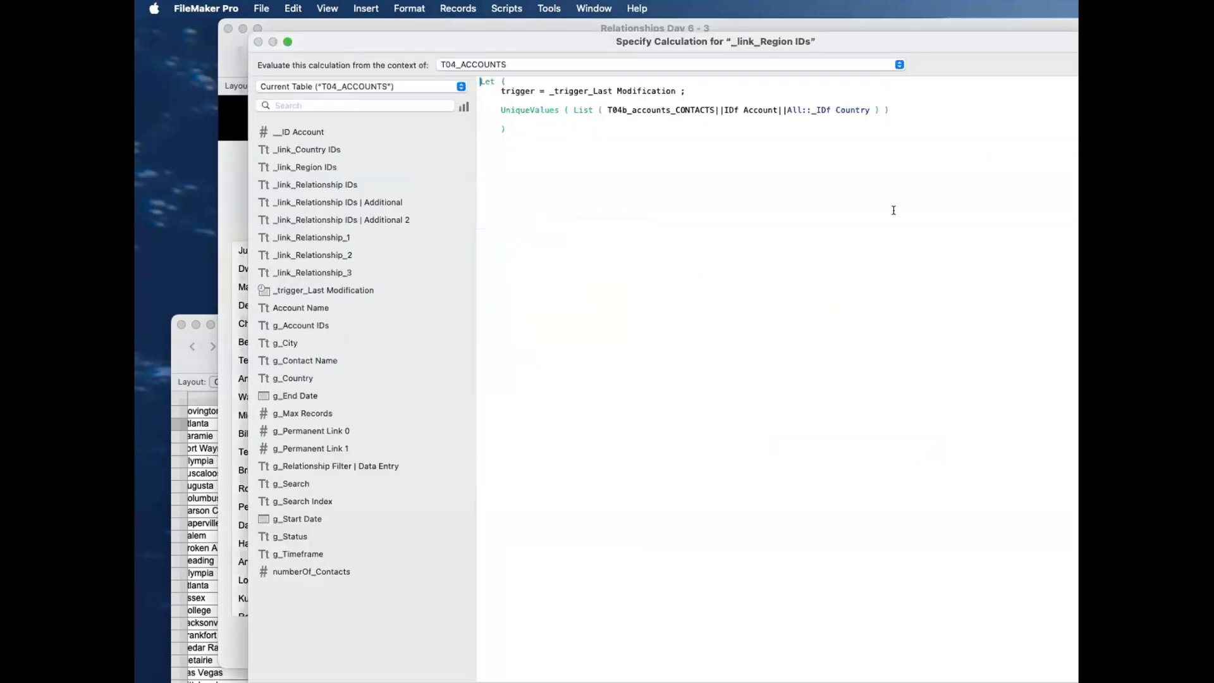
double_click(855, 109)
key("BackSpace")
key("BackSpace")
key("BackSpace")
type("f")
key("Down")
key("Down")
key("Return")
key("Return")
key("Return")
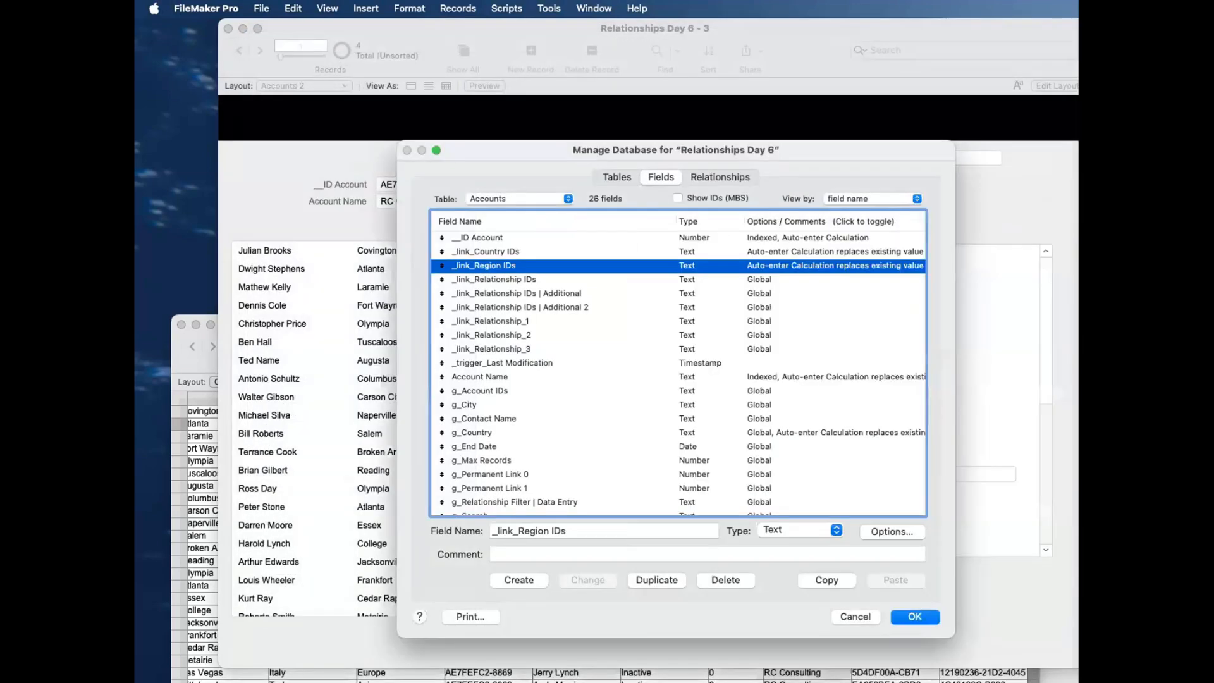
left_click(924, 617)
Step: In Layout mode, reduce the Current Countries portal to 5 rows
key("super+l")
left_click(845, 322)
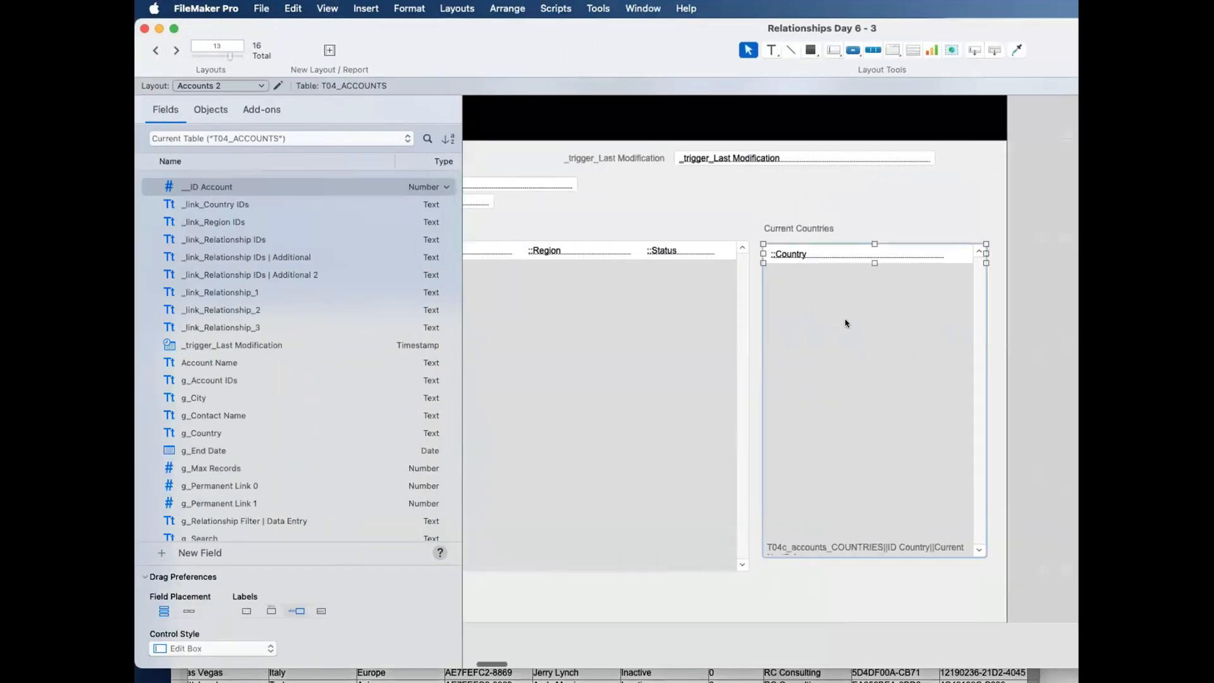
scroll(815, 329, "right", 3)
double_click(786, 335)
type("4")
key("Return")
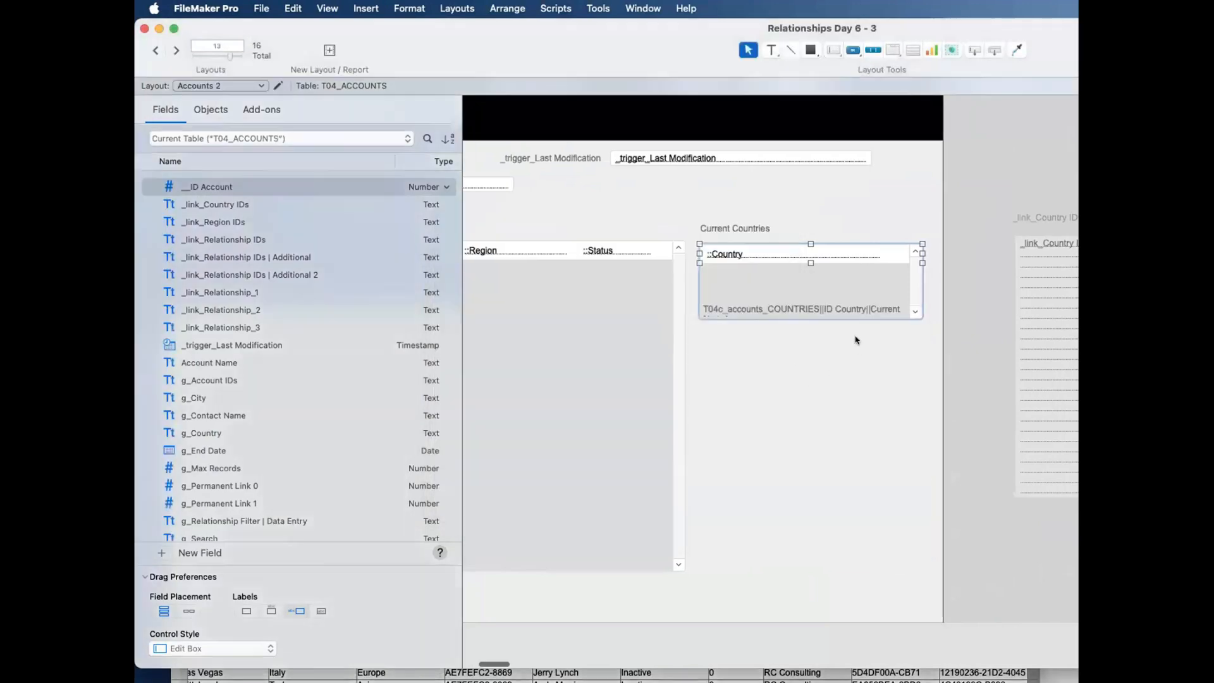
double_click(830, 286)
type("5")
key("Return")
Step: Place the _link_Region IDs field with its label above it below the Current Countries portal, and enlarge the field to show several lines
scroll(1028, 302, "left", 1)
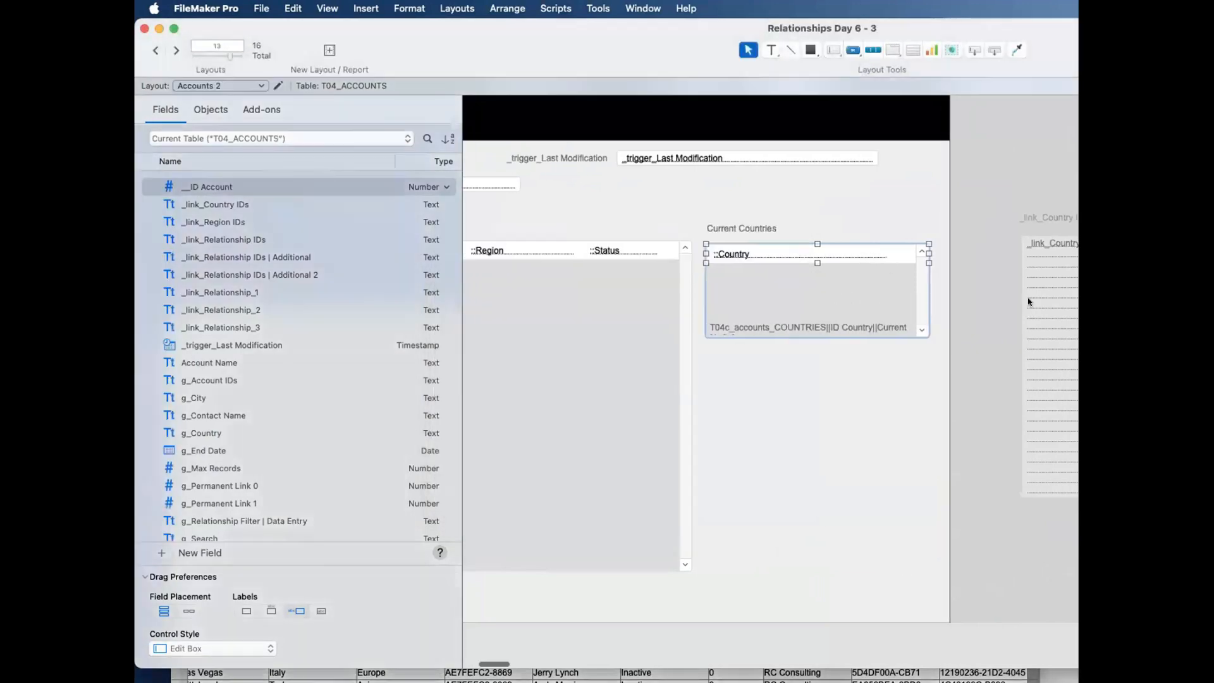
scroll(1028, 302, "left", 3)
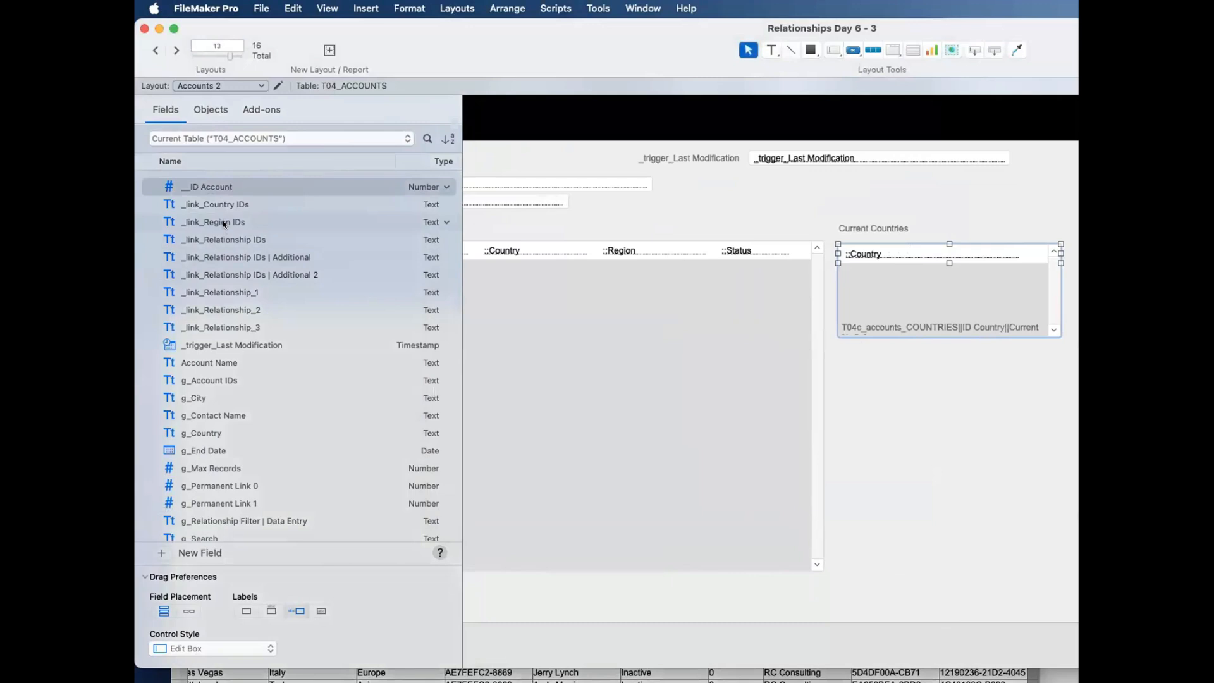
left_click(271, 610)
left_click_drag(203, 221, 930, 363)
left_click_drag(925, 406, 927, 558)
left_click_drag(1024, 461, 1058, 455)
Step: In Browse mode, replace _trigger_Last Modification with 18/6/2025 15:31:51 in all found records and check the region IDs across the accounts
key("super+b")
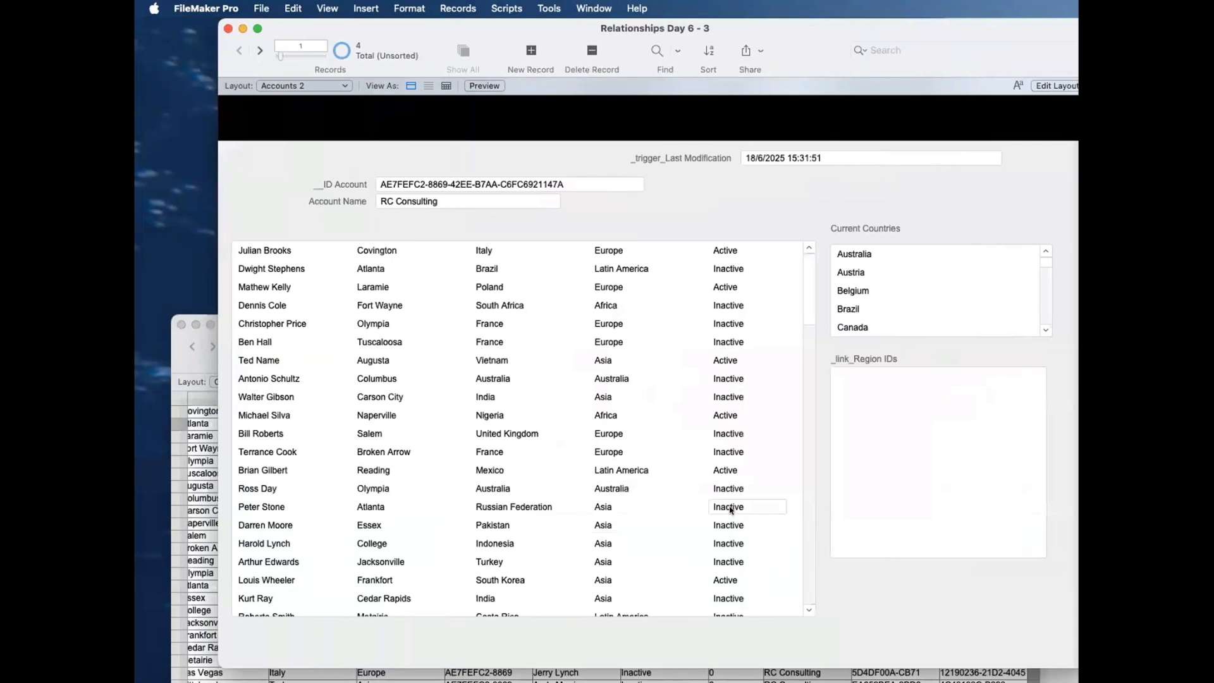
left_click(832, 151)
key("super+a")
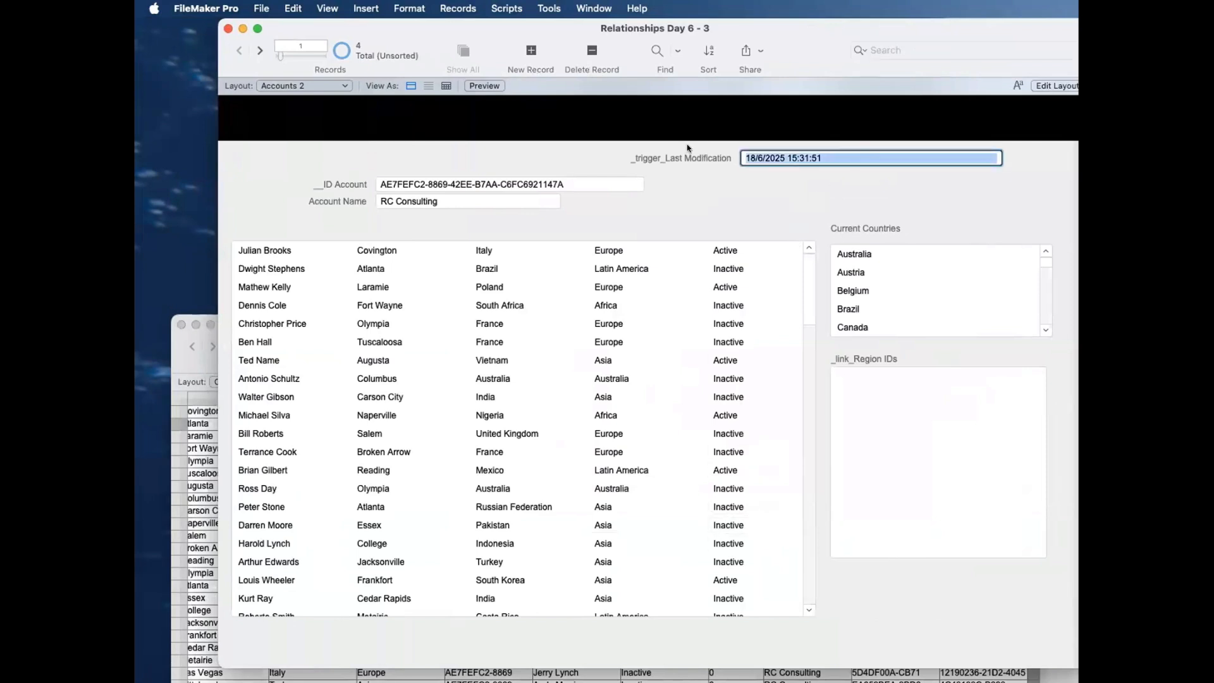
key("super+equal")
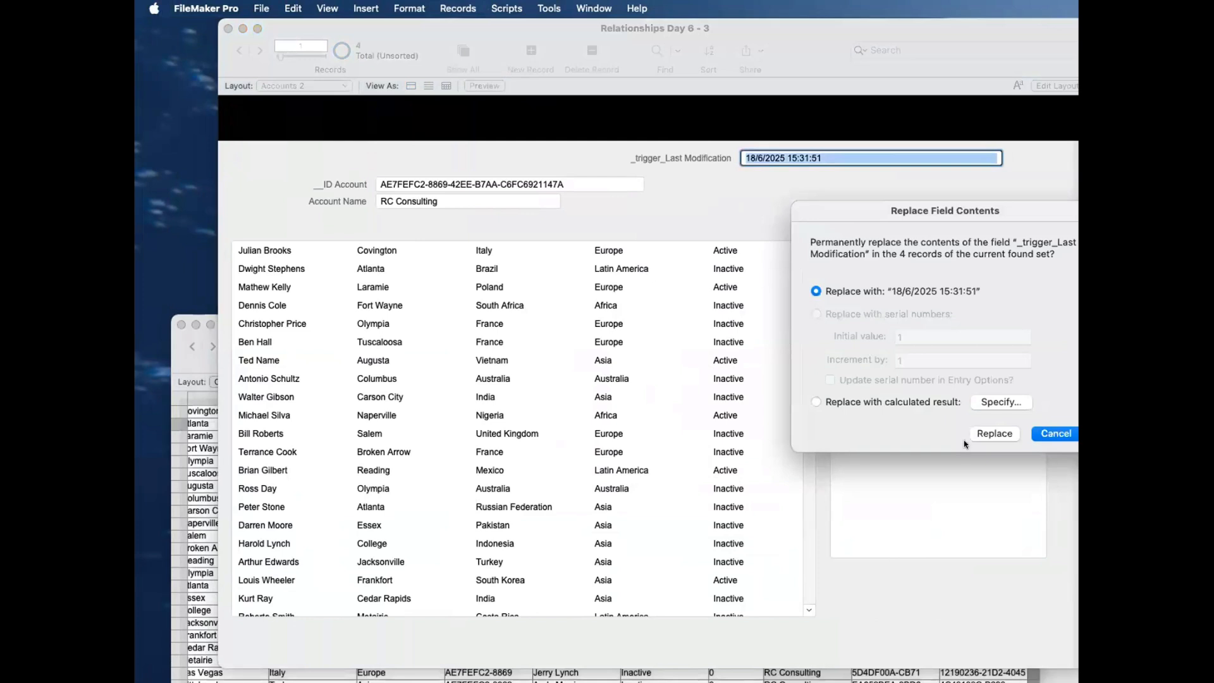
left_click(982, 434)
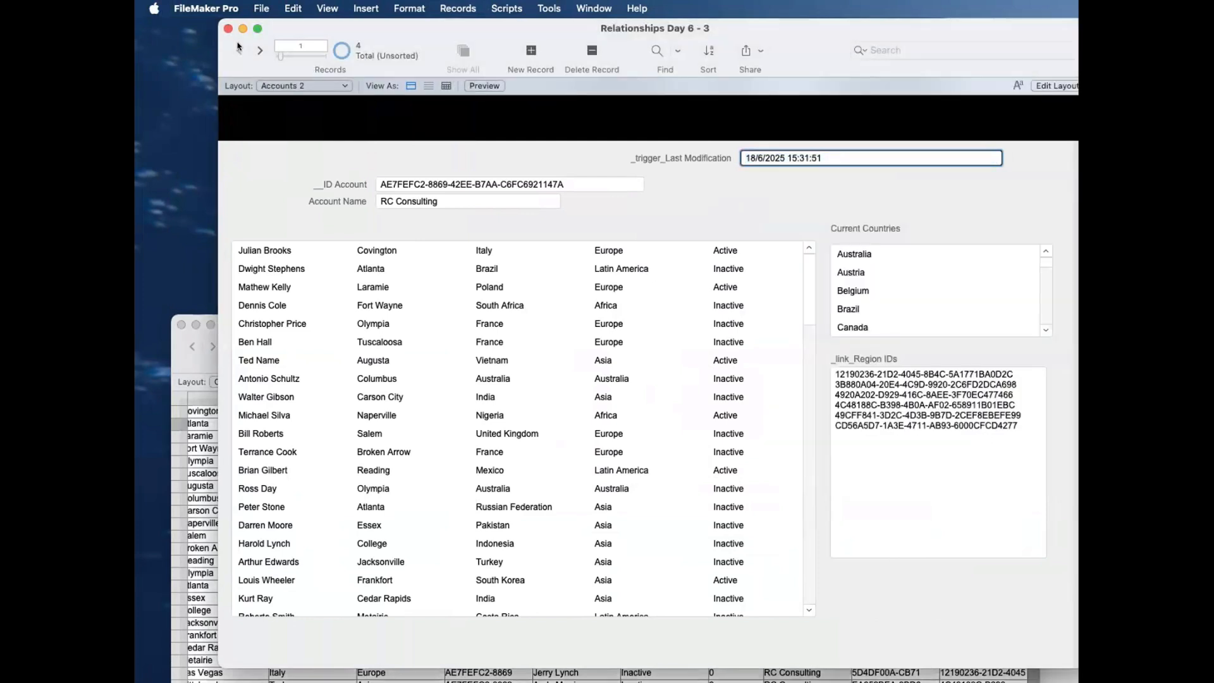
left_click(256, 52)
left_click(256, 52)
left_click(256, 51)
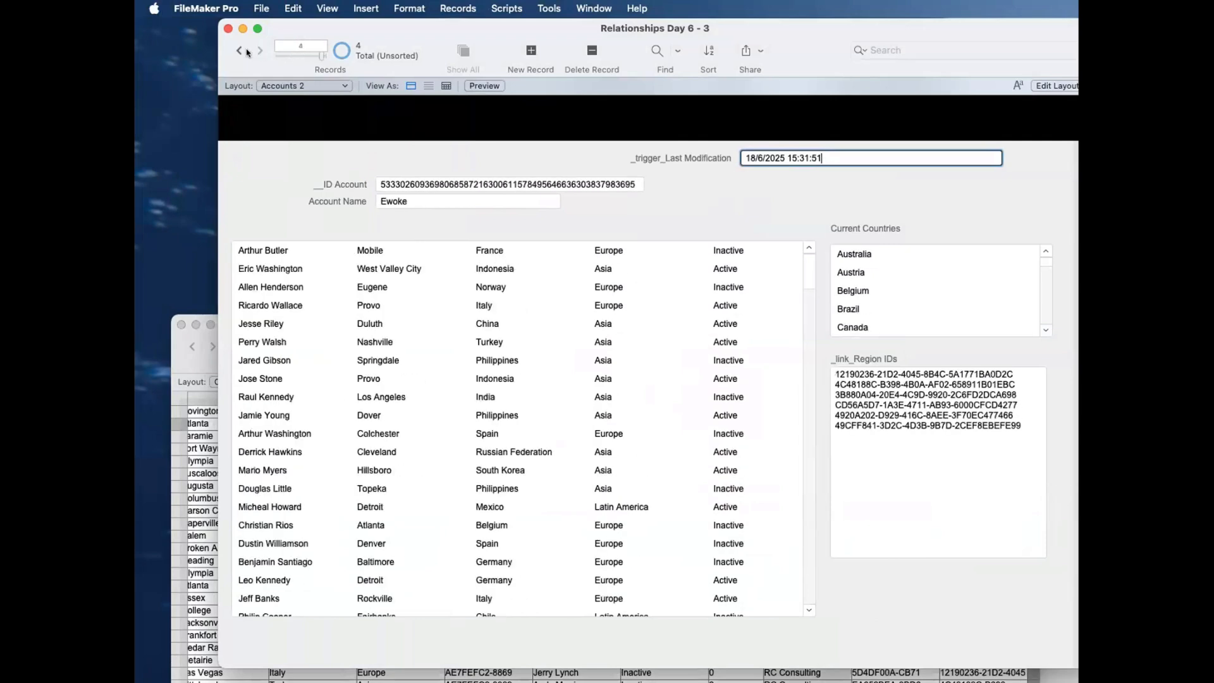
left_click(235, 51)
left_click(236, 51)
left_click(235, 52)
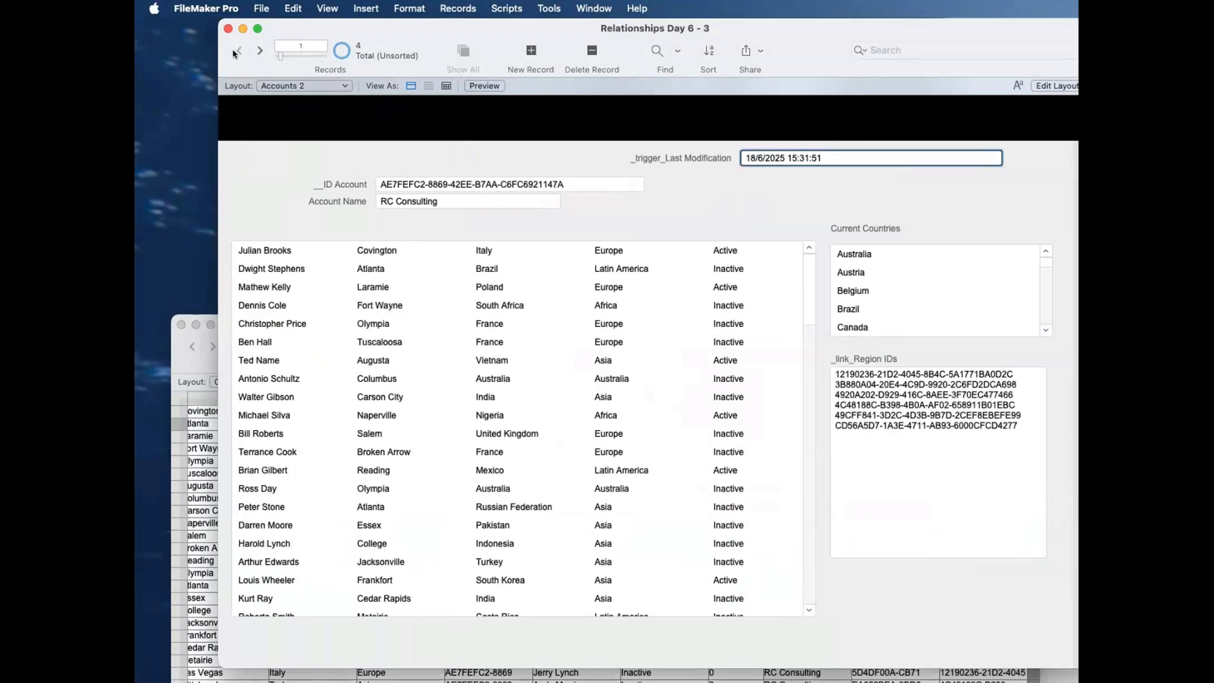
Step: Review the _link_Region IDs field's options in the Accounts table's field definitions
key("super+shift+d")
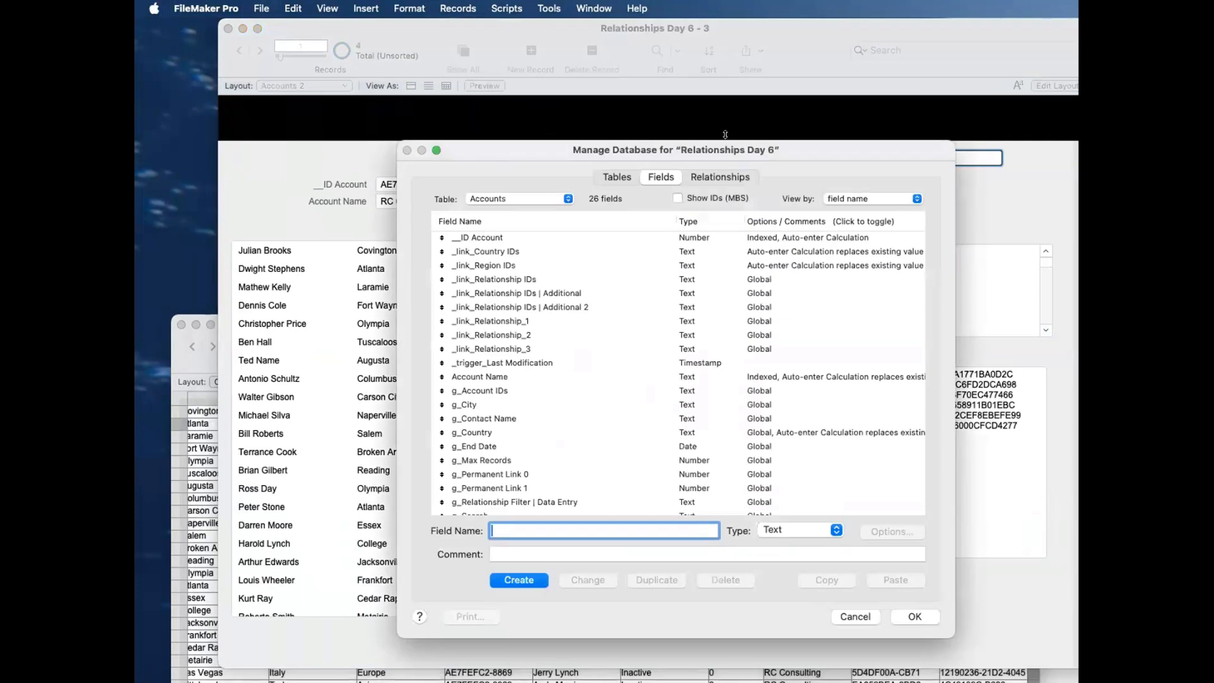
left_click(728, 179)
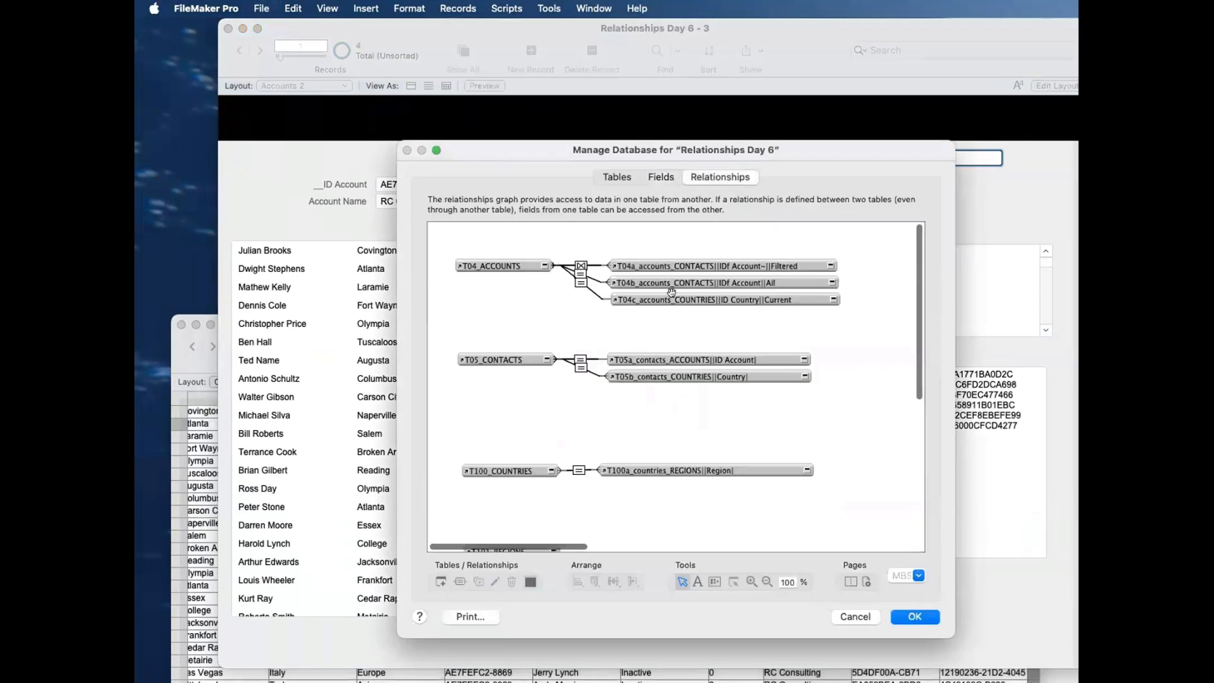
left_click(495, 271)
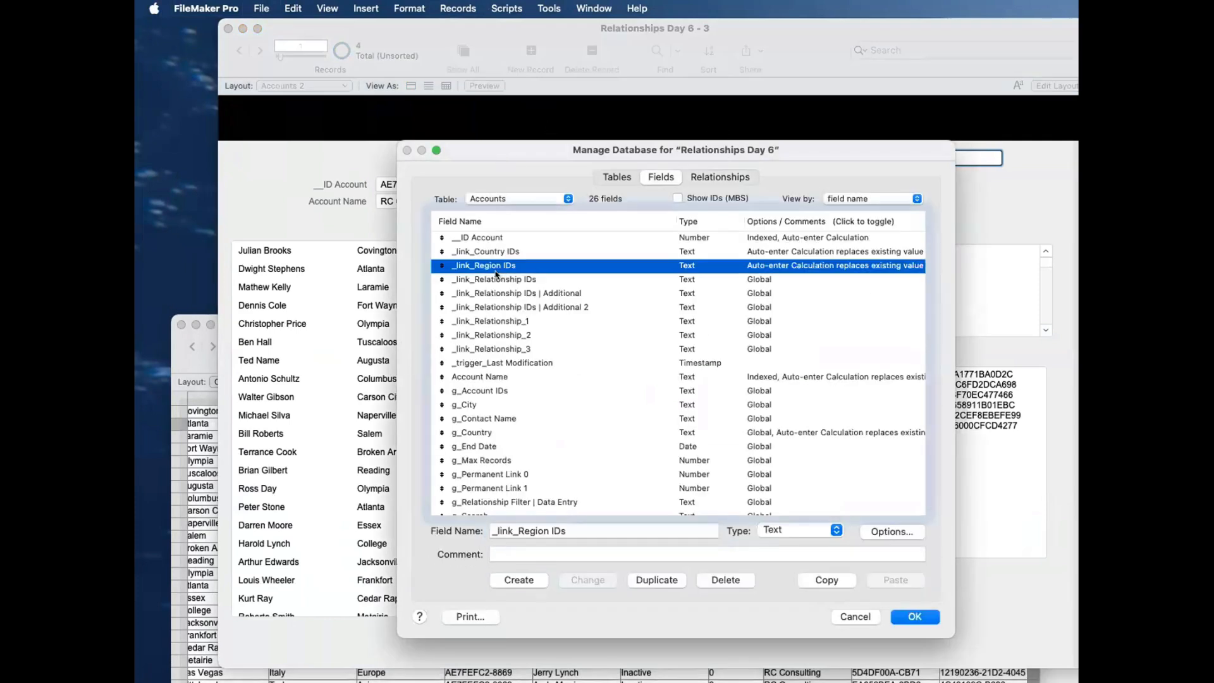
scroll(496, 275, "right", 1)
scroll(499, 275, "left", 1)
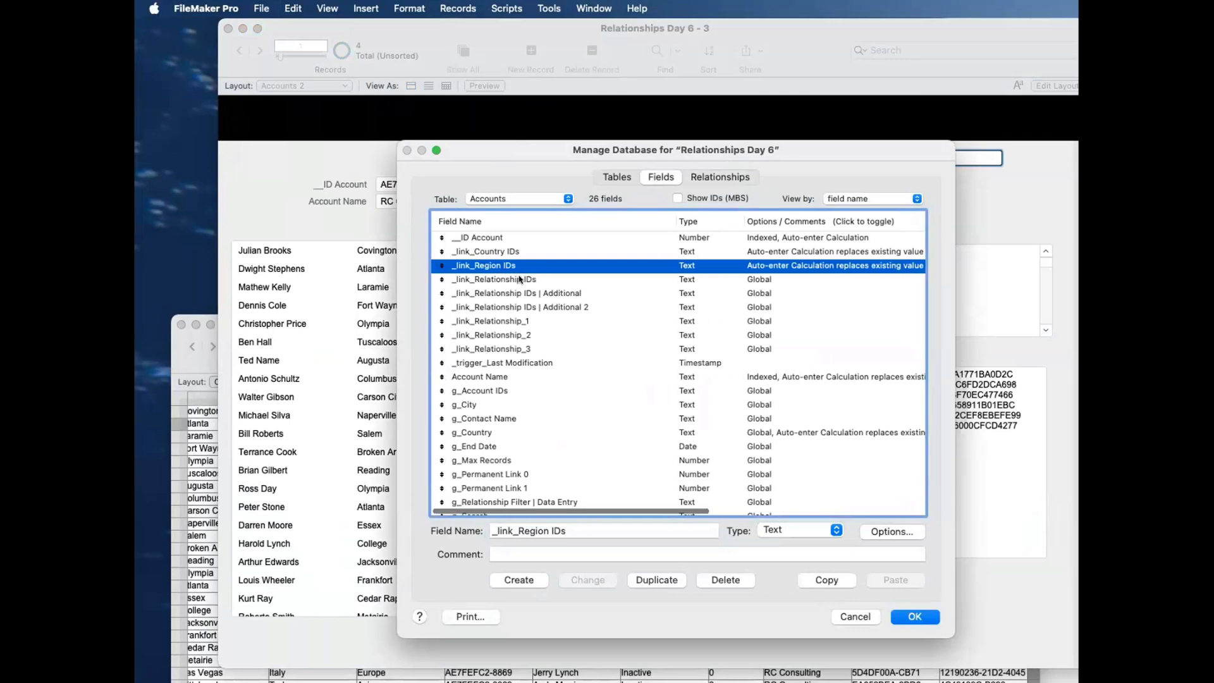
key("Return")
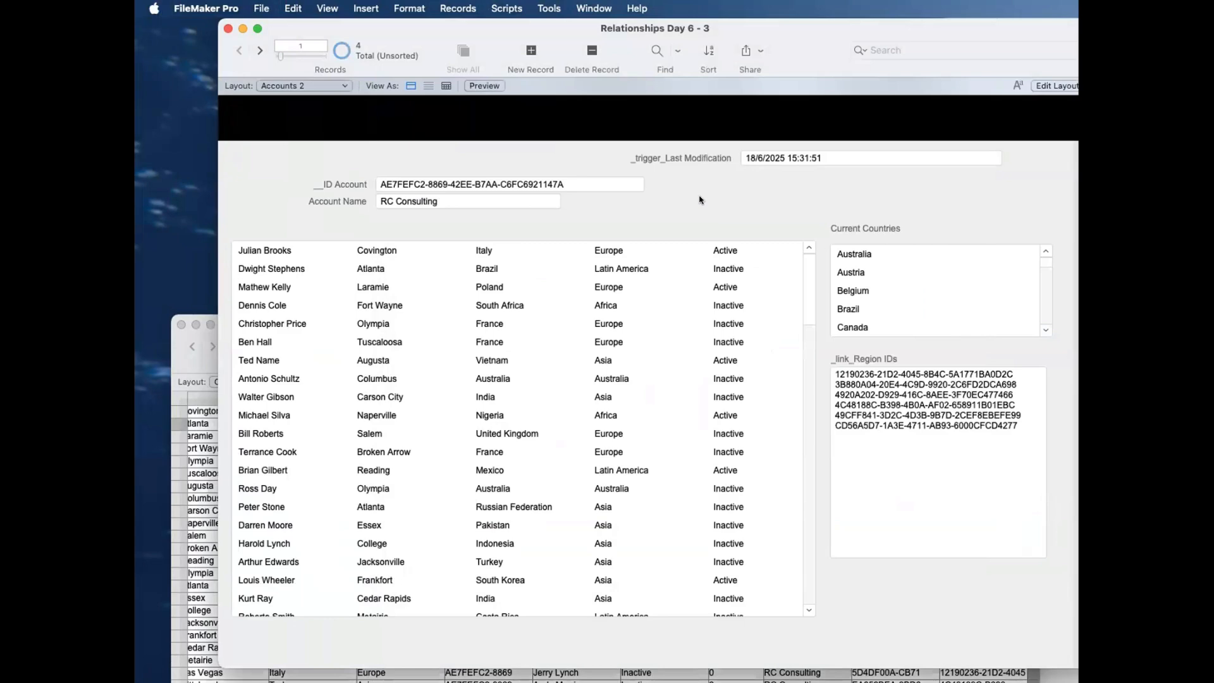
Step: Duplicate the T04c countries occurrence in the relationships graph and place the copy directly below it
key("super+shift+d")
left_click(711, 181)
left_click(649, 304)
key("super+d")
left_click_drag(650, 309, 653, 314)
Step: Rename the duplicated countries occurrence as T04d_accounts_REGIONS||ID Region||Current and base it on the Regions table
double_click(654, 314)
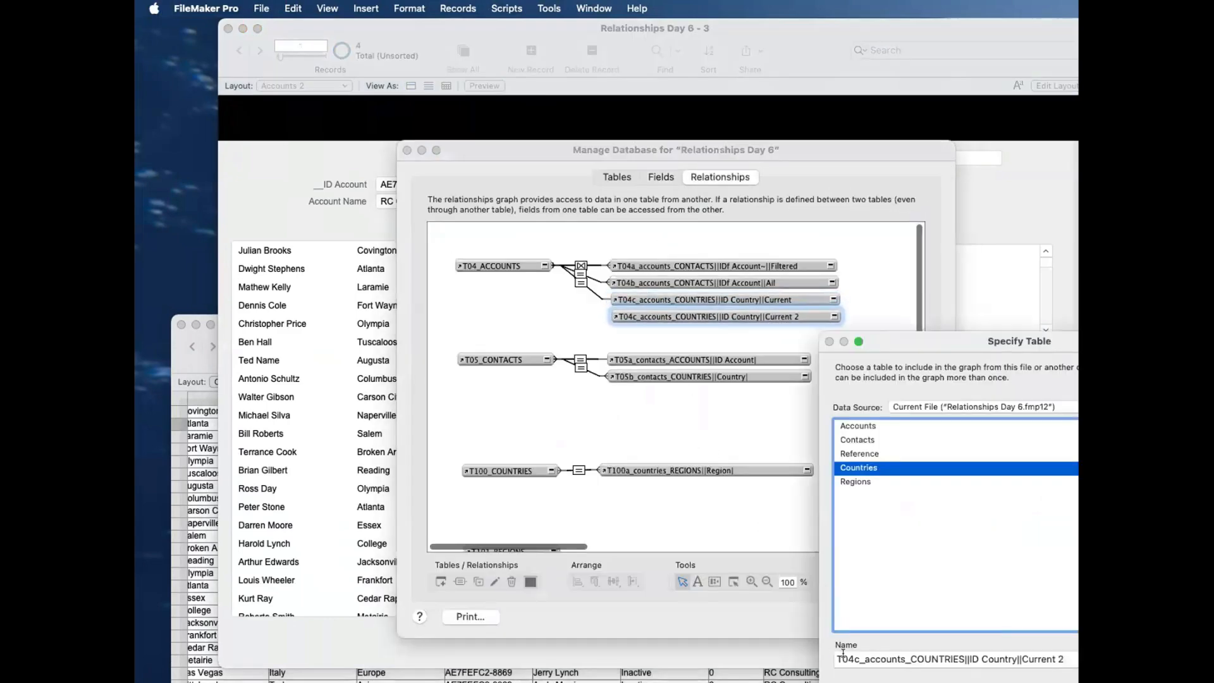
left_click(858, 659)
key("BackSpace")
type("d")
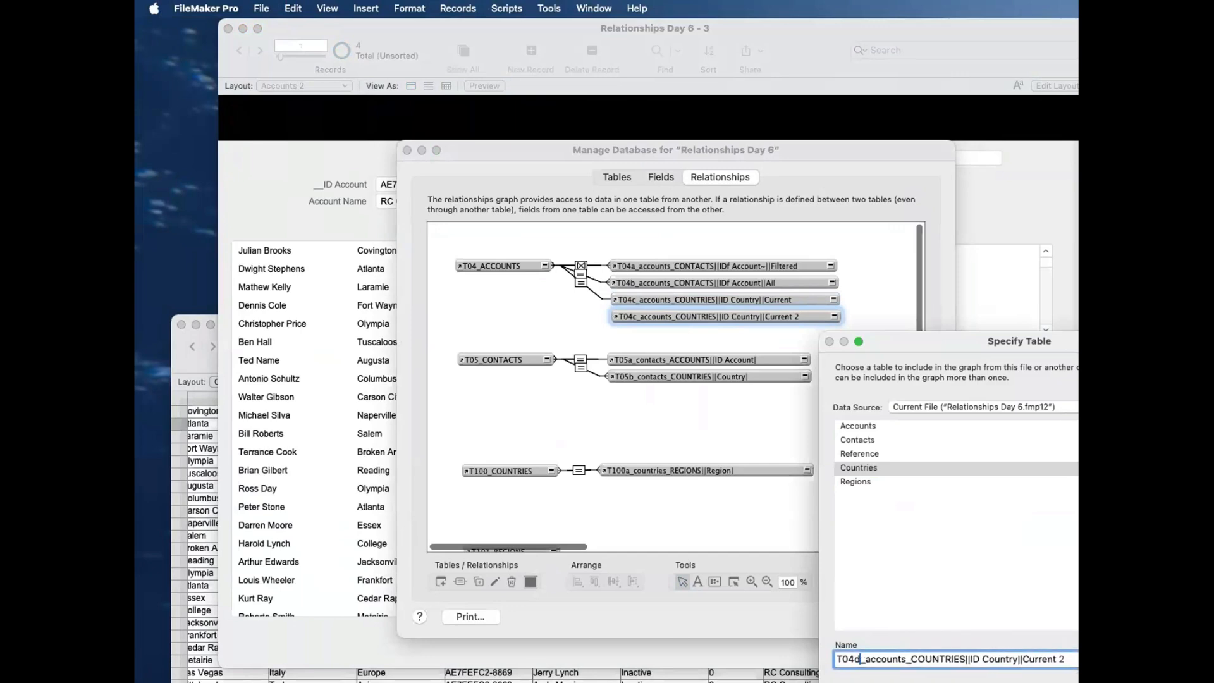
left_click_drag(911, 657, 966, 657)
type("REGION")
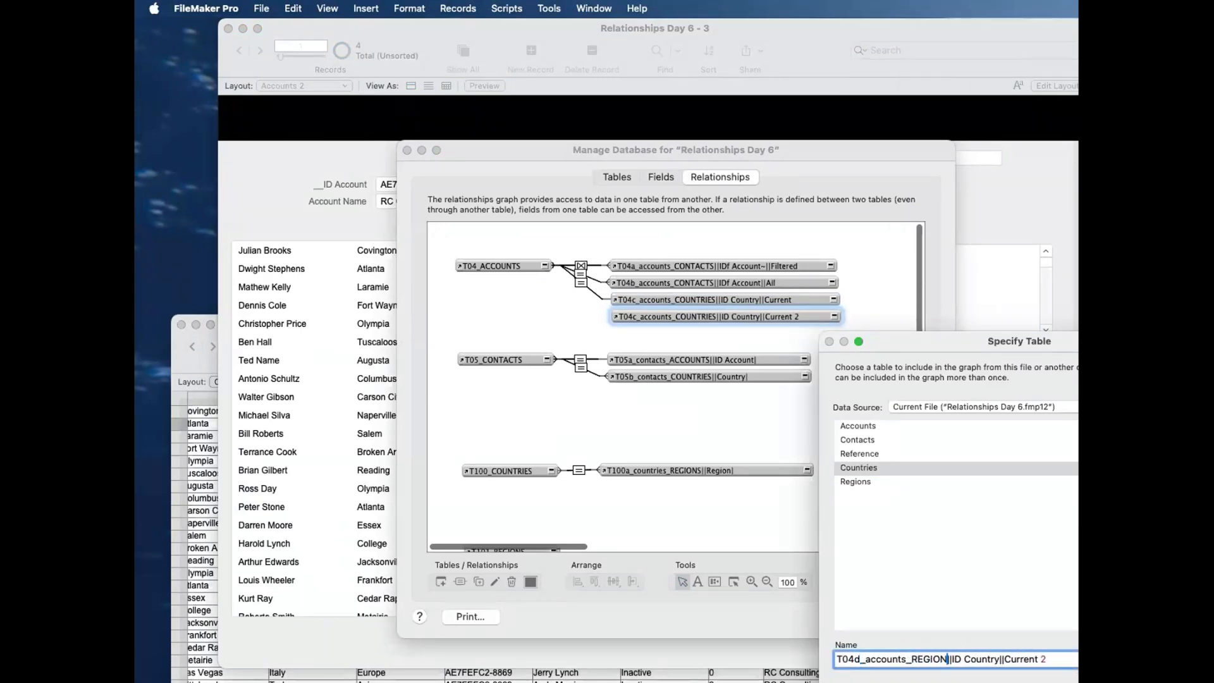
type("S")
double_click(992, 657)
type("Region")
key("super+Right")
key("BackSpace")
key("BackSpace")
double_click(856, 481)
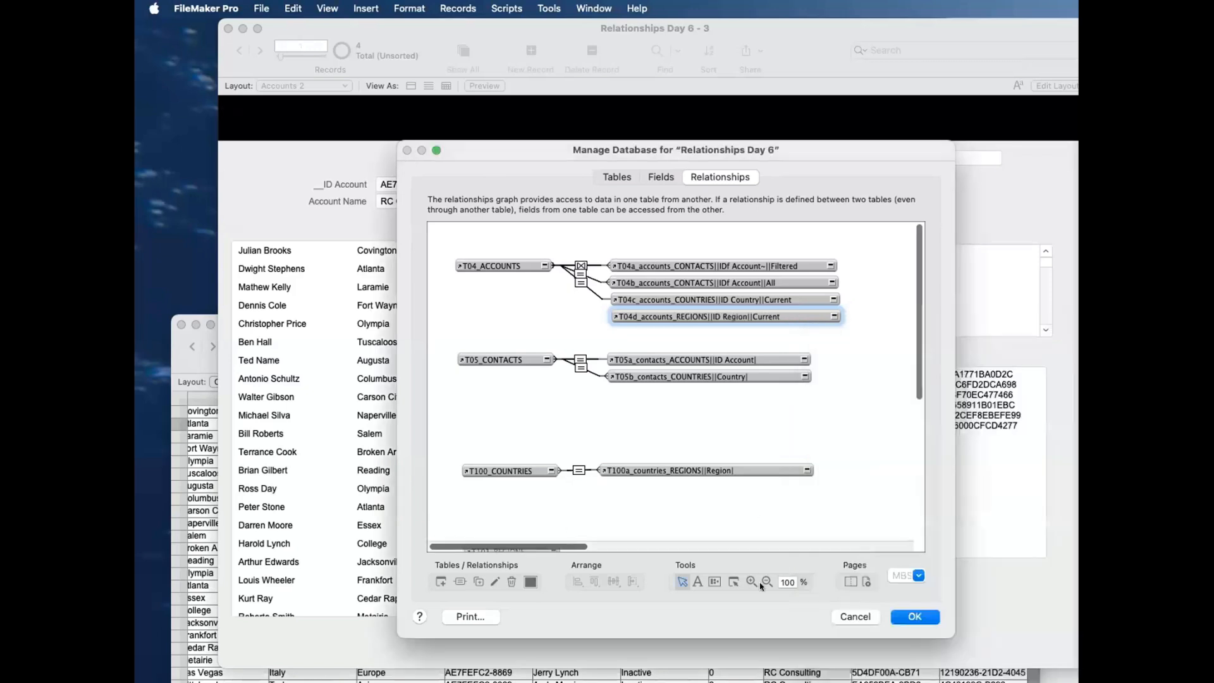
Step: Relate _link_Region IDs in T04_ACCOUNTS to __ID Region in the T04d regions occurrence, collapse both occurrences and save the database changes
left_click(544, 265)
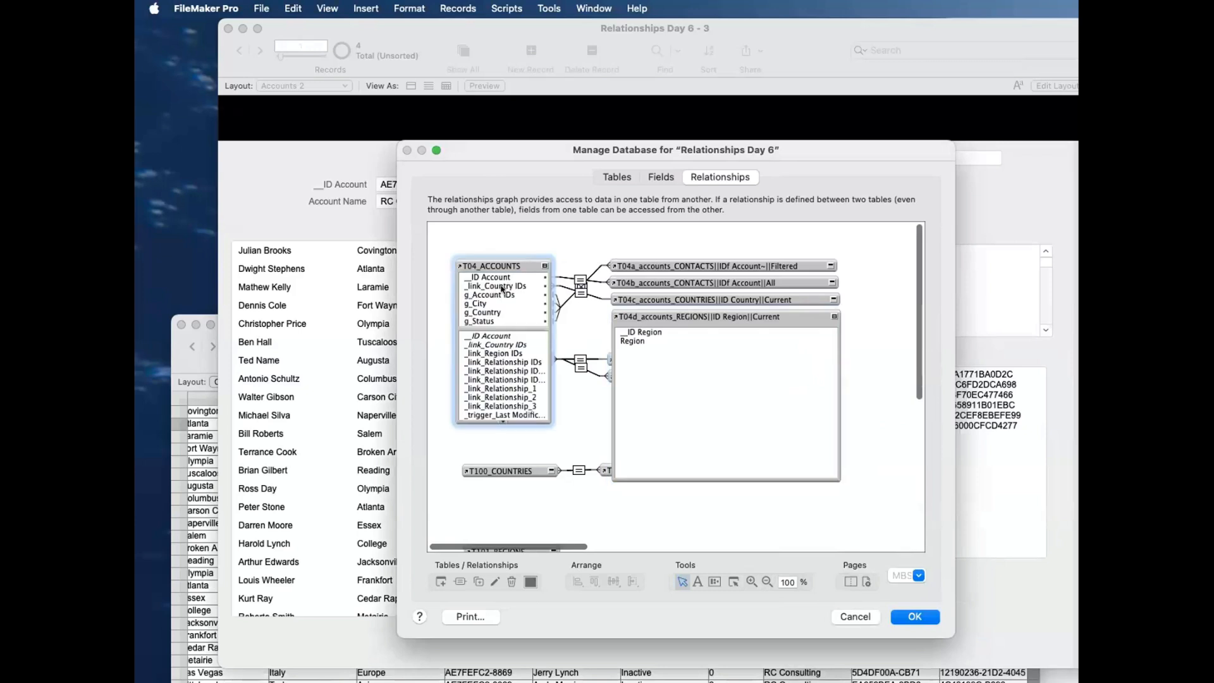
left_click_drag(496, 354, 640, 340)
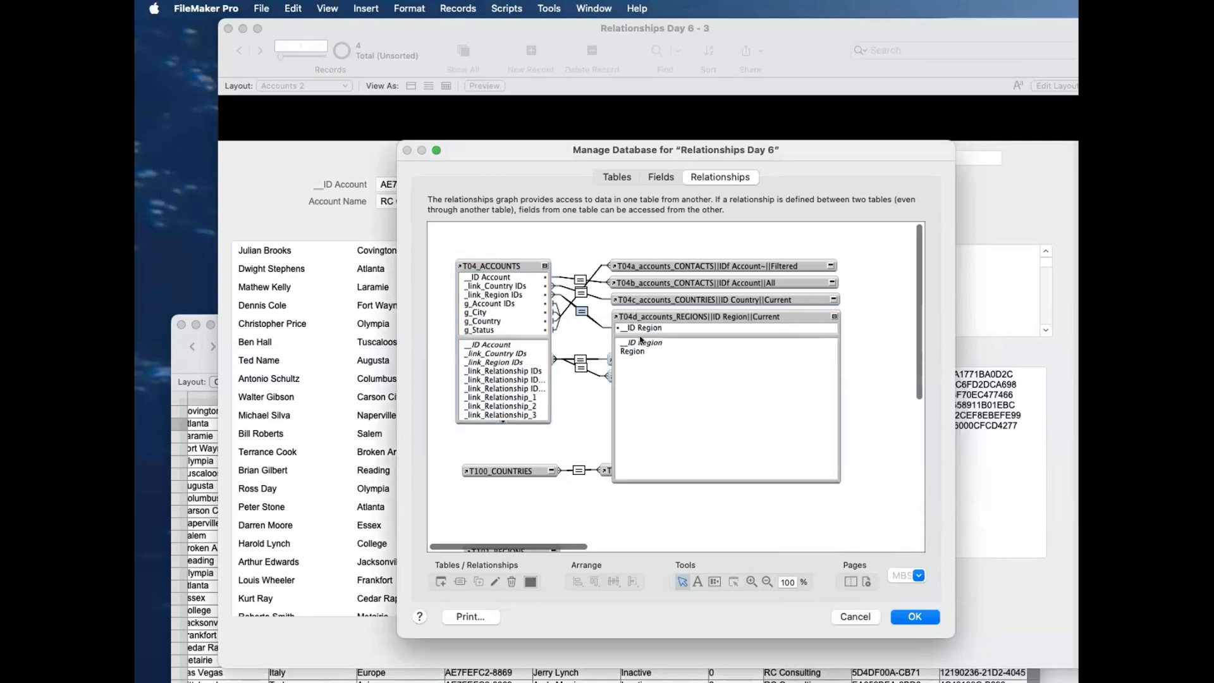
left_click(831, 314)
left_click(543, 265)
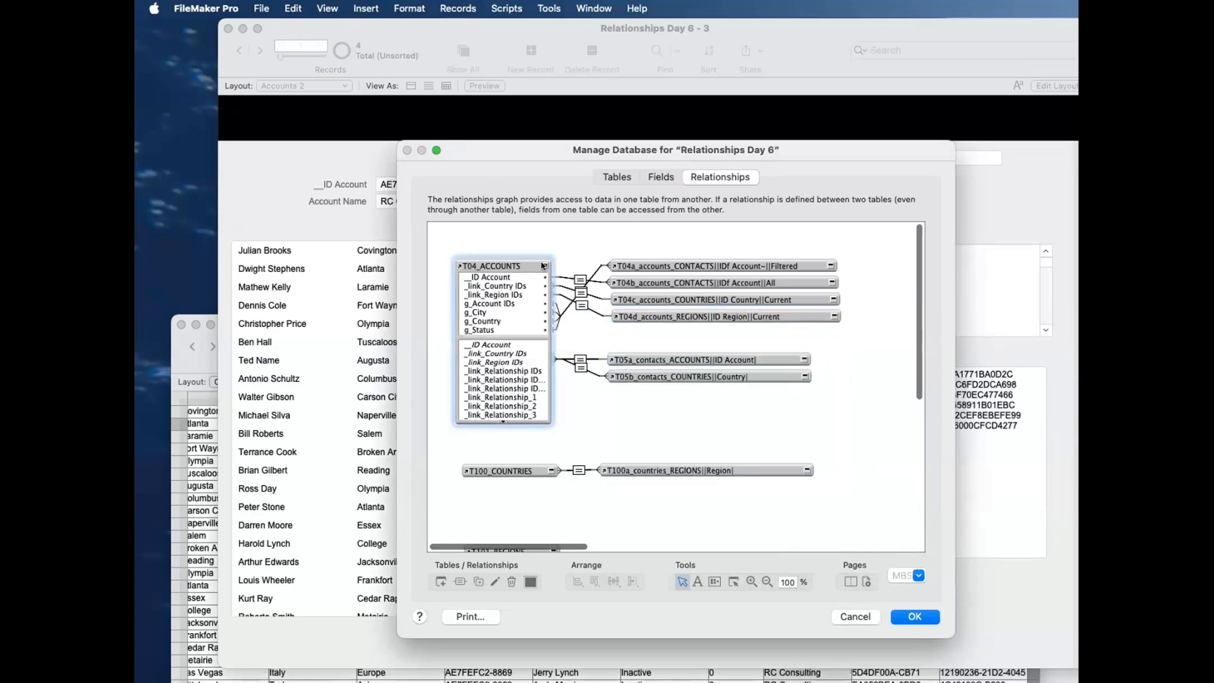
left_click(543, 265)
left_click(917, 618)
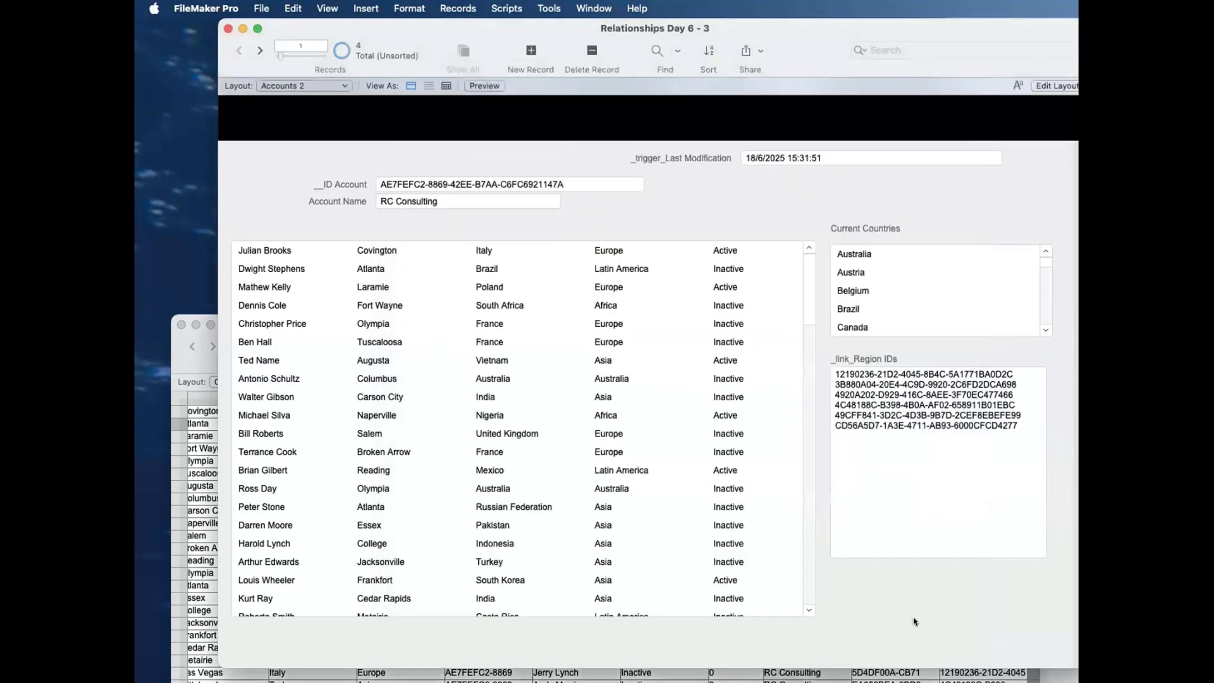
Step: Replace the _link_Region IDs field and label on the layout with a seven-row portal from T04d_accounts_REGIONS||ID Region||Current containing the Region field
key("super+l")
left_click(814, 377)
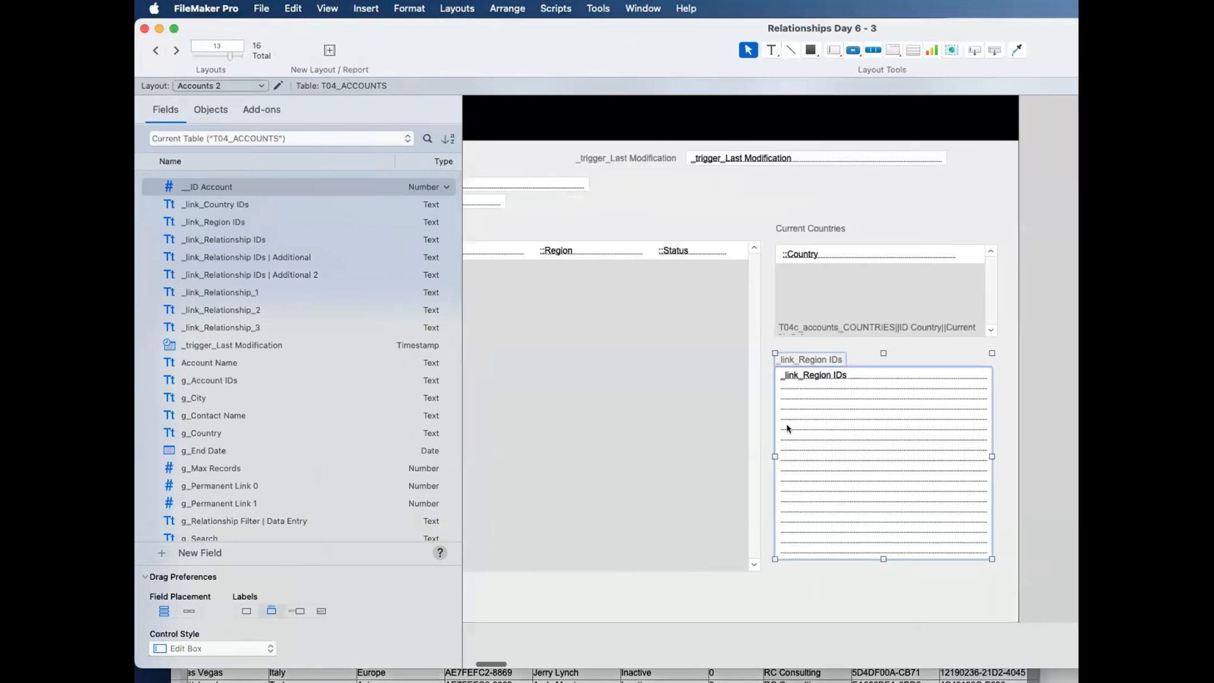
key("Delete")
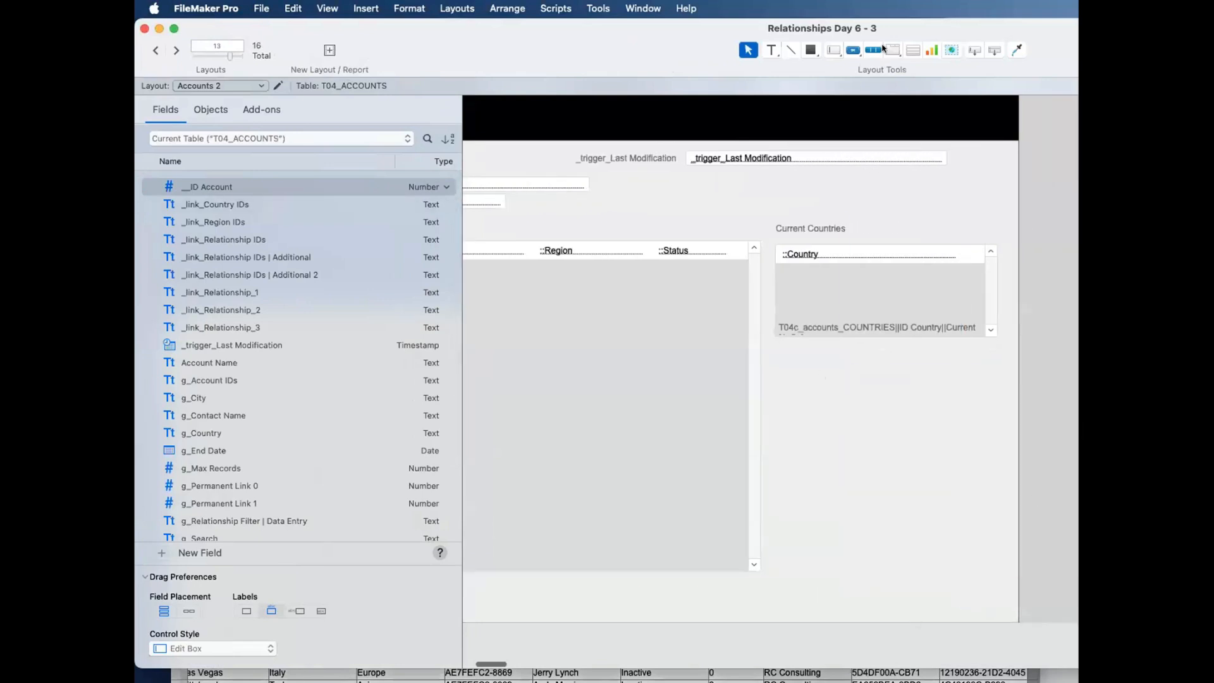
left_click(913, 50)
left_click_drag(779, 350, 991, 480)
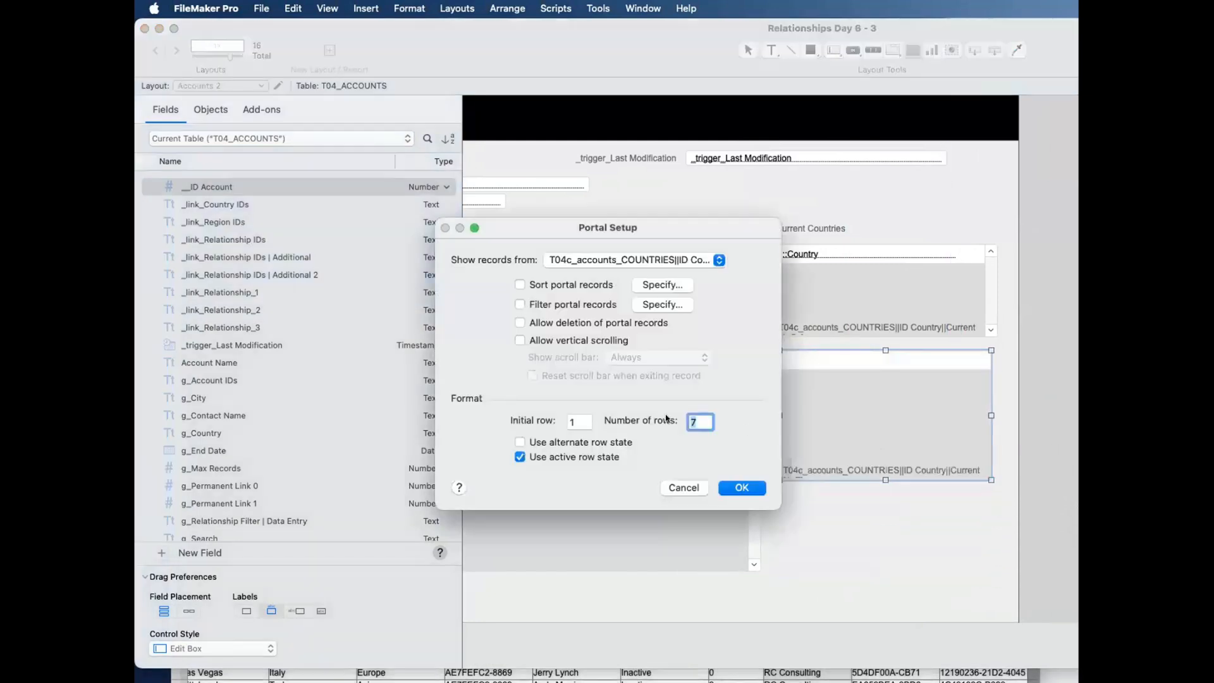
left_click(614, 258)
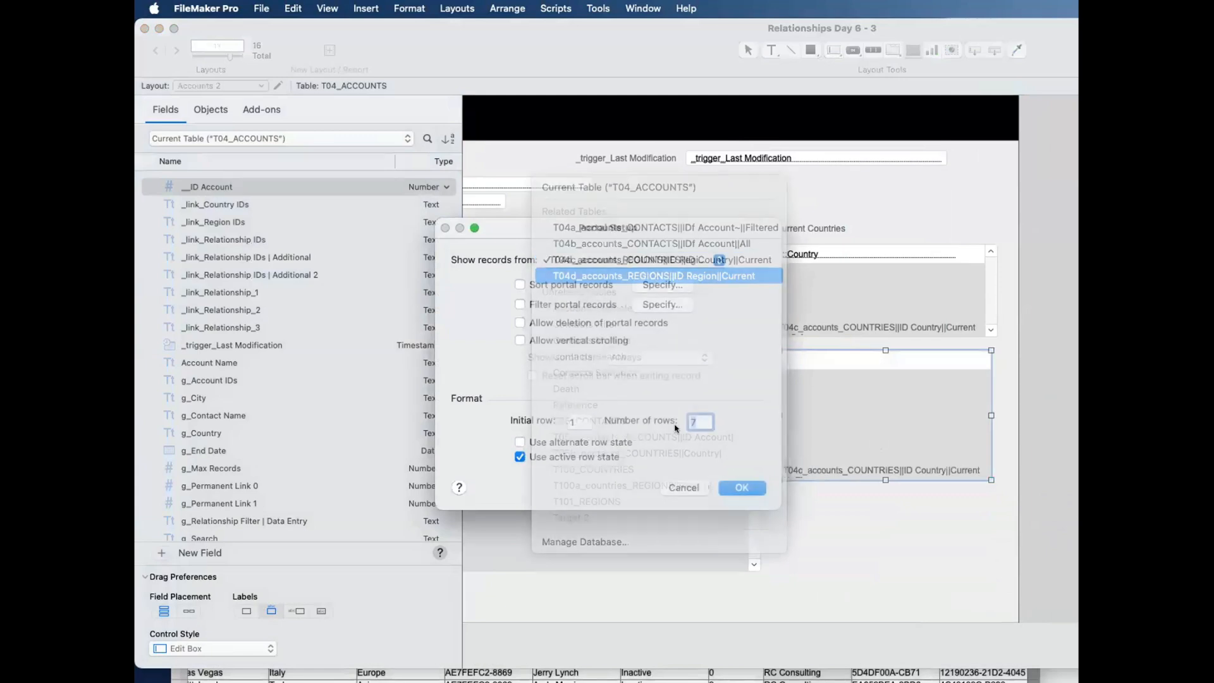
left_click(742, 488)
double_click(698, 268)
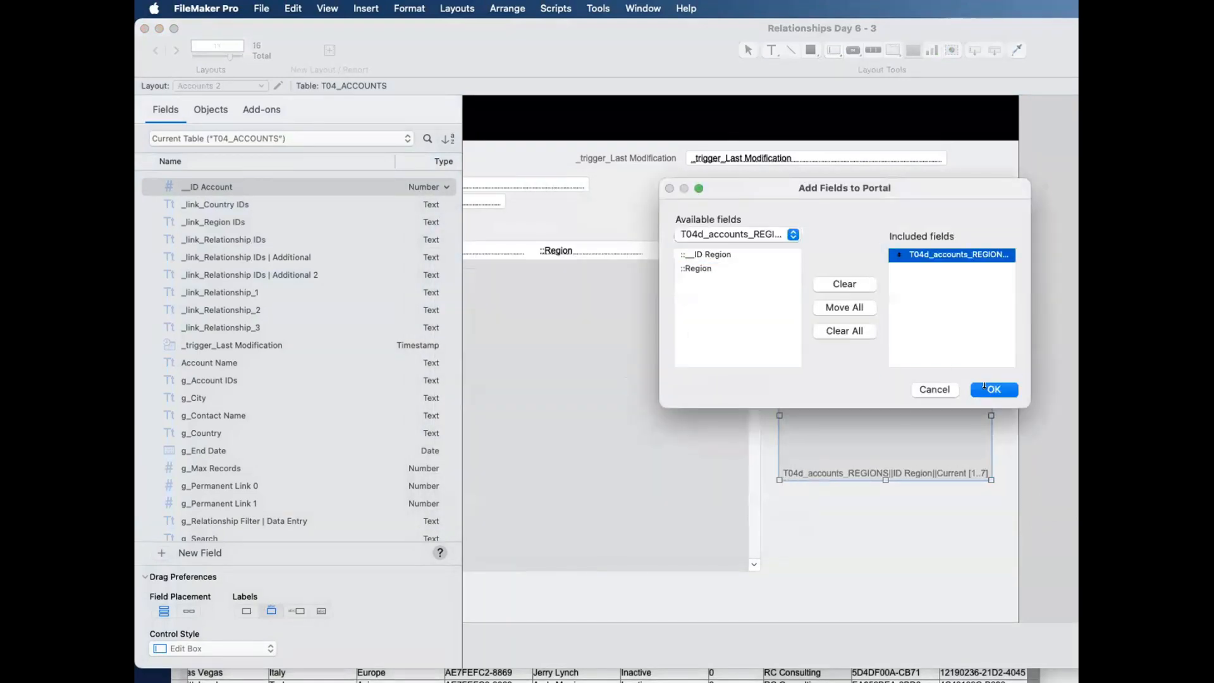
left_click(980, 389)
Step: Move the regions portal lower, align it with the Current Countries portal and widen it to match that portal's width
left_click_drag(865, 398, 854, 499)
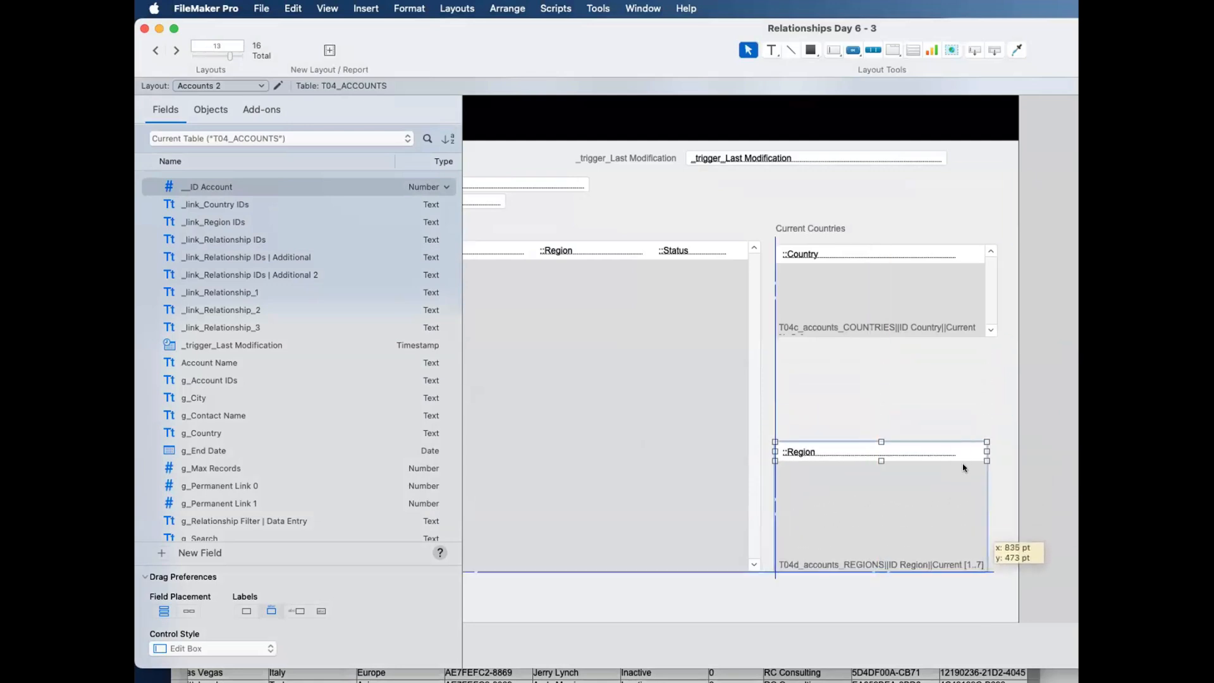
left_click_drag(986, 450, 998, 451)
left_click(951, 451)
Step: Copy the Current Countries label to just above the regions portal and change its text to Current Regions
left_click(821, 231)
left_click_drag(820, 230, 824, 429)
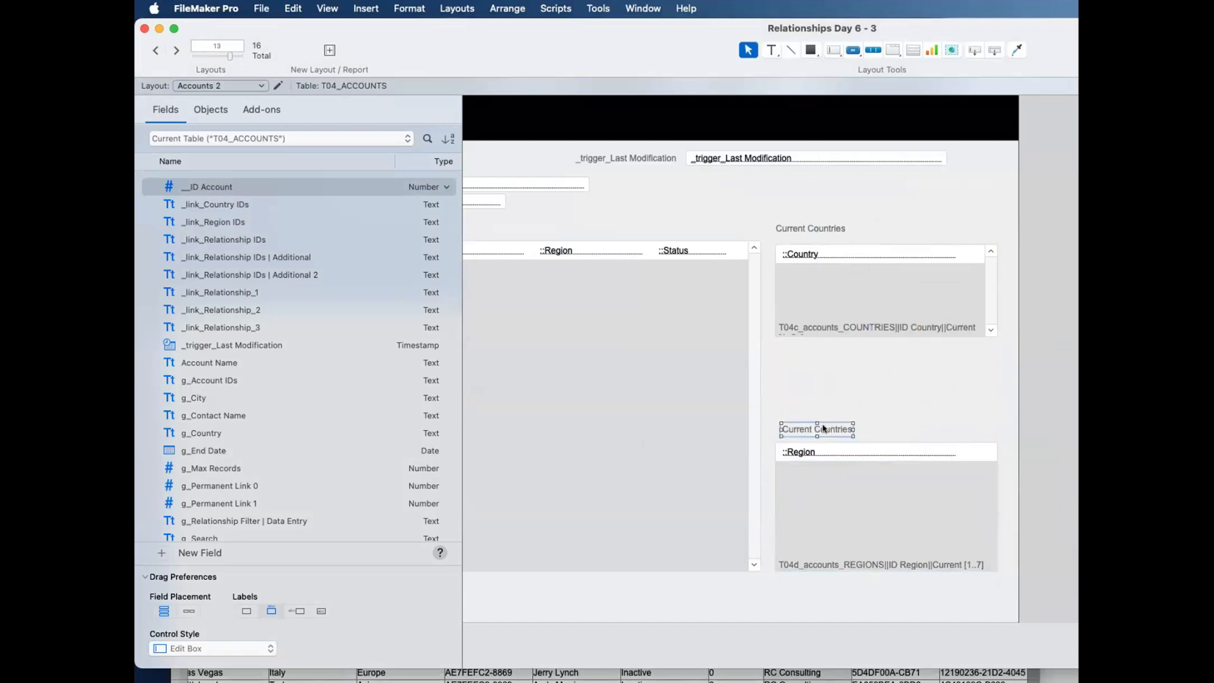
left_click(823, 428)
double_click(822, 428)
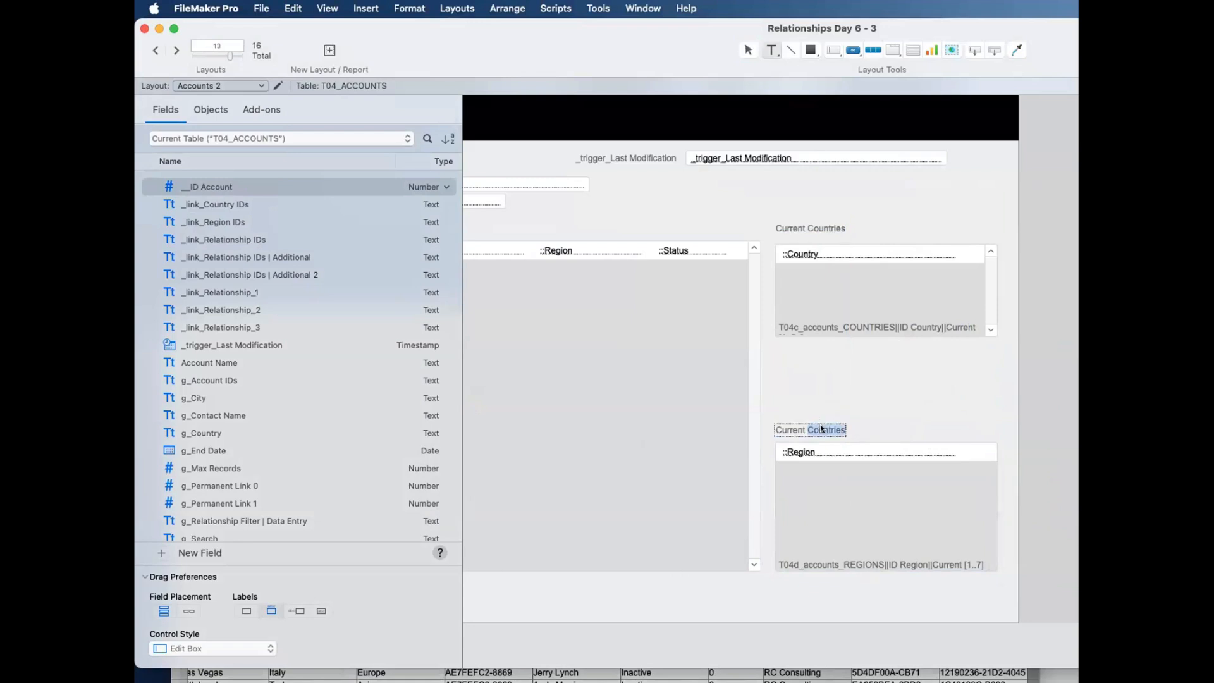
type("Regions")
Step: Set the Current Countries portal to show 7 rows
left_click(848, 300)
double_click(848, 299)
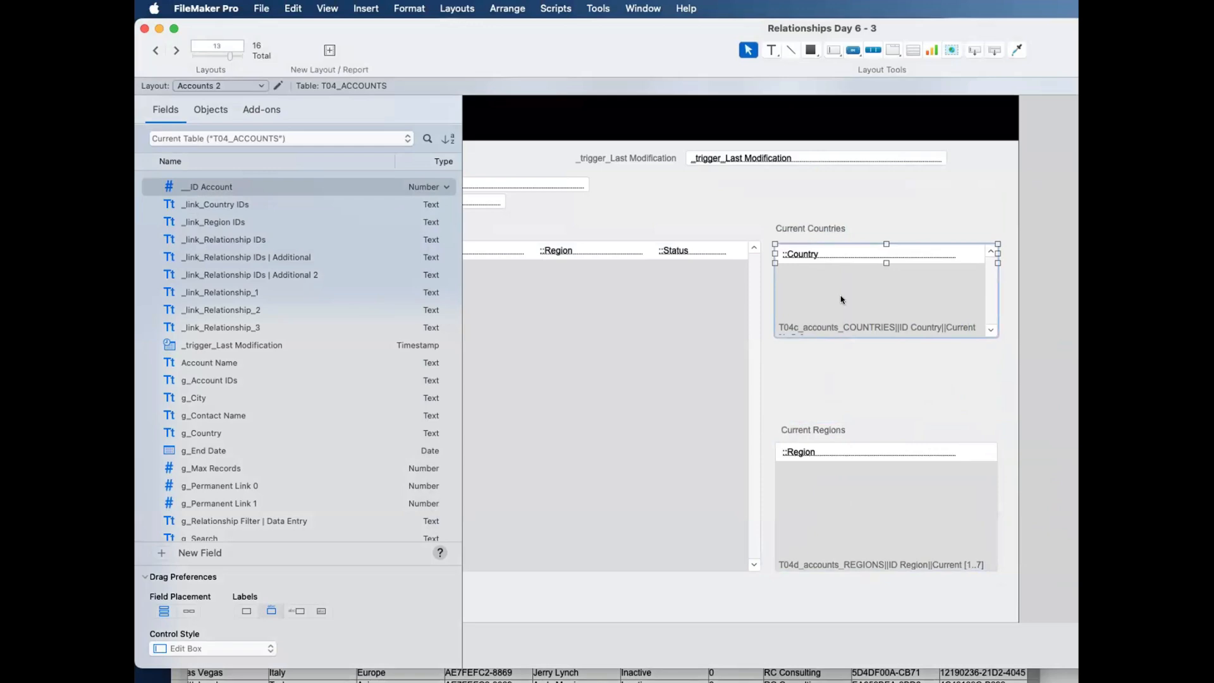
double_click(844, 300)
type("7")
key("Return")
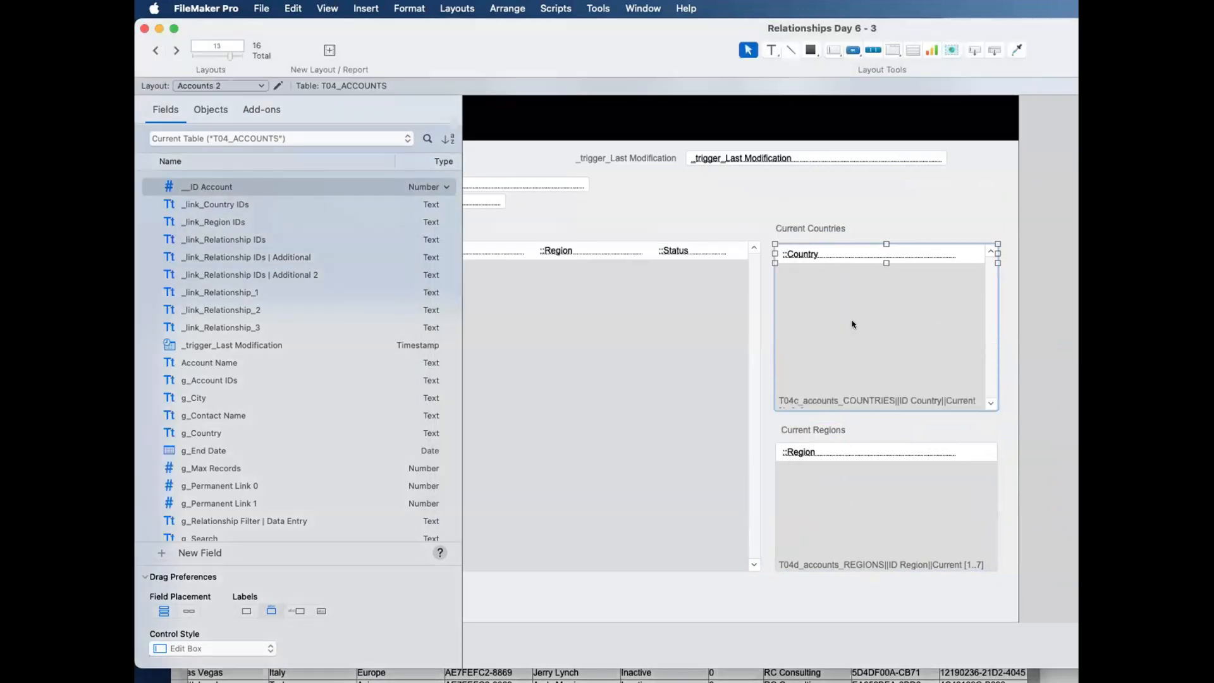
Step: In Browse mode, check the related countries and regions shown for each of the four accounts
key("super+b")
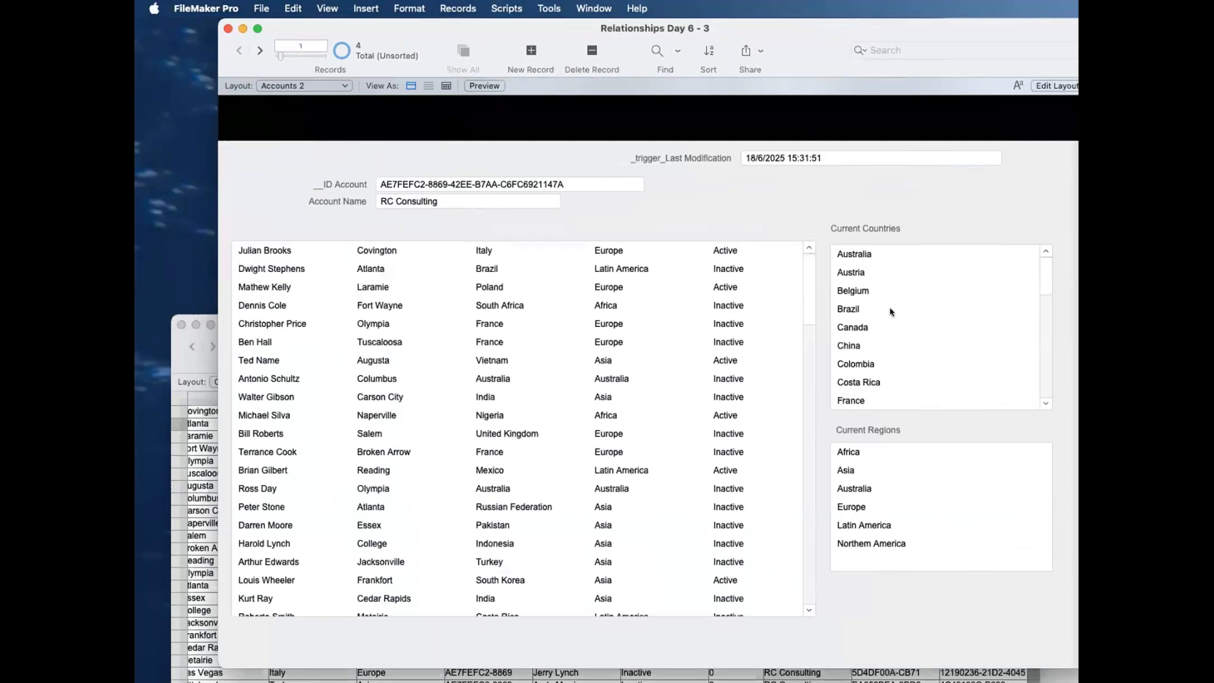
scroll(924, 316, "down", 10)
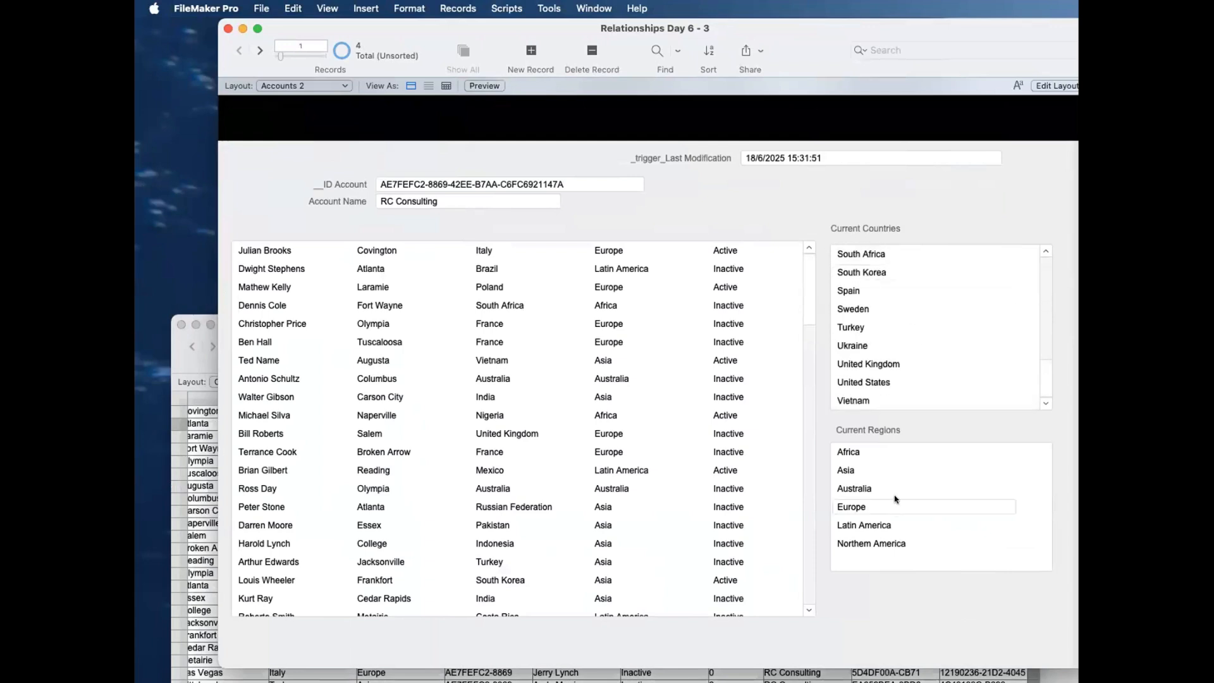
left_click(259, 52)
left_click(260, 52)
left_click(260, 52)
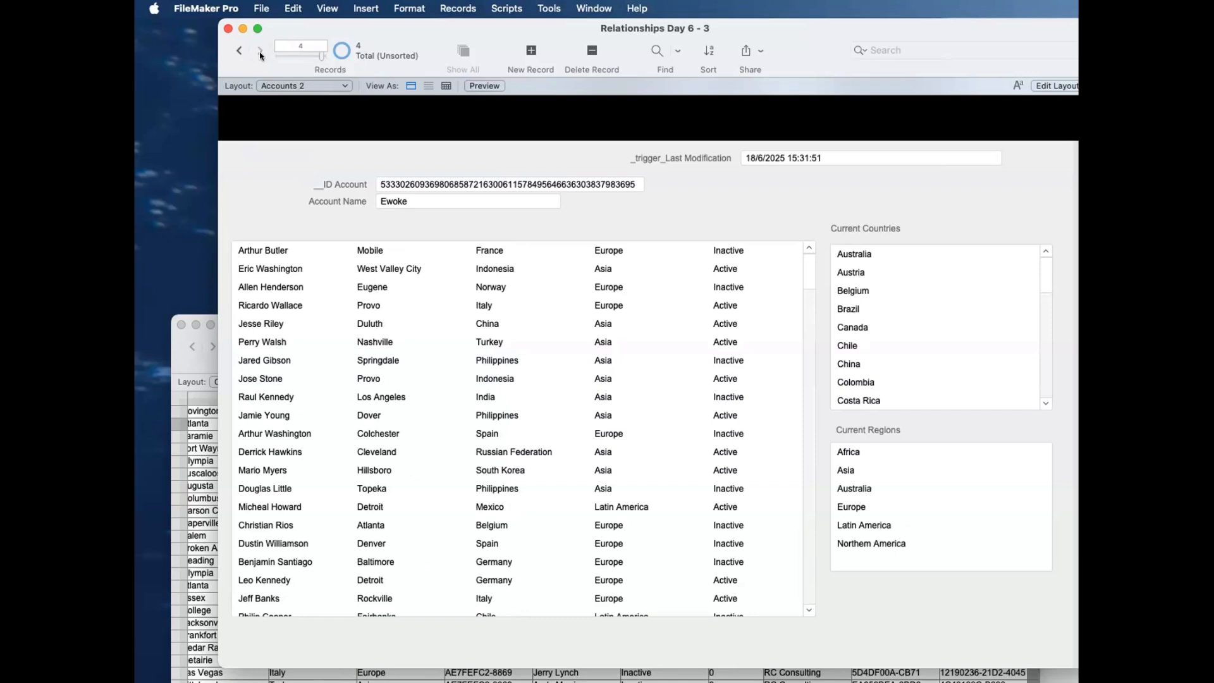
Step: Review the Regions table's IDs and the Countries table's country and region IDs in their separate windows
left_click(1100, 518)
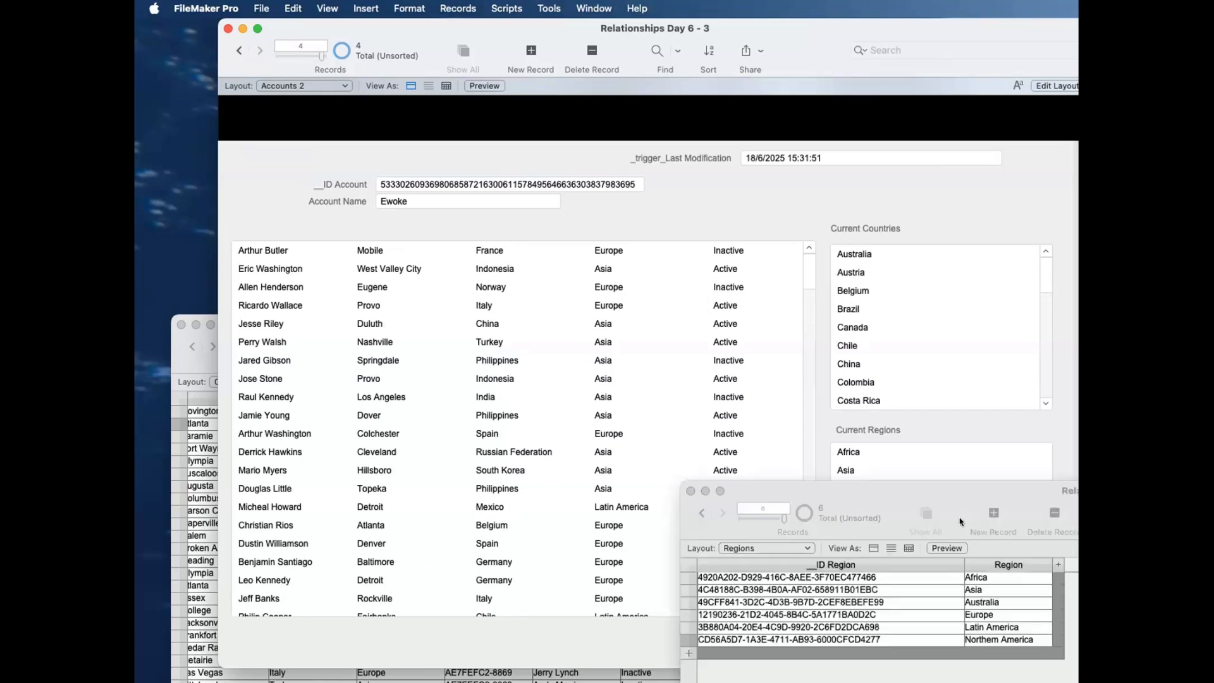
left_click_drag(881, 502, 846, 368)
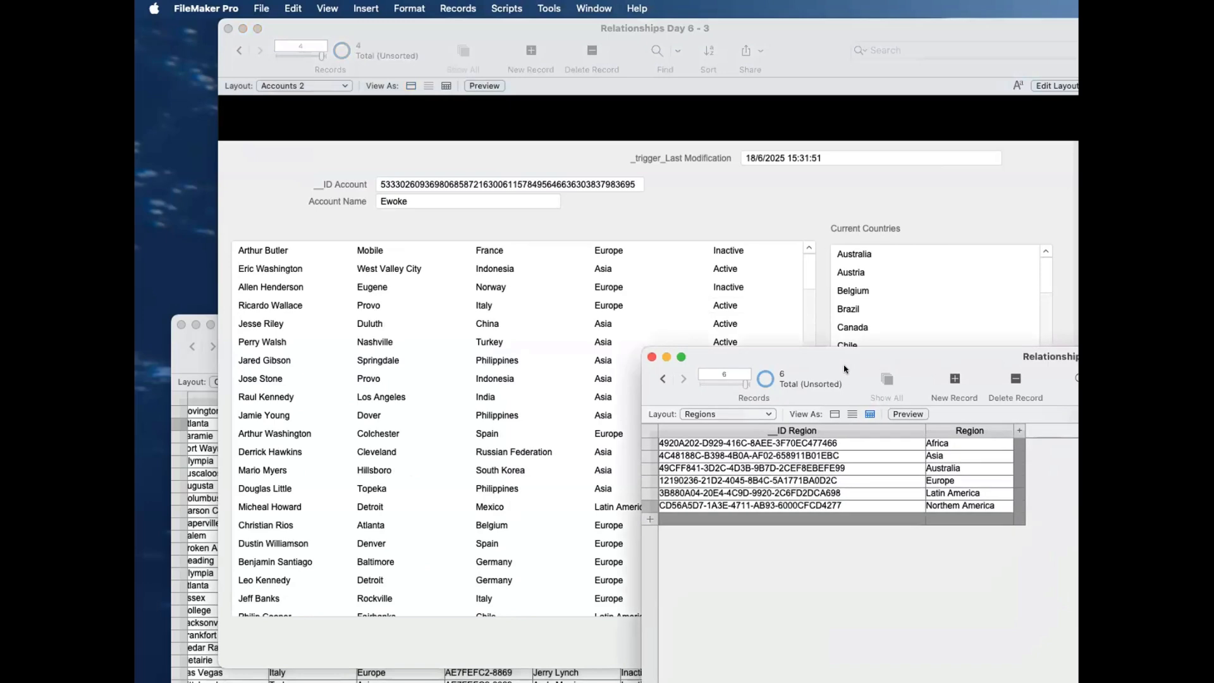
left_click(736, 417)
left_click(736, 402)
double_click(899, 372)
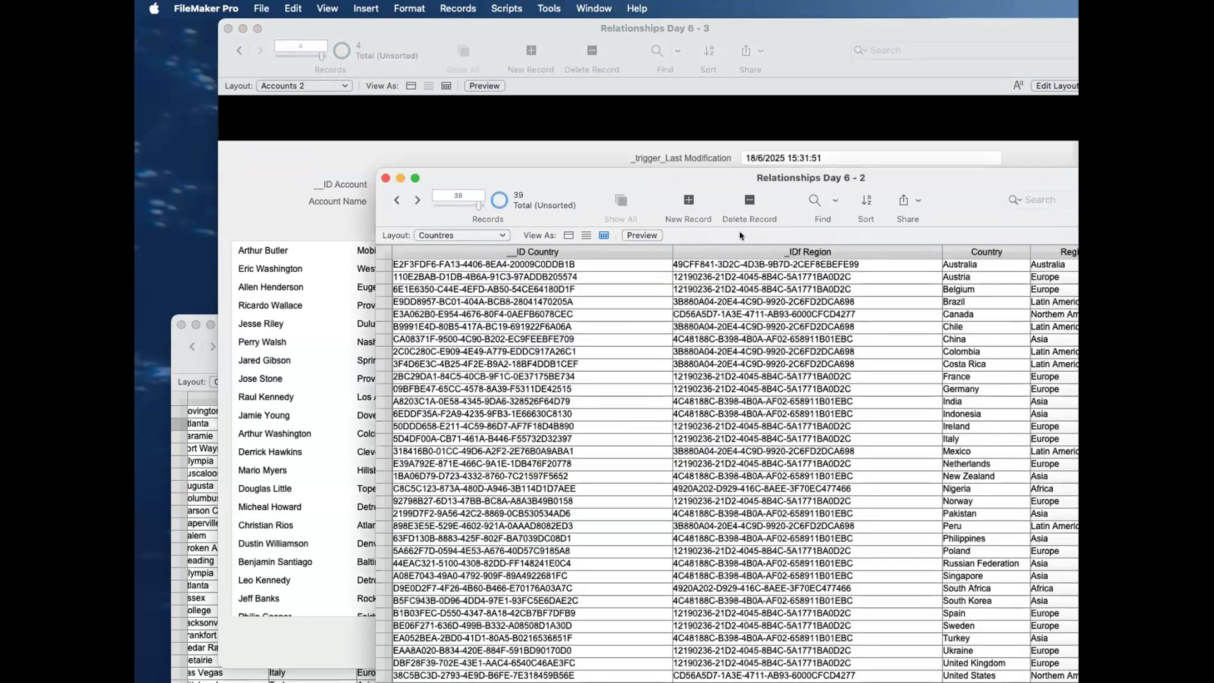
left_click_drag(730, 177, 795, 207)
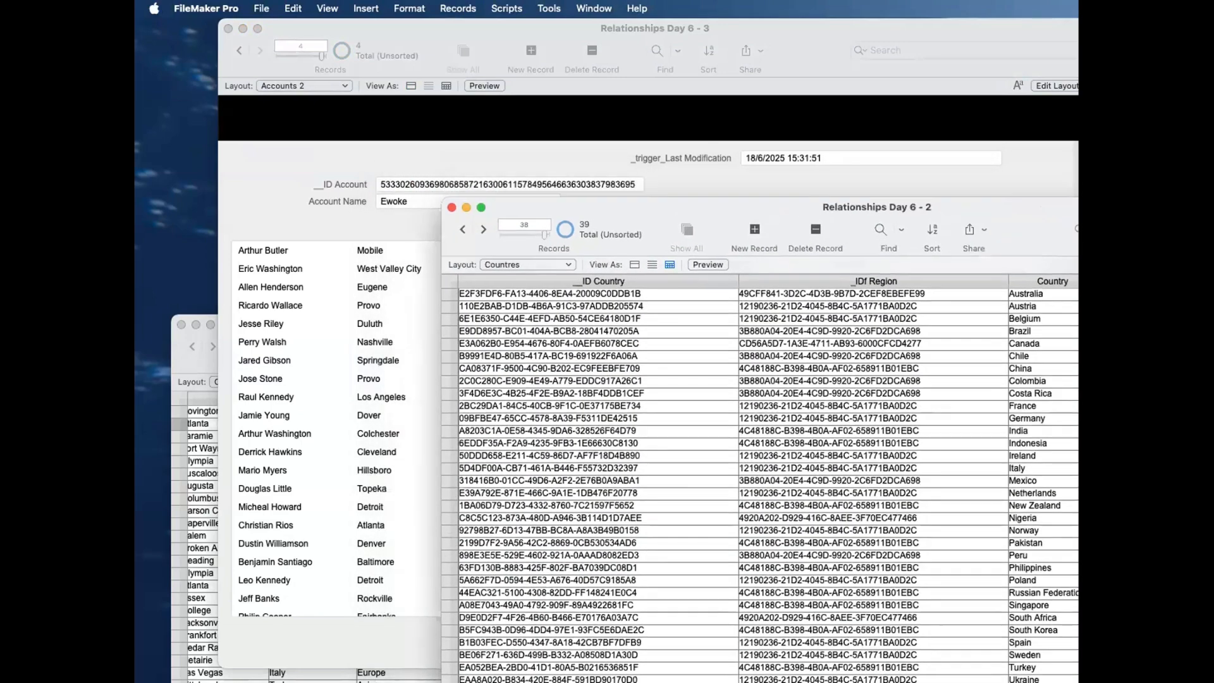
Step: Examine the _IDf Country and _IDf Region values in the Contacts table, and return to the Accounts 2 window
key("super+grave")
left_click_drag(358, 322, 525, 155)
left_click(642, 260)
left_click(681, 280)
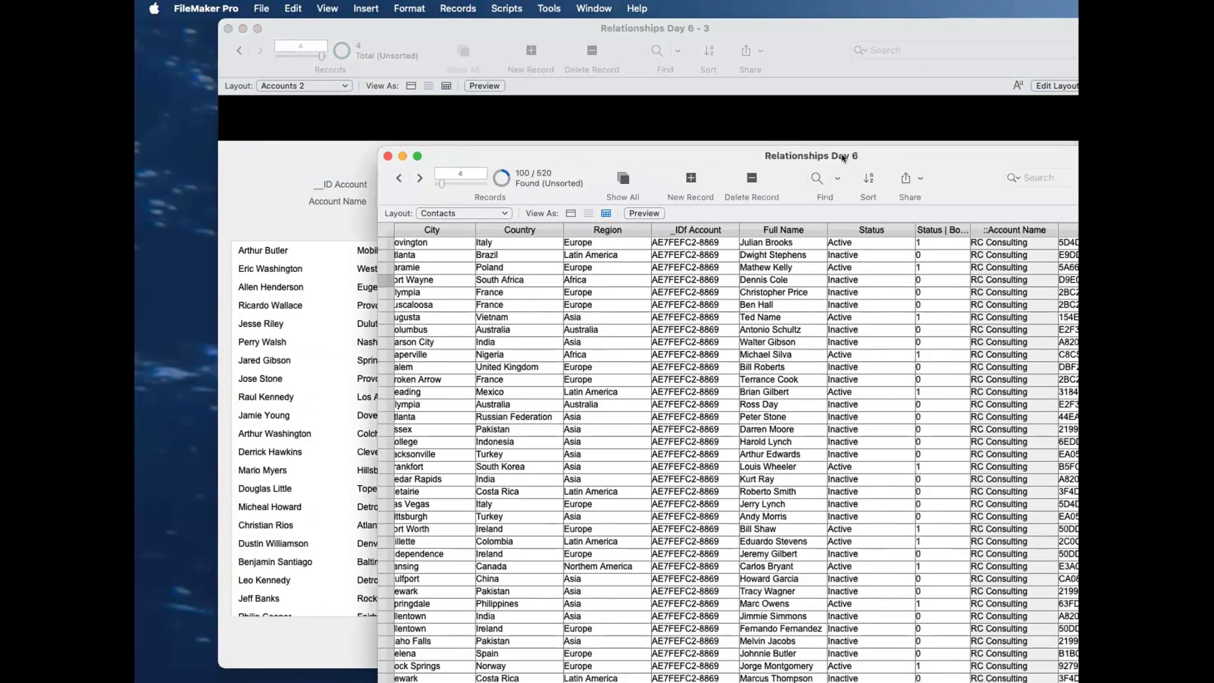
left_click_drag(841, 153, 798, 144)
left_click(858, 232)
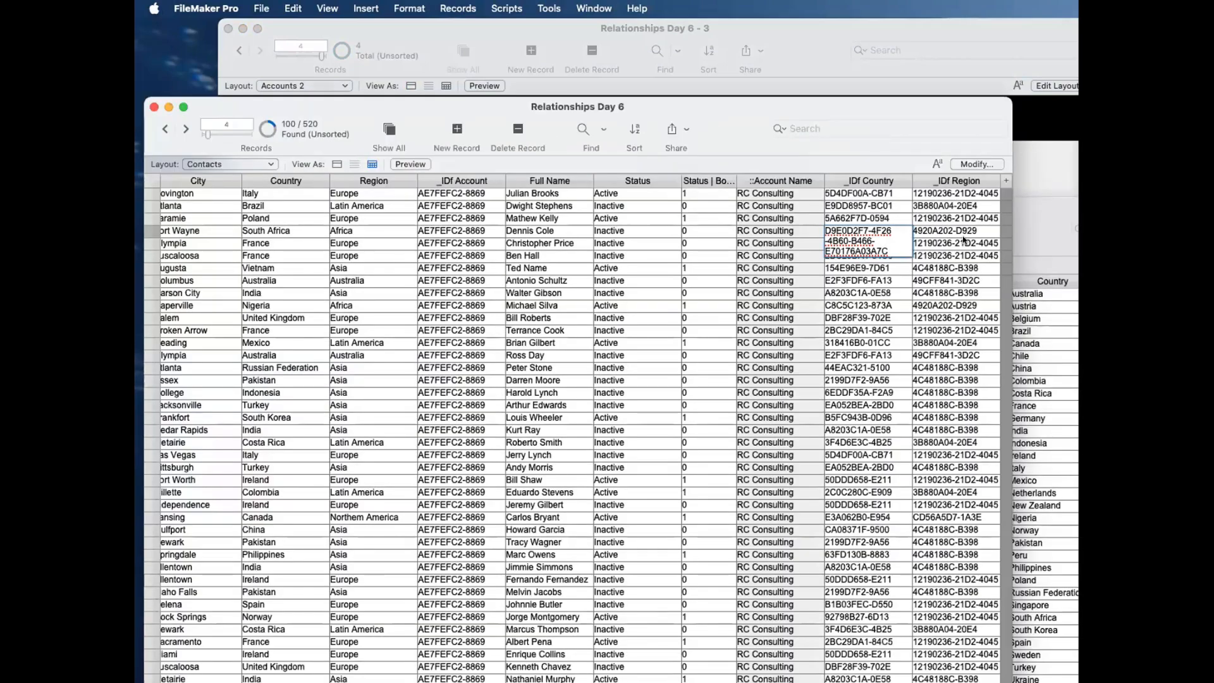
left_click(958, 232)
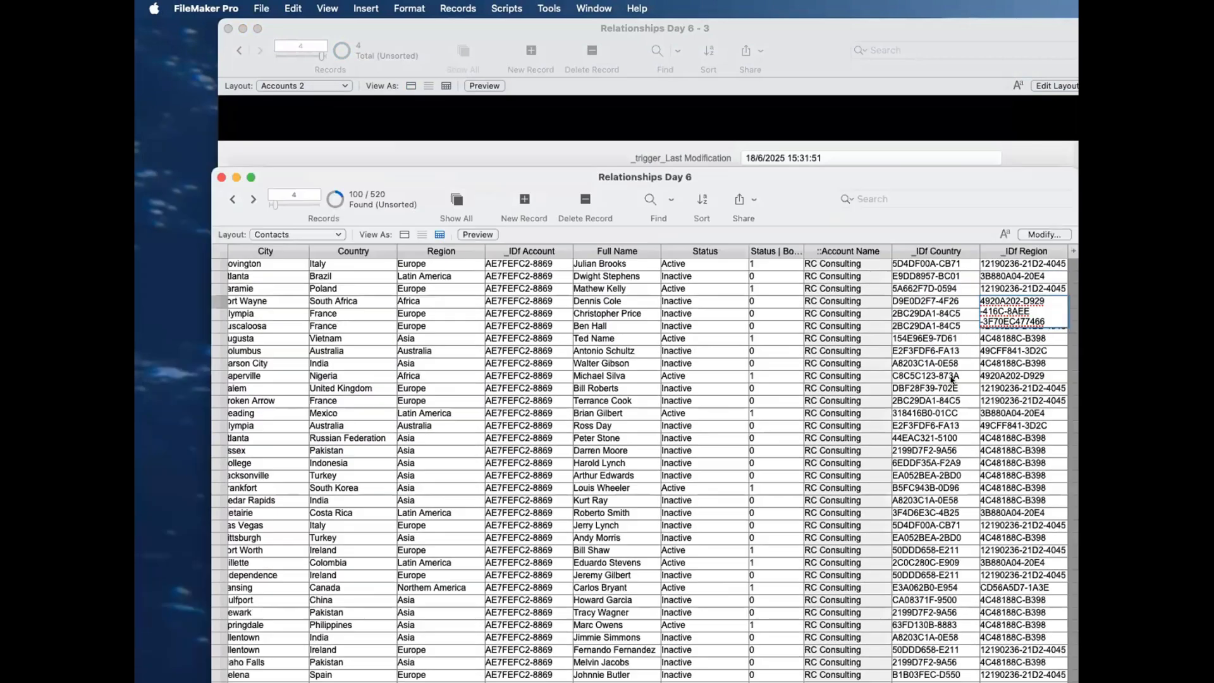
left_click_drag(798, 205, 952, 380)
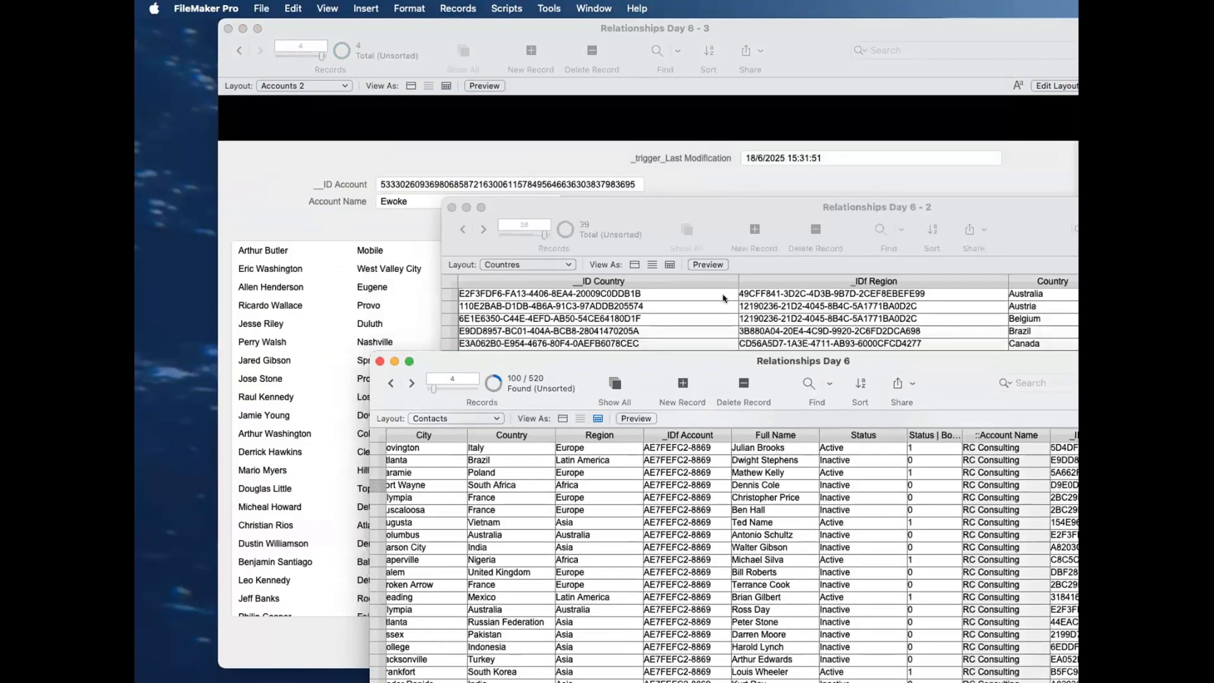
left_click(596, 148)
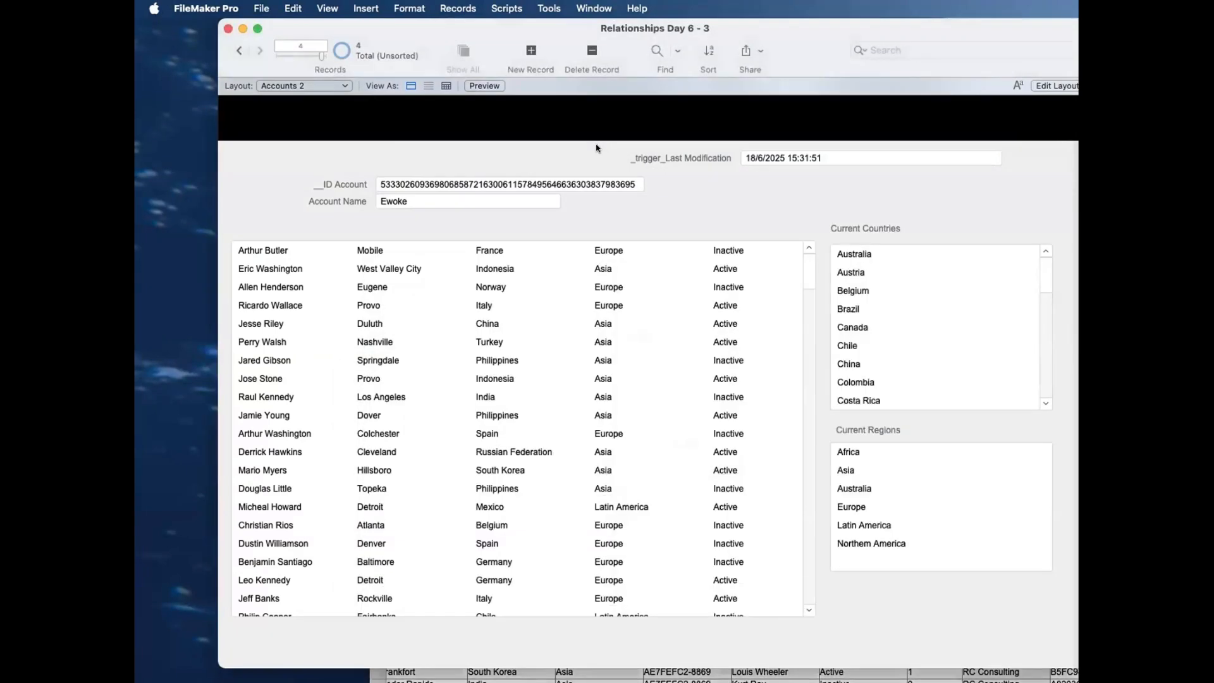
scroll(599, 353, "down", 10)
scroll(599, 352, "up", 10)
scroll(950, 291, "down", 10)
scroll(951, 303, "up", 10)
scroll(655, 419, "down", 10)
scroll(607, 381, "up", 10)
scroll(982, 295, "down", 10)
scroll(982, 294, "up", 10)
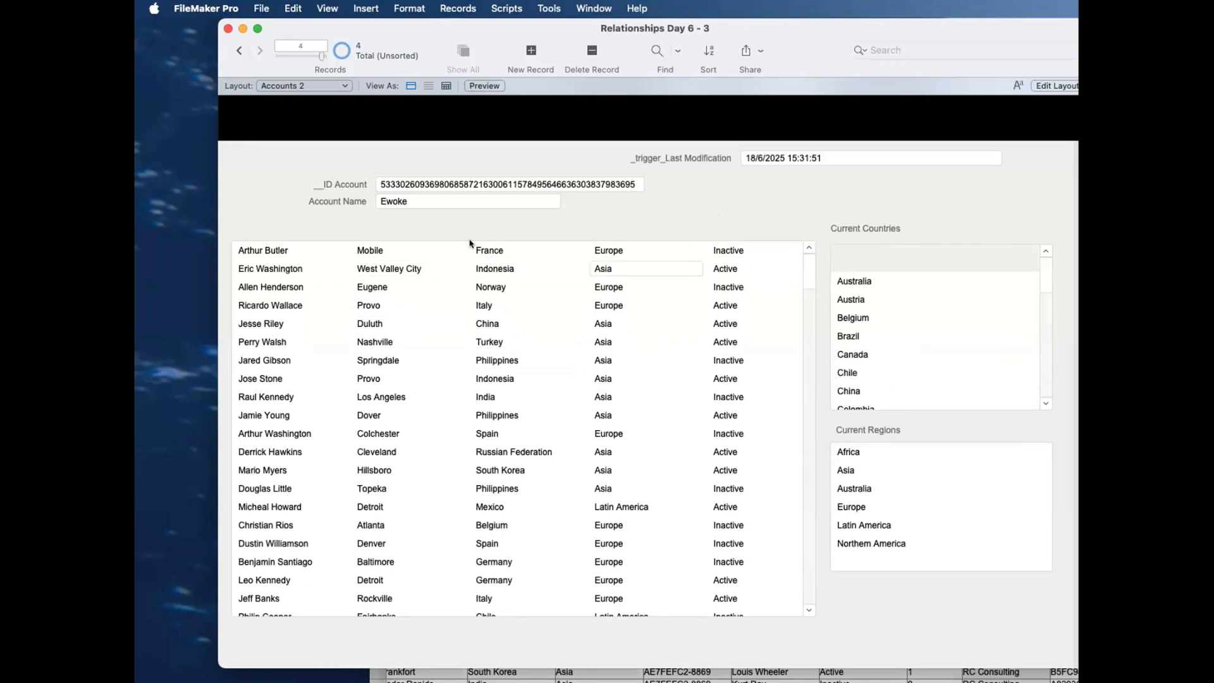
Step: Go back to the RC Consulting account and look through its contacts and its related countries
left_click(430, 201)
left_click_drag(321, 55, 256, 70)
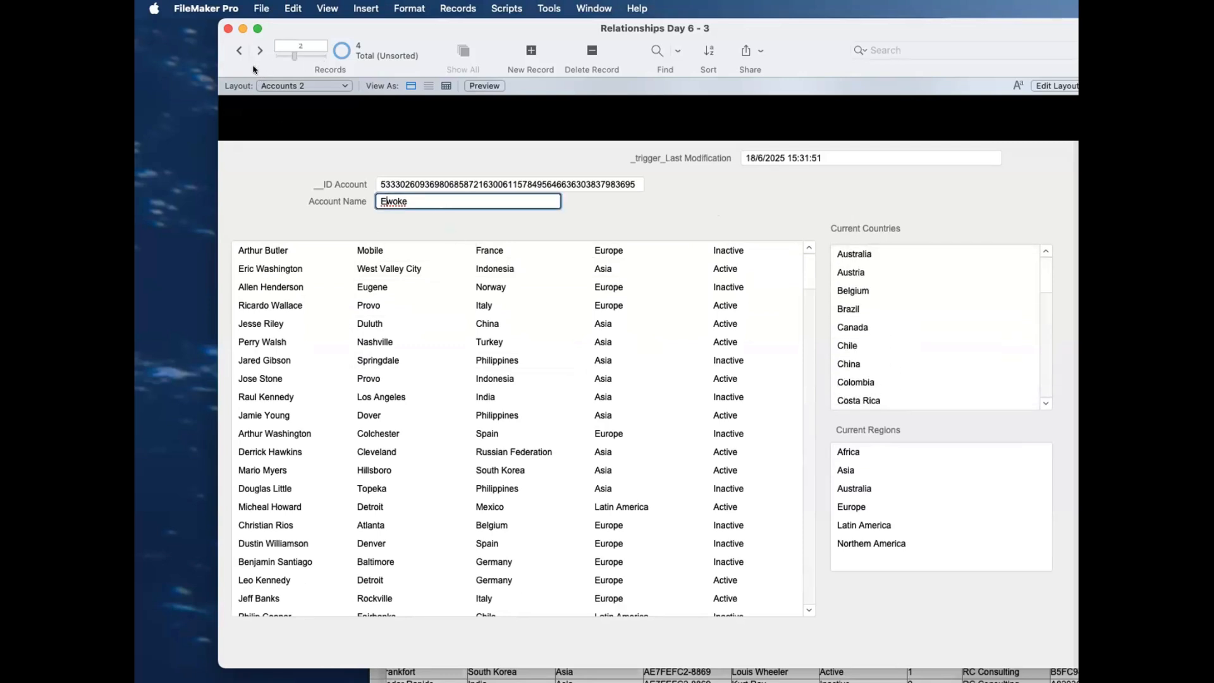
left_click(401, 219)
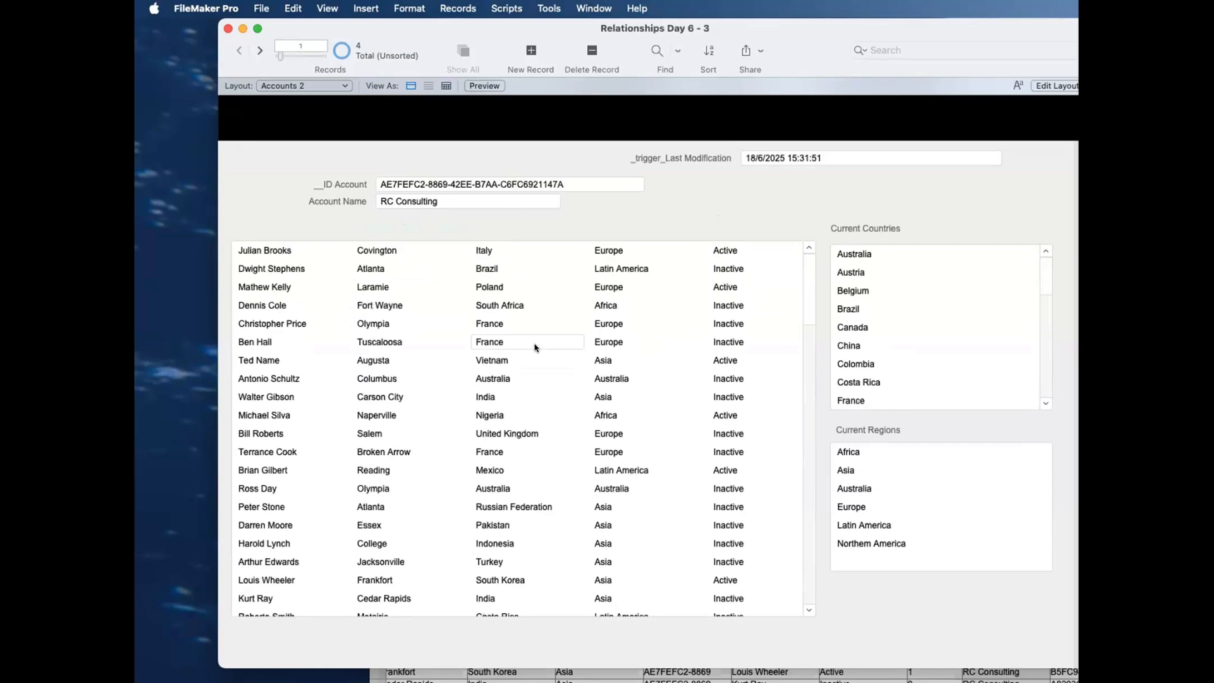
scroll(537, 347, "down", 5)
scroll(537, 347, "up", 5)
left_click(493, 203)
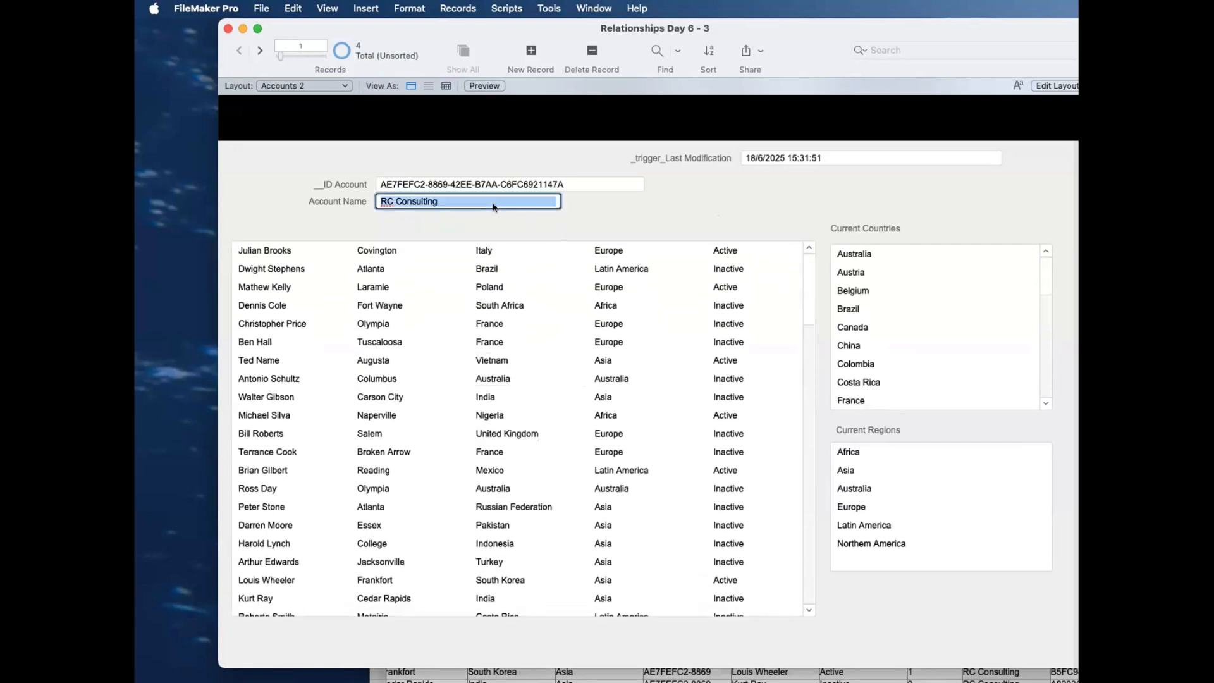
scroll(509, 255, "down", 6)
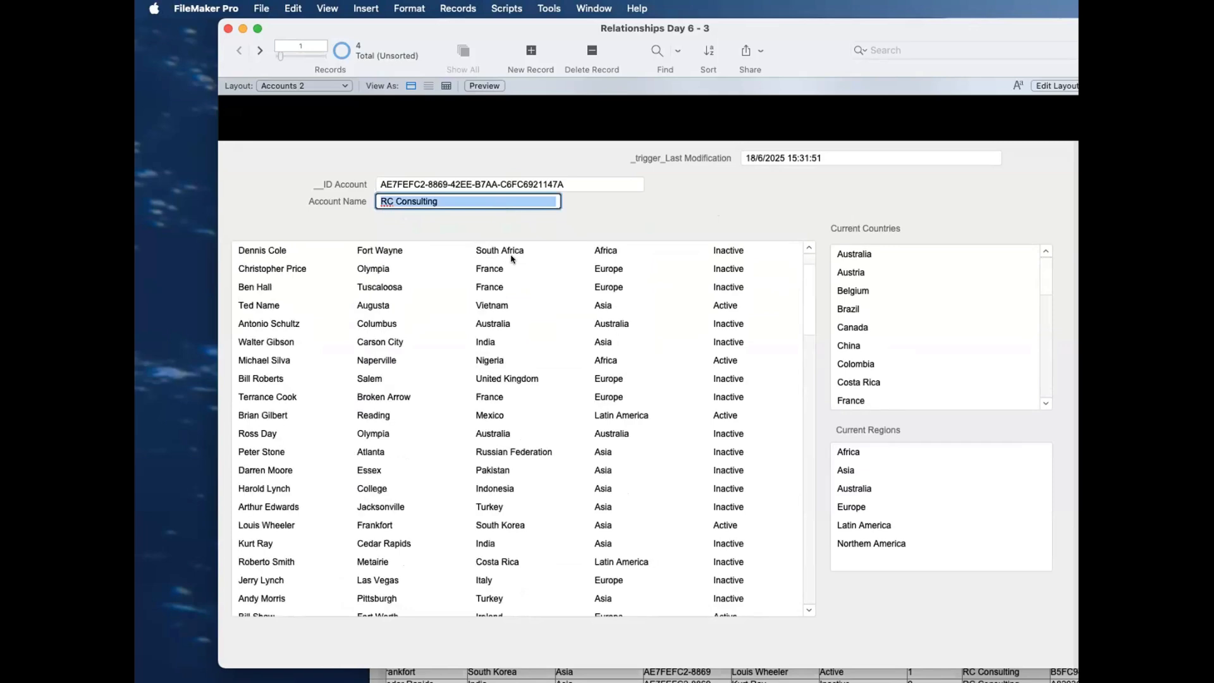
scroll(514, 257, "up", 6)
left_click(854, 248)
scroll(860, 259, "down", 8)
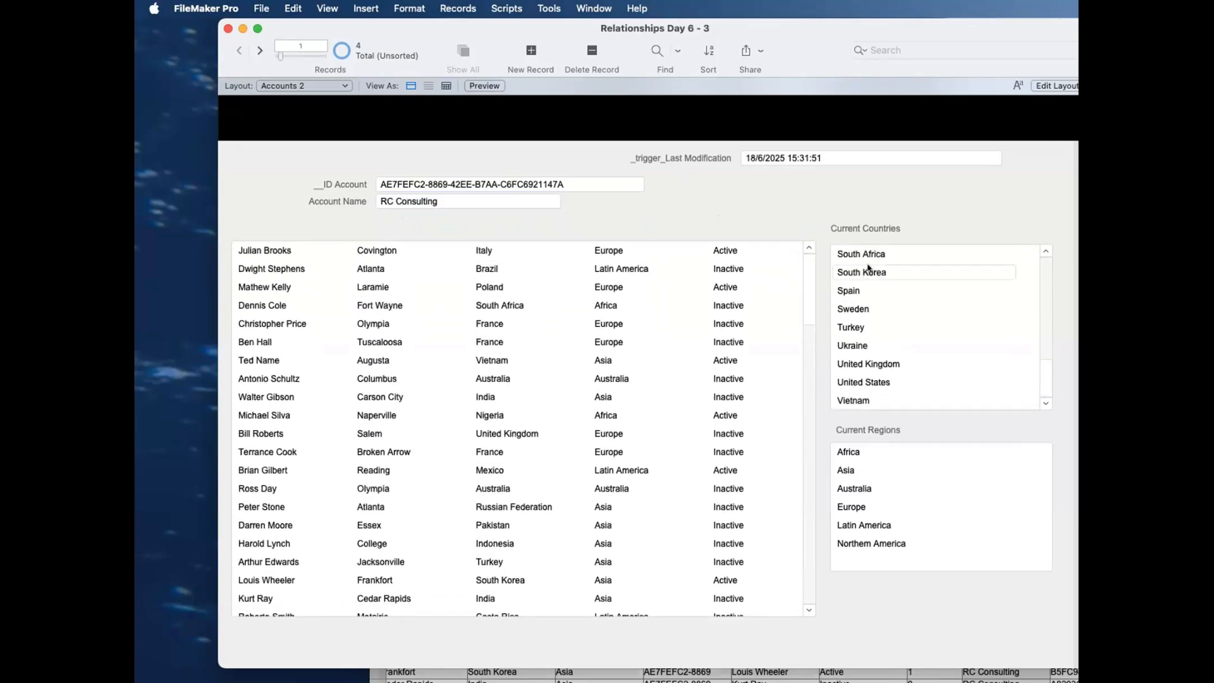
Step: Compare RC Consulting's full list of contacts with the entries under Current Countries
scroll(868, 268, "up", 8)
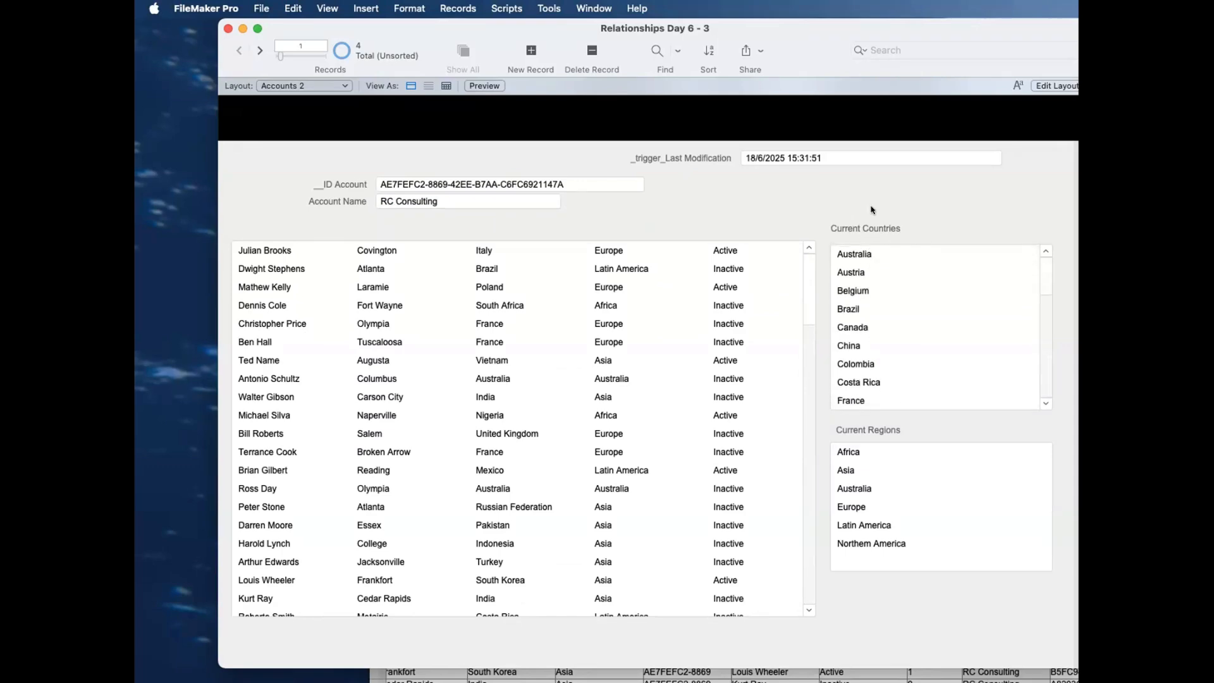
scroll(538, 362, "down", 15)
scroll(538, 364, "up", 15)
scroll(895, 280, "down", 5)
scroll(895, 280, "down", 3)
scroll(895, 280, "up", 10)
scroll(694, 330, "down", 15)
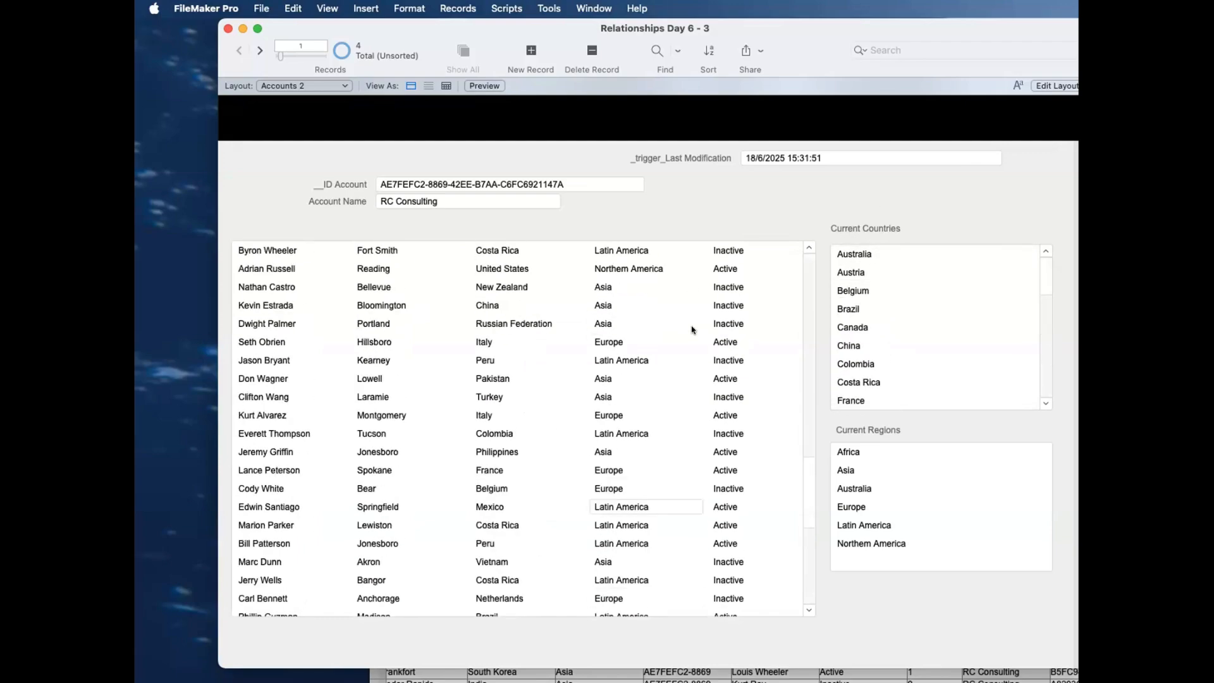
scroll(694, 330, "up", 15)
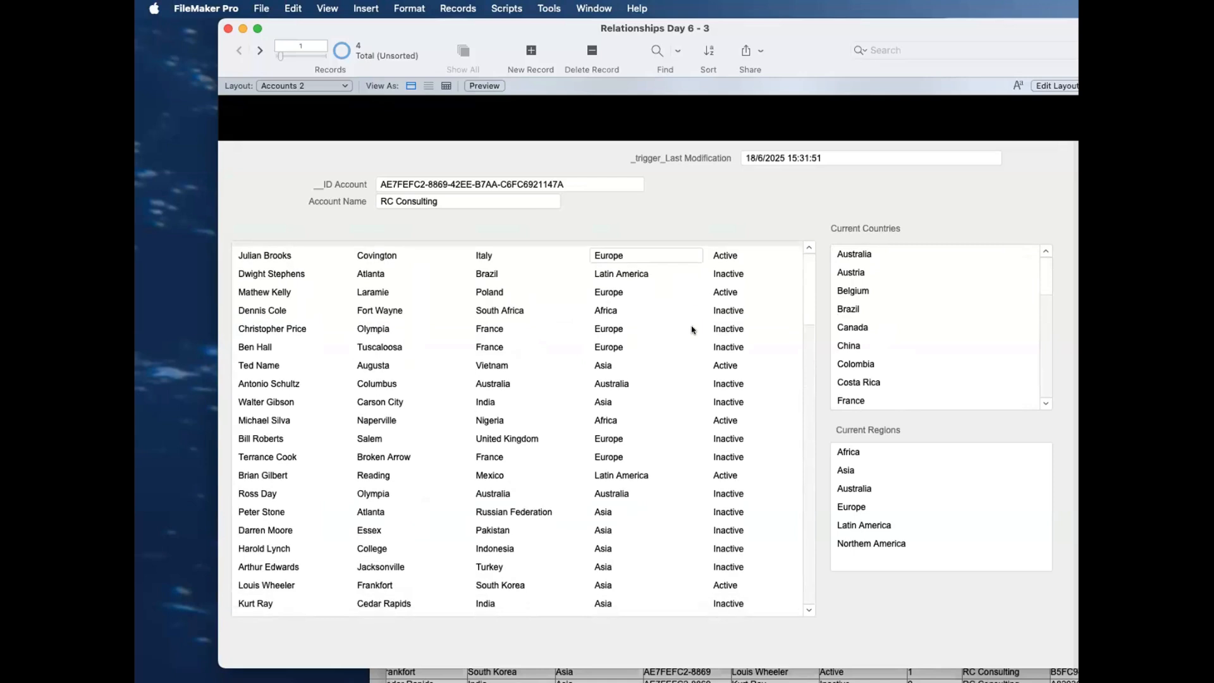
scroll(918, 337, "down", 5)
scroll(917, 338, "up", 8)
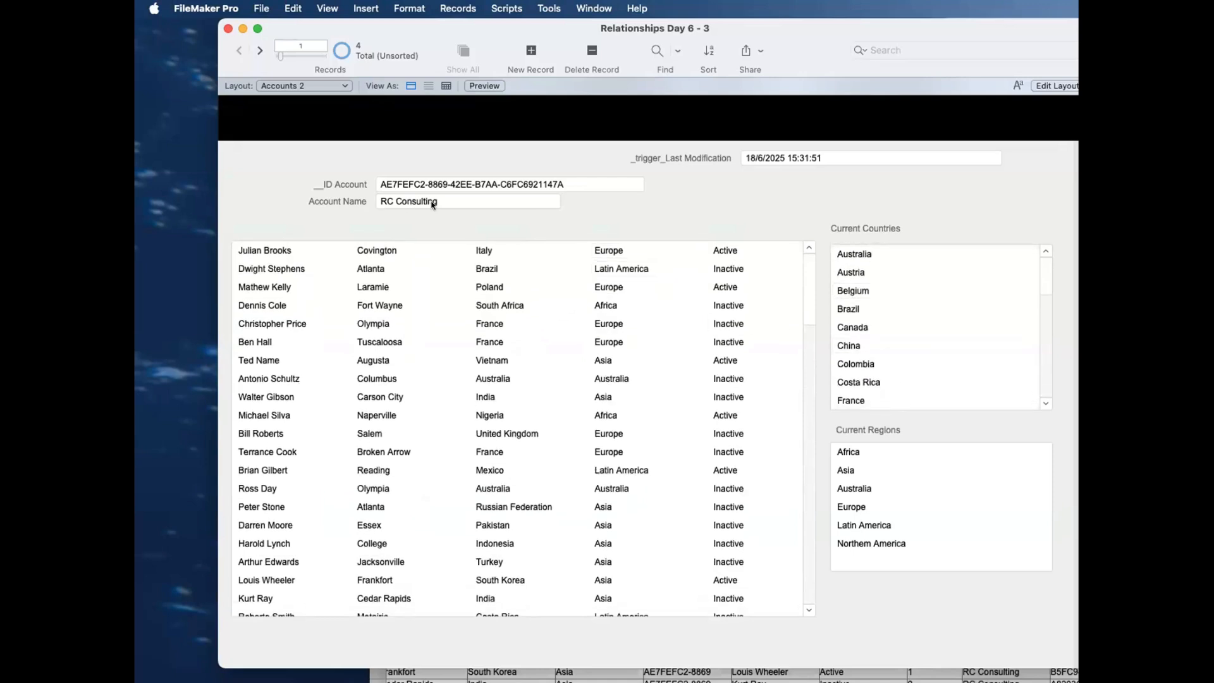
scroll(482, 252, "down", 10)
scroll(482, 252, "up", 1)
scroll(894, 297, "down", 1)
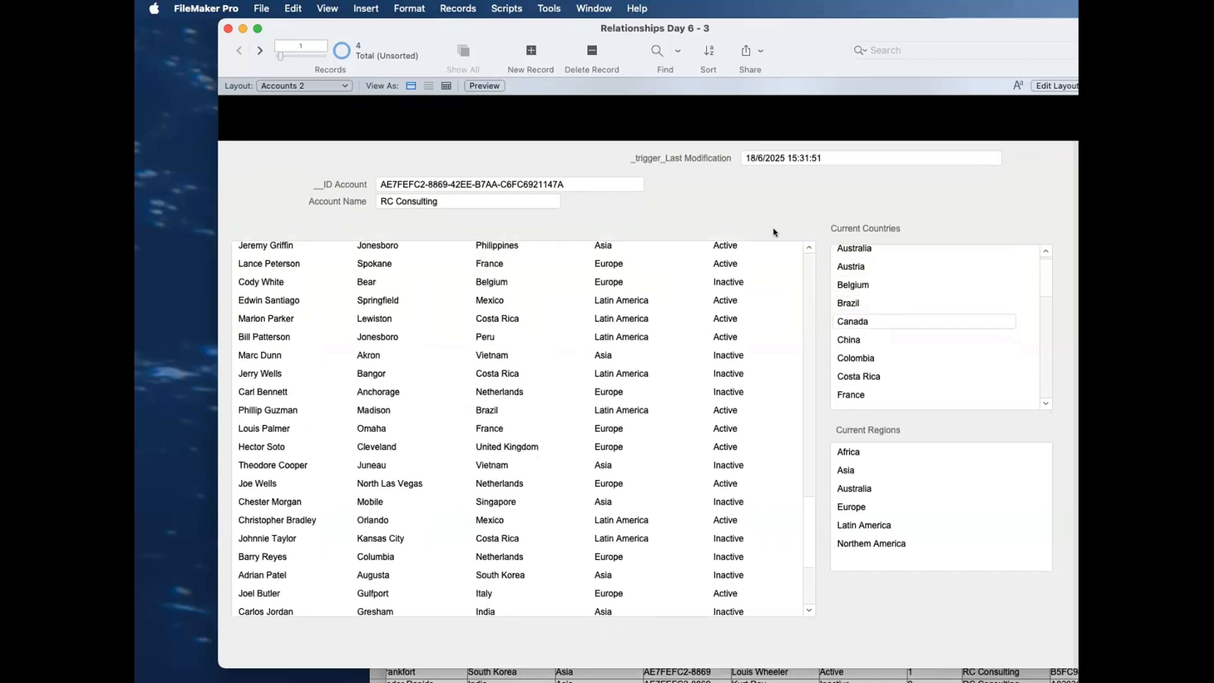
scroll(667, 328, "up", 1)
scroll(550, 355, "down", 10)
scroll(623, 360, "up", 2)
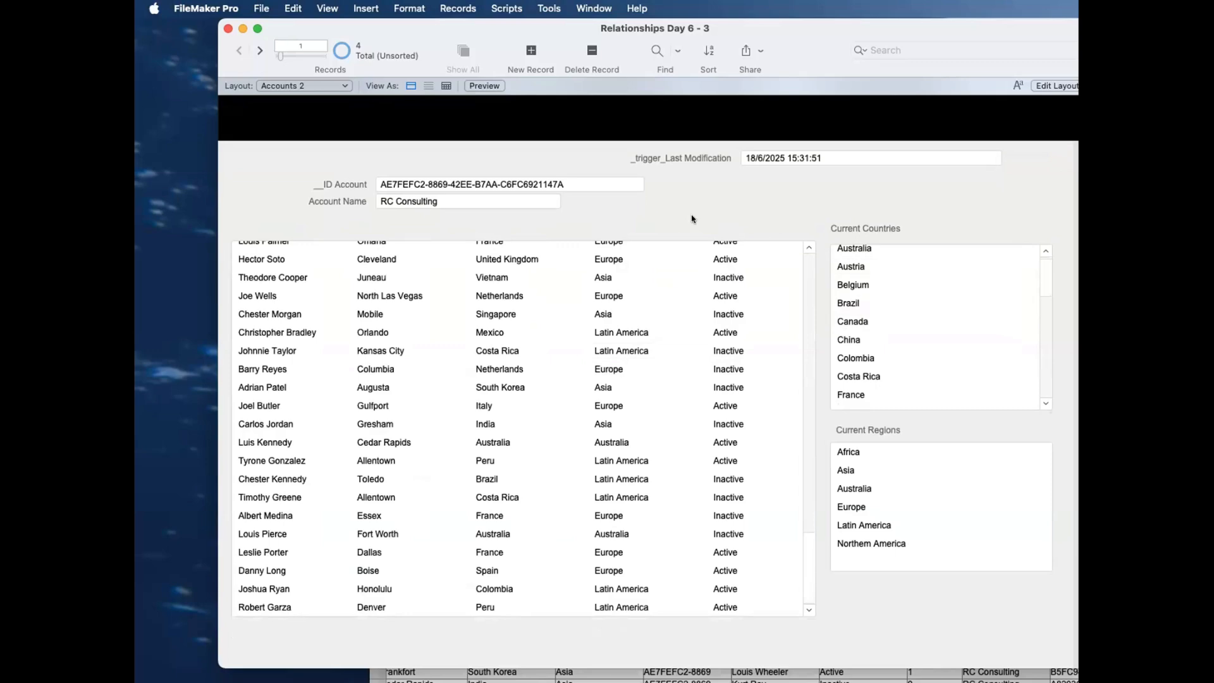
scroll(705, 316, "up", 10)
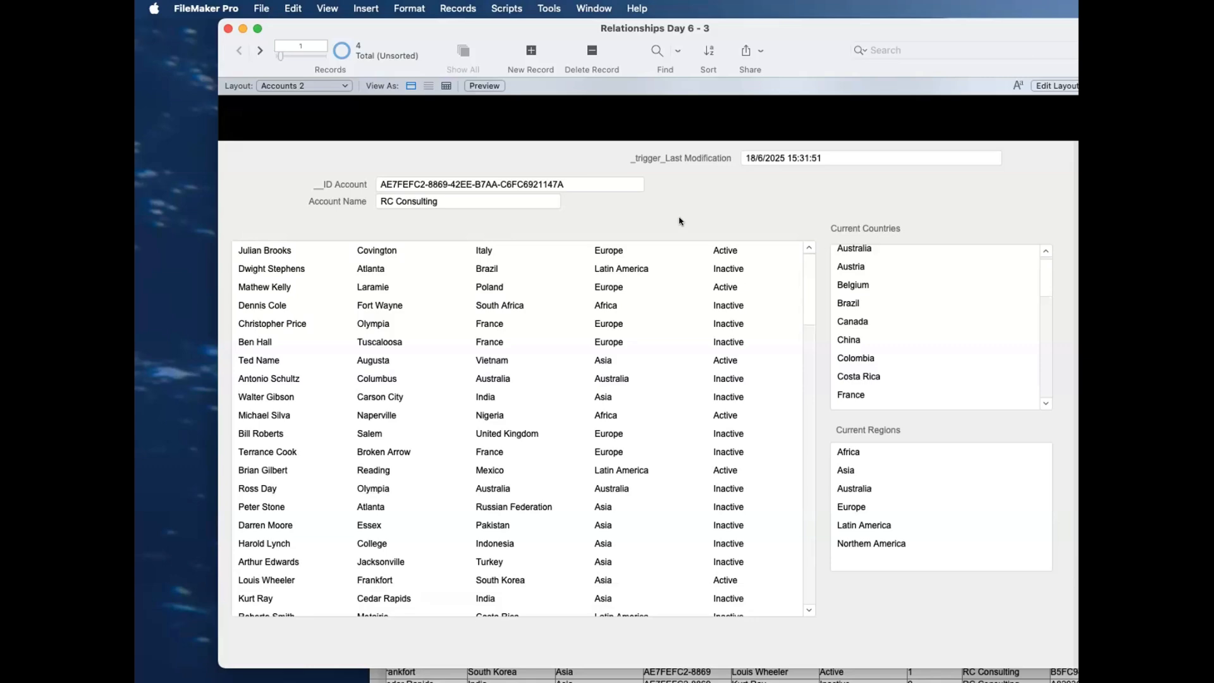
Step: Bring up the Contacts window below the Accounts 2 portals and look through RC Consulting's current countries for a missing one
key("super+grave")
left_click_drag(900, 370, 970, 460)
scroll(936, 340, "down", 10)
scroll(936, 340, "up", 8)
scroll(936, 340, "up", 3)
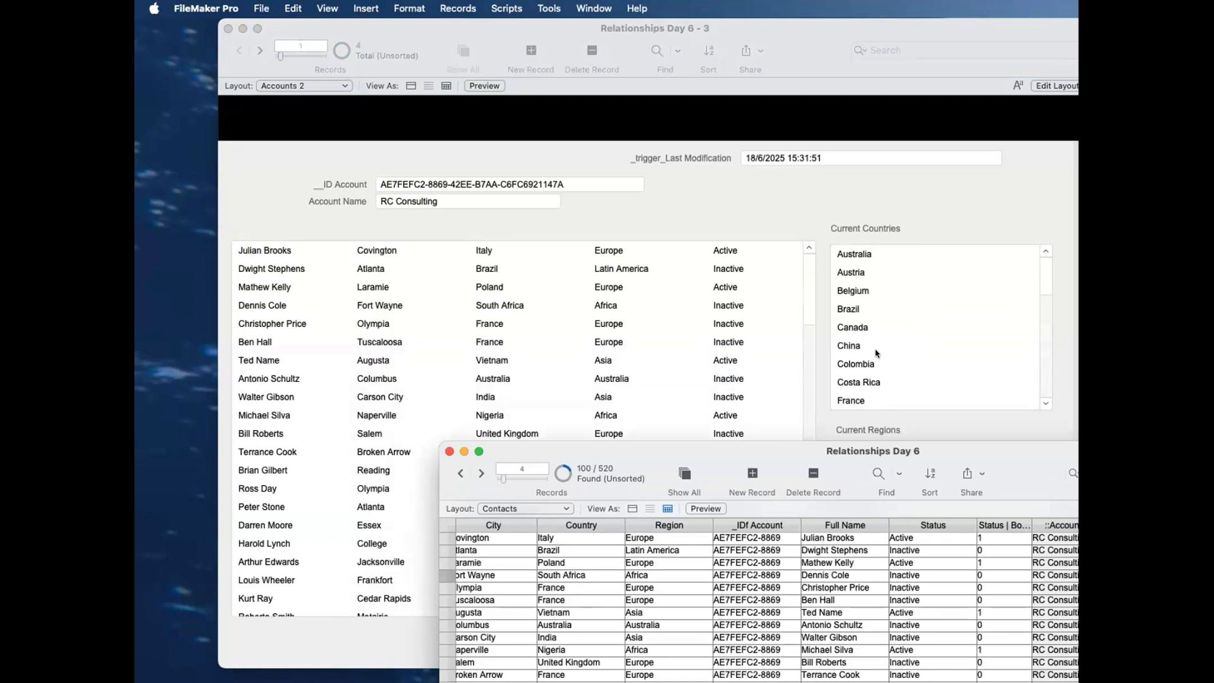
scroll(887, 348, "down", 3)
scroll(887, 349, "down", 10)
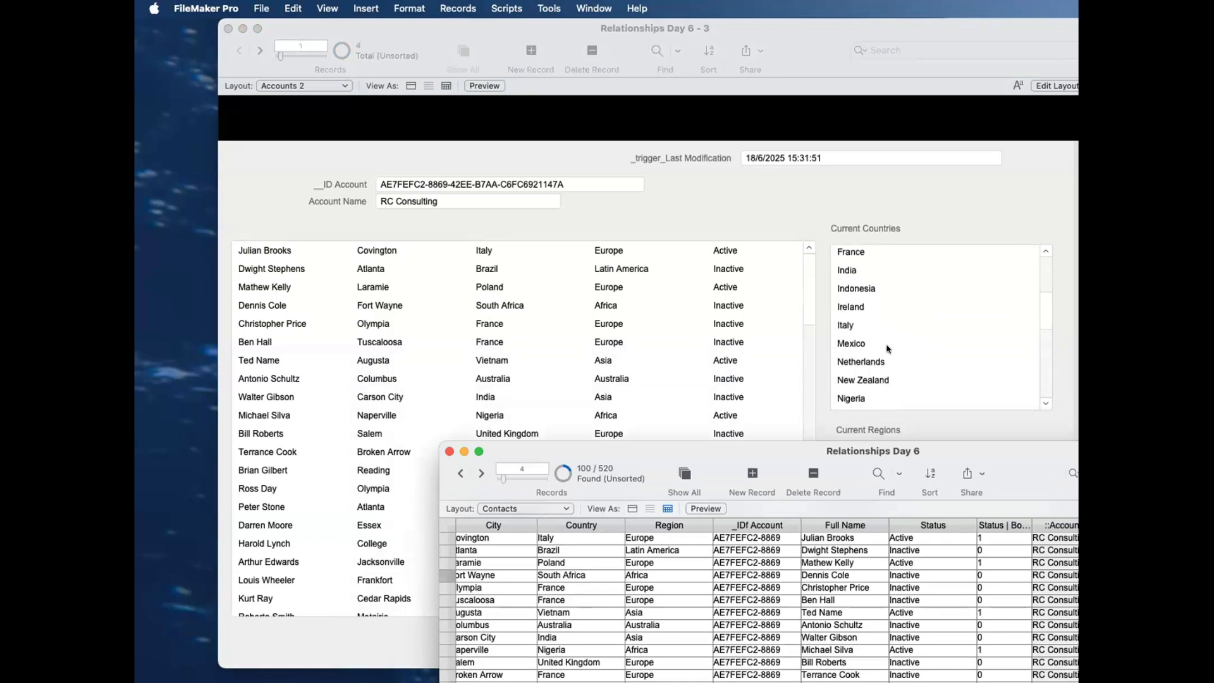
scroll(888, 348, "up", 15)
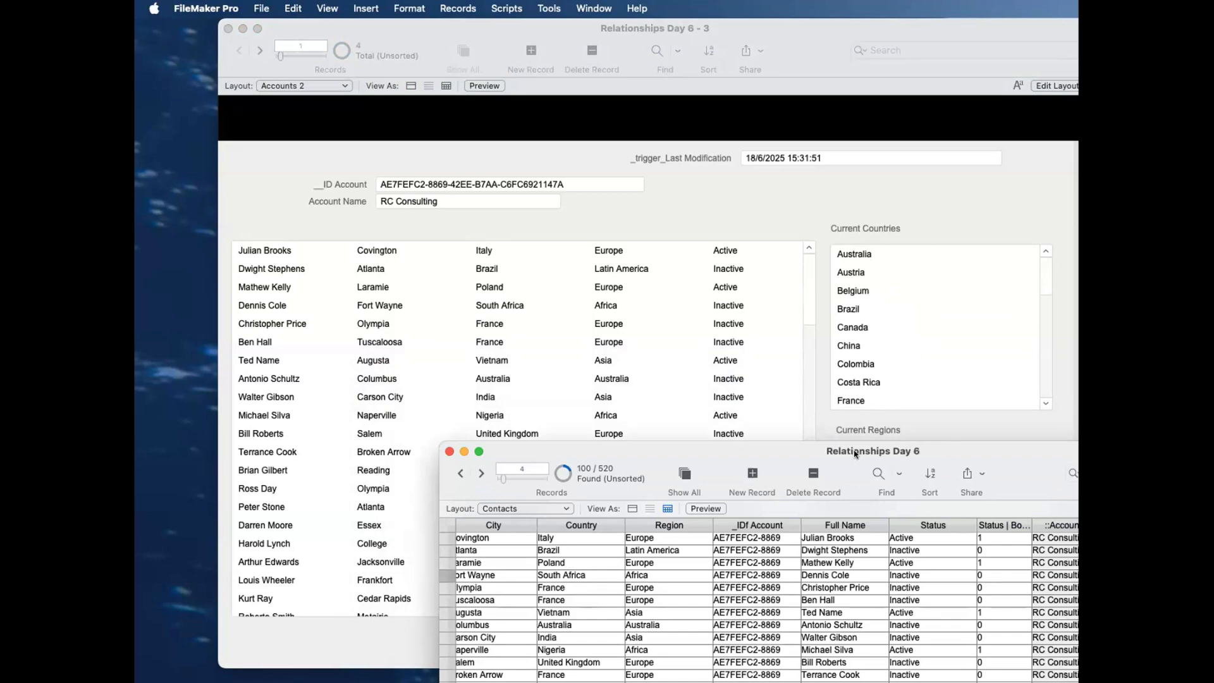
Step: Show the Contacts window in form view and copy the RC Consulting contact's _IDf Account value
left_click(632, 509)
left_click_drag(674, 465, 528, 93)
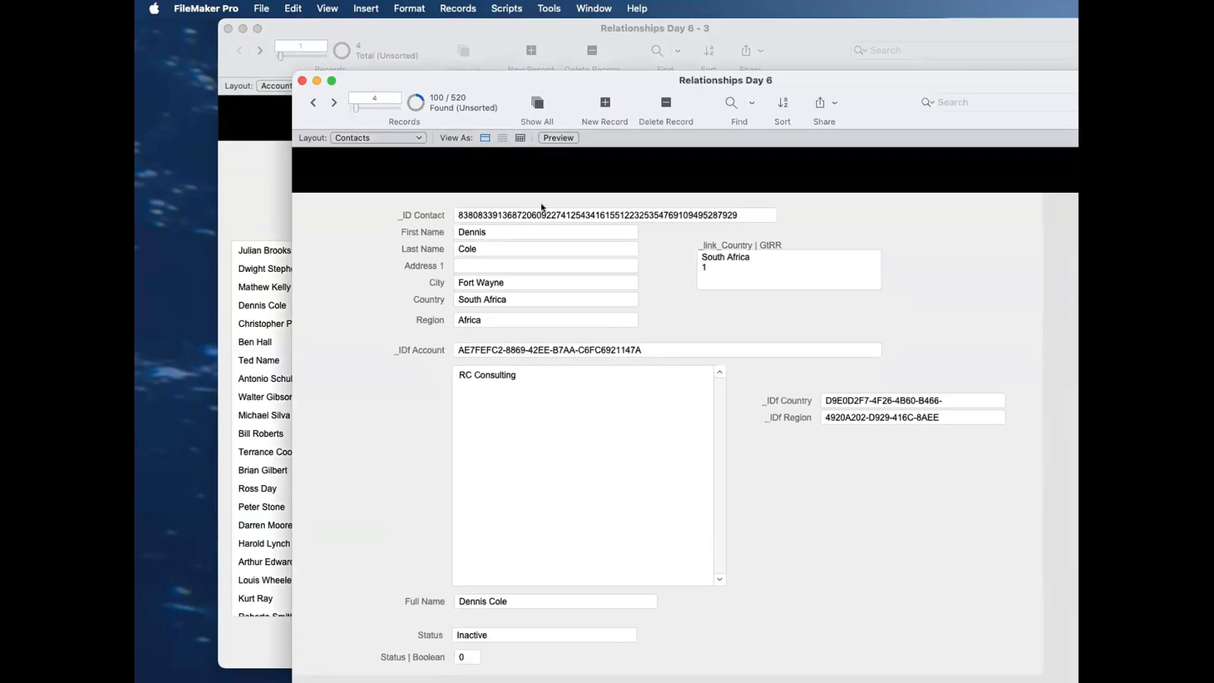
left_click(575, 351)
key("super+a")
key("super+c")
left_click(515, 332)
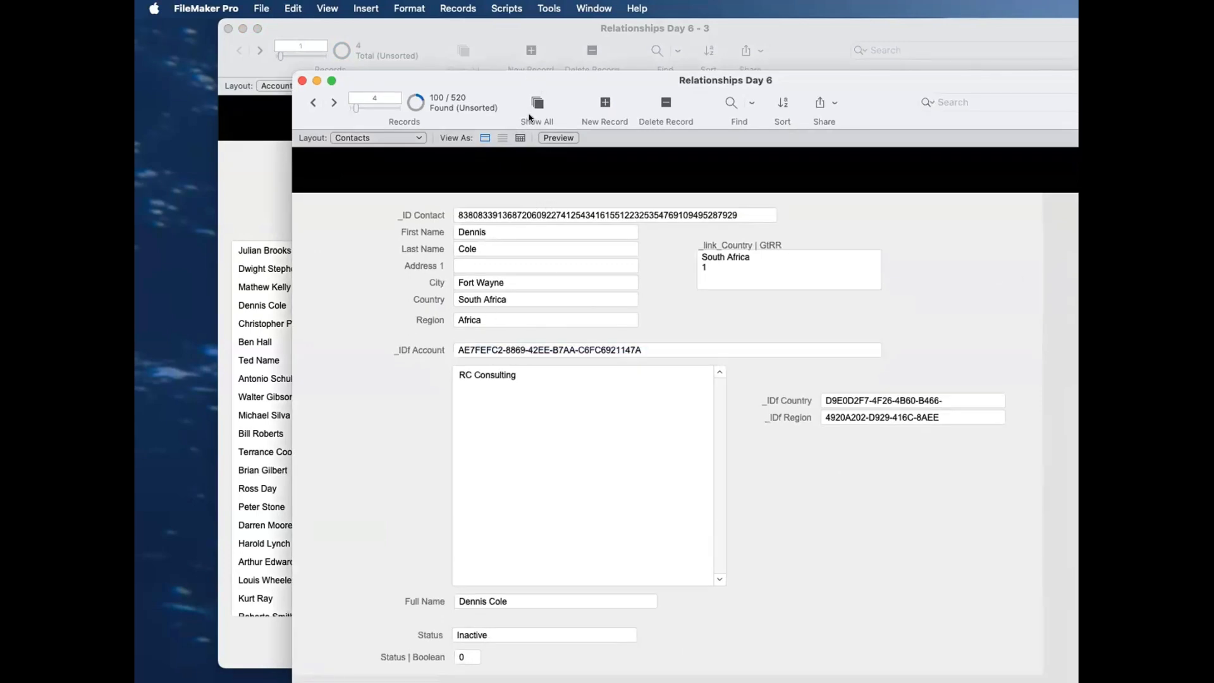
Step: Create a new contact record and paste the copied RC Consulting account ID into _IDf Account
left_click(597, 105)
left_click(508, 190)
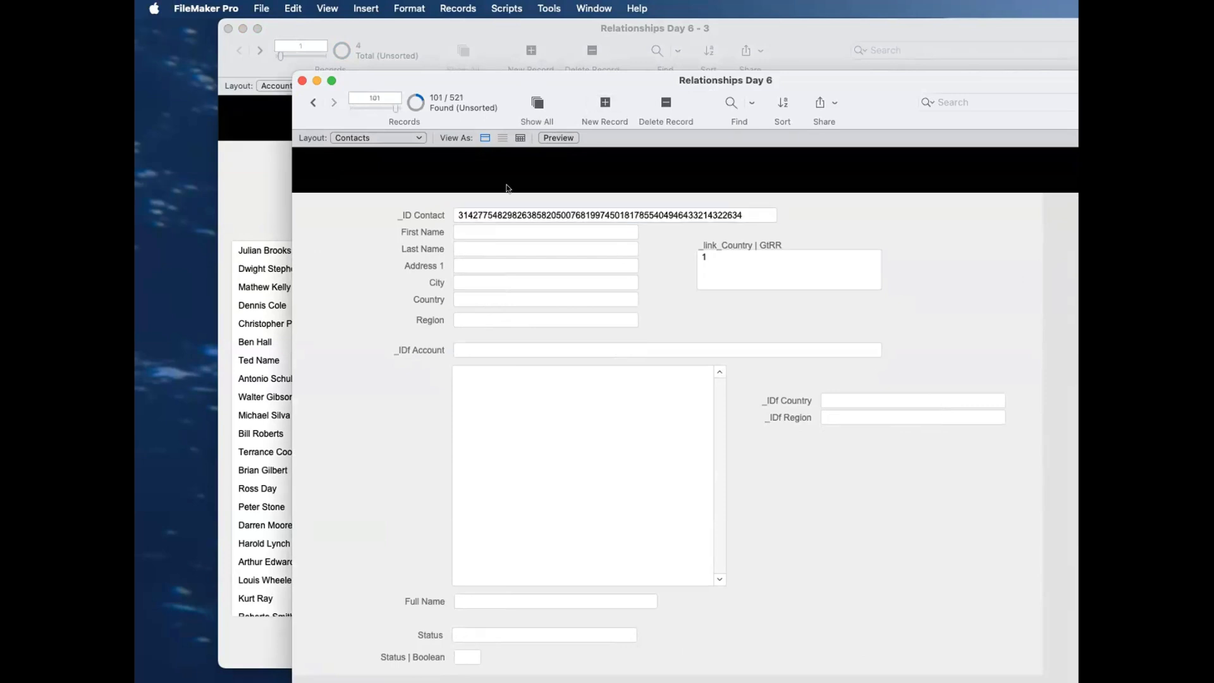
left_click(491, 350)
key("super+v")
left_click(379, 335)
Step: Enter the new contact's first name and last name
left_click(479, 229)
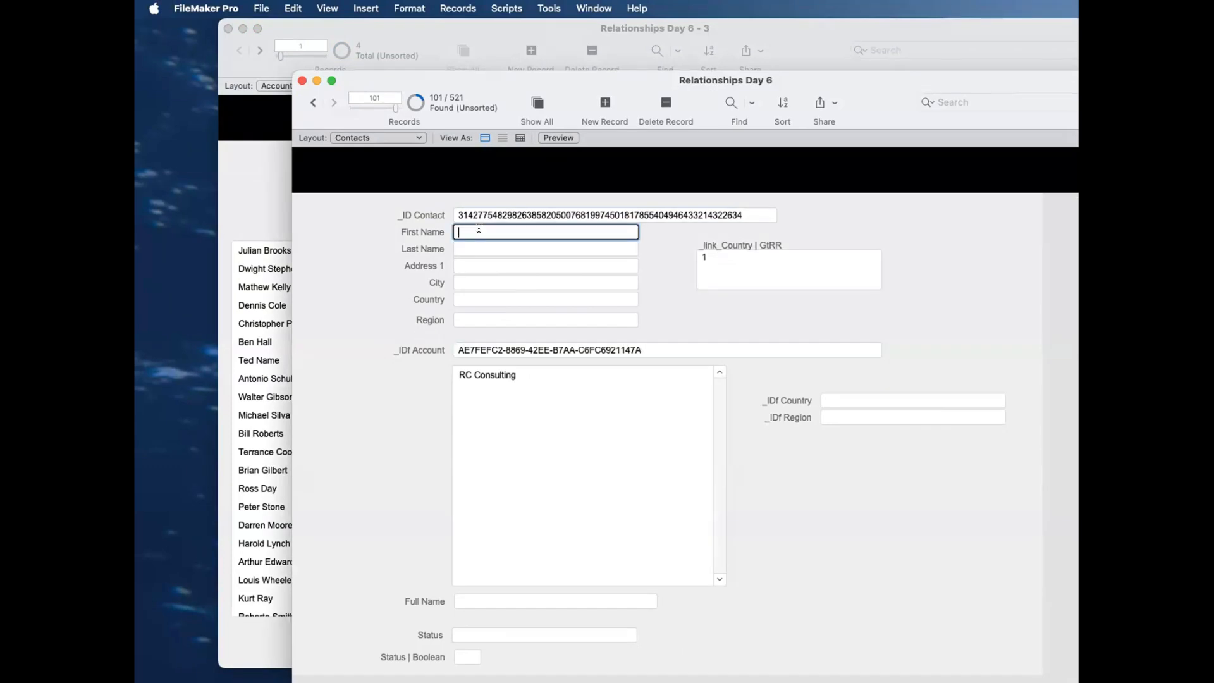
type("Anakin")
key("Tab")
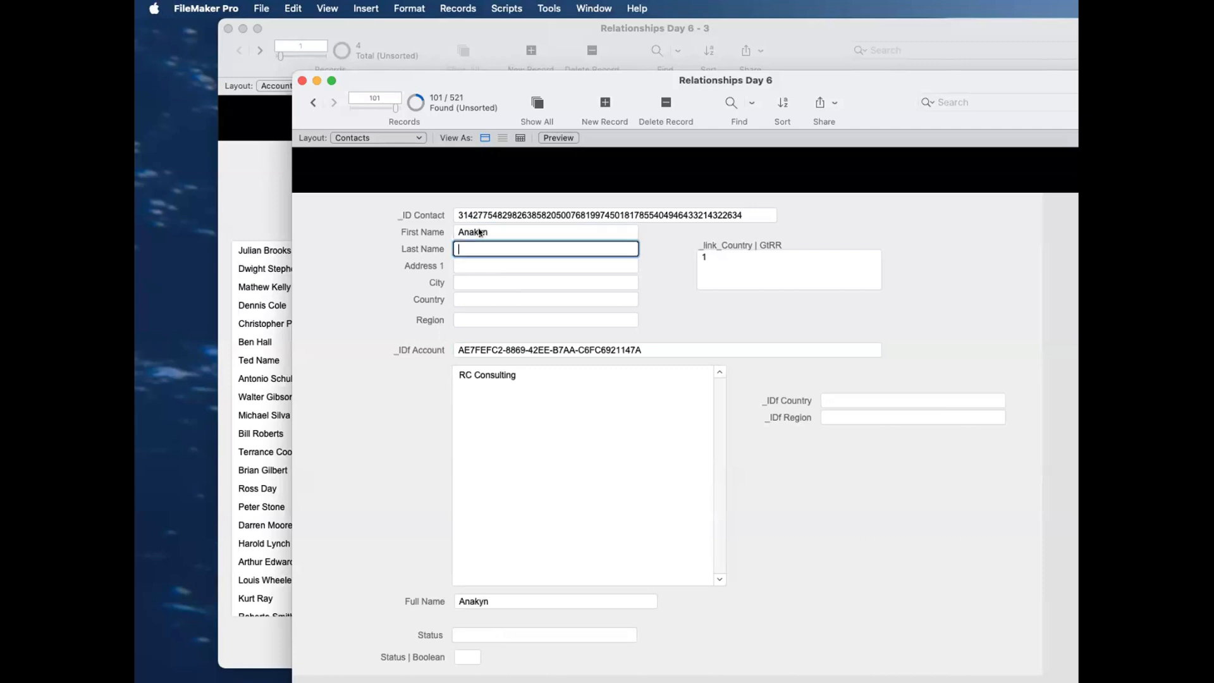
type("Skywalker")
left_click(421, 254)
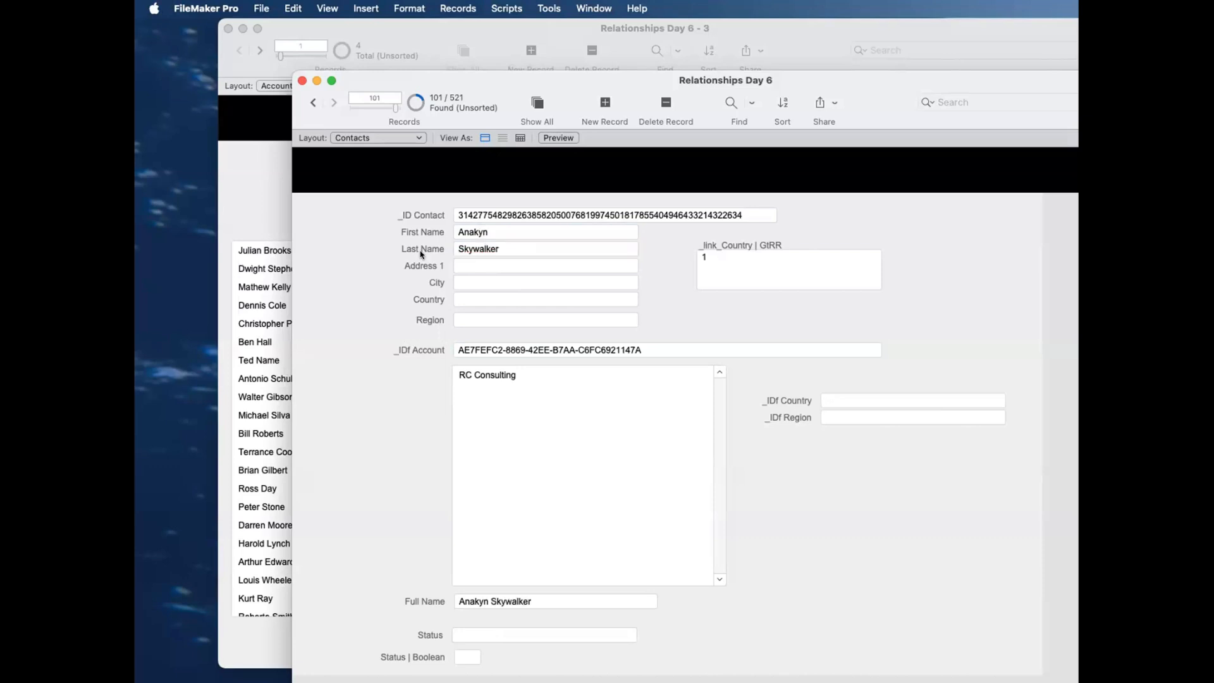
Step: Set the new contact's country to Chile
left_click(465, 295)
type("Peru")
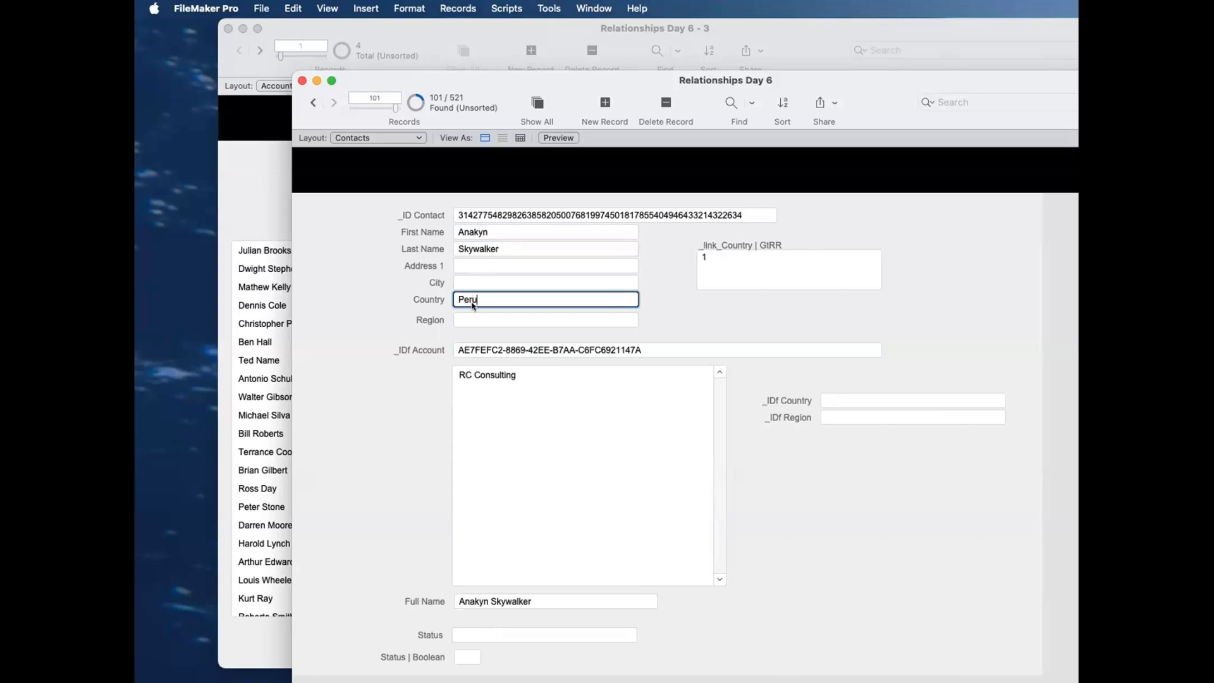
triple_click(506, 306)
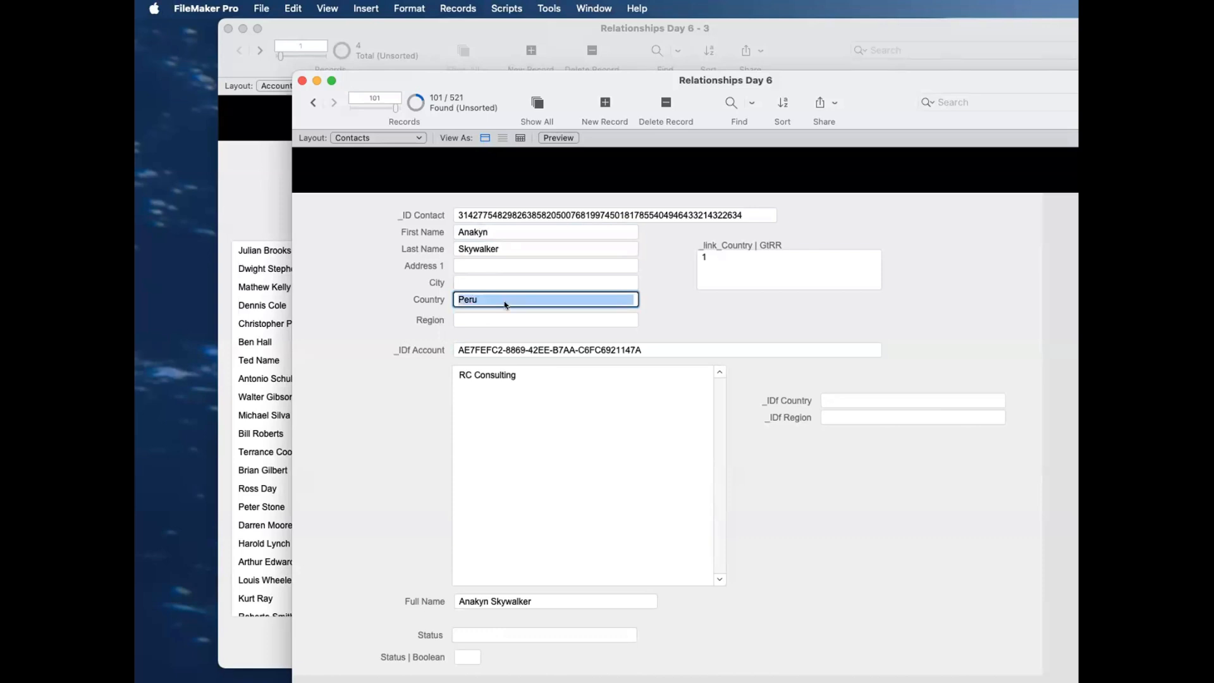
type("Chili")
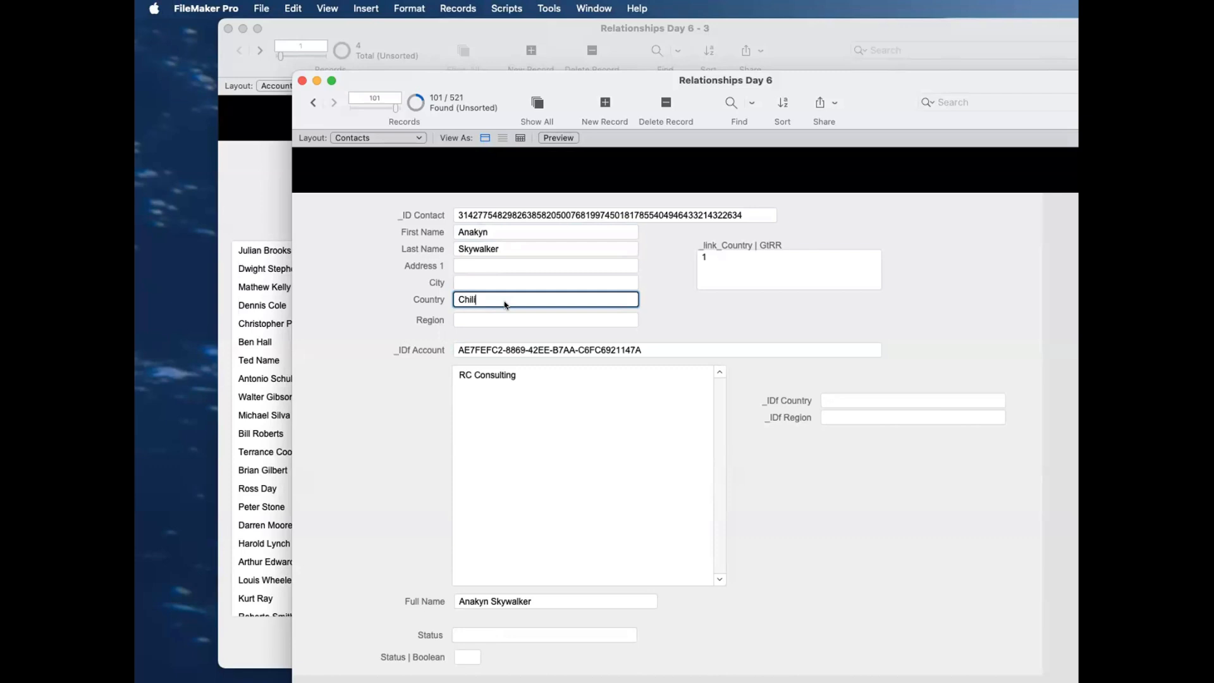
left_click(540, 332)
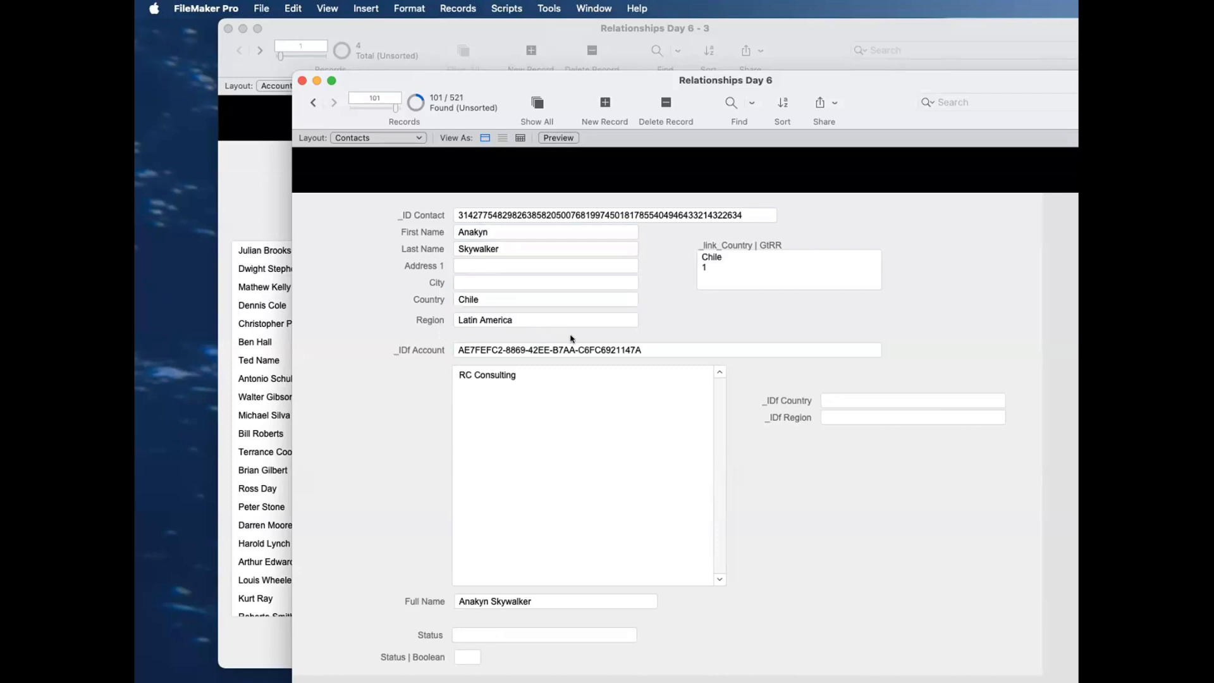
Step: Check the new contact's Country, _IDf Country and _IDf Region fields
left_click(535, 299)
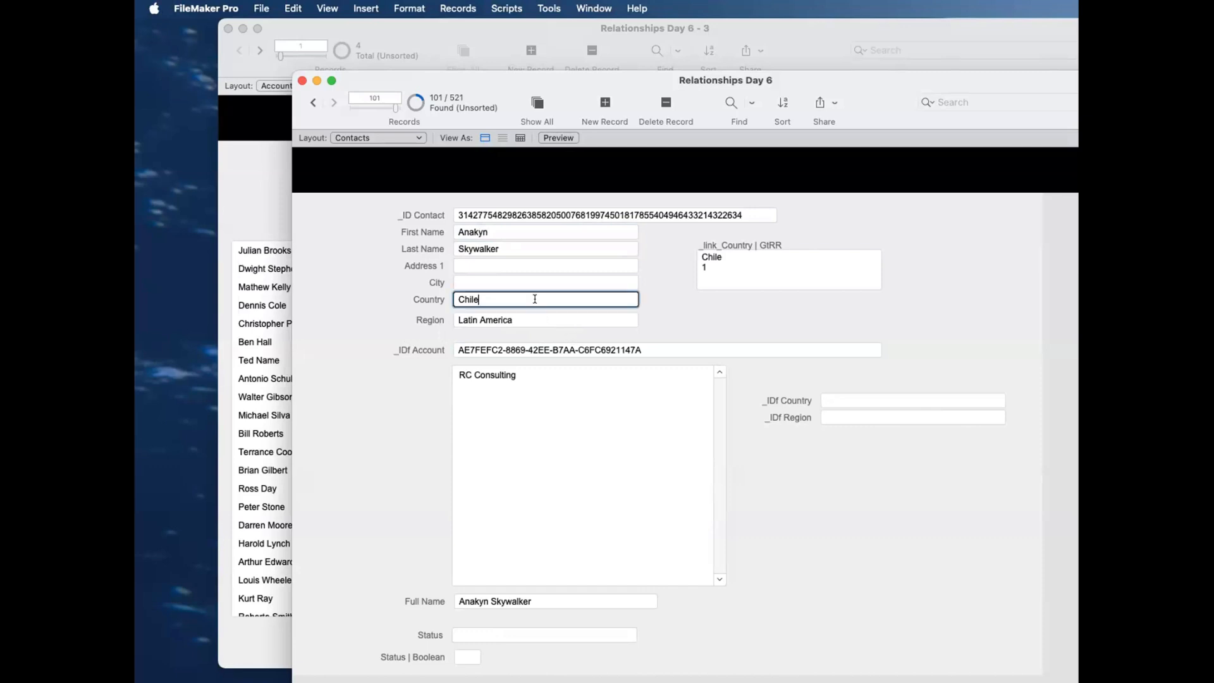
left_click(882, 400)
left_click(875, 417)
left_click(867, 397)
left_click(851, 427)
left_click(846, 400)
left_click(833, 370)
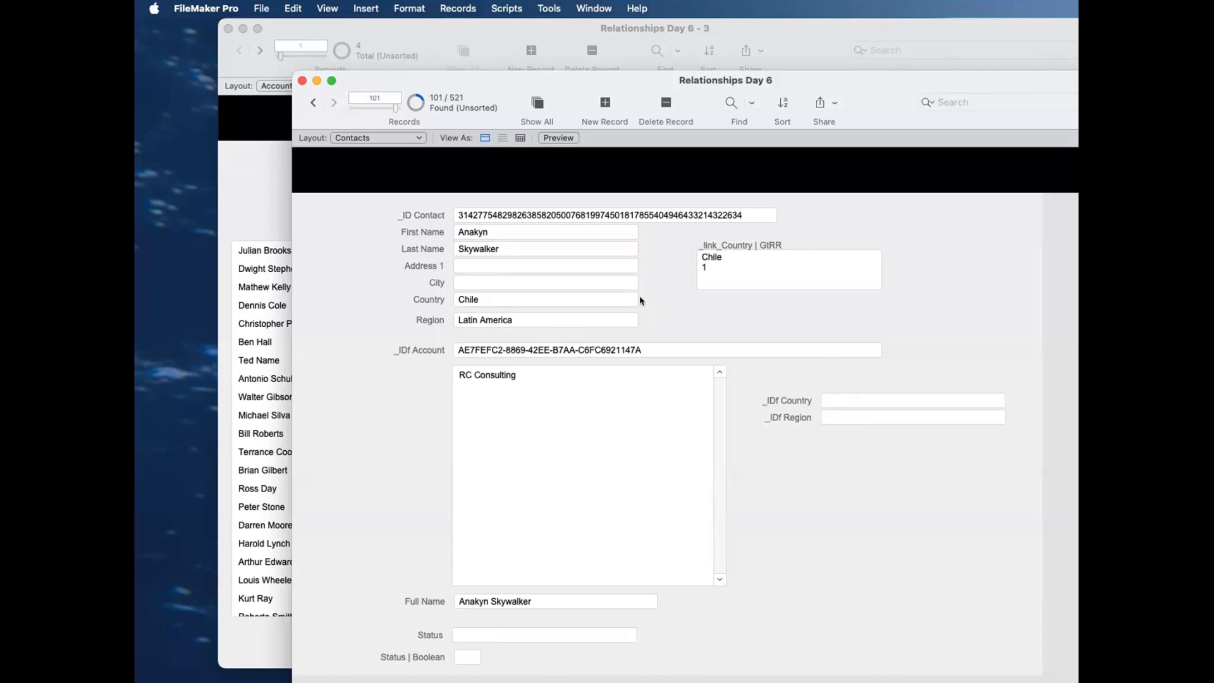
Step: Check how _IDf Country and _IDf Region are defined in the Contacts table, and leave the database definition unchanged
key("super+shift+d")
left_click(664, 180)
left_click(502, 198)
left_click(502, 199)
left_click(499, 265)
left_click(506, 279, "shift")
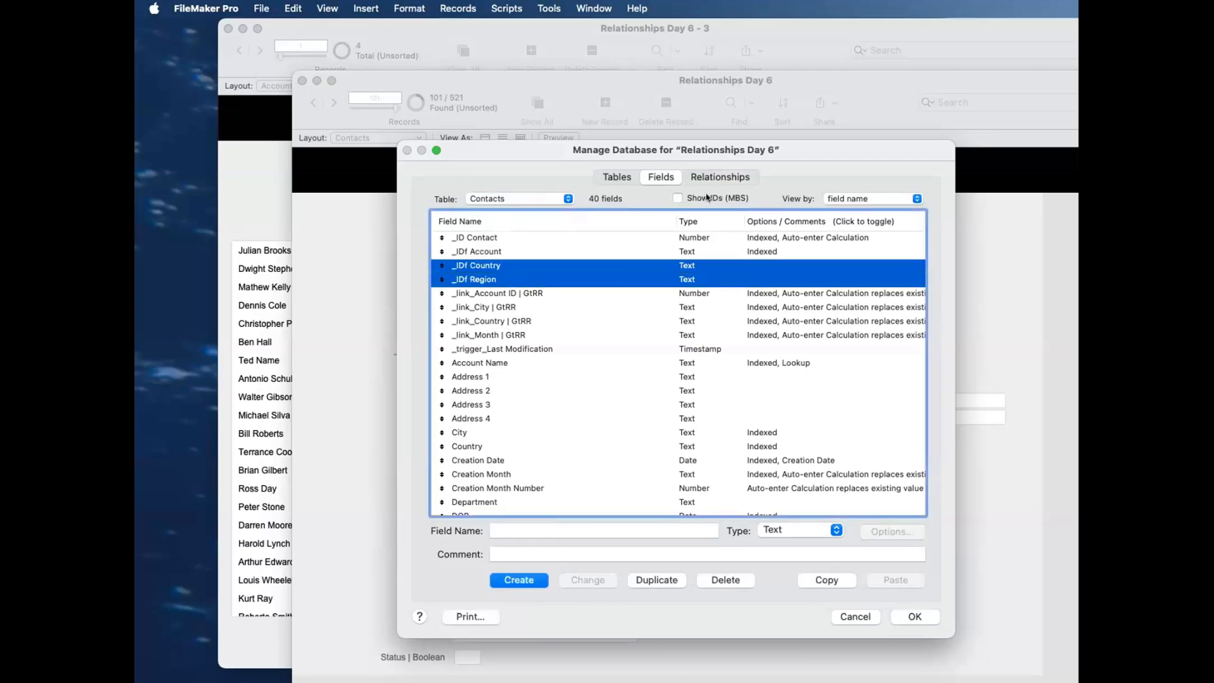
key("Escape")
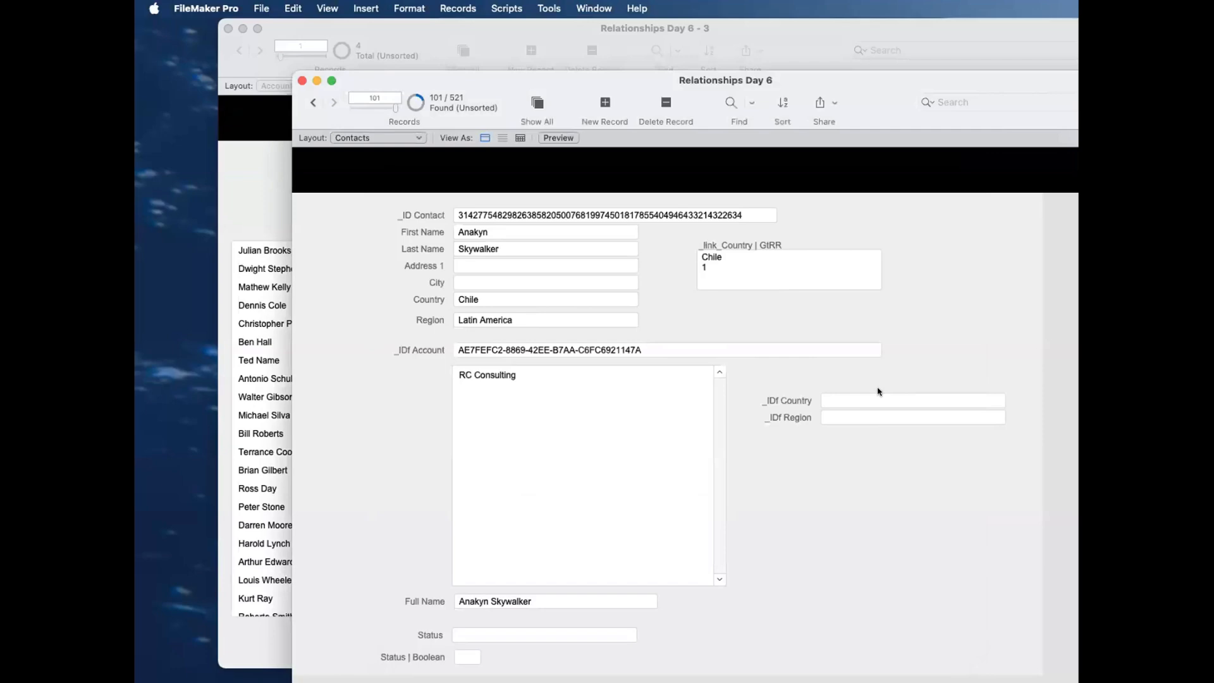
Step: Copy Chile's country ID from the Countries table into the new contact's _IDf Country field
key("super+grave")
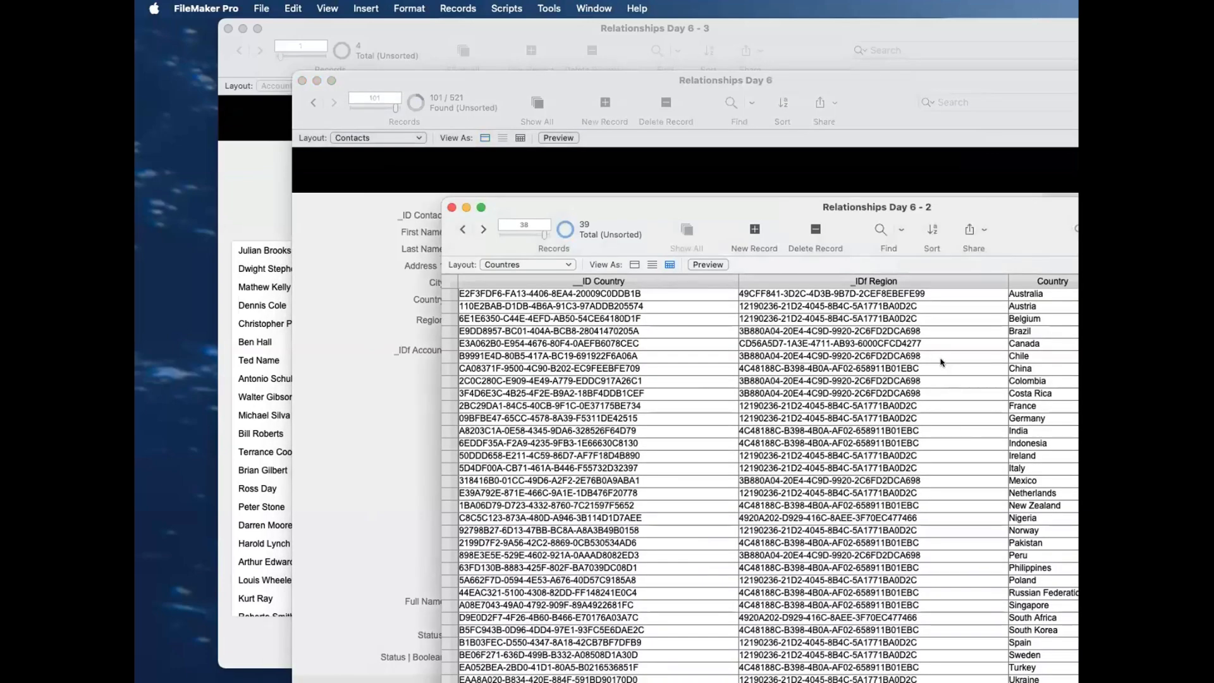
left_click(696, 356)
left_click(265, 326)
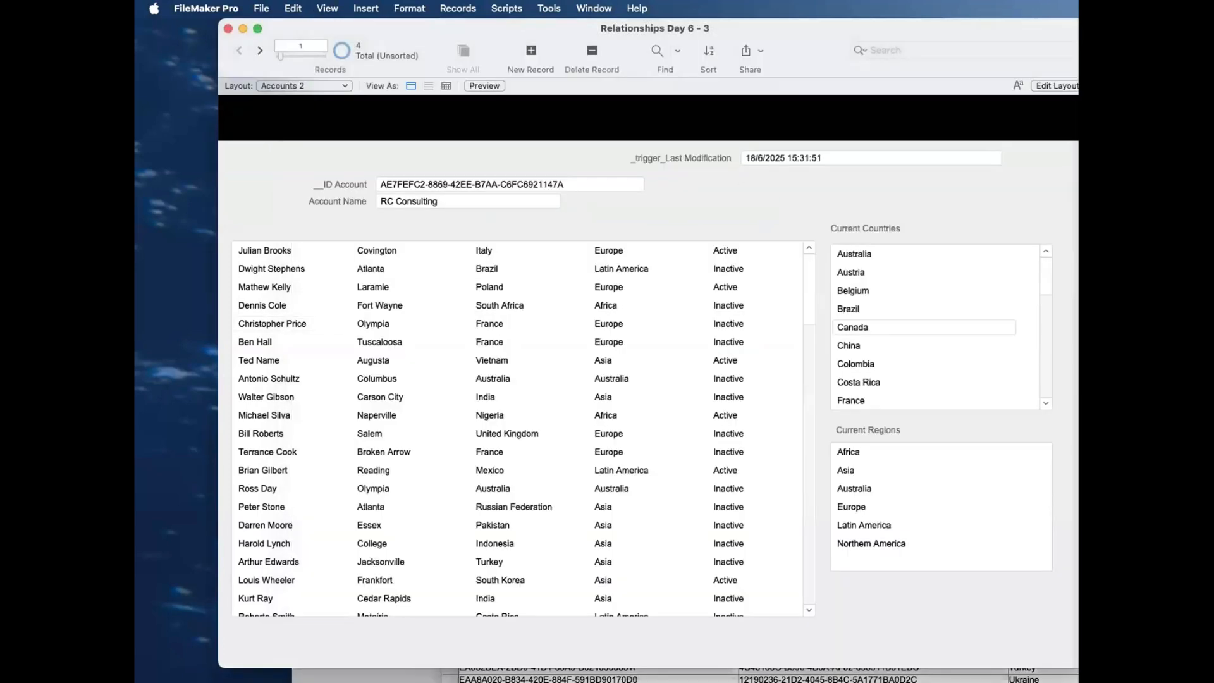
key("super+grave")
left_click(848, 400)
key("super+v")
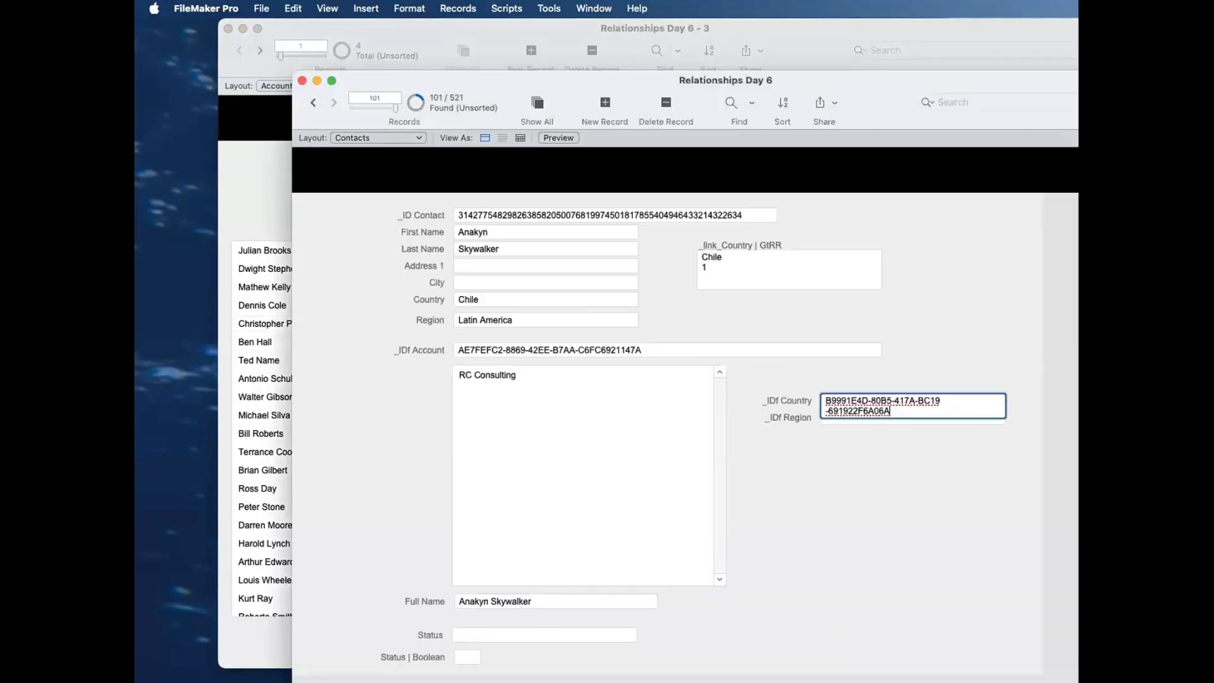
Step: Copy Chile's _IDf Region value from the Countries table into the new contact's _IDf Region field and move the Contacts window aside
key("super+grave")
left_click(936, 358)
key("super+c")
left_click(382, 271)
left_click(848, 417)
key("super+v")
key("Return")
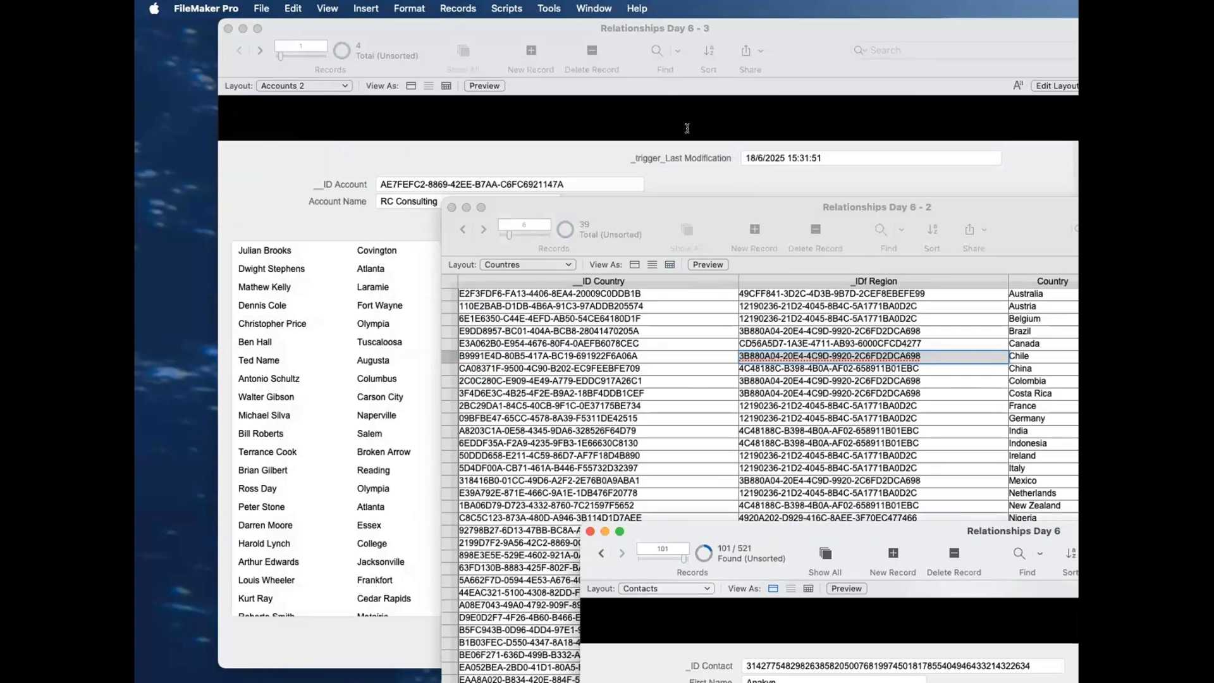
Step: Re-enter RC Consulting's _trigger_Last Modification value on Accounts 2 to refresh its link fields, and check the end of its contact list
left_click(688, 128)
left_click(832, 157)
key("super+a")
key("super+x")
key("super+v")
left_click(737, 196)
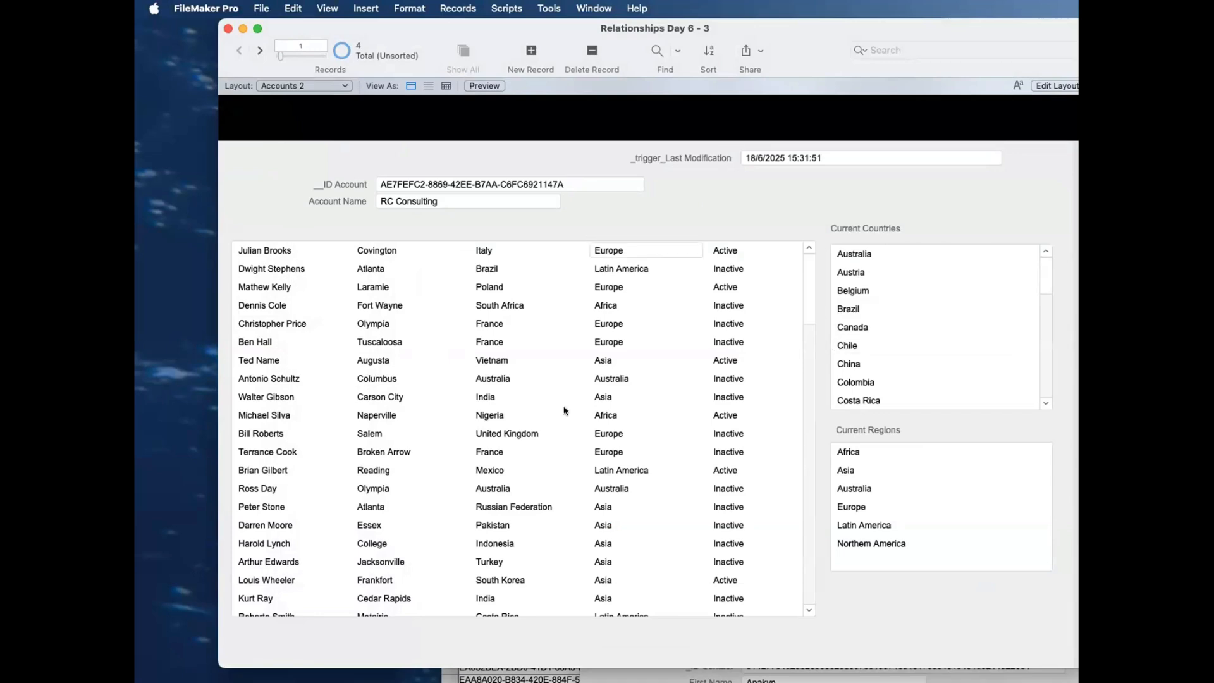
scroll(564, 408, "down", 15)
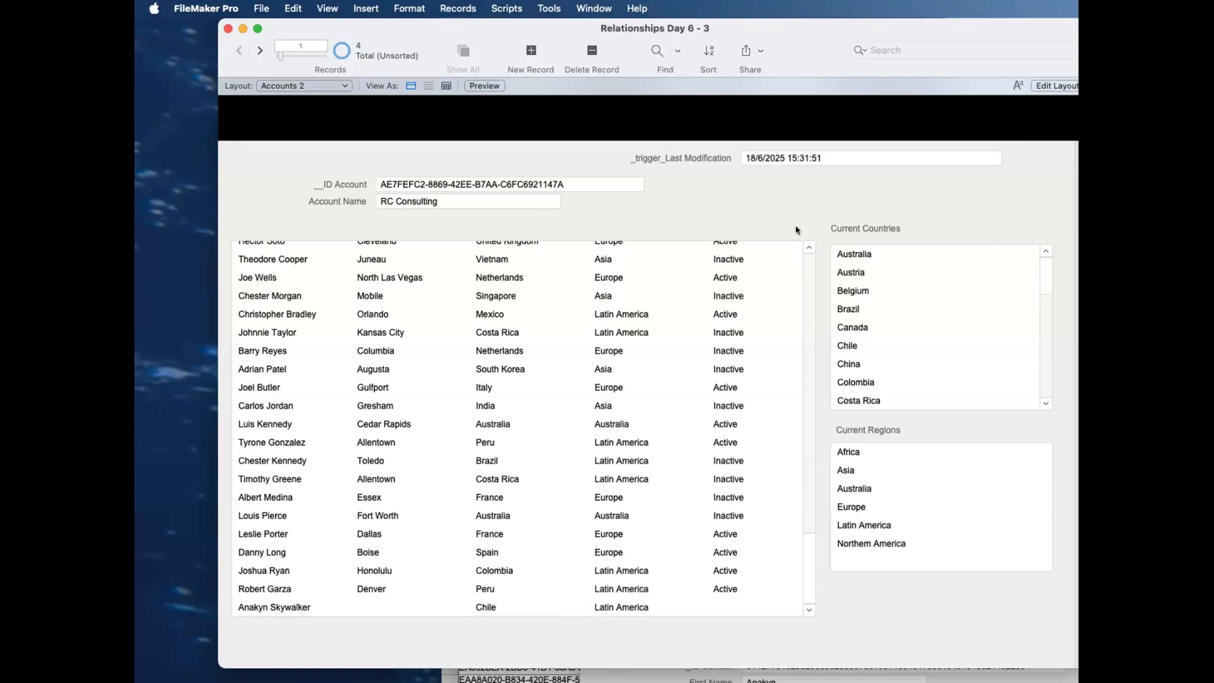
Step: Compare Chile in the Current Countries portal with the new contact's country in RC Consulting's contact list, and review the full list of countries
left_click(509, 205)
left_click(668, 210)
left_click(905, 348)
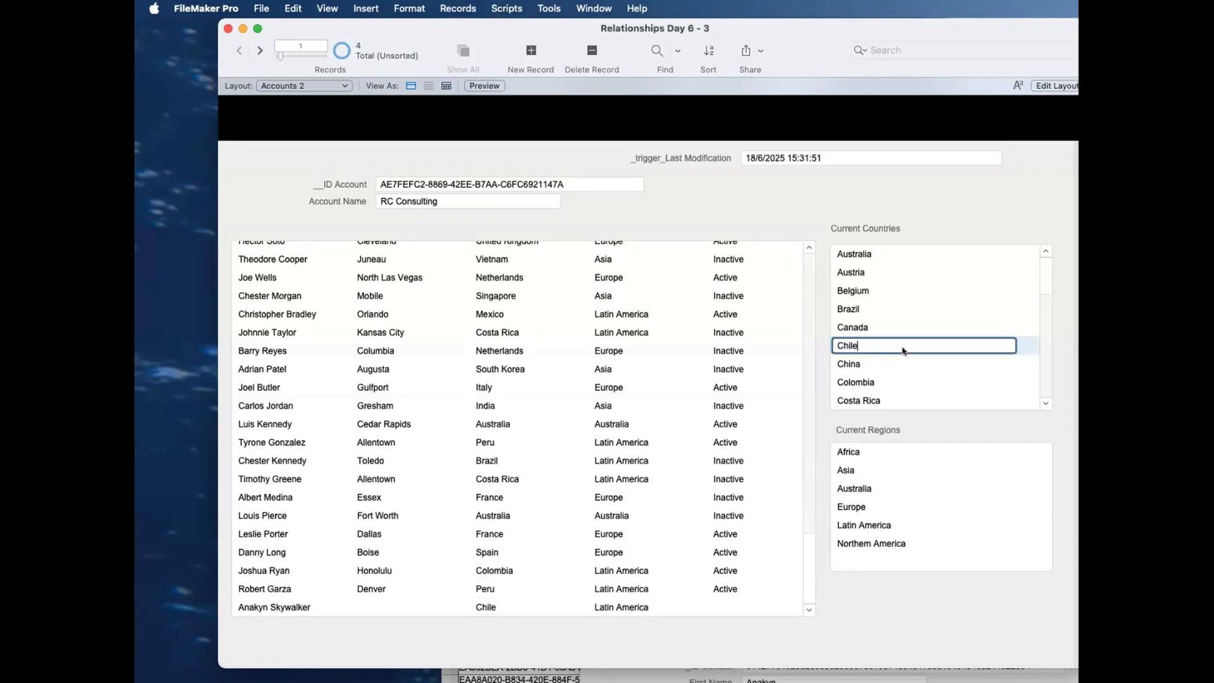
left_click(513, 613)
left_click(527, 653)
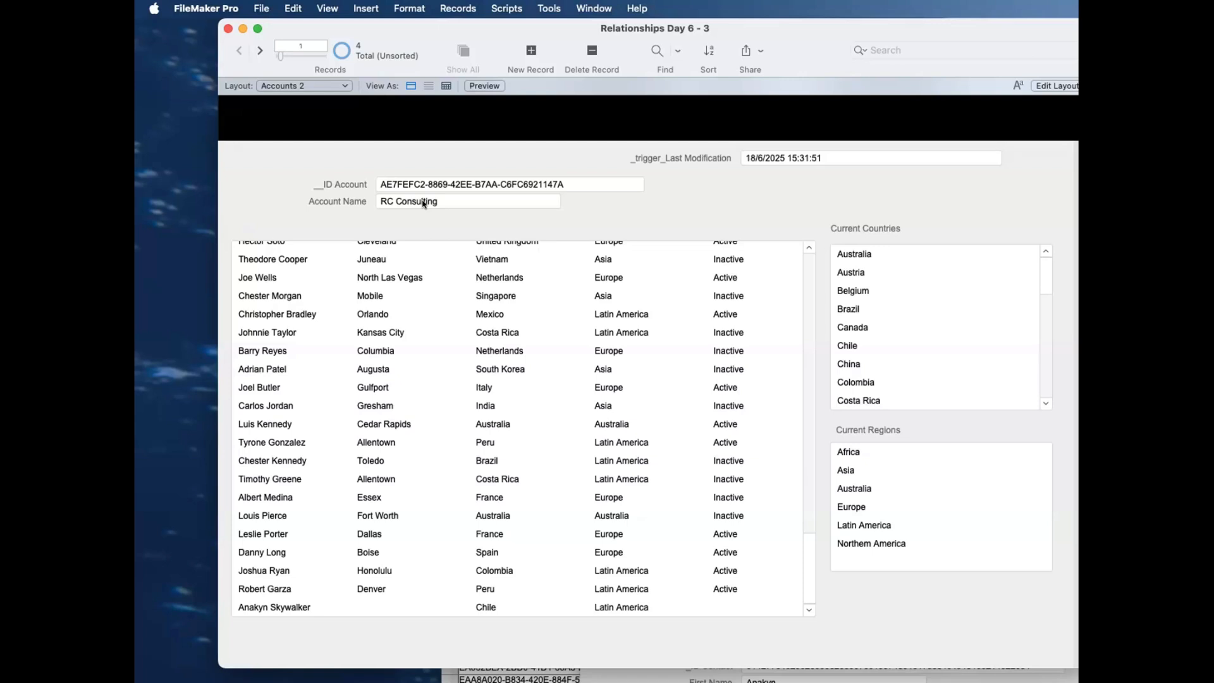
scroll(982, 328, "down", 10)
scroll(982, 328, "up", 10)
scroll(864, 346, "down", 10)
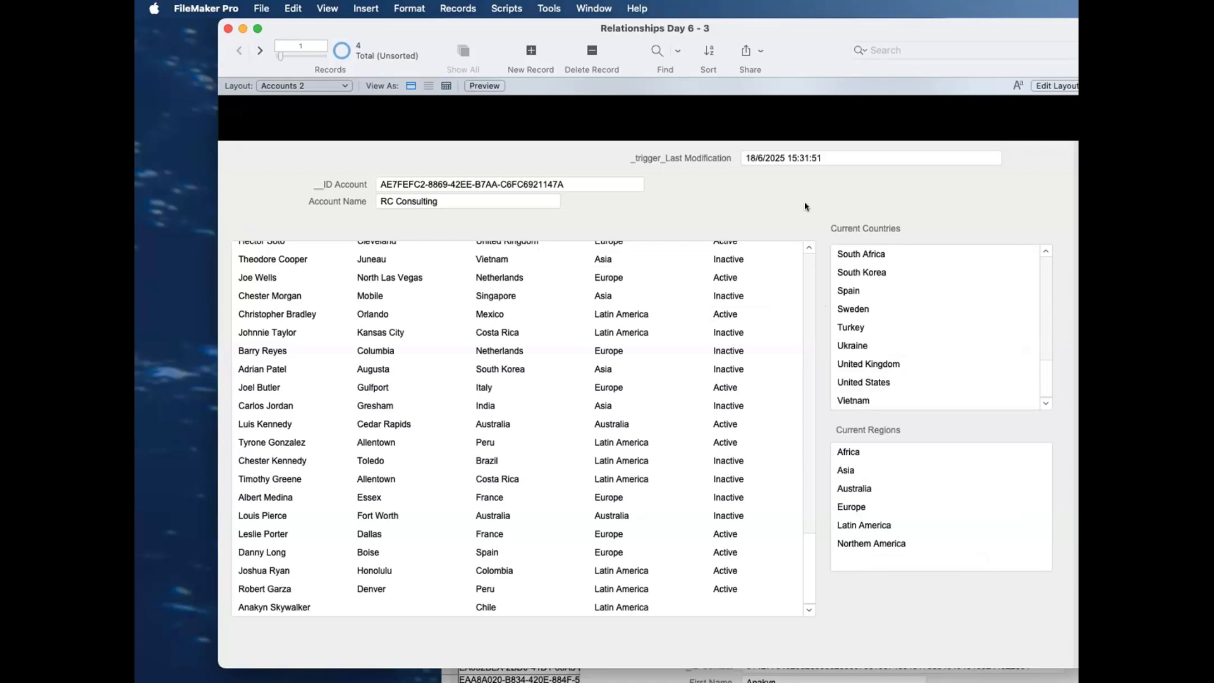
Step: Place the _link_Country IDs field over the countries and regions portals on Accounts 2, bring it to the front and return to Browse mode
key("super+l")
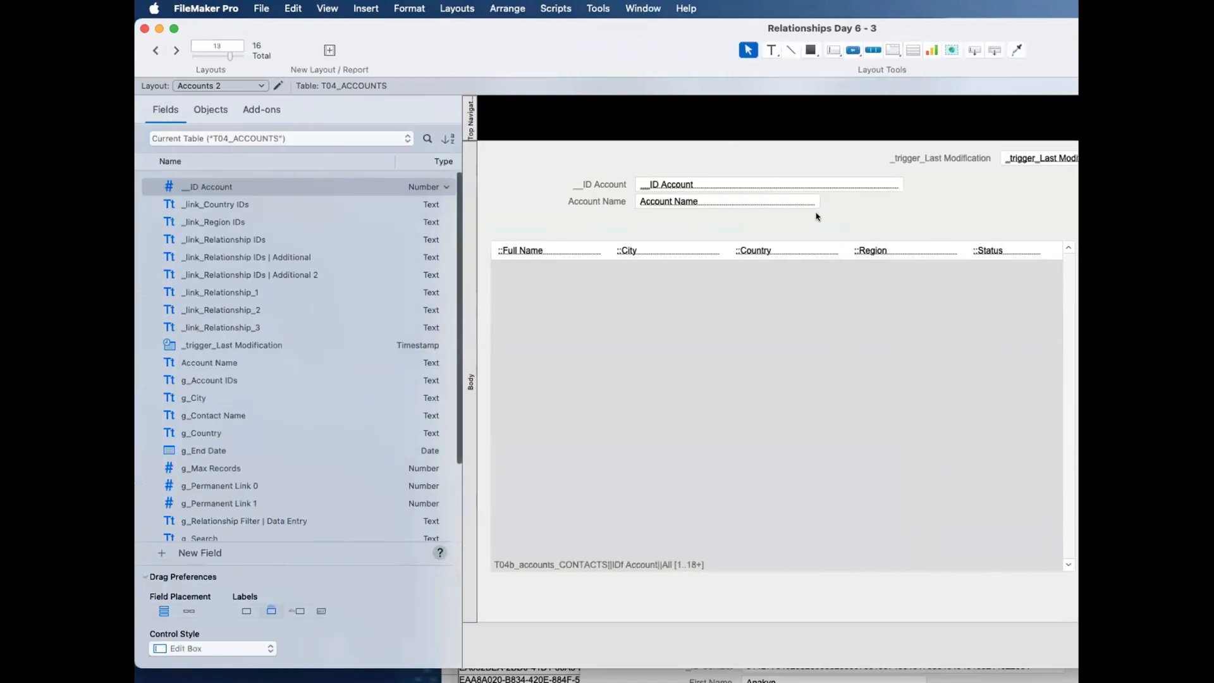
scroll(885, 285, "right", 8)
left_click(976, 280)
left_click_drag(966, 255, 648, 249)
left_click(597, 9)
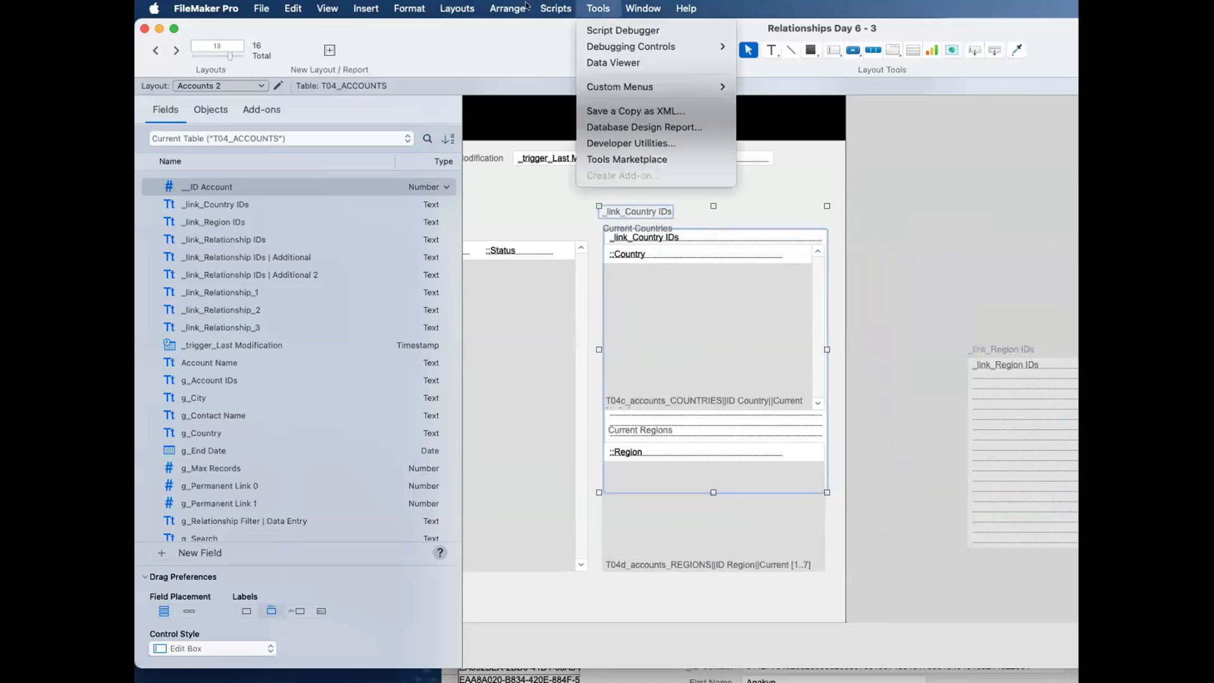
left_click(502, 102)
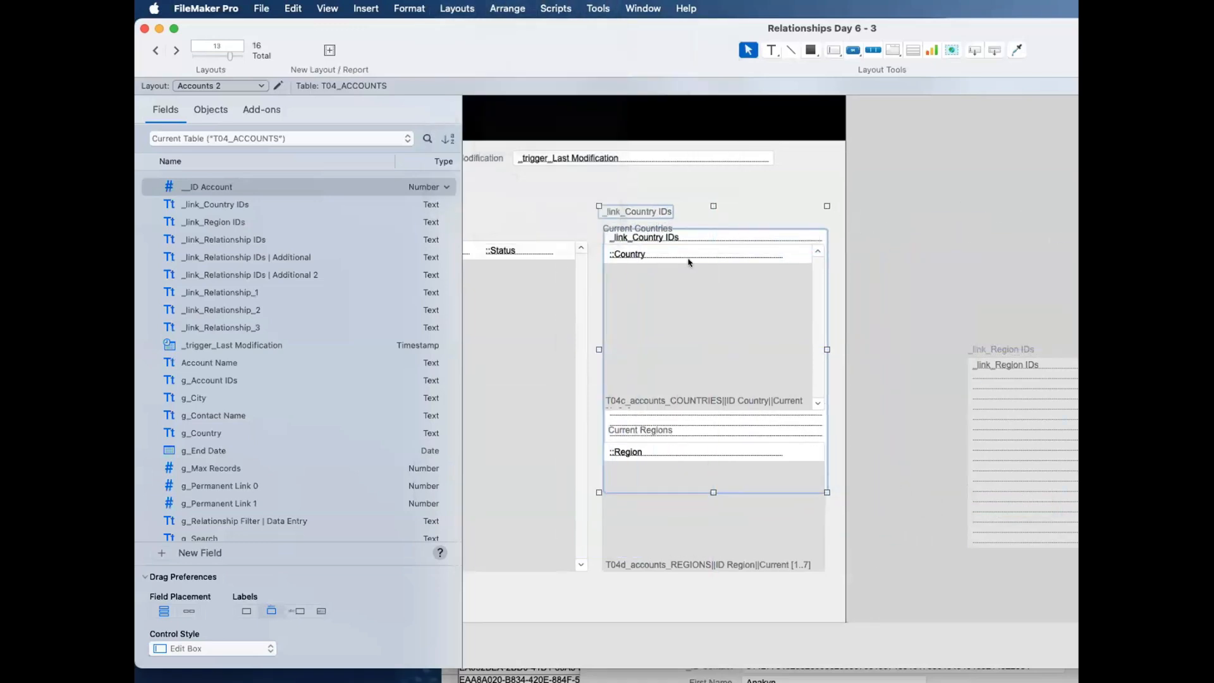
key("super+b")
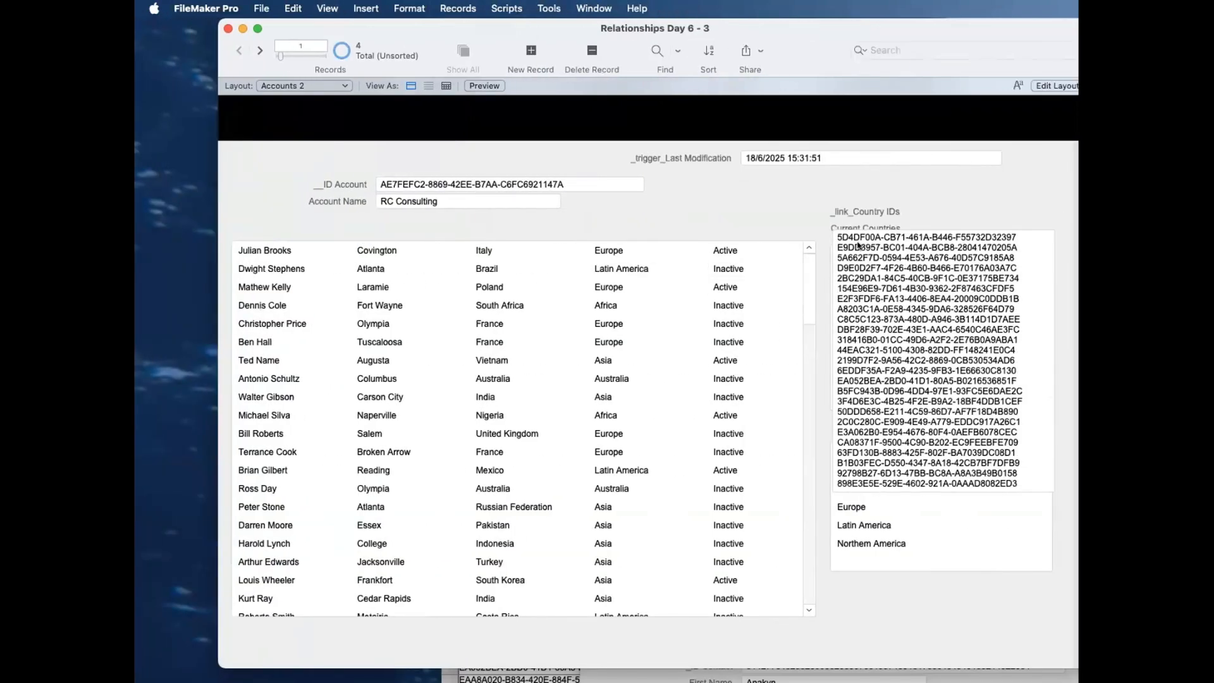
Step: Remove every country ID except the first from RC Consulting's _link_Country IDs field and commit the record
left_click_drag(1015, 570, 810, 248)
key("super+c")
key("BackSpace")
left_click(958, 164)
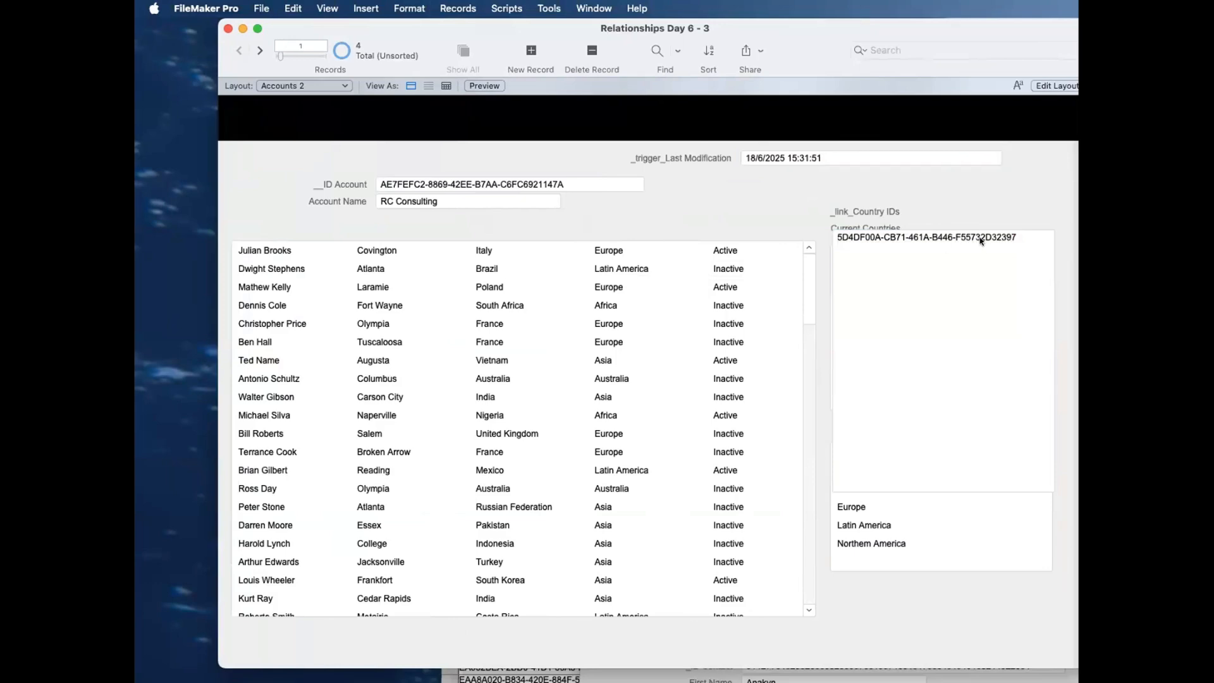
Step: Restore the removed country IDs below the first one in RC Consulting's _link_Country IDs field and commit the record
left_click_drag(1002, 269, 841, 208)
key("super+v")
key("super+z")
left_click(988, 262)
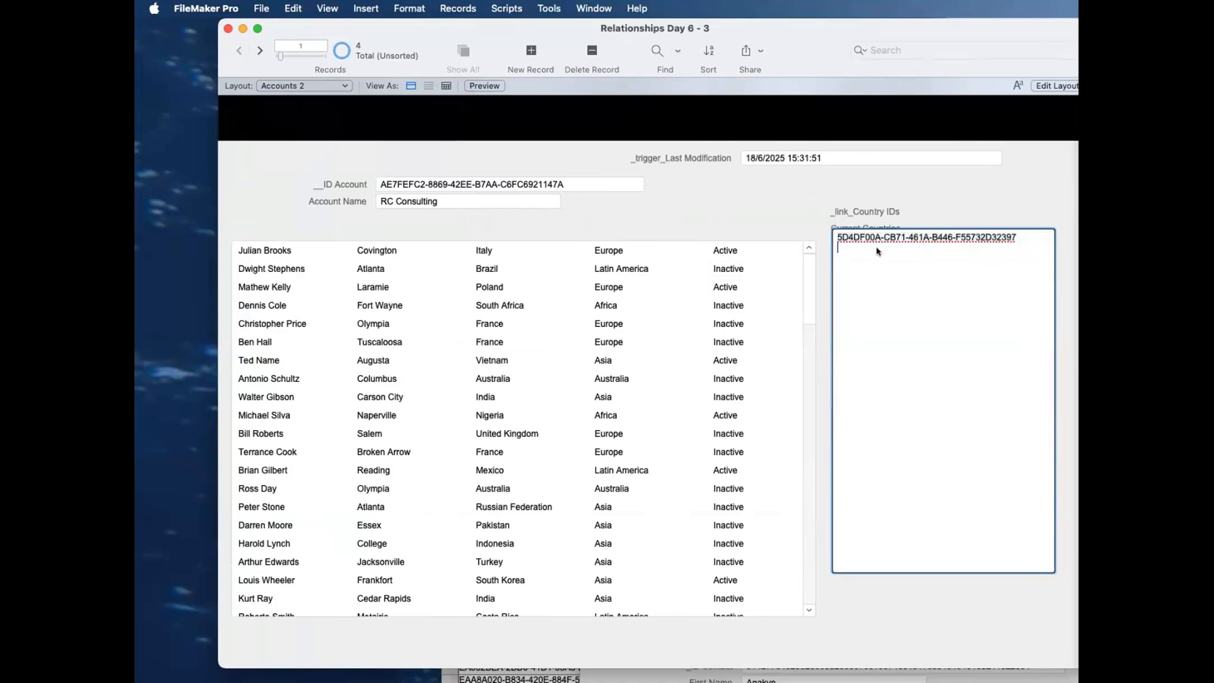
key("super+v")
left_click(1001, 188)
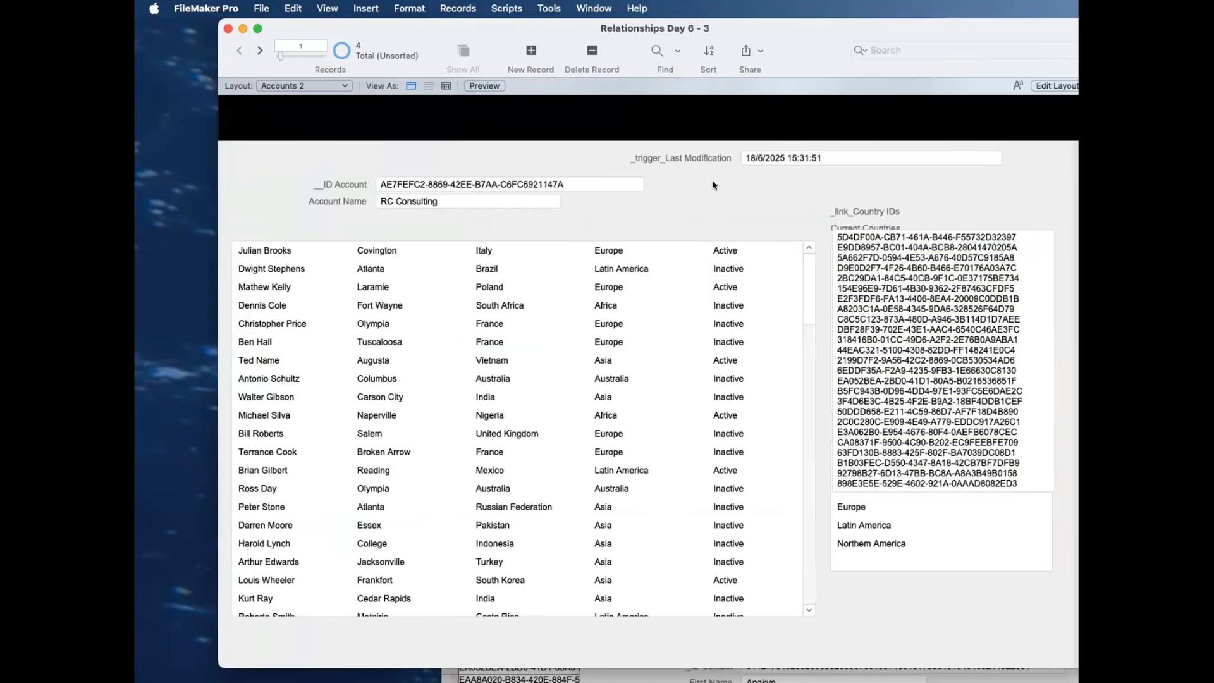
Step: Duplicate the _link_Country IDs field in the Accounts table and rename the copy as _link_Country IDs | Lookup
key("super+shift+d")
left_click(518, 251)
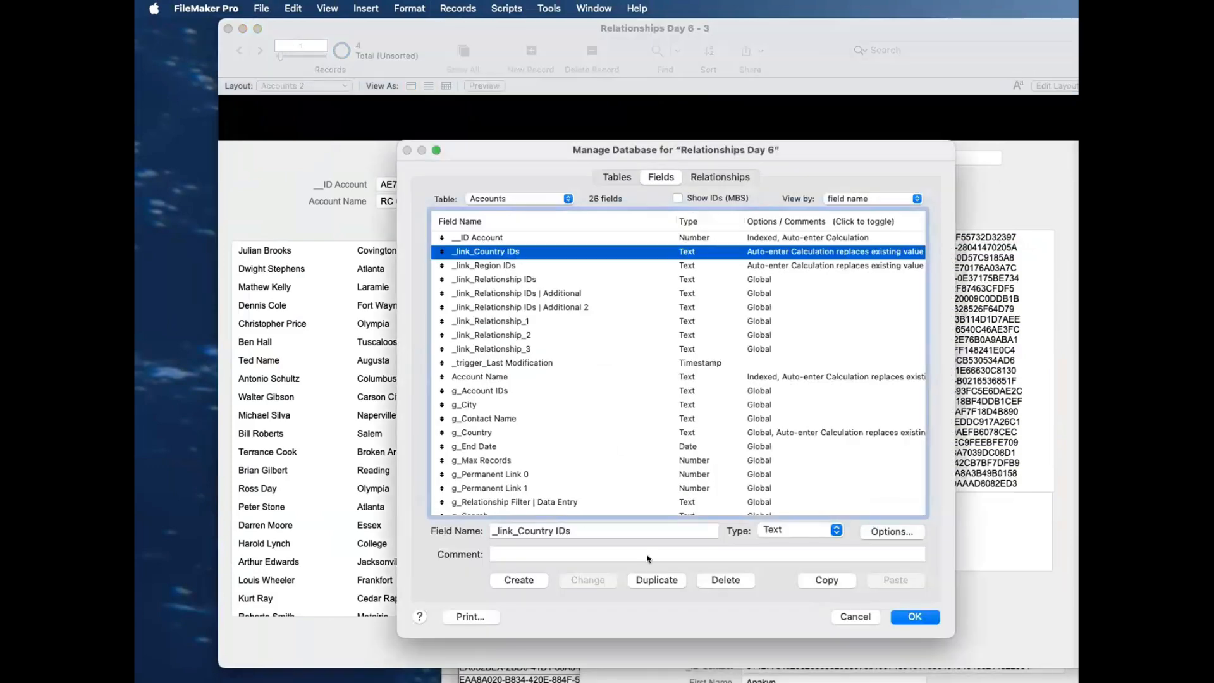
left_click(648, 579)
double_click(582, 530)
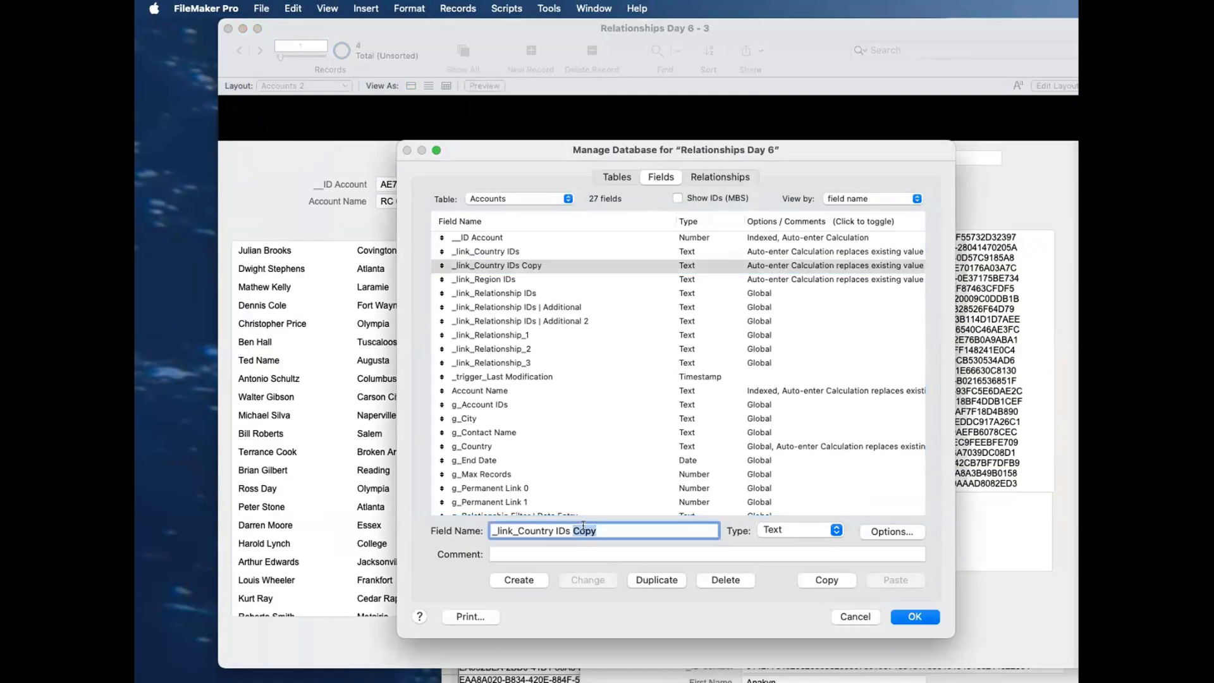
type("| Lookup")
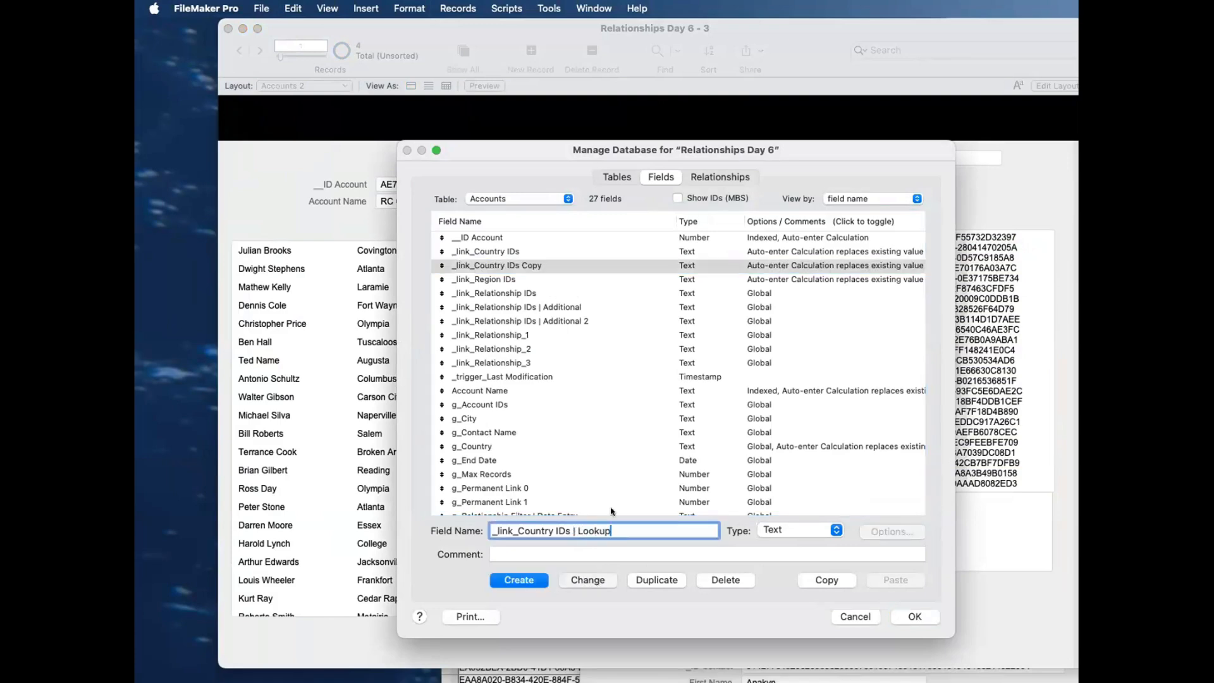
left_click(587, 580)
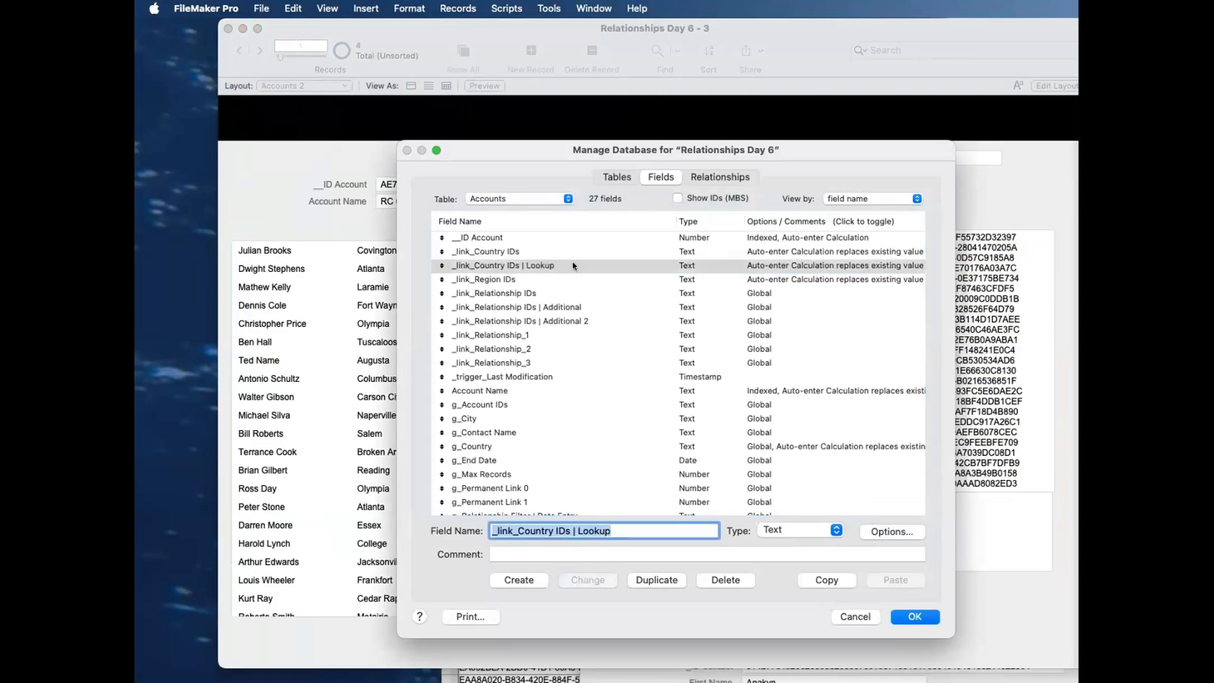
Step: Define _link_Country IDs | Lookup as a lookup copying _IDf Country from T04b_accounts_CONTACTS||IDf Account||All and save the database definition
double_click(597, 264)
left_click(795, 521)
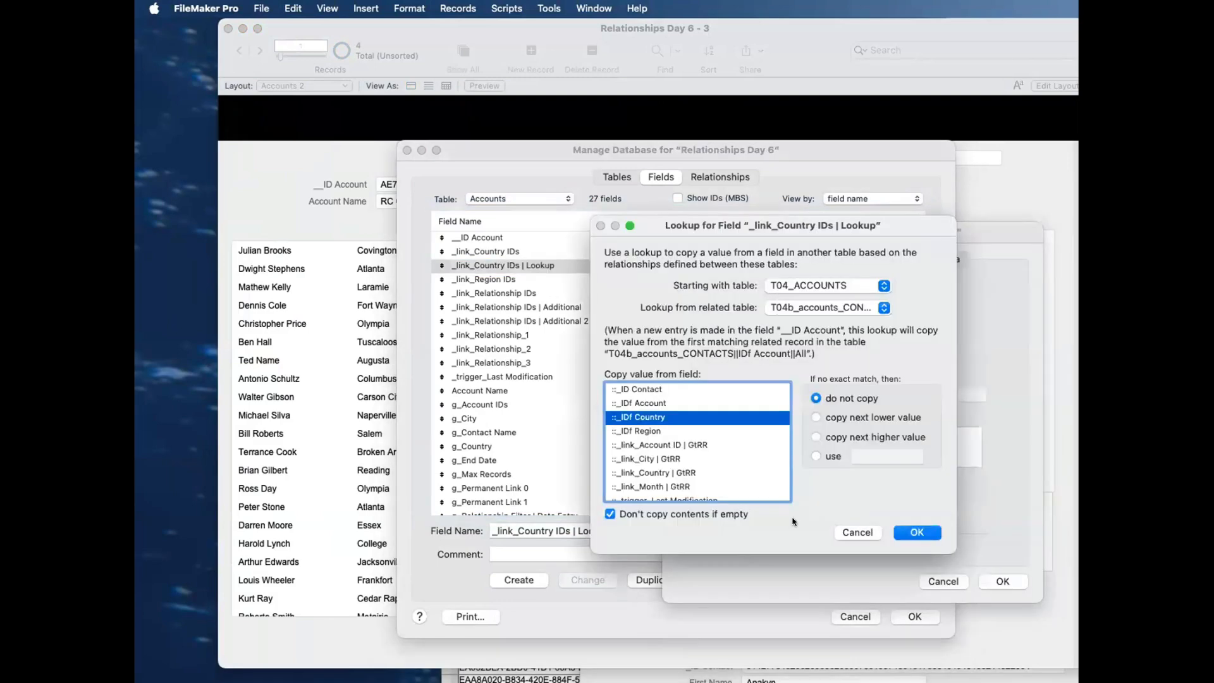
left_click(810, 308)
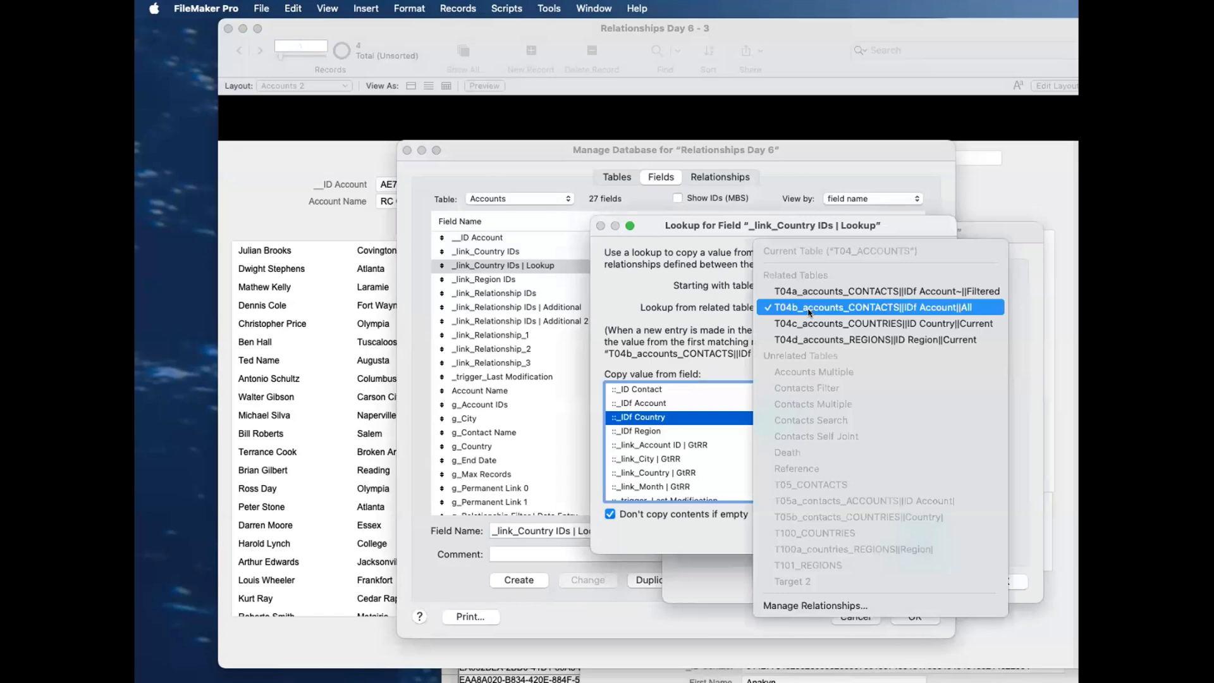
left_click(810, 308)
left_click(917, 532)
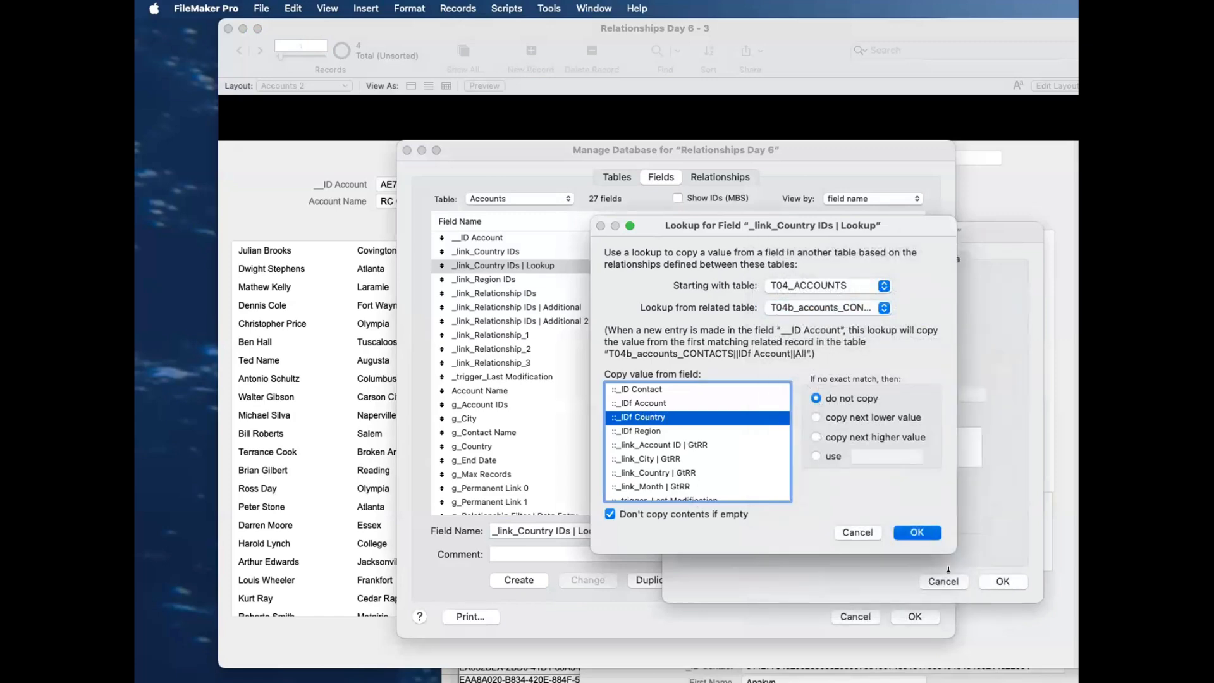
left_click(1003, 581)
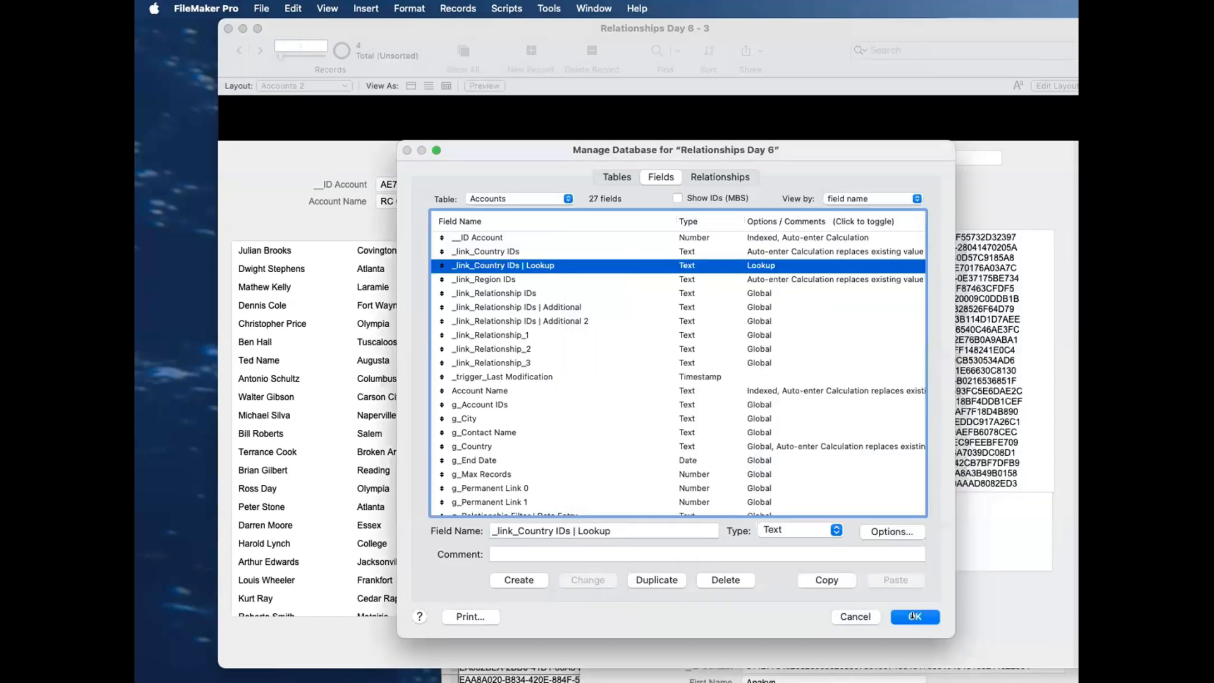
left_click(913, 616)
Step: Create a new computer layout that shows records from T04_ACCOUNTS, keeping the default name Layout #17
key("super+l")
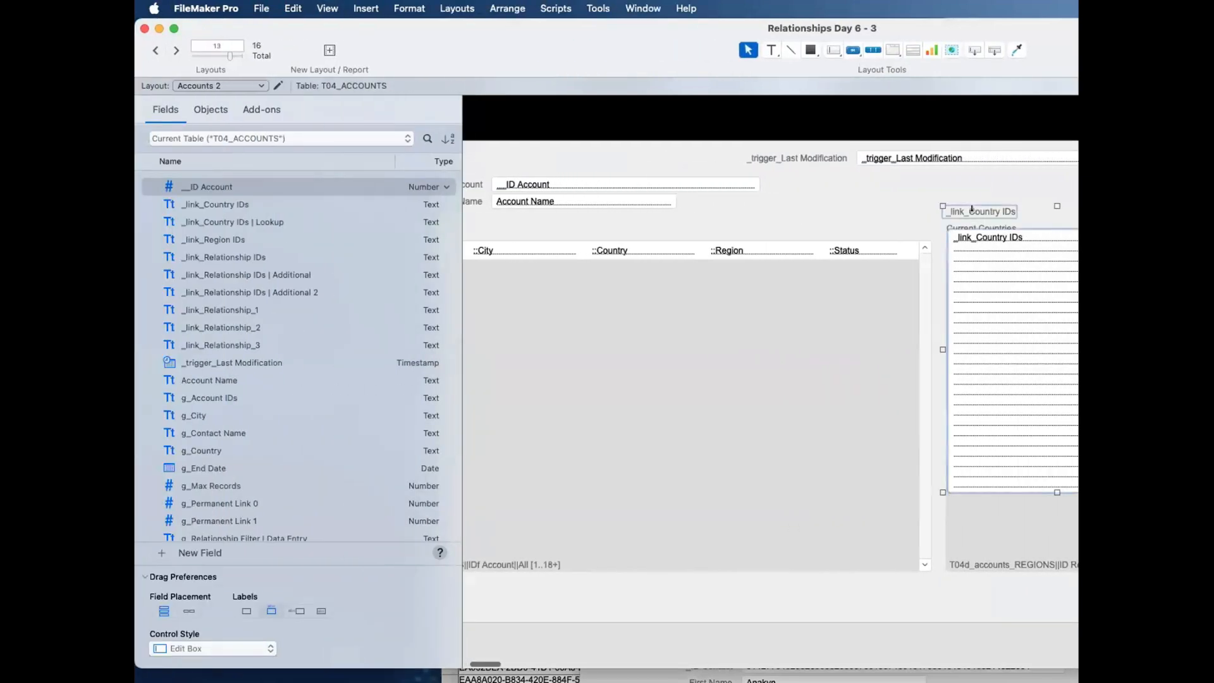
key("shift+super+l")
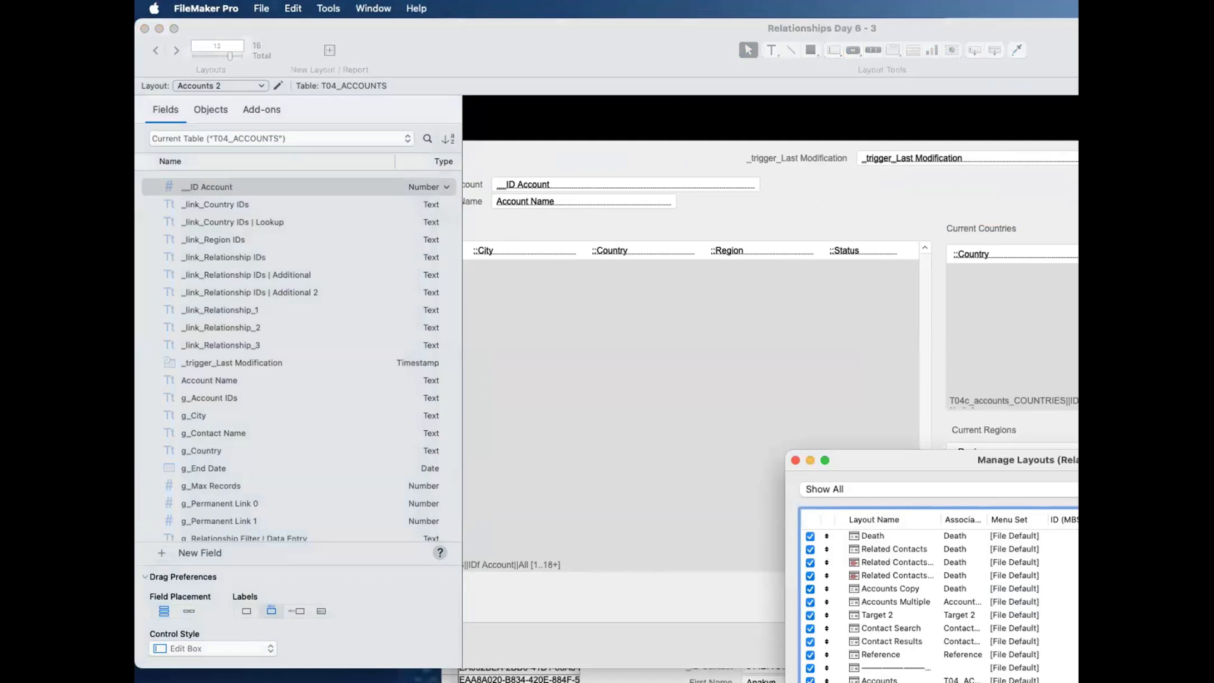
key("super+n")
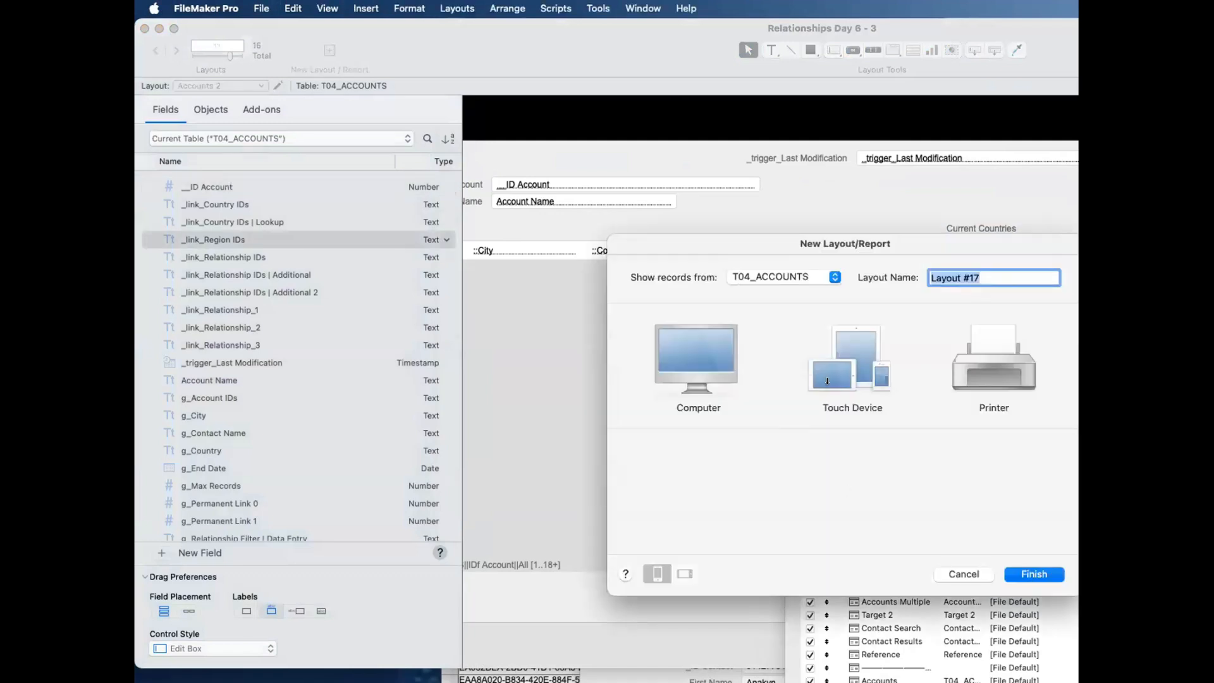
left_click(695, 401)
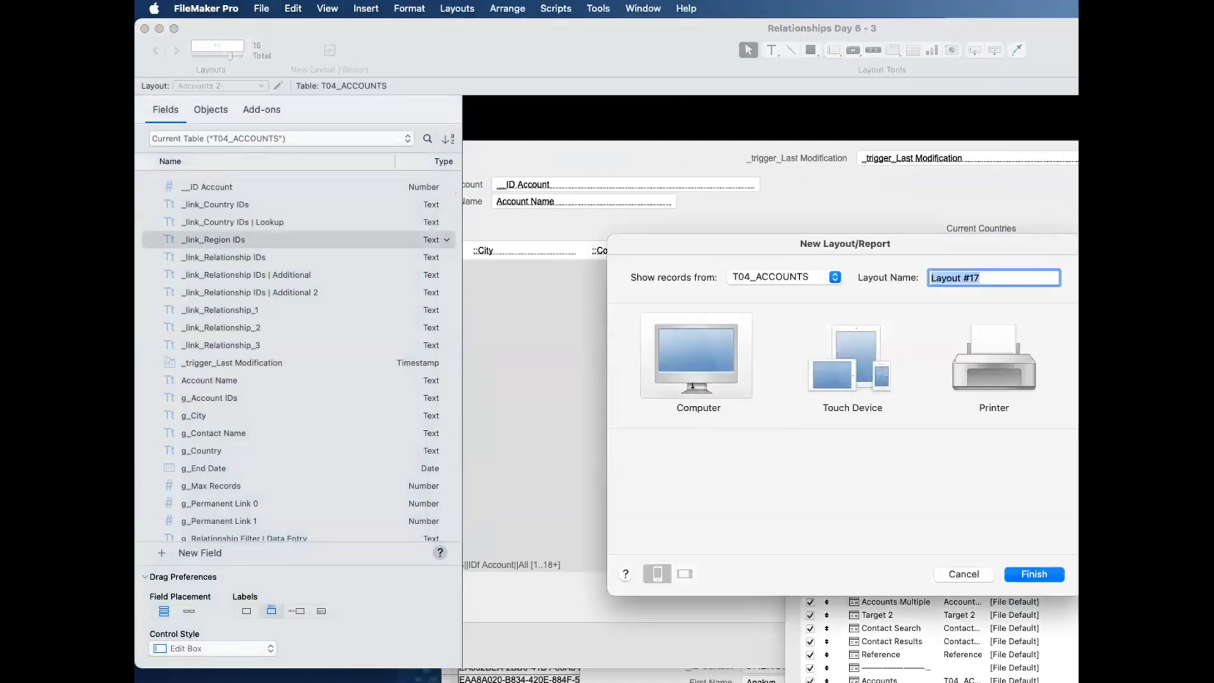
left_click(1034, 574)
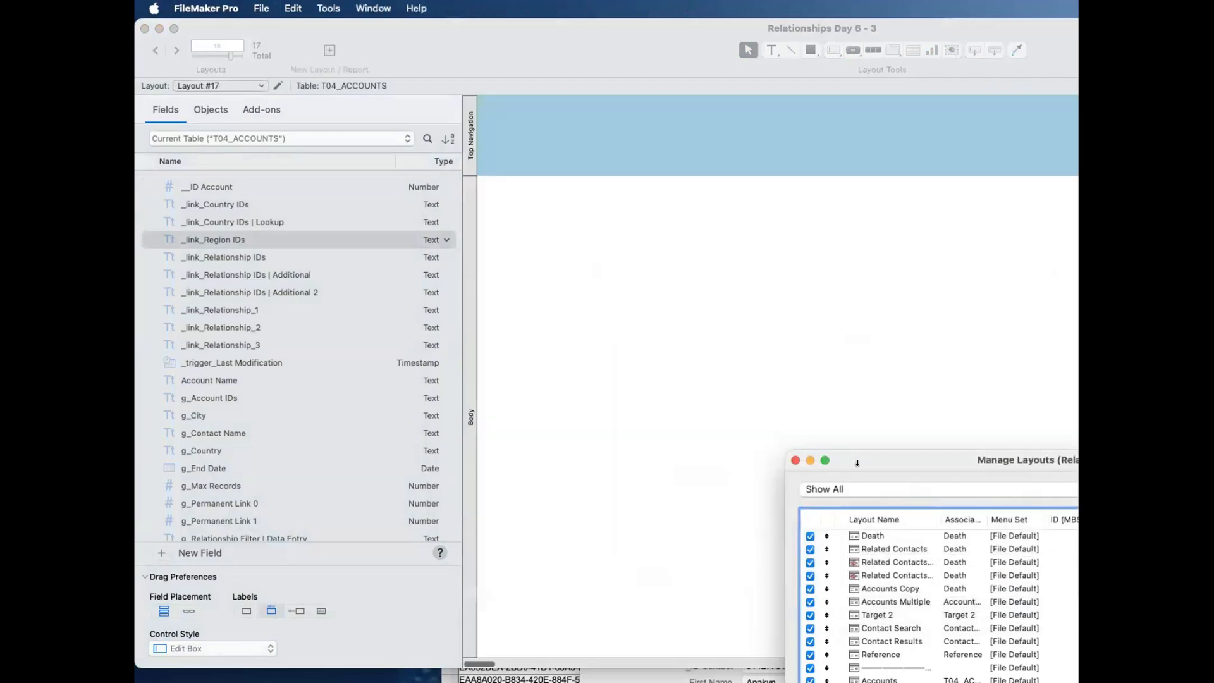
Step: Shorten the new layout's Top Navigation part and apply the theme with a black header and light grey body
left_click(628, 310)
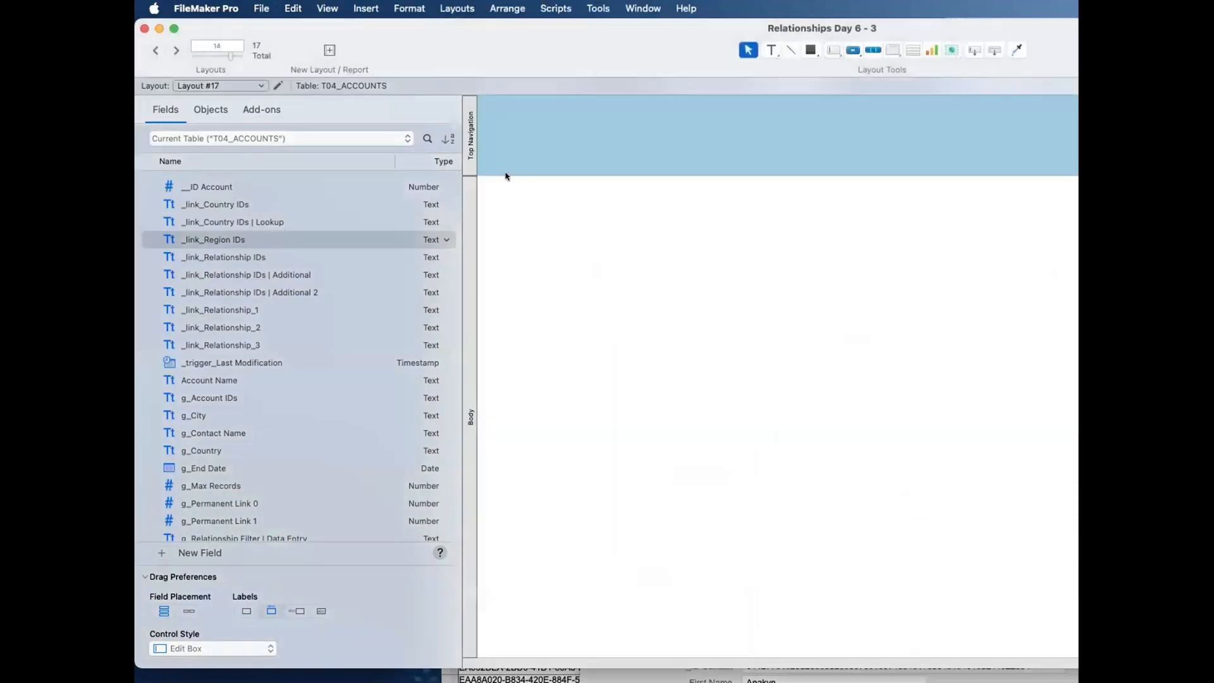
left_click_drag(503, 174, 505, 138)
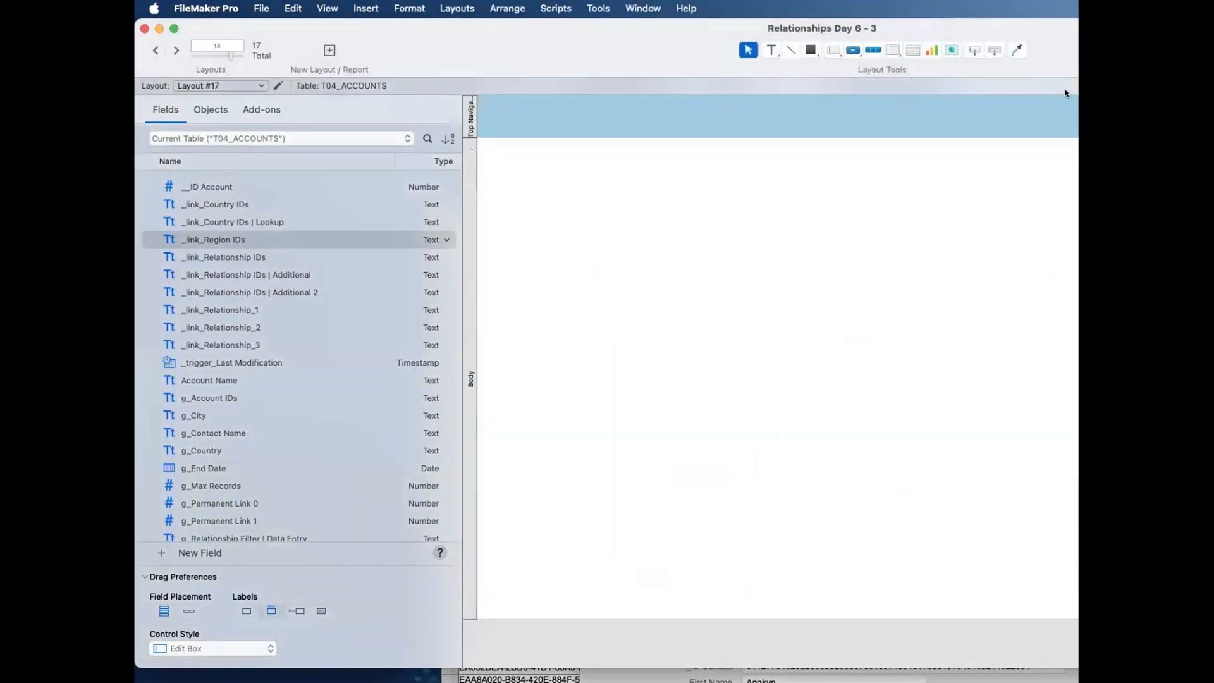
key("super+b")
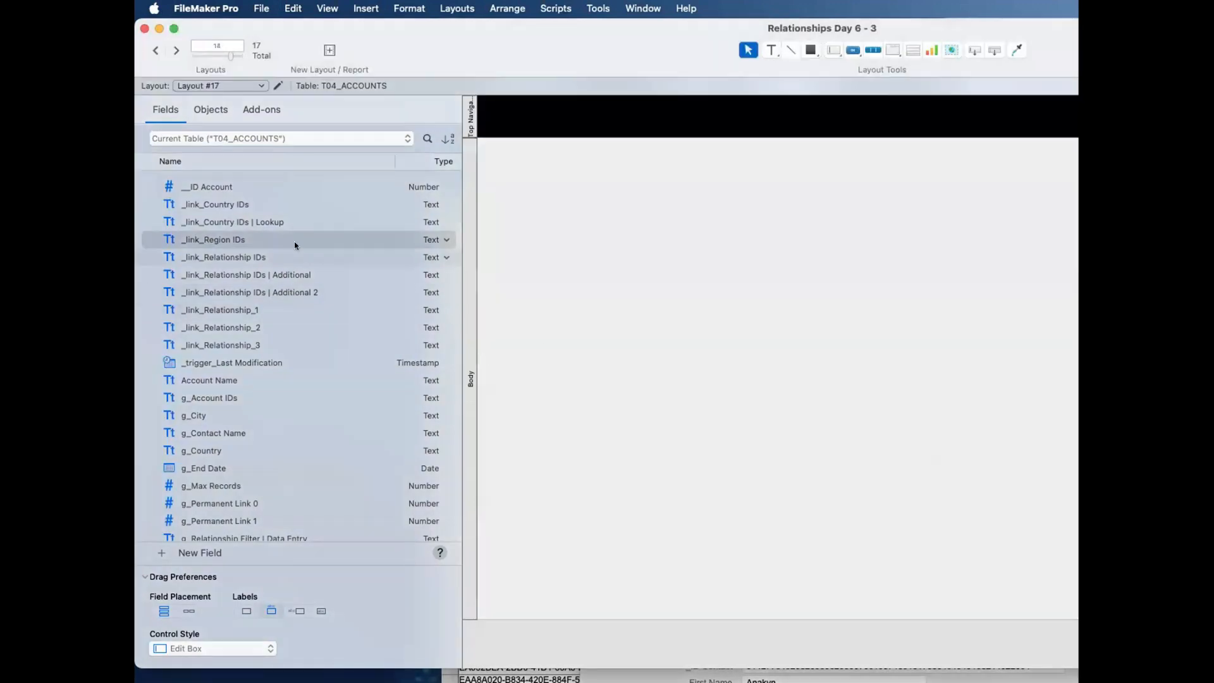
Step: Add the _link_Country IDs, __ID Account and Account Name fields with their labels to the body of Layout #17
left_click(226, 220)
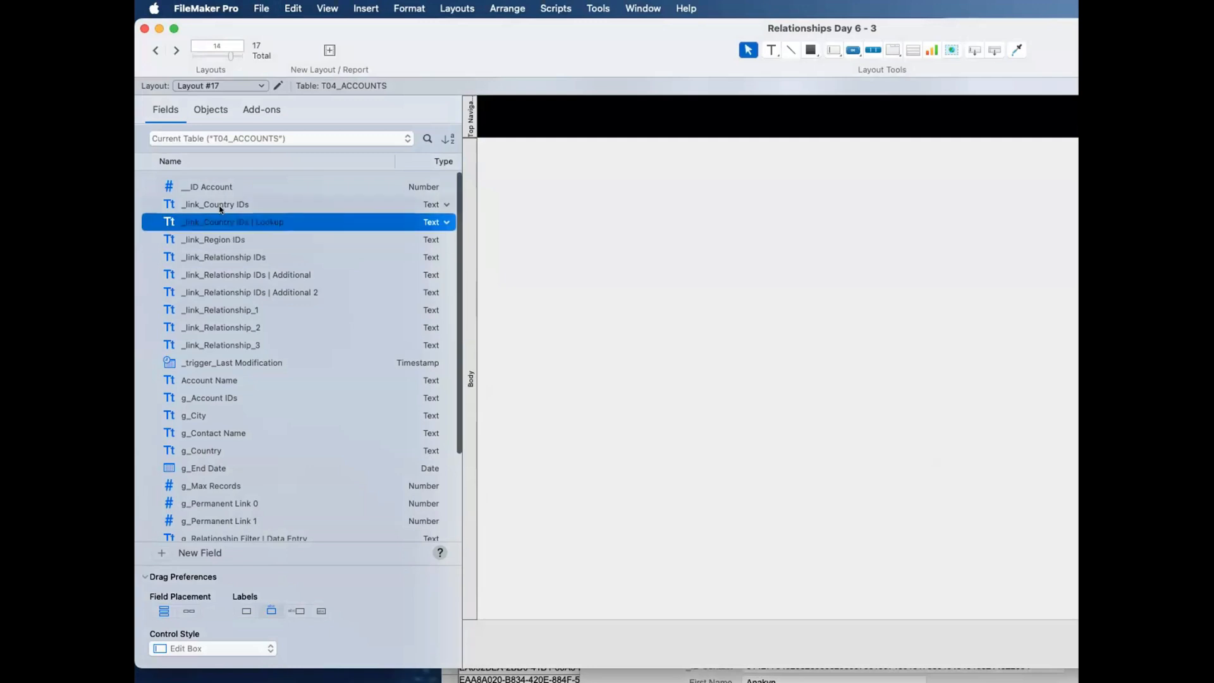
left_click(212, 206)
left_click_drag(210, 206, 757, 244)
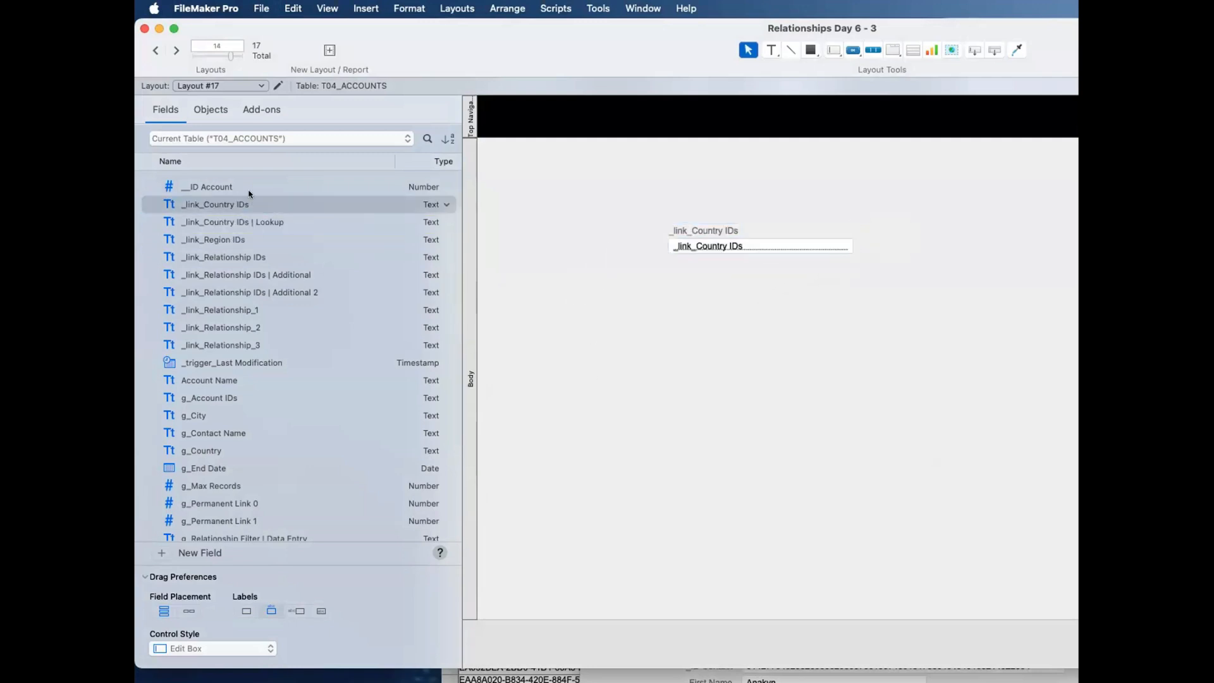
left_click_drag(243, 191, 1083, 182)
left_click_drag(223, 382, 735, 200)
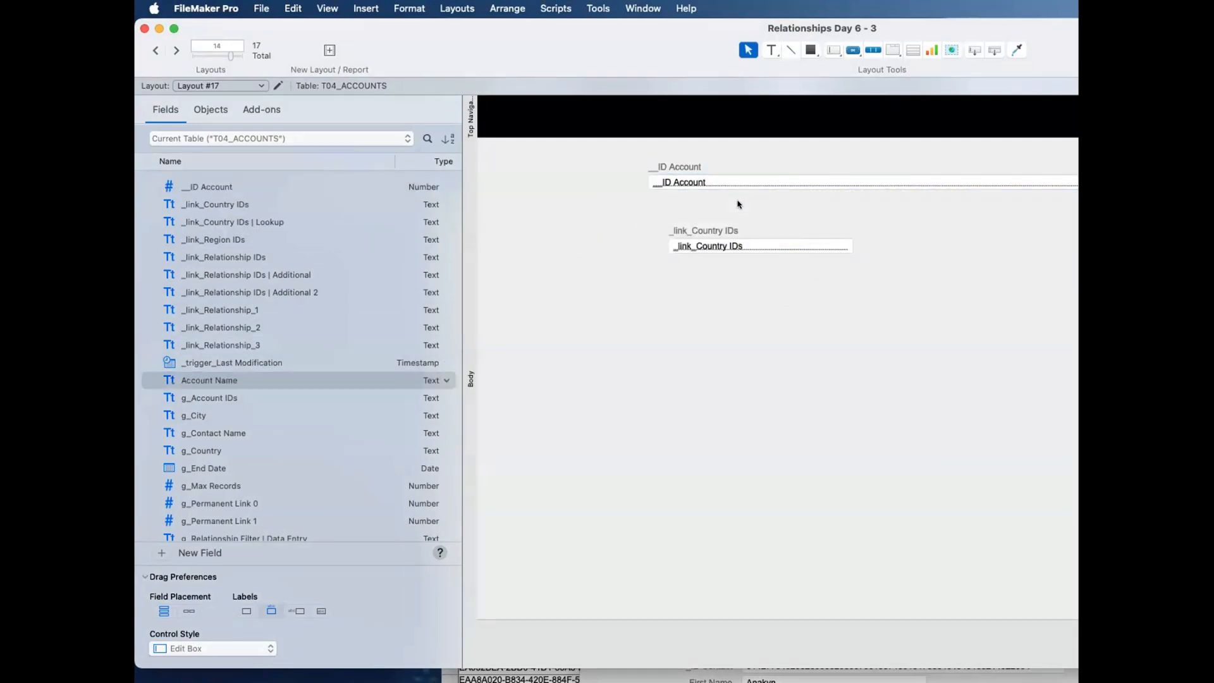
Step: Lower the _link_Country IDs field in line with Account Name and add _trigger_Last Modification between the two fields
left_click(703, 233)
left_click_drag(701, 244, 705, 288)
left_click(712, 234, "shift")
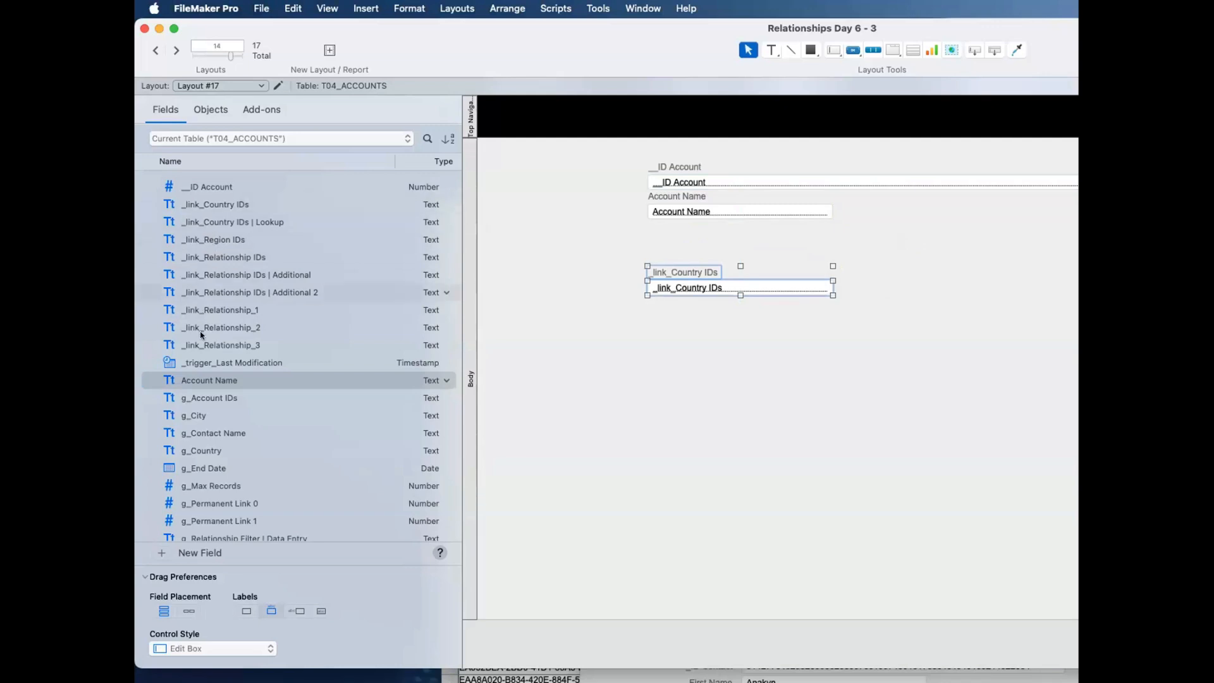
left_click_drag(203, 359, 711, 254)
left_click(719, 399)
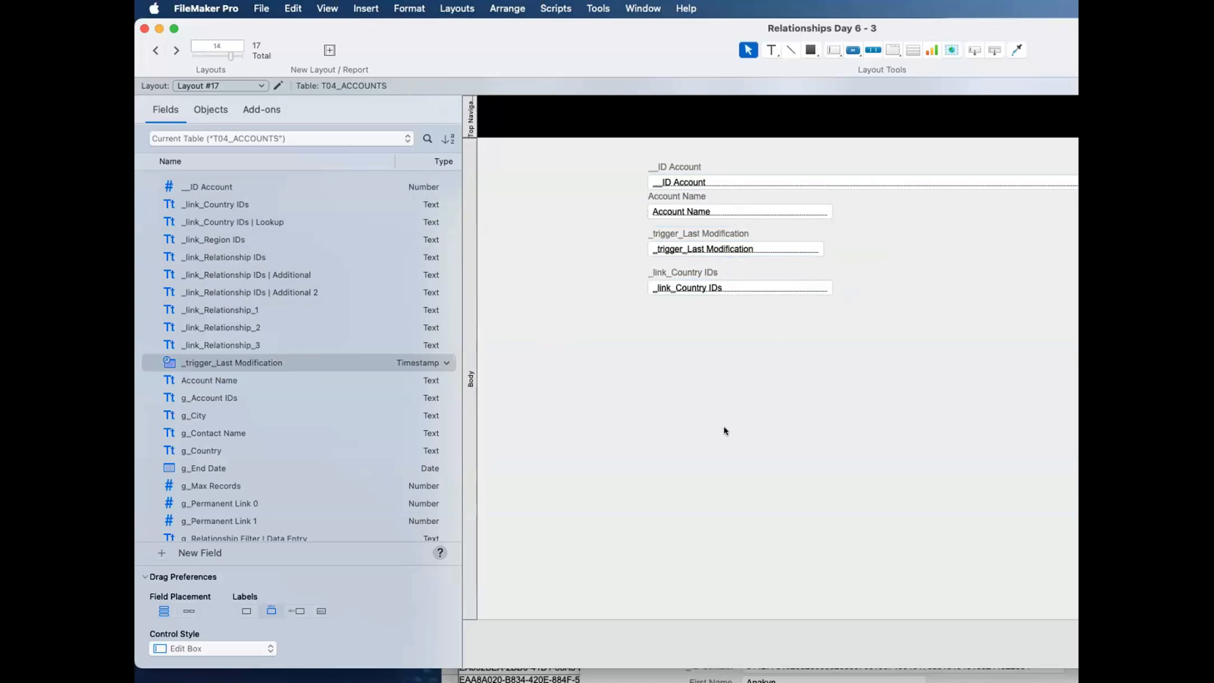
Step: Preview Layout #17 in Browse mode, widen its _link_Country IDs field, make it about six lines tall and return to Browse mode
key("super+b")
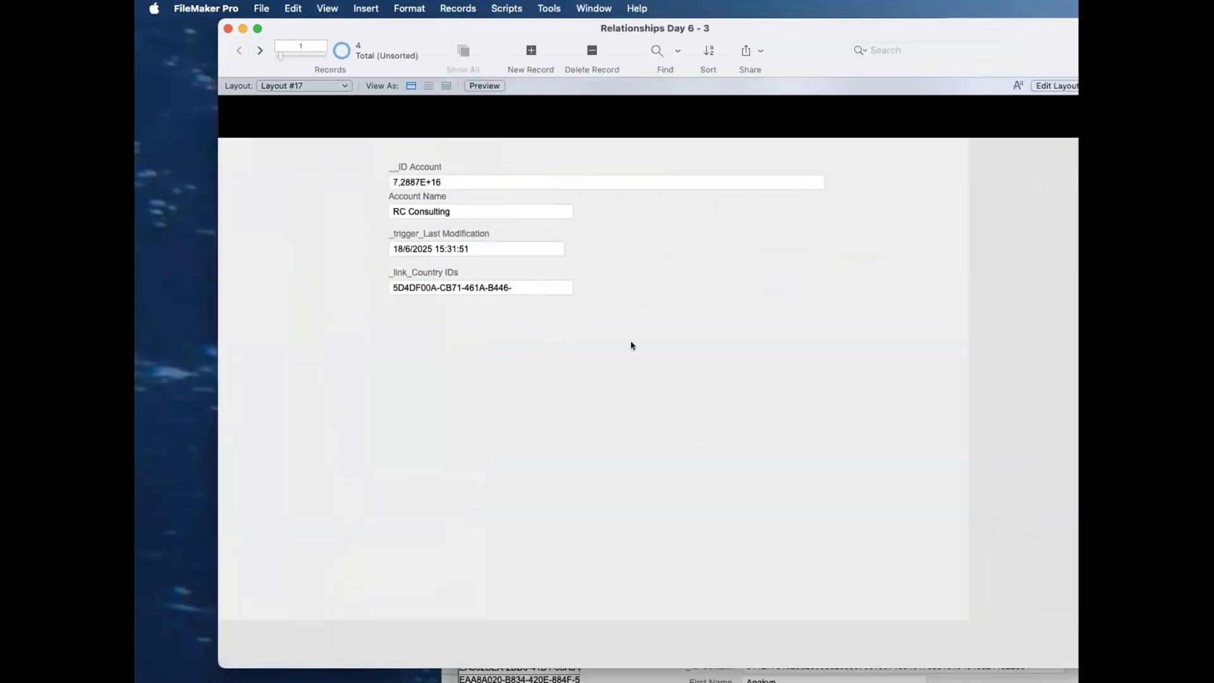
key("super+l")
left_click(753, 286)
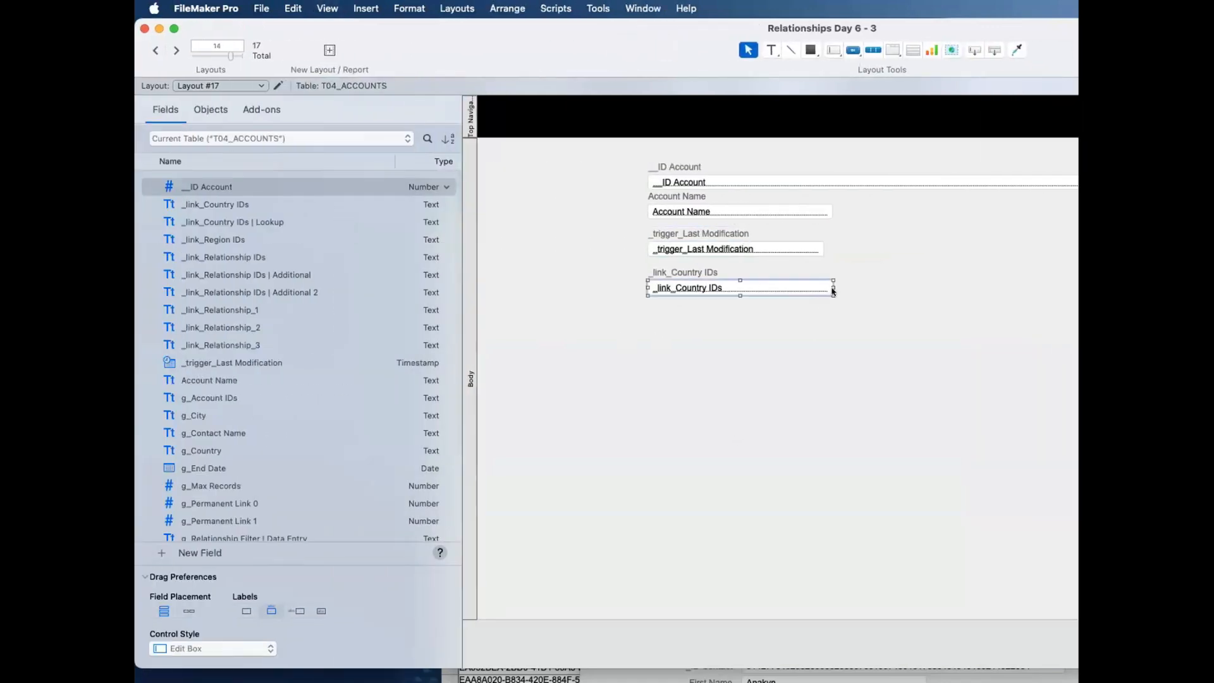
left_click_drag(830, 287, 968, 288)
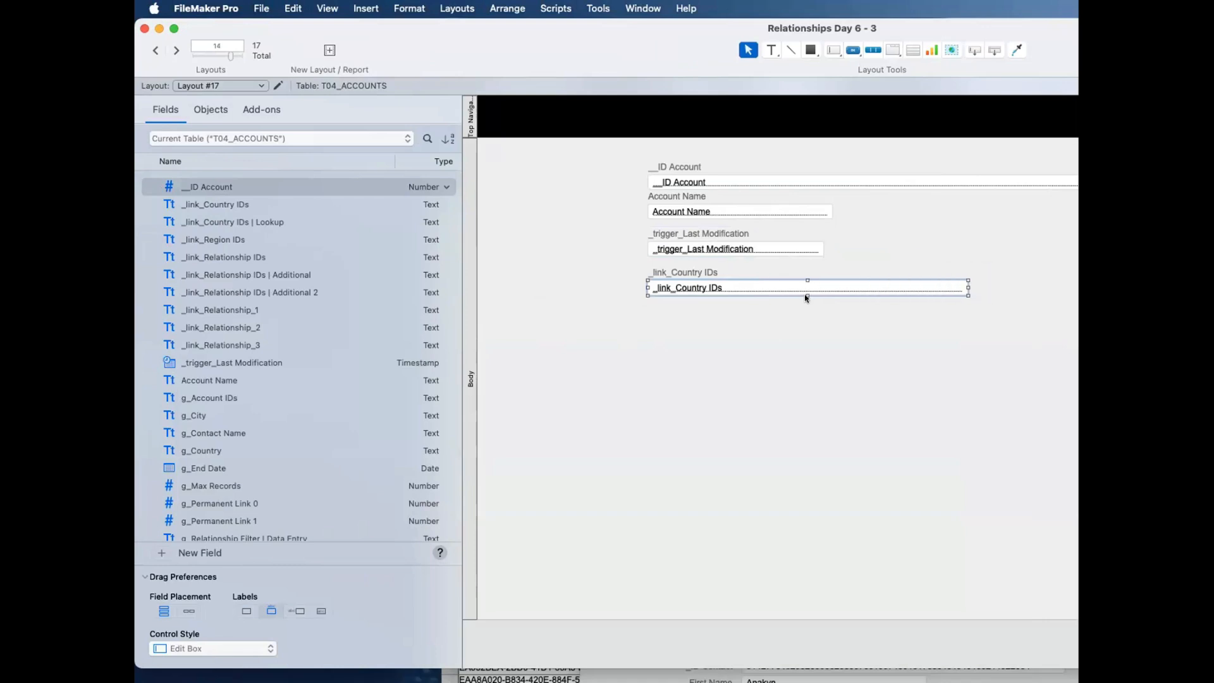
left_click_drag(806, 293, 799, 419)
key("super+b")
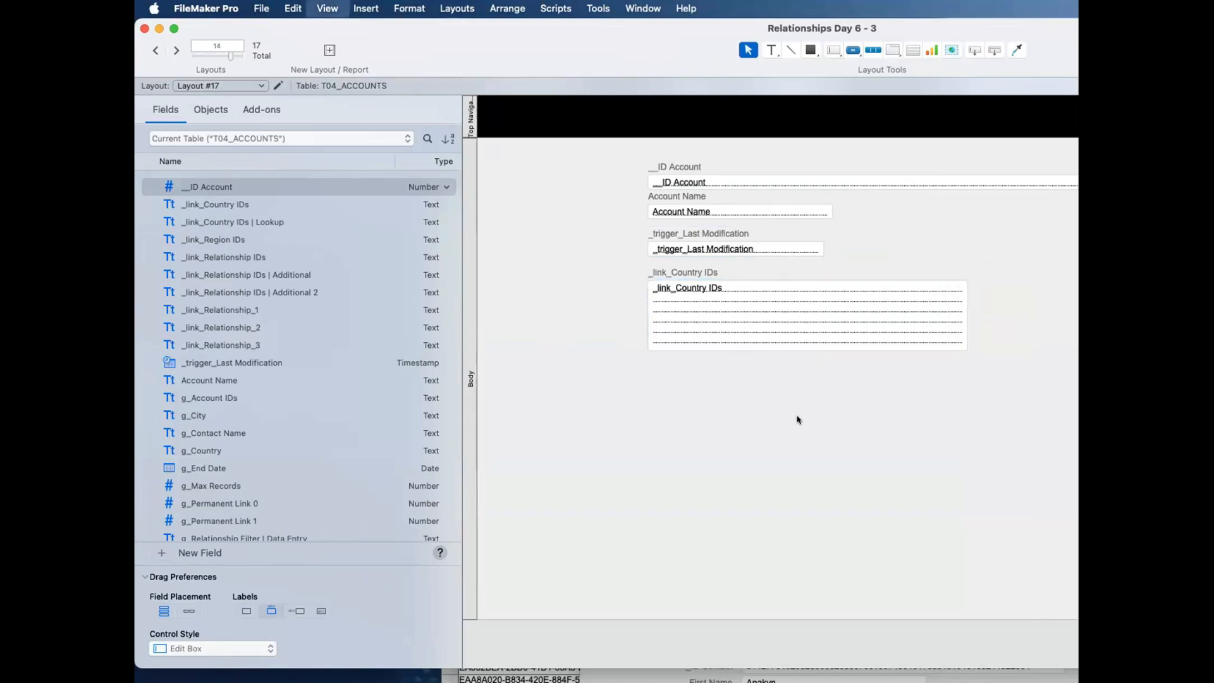
Step: In Layout mode, reassign the tall _link_Country IDs field on Layout #17 to _link_Country IDs | Lookup
key("super+l")
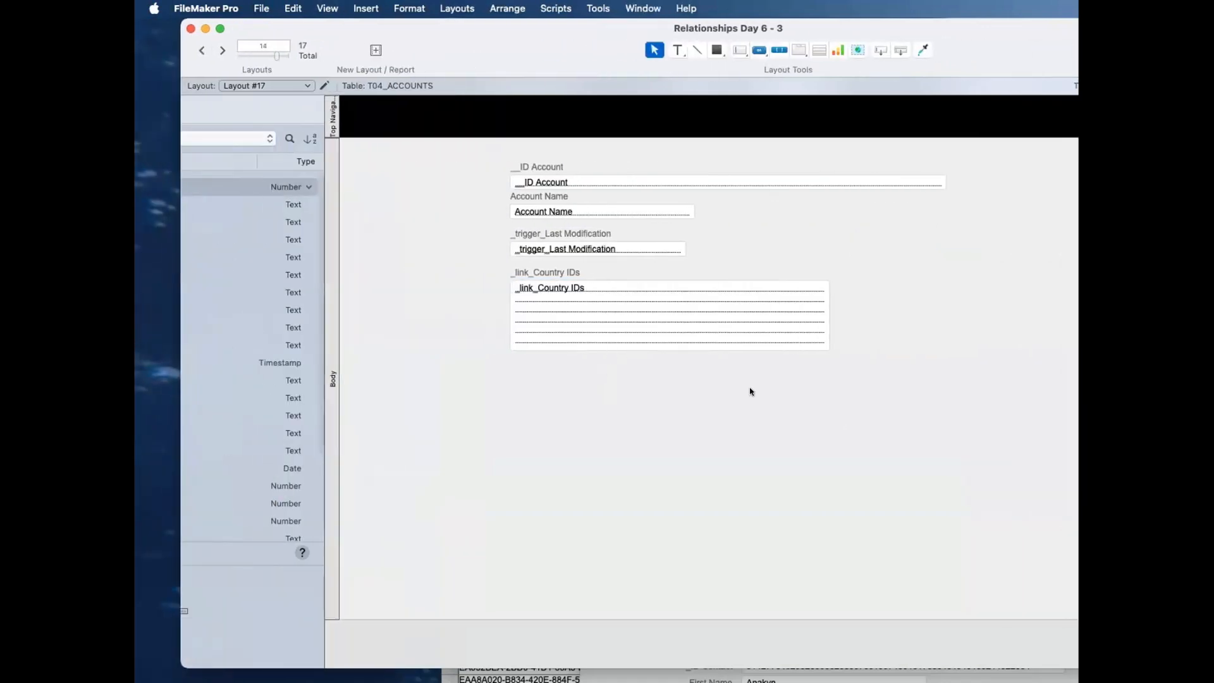
double_click(775, 317)
double_click(573, 339)
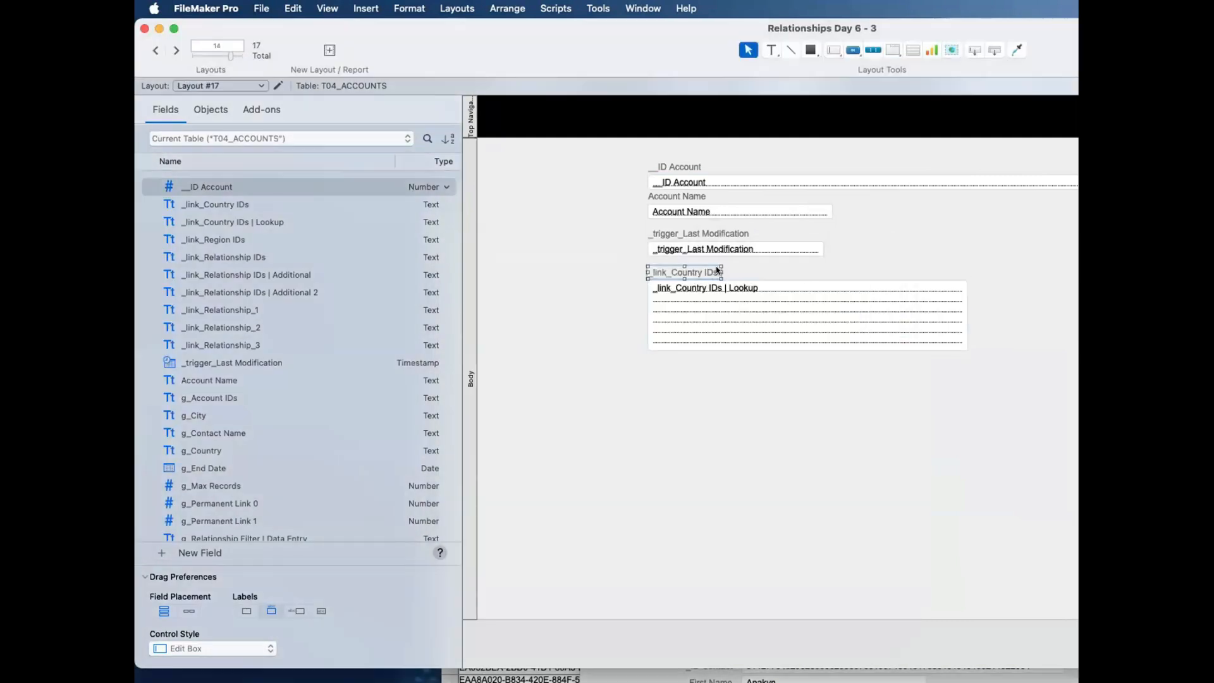
Step: Widen the reassigned field's label and change its text to "_link_Country IDs | Lookup"
left_click_drag(722, 272, 801, 273)
double_click(767, 275)
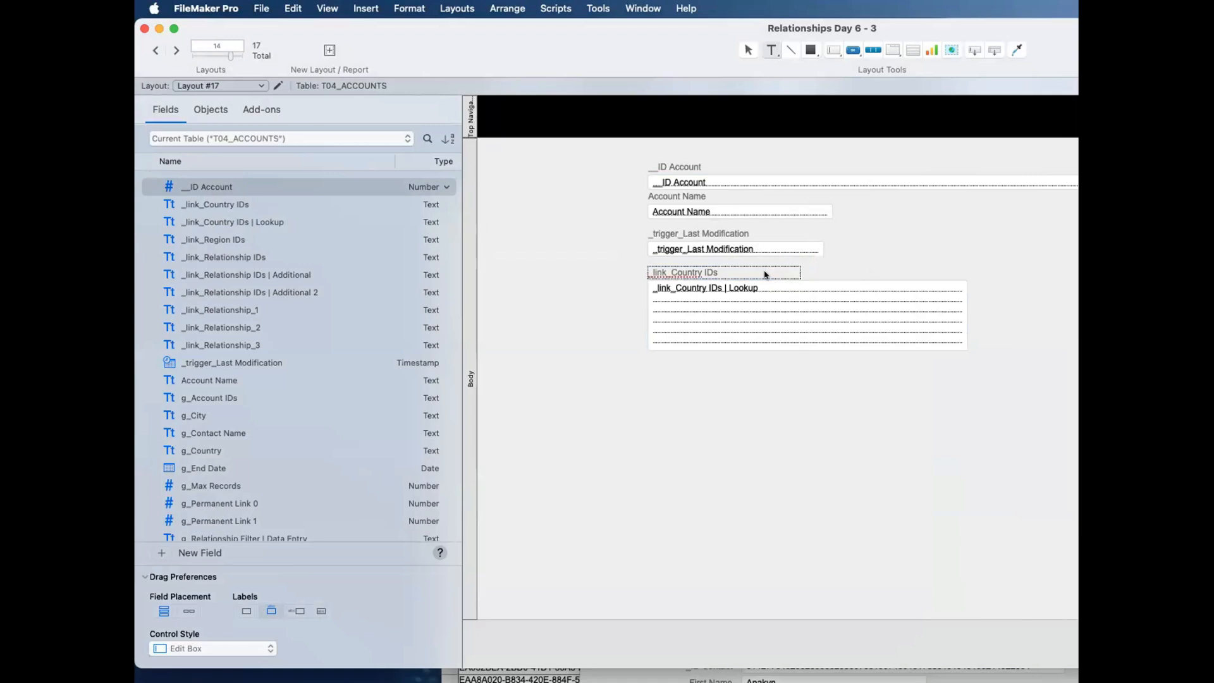
type("| lookup")
key("BackSpace")
type("L")
left_click(859, 263)
Step: In Browse mode, clear and re-enter the same __ID Account value for RC Consulting to trigger the lookup, and check the lookup field
key("super+b")
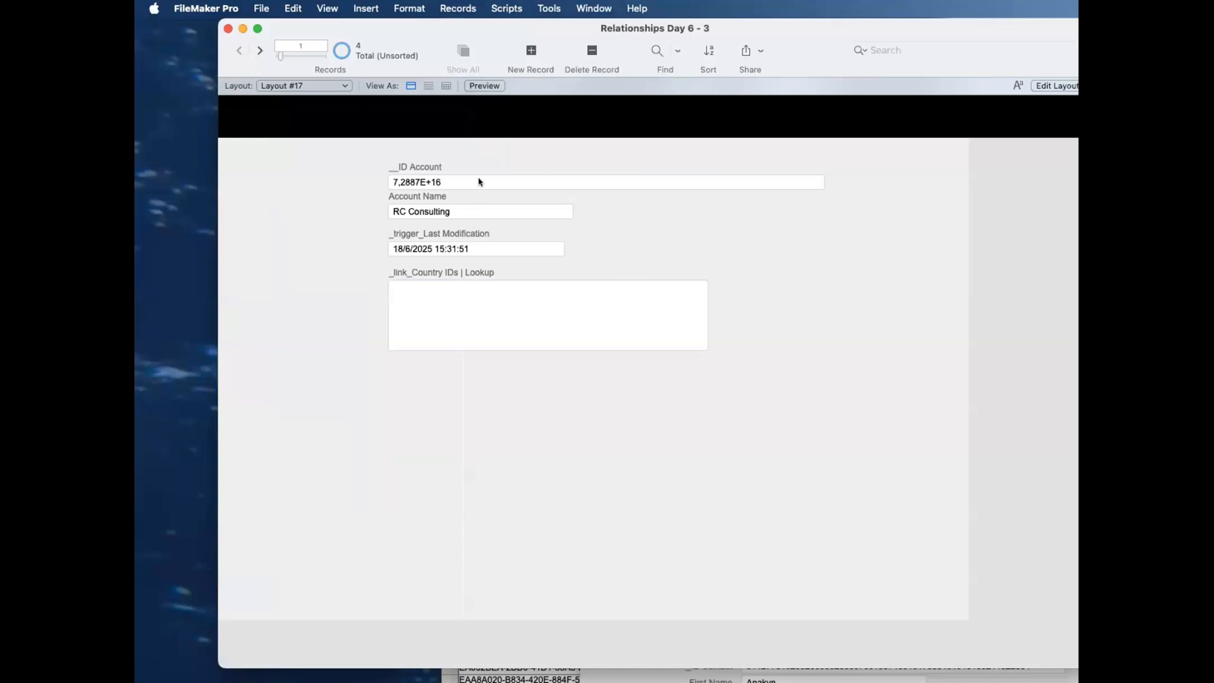
left_click(479, 182)
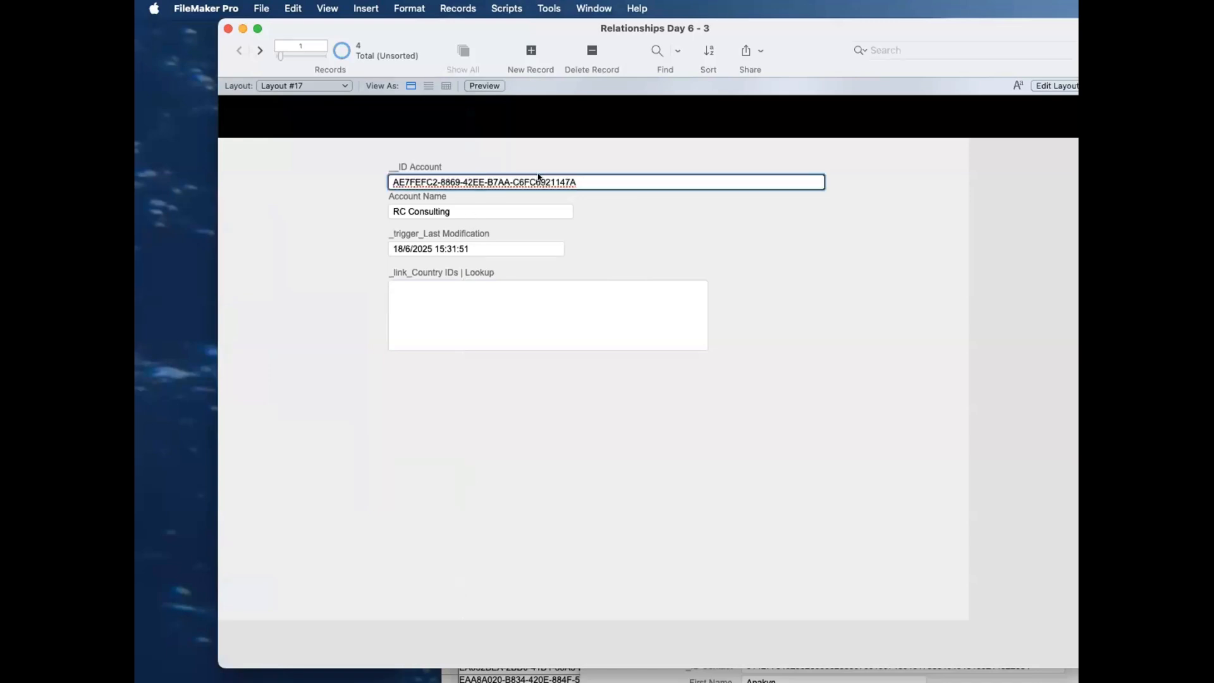
key("super+a")
key("super+c")
key("BackSpace")
key("super+v")
left_click(499, 154)
left_click(506, 301)
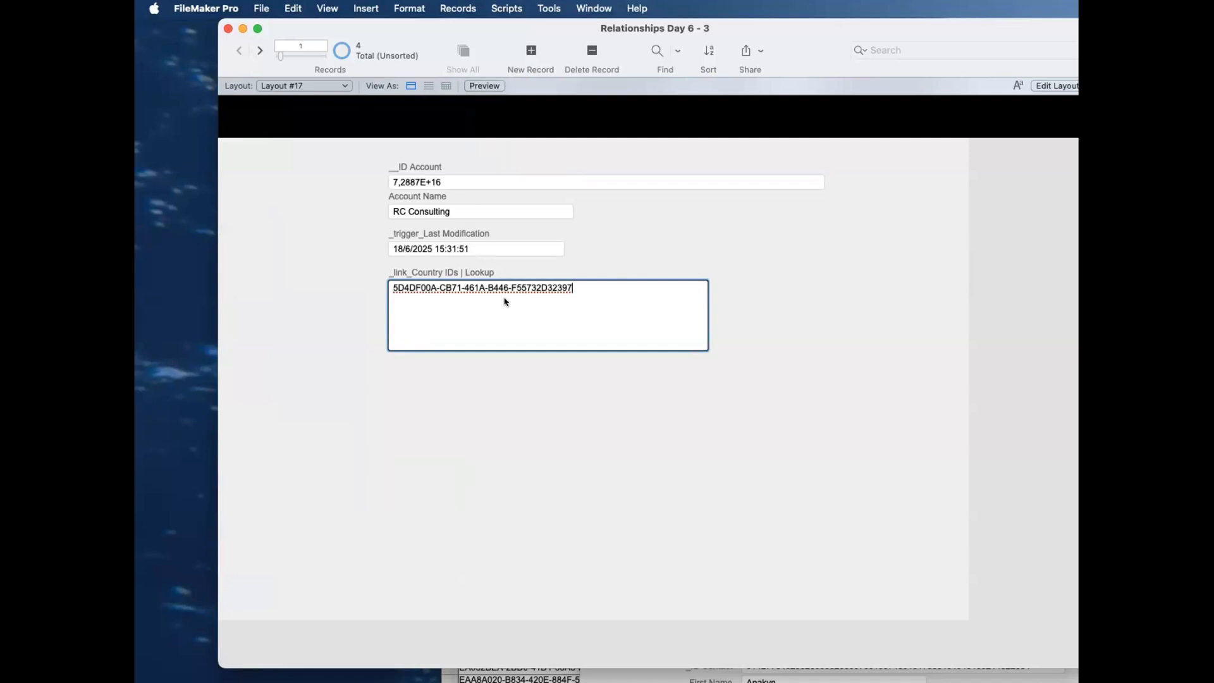
left_click(527, 268)
key("super+l")
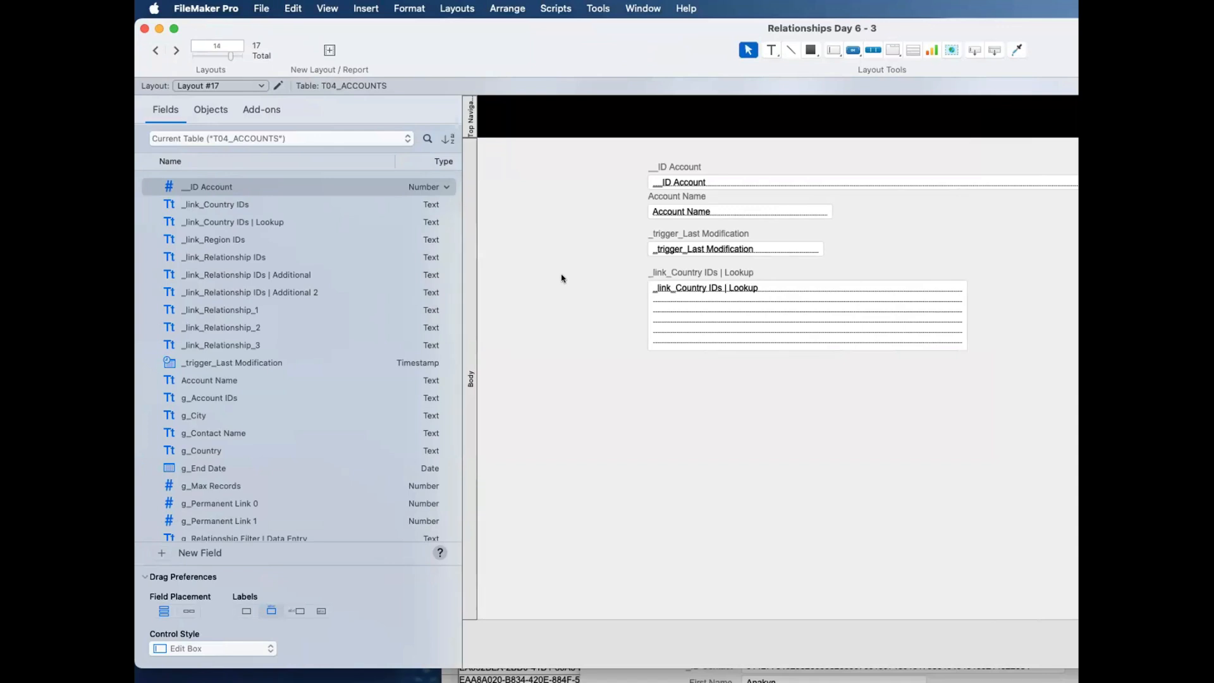
left_click(718, 308)
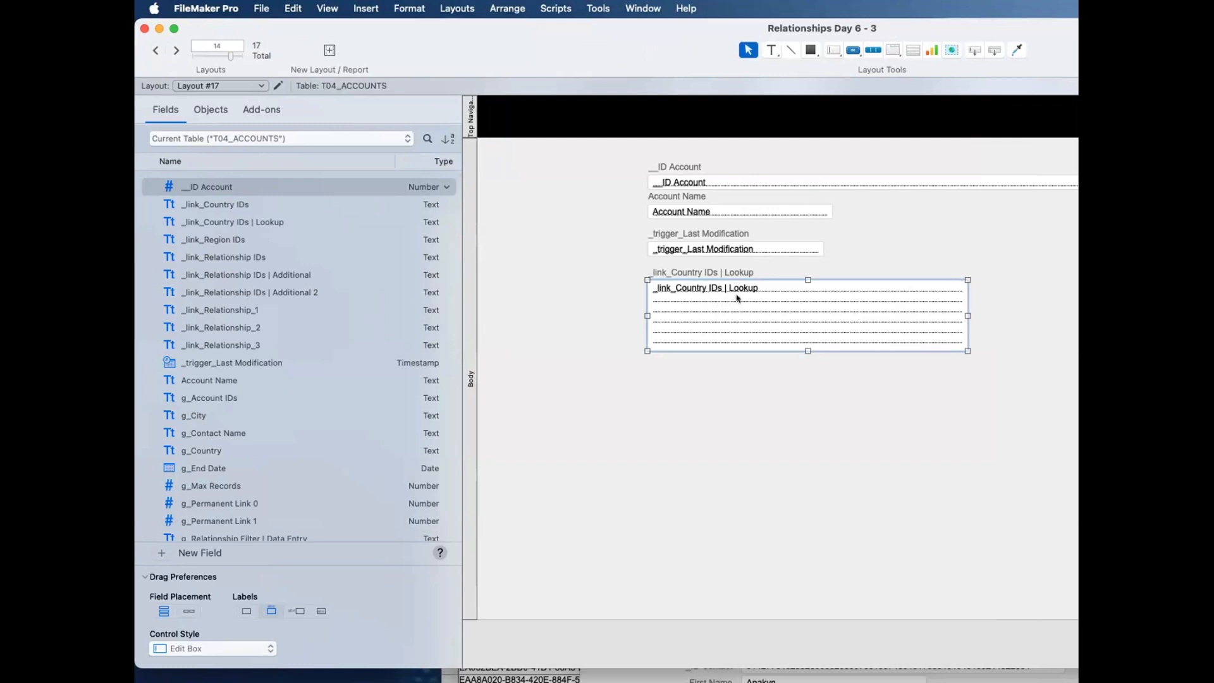
left_click(755, 409)
key("super+b")
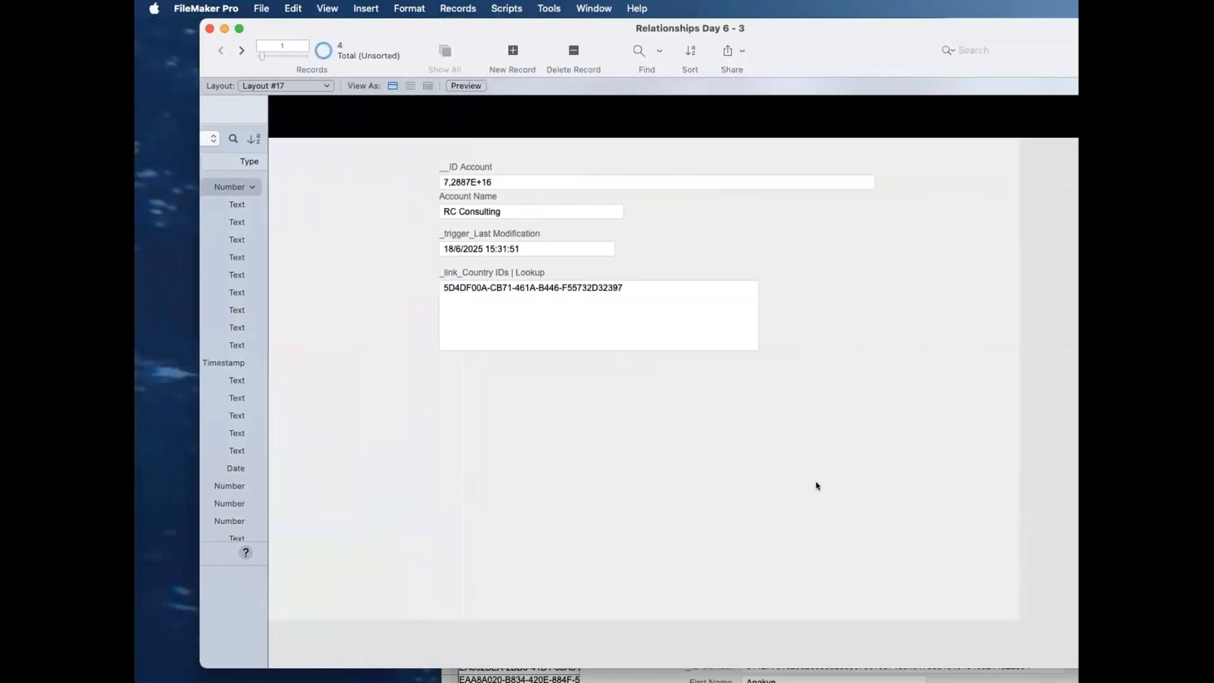
Step: Bring the Relationships Day 6 window forward, show its Accounts layout and browse the contacts portal for RC Consulting
left_click_drag(1128, 534, 1070, 314)
left_click(617, 372)
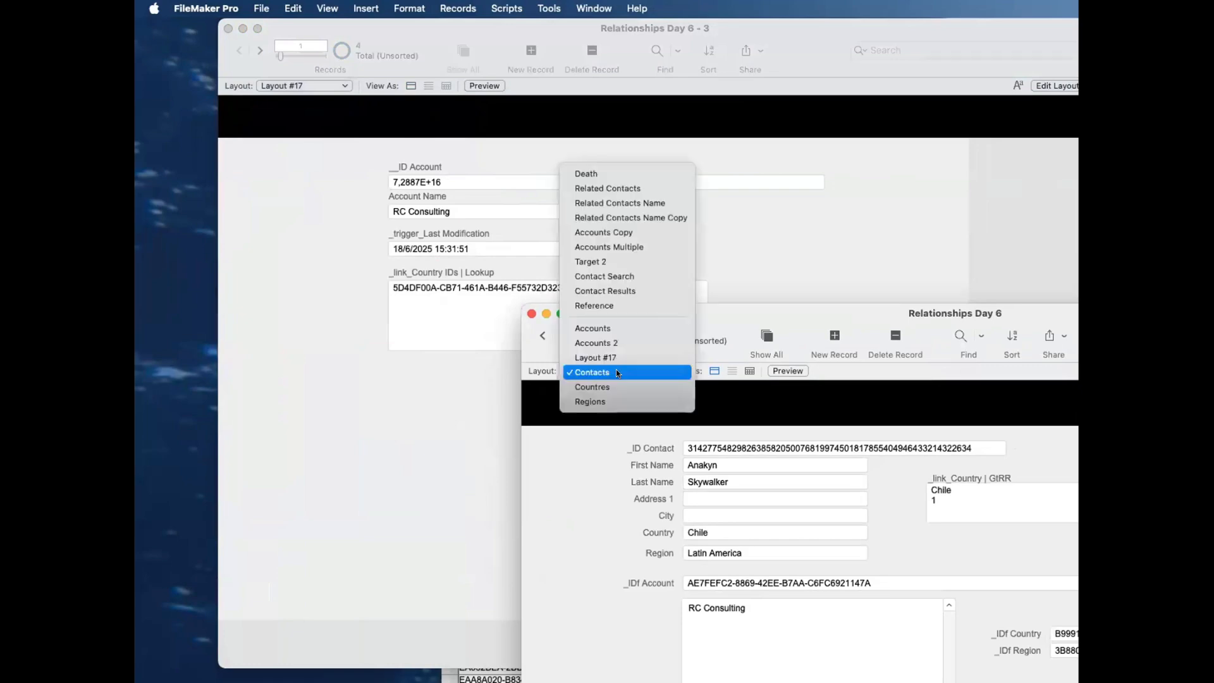
left_click(621, 329)
left_click_drag(610, 340, 552, 344)
left_click_drag(633, 314, 815, 106)
scroll(753, 487, "down", 15)
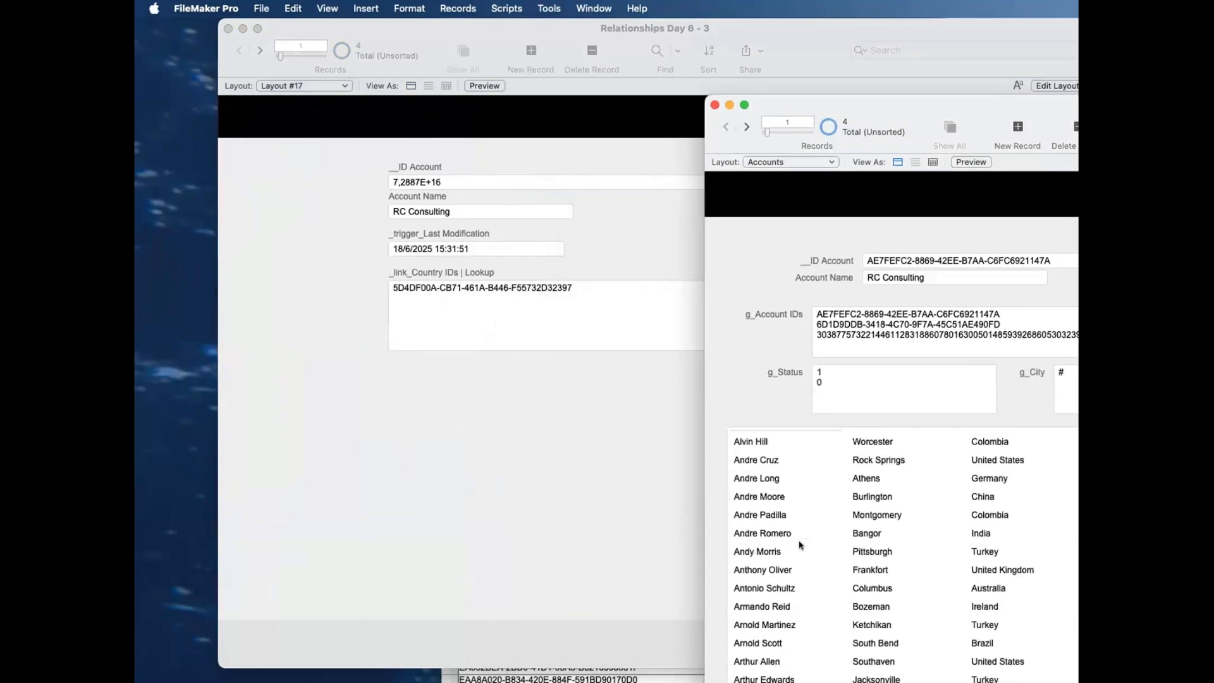
left_click_drag(911, 109, 728, 32)
scroll(741, 470, "up", 15)
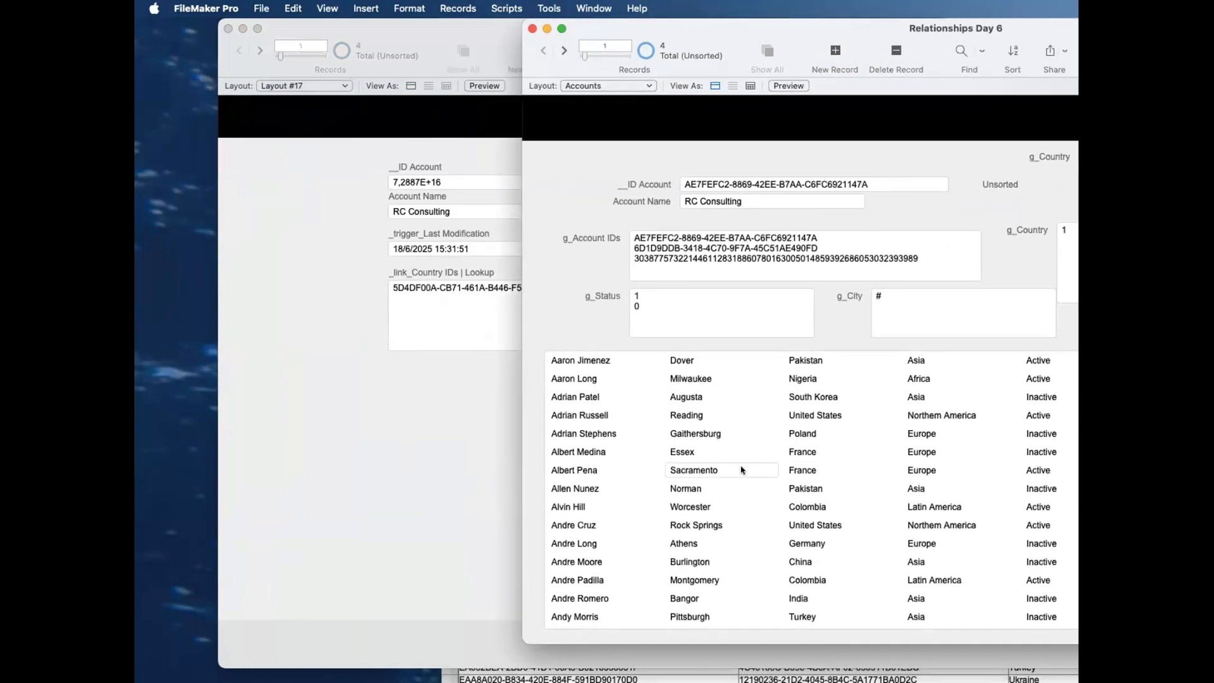
scroll(741, 469, "down", 20)
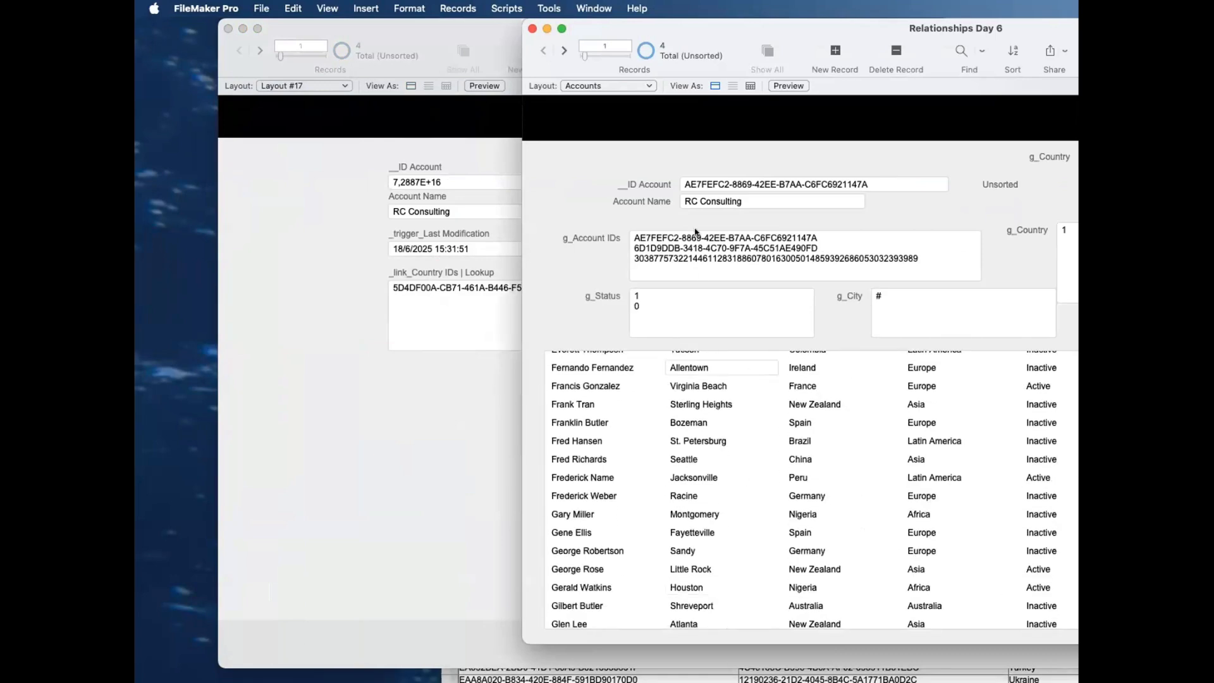
Step: Show the Accounts 2 layout in the Relationships Day 6 window and look through its contacts portal
left_click(612, 89)
left_click(632, 103)
scroll(678, 291, "down", 20)
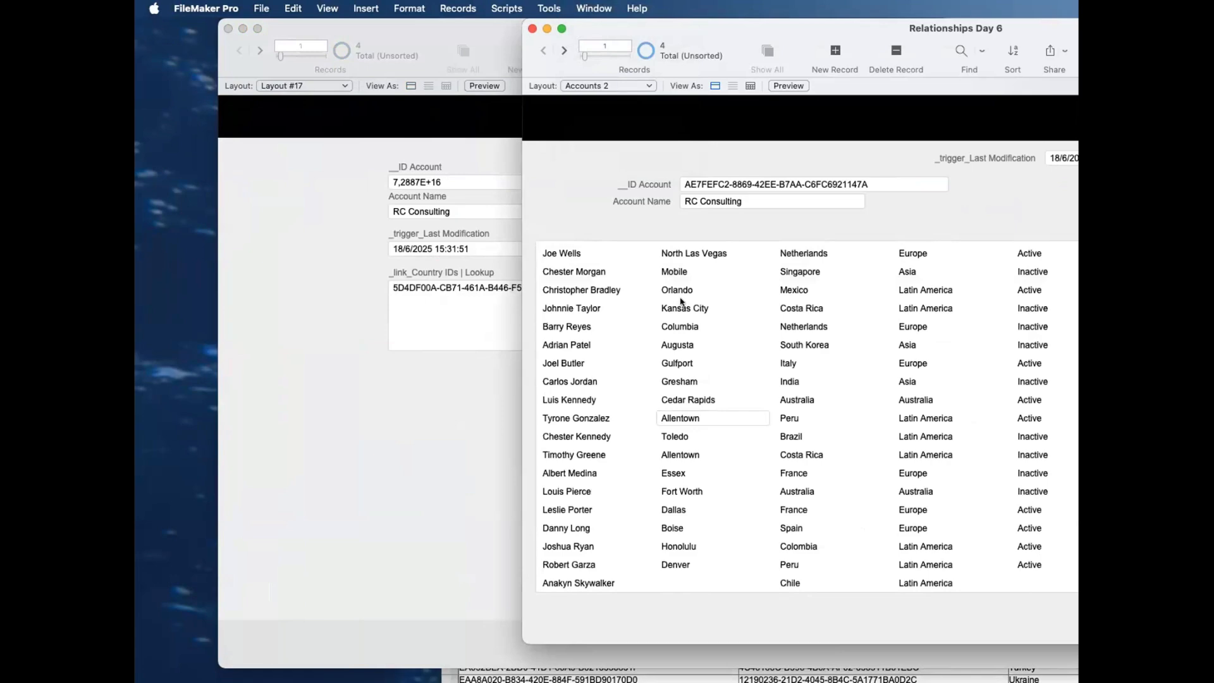
scroll(699, 273, "down", 10)
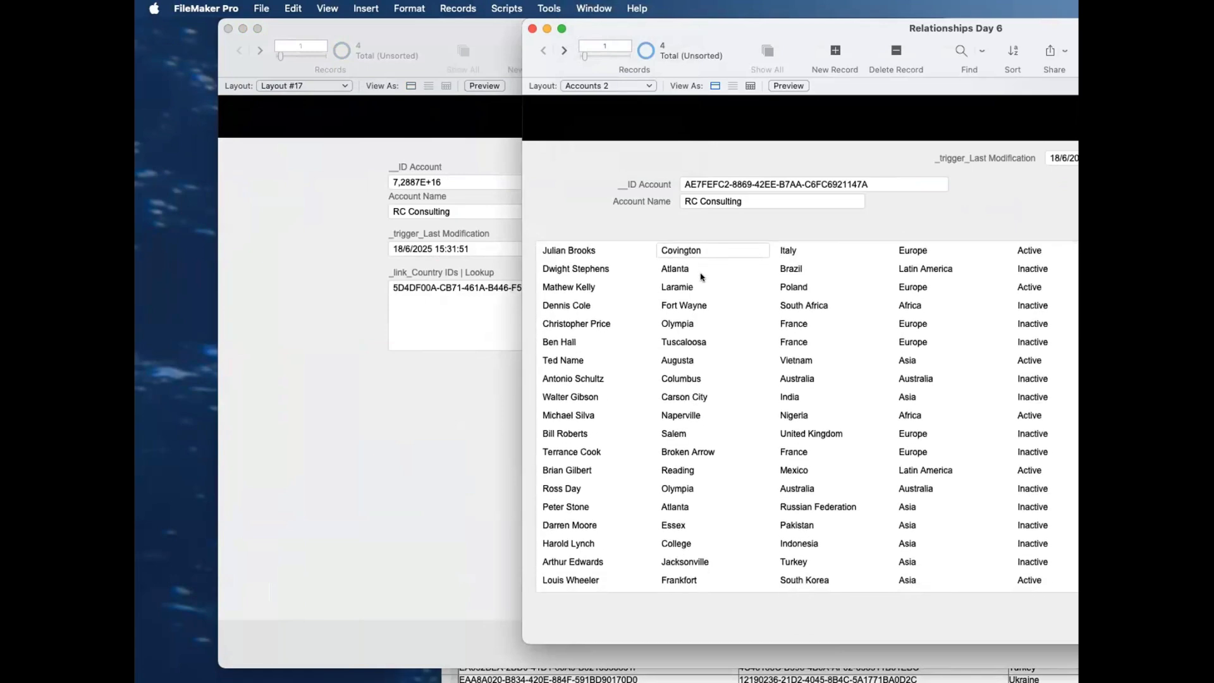
Step: Compare the ID in Layout #17's _link_Country IDs | Lookup field with the related contacts in the Accounts 2 portal
left_click_drag(649, 30, 763, 62)
left_click(509, 326)
left_click(585, 291)
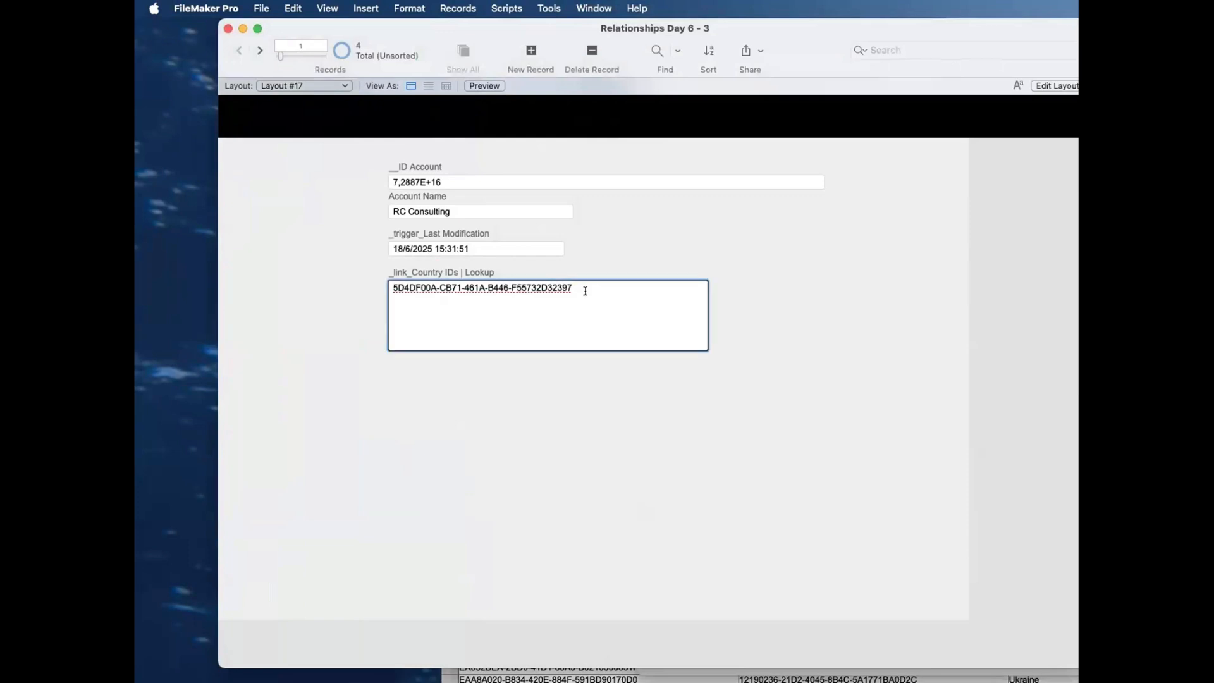
left_click(596, 266)
left_click(1084, 253)
left_click_drag(900, 56, 773, 61)
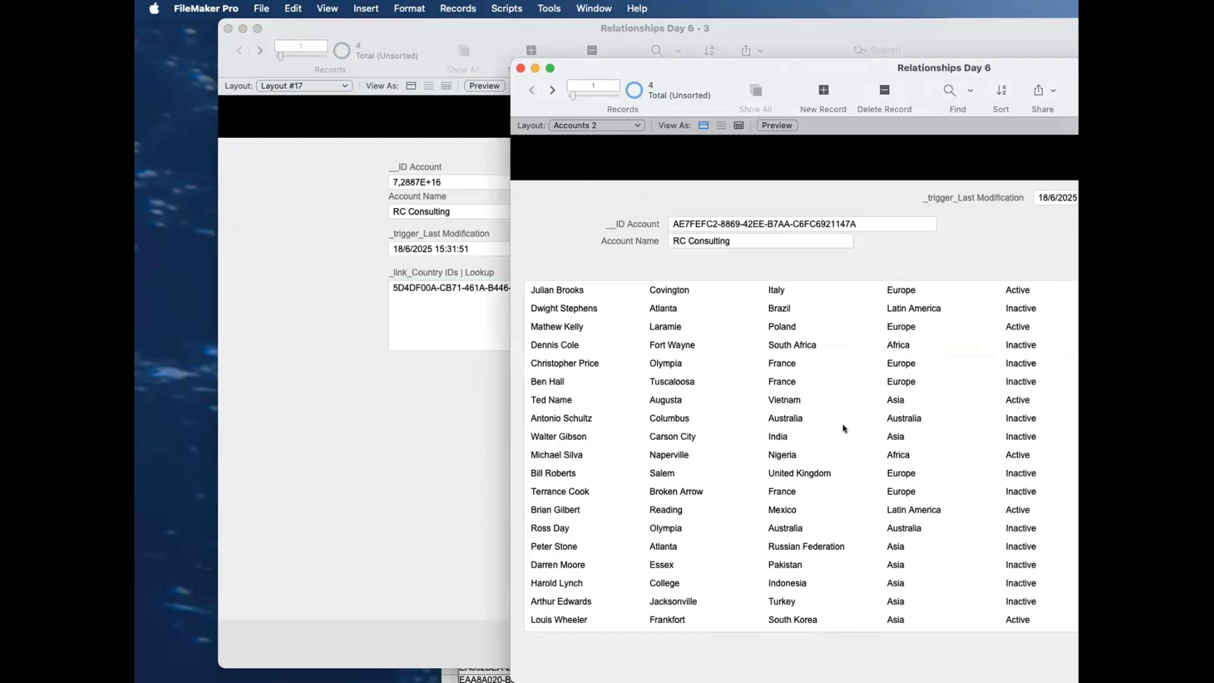
left_click(465, 370)
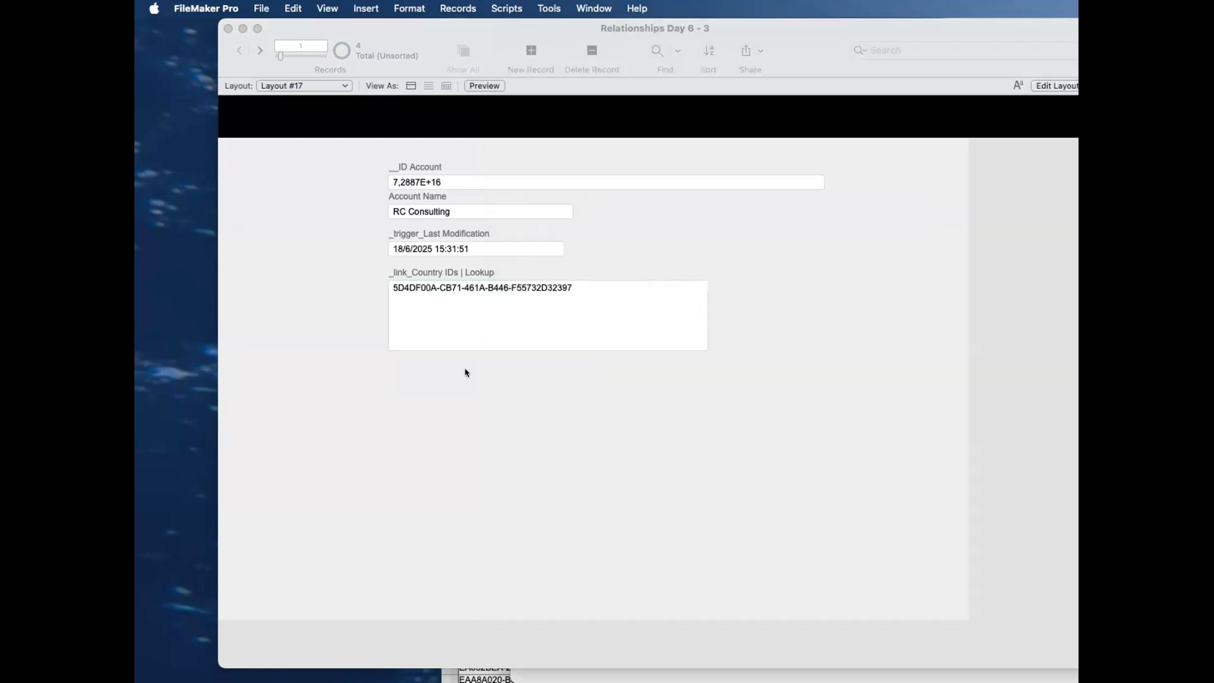
left_click(543, 304)
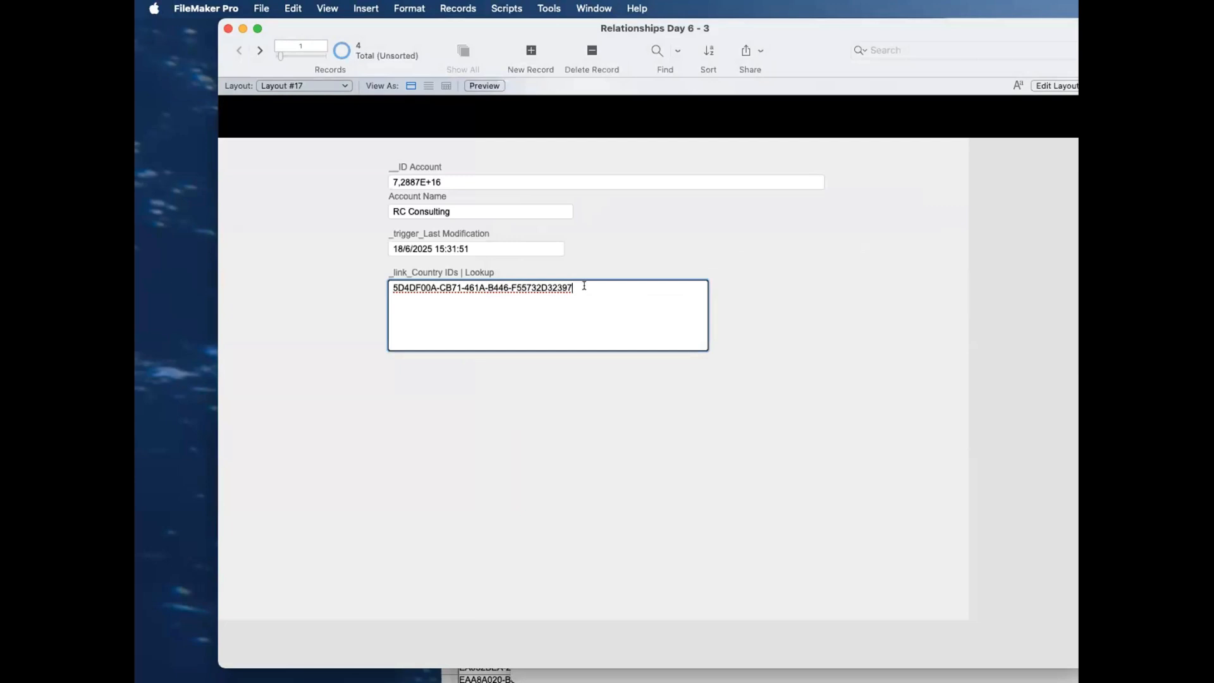
left_click_drag(594, 287, 389, 282)
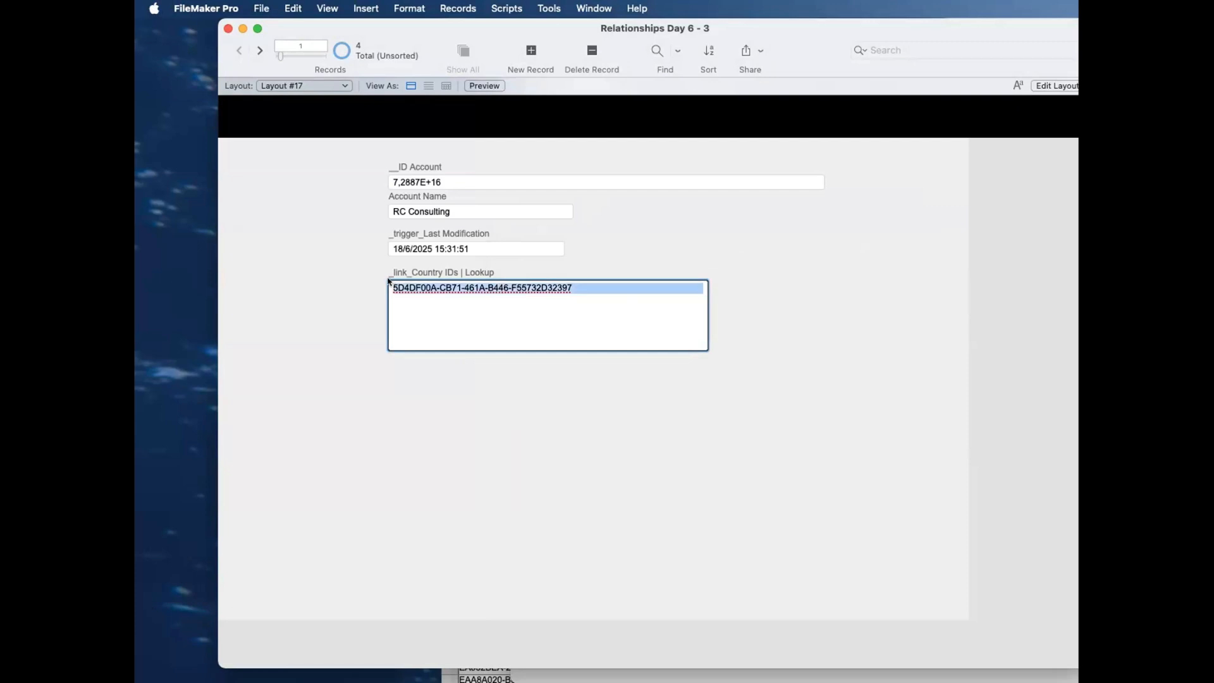
left_click(400, 451)
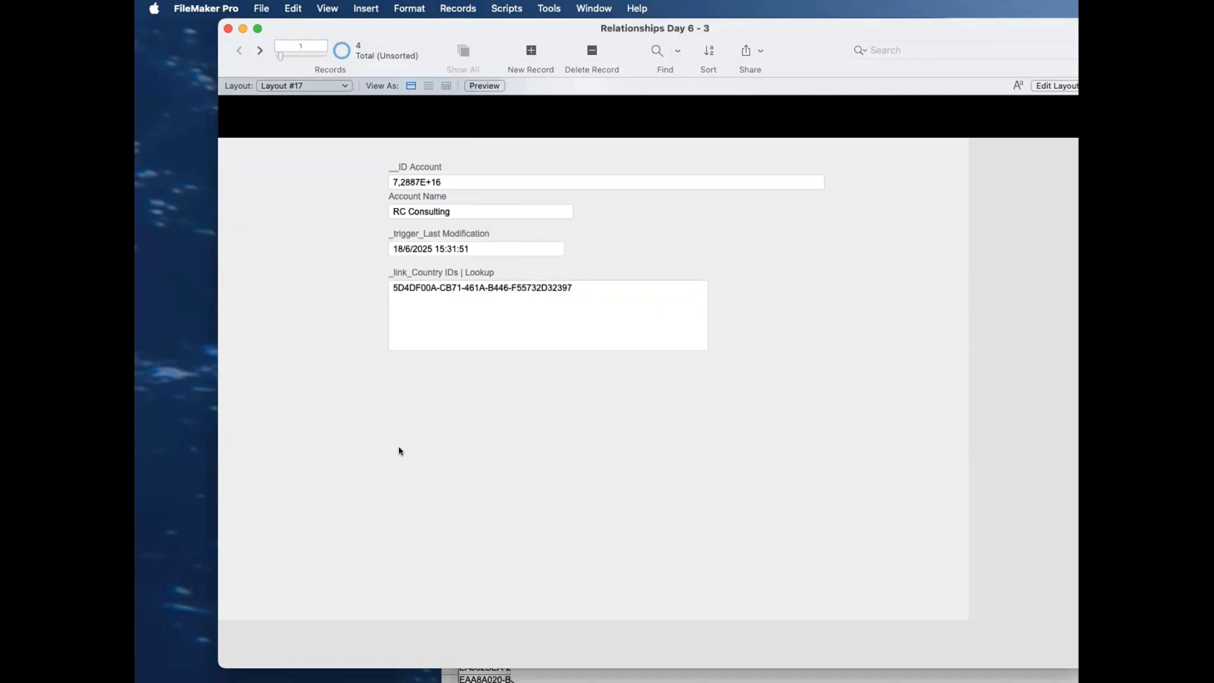
Step: Add the _link_Country IDs field with its label below the lookup field and enlarge it to match its width, over twice as tall
key("super+l")
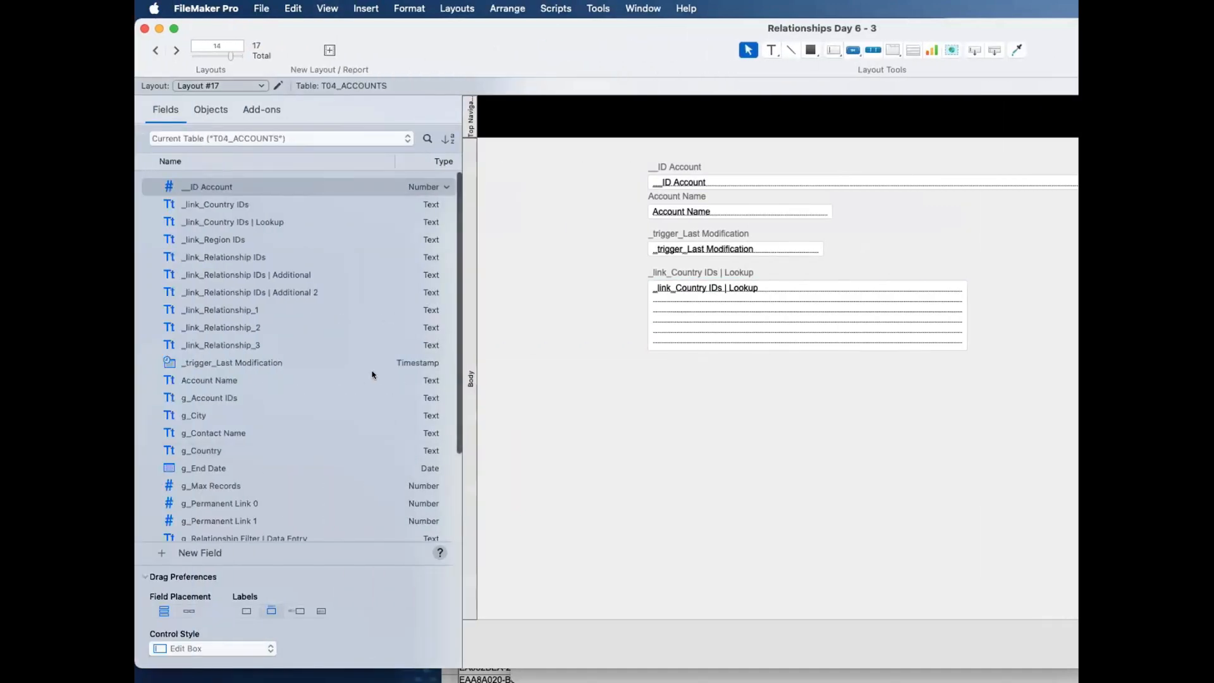
left_click_drag(235, 205, 742, 376)
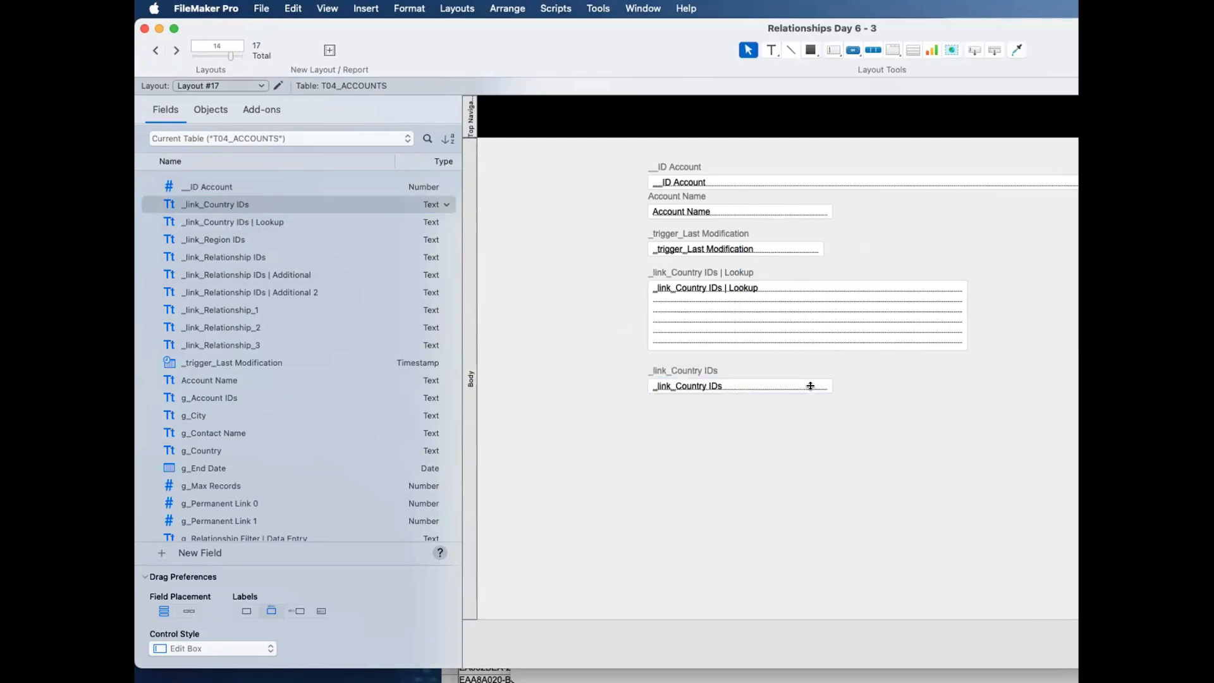
left_click_drag(832, 395, 970, 571)
Step: Return to Browse mode and compare the contents of _link_Country IDs with those of _link_Country IDs | Lookup
key("super+b")
left_click(702, 477)
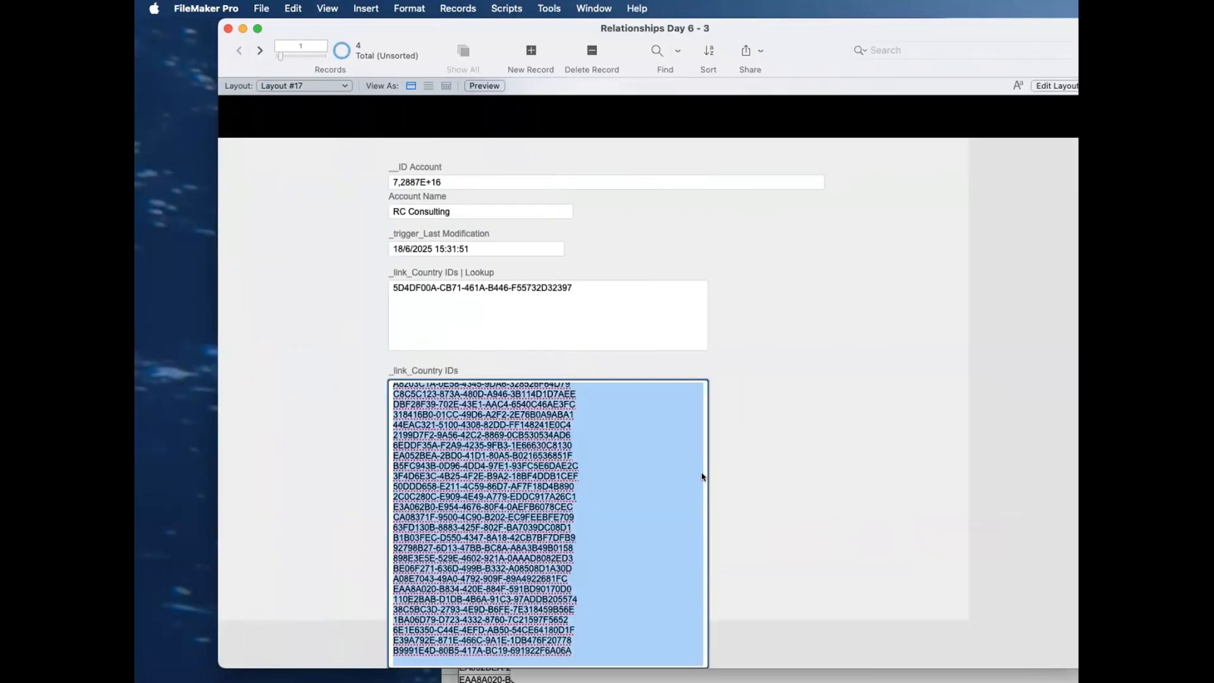
left_click(817, 441)
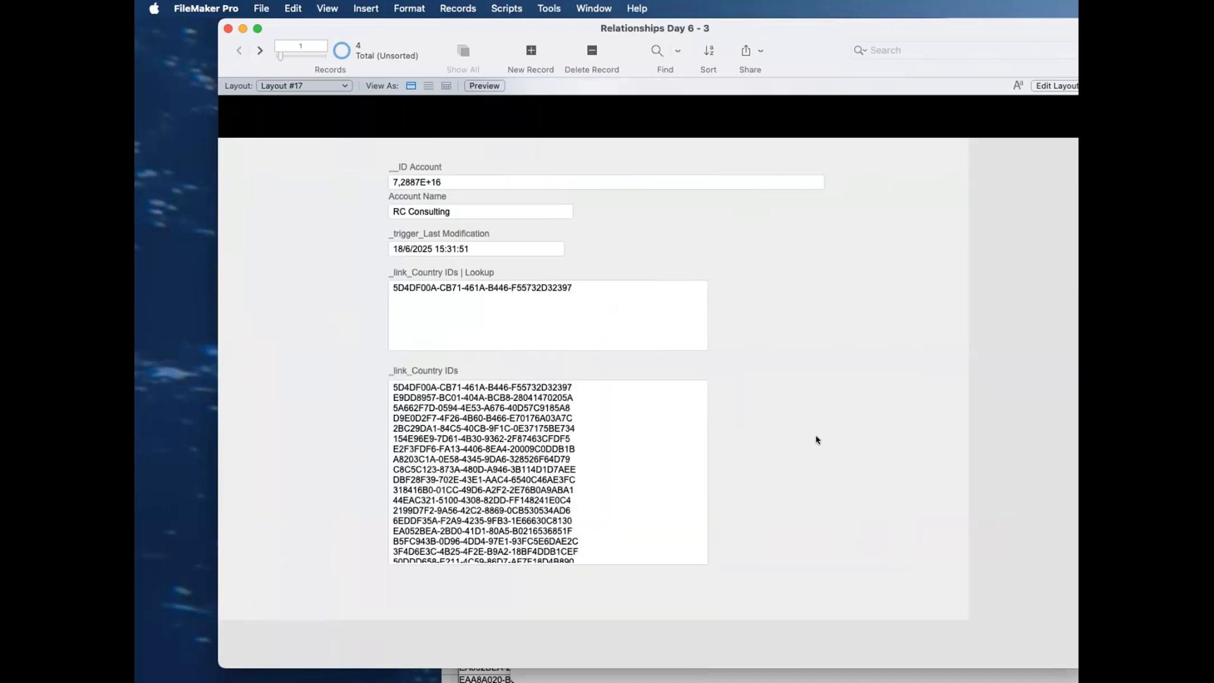
left_click(625, 309)
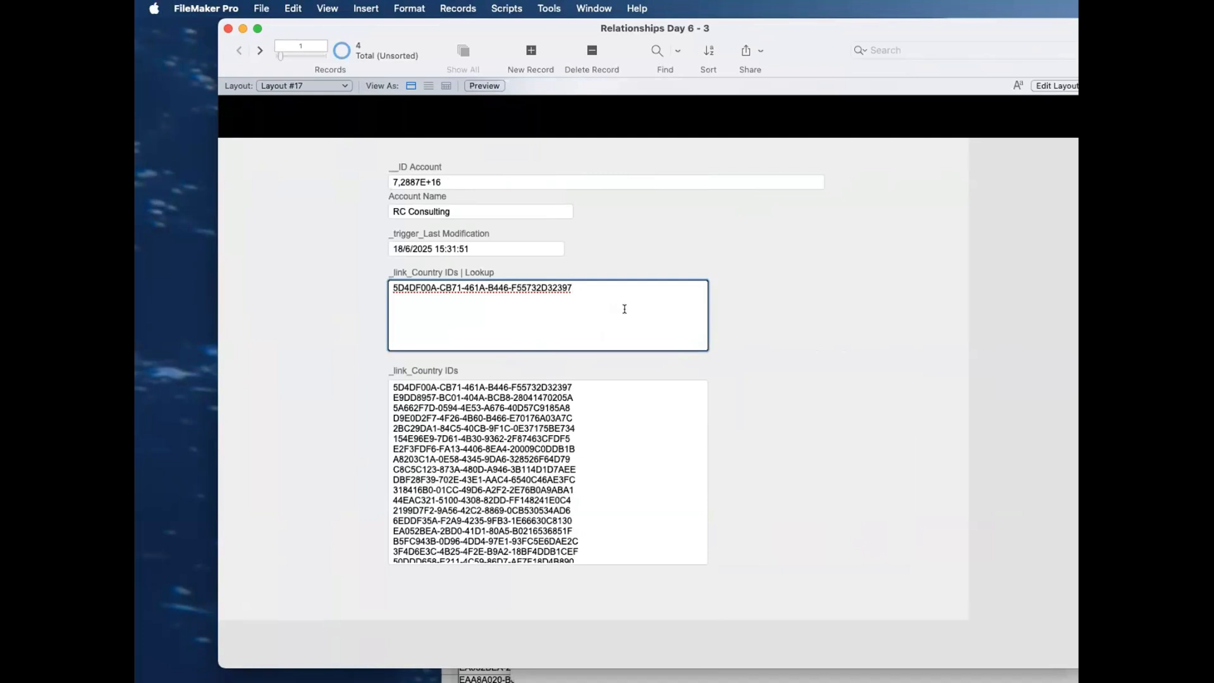
Step: Open the Data Viewer and start a new watch expression with the List function
left_click(549, 8)
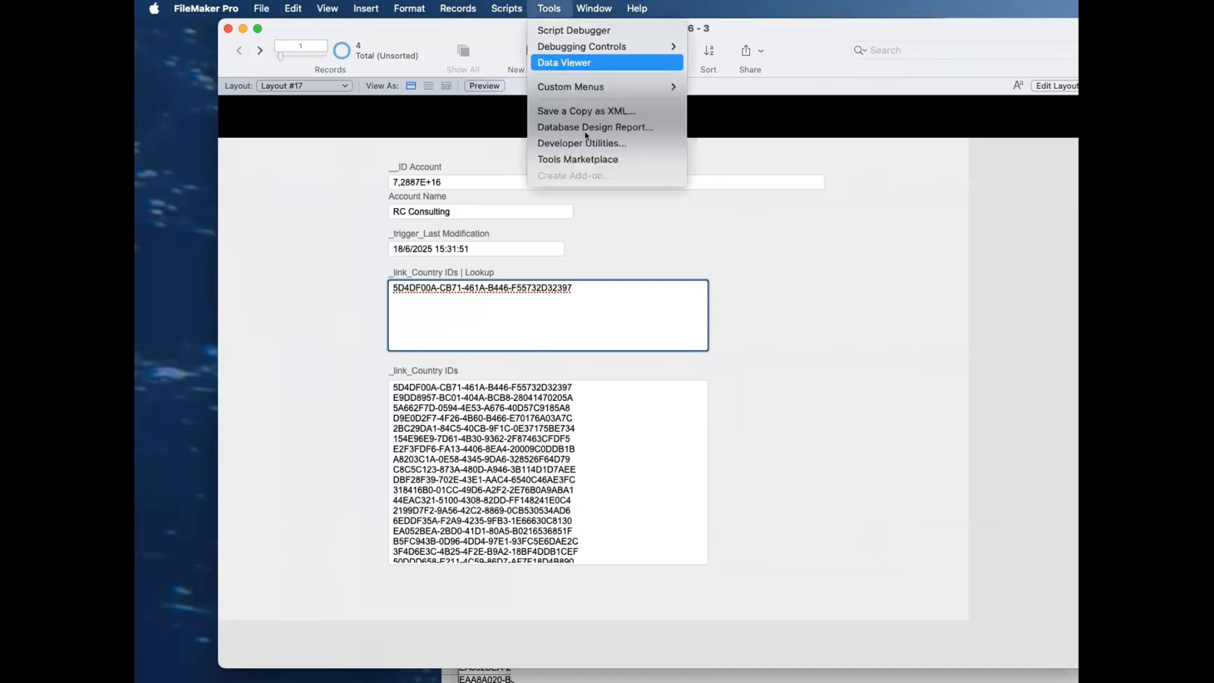
left_click(569, 62)
left_click_drag(765, 413, 689, 35)
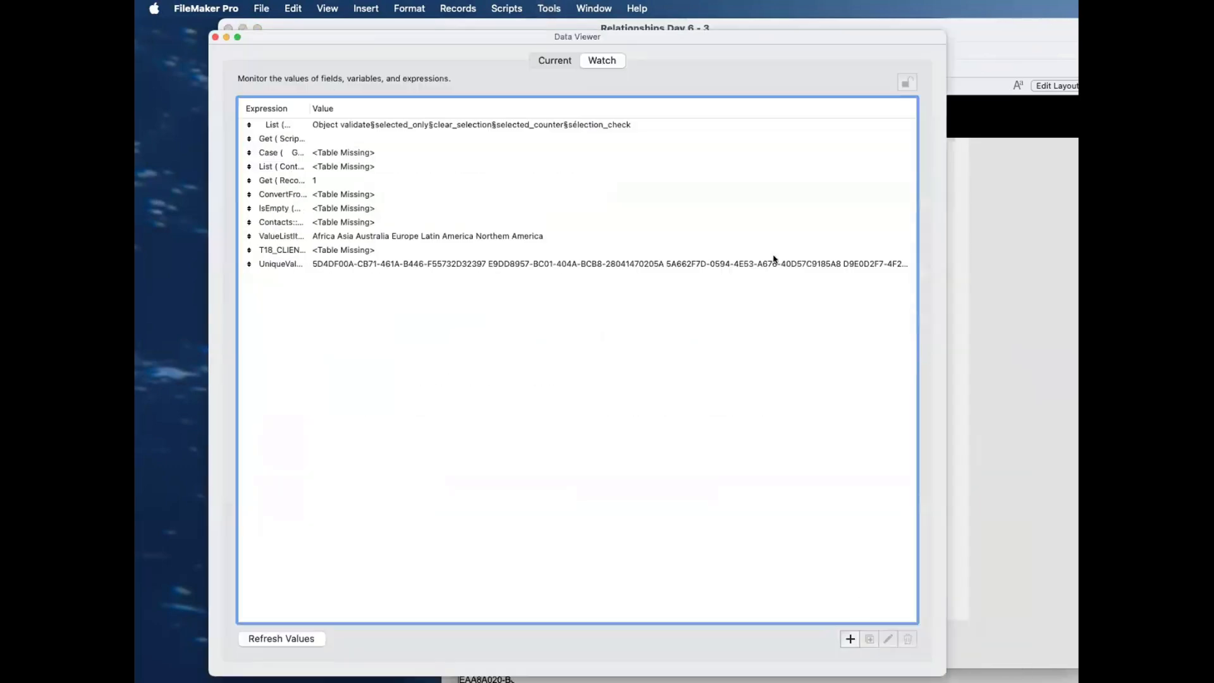
left_click(850, 637)
type("List")
key("Return")
Step: Evaluate List ( T04b_accounts_CONTACTS||IDf Account||All::Full Name ), examine the first related contact, and discard the expression
left_click(307, 87)
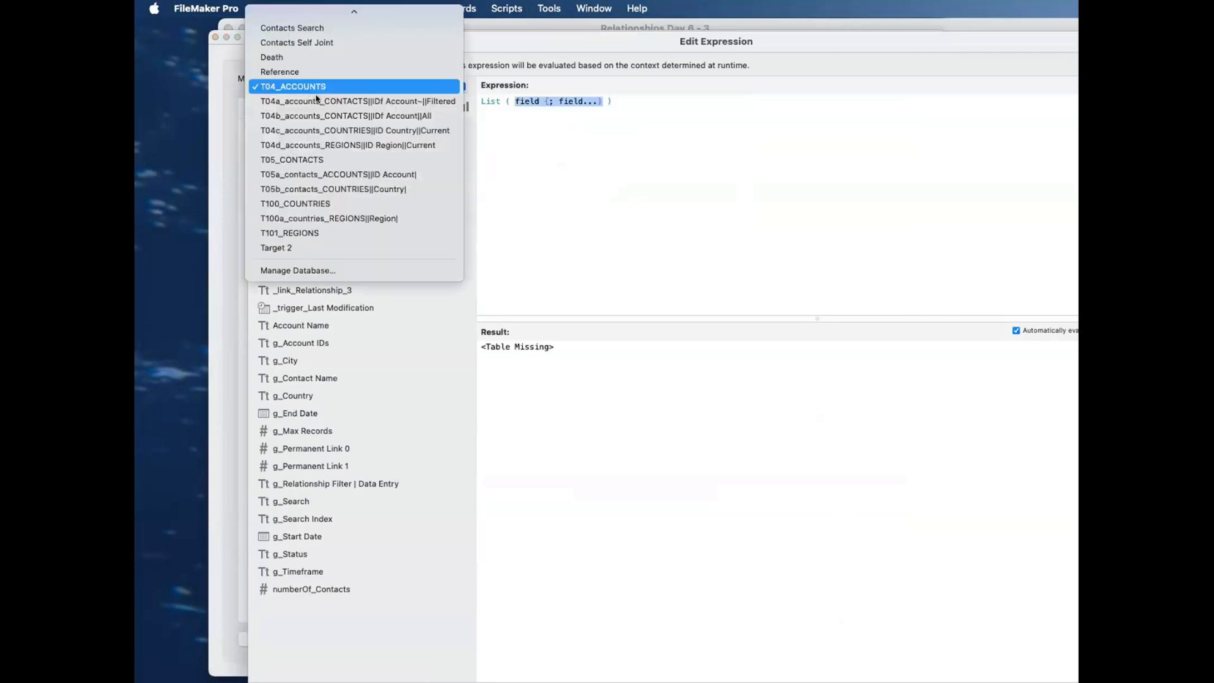
left_click(322, 116)
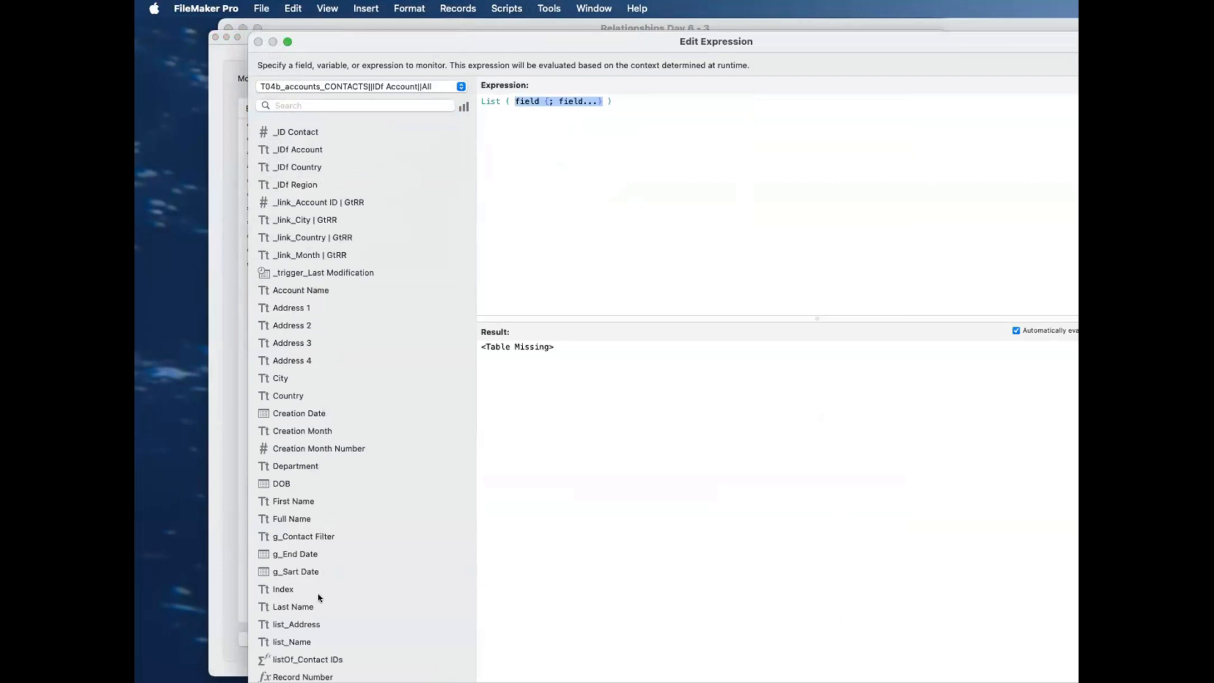
scroll(317, 607, "down", 5)
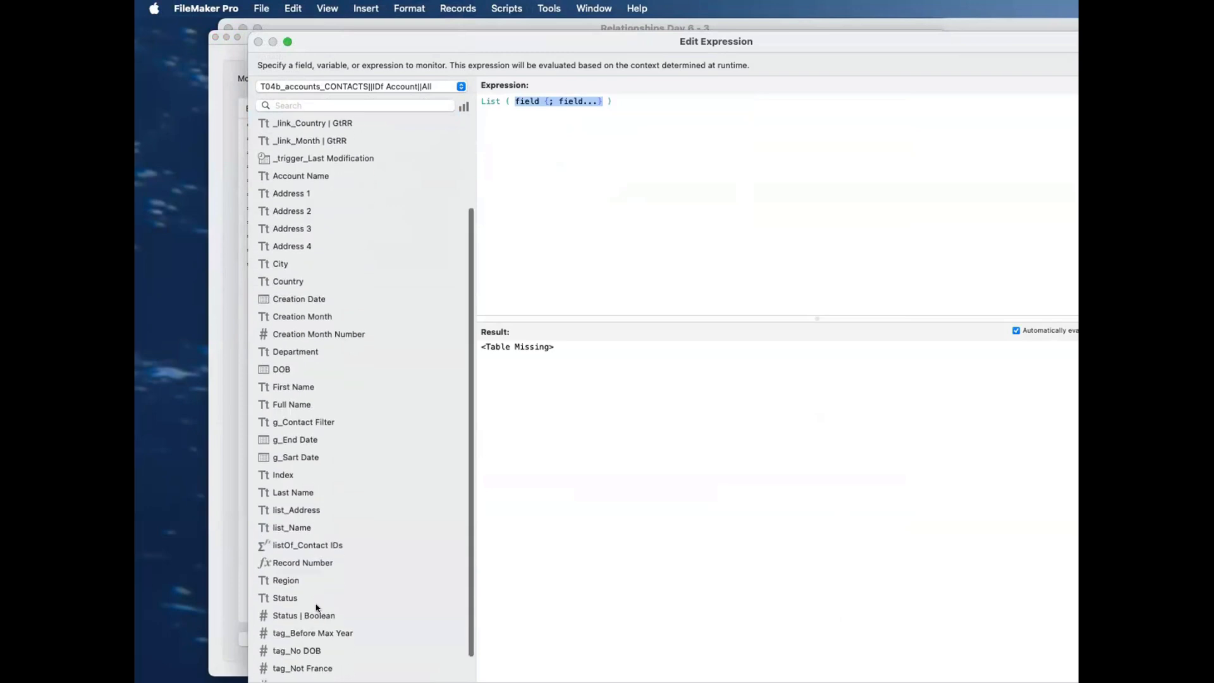
scroll(306, 480, "up", 2)
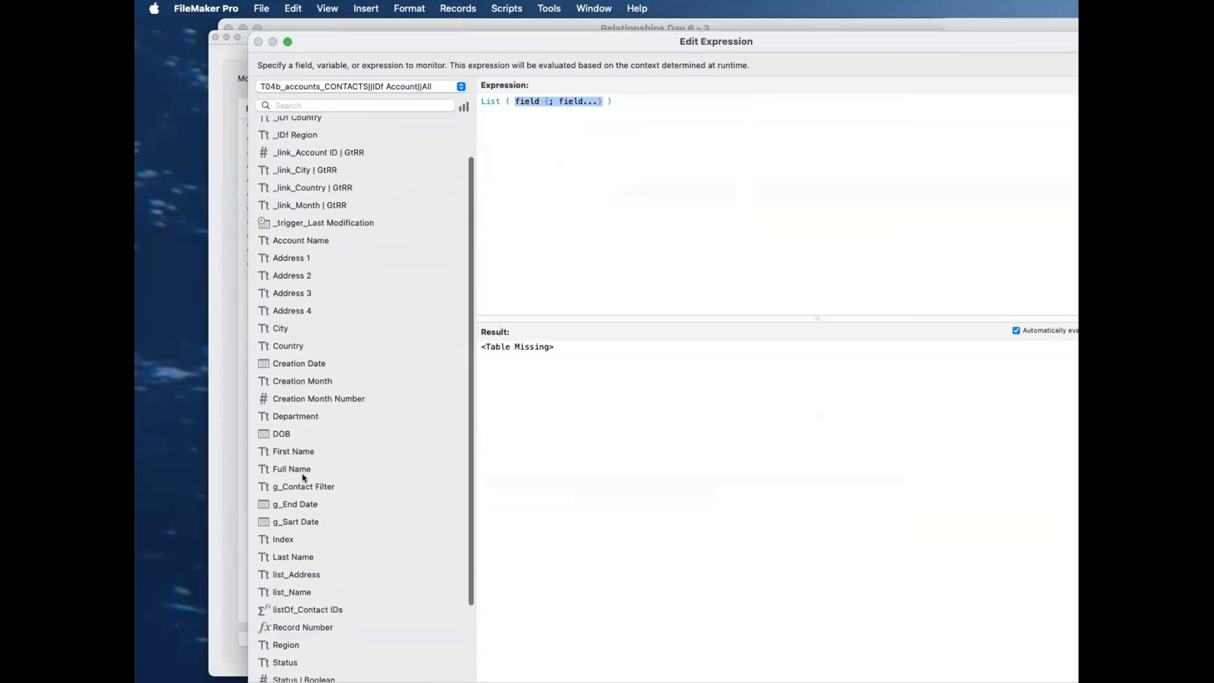
double_click(302, 472)
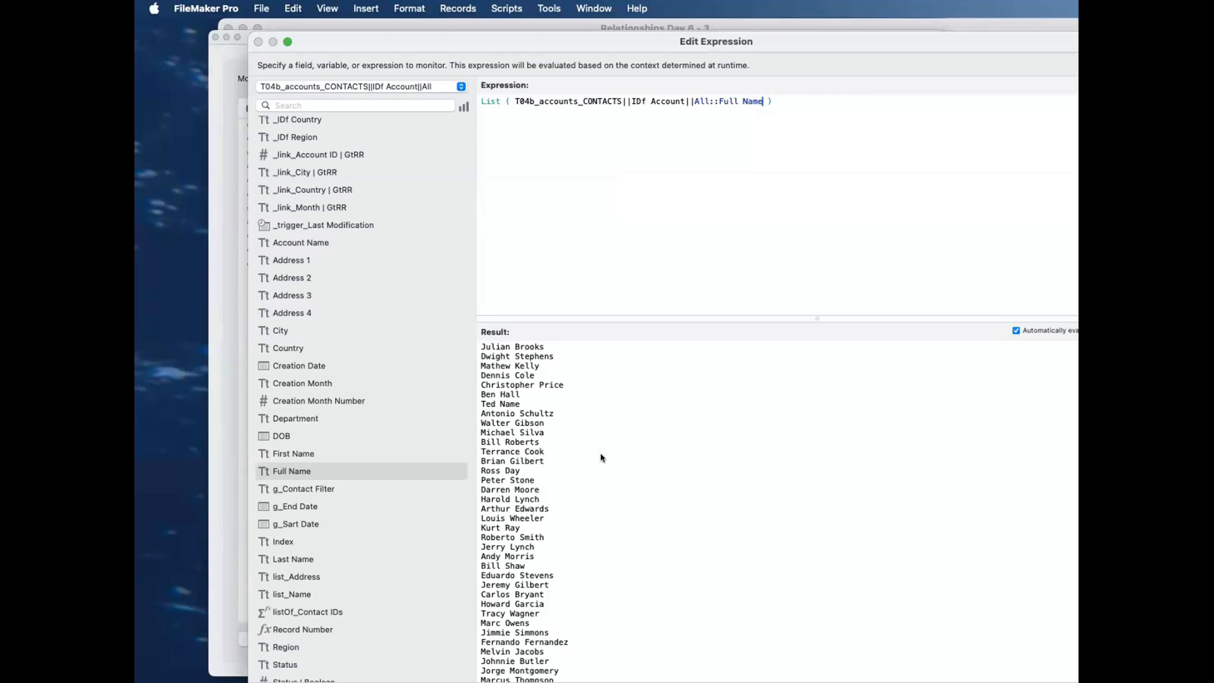
left_click_drag(544, 347, 444, 340)
left_click(584, 139)
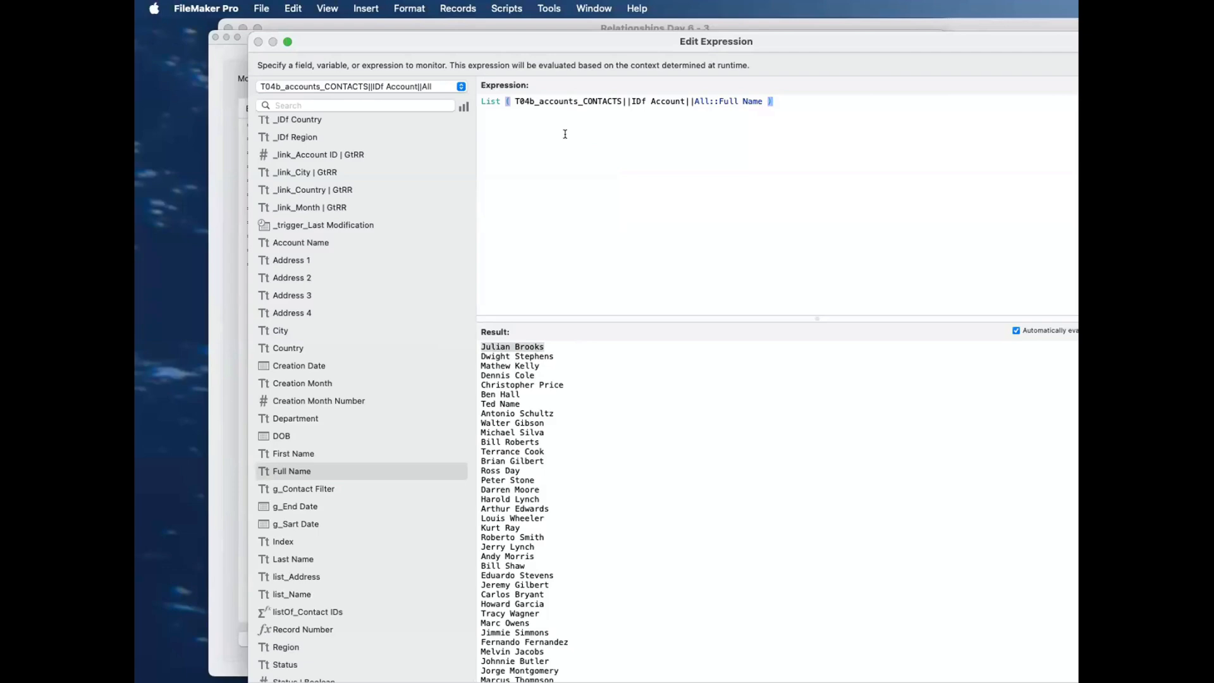
key("Escape")
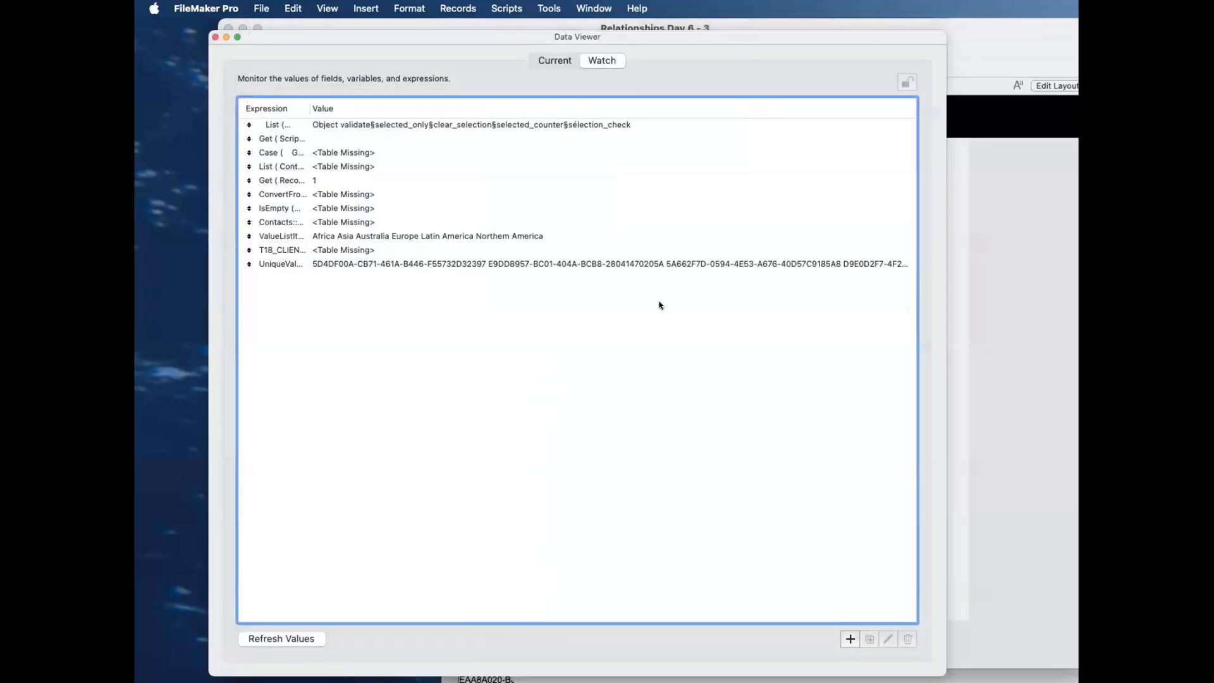
Step: Close the Data Viewer and examine the List function inside the auto-enter calculation of the Accounts field _link_Country IDs
key("Escape")
key("super+shift+d")
left_click(522, 265)
double_click(506, 251)
left_click(853, 484)
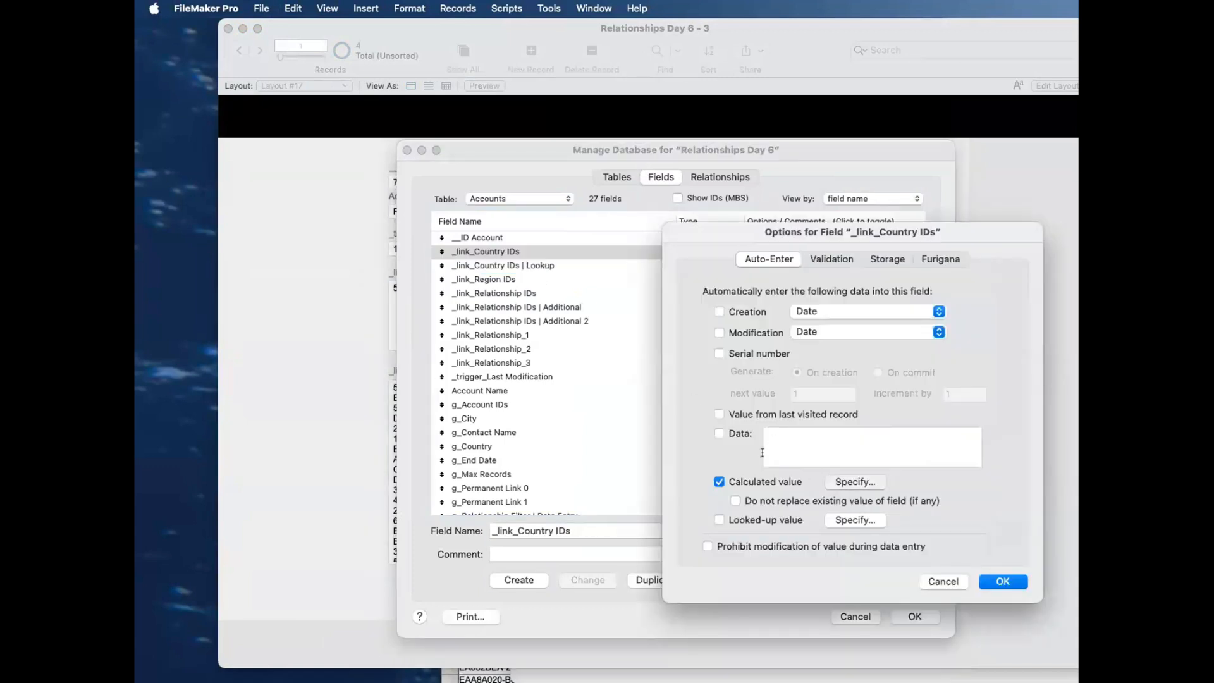
left_click_drag(573, 110, 879, 110)
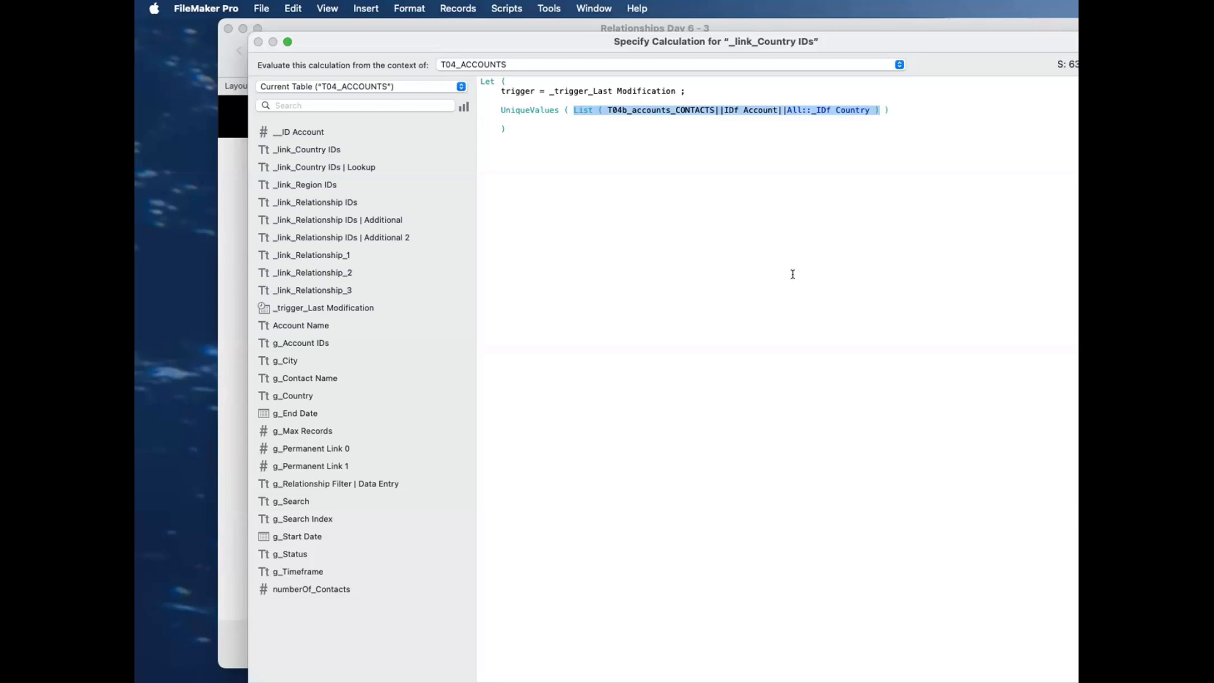
key("Escape")
key("Escape")
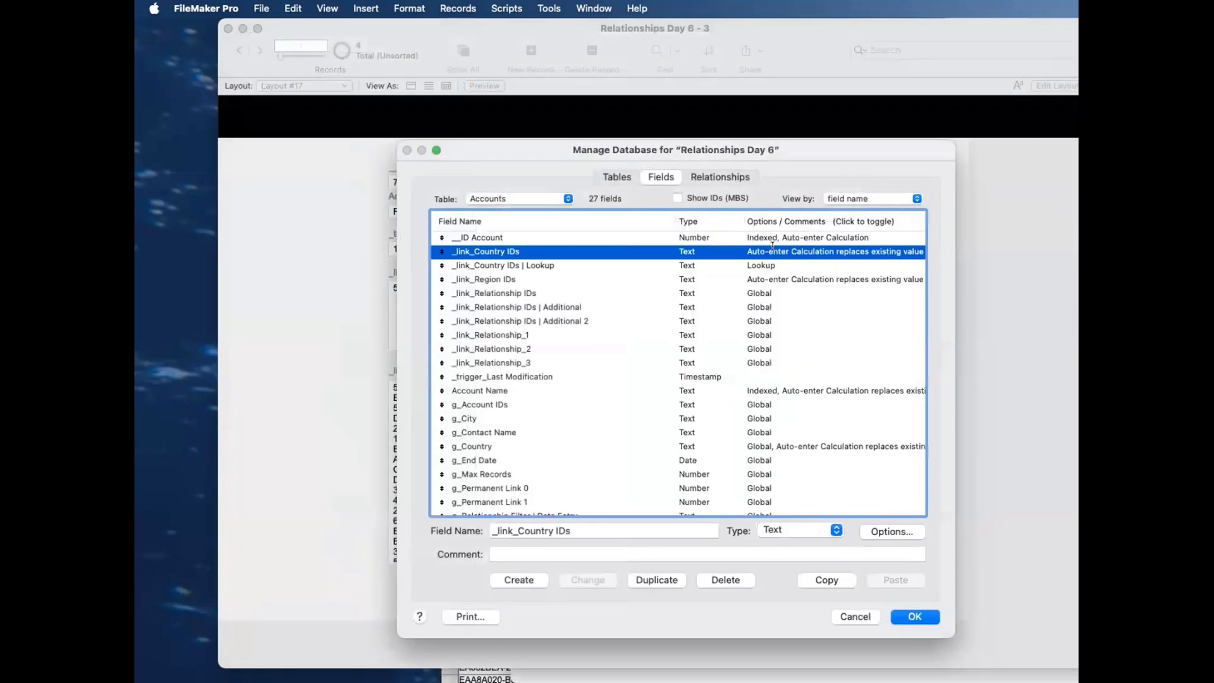
Step: Review the looked-up value settings of _link_Country IDs | Lookup and return to the account record
double_click(678, 265)
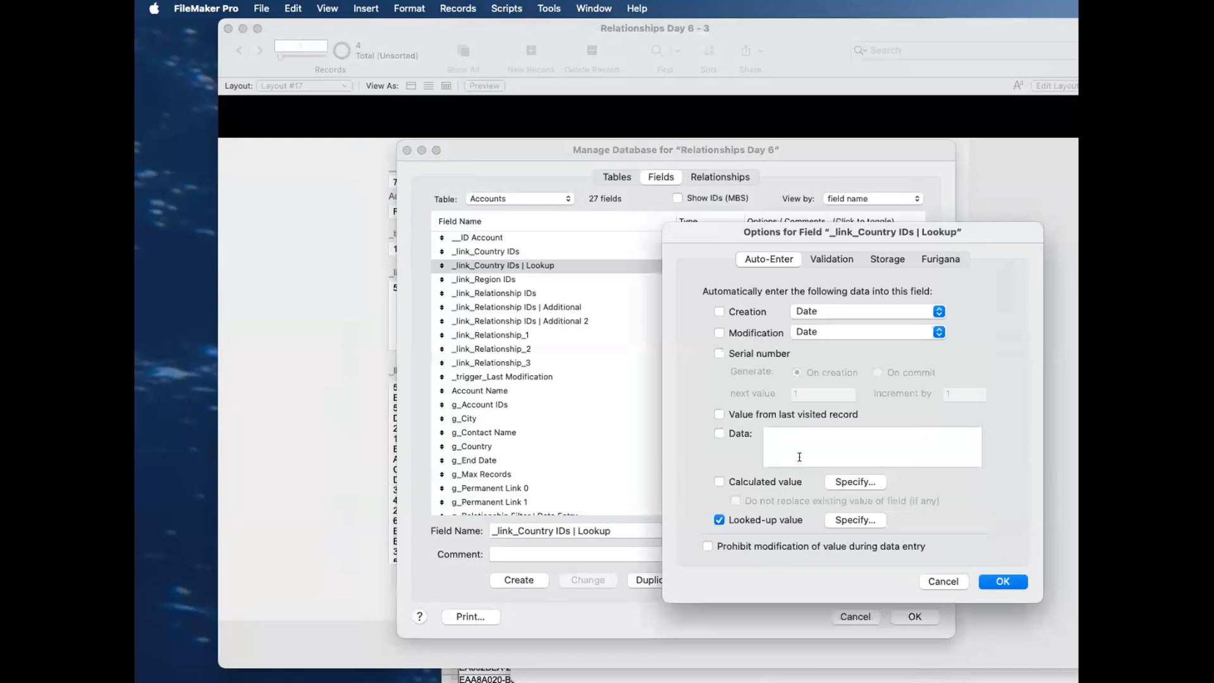
left_click(847, 514)
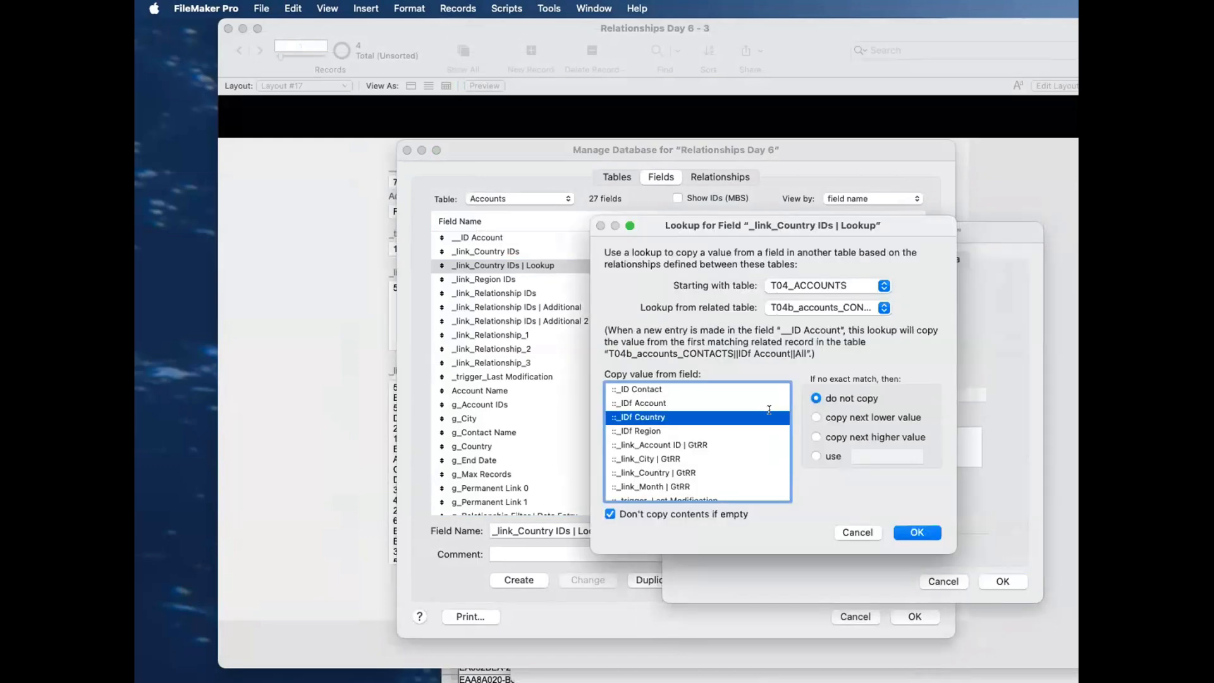
key("Return")
key("Return")
key("Return")
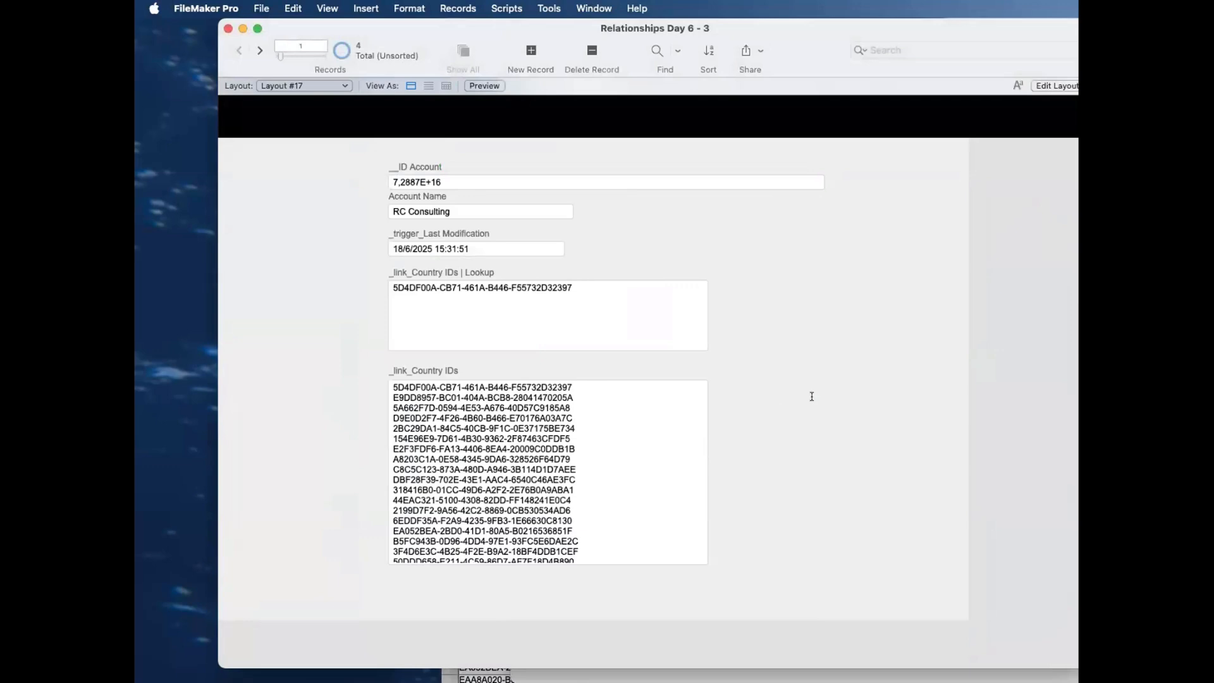
Step: Compare the lookup field's country ID with the contacts in the Accounts 2 window and the records in the Countres window
left_click(695, 315)
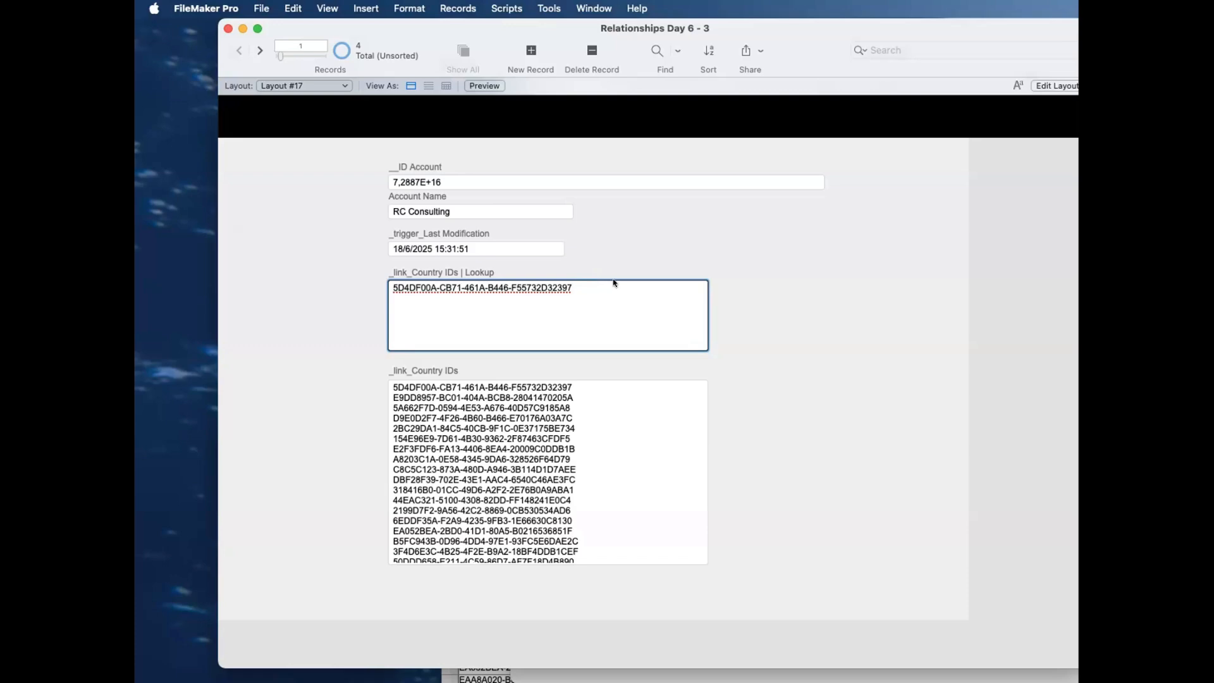
key("super+grave")
left_click_drag(832, 67, 846, 40)
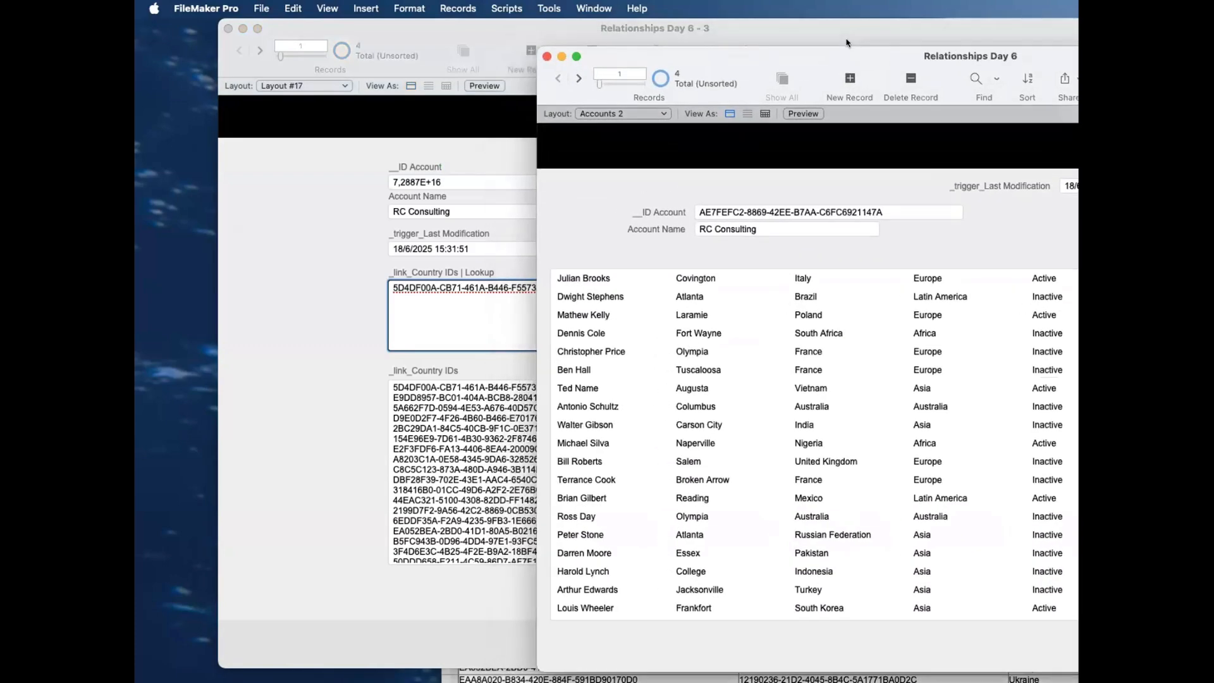
key("super+grave")
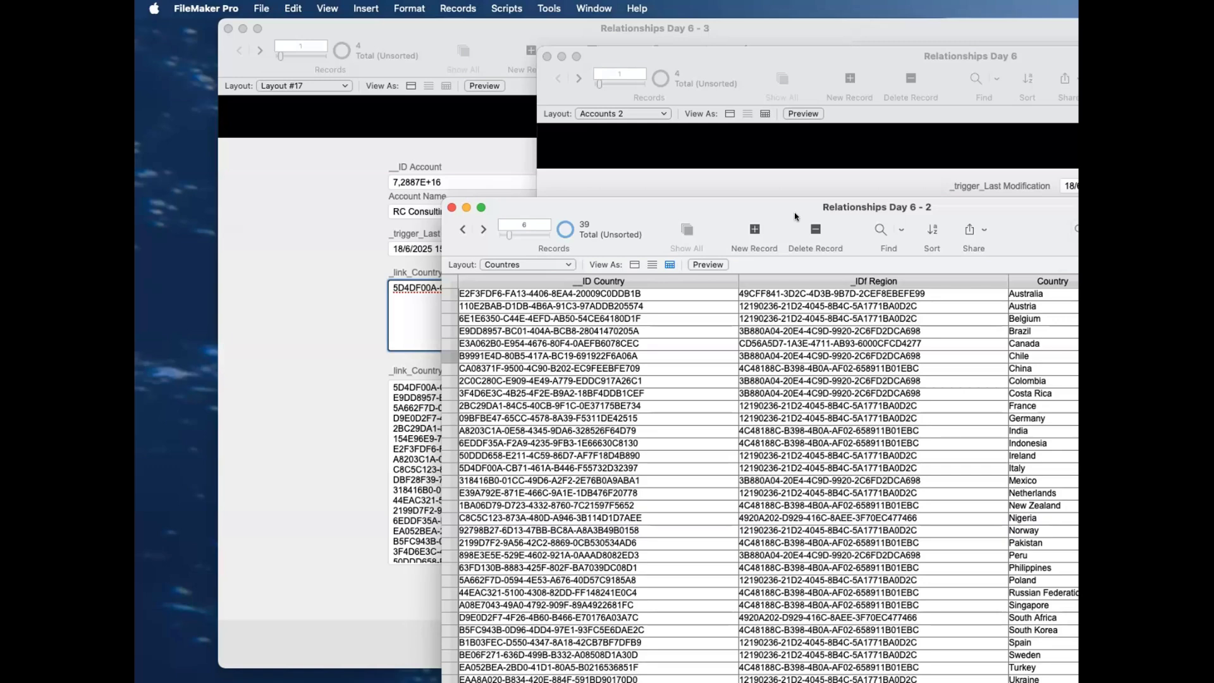
left_click_drag(795, 216, 1018, 428)
left_click(772, 172)
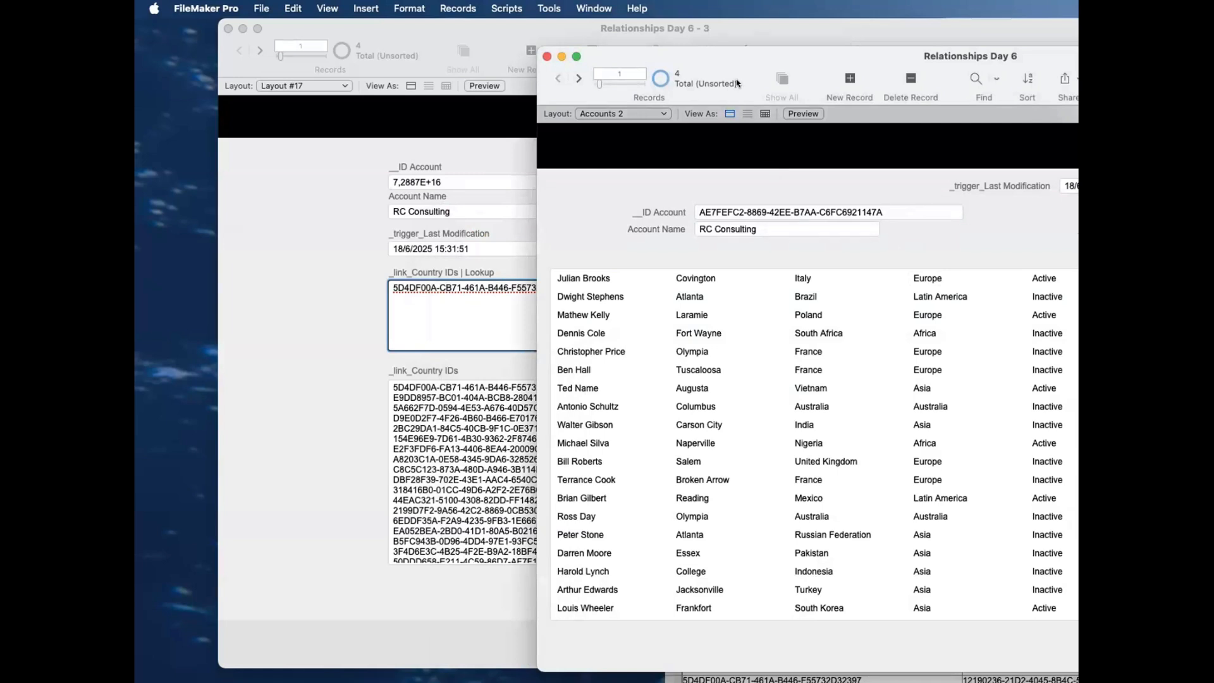
left_click_drag(739, 58, 822, 130)
left_click(574, 146)
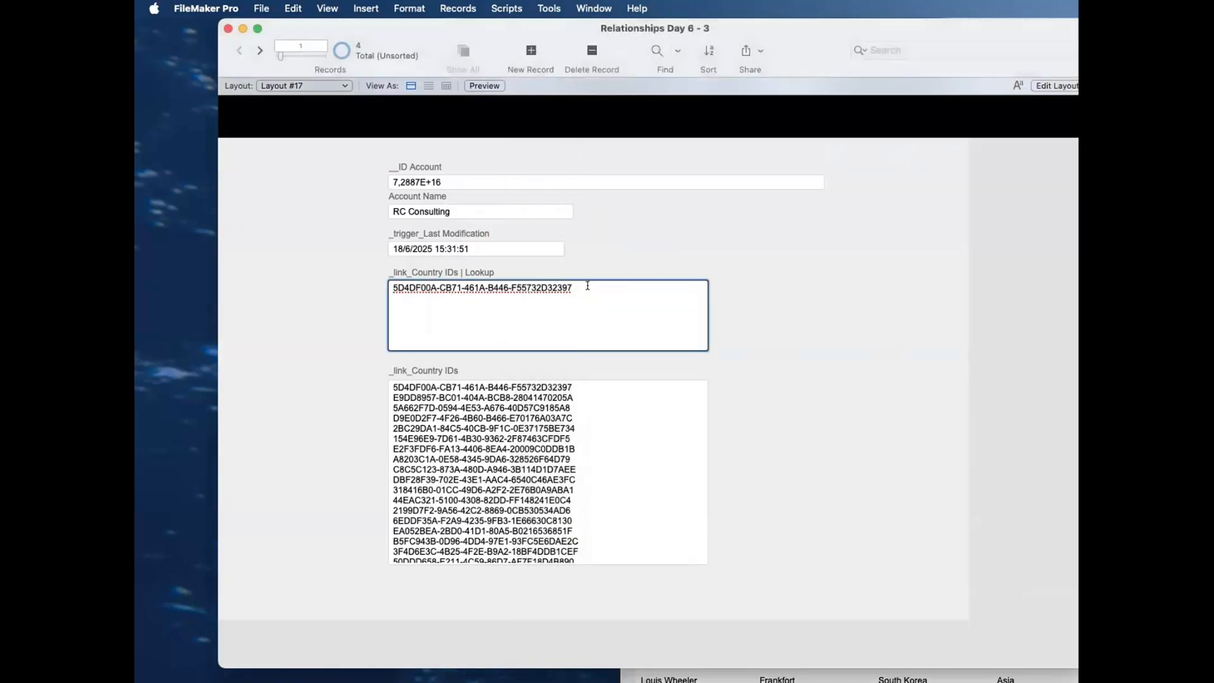
left_click(599, 257)
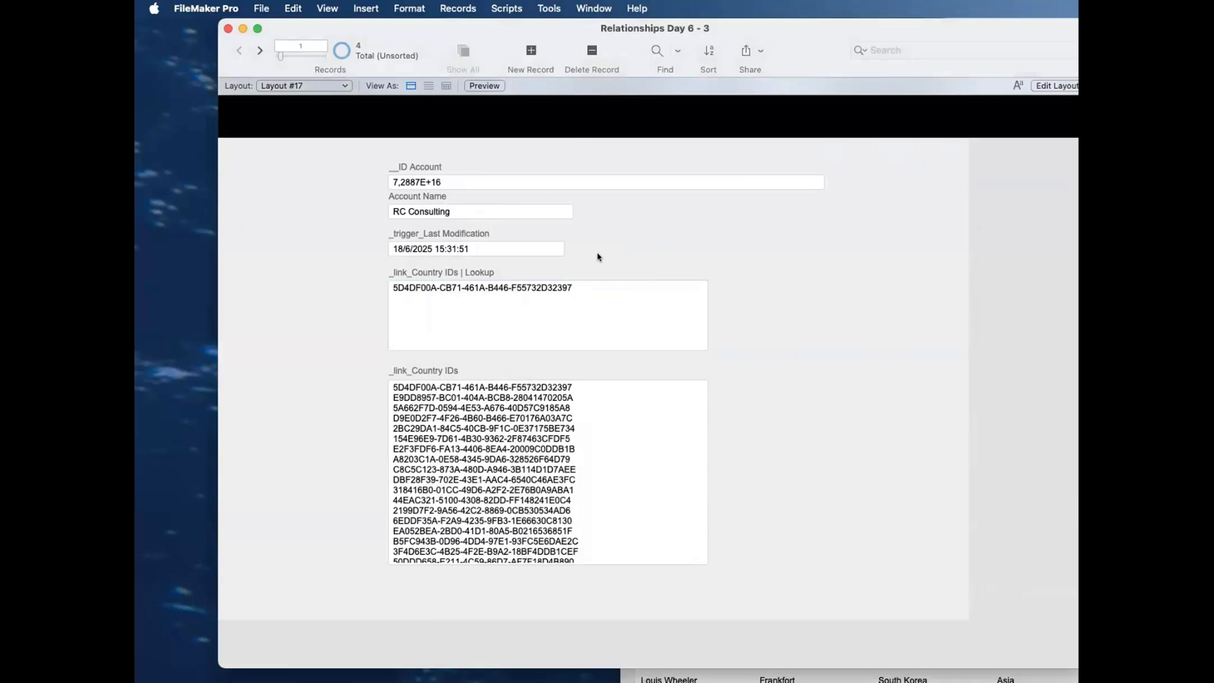
Step: Locate _link_Country IDs among the Accounts field definitions, then enter that field on the record to view its contents
key("super+shift+d")
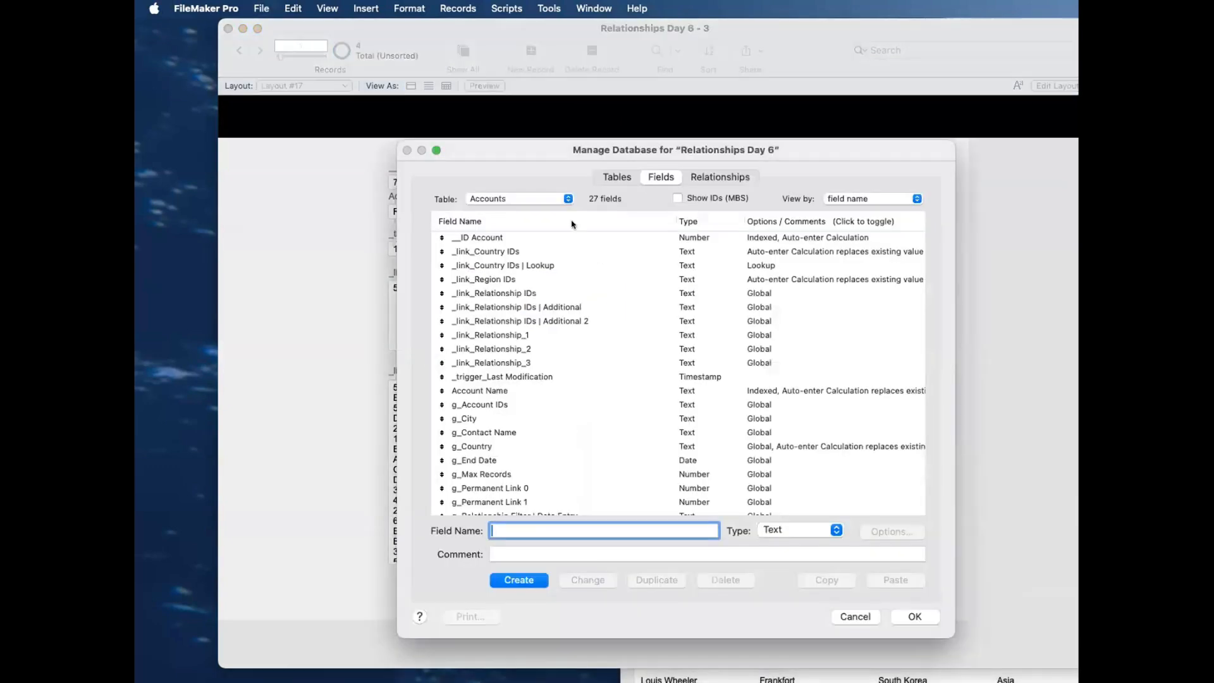
left_click(537, 251)
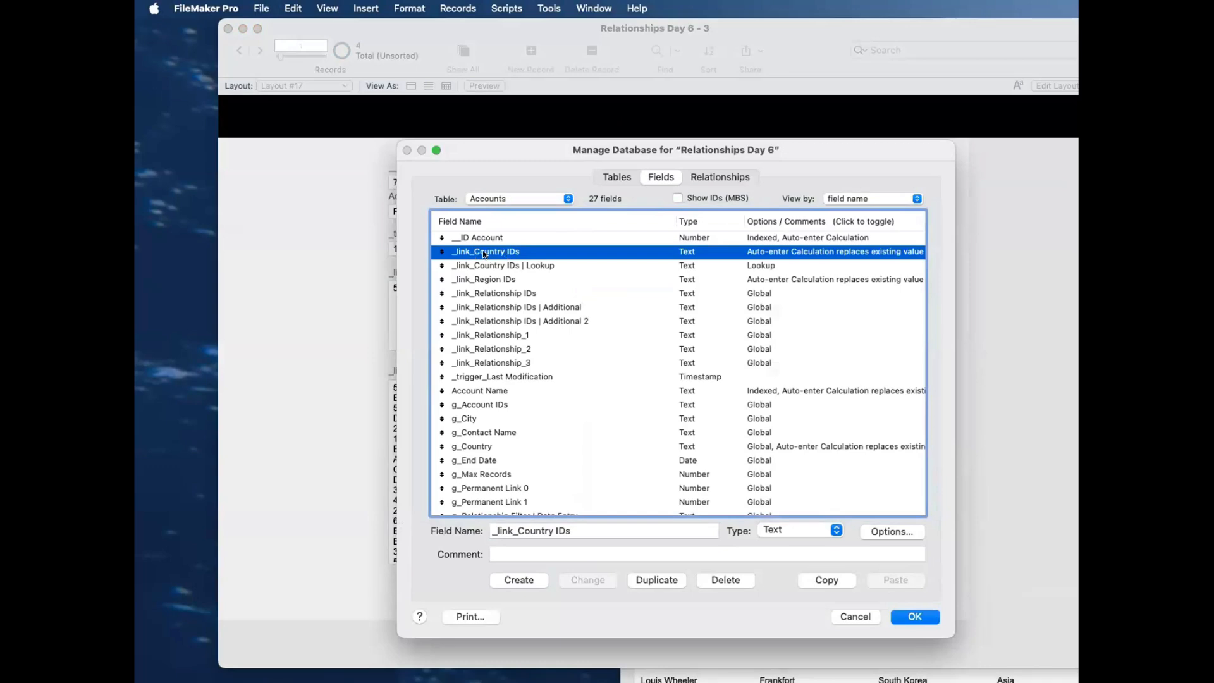
key("Return")
left_click(566, 455)
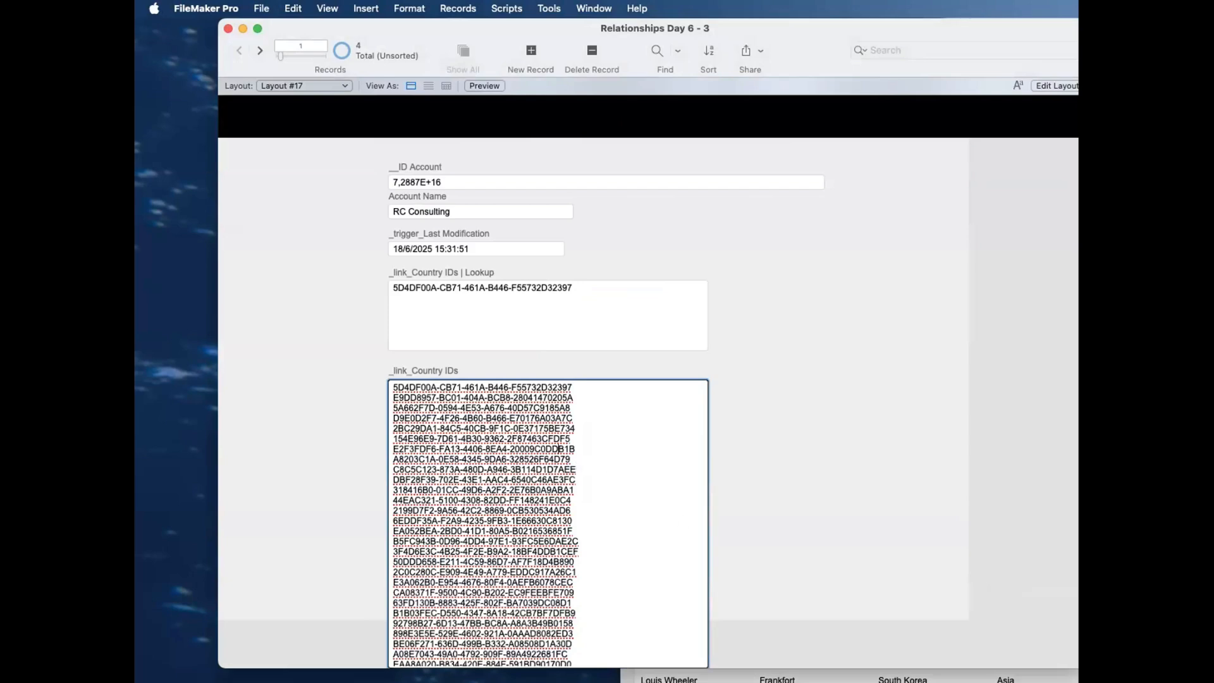
Step: Switch the Countres window to the Contacts layout and look through RC Consulting's related contacts in the Accounts 2 window
key("super+grave")
left_click(757, 476)
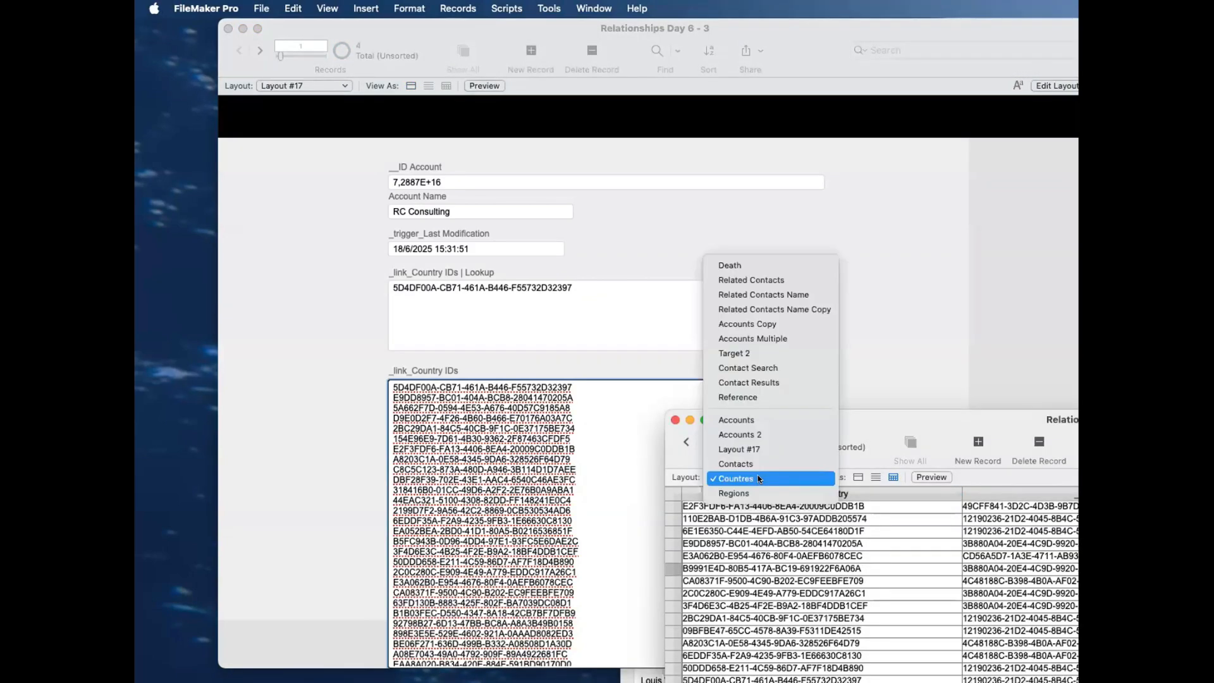
left_click(773, 558)
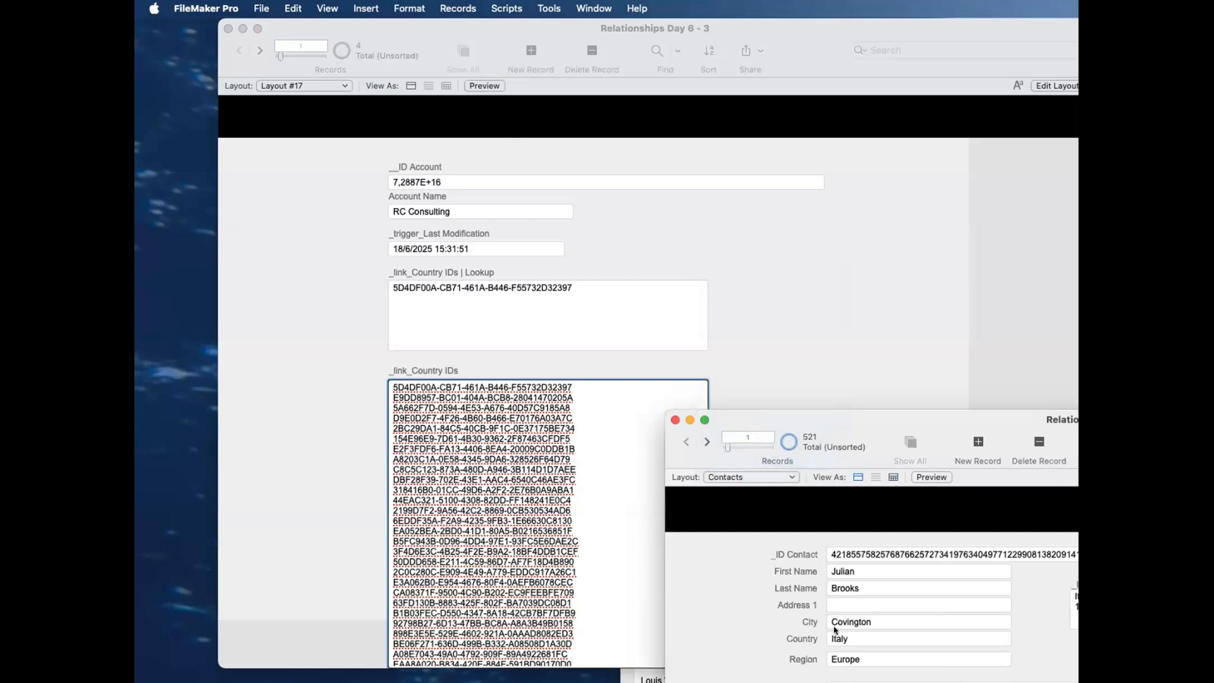
key("super+grave")
key("super+grave")
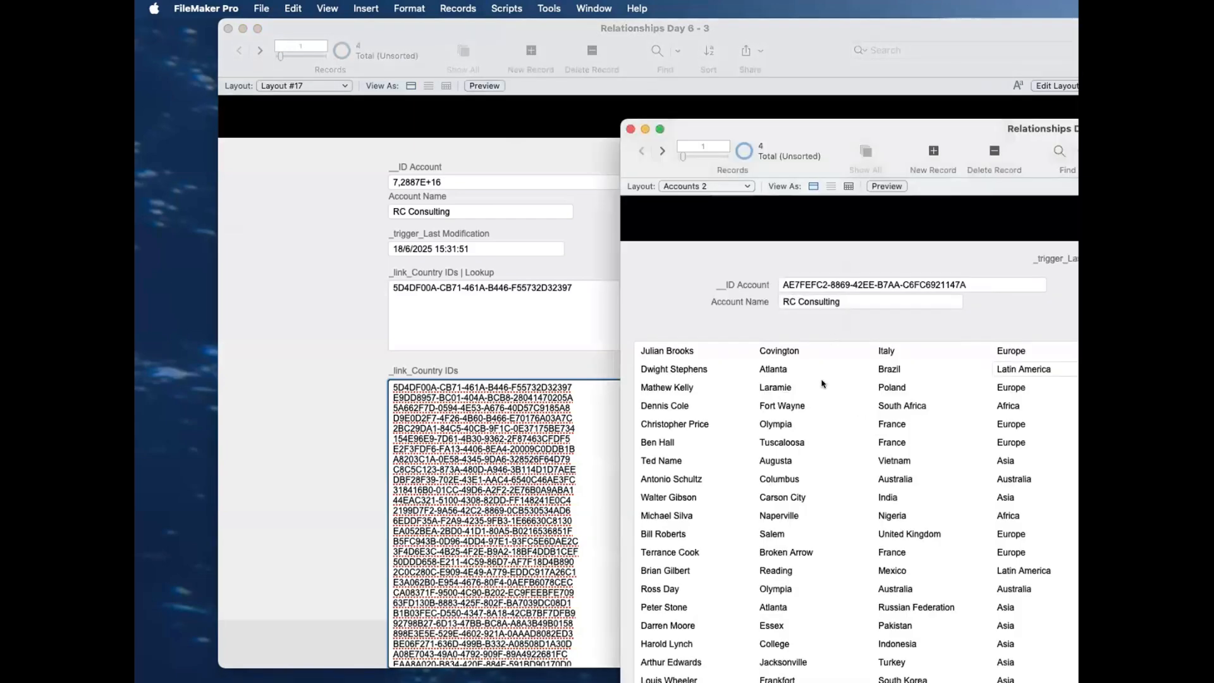
scroll(804, 489, "down", 10)
scroll(803, 489, "up", 10)
Step: Return to the Layout #17 window and look through the full list of IDs in _link_Country IDs
left_click(519, 358)
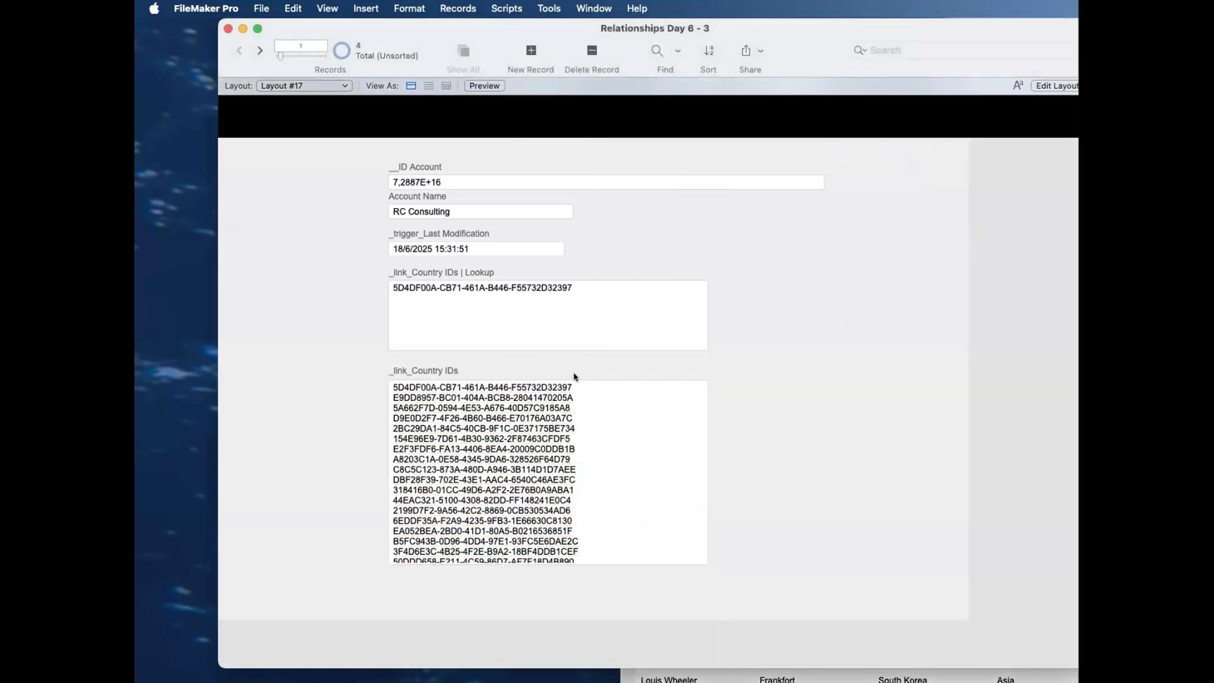
scroll(588, 465, "down", 3)
scroll(590, 467, "up", 5)
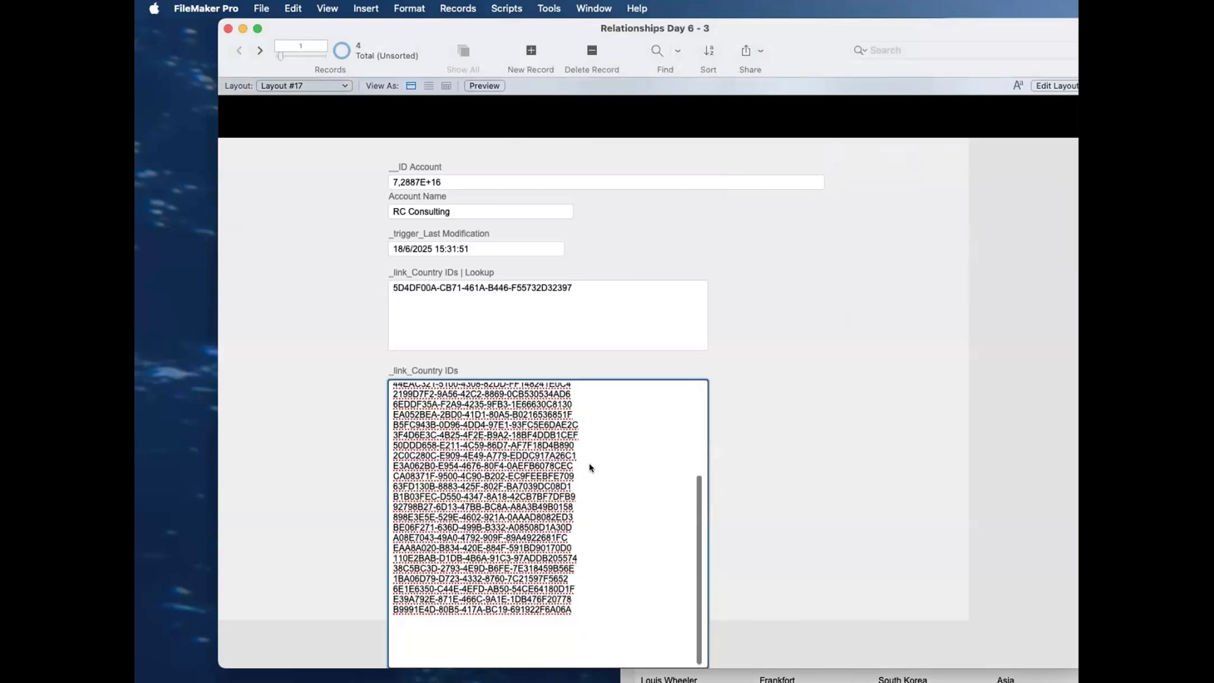
scroll(589, 468, "down", 4)
Step: Reopen the calculation of _link_Country IDs, examine its UniqueValues function, and leave the field definitions without changes
key("super+shift+d")
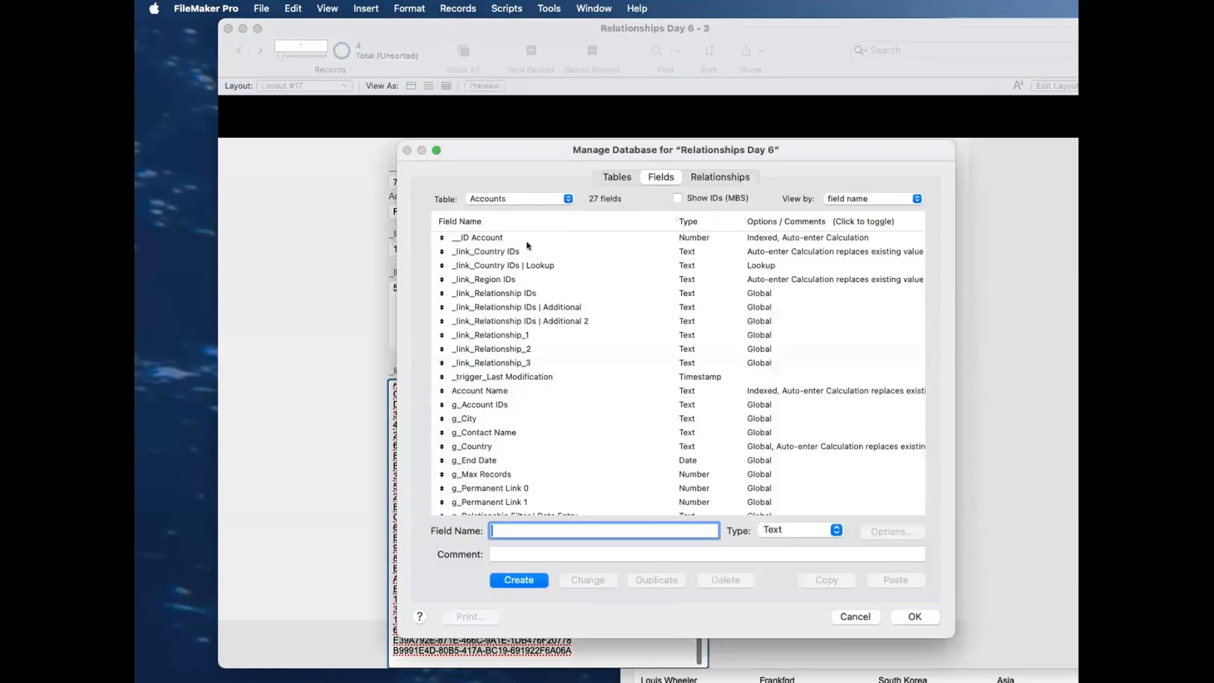
double_click(529, 251)
left_click(851, 481)
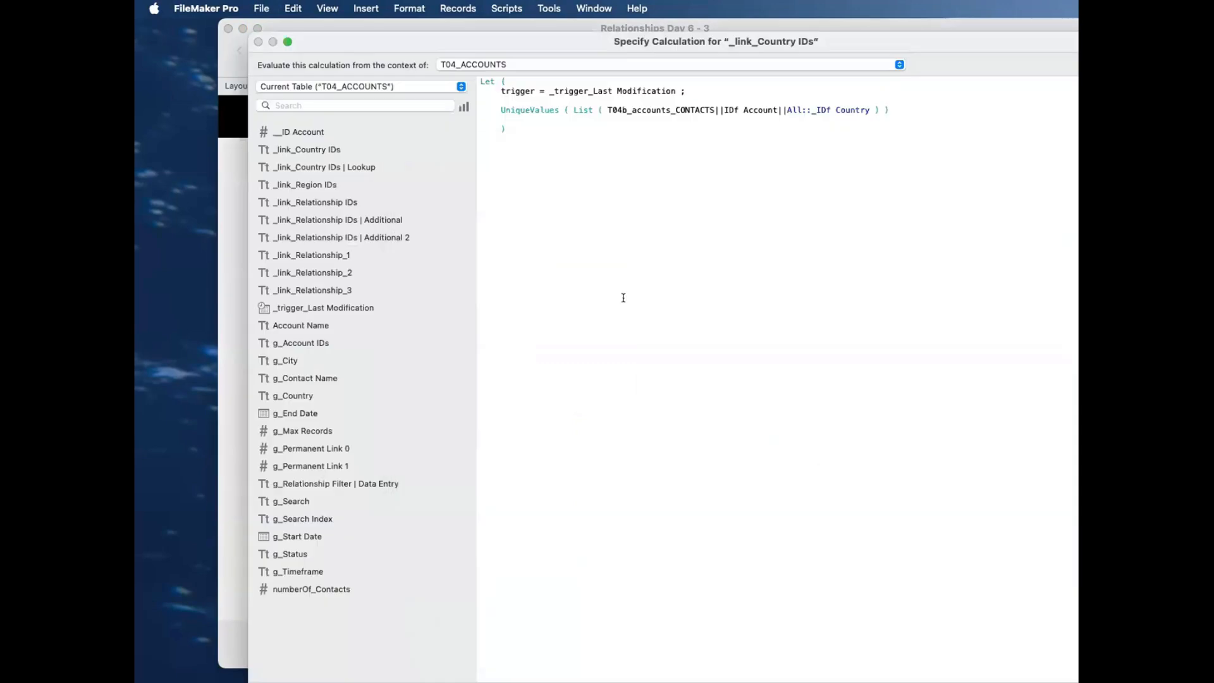
left_click_drag(558, 111, 492, 111)
key("Escape")
key("Escape")
key("Escape")
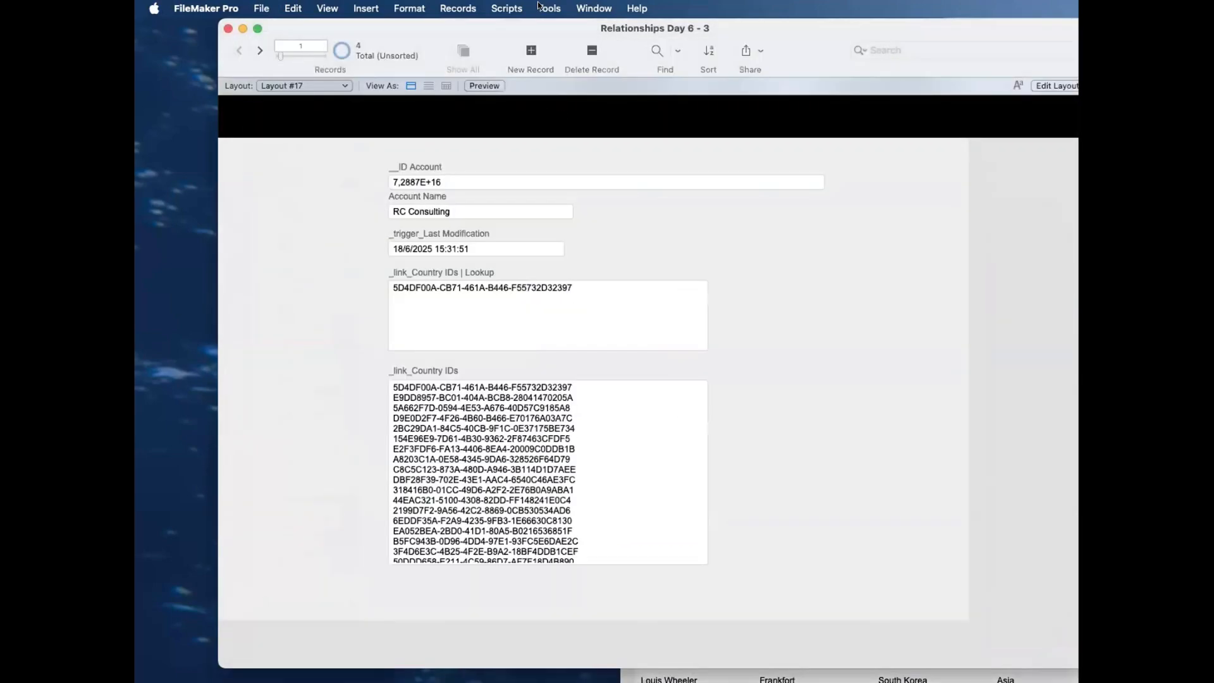
Step: Open the Data Viewer and start a new watch expression with the List function
left_click(549, 8)
left_click(626, 62)
left_click(850, 639)
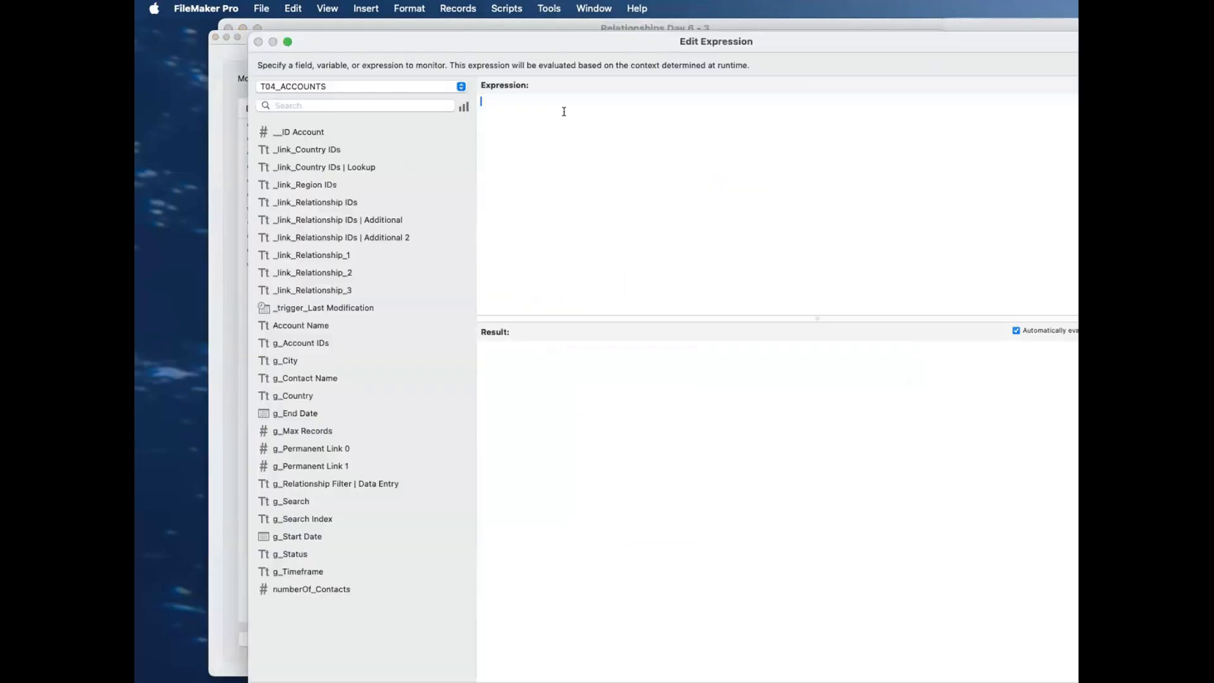
type("list")
key("Return")
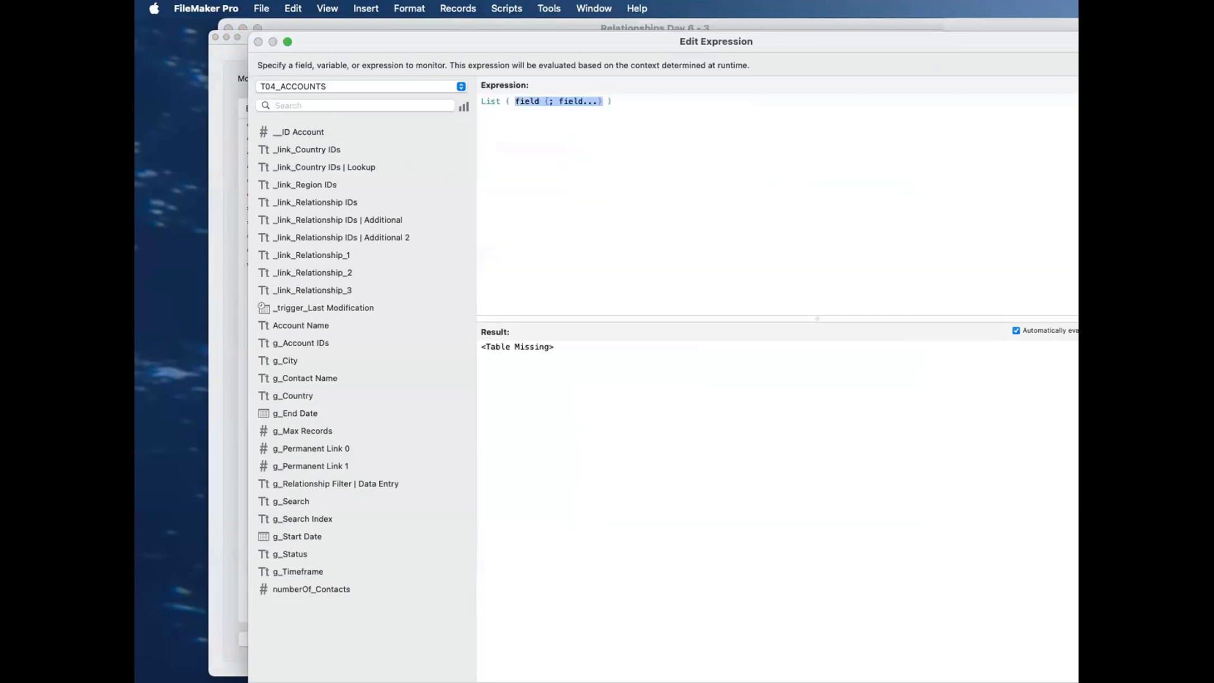
Step: Fill the List function with repeated numbers: five 1s, three 2s, two 3s, followed by 4 ; 1 ; 2 ; 3 ; 4 ; 4
type("1 ; 1 ; 1 ; 1 ; 1 ; 2; ; 2; ;2 ; 3 ; 3")
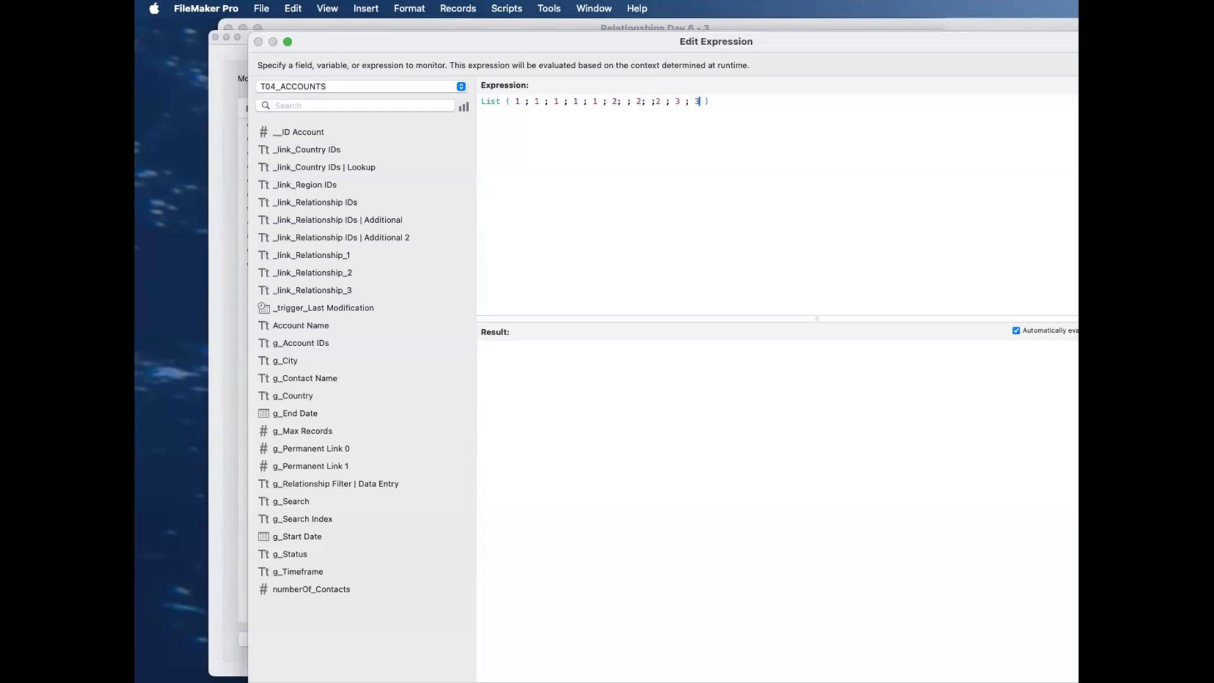
type(" ; 4 ; 1 ; 2 ; 3 ; 4 ; 4")
Step: Complete the list with 5 ; 5 ; 5 ; 5 ; 1 ; 1 ; 2 ; 3, without doubled semicolons, and wrap it in UniqueValues
left_click_drag(650, 102, 654, 127)
key("Left")
key("Left")
key("BackSpace")
left_click(719, 162)
left_click(1054, 329)
left_click(440, 206)
left_click(631, 102)
key("BackSpace")
key("BackSpace")
left_click(1016, 330)
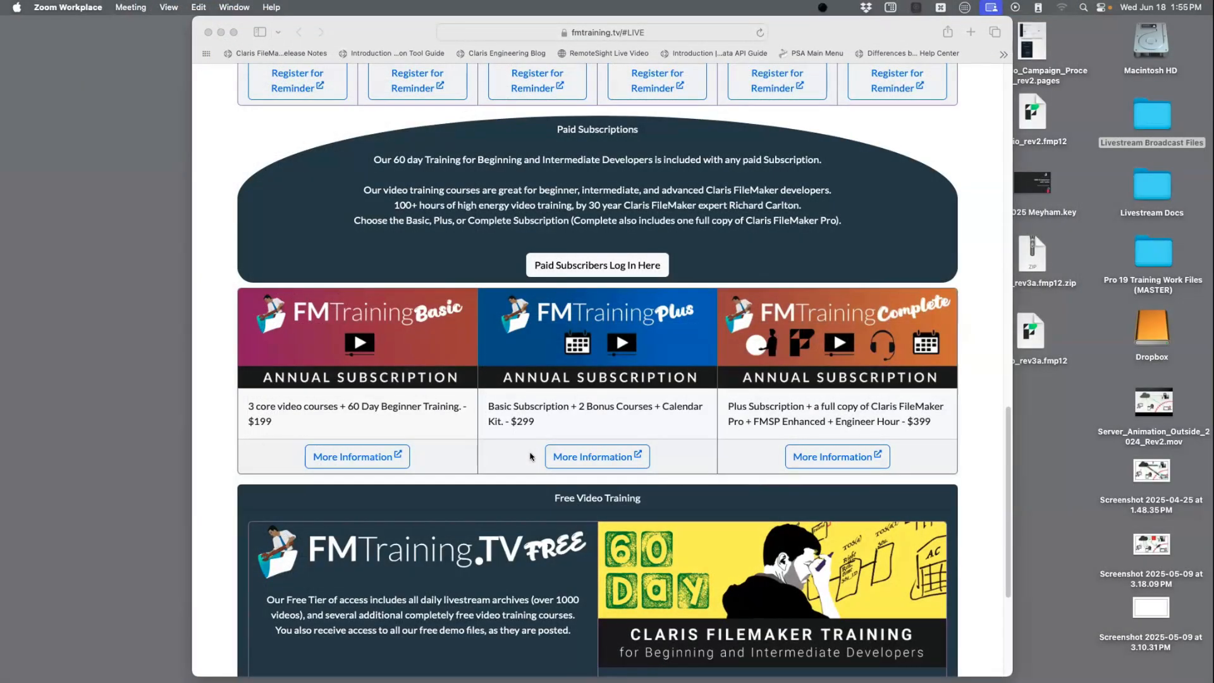
Step: Bring the whole UniqueValues expression into view and compare its listed numbers with the evaluated result
mouse_move(2, 345)
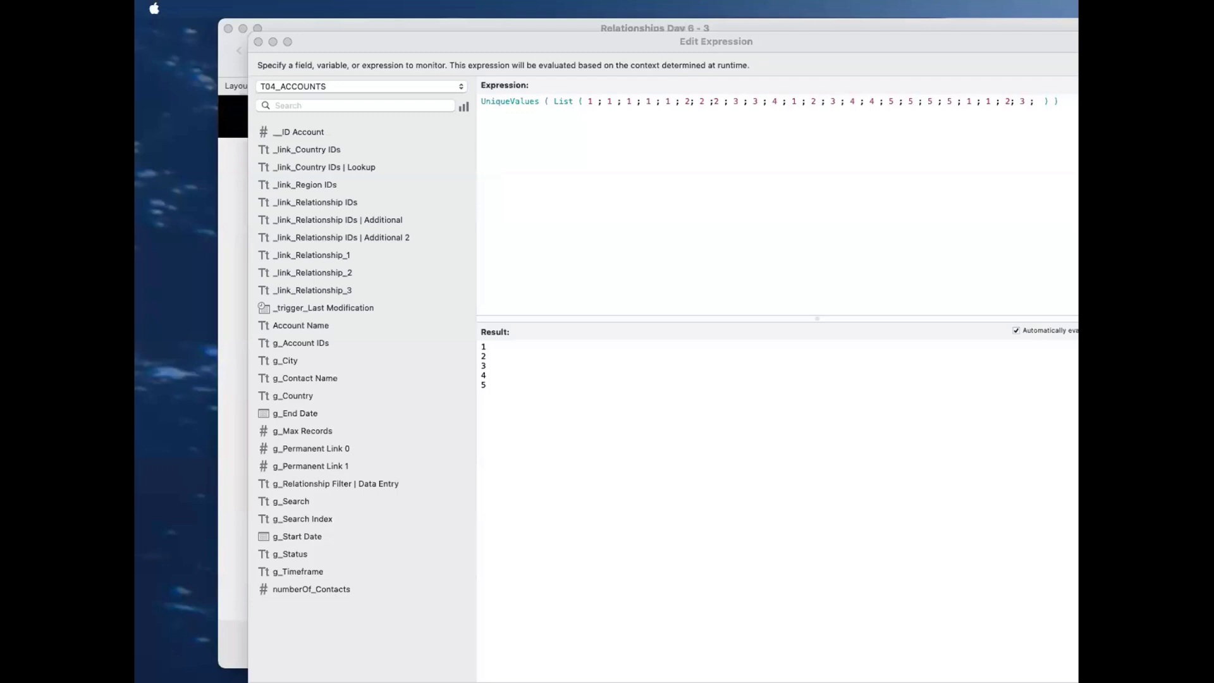
left_click(867, 509)
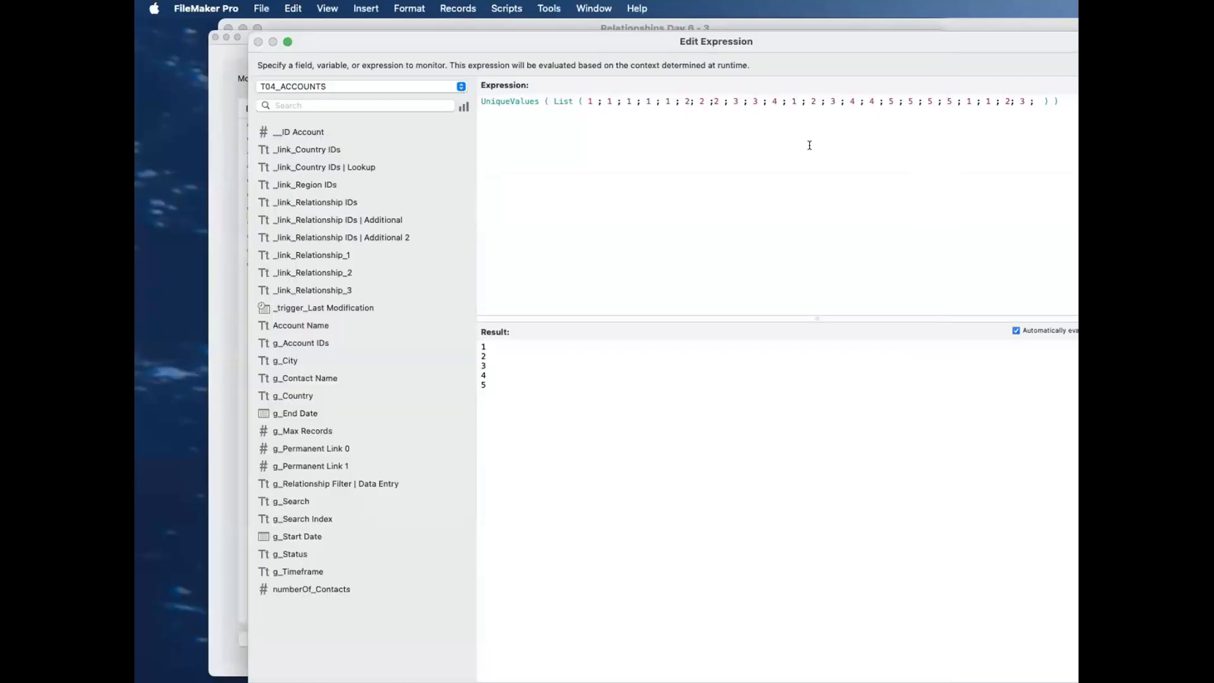
left_click_drag(799, 46, 769, 46)
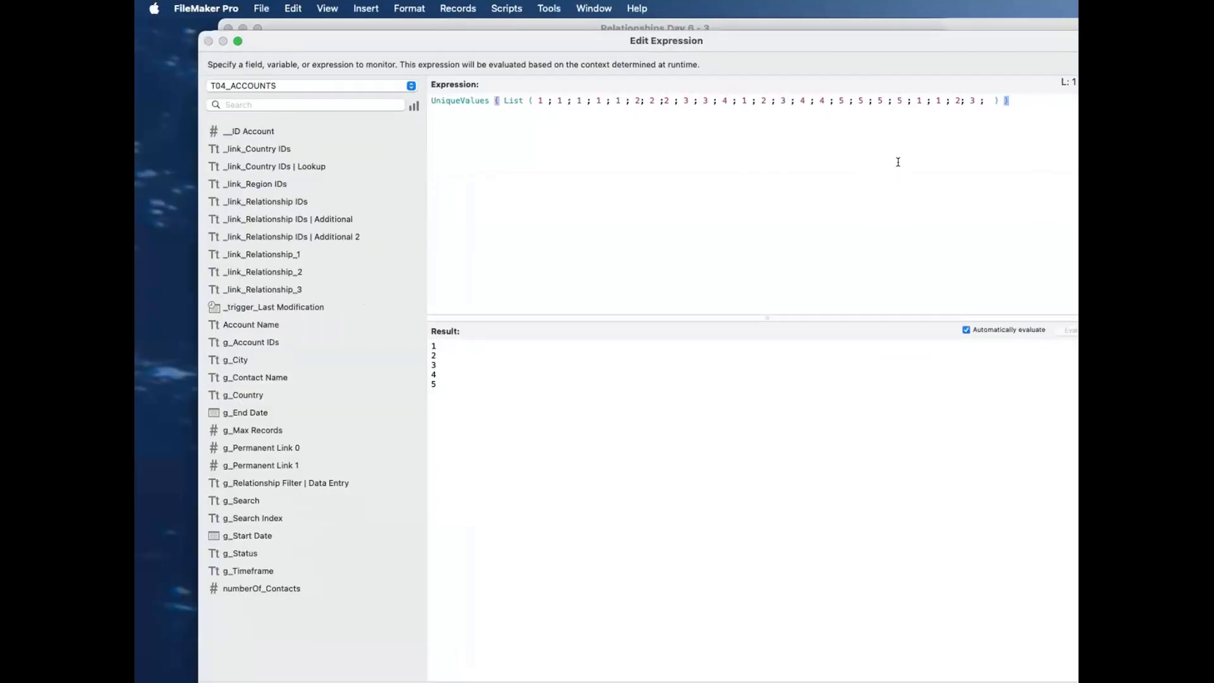
key("super+a")
left_click(461, 112)
key("super+a")
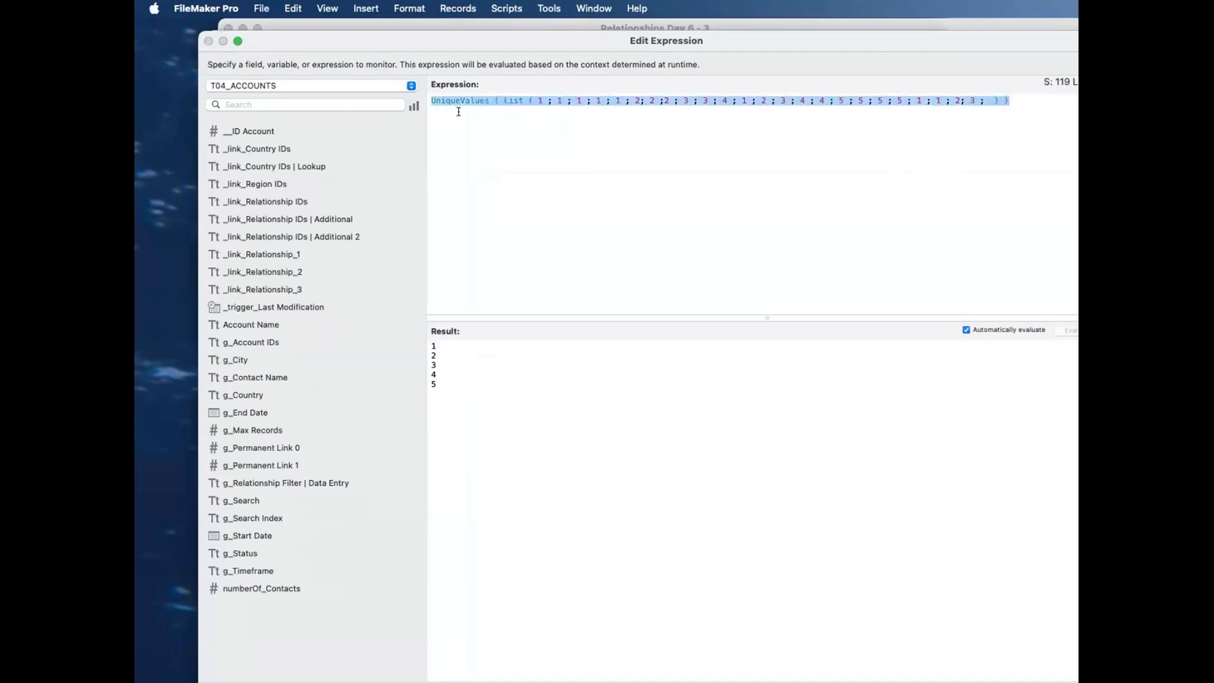
left_click(515, 140)
left_click(503, 101)
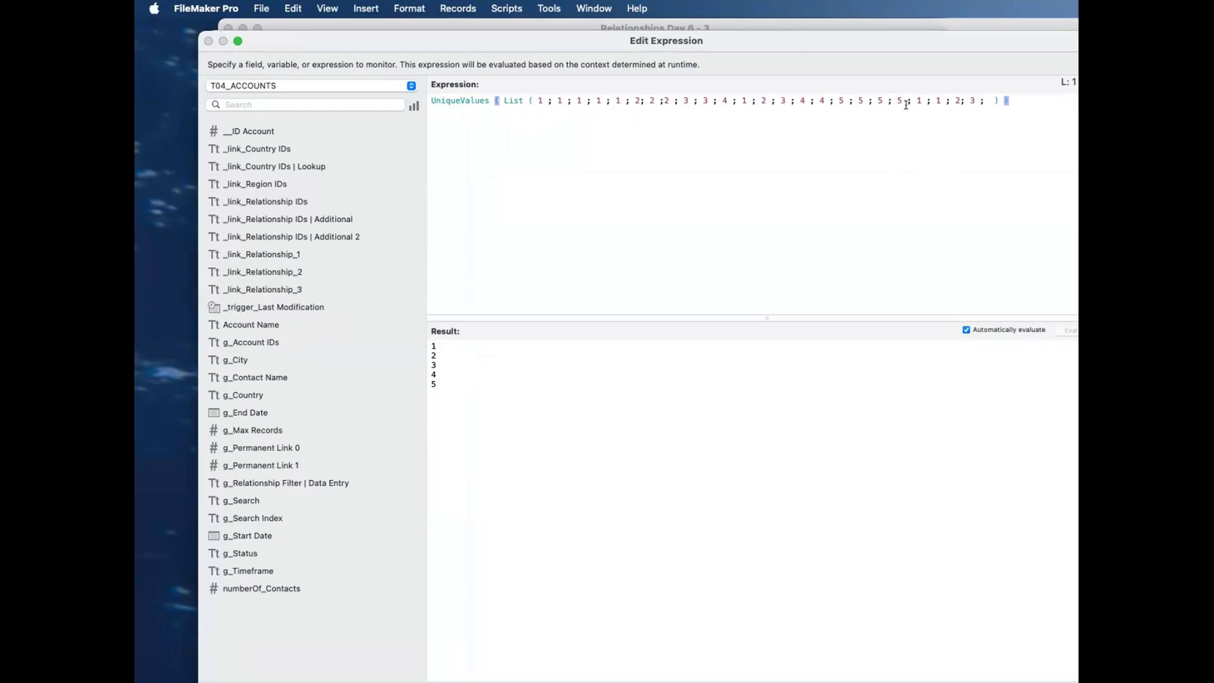
Step: Append 1 ; 1 ; 1 to the end of the number list
left_click(988, 100)
type("1 ; 1 ; 1")
Step: Remove the UniqueValues wrapper so only the List function is evaluated, and examine the full list of results
left_click_drag(503, 100, 441, 101)
key("BackSpace")
key("BackSpace")
key("BackSpace")
left_click_drag(440, 100, 420, 98)
key("BackSpace")
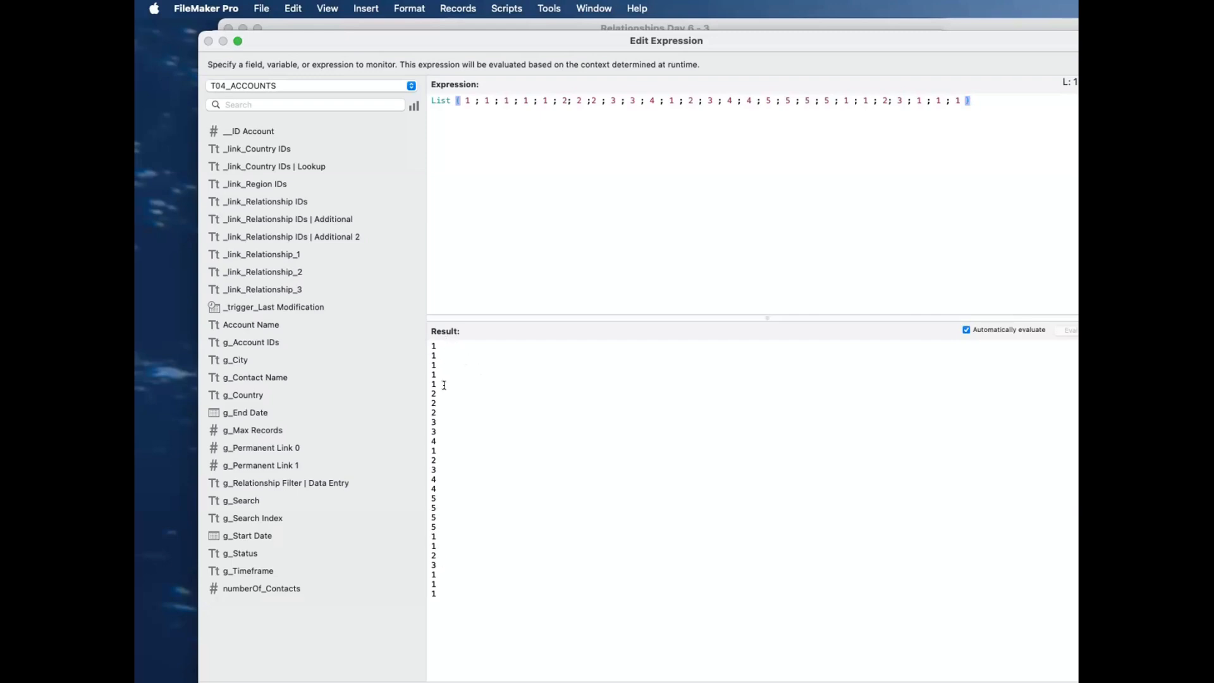
left_click_drag(437, 601, 414, 332)
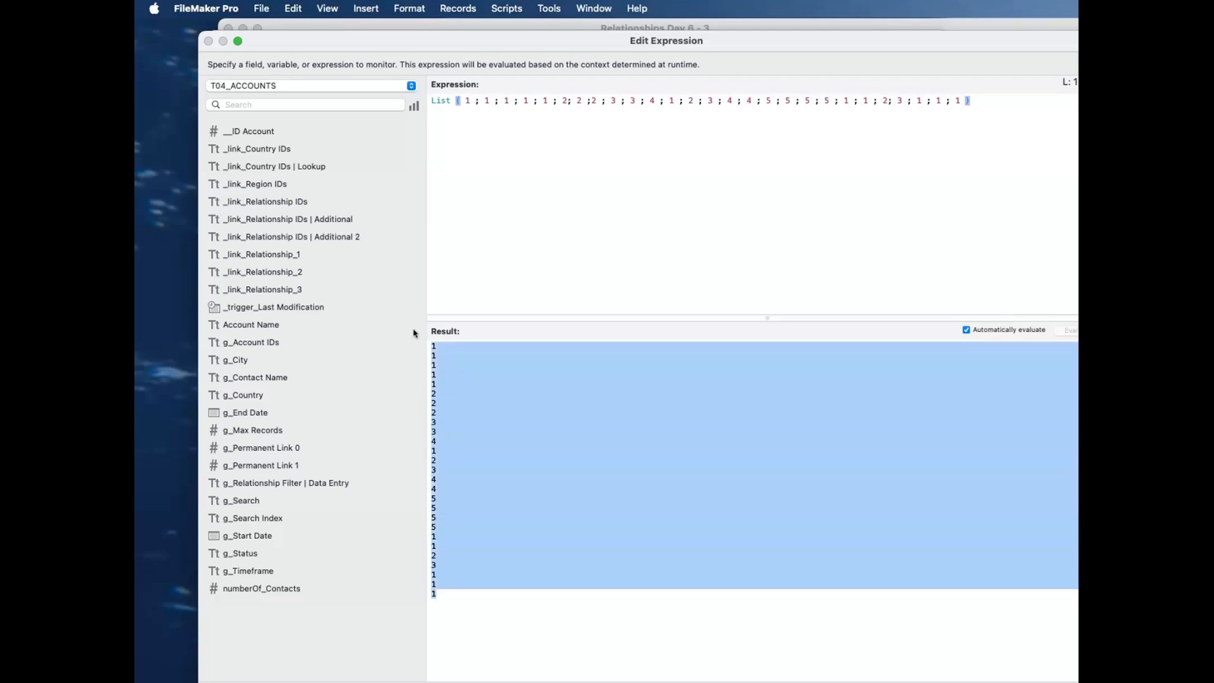
left_click(987, 114)
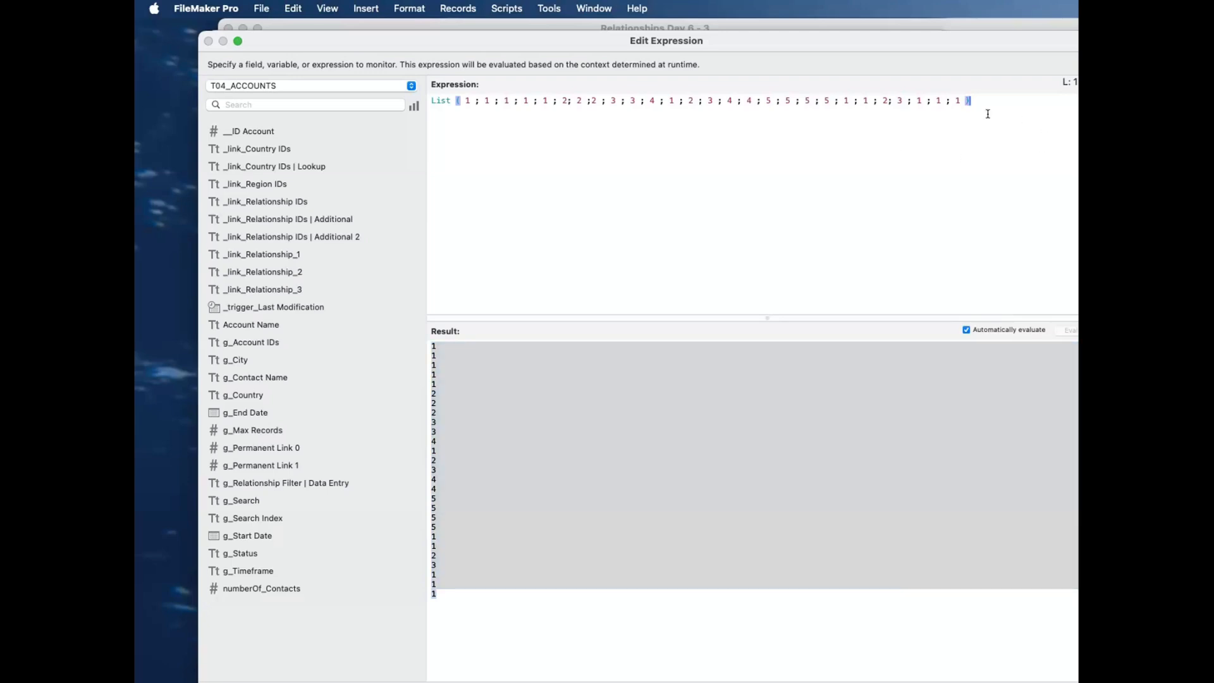
Step: Replace the expression with UniqueValues and place the complete List function inside it as the values argument, without the datatype and locale options
key("super+a")
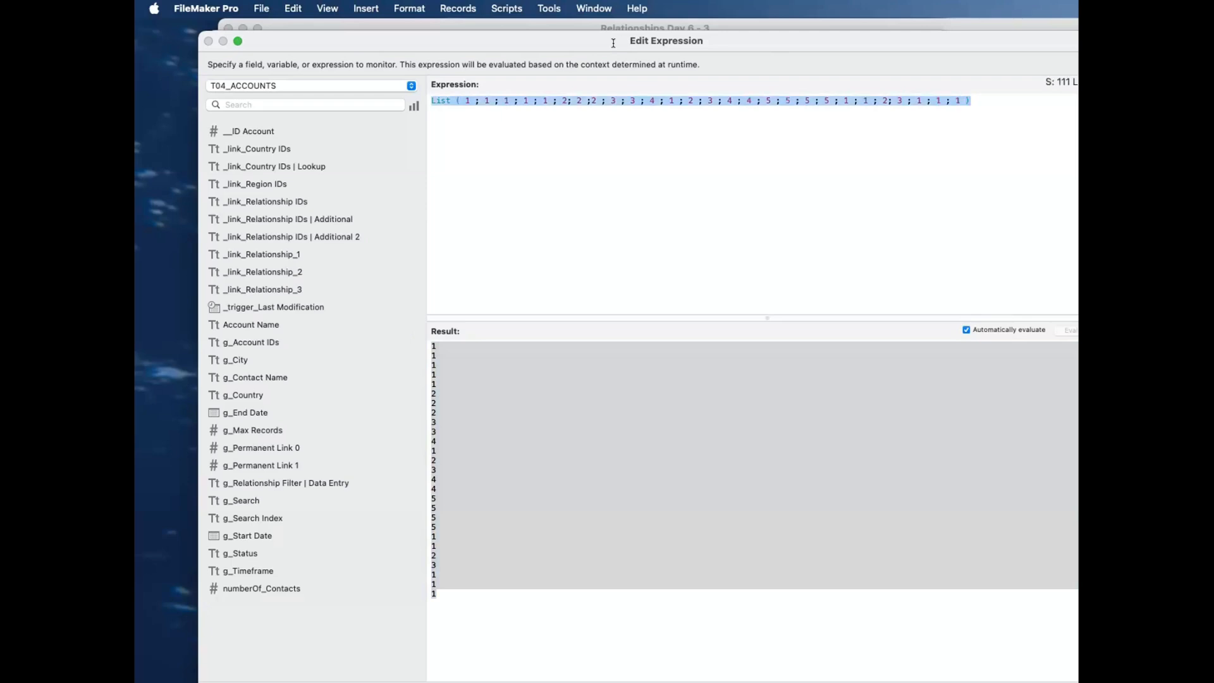
type("uniq")
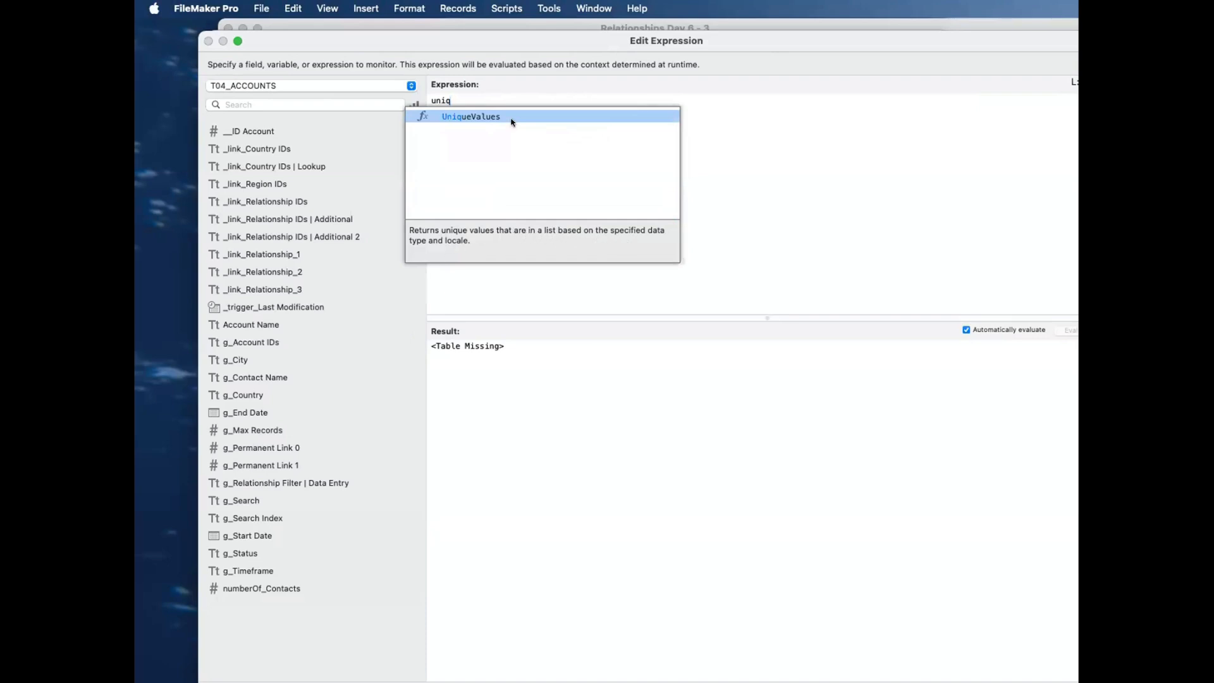
left_click(633, 118)
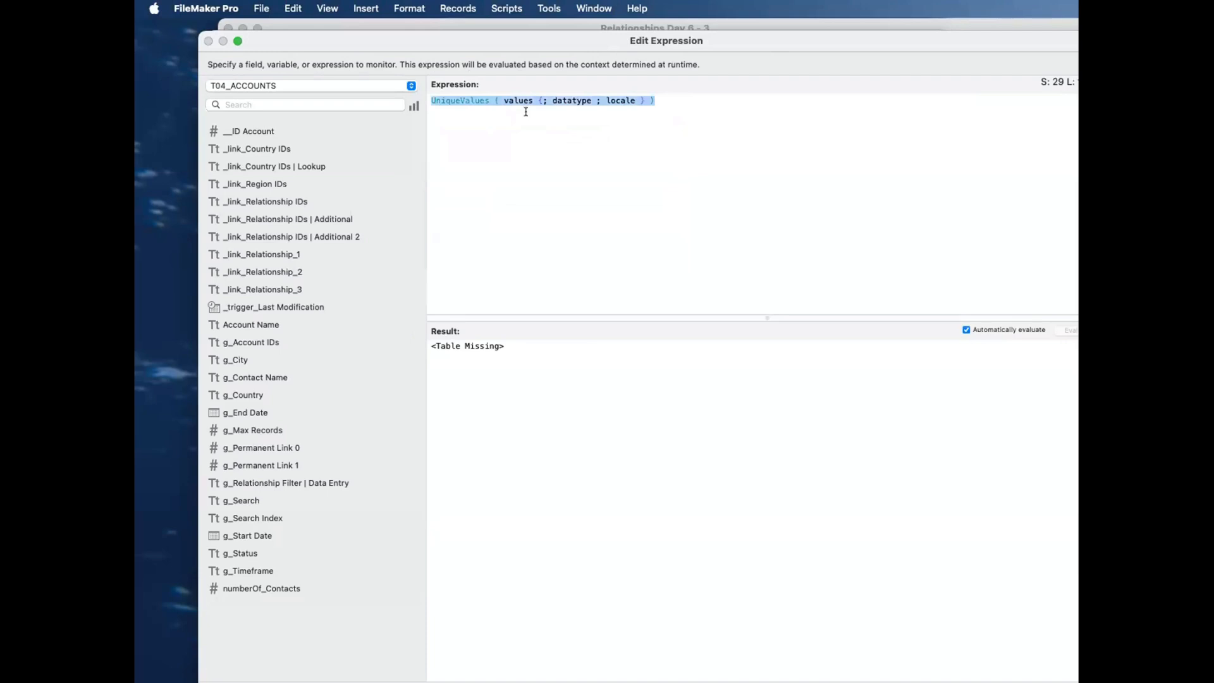
left_click_drag(504, 100, 637, 99)
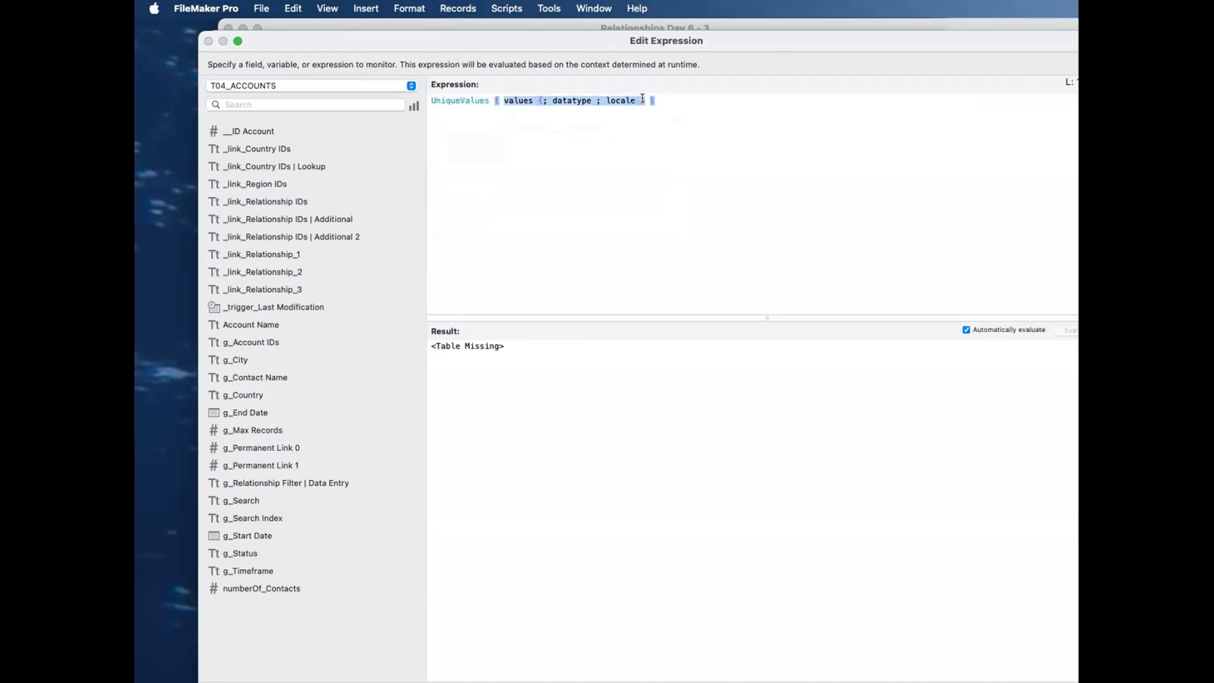
type("List ( 1 ; 1 ; 1 ; 1 ; 1 ; 2; 2 ;2 ; 3 ; 3 ; 4 ; 1 ; 2 ; 3 ; 4 ; 4 ; 5 ; 5 ; 5 ; 5 ; 1 ; 1 ; 2; 3 ; 1 ; 1 ; 1 )")
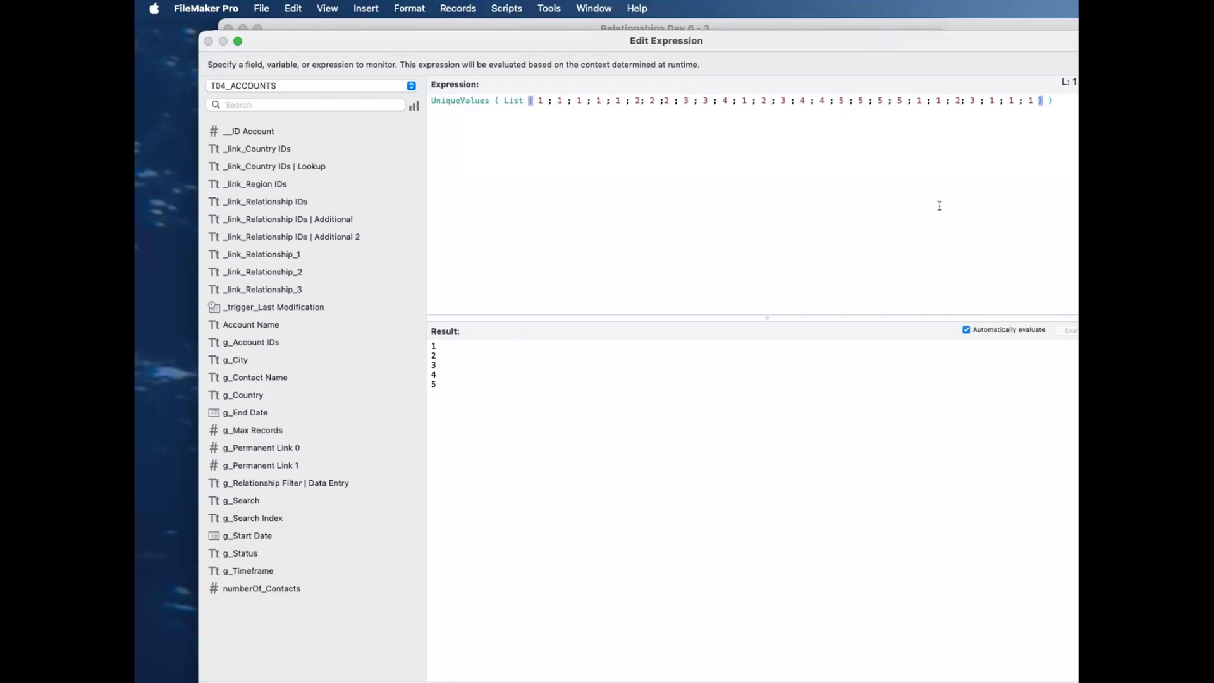
Step: Append the quoted text value "A" to the end of the number list inside the UniqueValues expression
left_click_drag(1040, 101, 1030, 101)
type("; A")
left_click(981, 195)
double_click(725, 36)
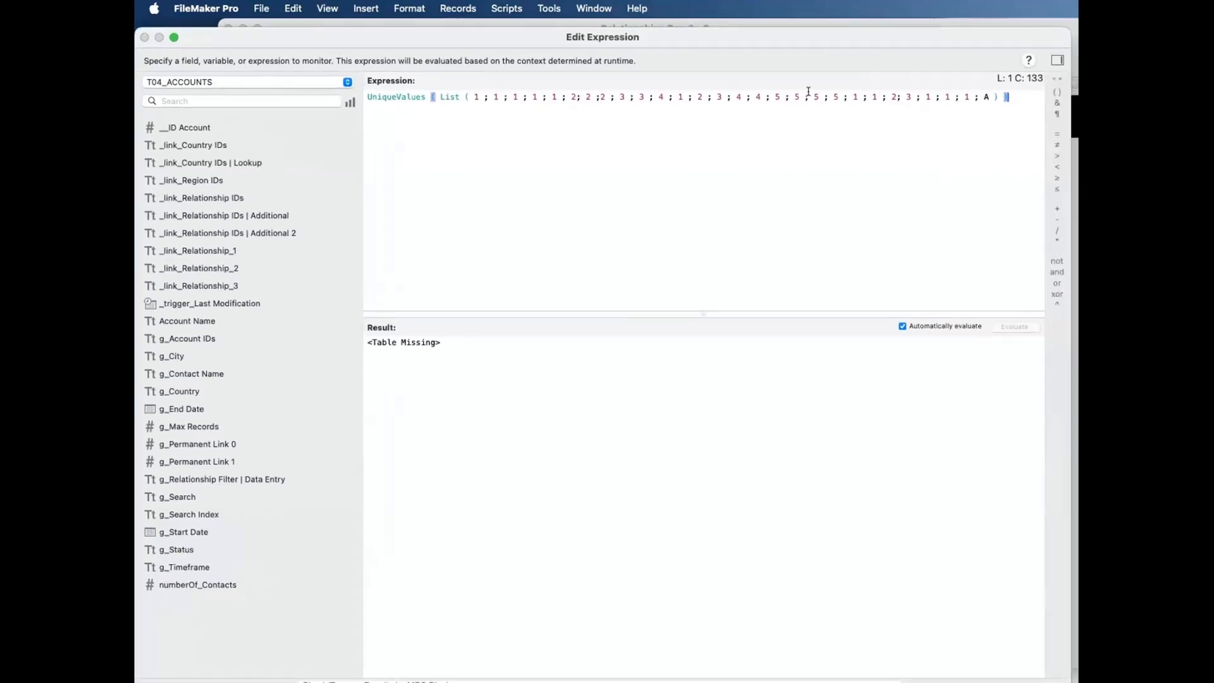
left_click(987, 97)
key("Left")
type("\"")
key("Right")
type("\"")
left_click_drag(517, 408, 542, 521)
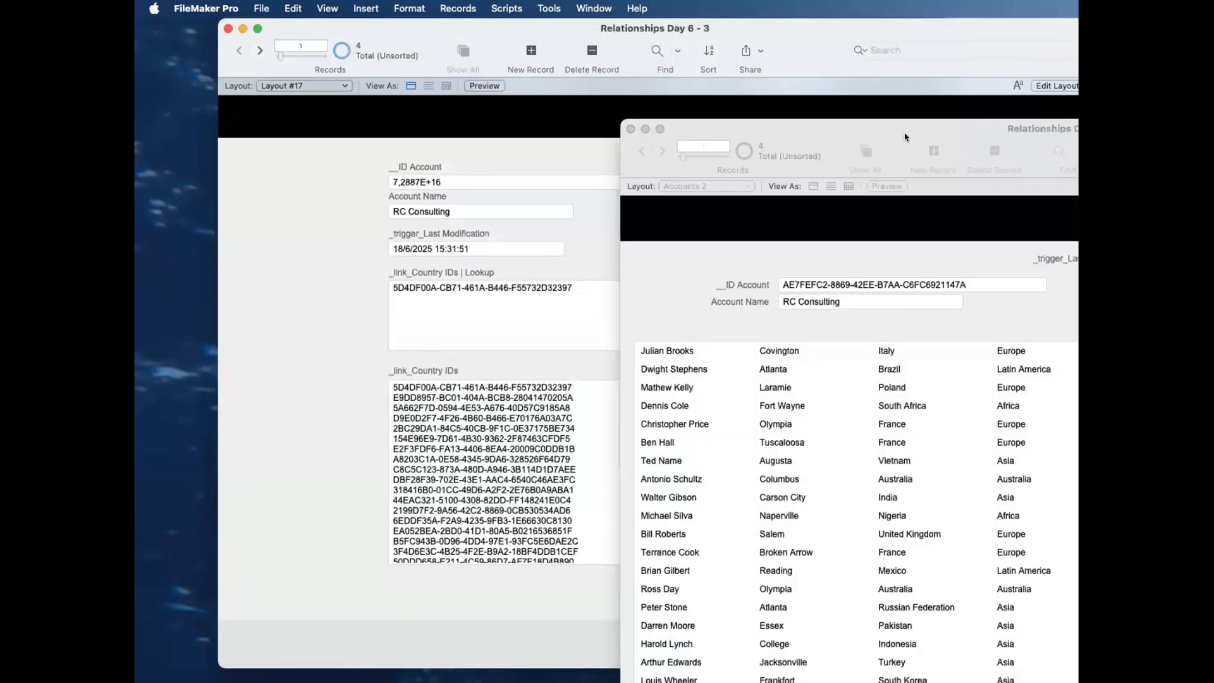
Step: Examine all the IDs in RC Consulting's _link_Country IDs field on Layout #17 alongside the Accounts 2 window
left_click_drag(904, 137, 554, 71)
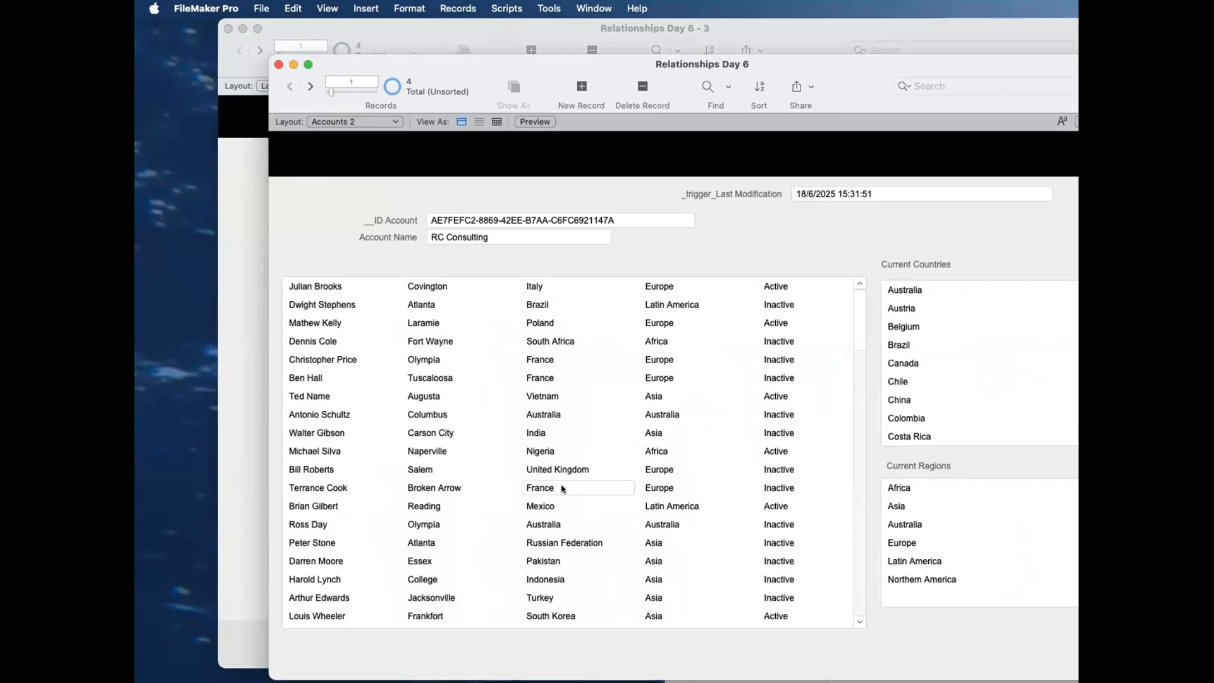
left_click_drag(585, 68, 826, 76)
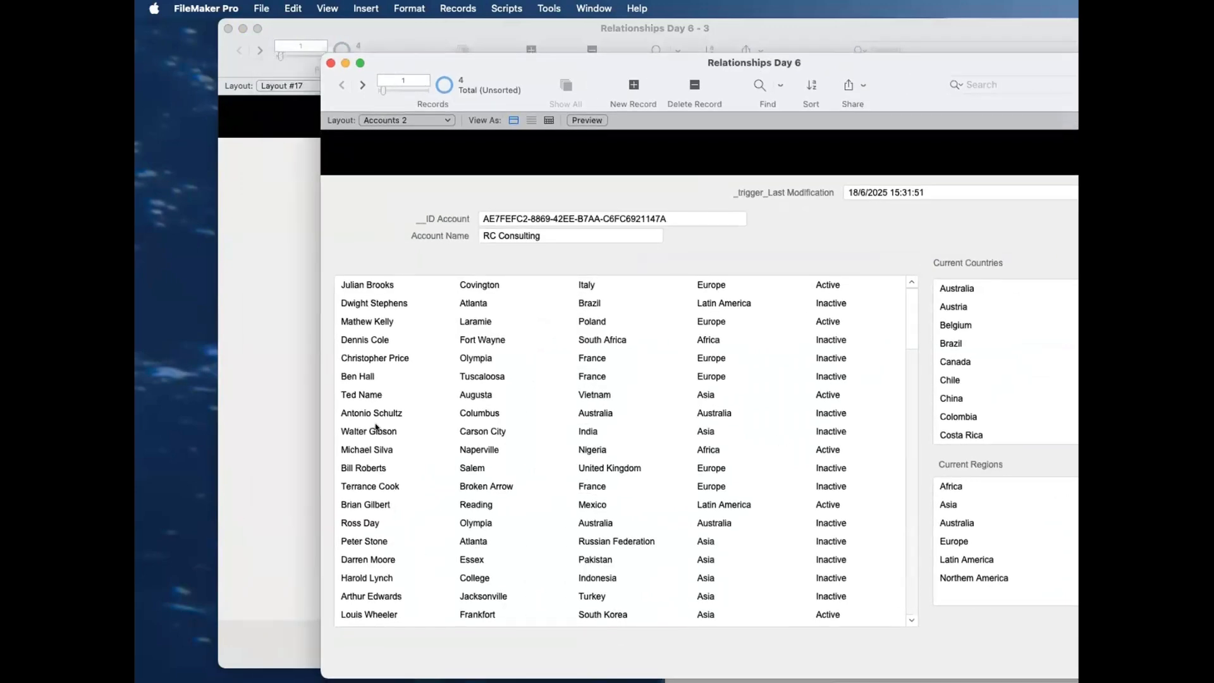
left_click(378, 426)
left_click(460, 442)
scroll(528, 485, "down", 4)
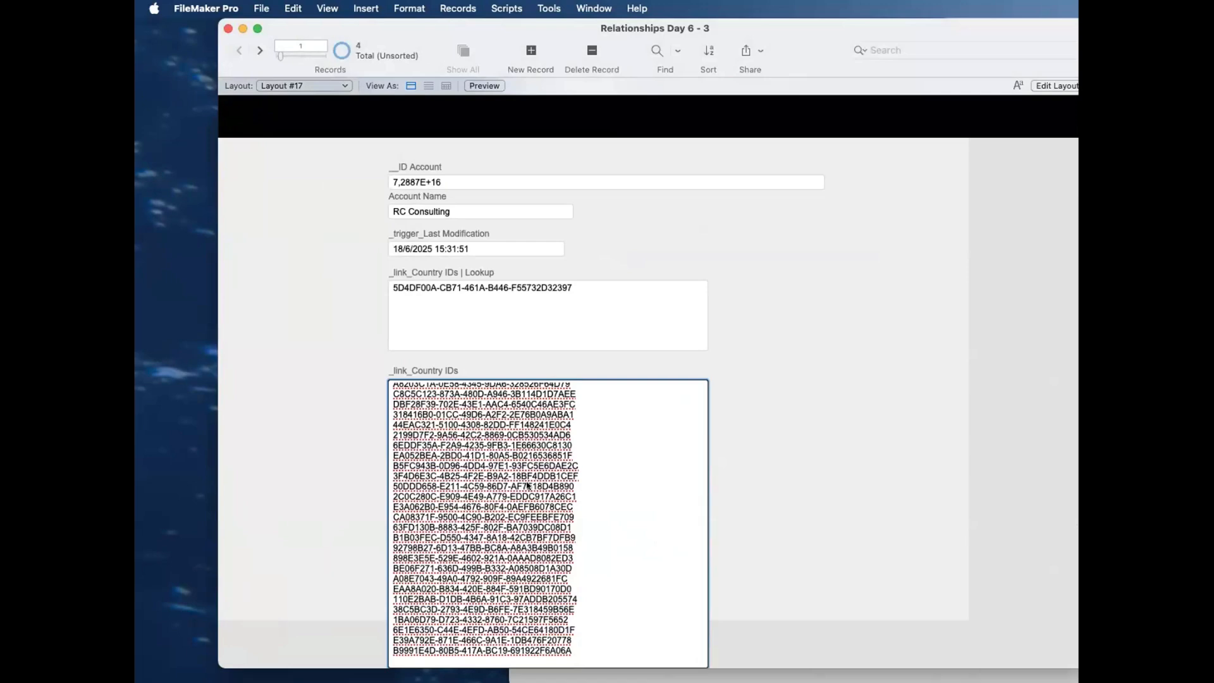
left_click(728, 436)
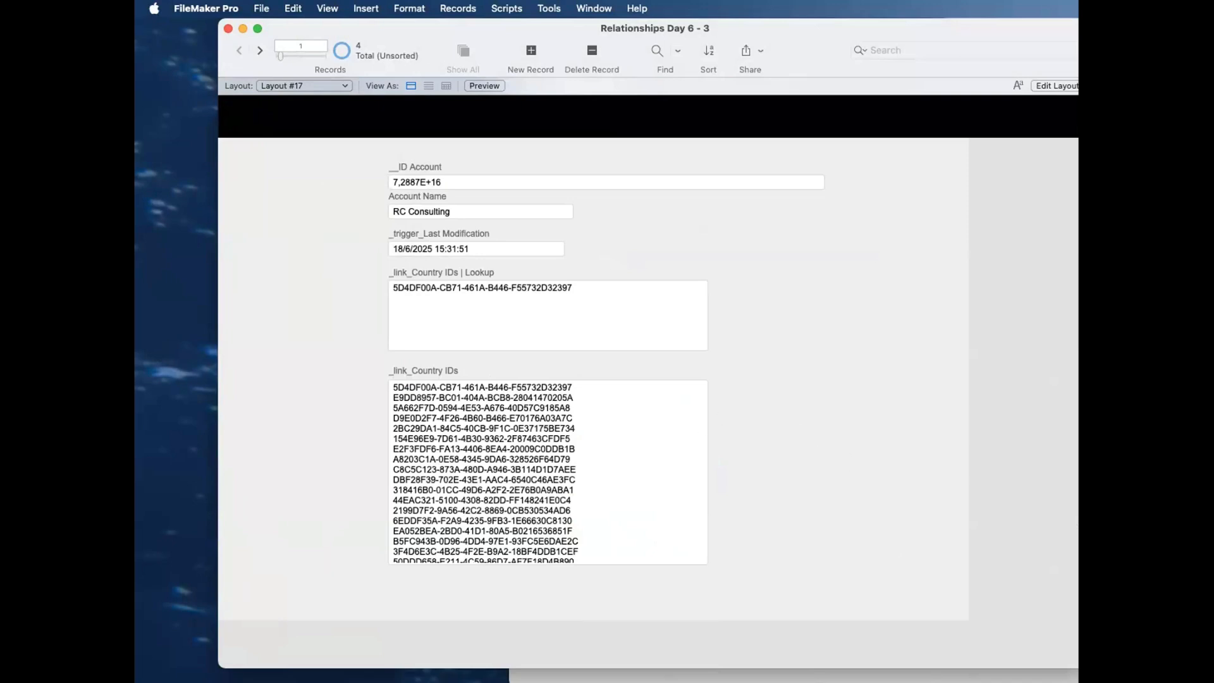
left_click(986, 676)
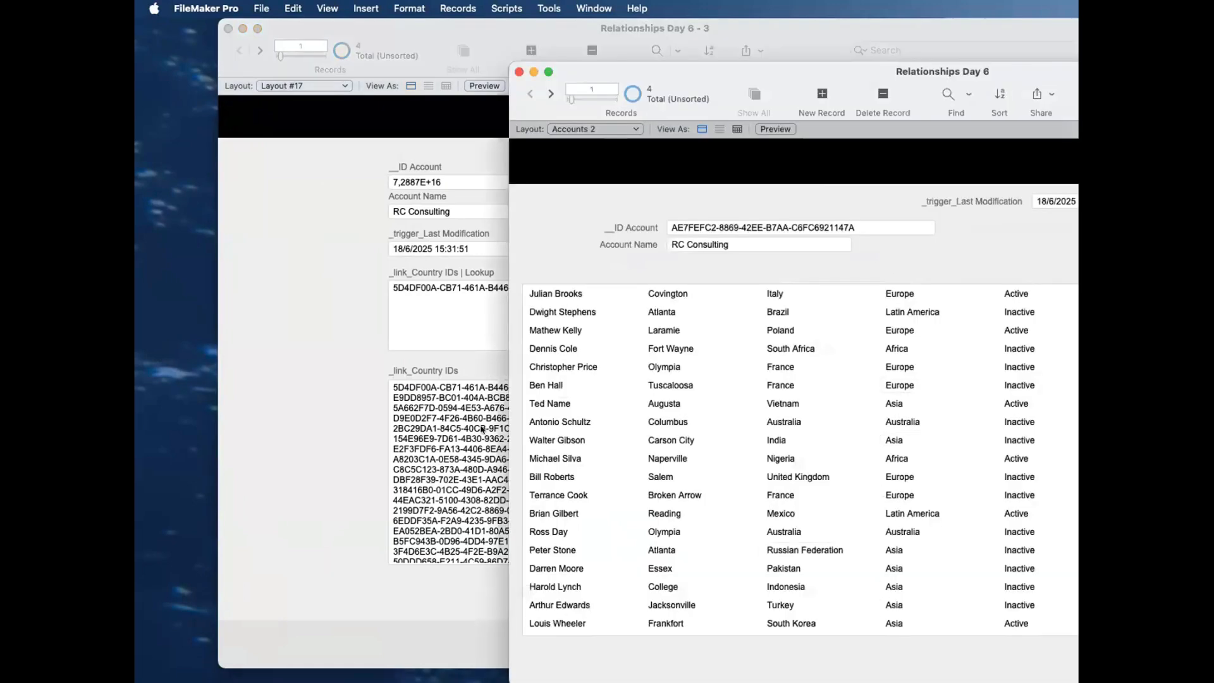
left_click(424, 373)
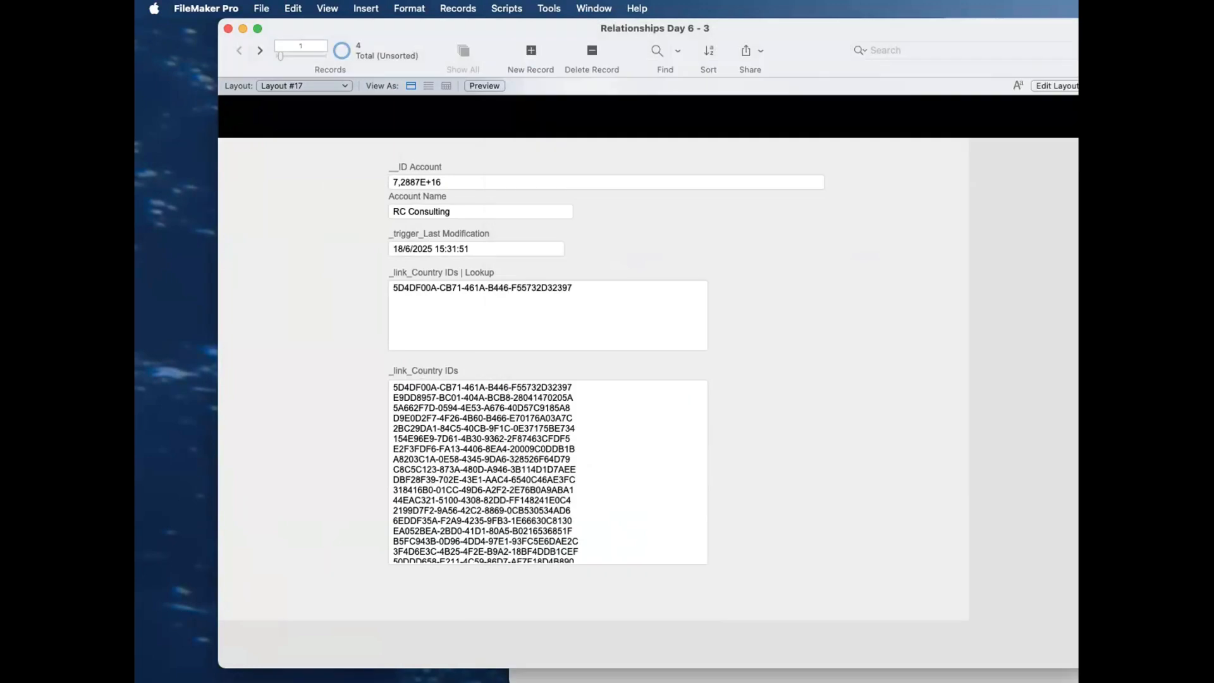
Step: Bring the Accounts 2 window forward and compare the countries of RC Consulting's contacts with the Current Countries list
left_click(822, 676)
left_click_drag(760, 70, 353, 48)
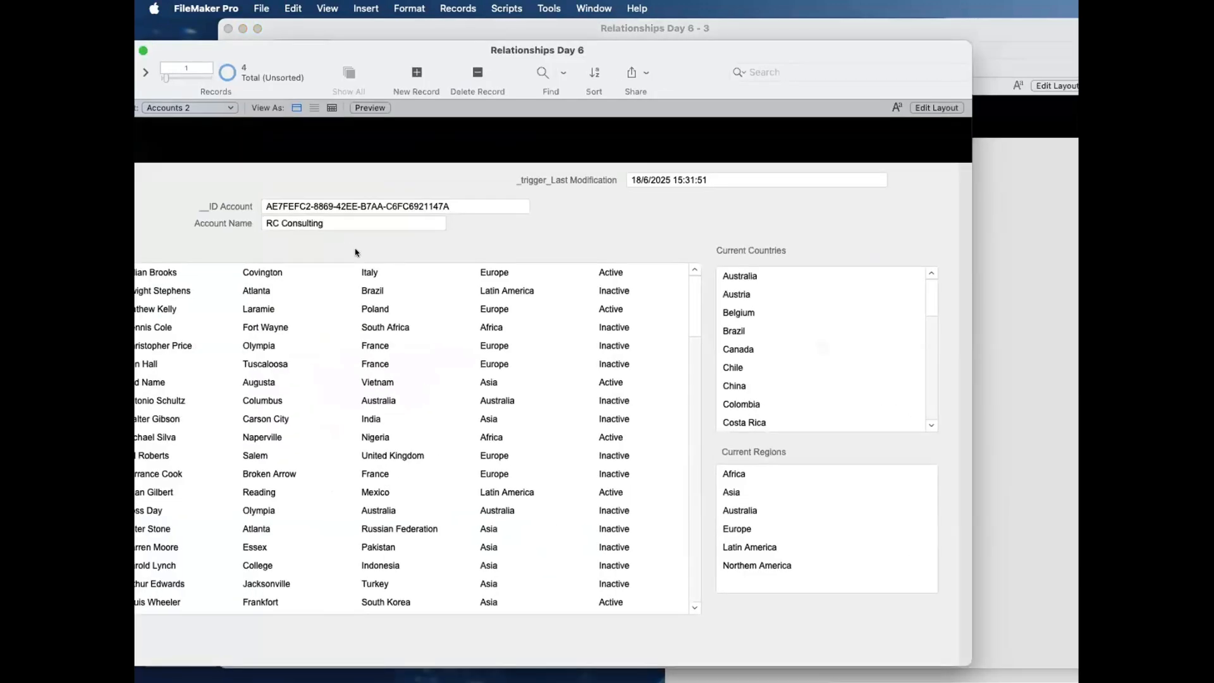
left_click_drag(316, 224, 351, 266)
left_click(366, 277)
scroll(366, 278, "down", 15)
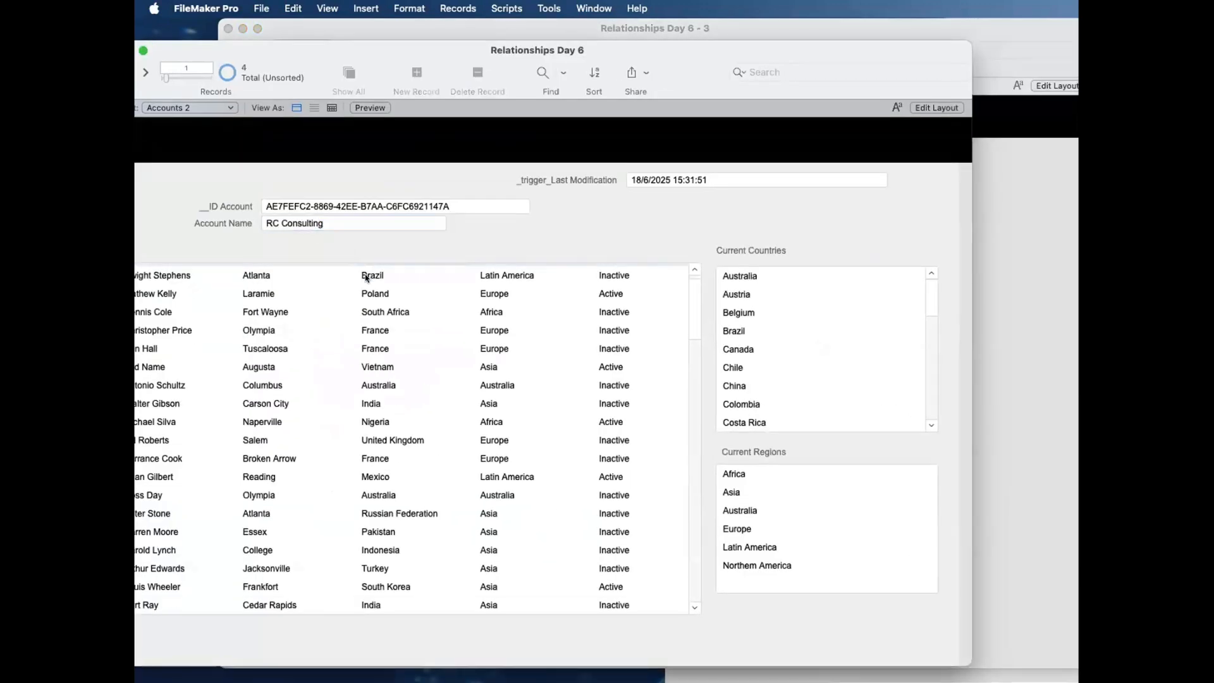
scroll(361, 382, "up", 15)
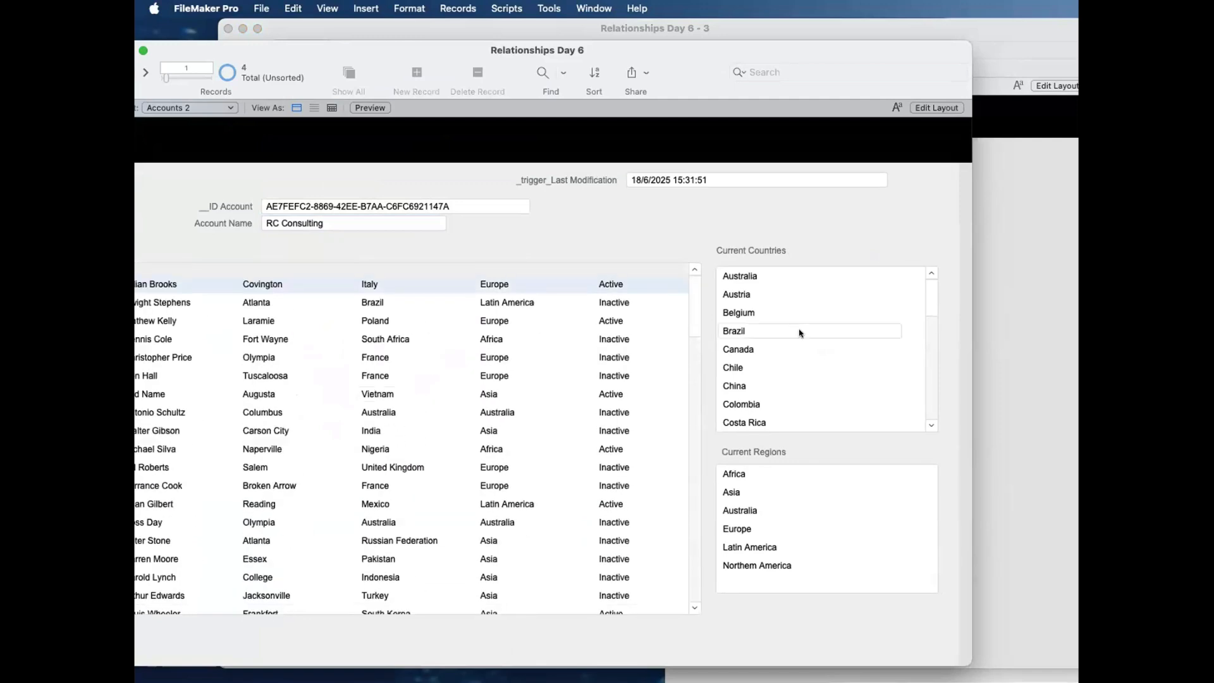
scroll(802, 335, "down", 5)
scroll(806, 336, "up", 4)
scroll(806, 337, "up", 3)
scroll(461, 339, "down", 10)
scroll(461, 339, "up", 10)
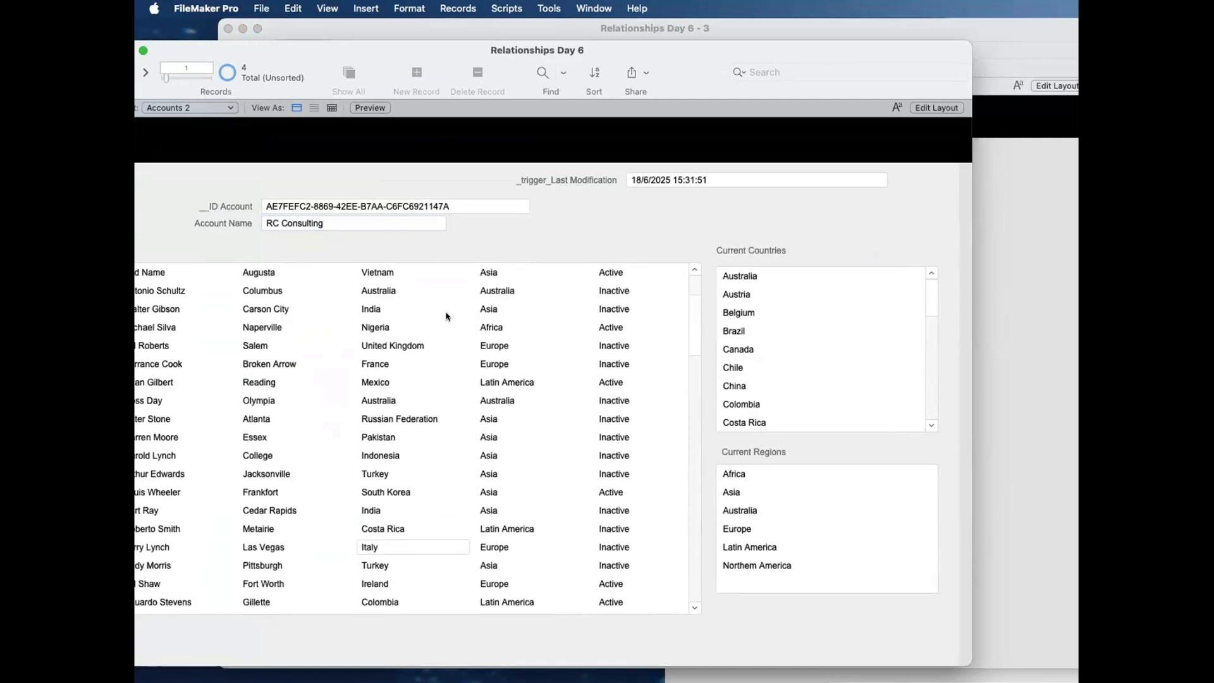
Step: Review the Current Countries list from its first to its last country
scroll(795, 361, "down", 10)
scroll(794, 362, "up", 10)
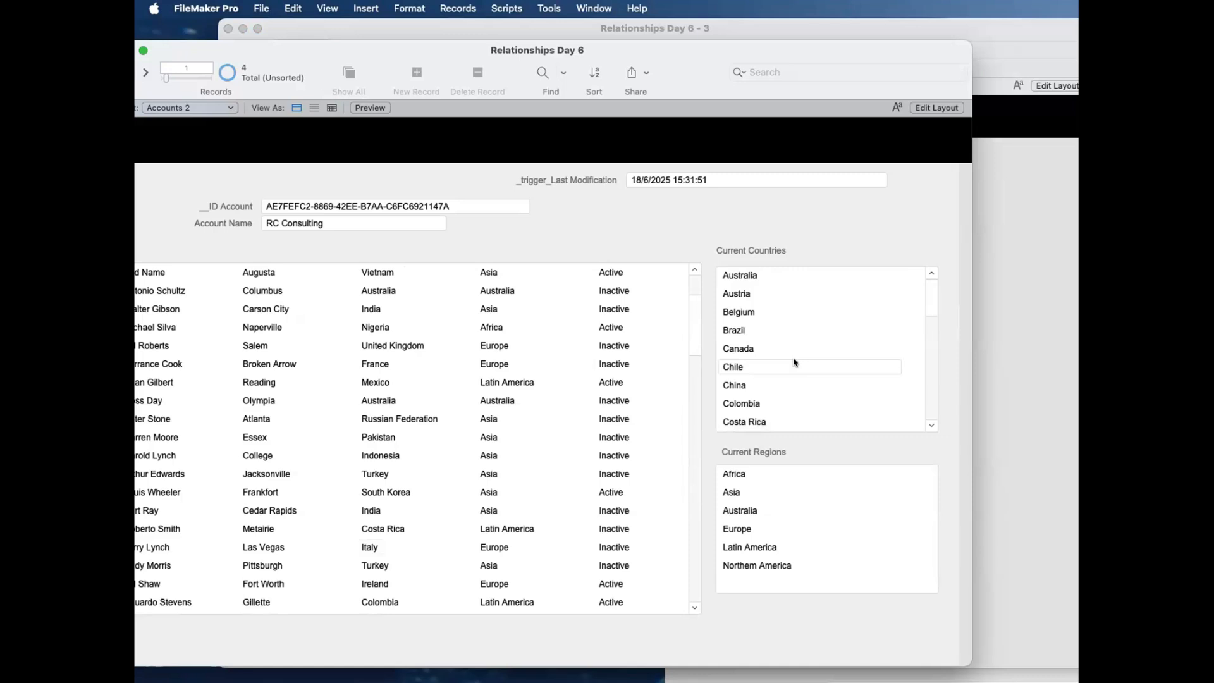
scroll(795, 362, "down", 10)
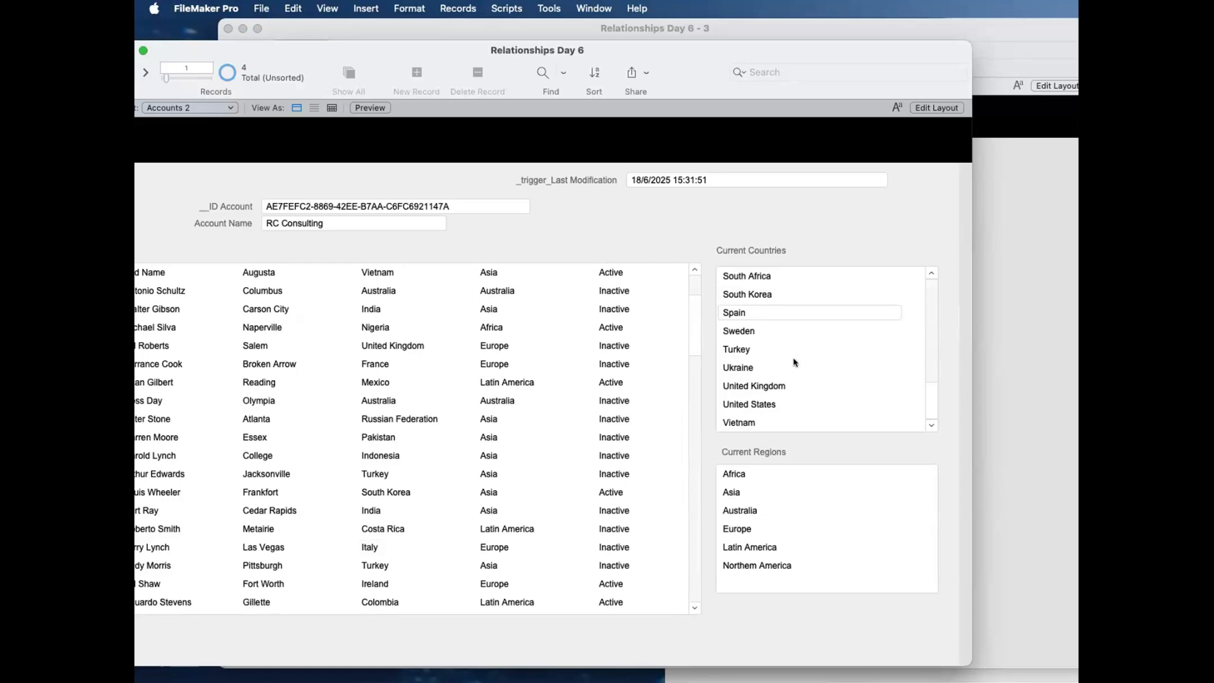
scroll(653, 298, "up", 1)
scroll(504, 350, "down", 10)
scroll(503, 350, "up", 10)
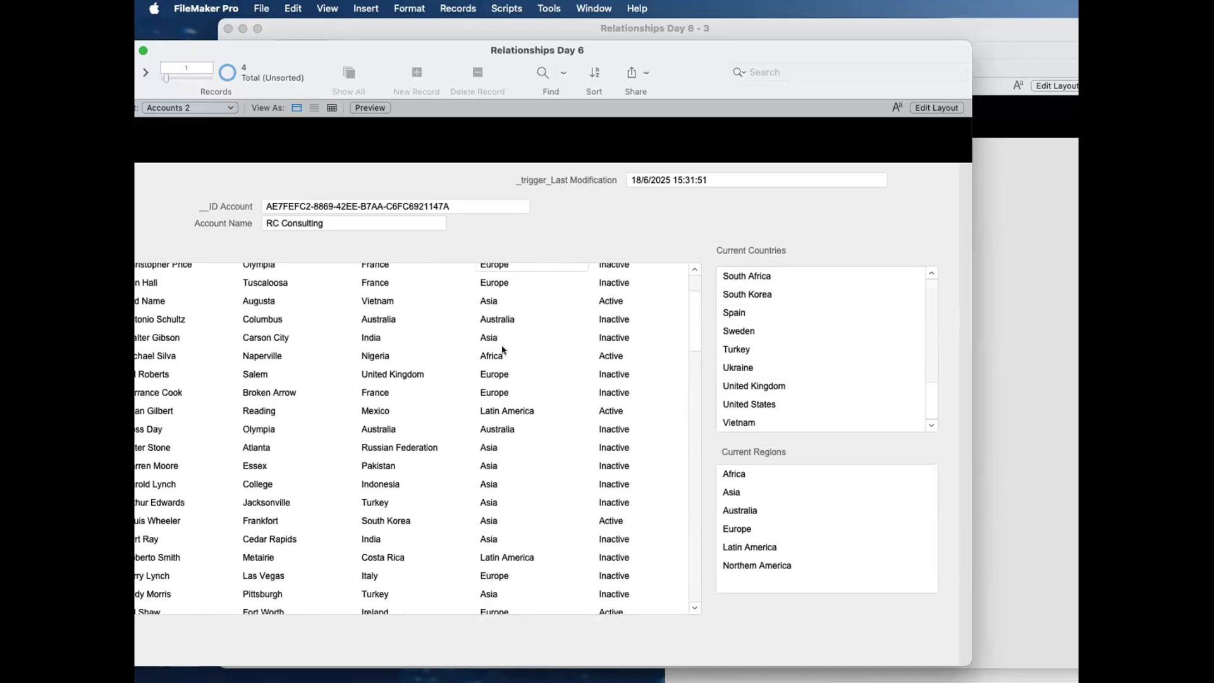
Step: Go through the country values of the first six contacts, from Italy to the two France entries
left_click(379, 272)
left_click(397, 291)
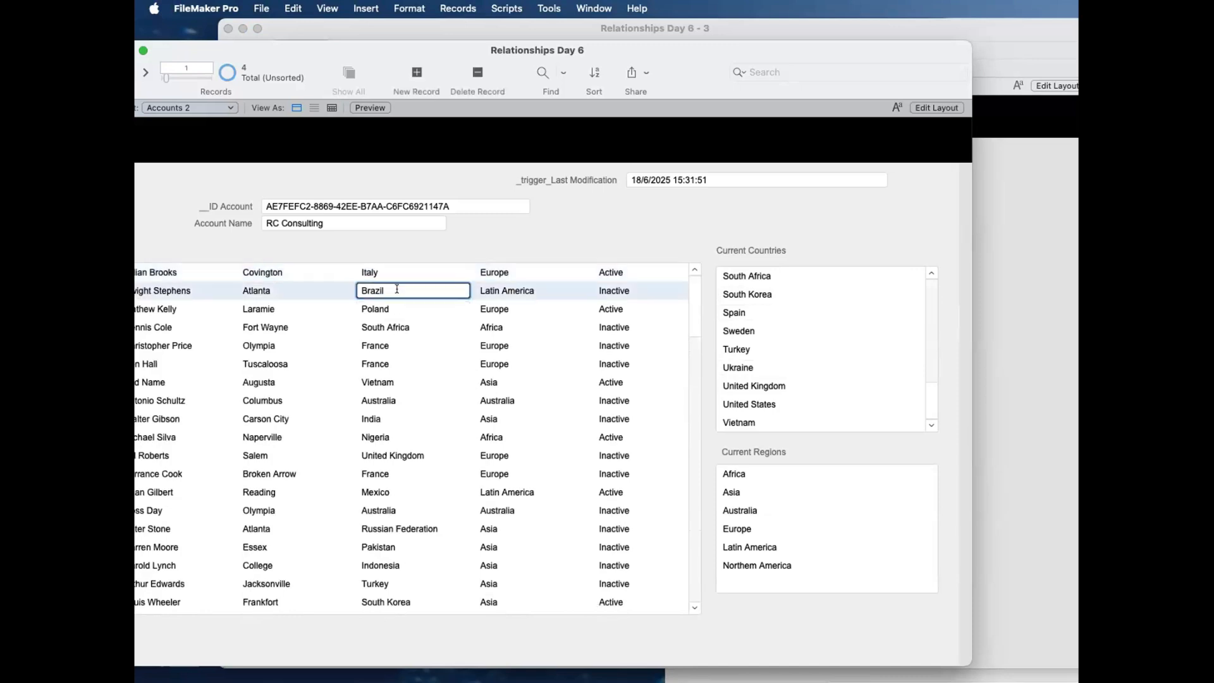
left_click(397, 308)
left_click(410, 327)
left_click(410, 345)
left_click(410, 364)
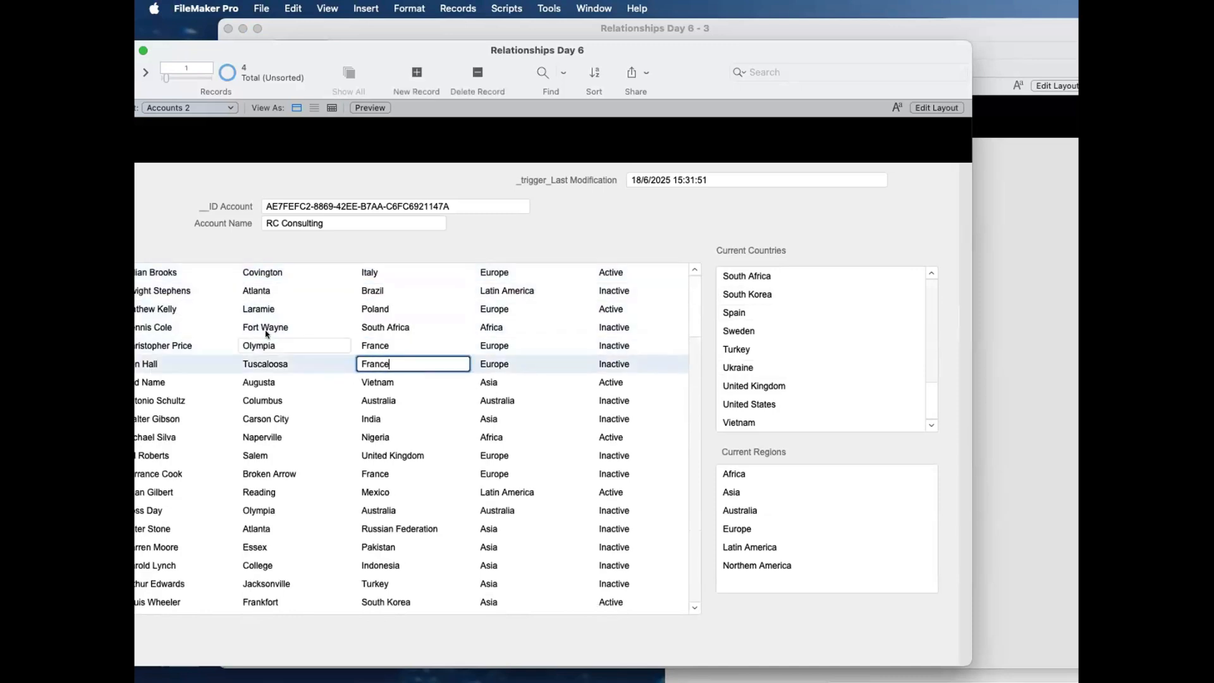
left_click(271, 290)
Step: Bring the whole Accounts 2 window into view and inspect the country and region of the Brazil and South Africa contacts
left_click_drag(344, 50, 411, 43)
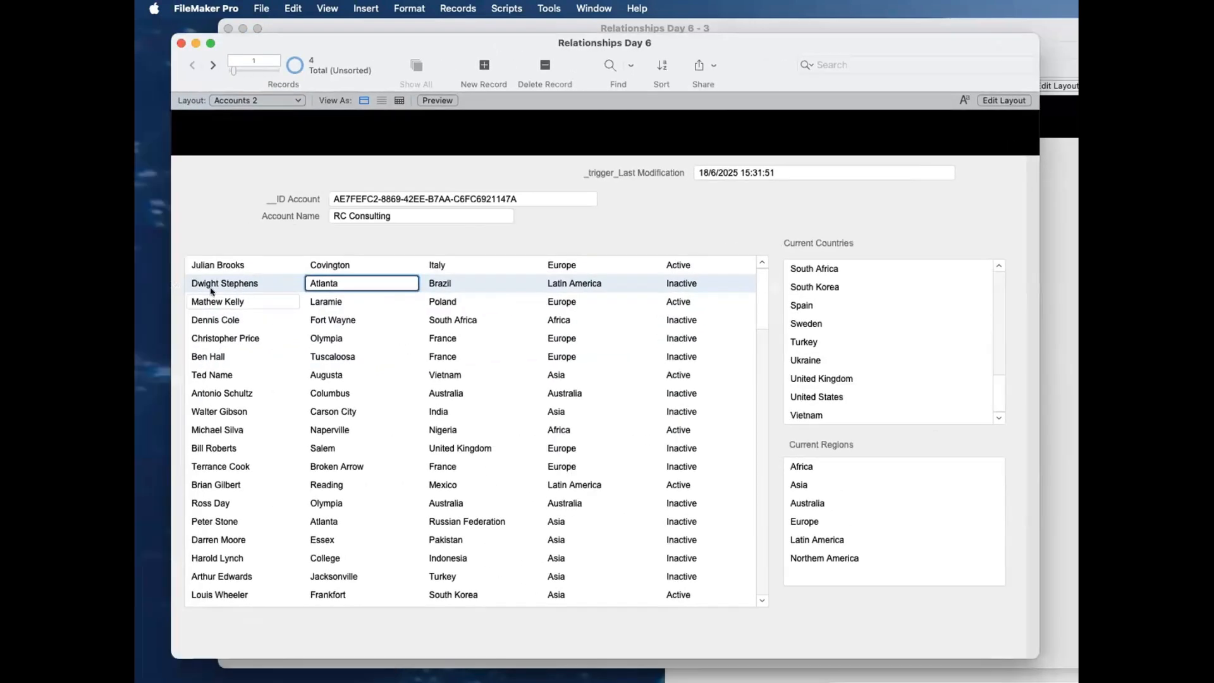
left_click(466, 282)
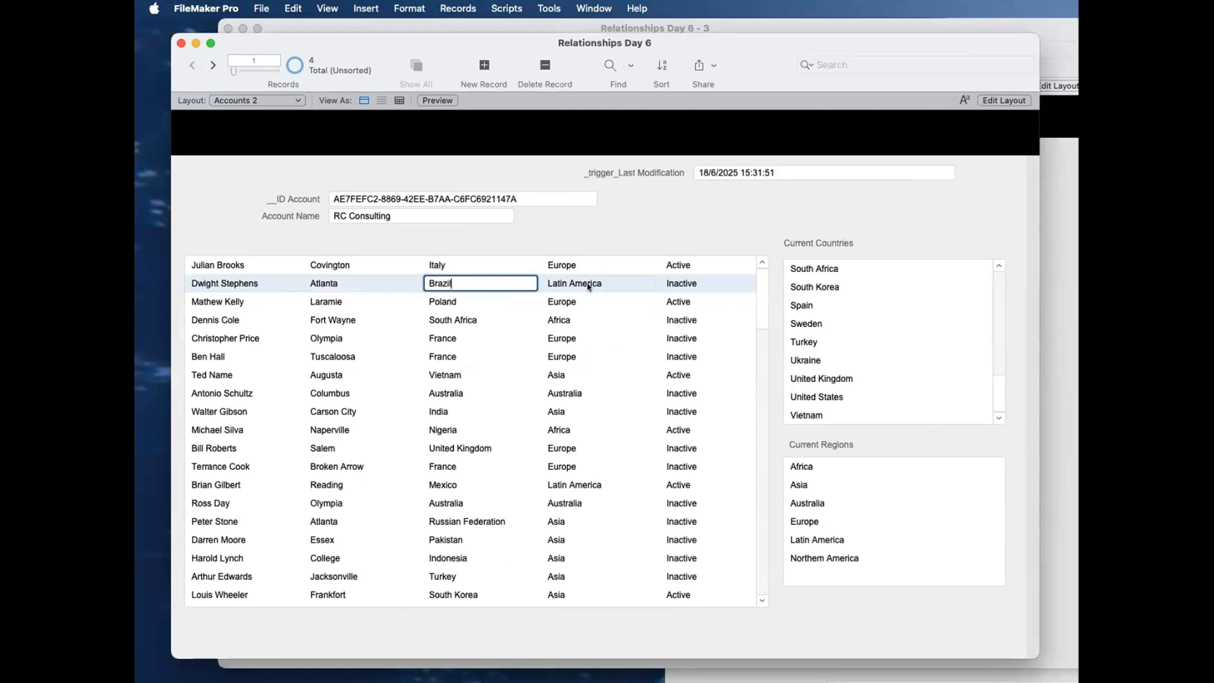
left_click(247, 318)
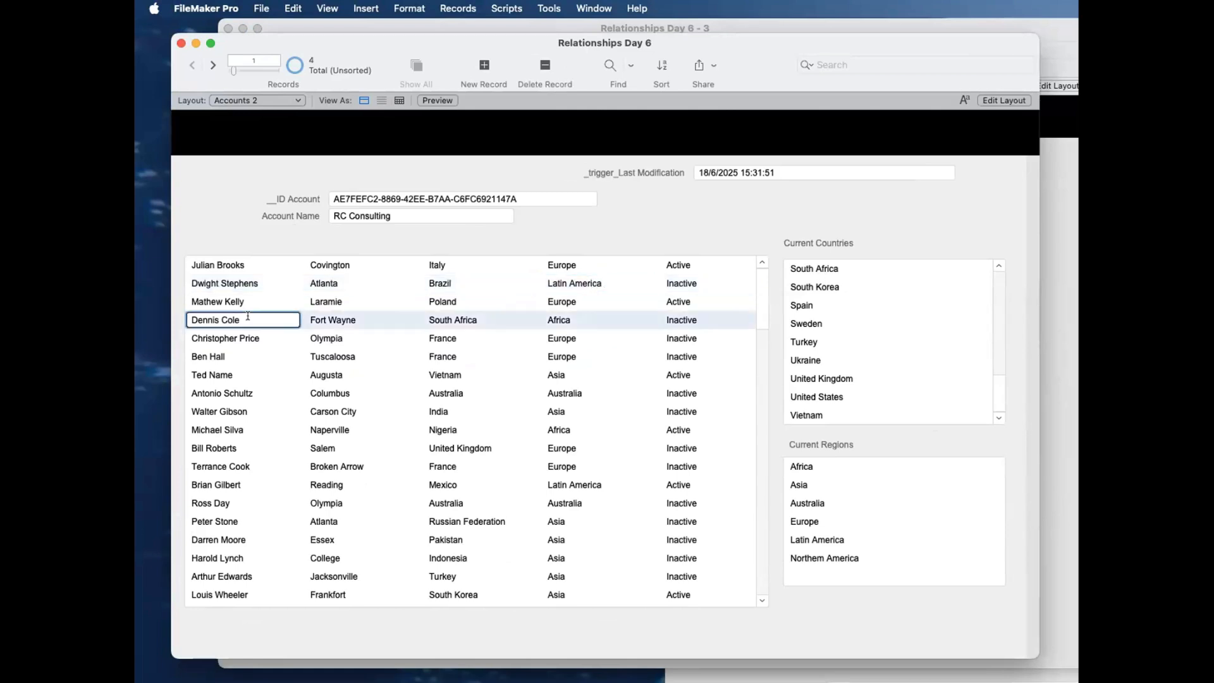
left_click(425, 321)
left_click(558, 321)
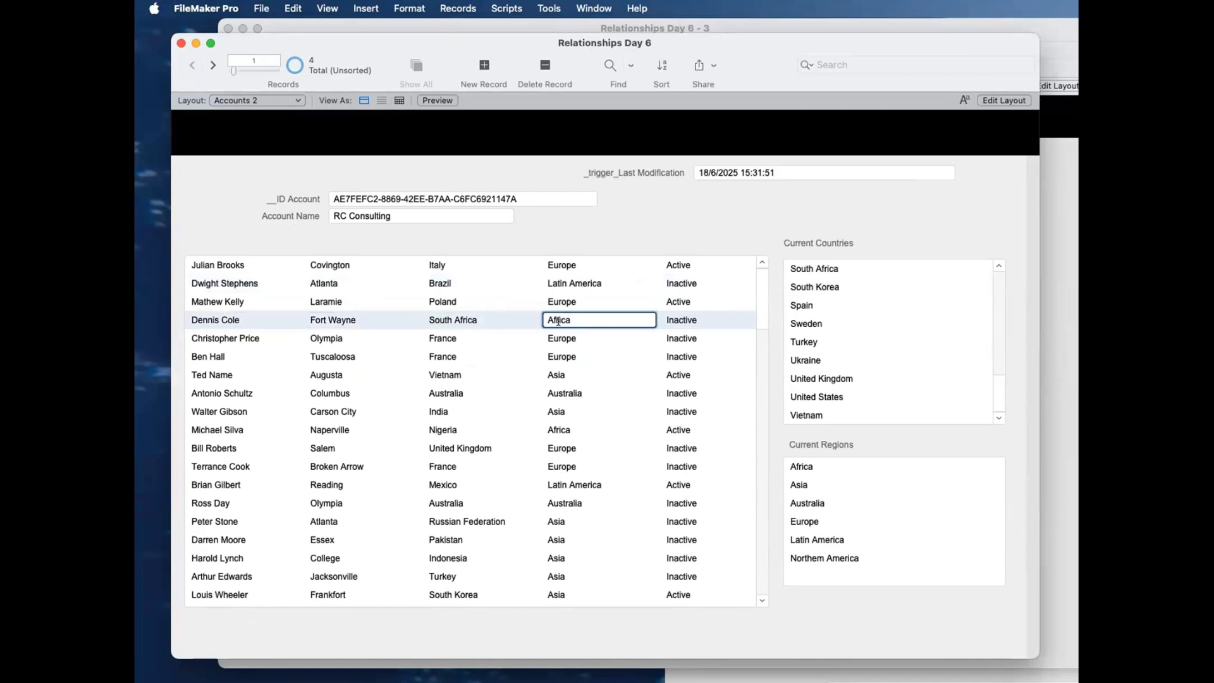
scroll(480, 316, "down", 5)
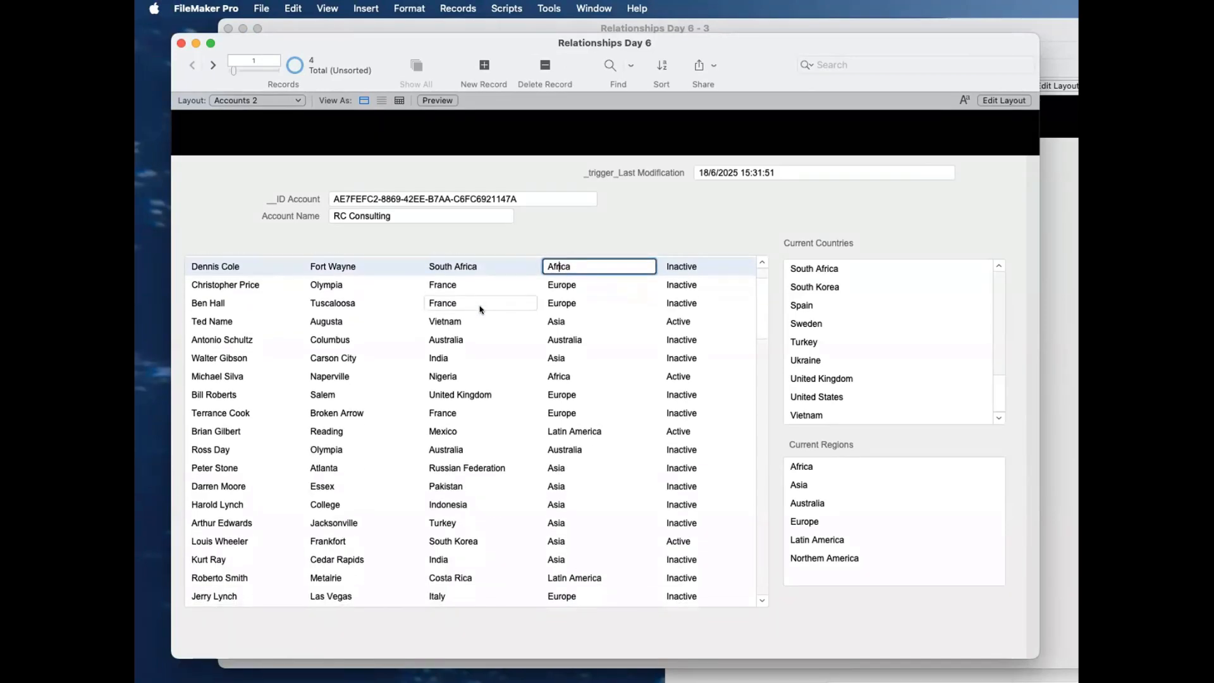
scroll(478, 341, "up", 5)
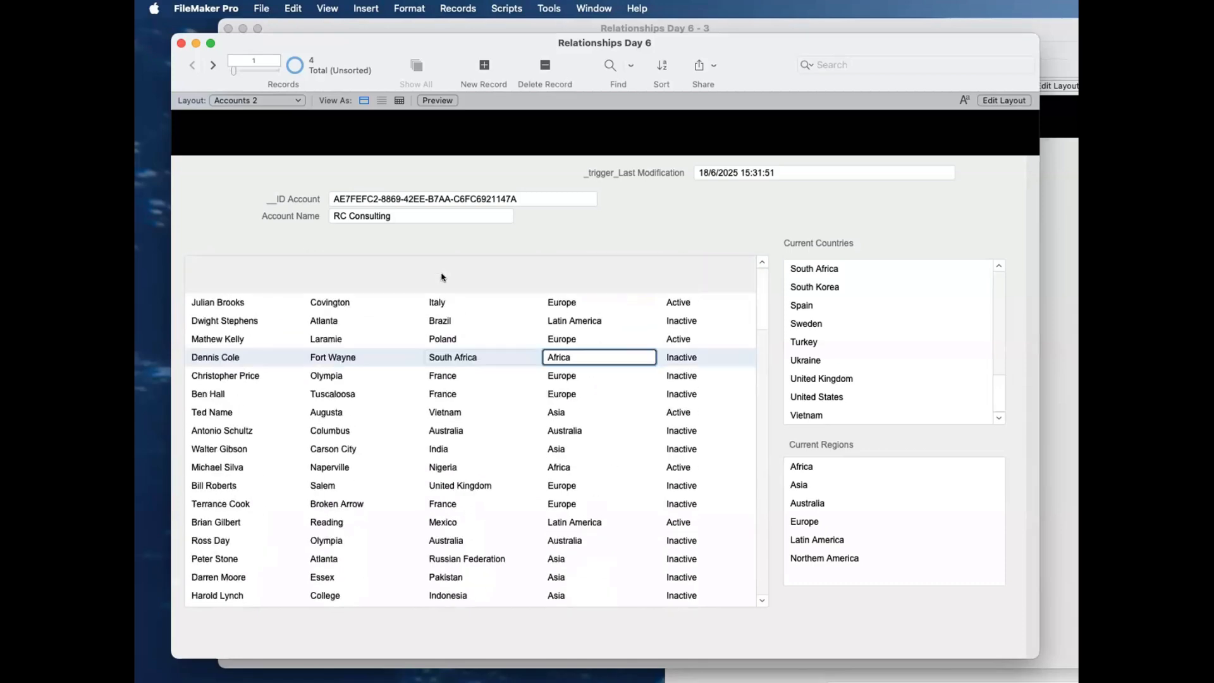
Step: Select the account name RC Consulting and review the contacts related to that account
left_click(418, 214)
key("super+a")
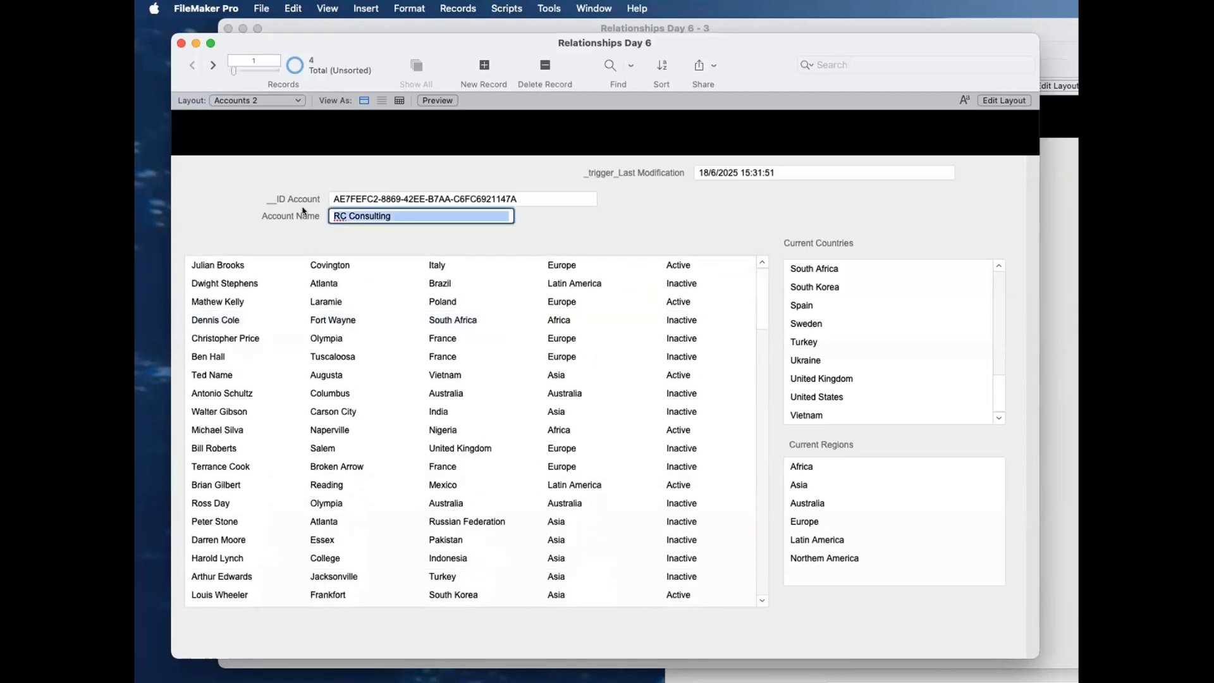
left_click(365, 277)
scroll(365, 276, "down", 5)
scroll(366, 277, "up", 6)
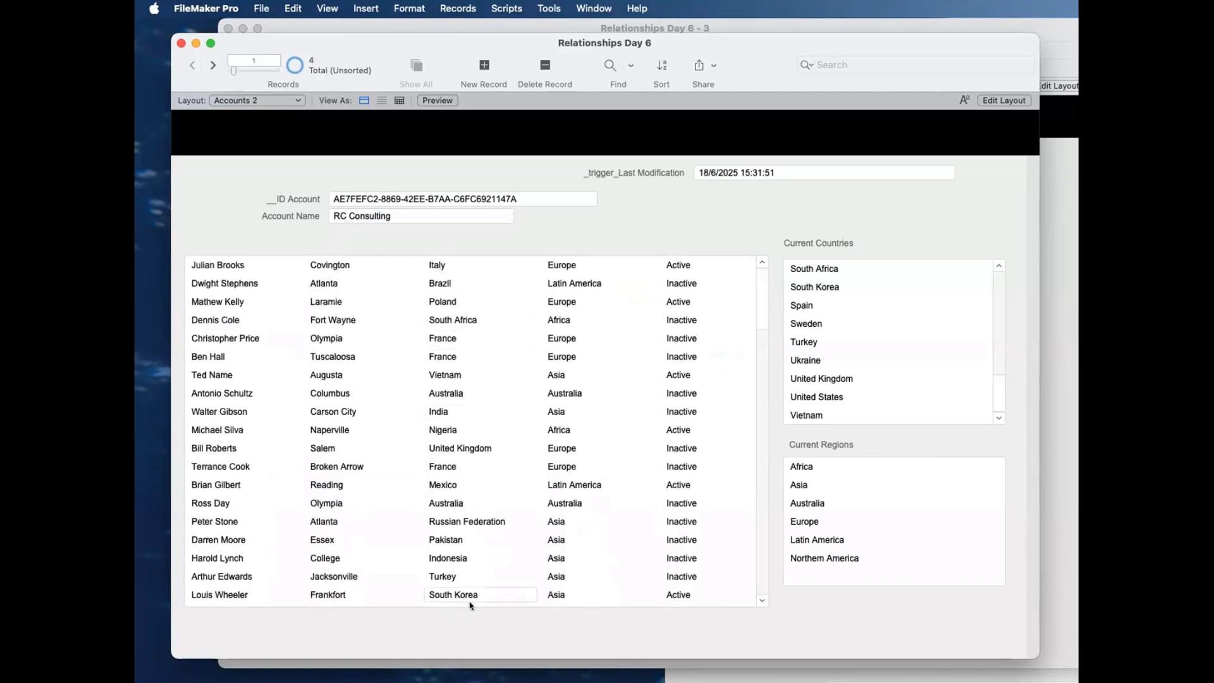
left_click(414, 213)
triple_click(414, 213)
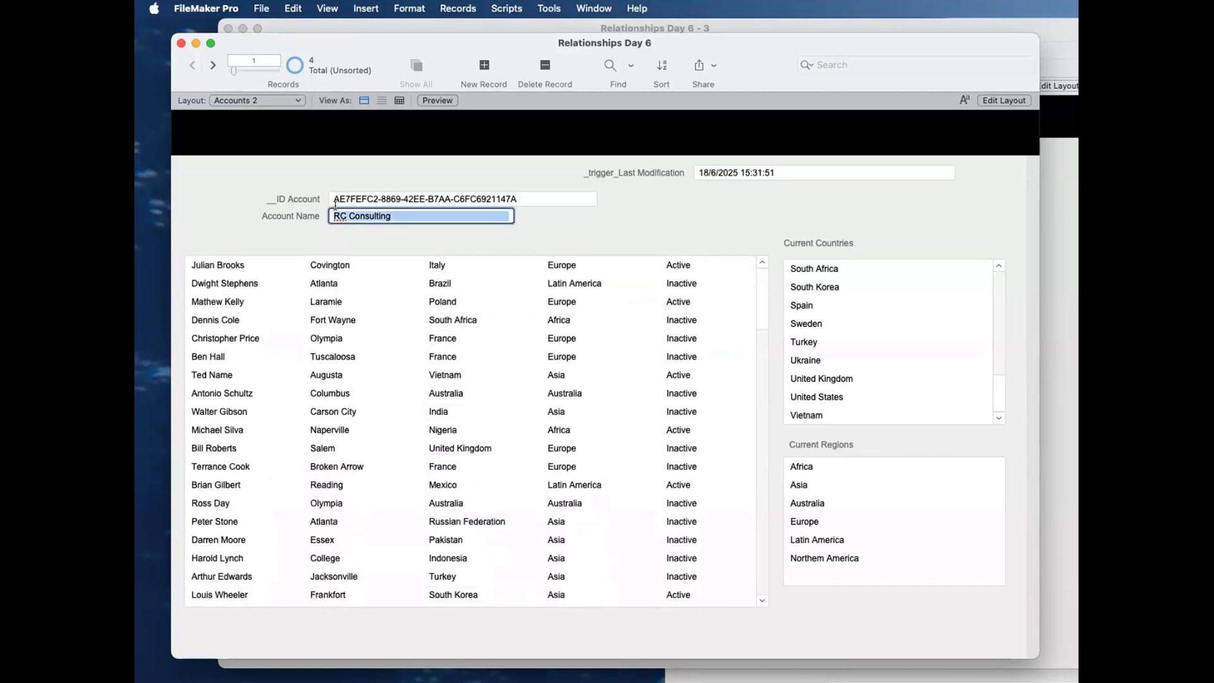
scroll(480, 266, "down", 5)
left_click(554, 234)
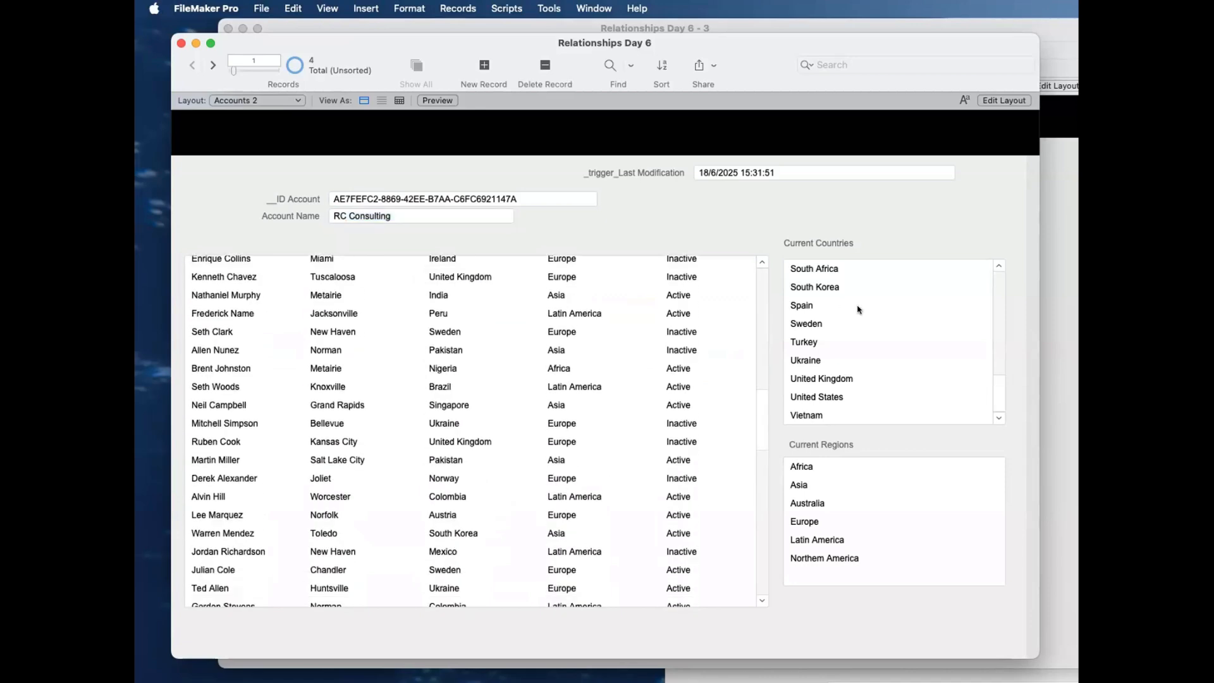
Step: Check the Current Countries list against the countries of the account's contacts again
scroll(862, 325, "up", 10)
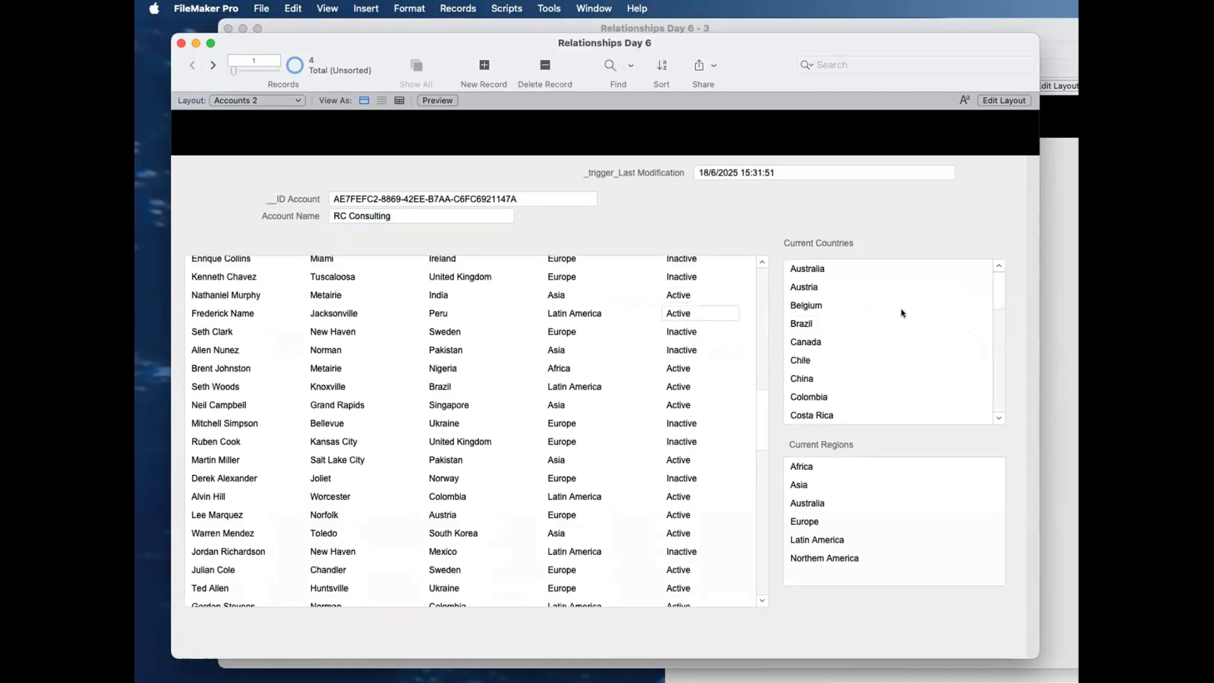
scroll(892, 308, "down", 10)
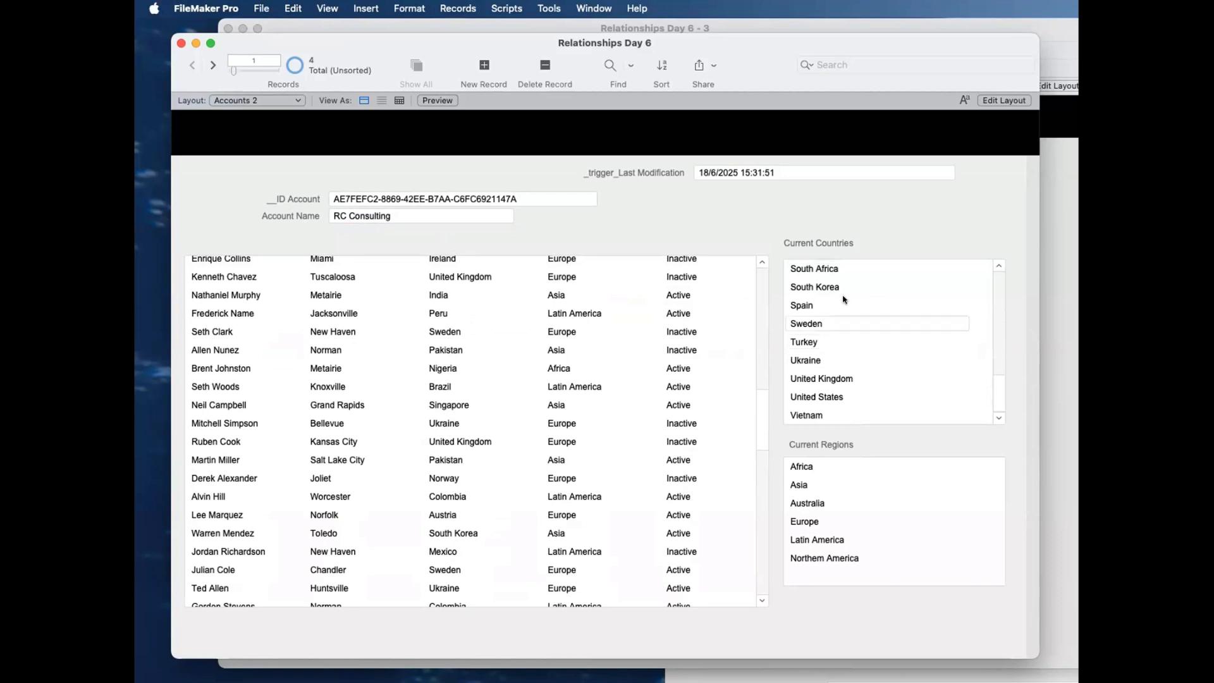
scroll(843, 299, "up", 10)
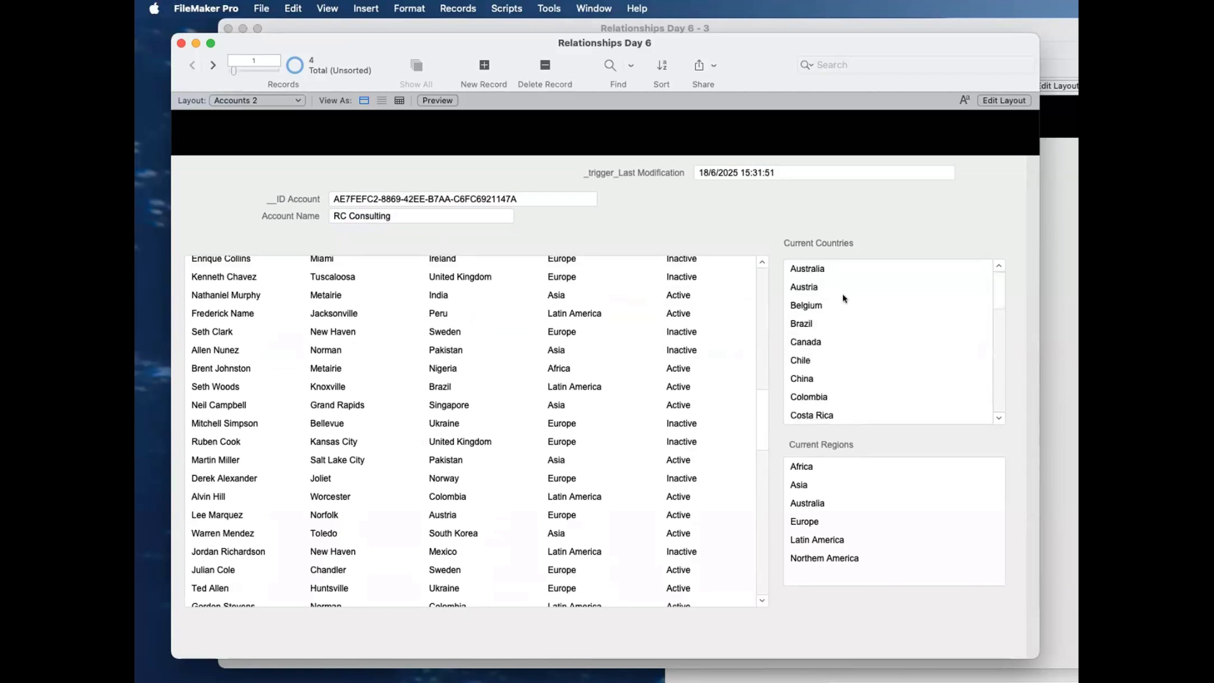
Step: Review the rest of the Current Countries list and the account's related contacts, each down to the last entry
scroll(877, 375, "down", 8)
scroll(877, 374, "down", 5)
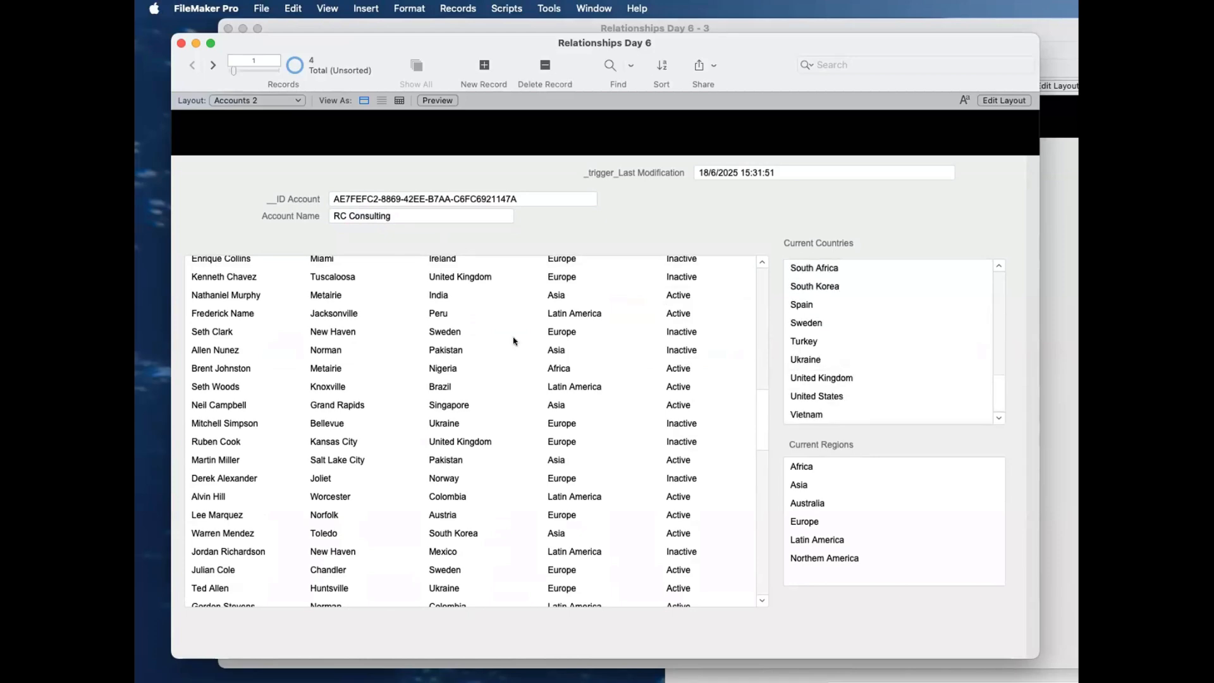
scroll(516, 337, "down", 10)
scroll(516, 338, "down", 10)
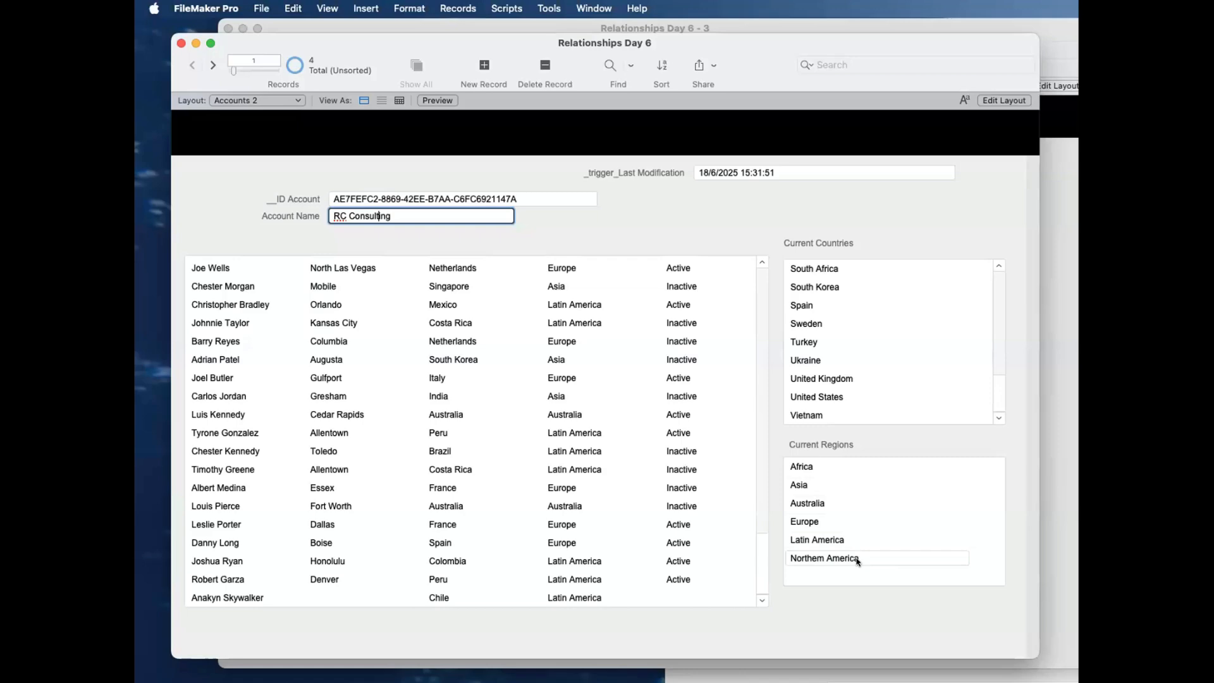
Step: Go back through RC Consulting's contacts and compare their country and region values with the Current Countries and Current Regions lists
scroll(576, 515, "up", 10)
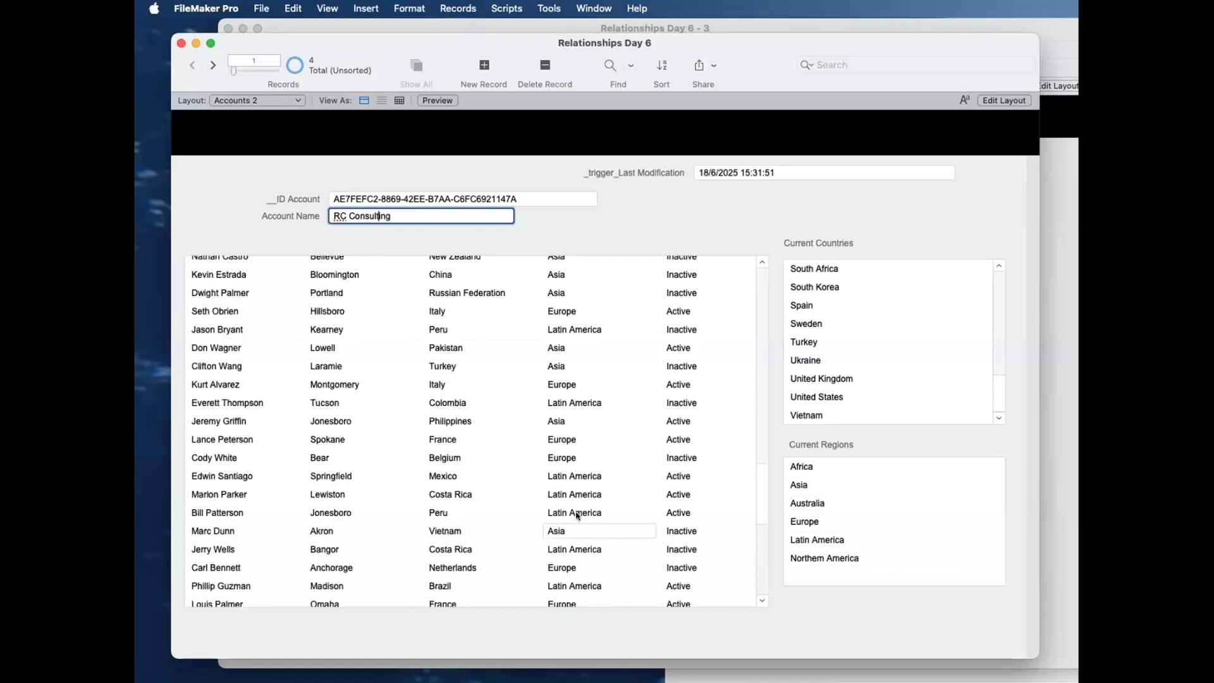
scroll(576, 515, "up", 10)
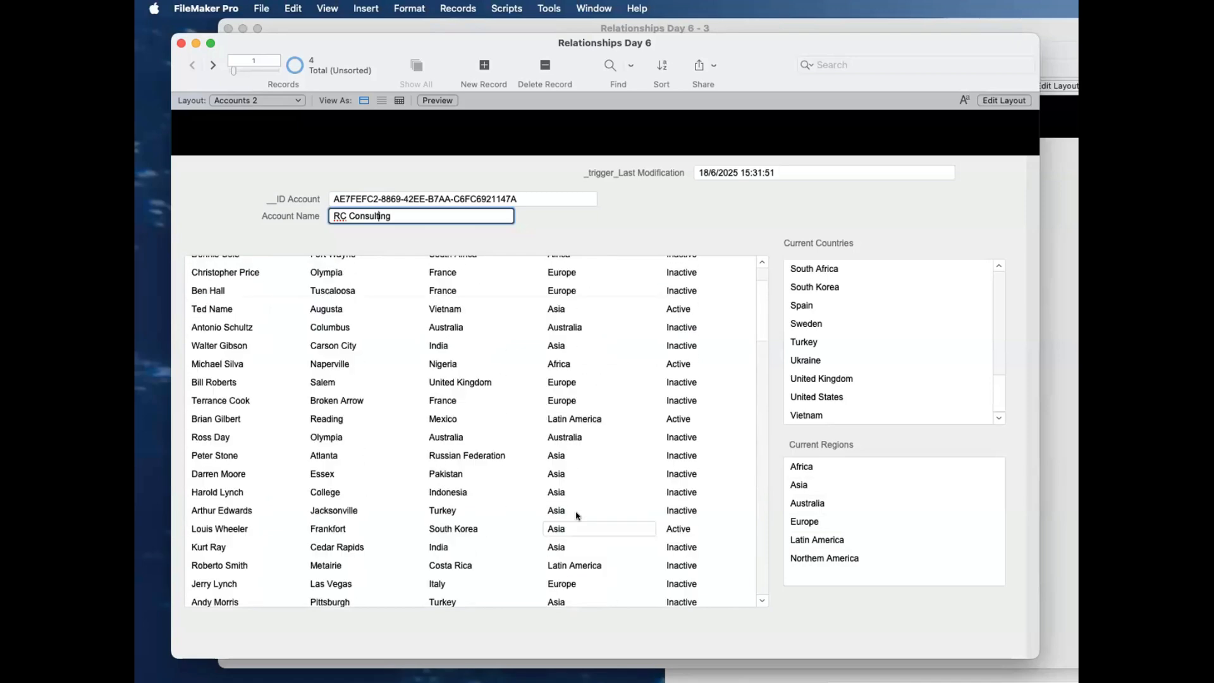
scroll(576, 516, "down", 2)
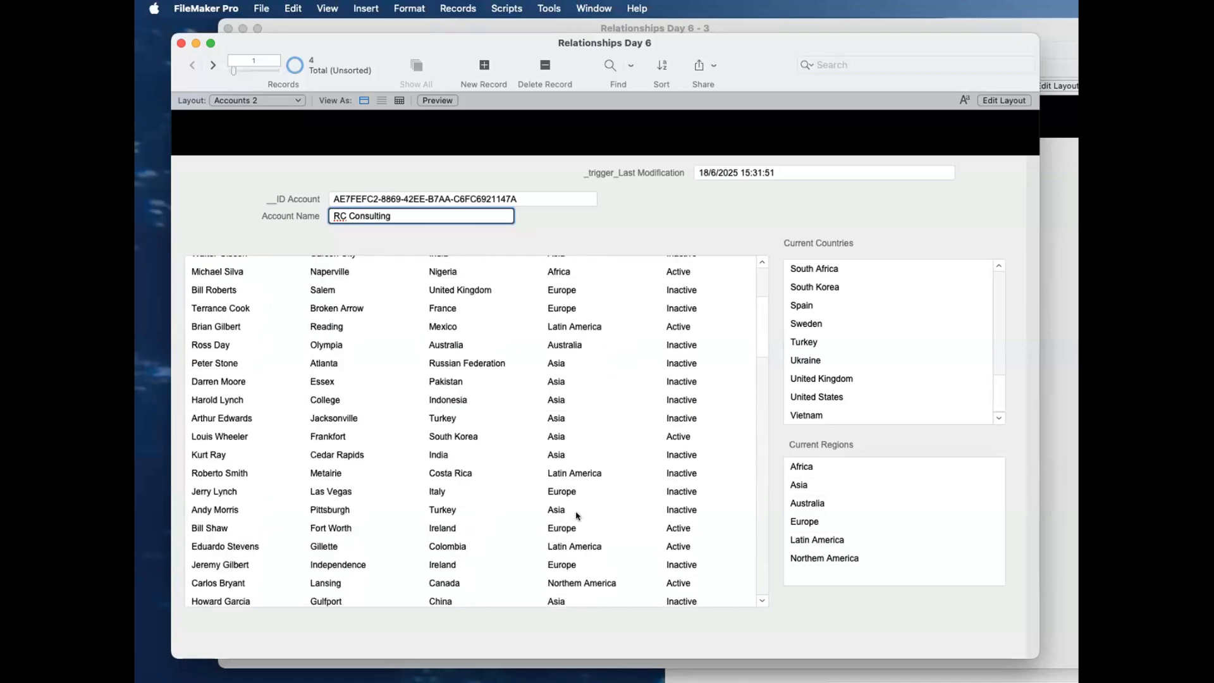
scroll(576, 515, "down", 15)
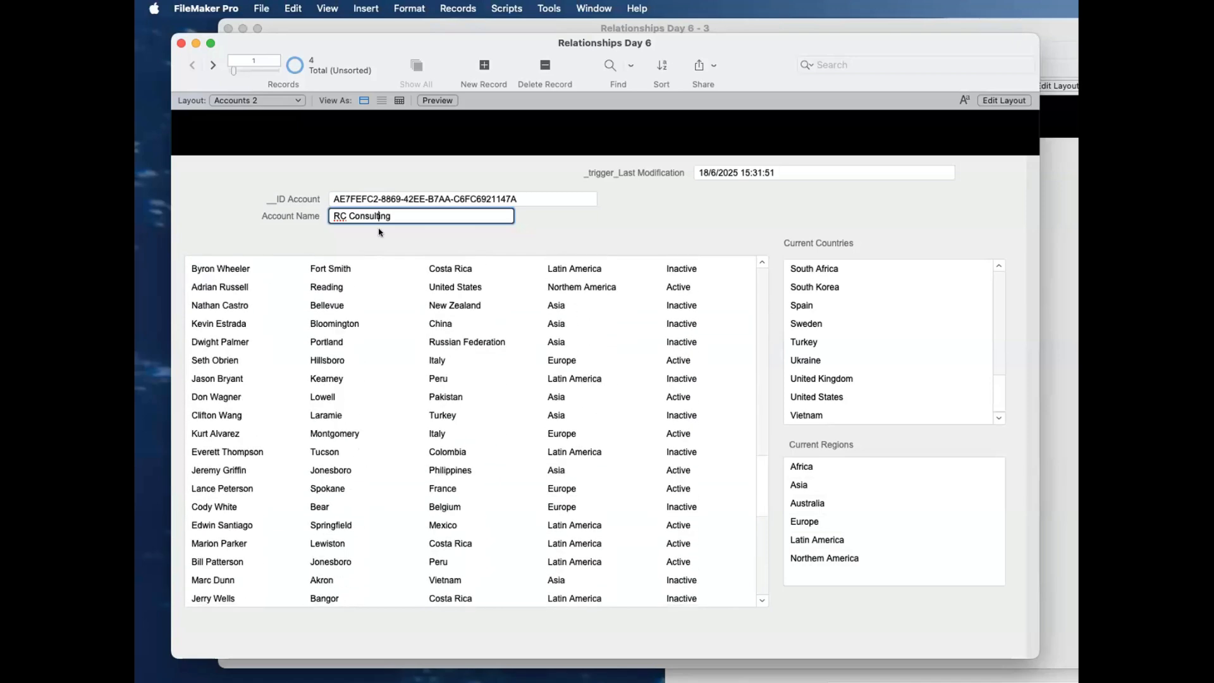
scroll(378, 231, "down", 2)
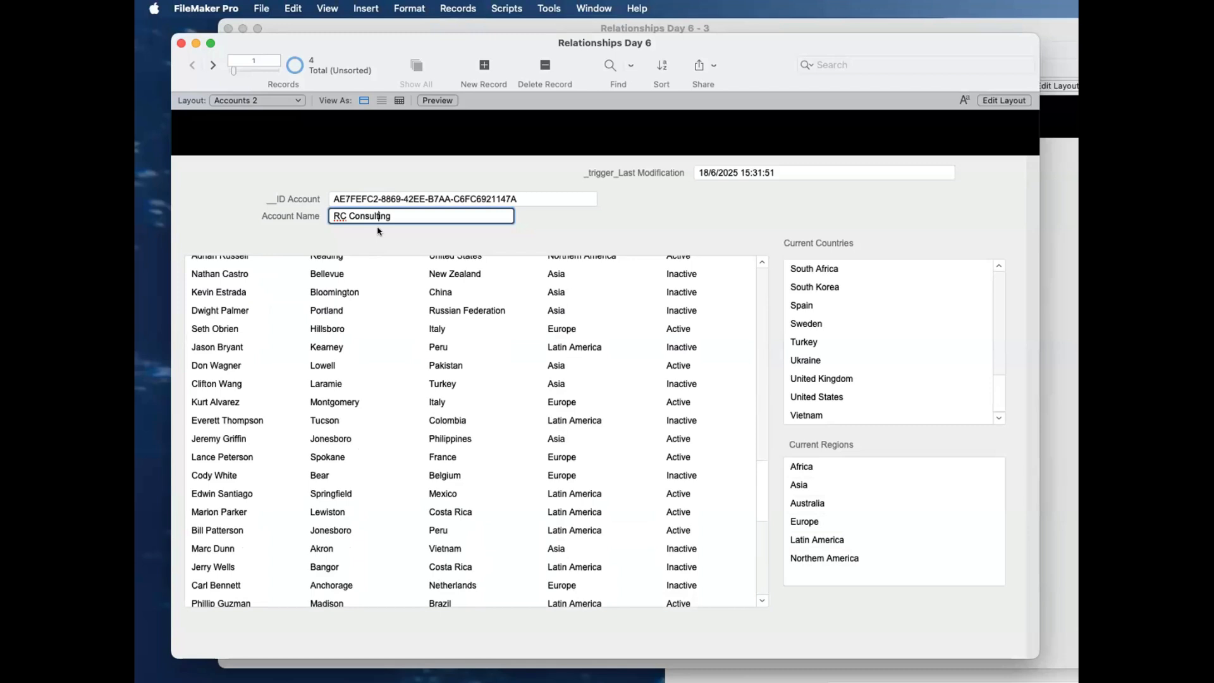
scroll(592, 342, "up", 3)
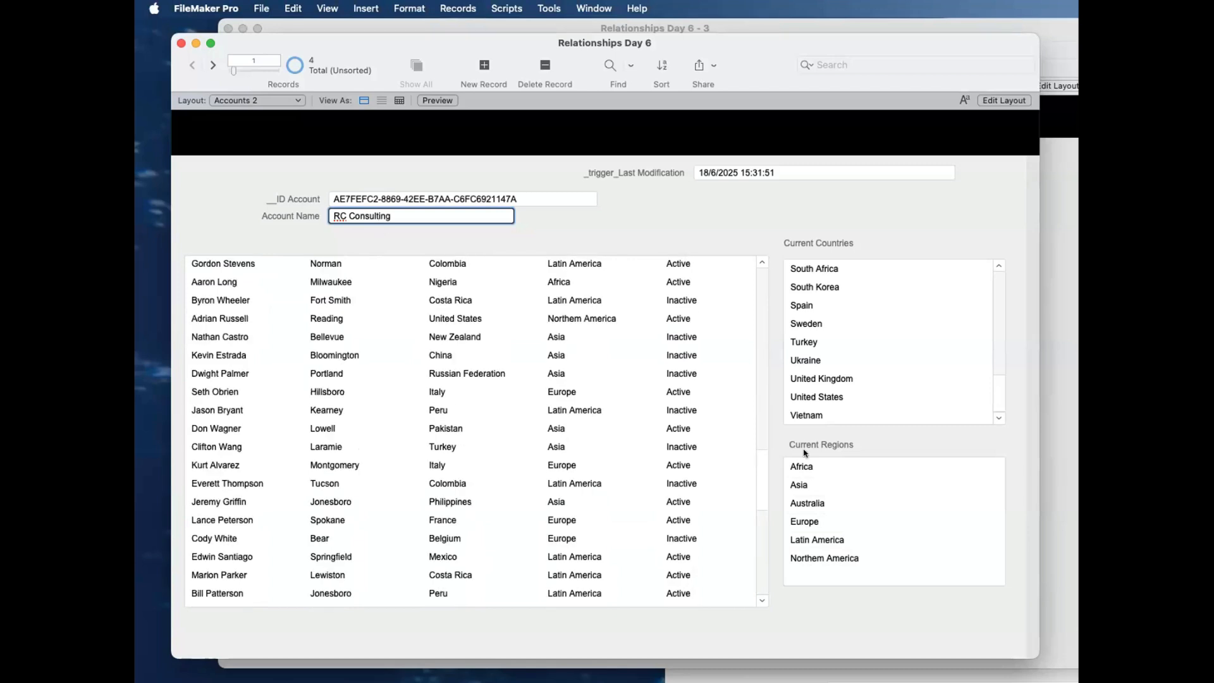